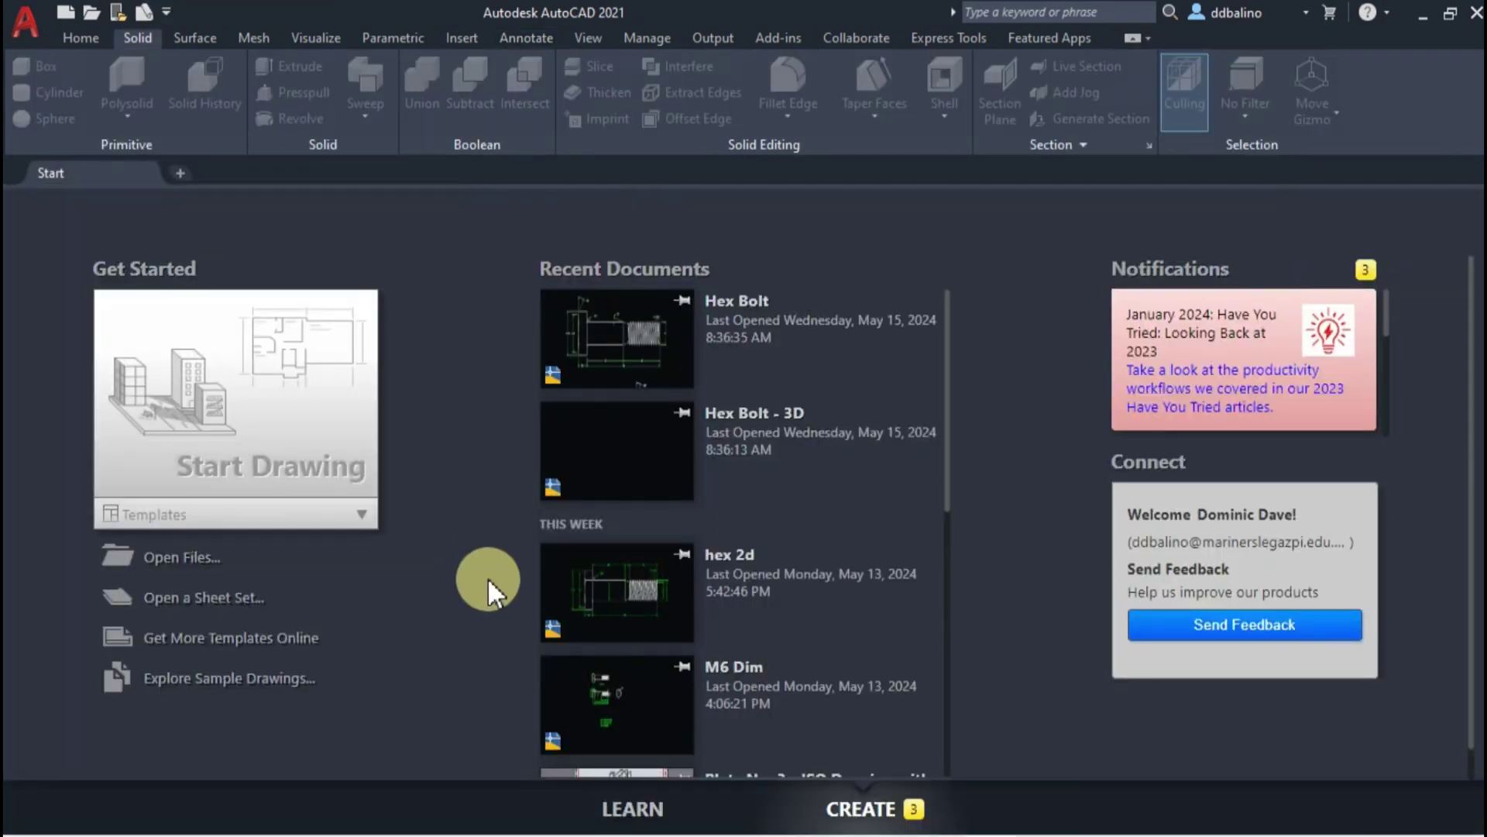
- Open the recent Hex Bolt drawing for reference and create a new blank drawing
left_click(607, 339)
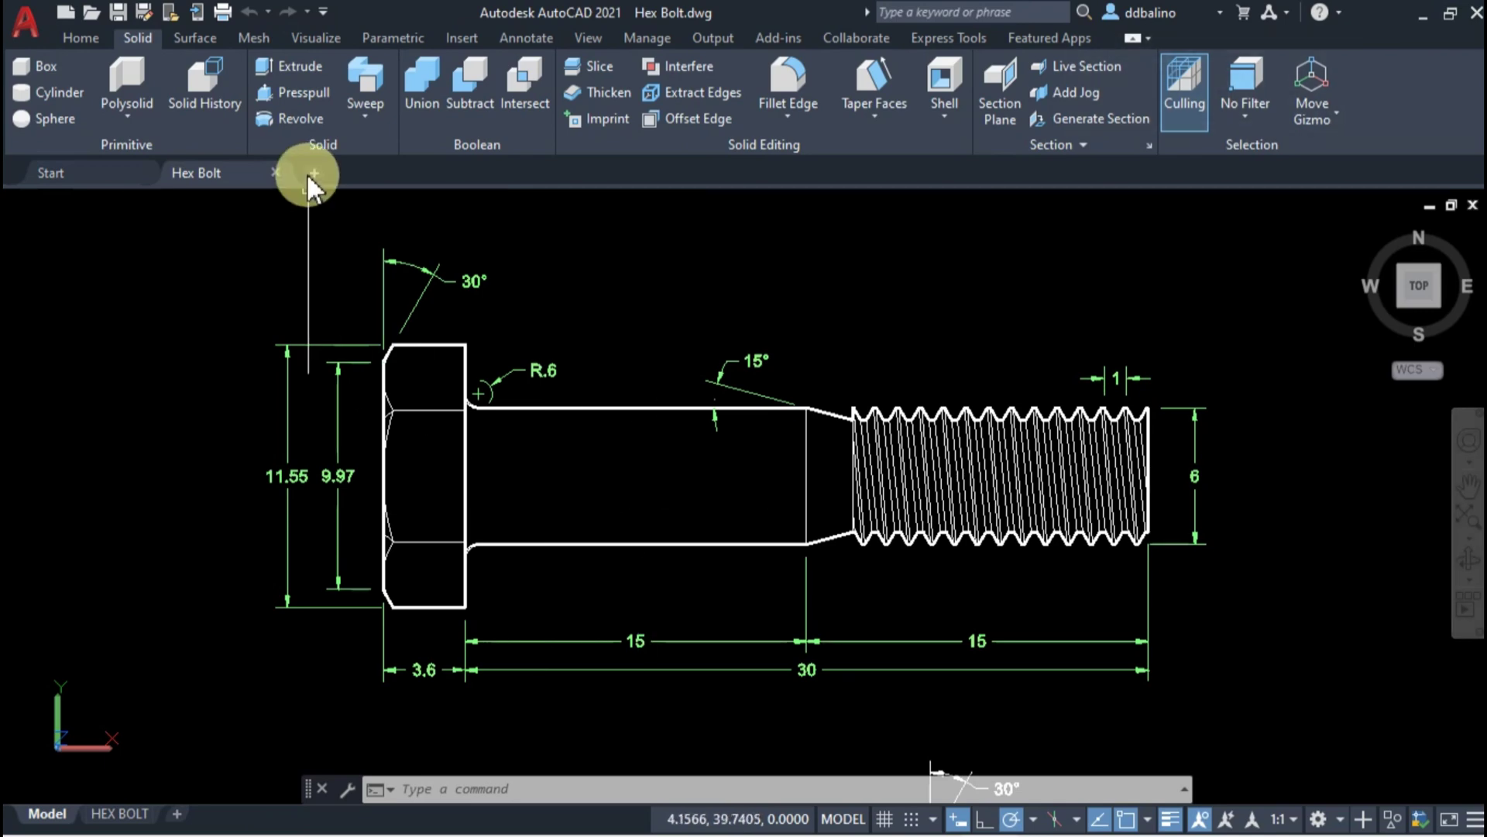
left_click(314, 171)
scroll(551, 425, "down", 2)
middle_click_drag(634, 454, 671, 547)
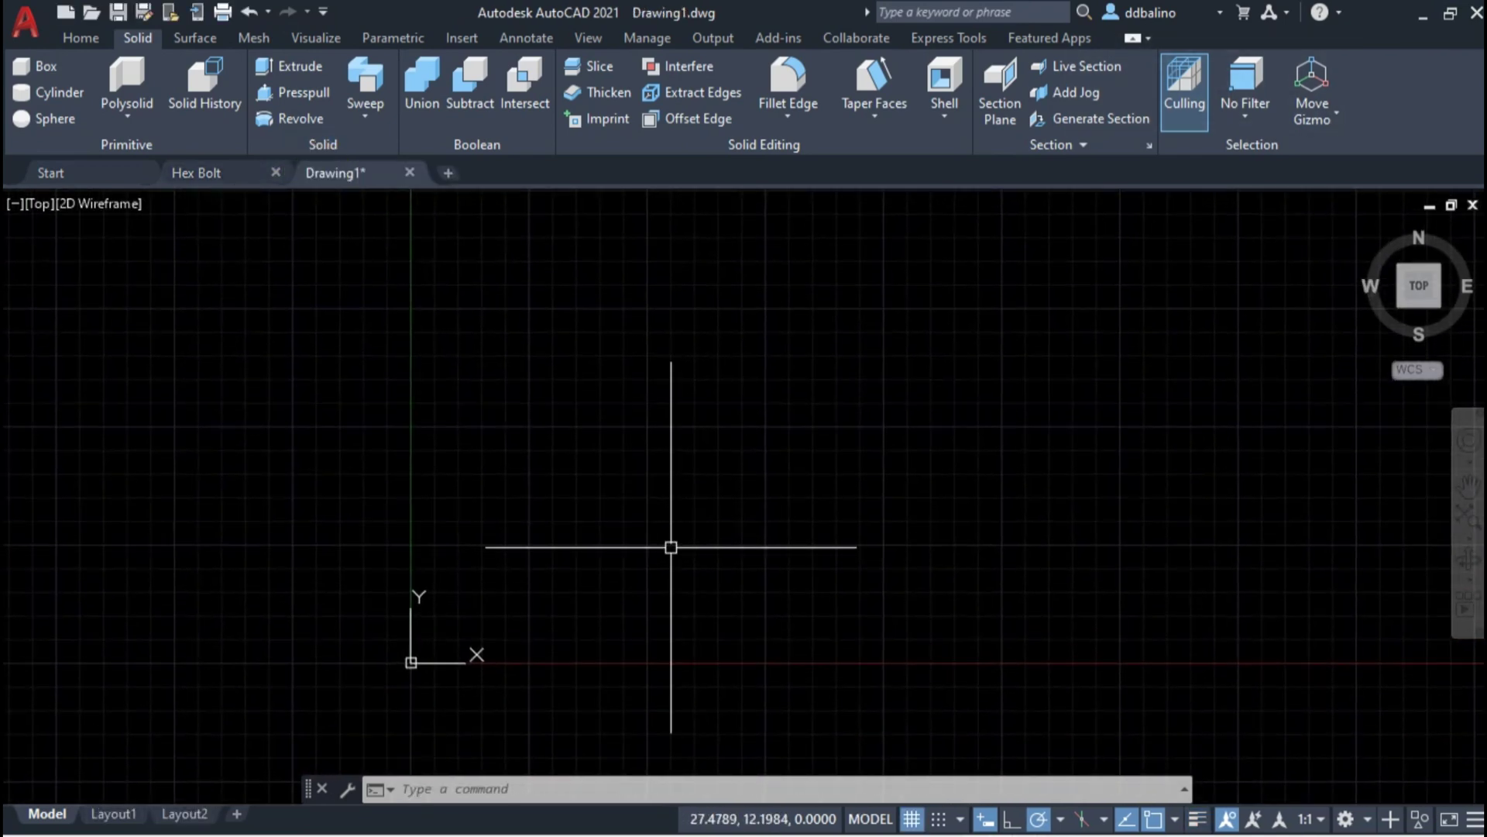
- Set the model space limits from 0,0 to 50,50
type("limits")
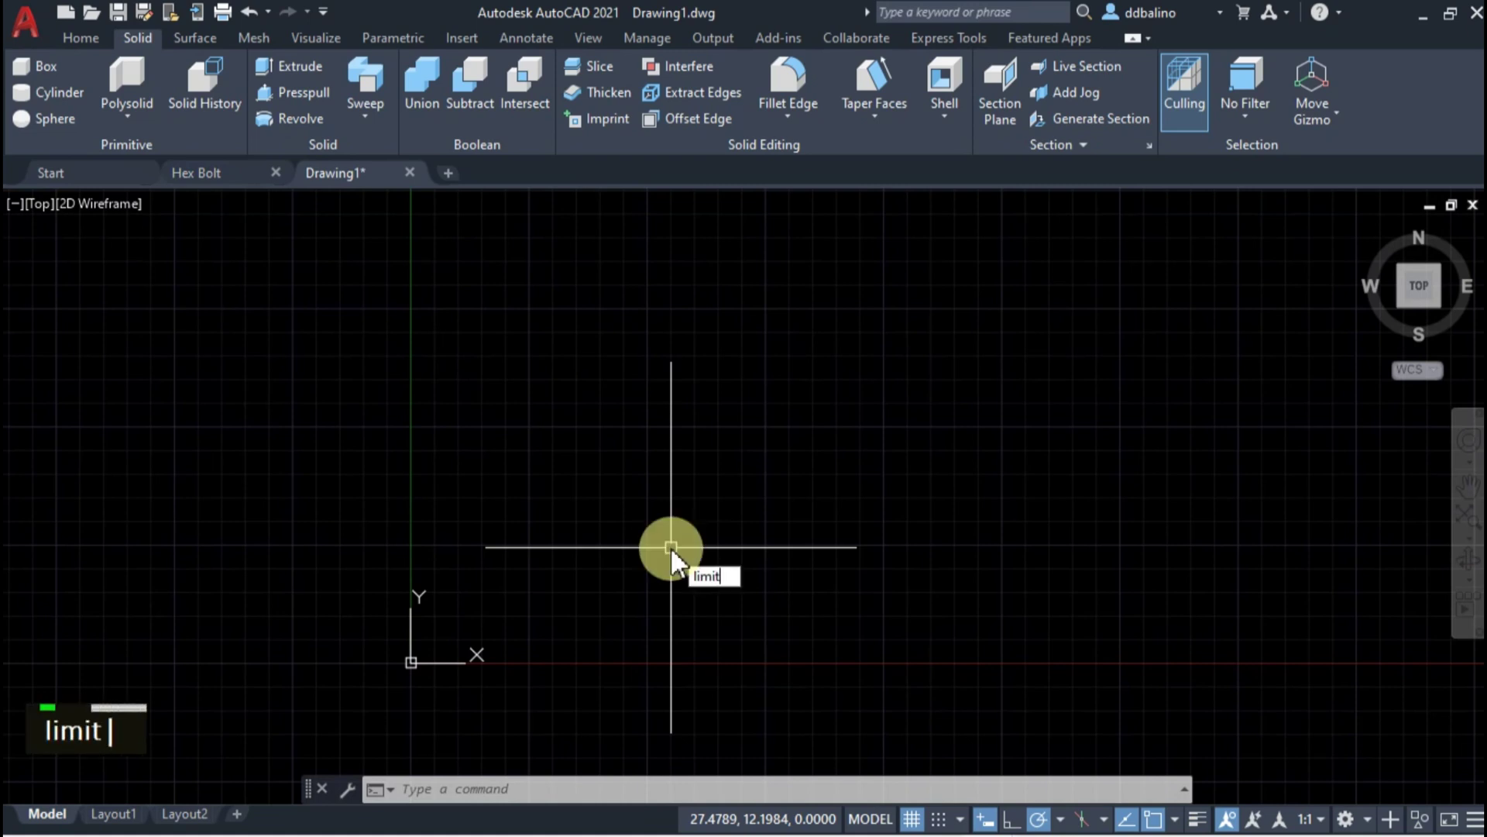
key("Return")
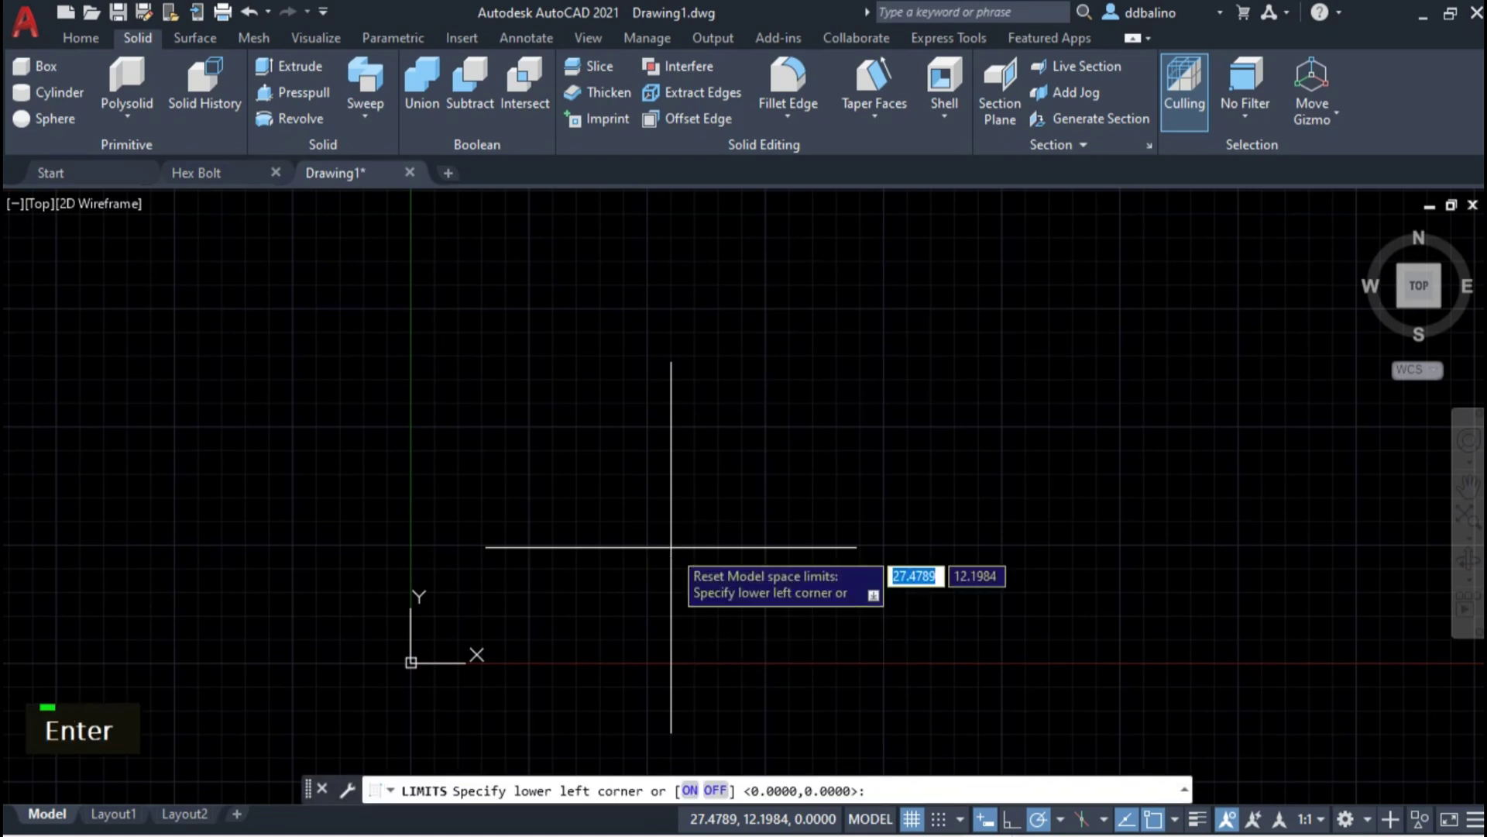
type("0,")
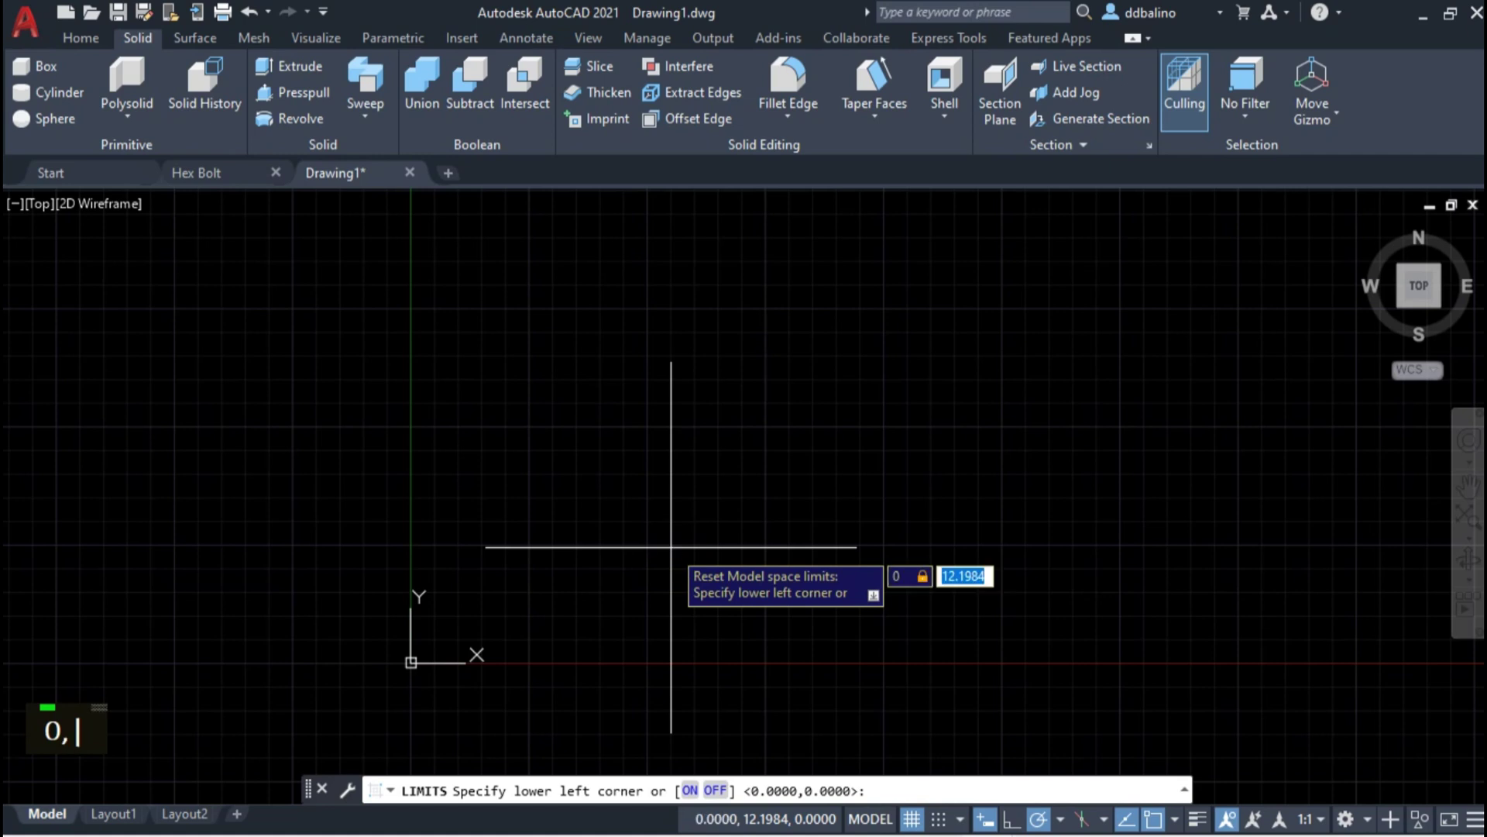
type("0")
key("Return")
type("50,50")
key("Return")
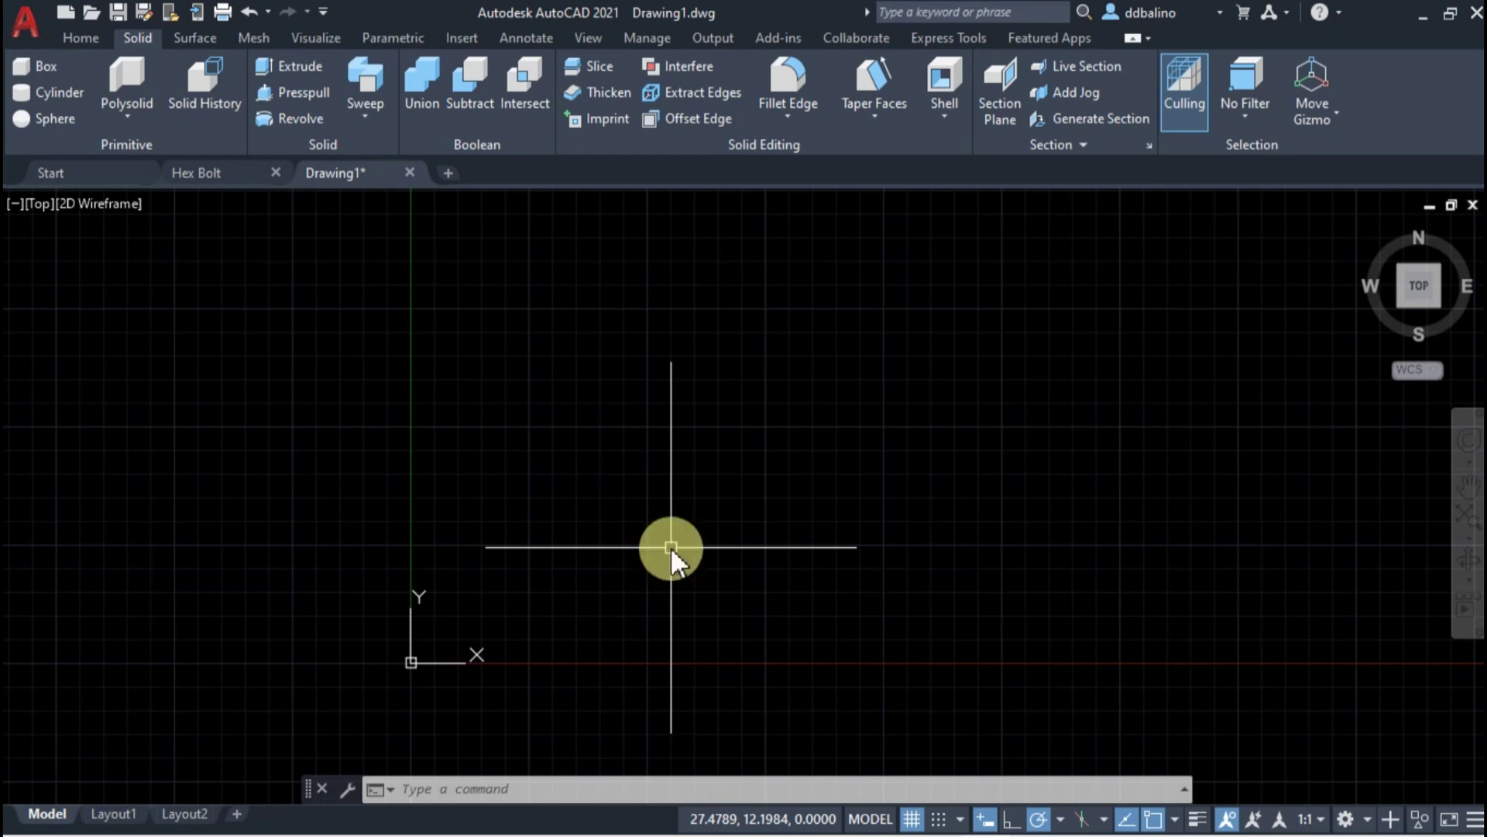
- Turn off the grid display beyond the limits and set the X and Y grid spacing to 5
type("ds")
key("Return")
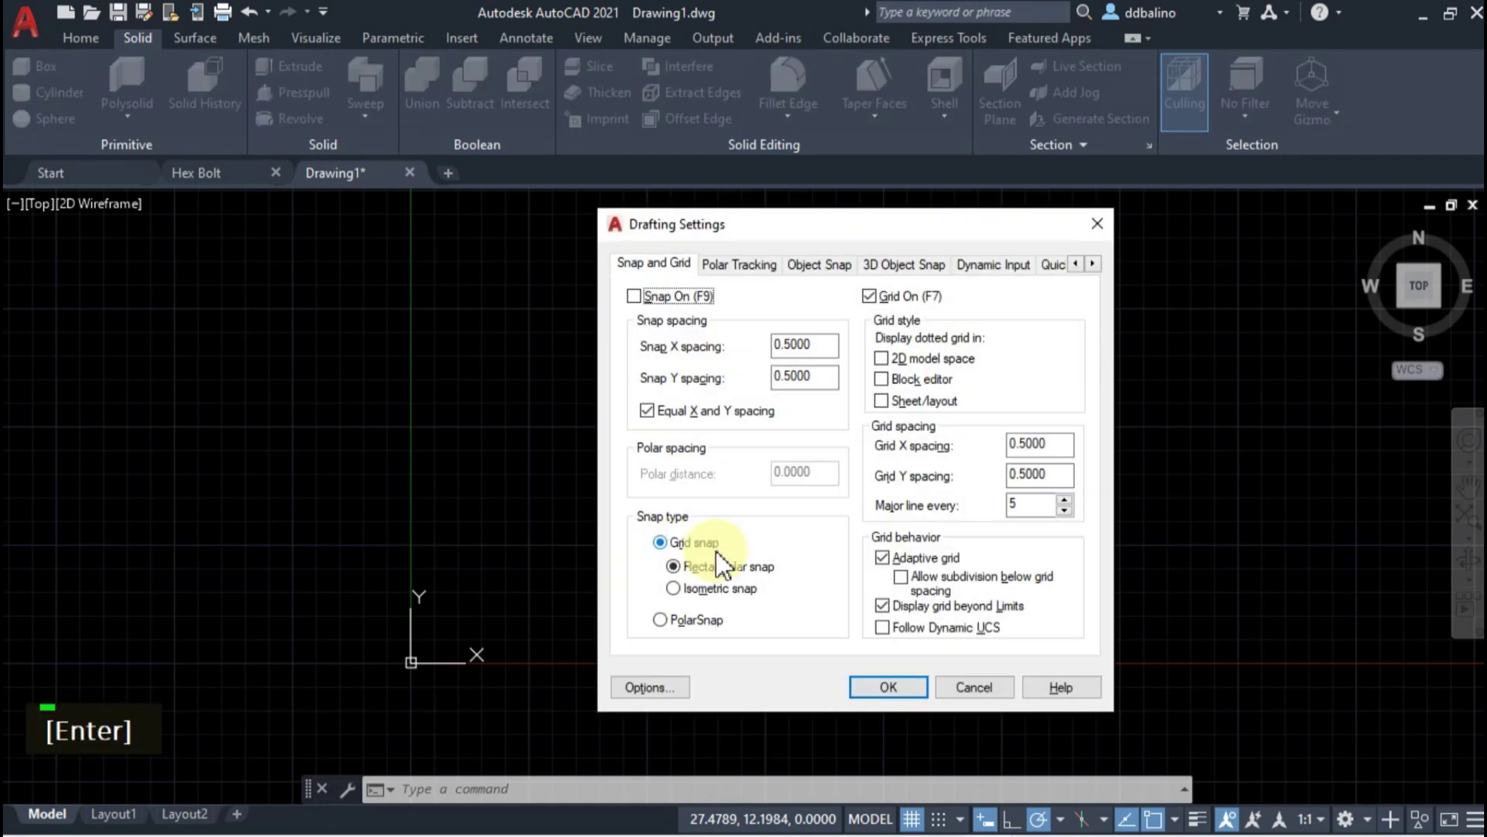
left_click(882, 605)
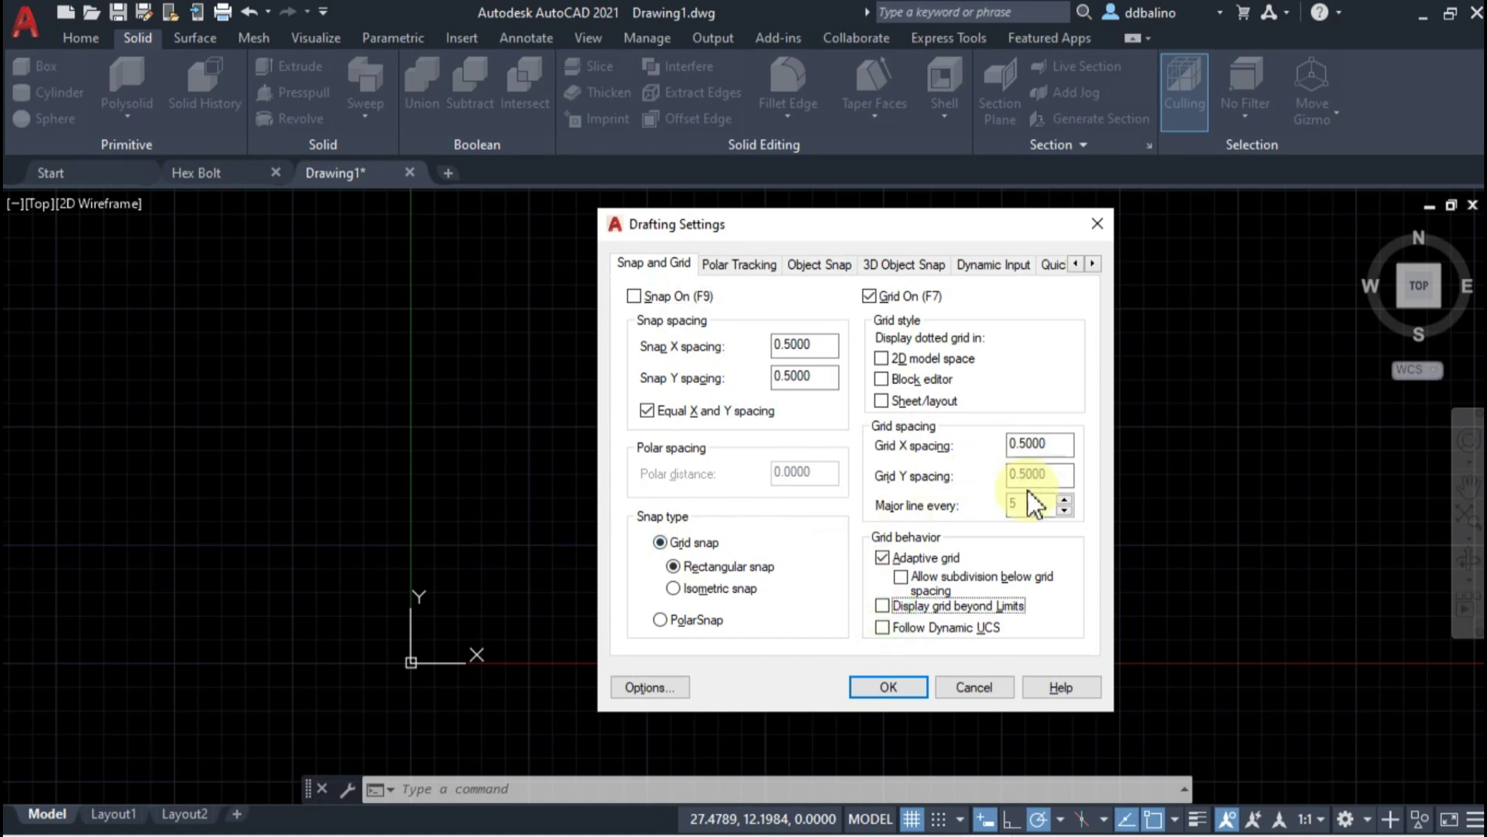
left_click_drag(1057, 474, 936, 476)
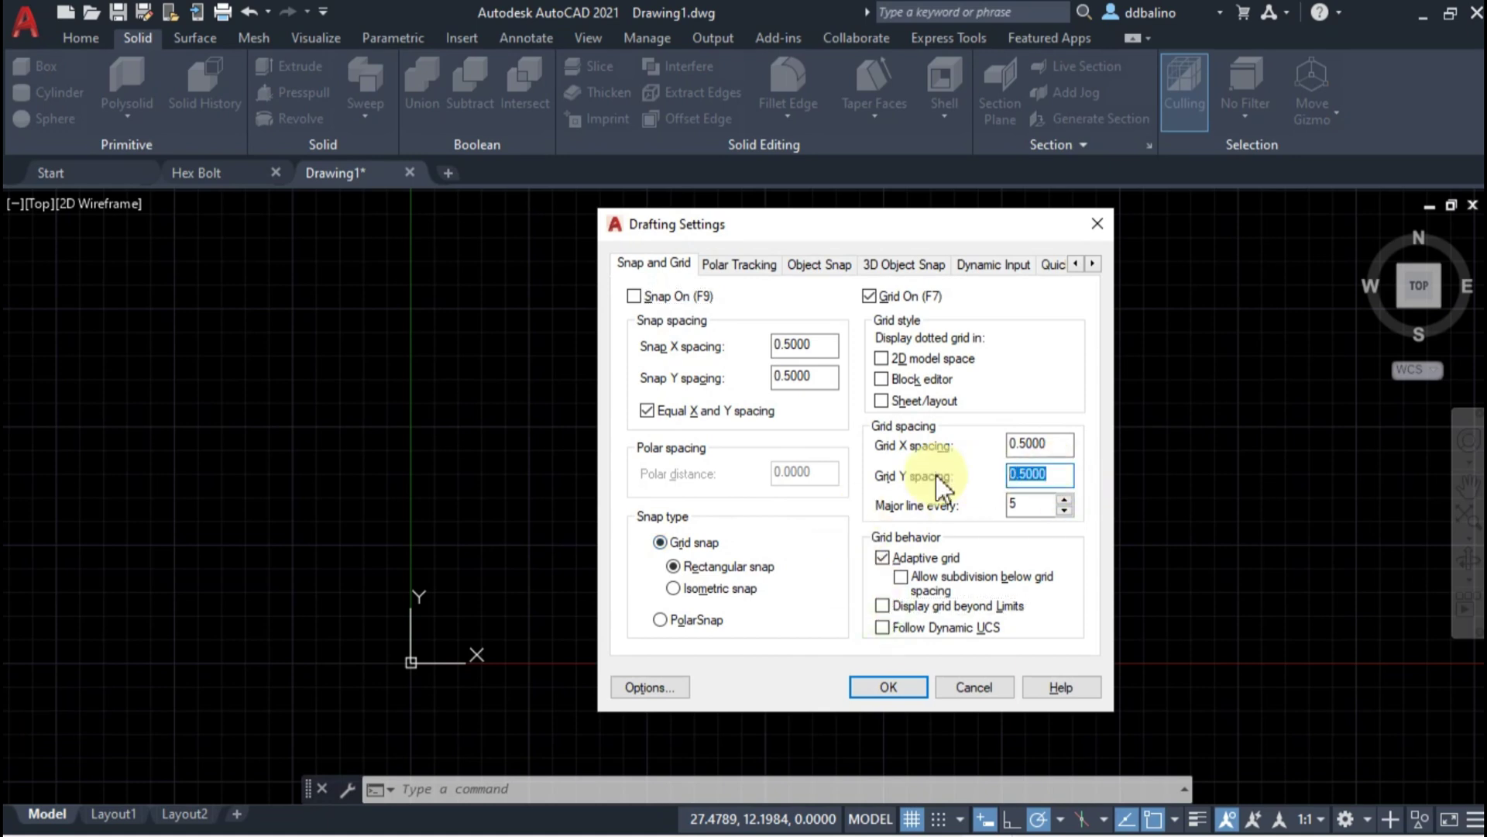
type("5")
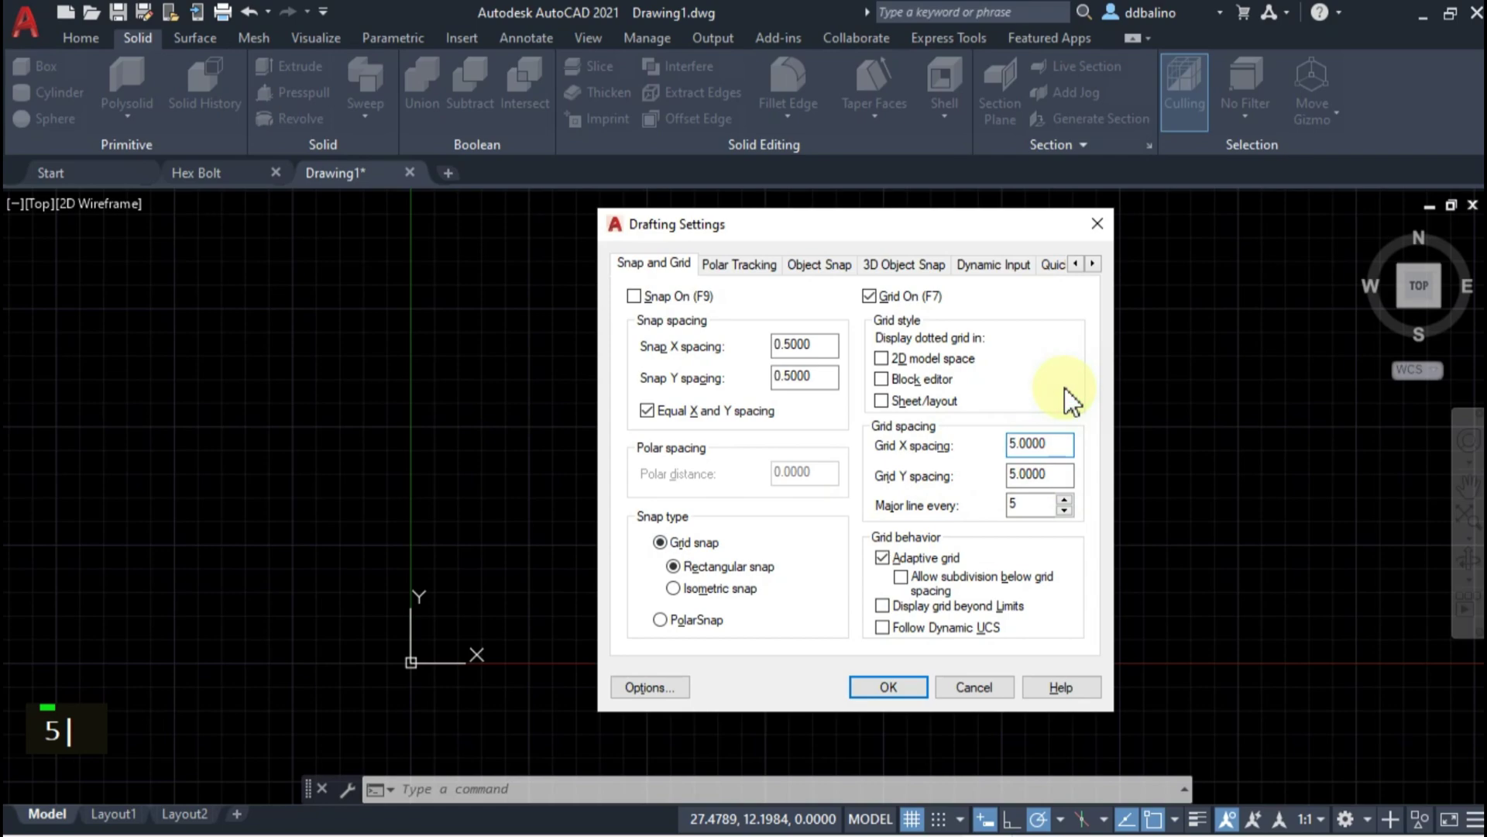
left_click(874, 687)
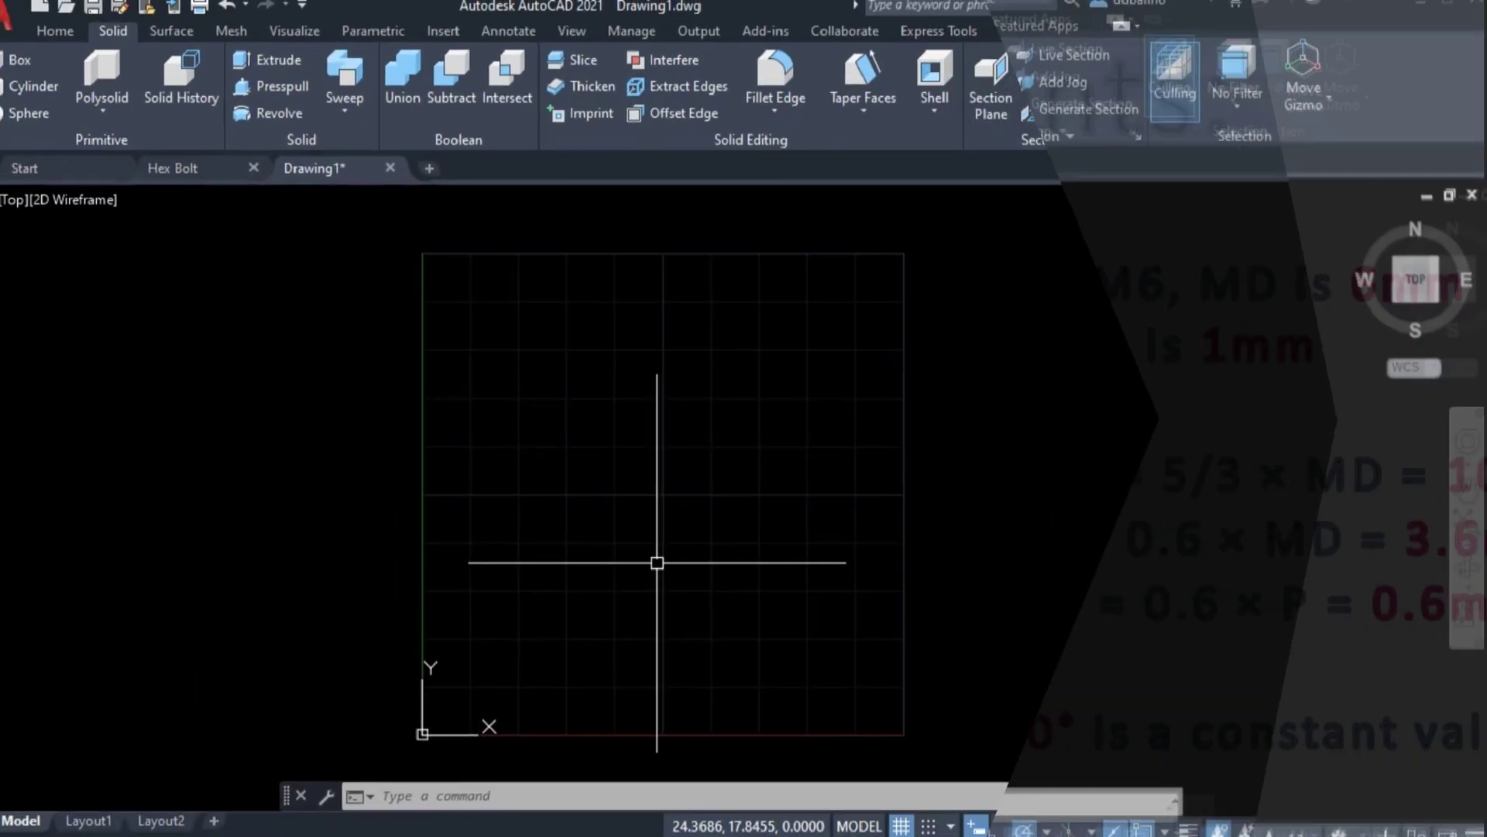
- Draw a six-sided polygon centred at 10,40, circumscribed about a circle of radius 5
type("poly")
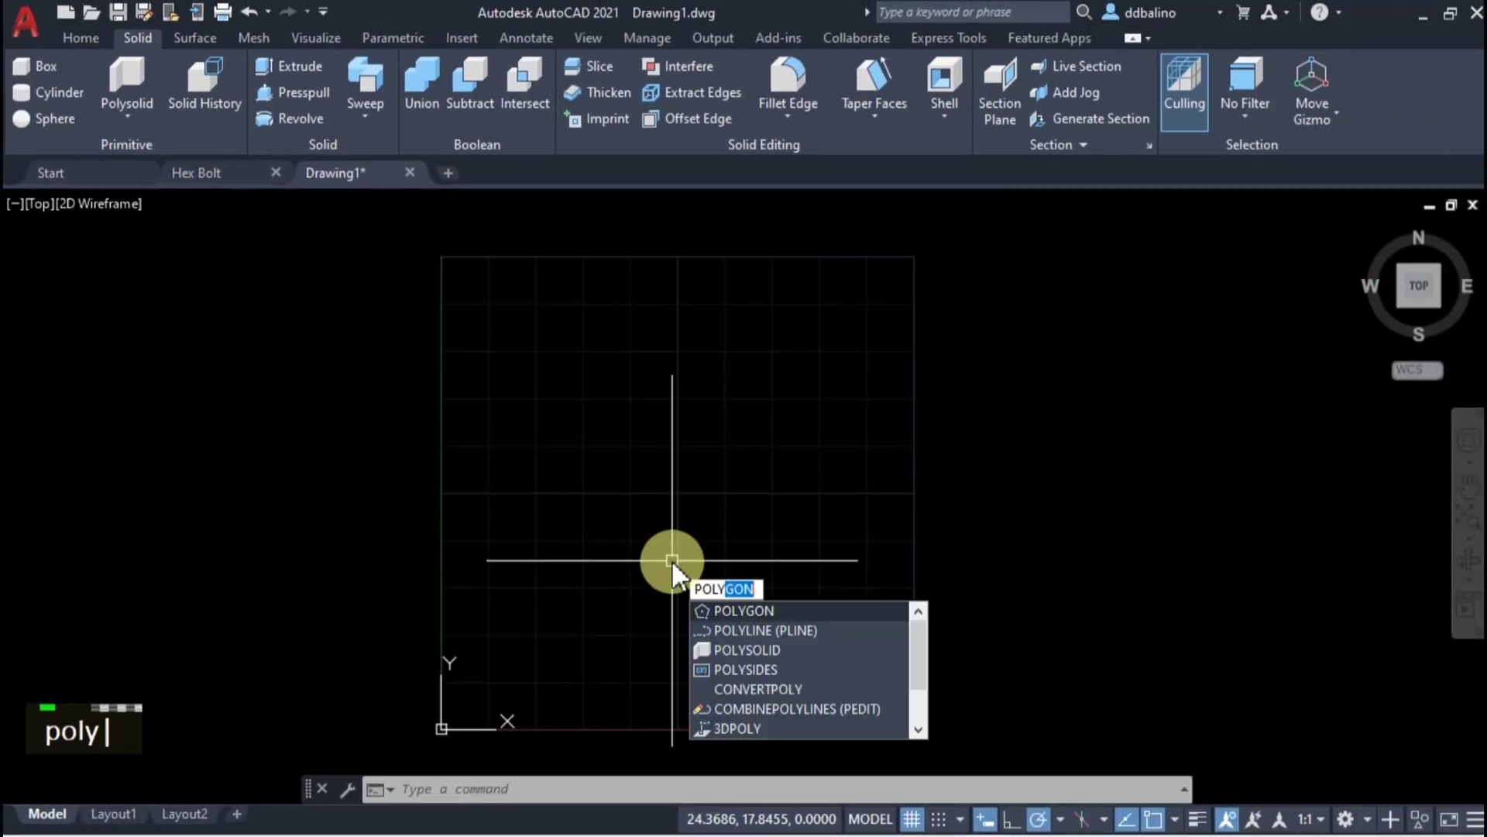
key("Return")
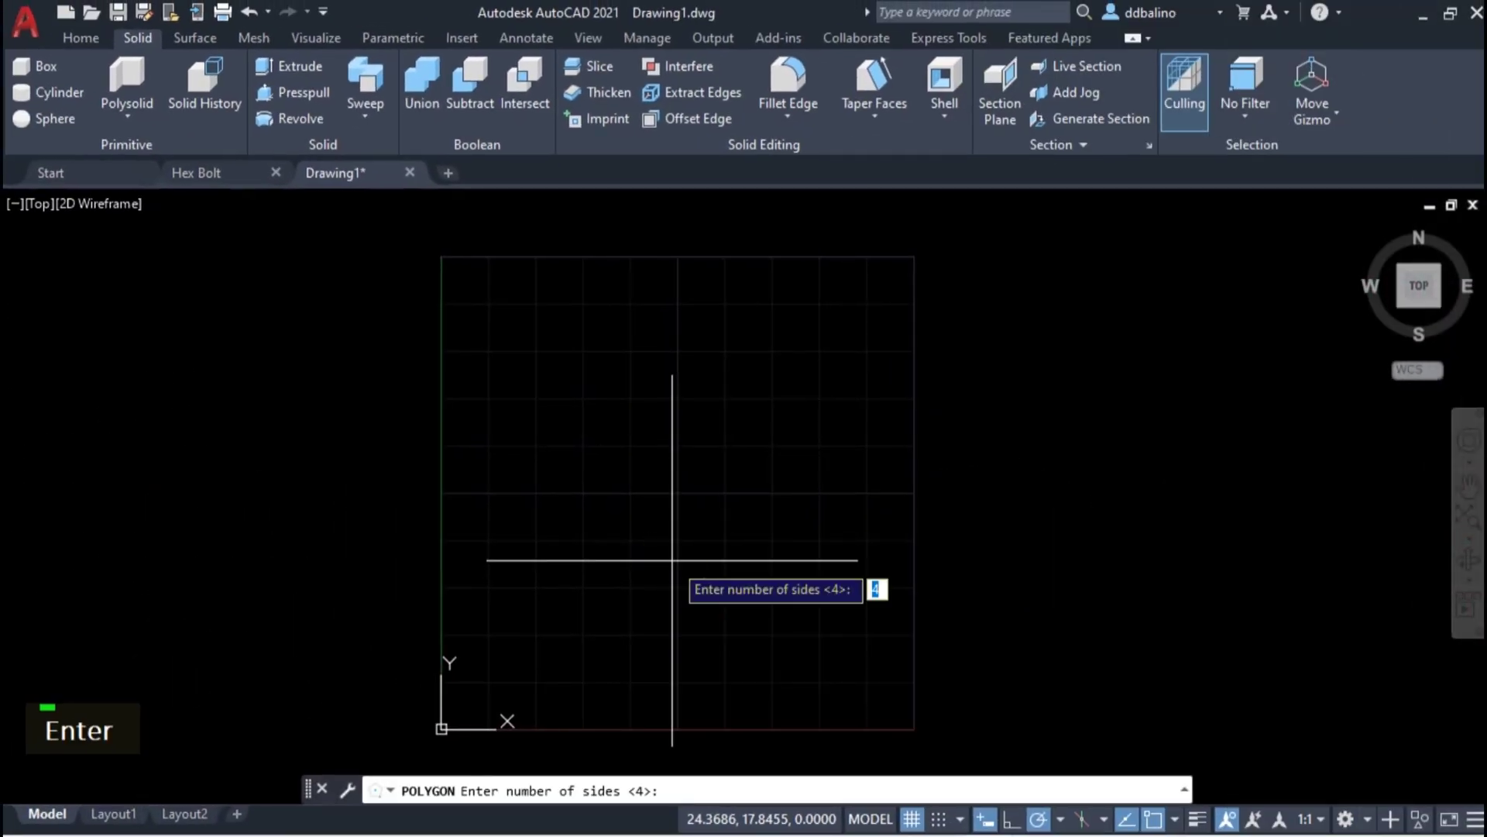
key("Return")
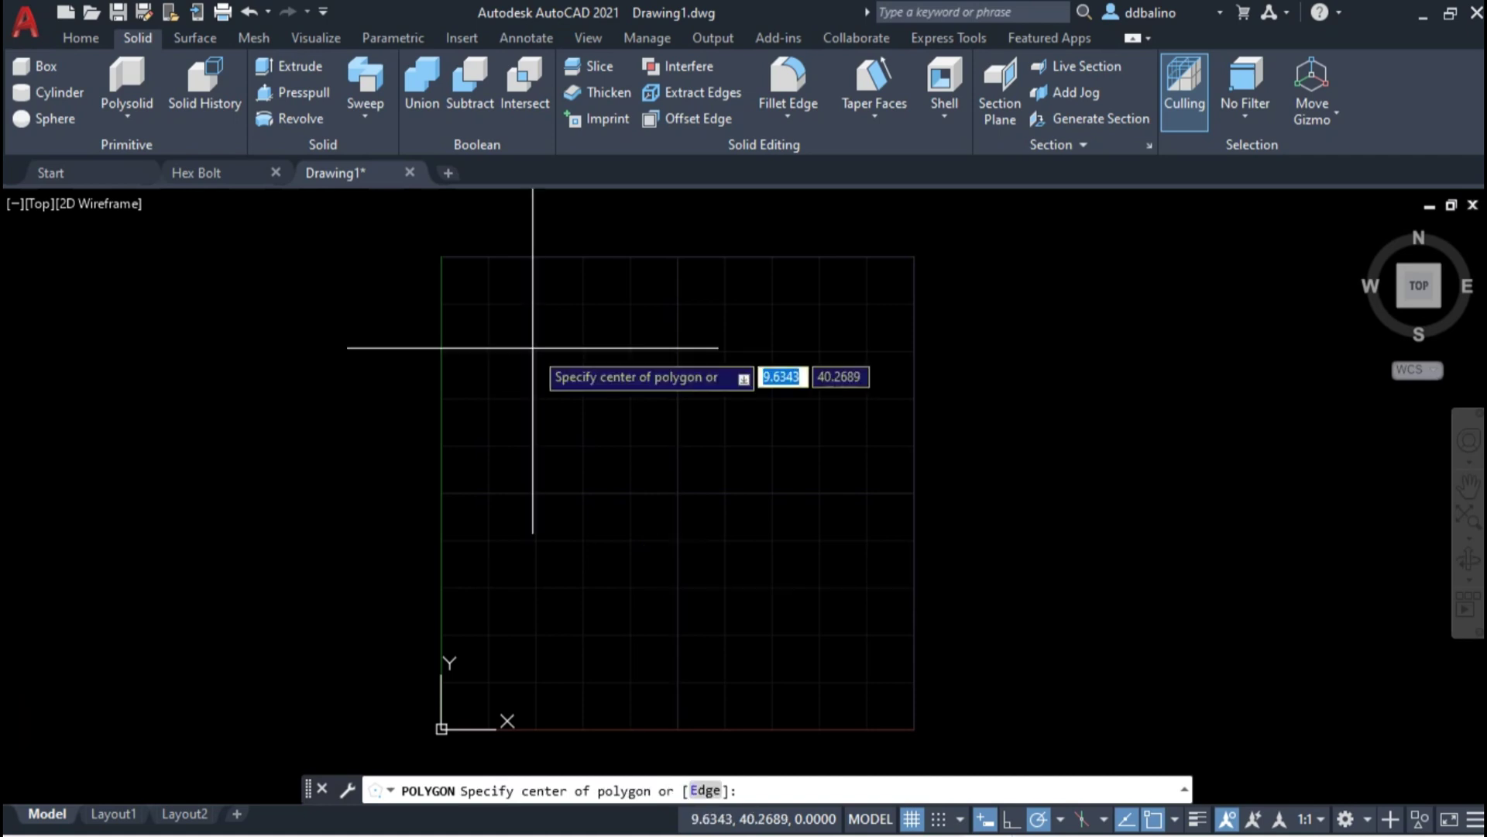
type("10")
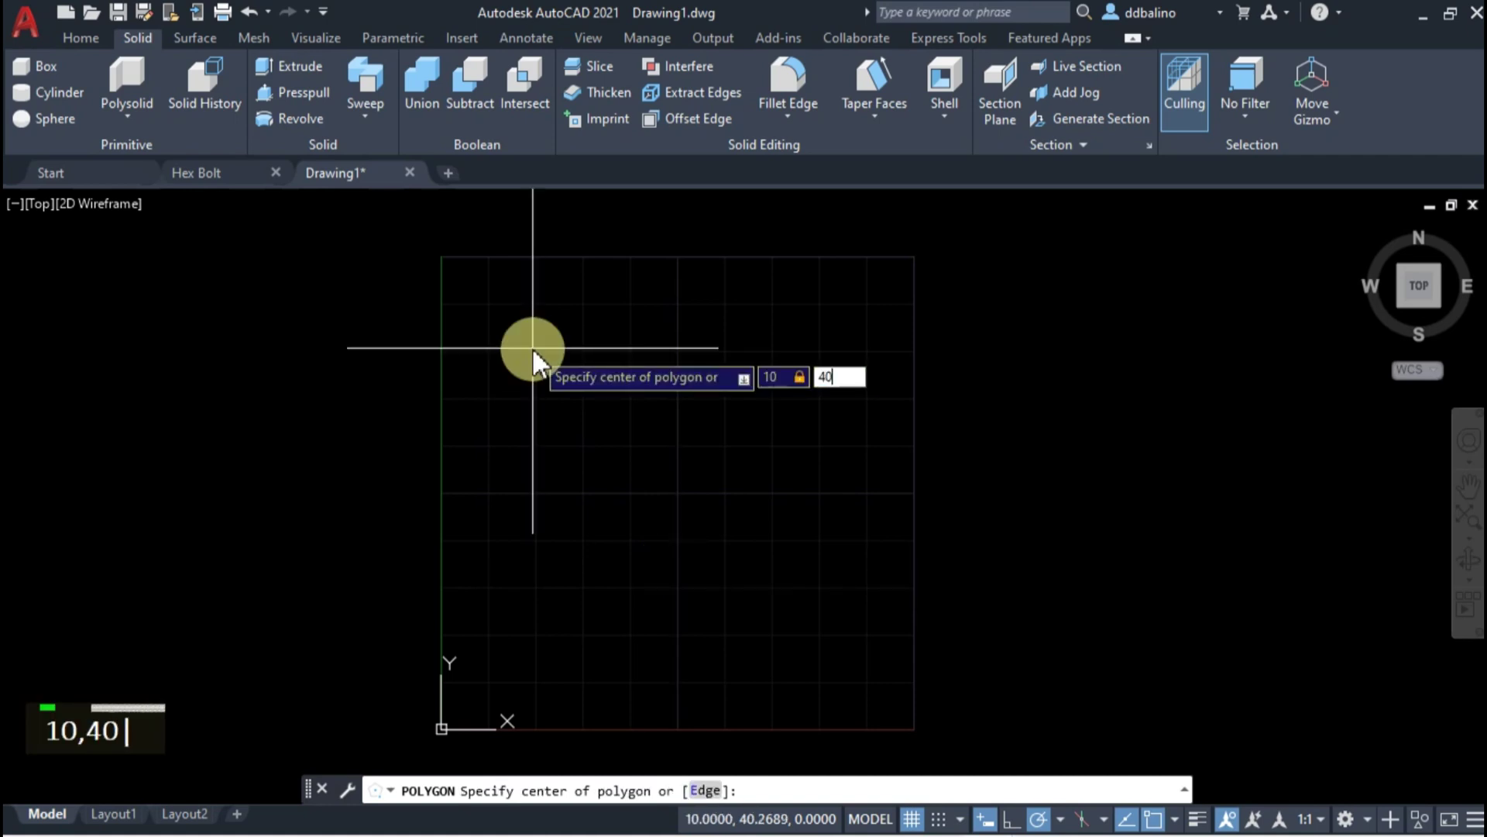
key("Return")
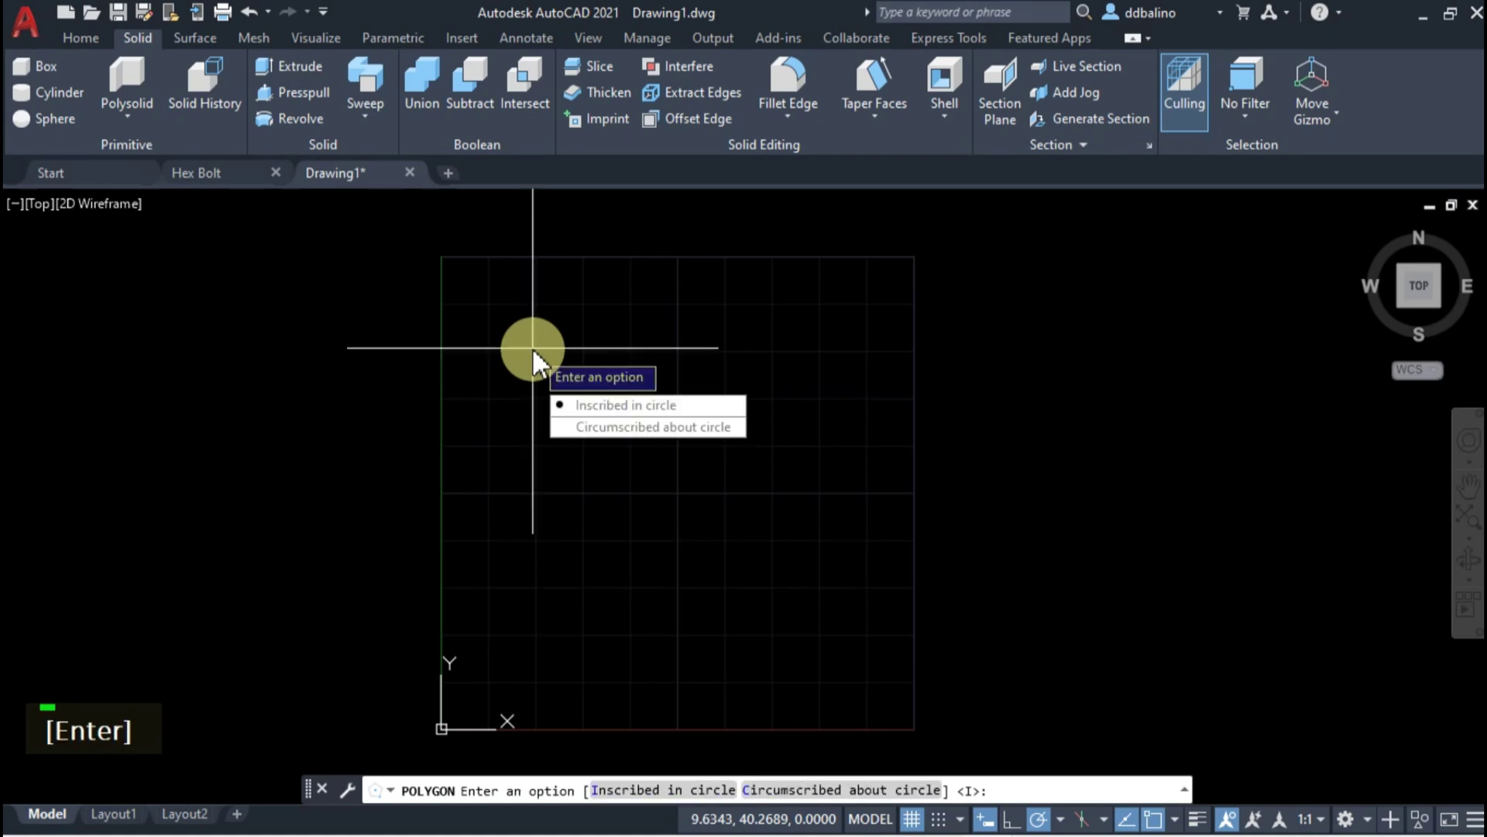
left_click(578, 428)
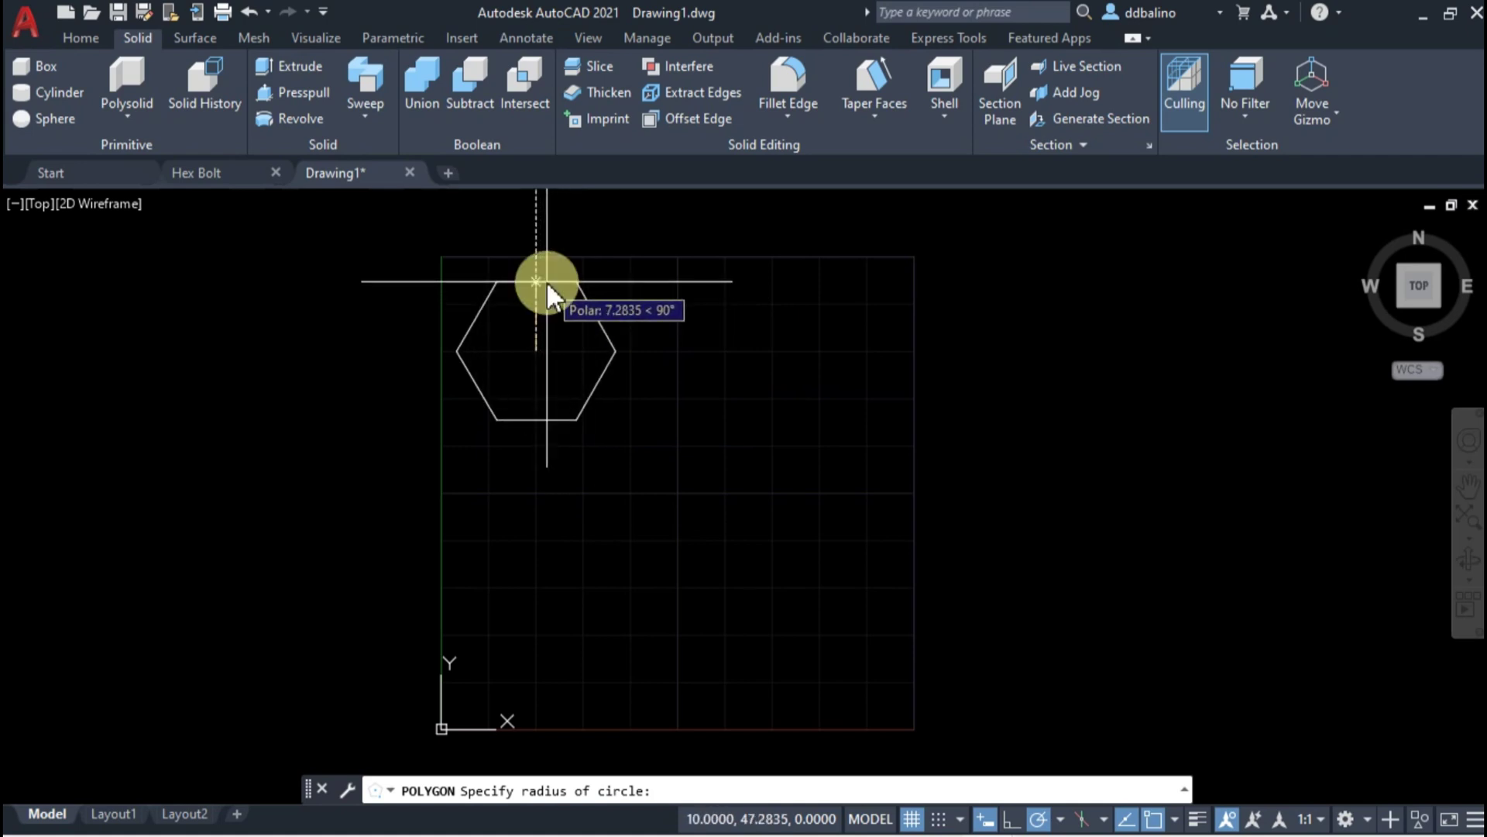
type("5")
key("Return")
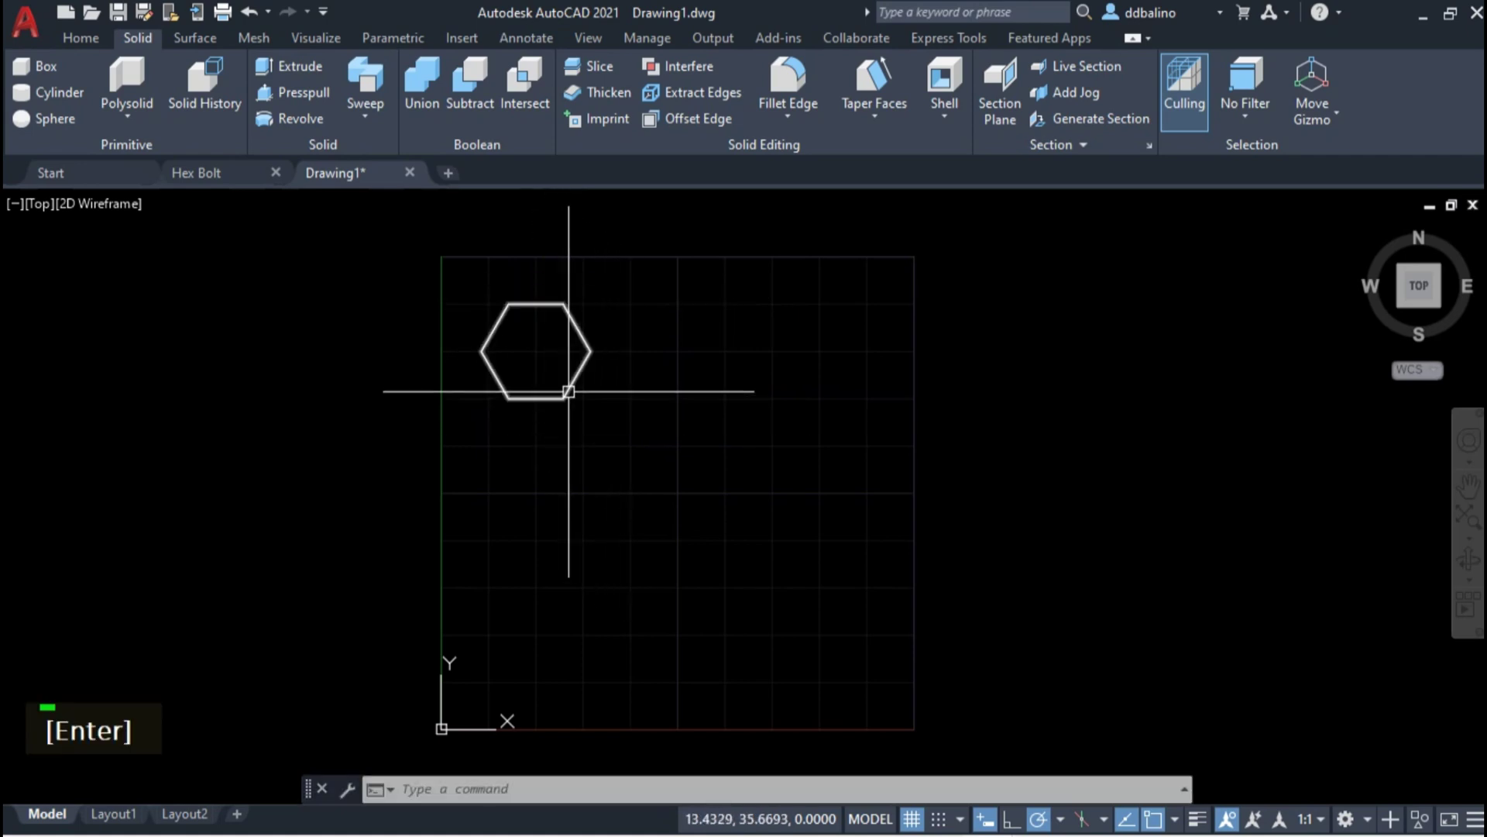
- Rotate the hexagon about its centre so that two of its corners point straight up and down
scroll(574, 342, "up", 2)
middle_click_drag(574, 351, 544, 433)
left_click(359, 293)
left_click(695, 548)
type("ro")
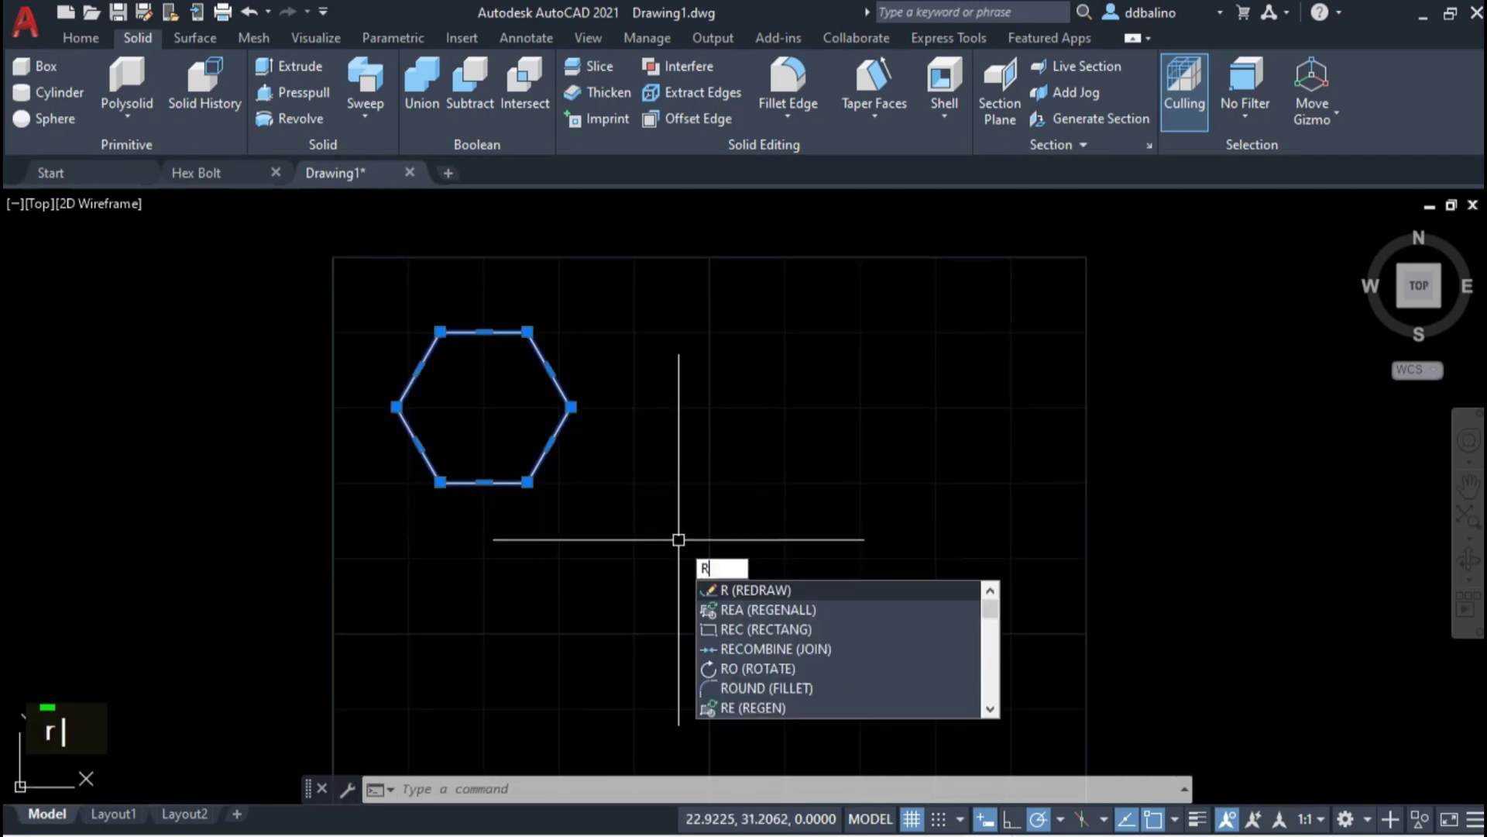
key("Return")
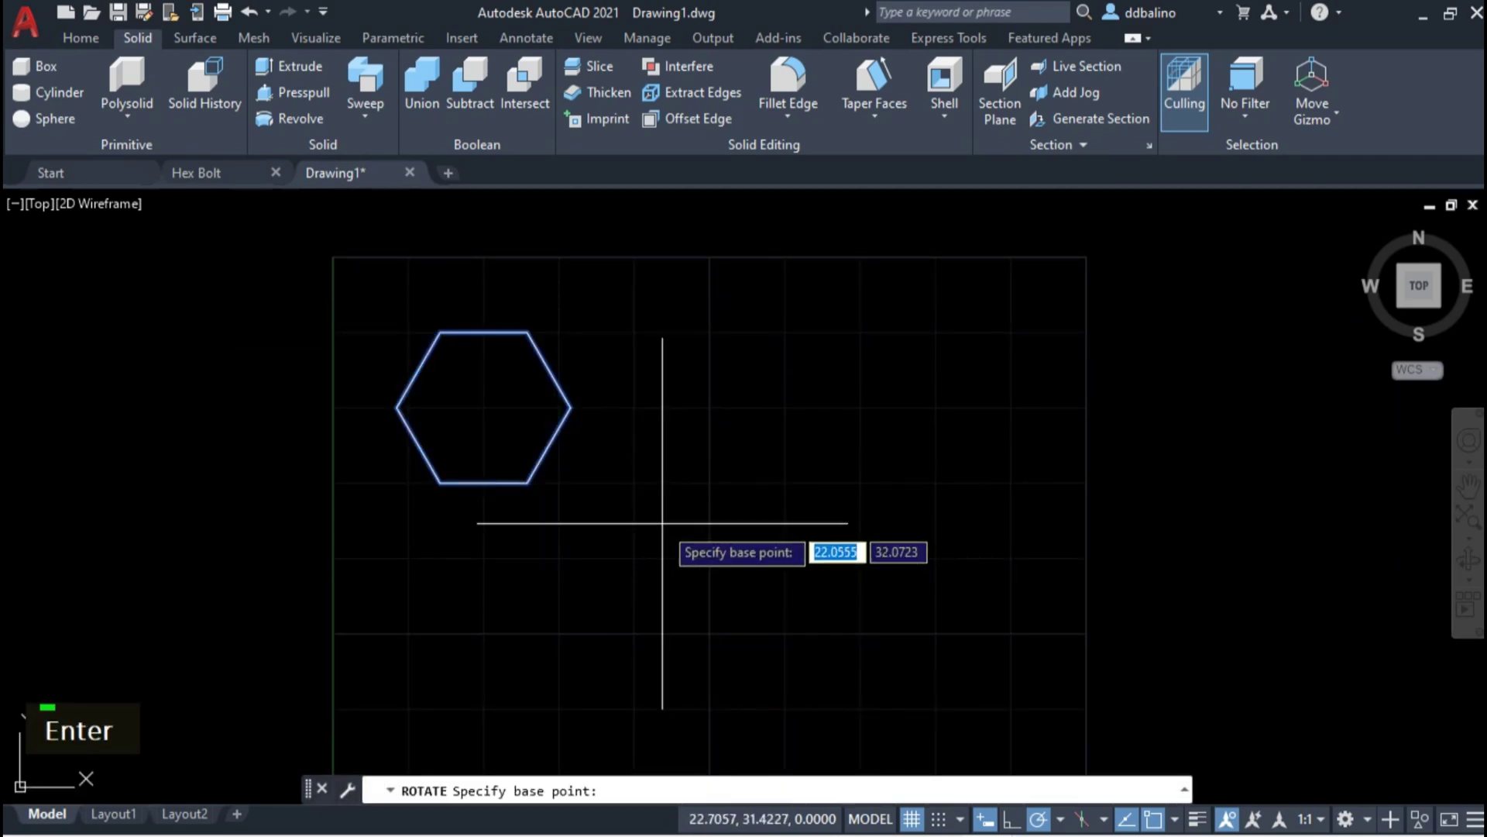
left_click(484, 406)
left_click(501, 568)
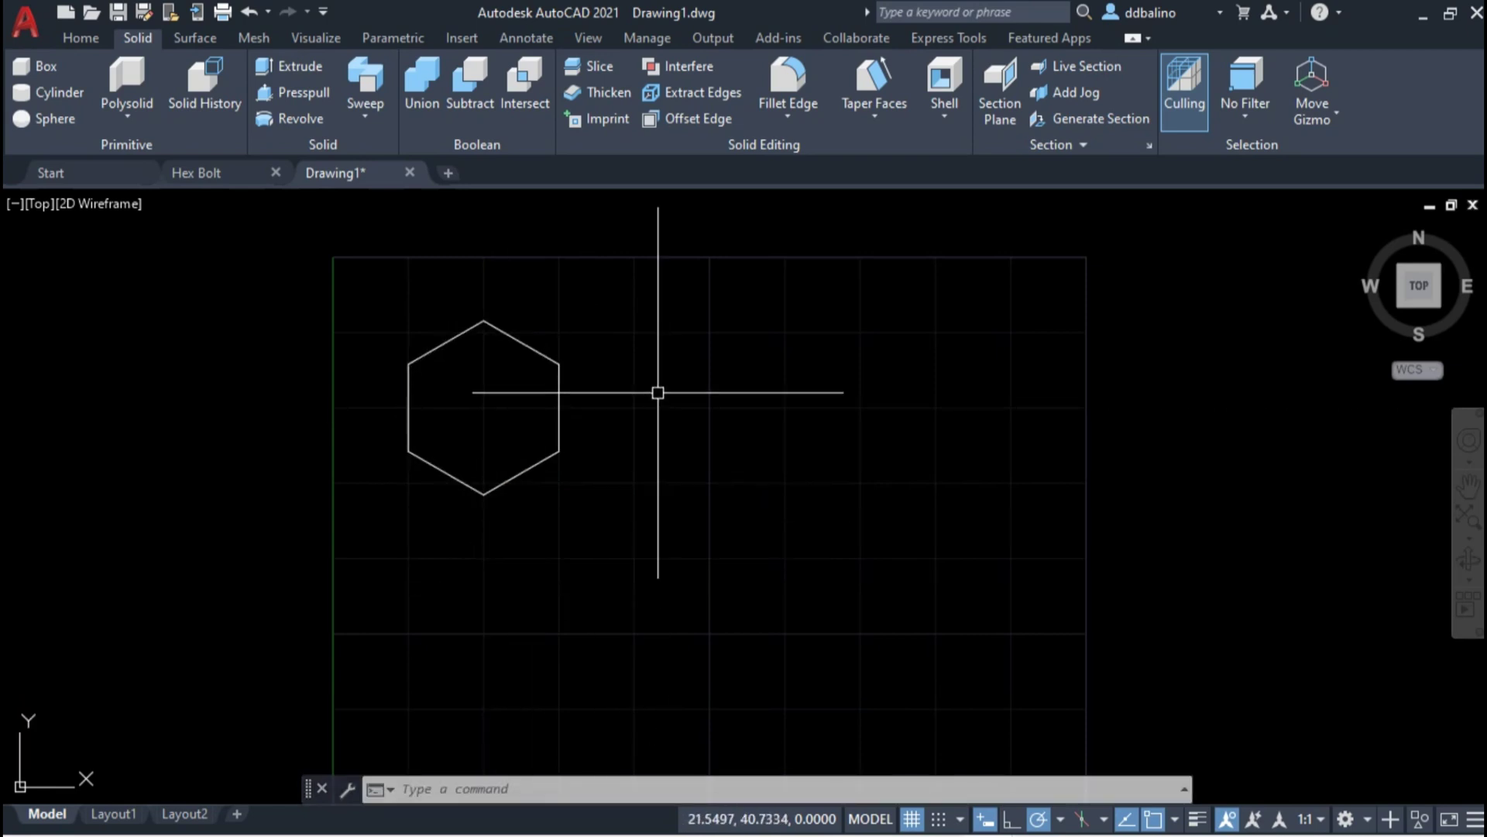
- Draw a circle from the hexagon's centre to the midpoint of its vertical side, touching the sides from inside
scroll(465, 411, "up", 2)
scroll(473, 457, "down", 1)
scroll(482, 495, "up", 1)
type("c")
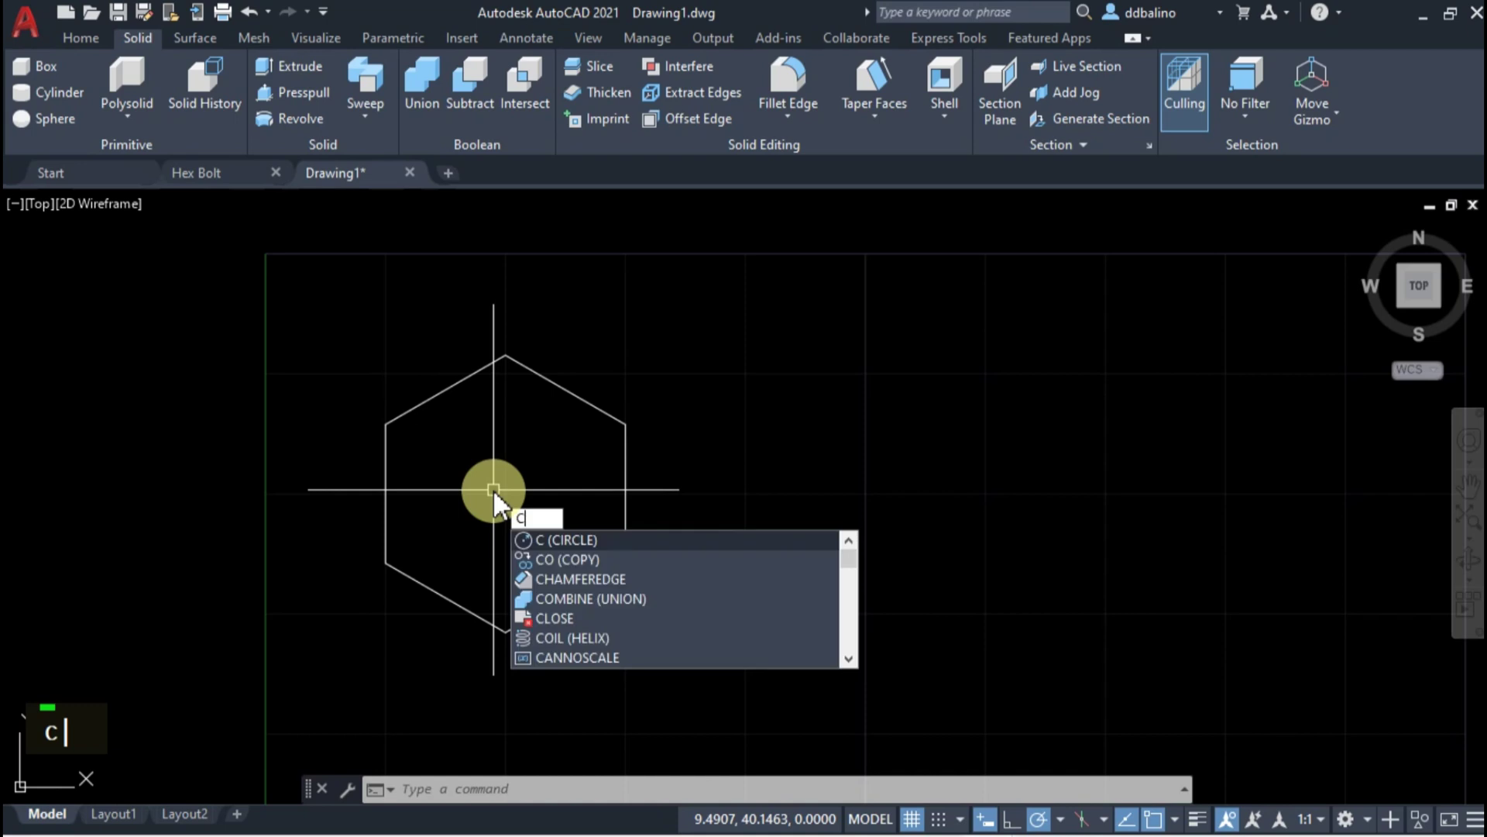
key("Return")
left_click(505, 492)
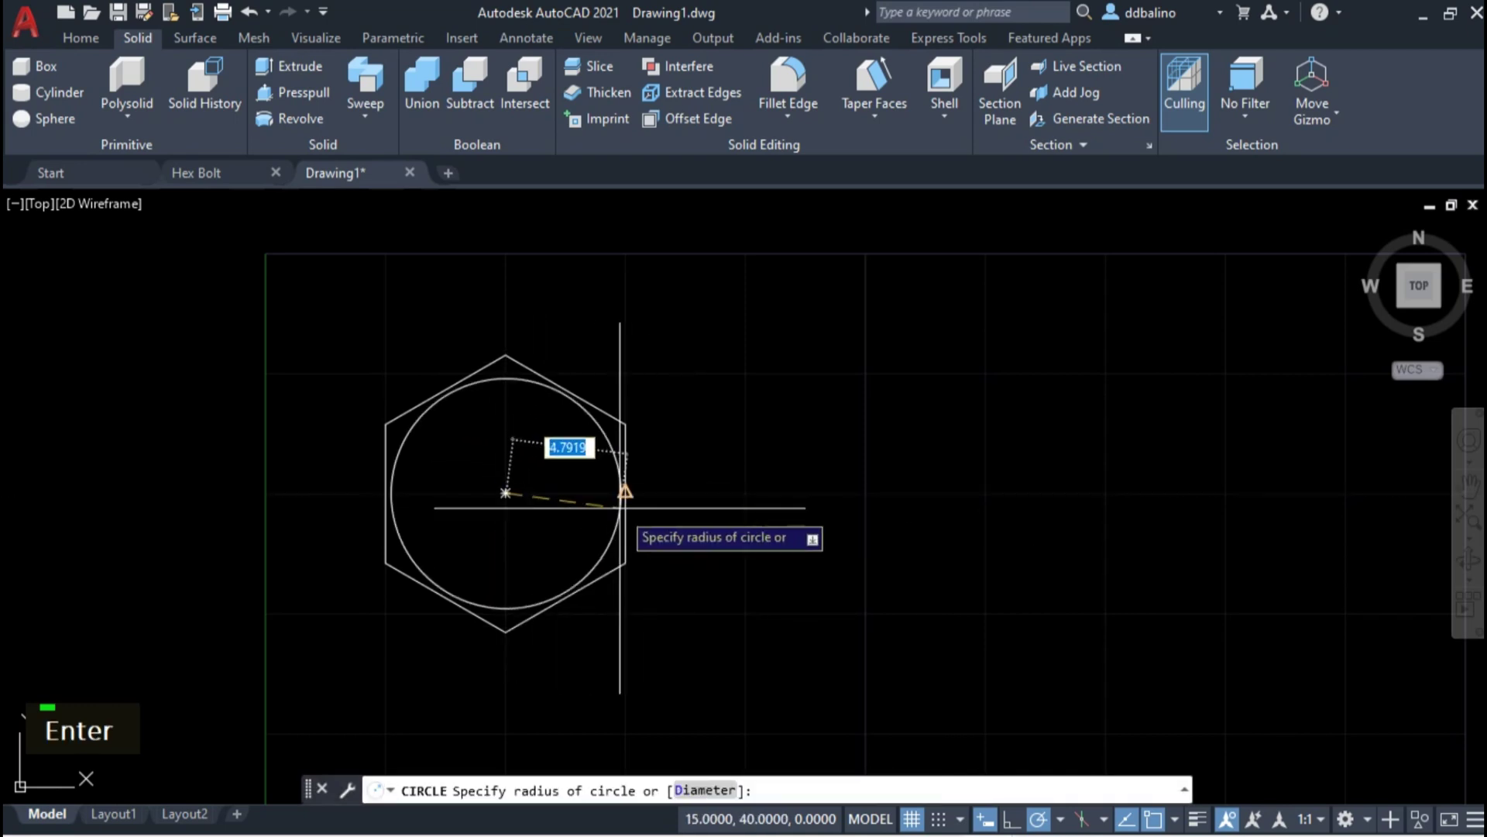
left_click(626, 493)
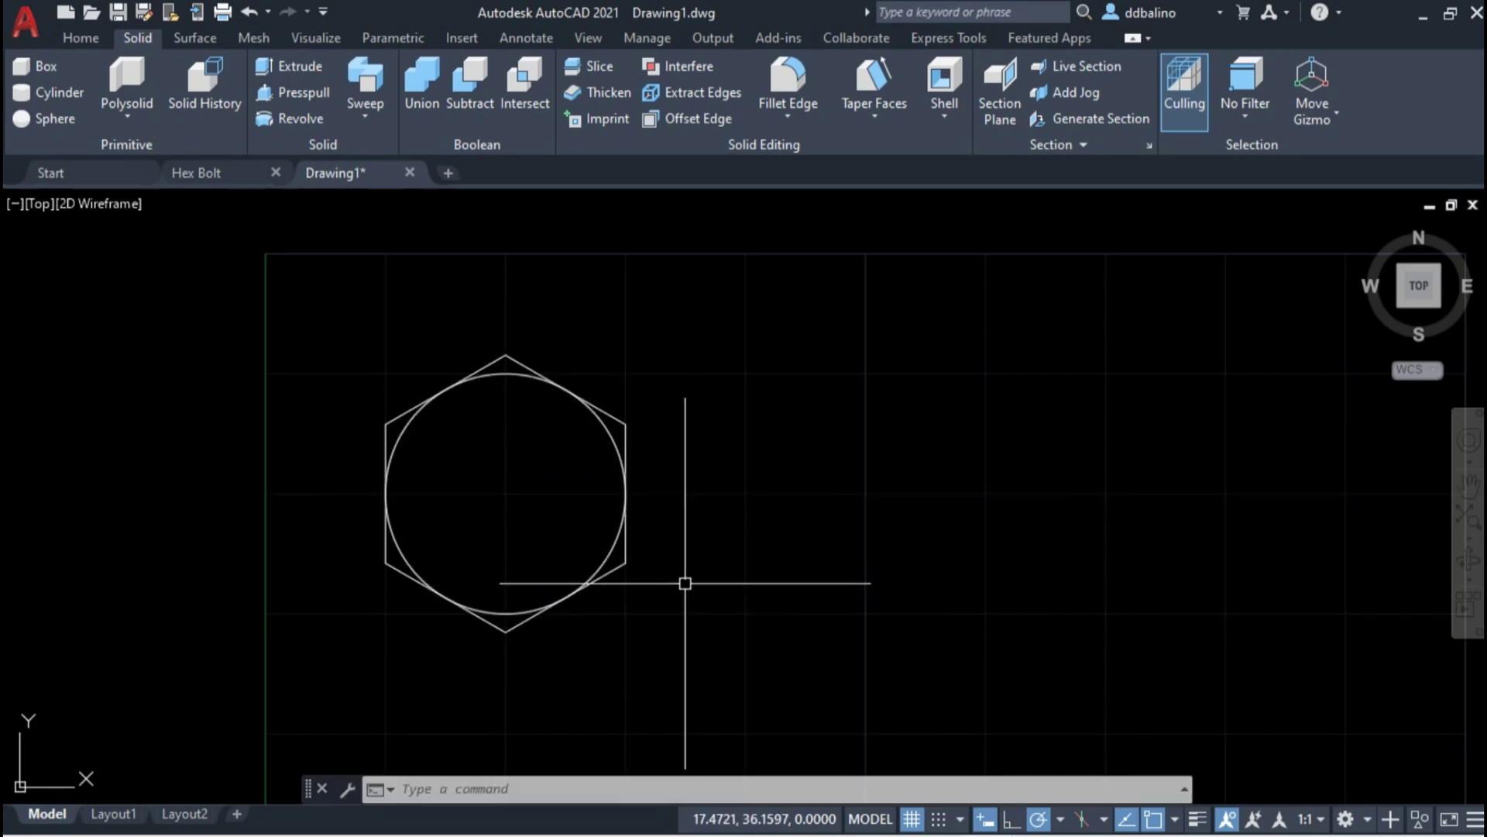
- Draw a second circle from the hexagon's centre out to its upper corner, passing through all corners
key("Return")
key("Return")
left_click(505, 493)
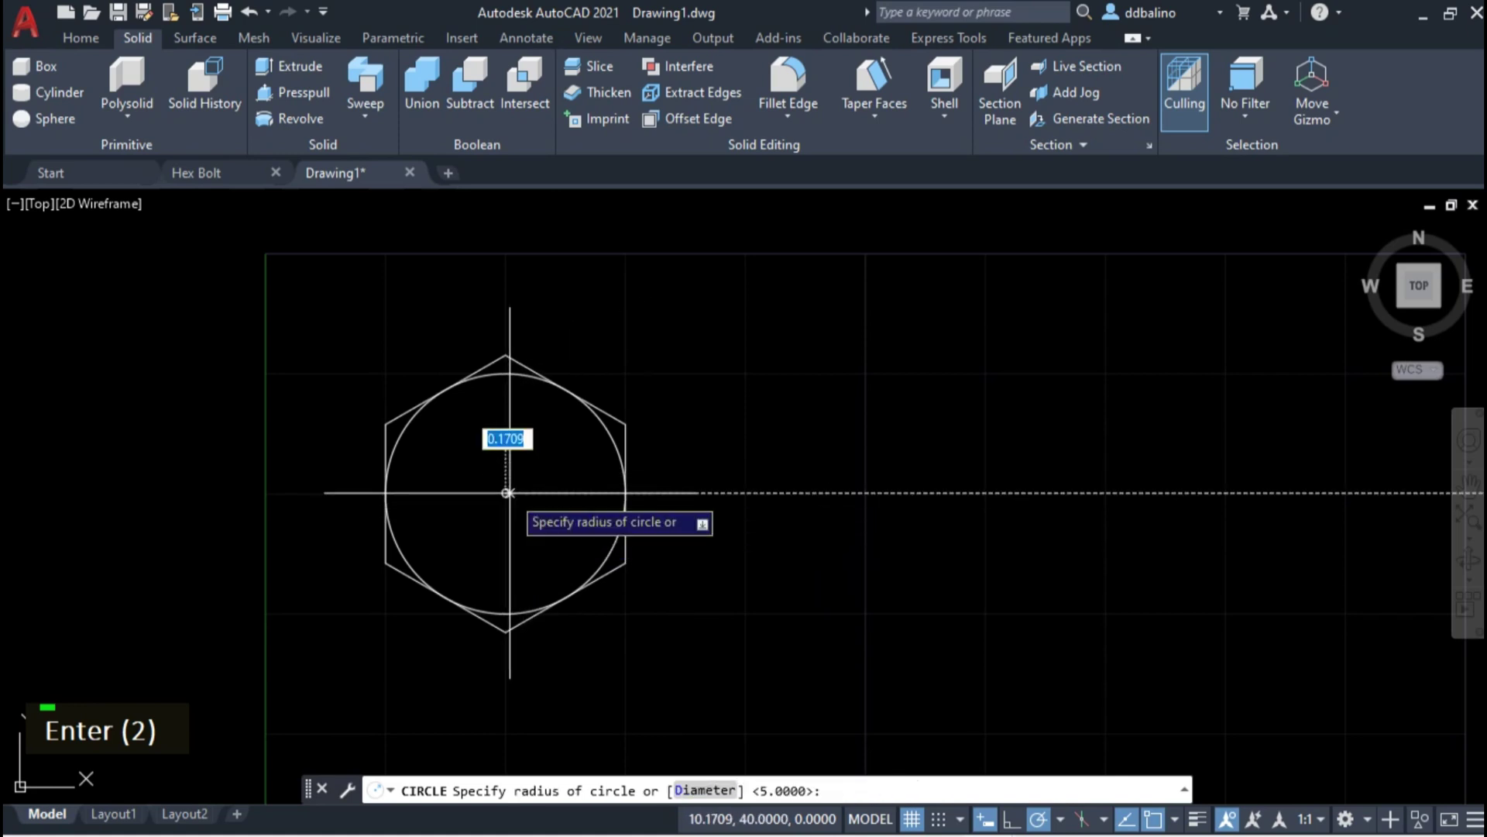
left_click(505, 354)
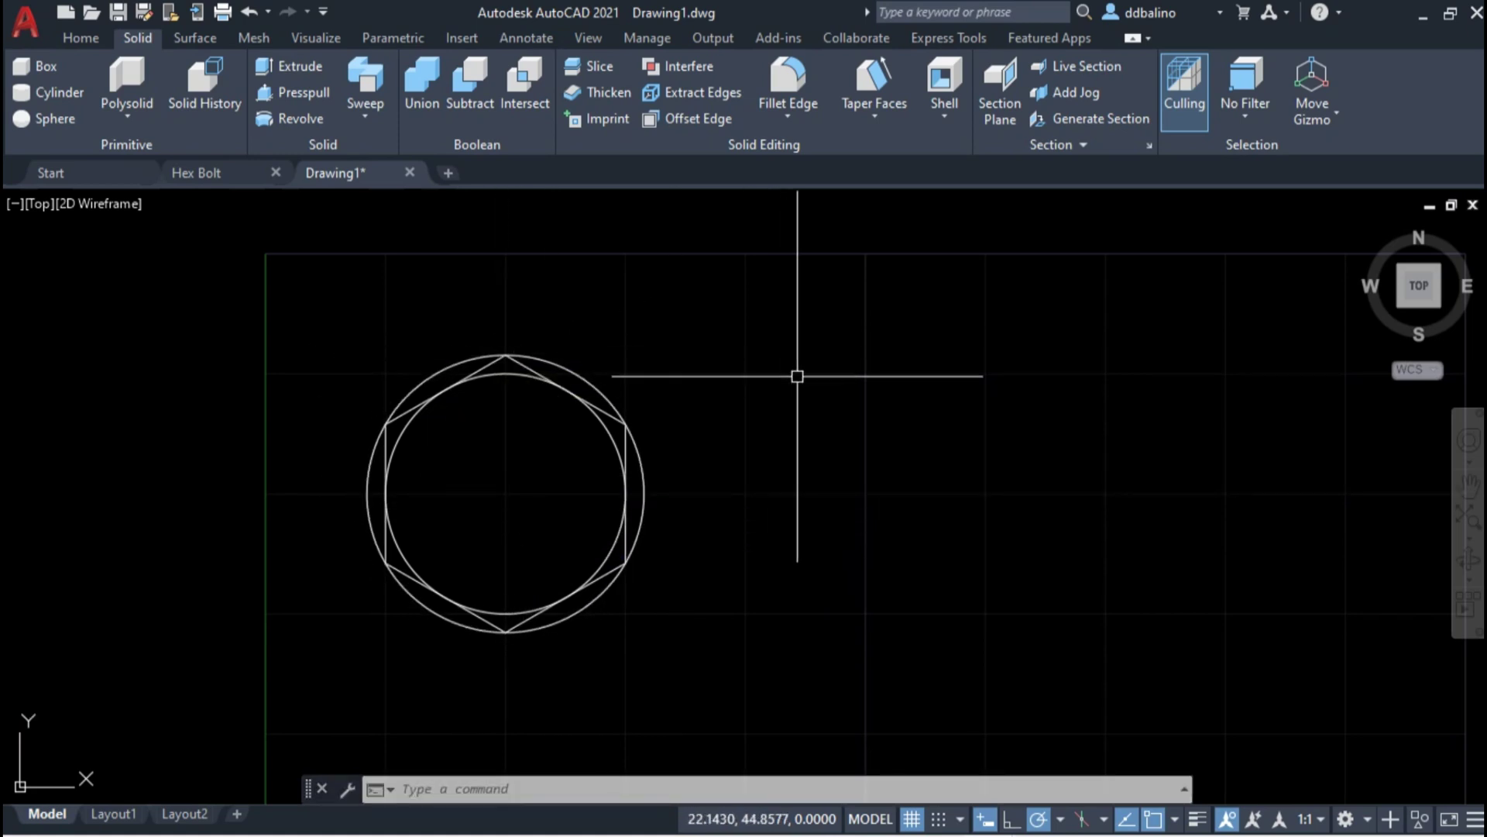
- Draw the bolt head's side-view rectangle with lines, starting 10 units right of the hexagon's lowest corner, 3.6 wide and level with the hexagon's uppermost corner
type("l")
key("Return")
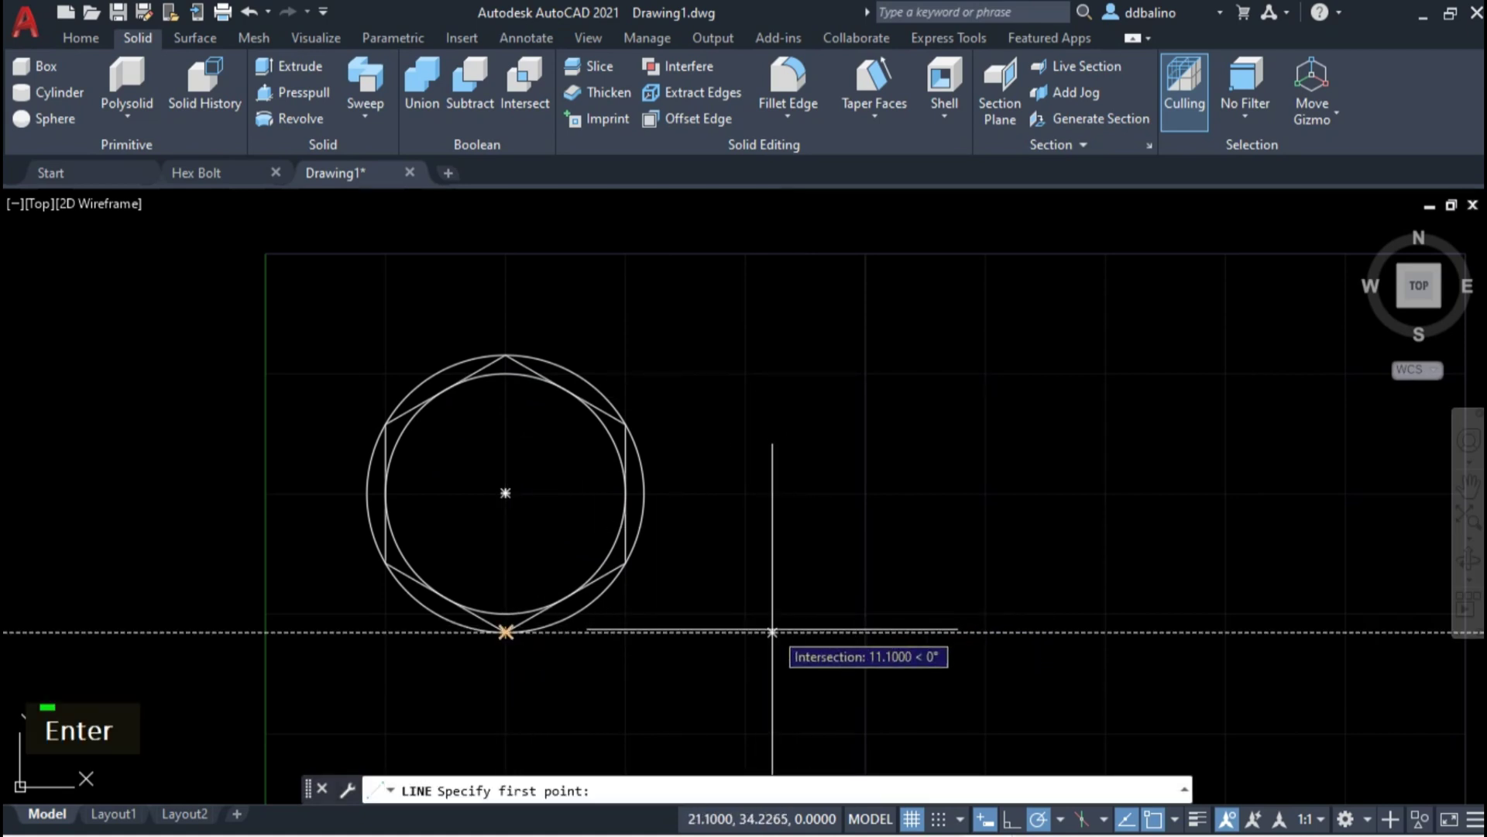
type("10")
key("Return")
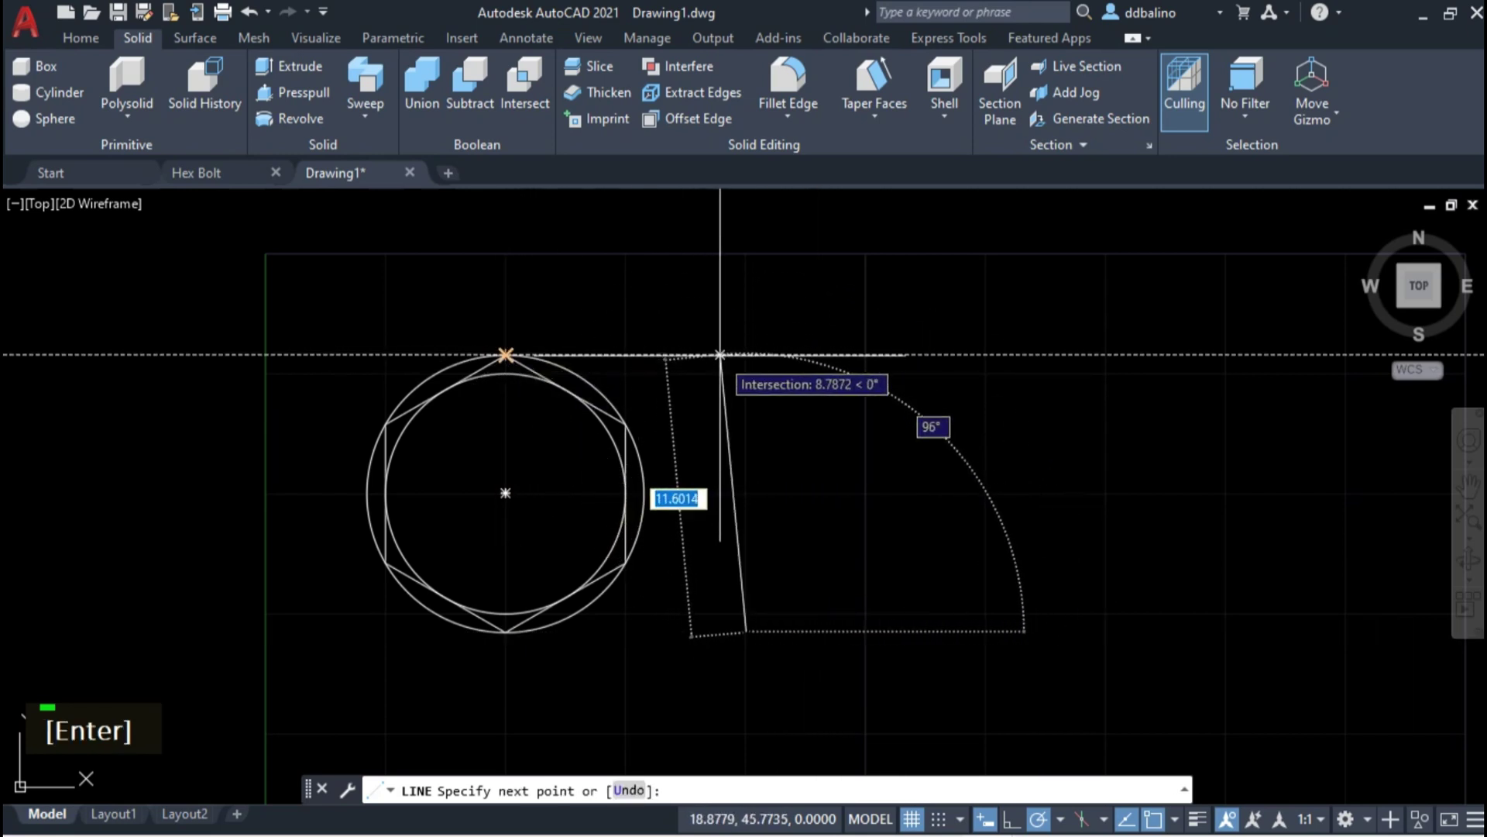
left_click(746, 354)
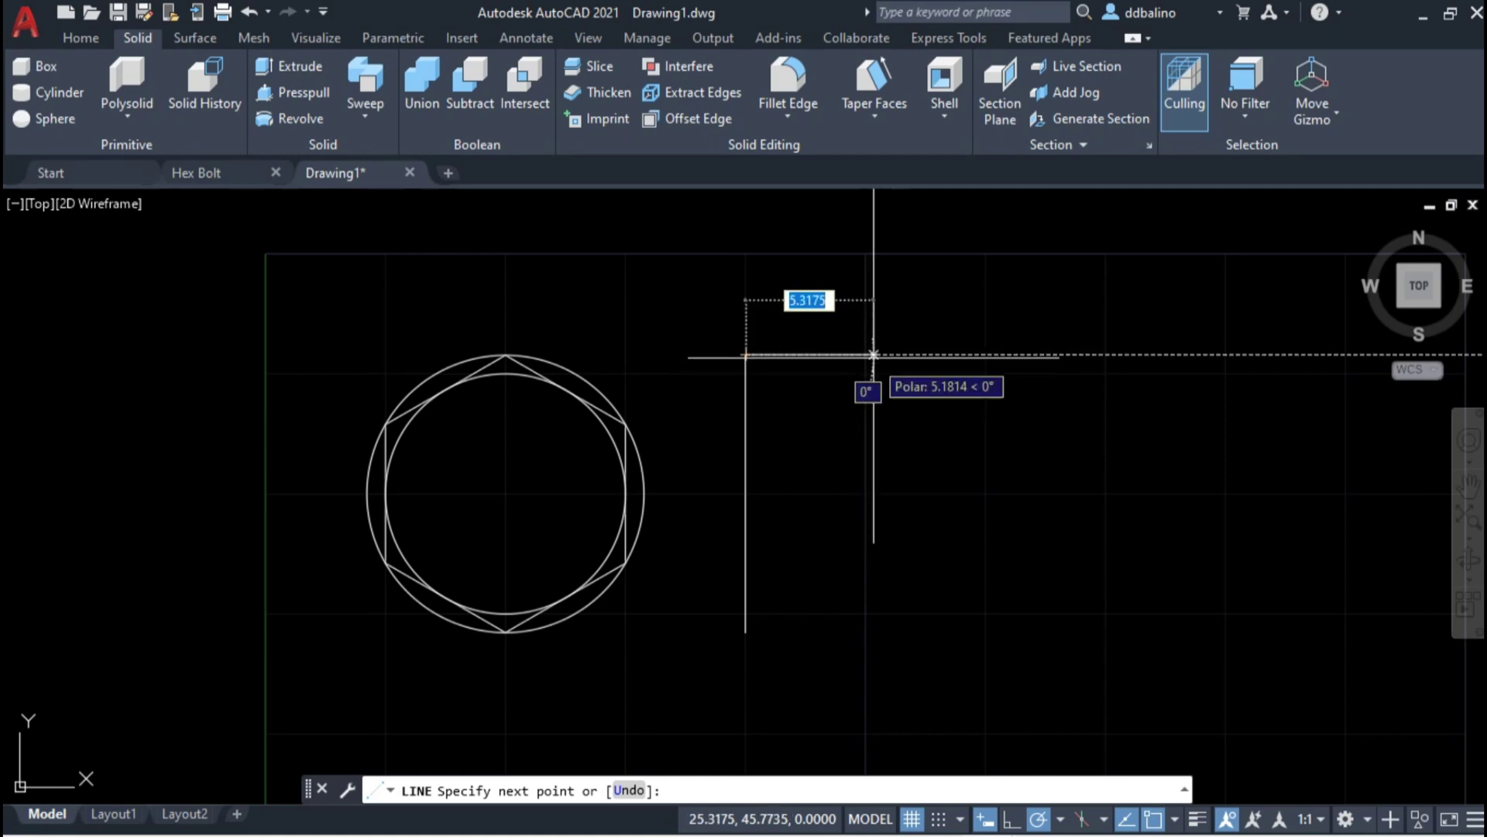
type("3.6")
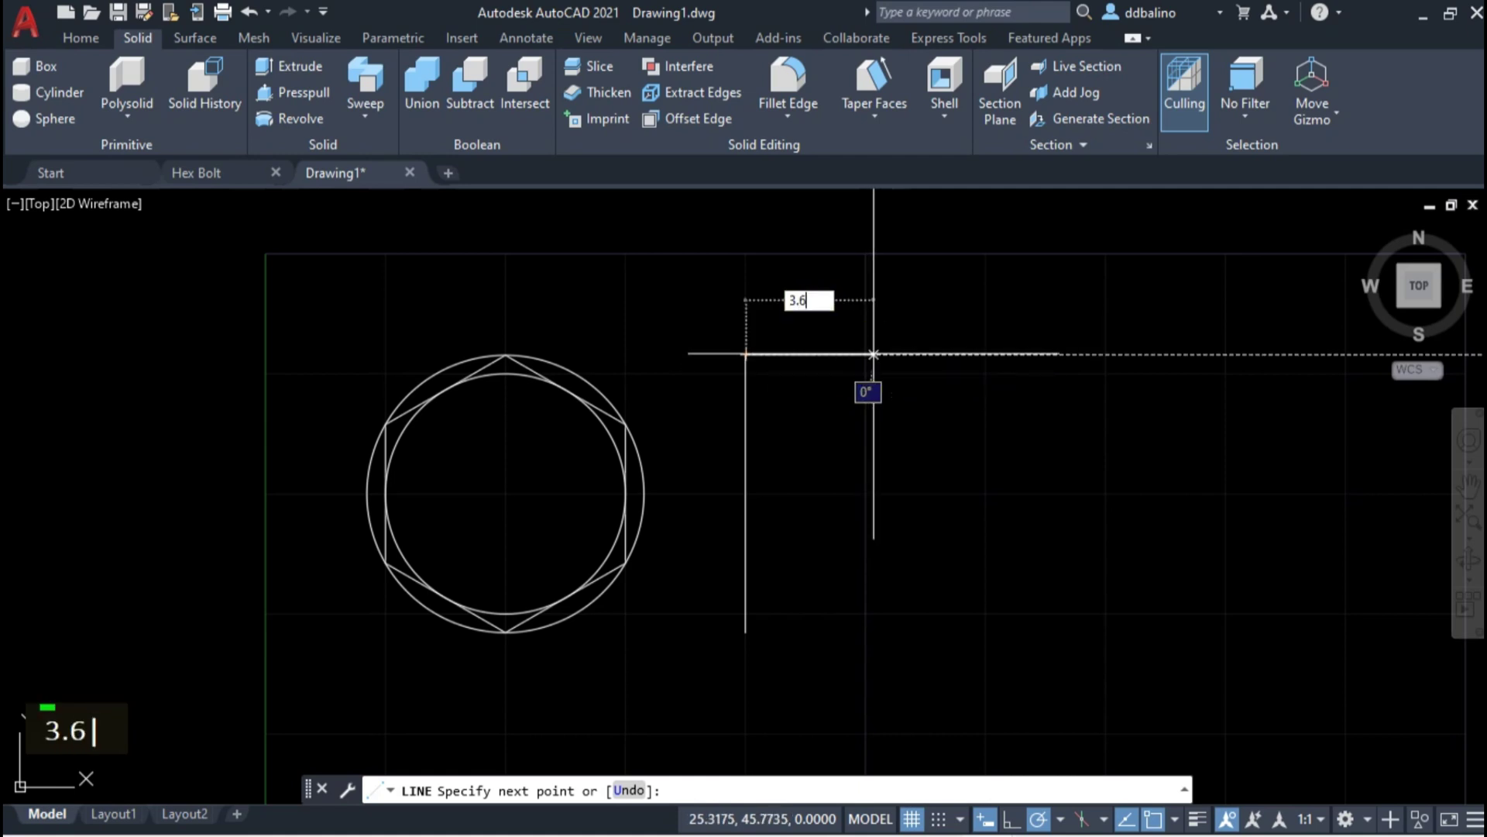
key("Return")
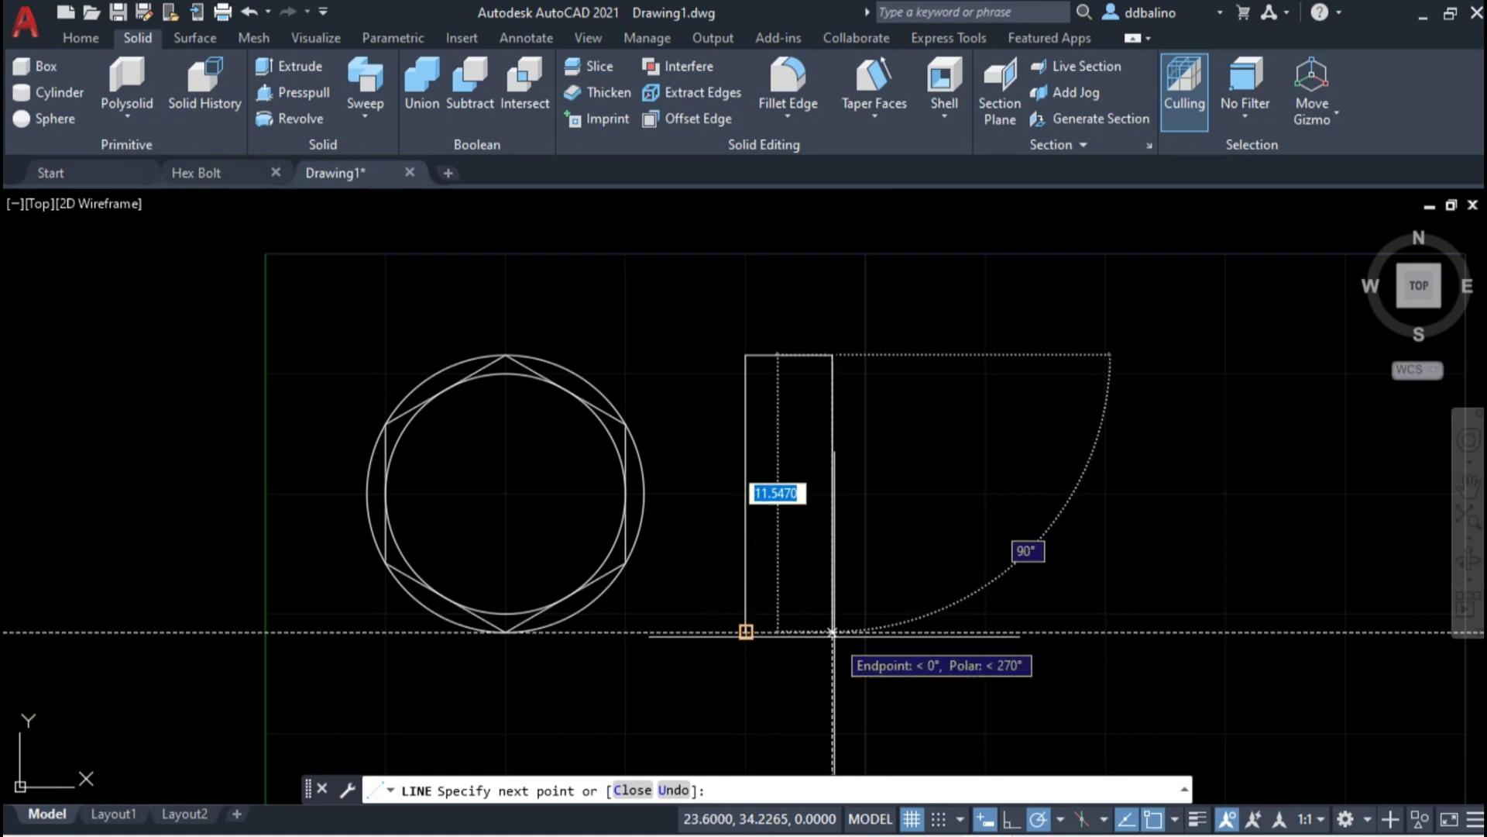
left_click(833, 632)
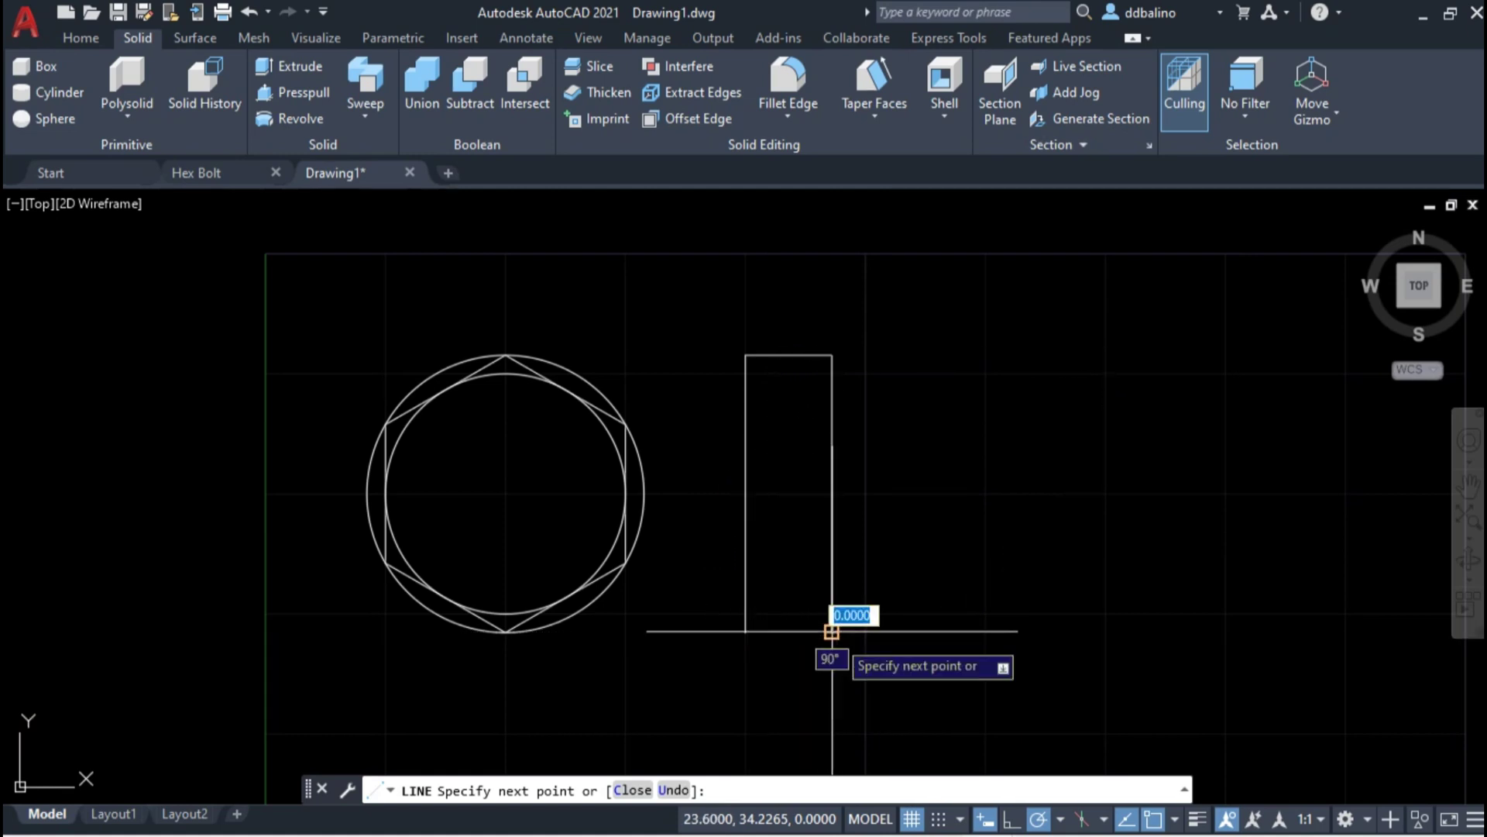
left_click(746, 632)
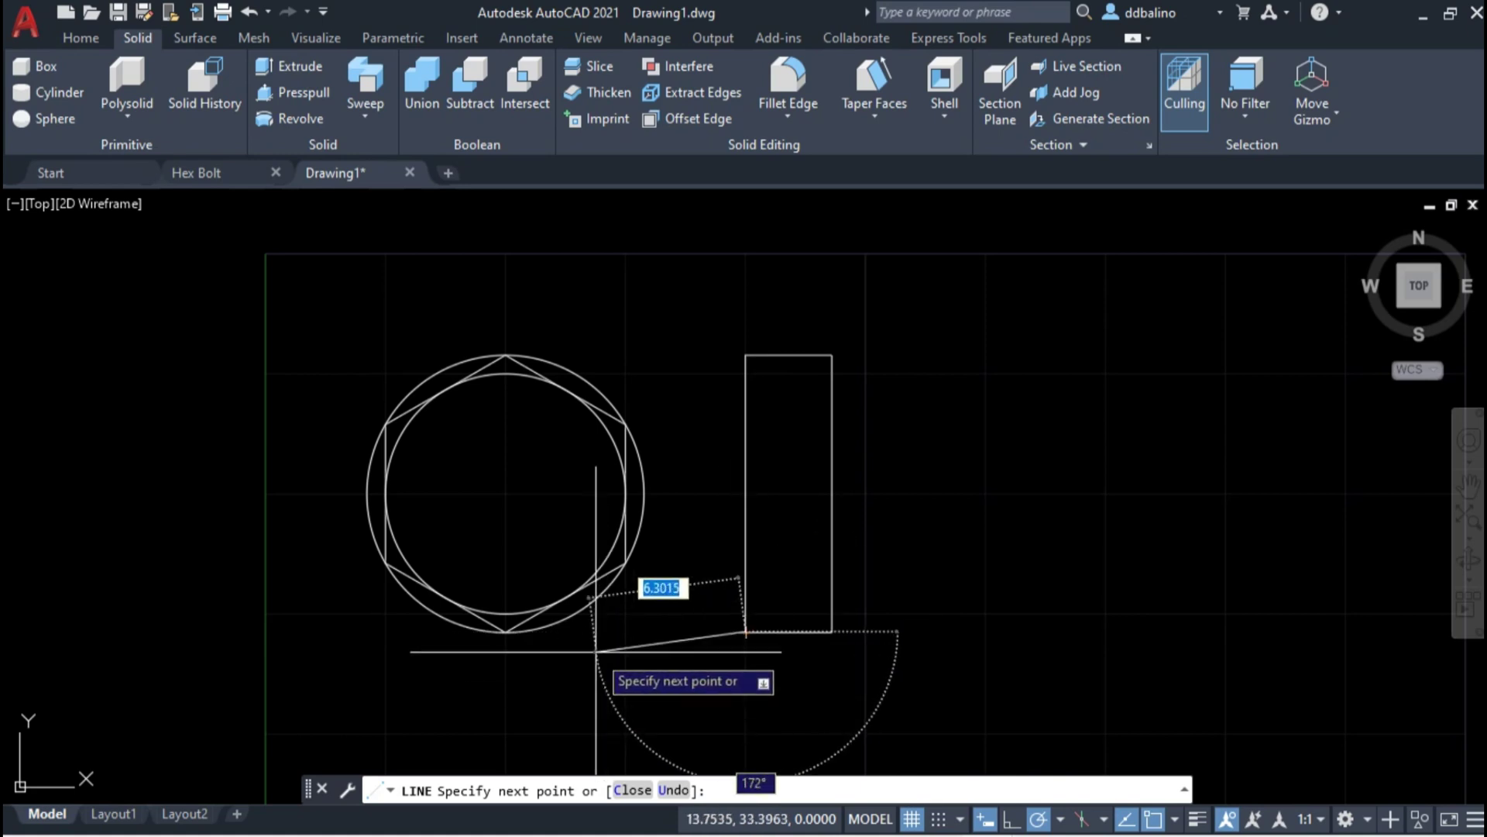
key("Return")
- Draw a horizontal line from the top of the inner circle across to the far vertical edge of the side-view rectangle
scroll(811, 609, "up", 3)
middle_click_drag(827, 591, 854, 610)
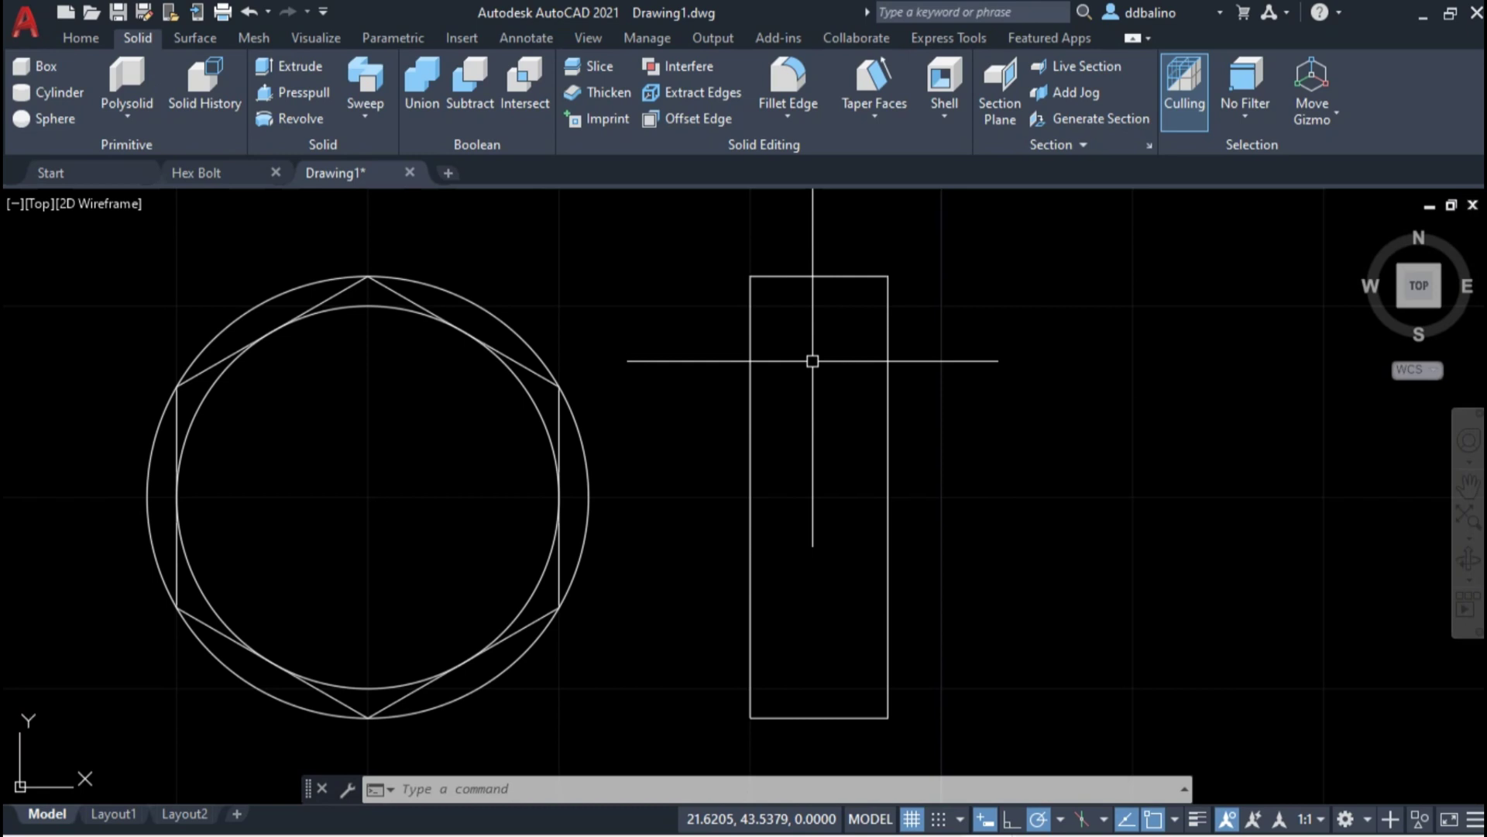
type("l")
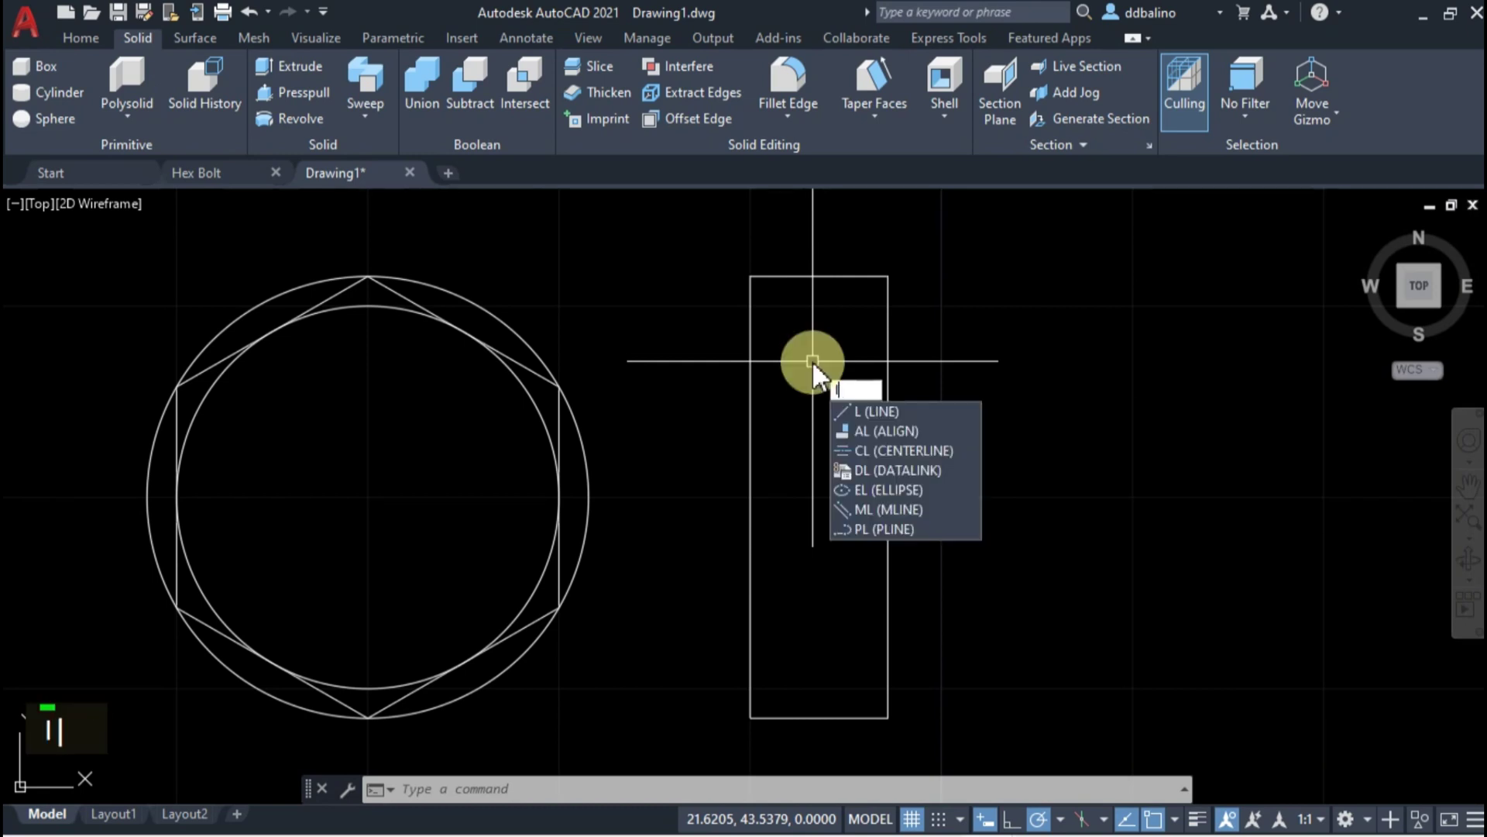
key("Return")
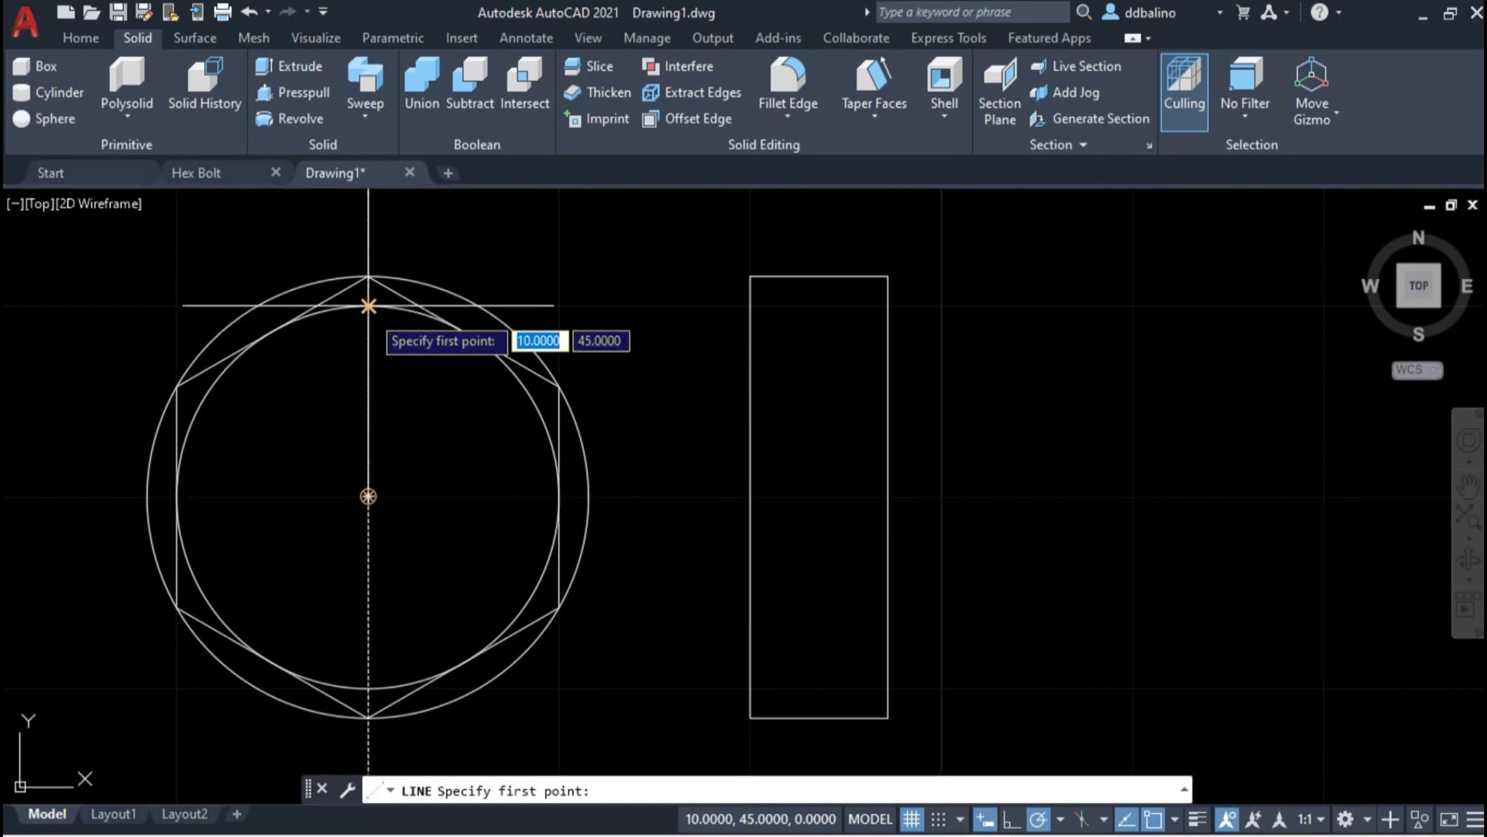
left_click(368, 306)
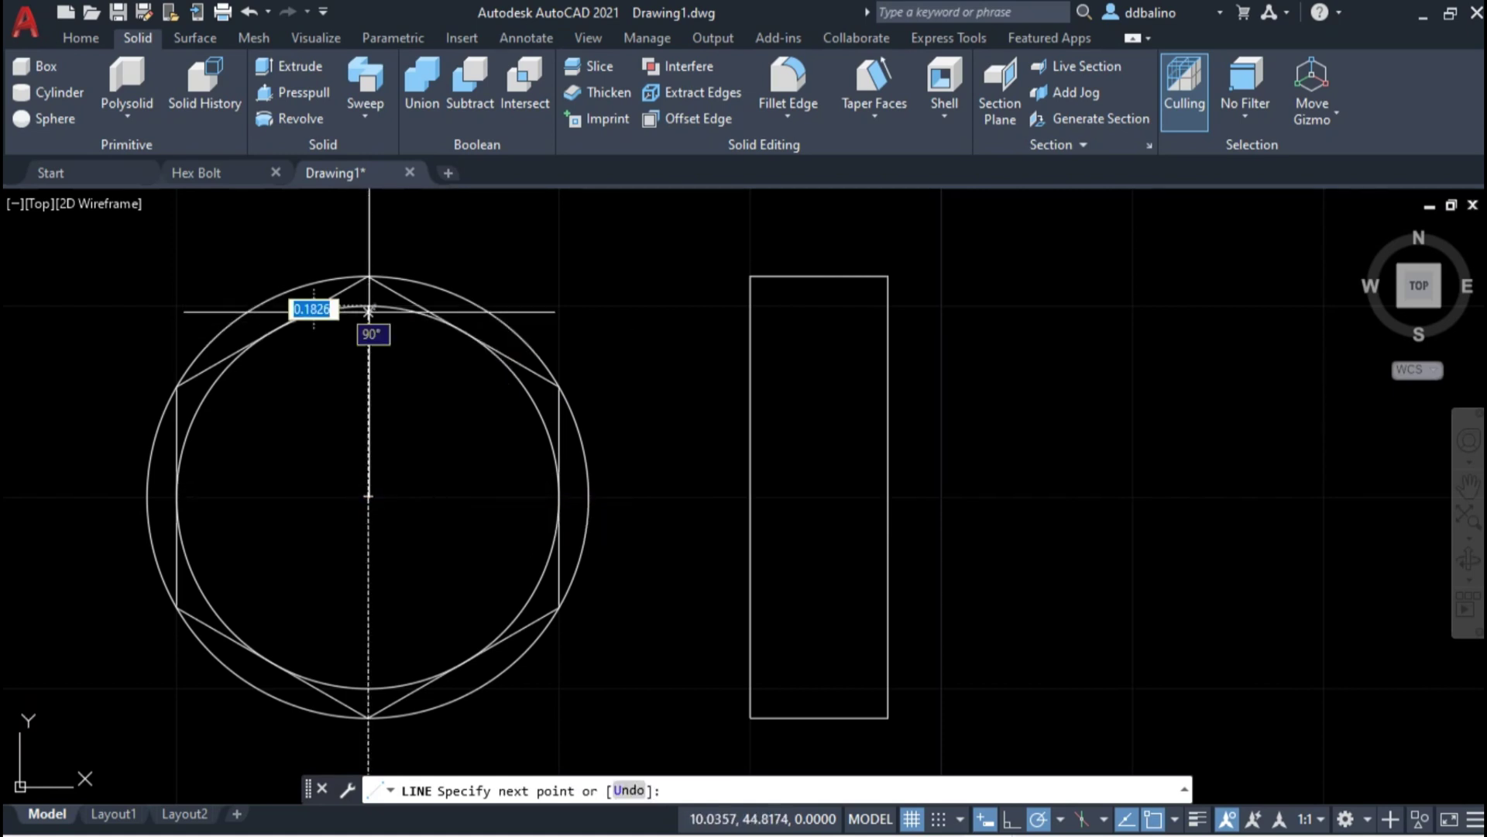
left_click(887, 306)
key("Return")
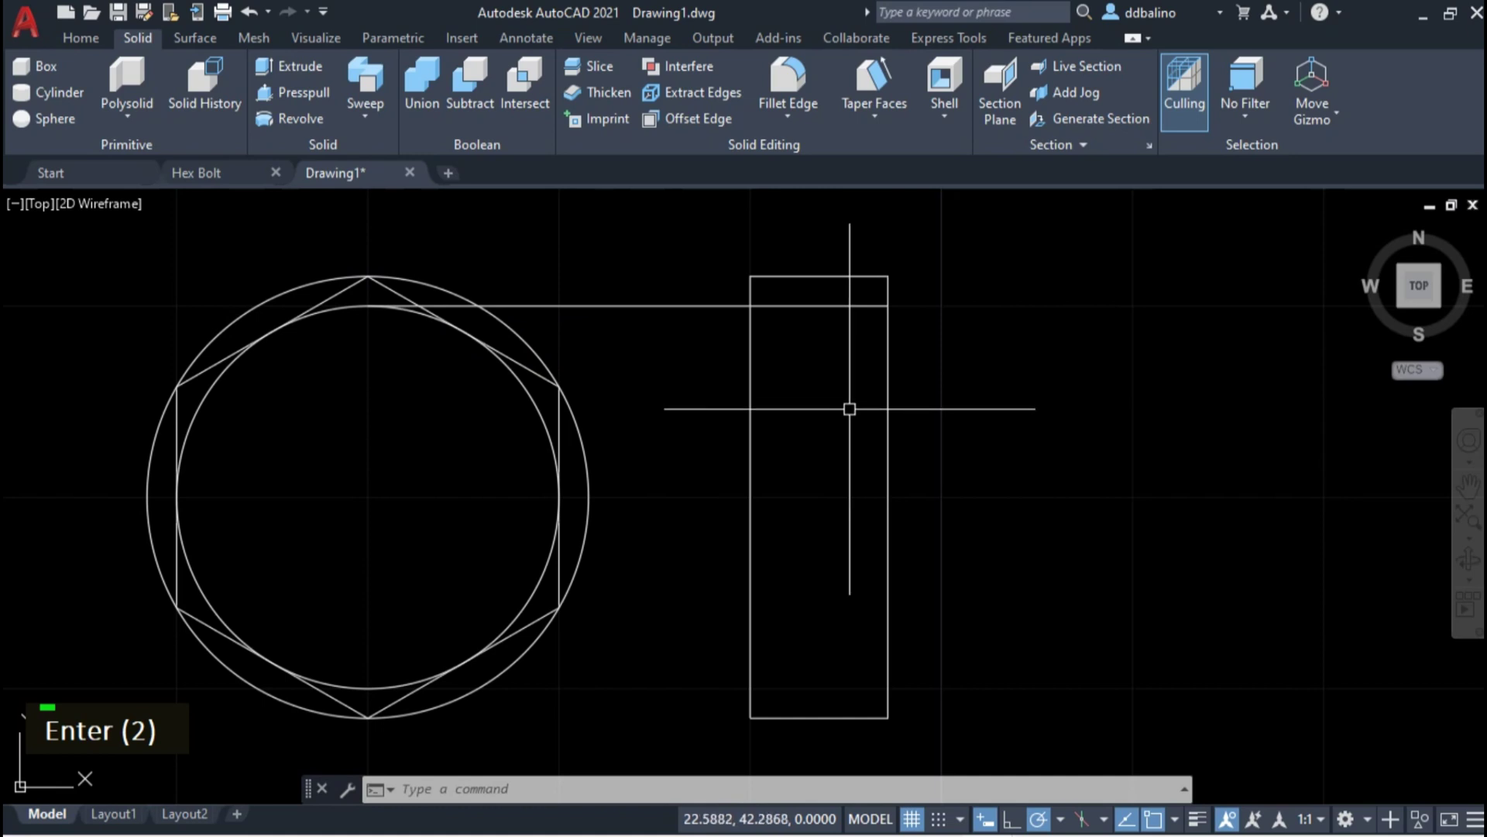
- Trim the projection line back to the rectangle's near vertical edge, using that edge as the cutting edge
key("Return")
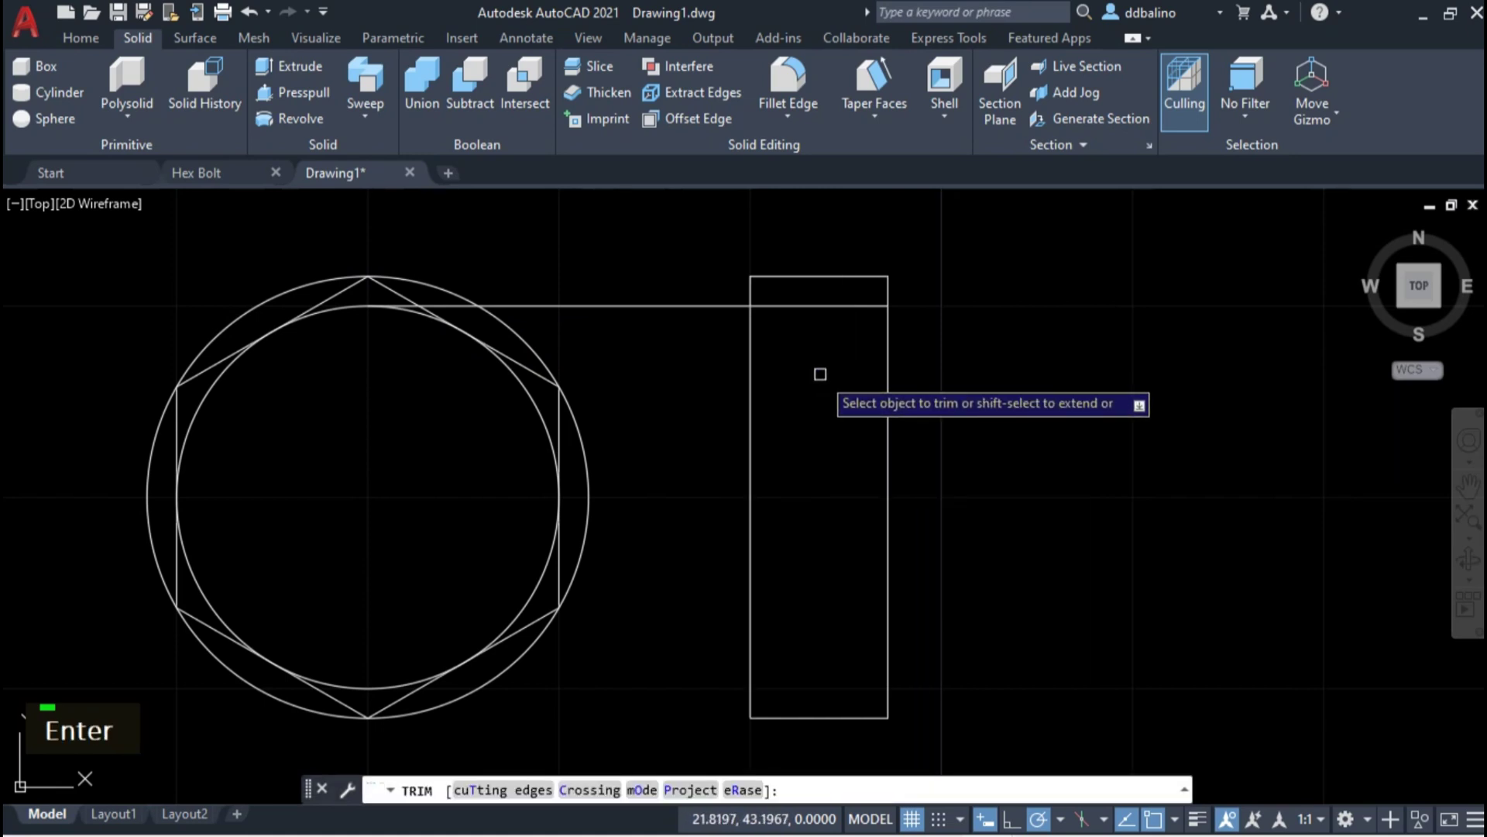
type("t")
key("Return")
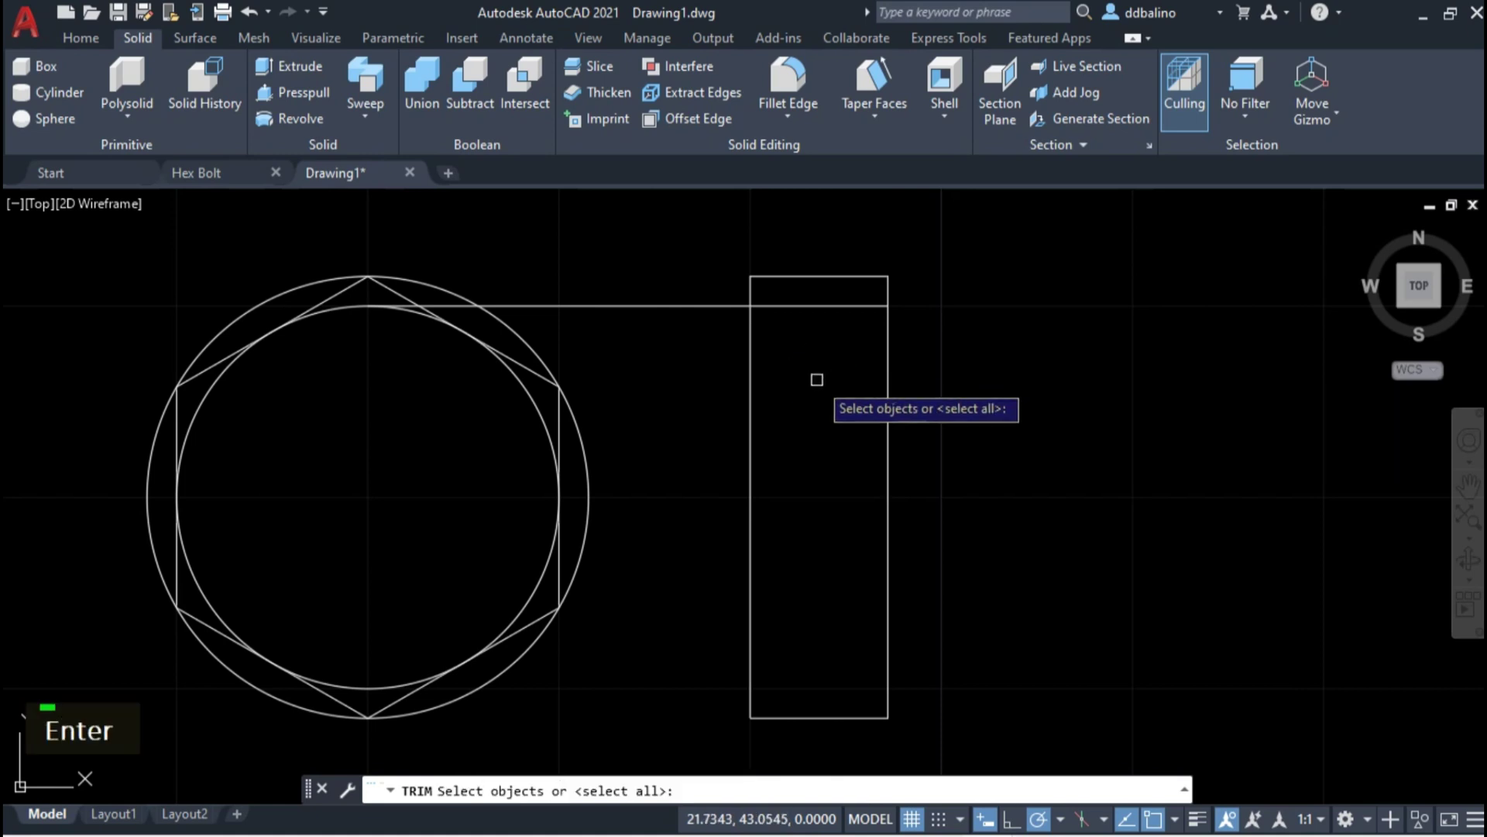
key("Return")
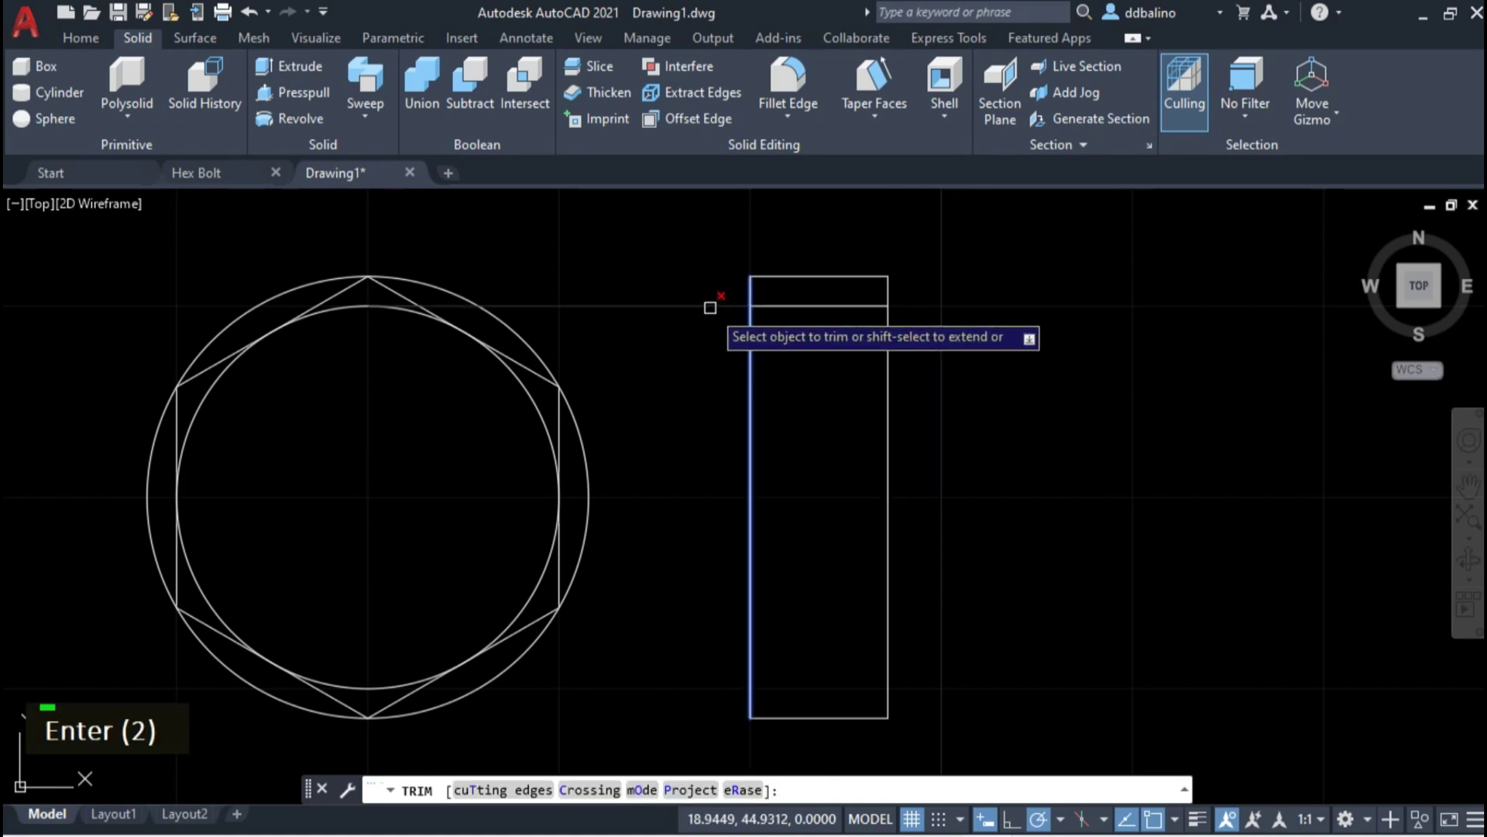
left_click(708, 306)
key("Return")
- Rotate the short horizontal line inside the rectangle by 60 degrees about its left endpoint
scroll(790, 341, "up", 2)
middle_click_drag(799, 365, 794, 356)
left_click(795, 361)
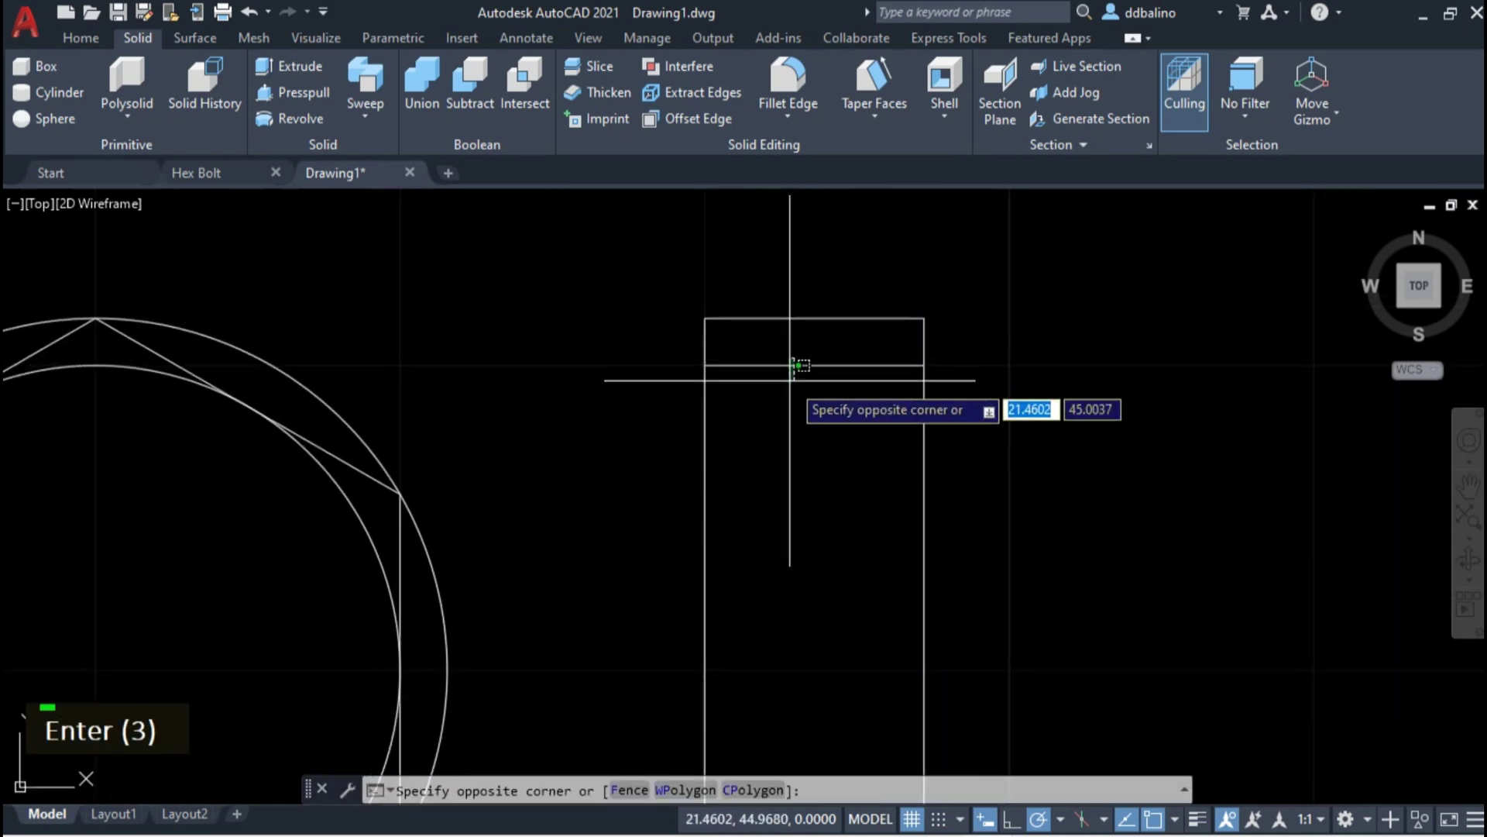
left_click(778, 474)
type("ro")
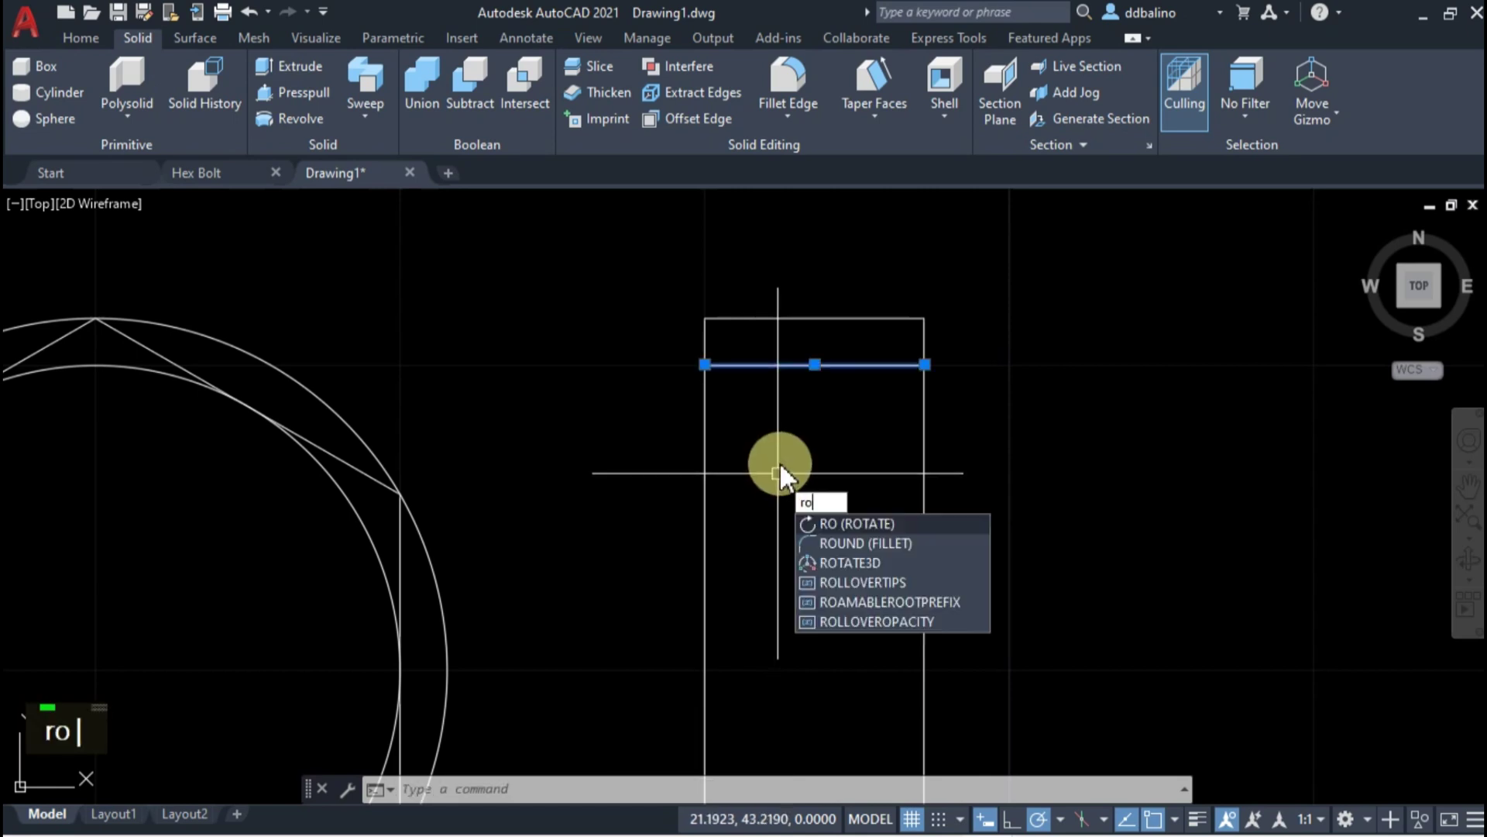
key("Return")
left_click(722, 374)
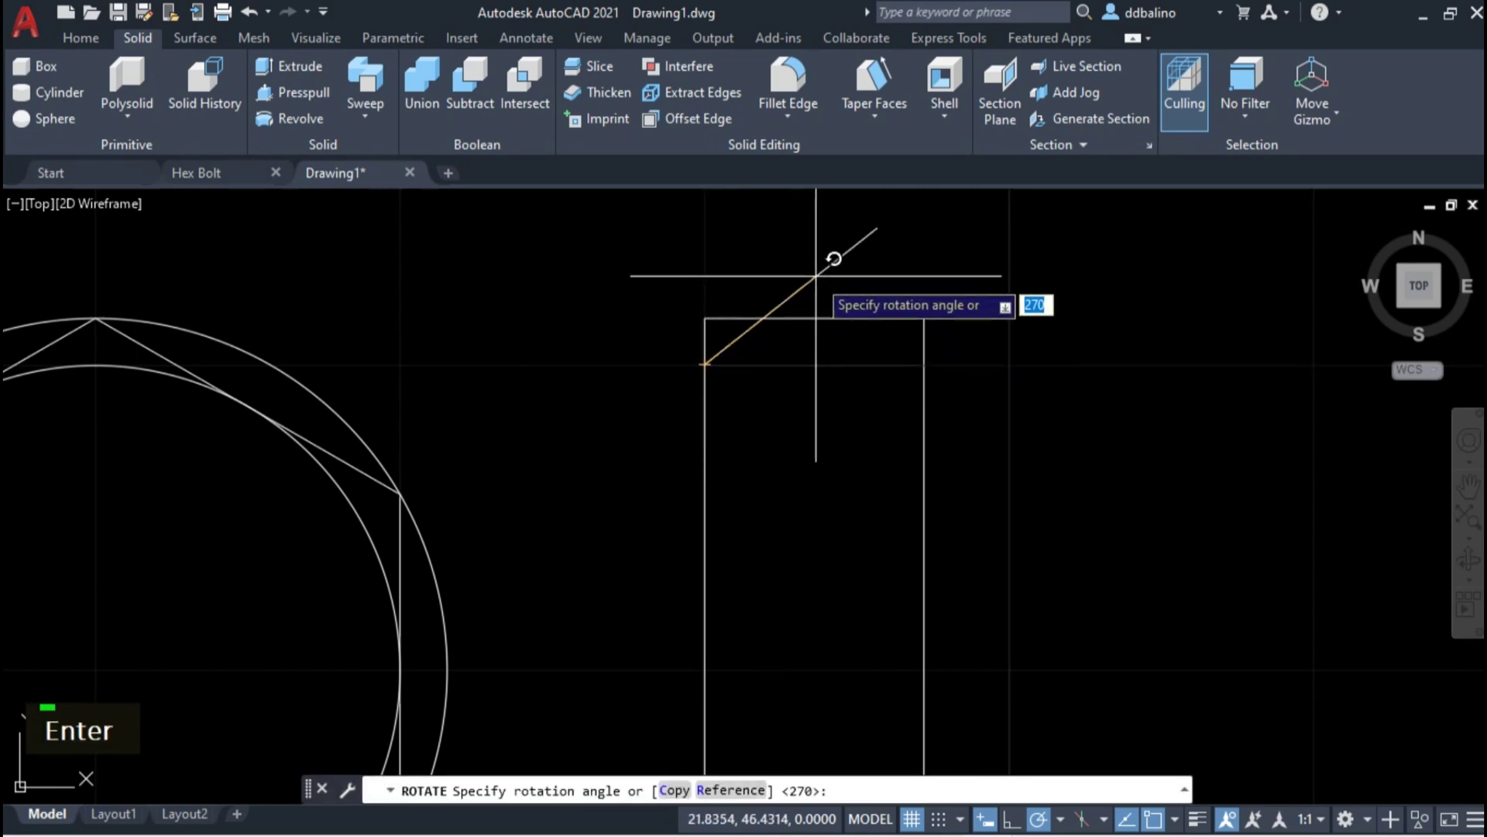
type("60")
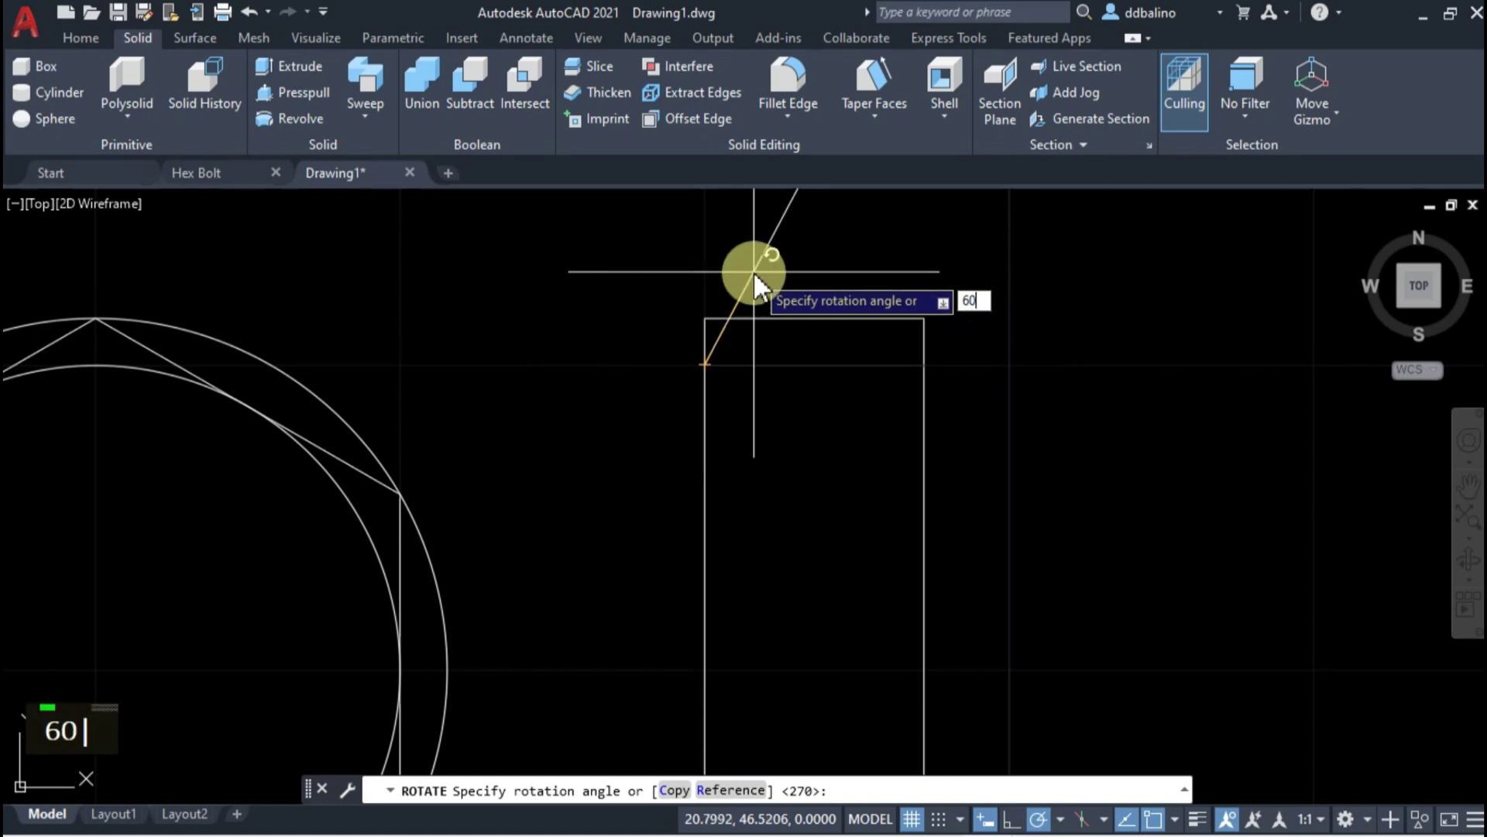
key("Return")
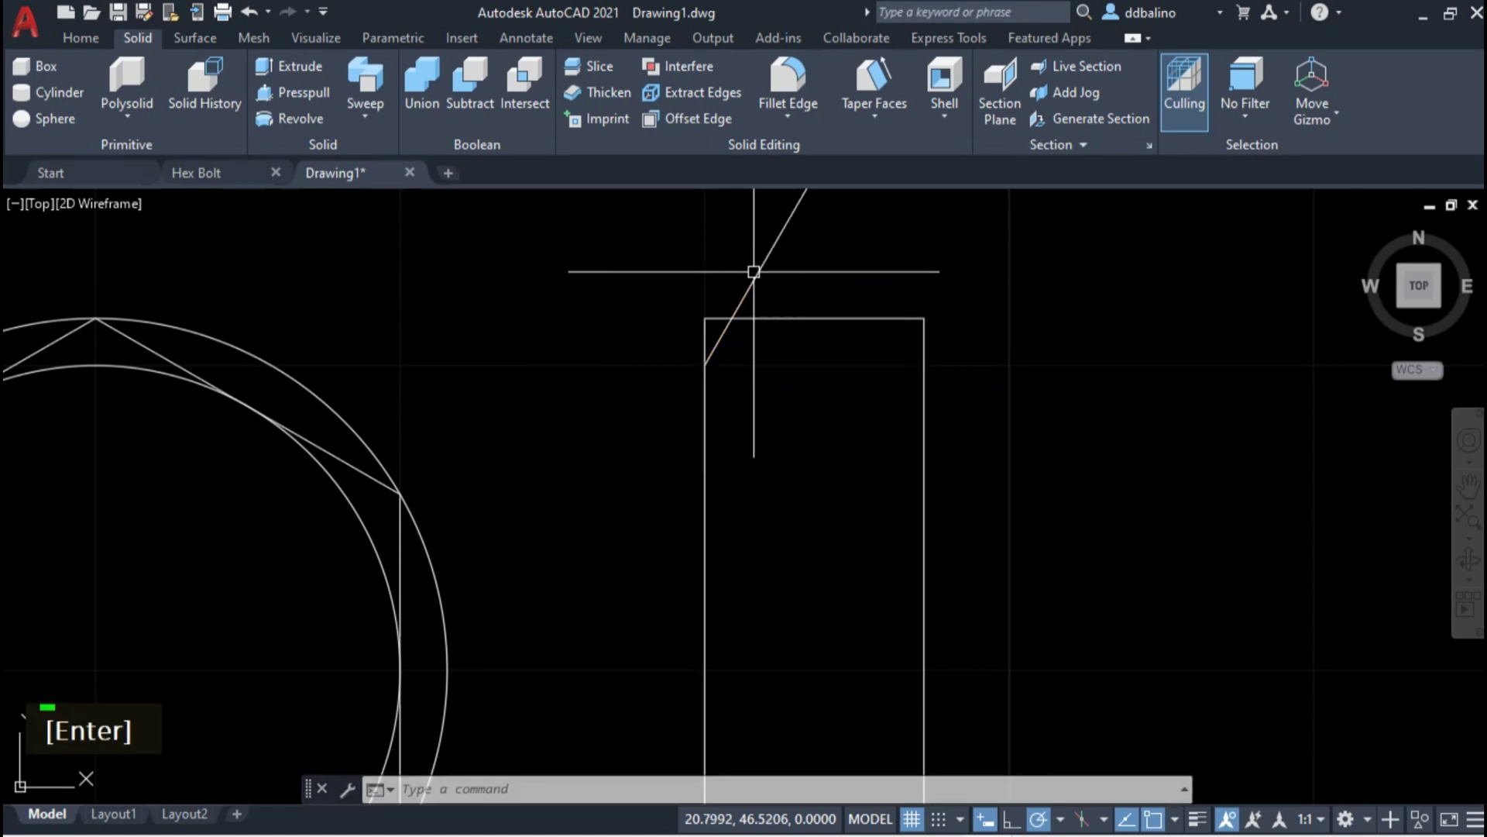
- Trim away the rectangle's upper-left corner outside the slanted line to form the chamfer
type("tr")
key("Return")
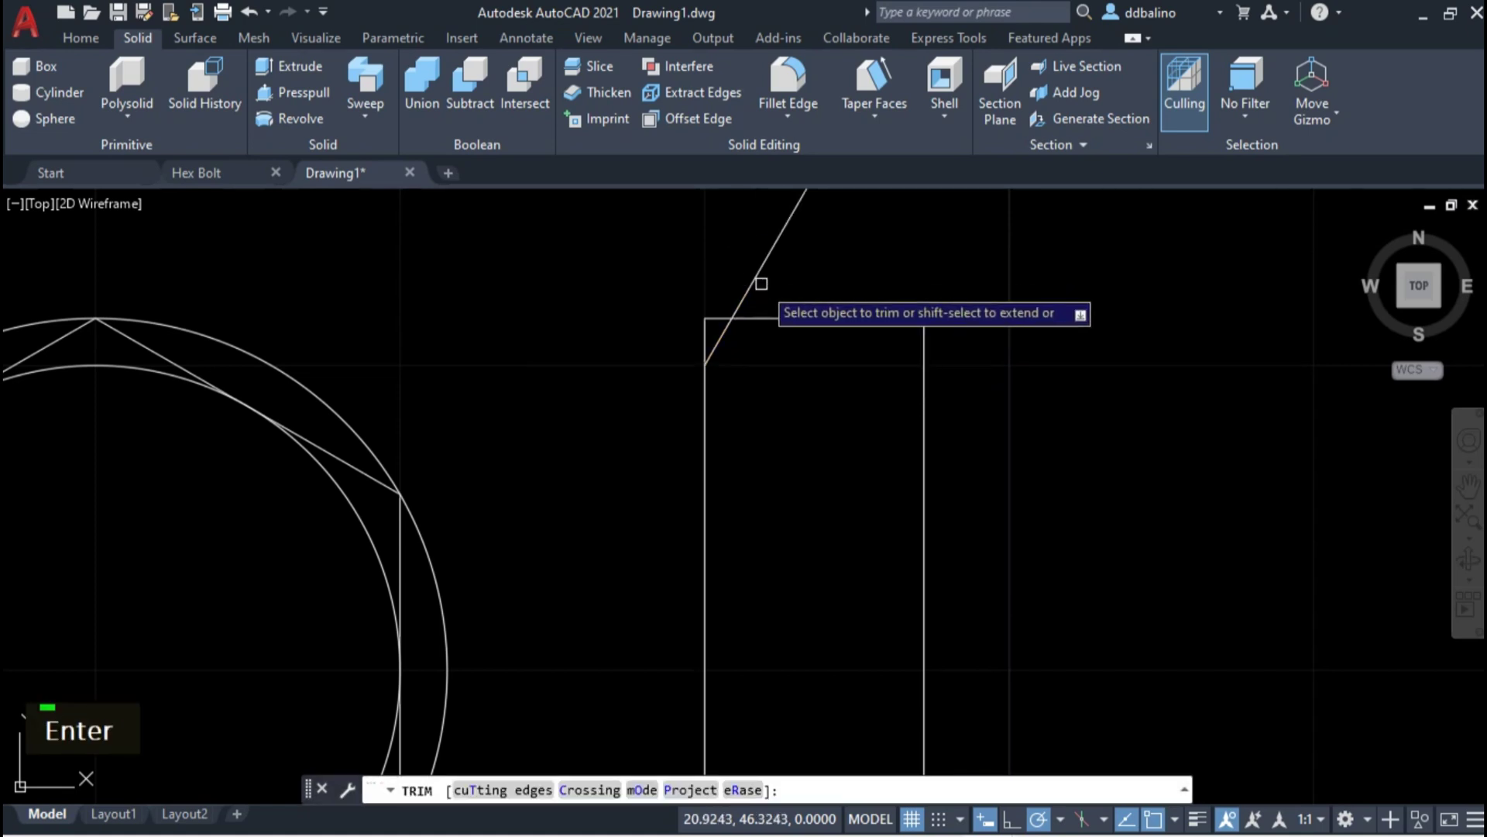
left_click(716, 318)
left_click(704, 331)
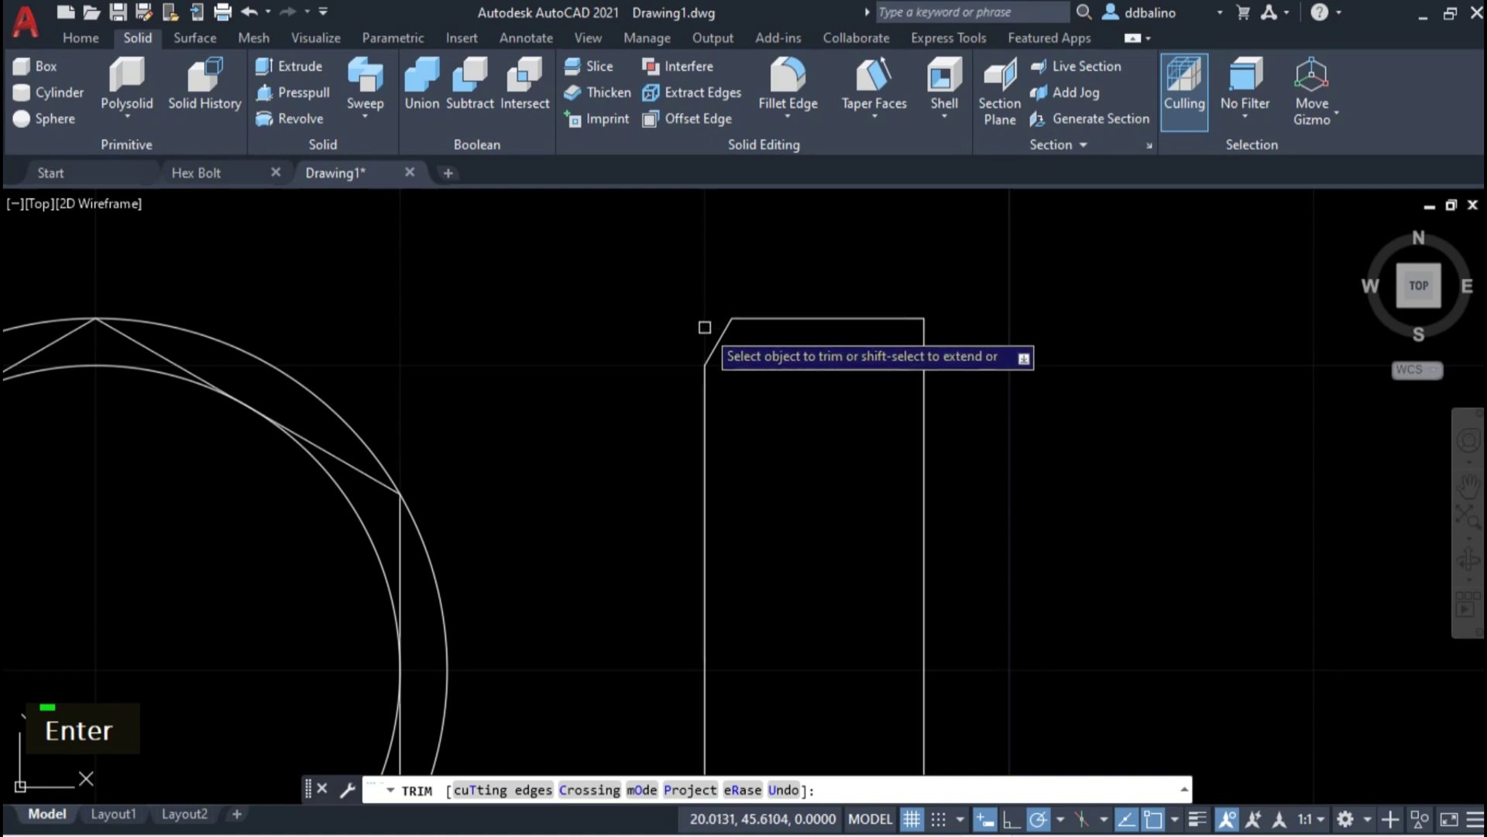
key("Return")
- Mirror the chamfer line about the horizontal axis through the rectangle's mid-height, keeping the original line
left_click(645, 286)
left_click(784, 402)
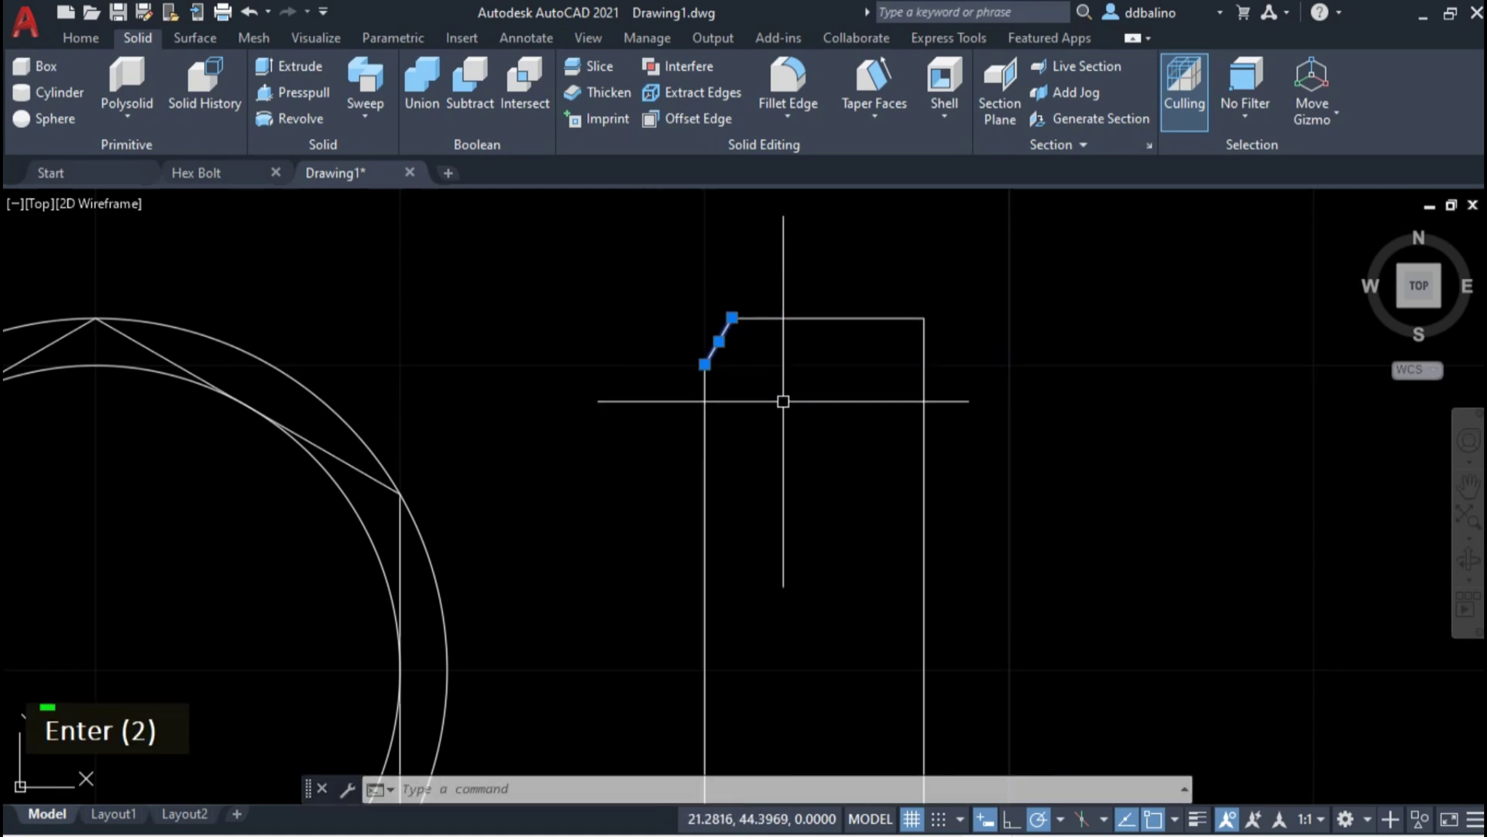
type("mi")
key("Return")
scroll(913, 399, "down", 3)
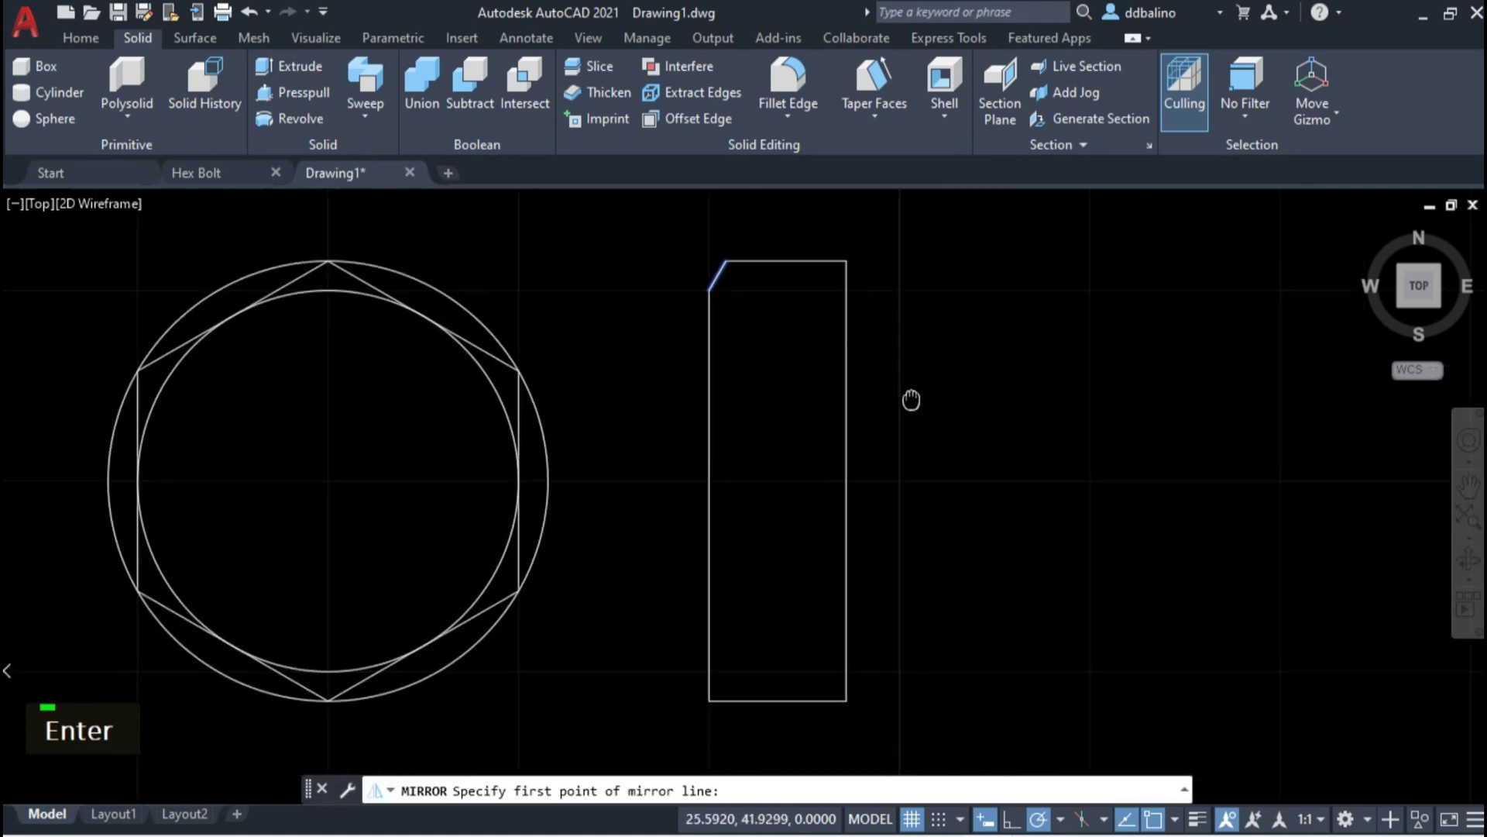
scroll(812, 460, "up", 1)
left_click(812, 453)
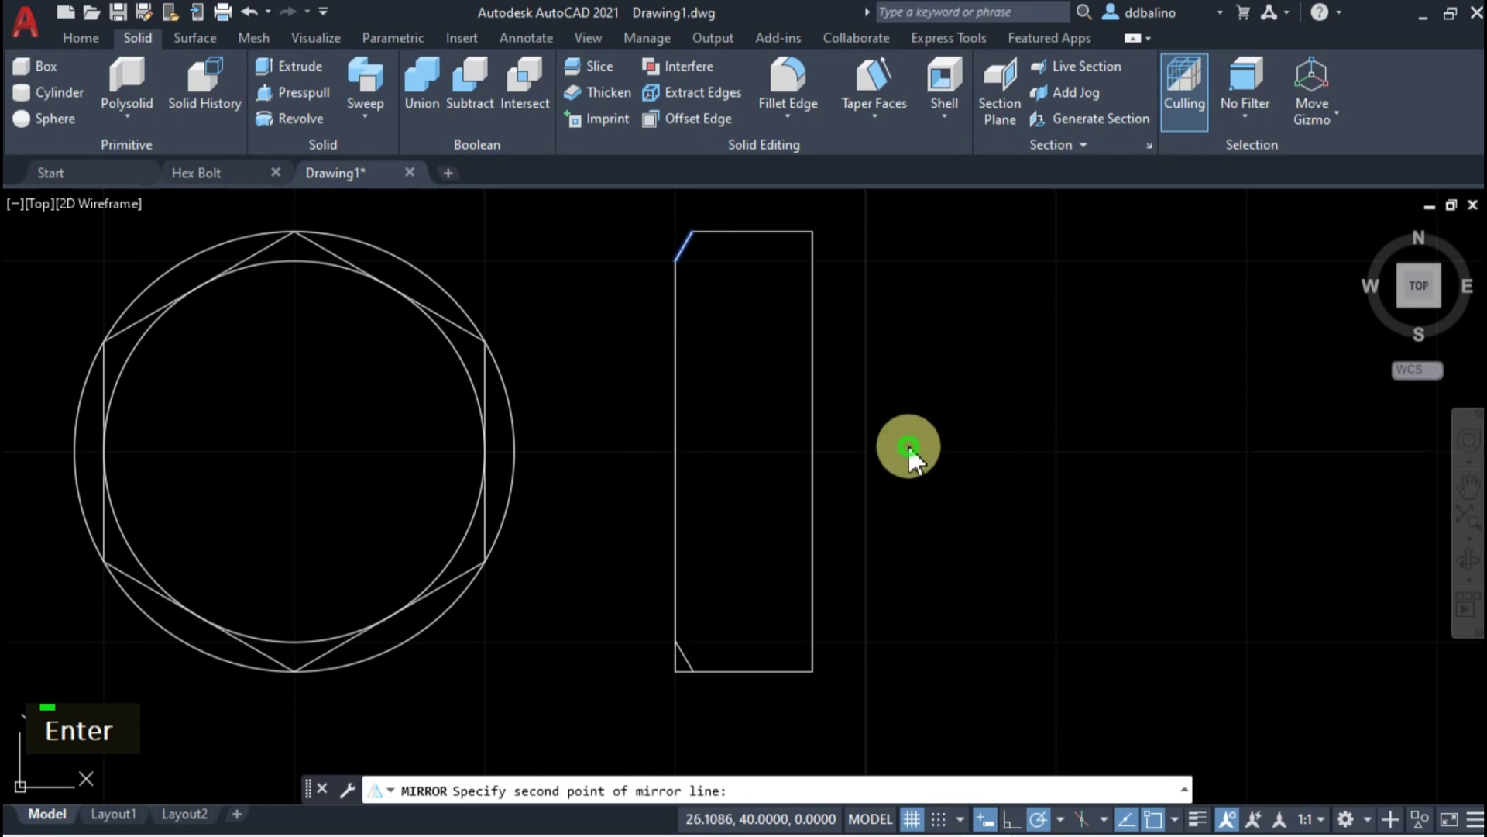
left_click(911, 448)
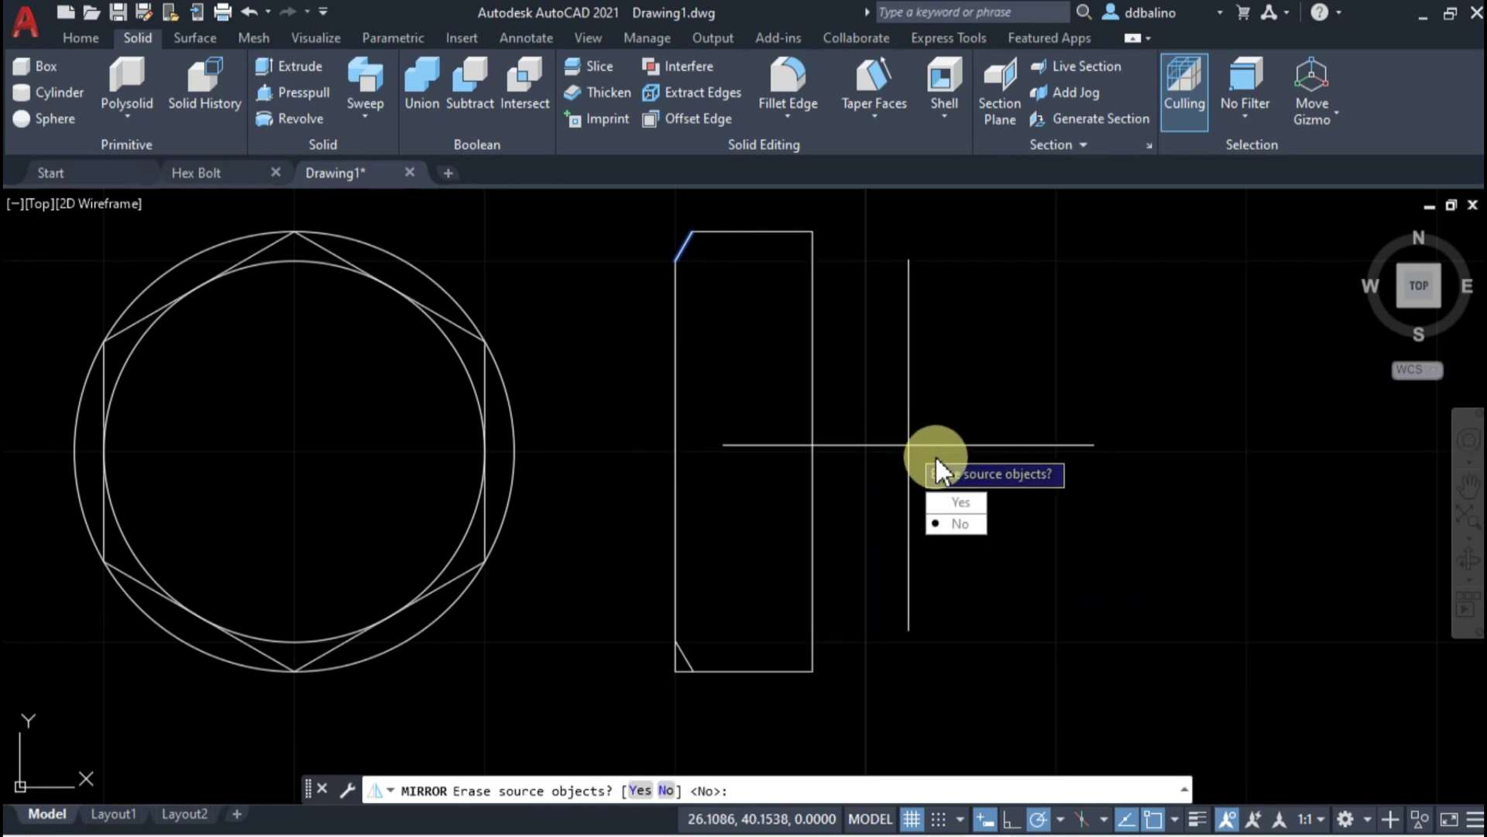
left_click(960, 523)
- Trim away the rectangle's lower-left corner outside the mirrored chamfer line
type("tr")
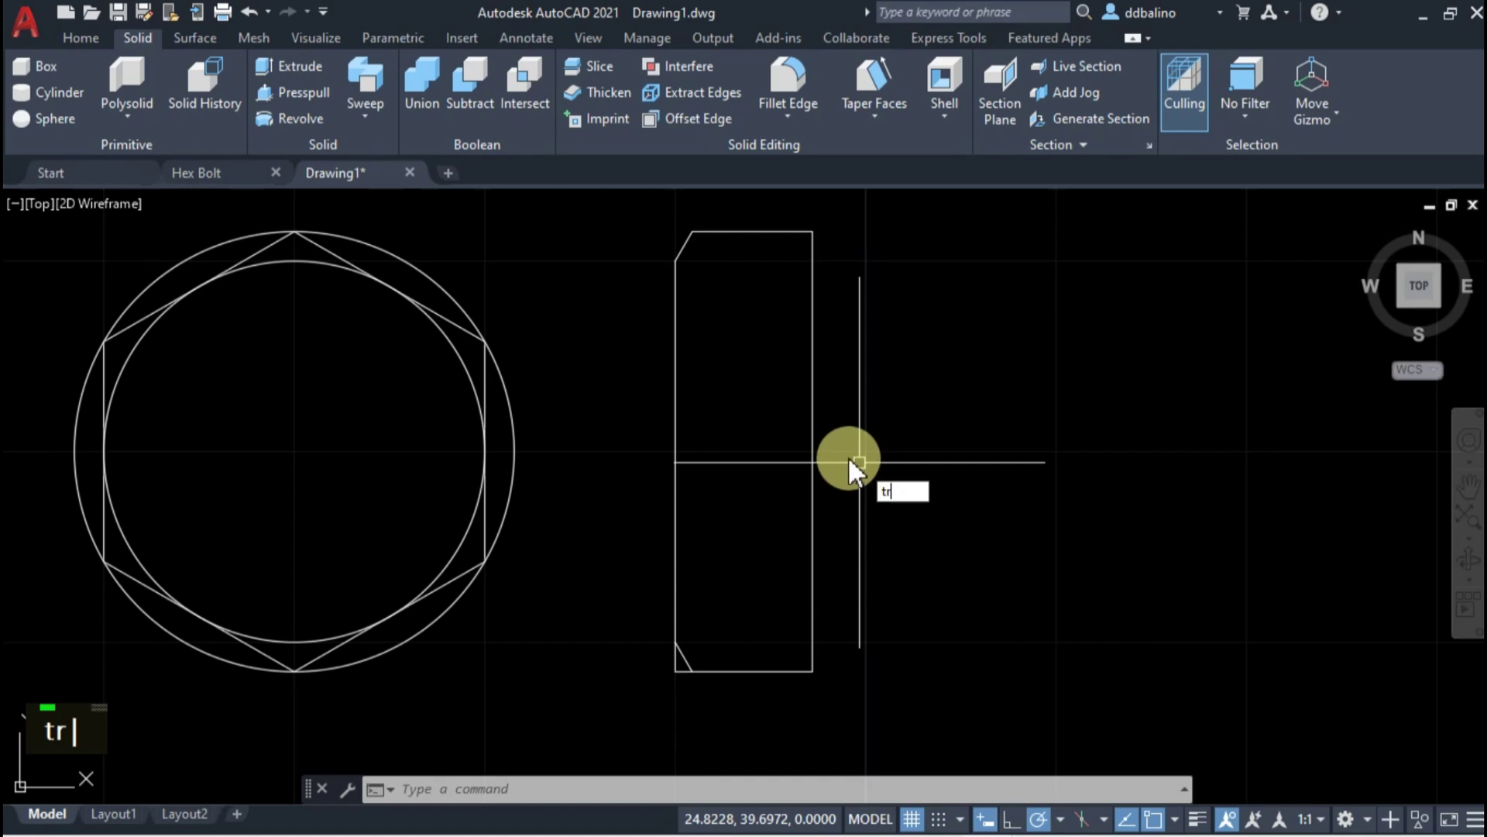
key("Return")
scroll(670, 655, "up", 4)
left_click(675, 660)
key("Return")
- Add a vertical linear dimension between the upper chamfer's two endpoints, placed to the left of the head
scroll(631, 647, "down", 5)
middle_click_drag(650, 532, 636, 553)
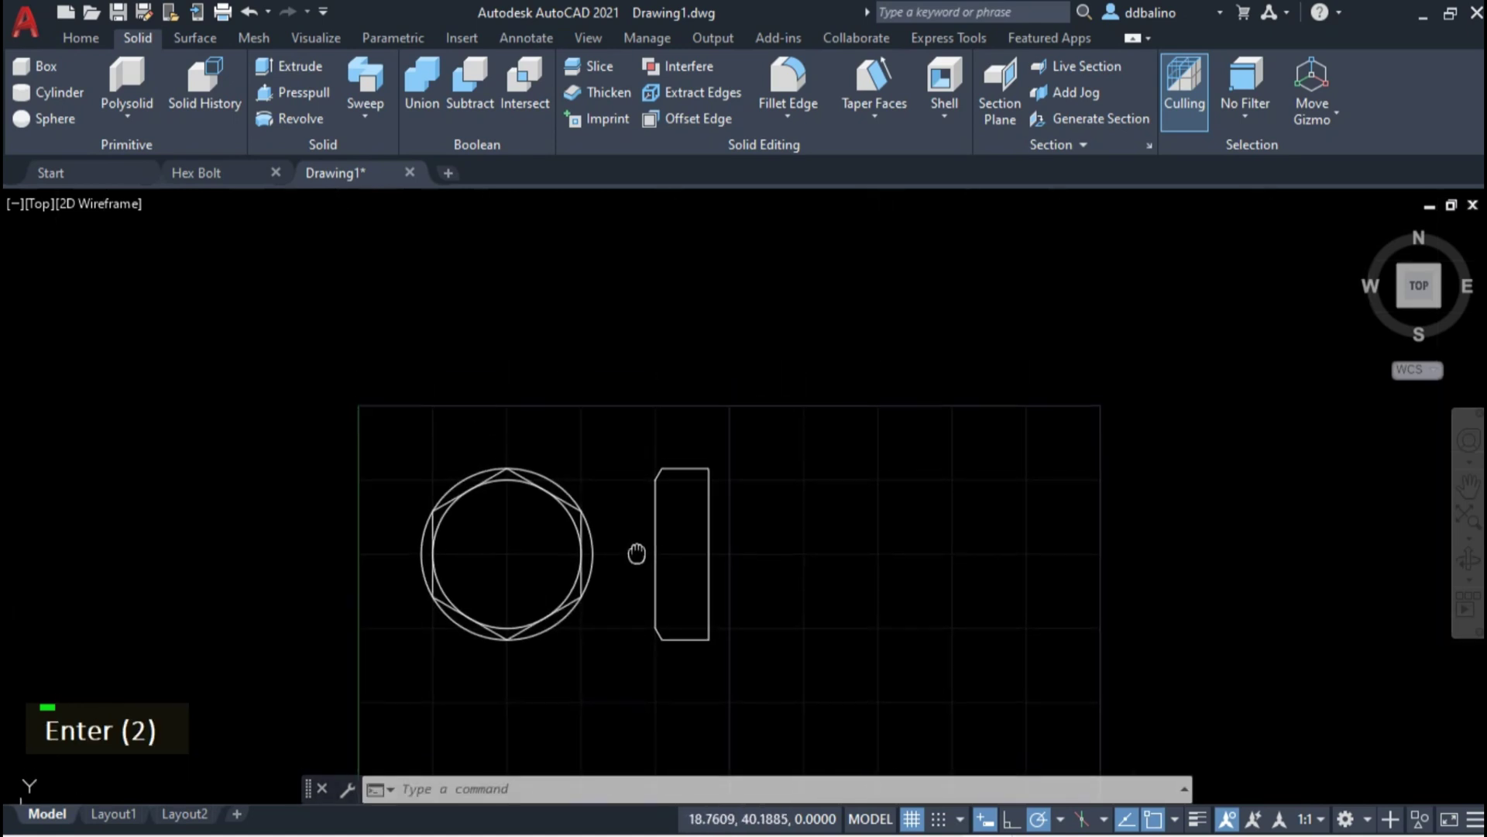
scroll(636, 553, "up", 2)
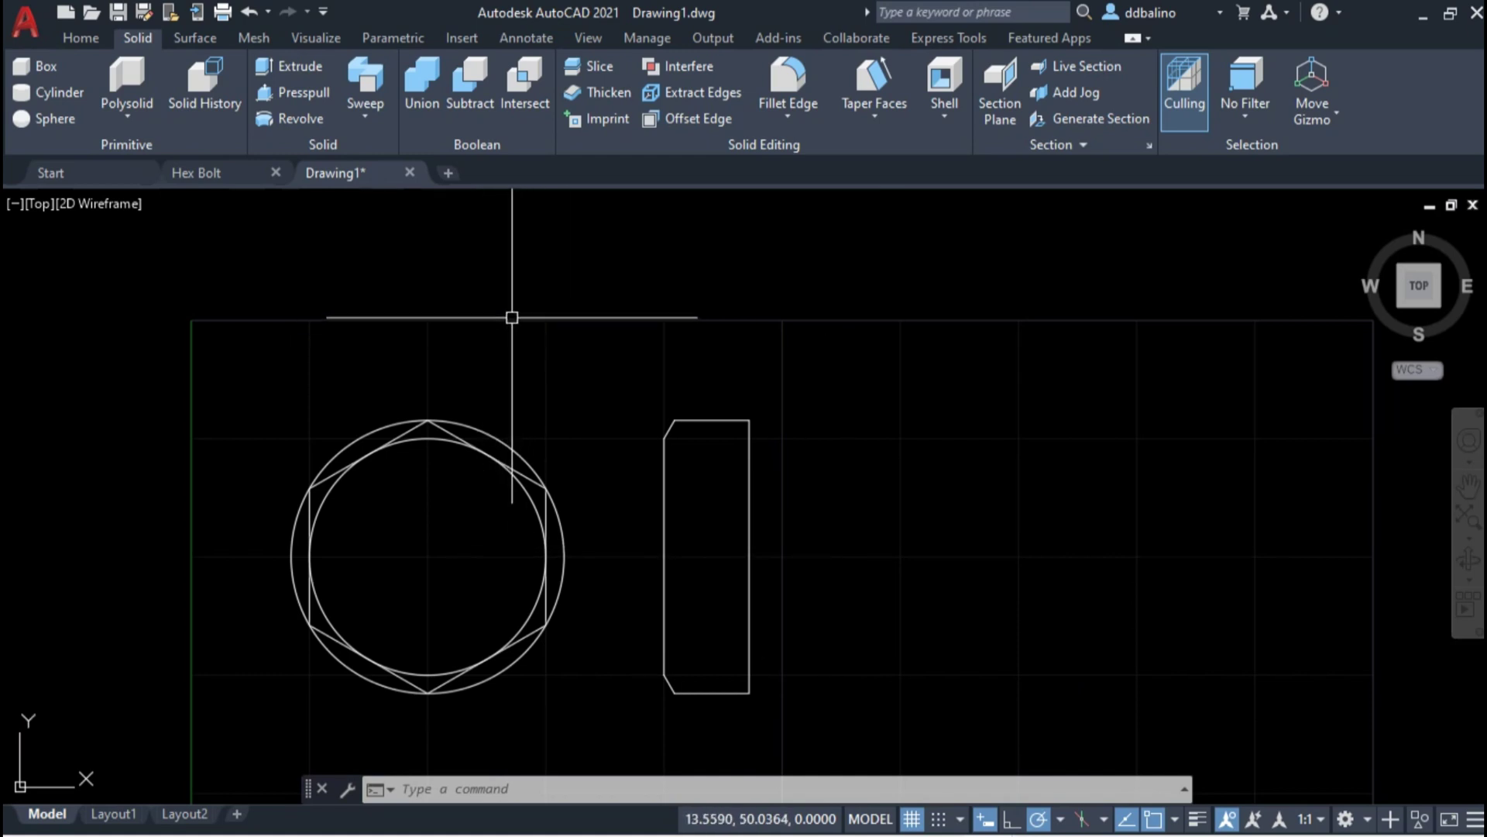
left_click(529, 41)
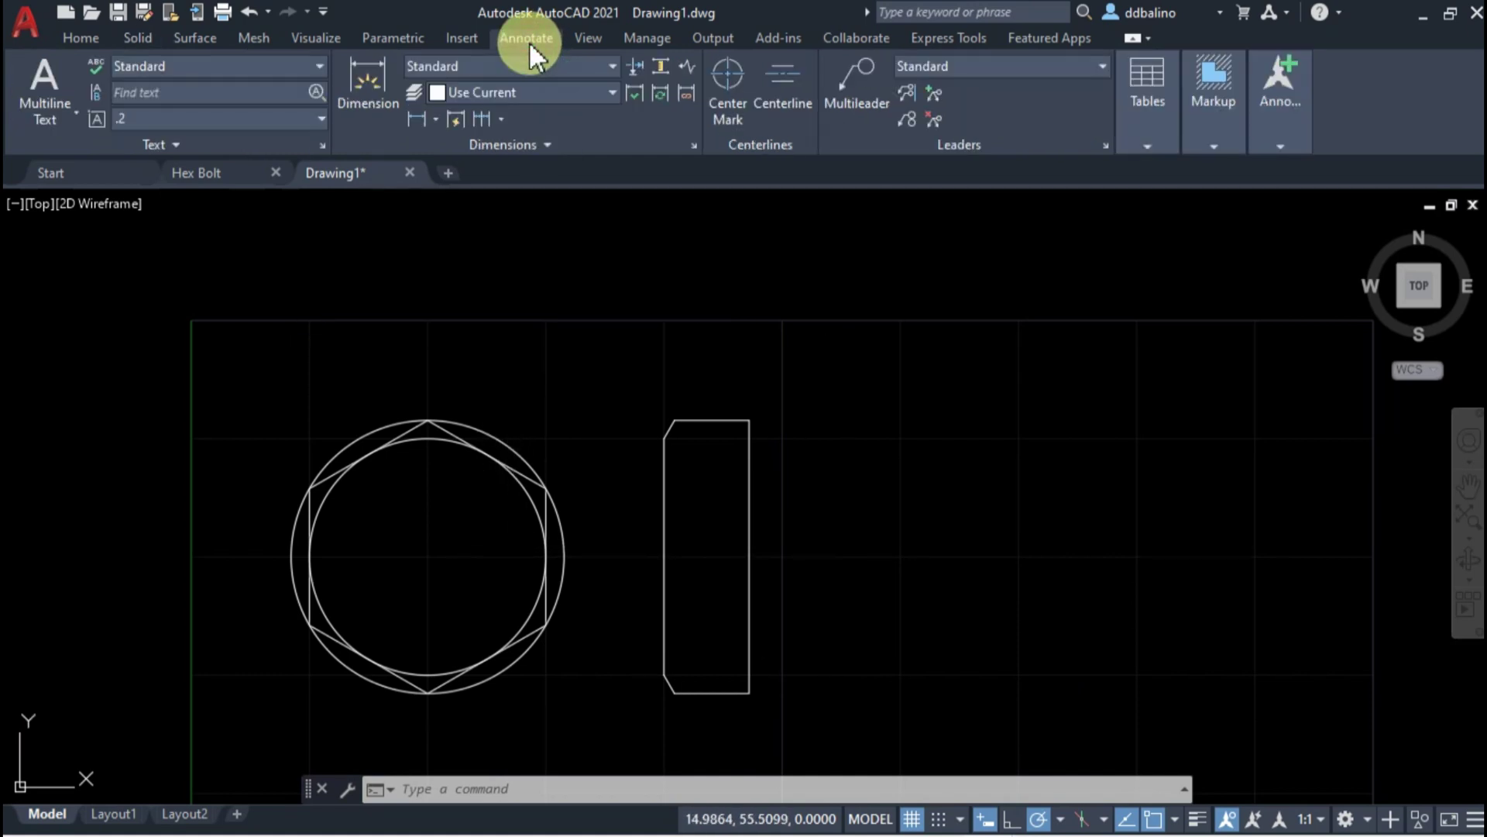
left_click(413, 118)
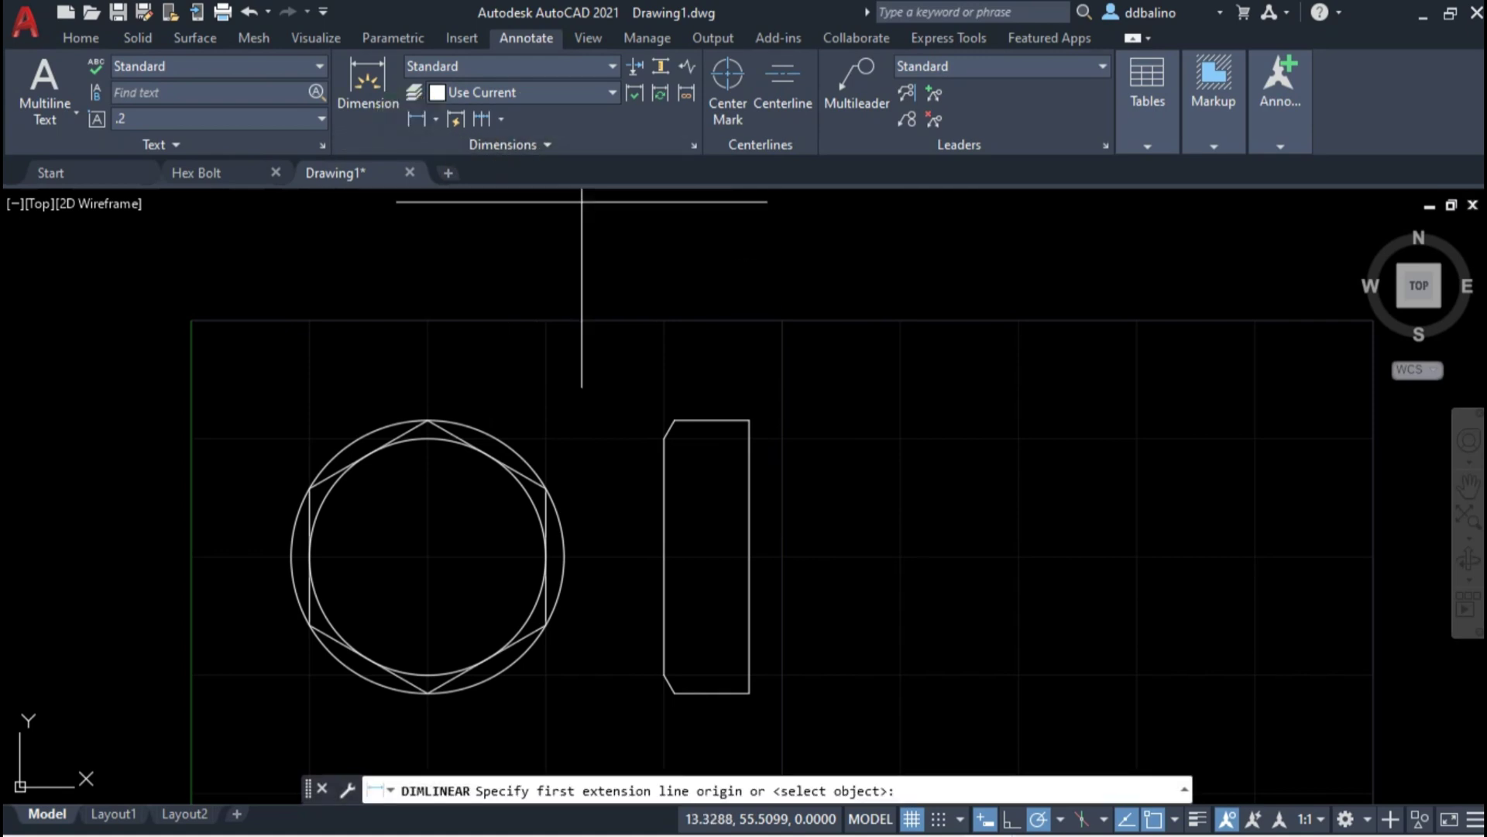
left_click(666, 435)
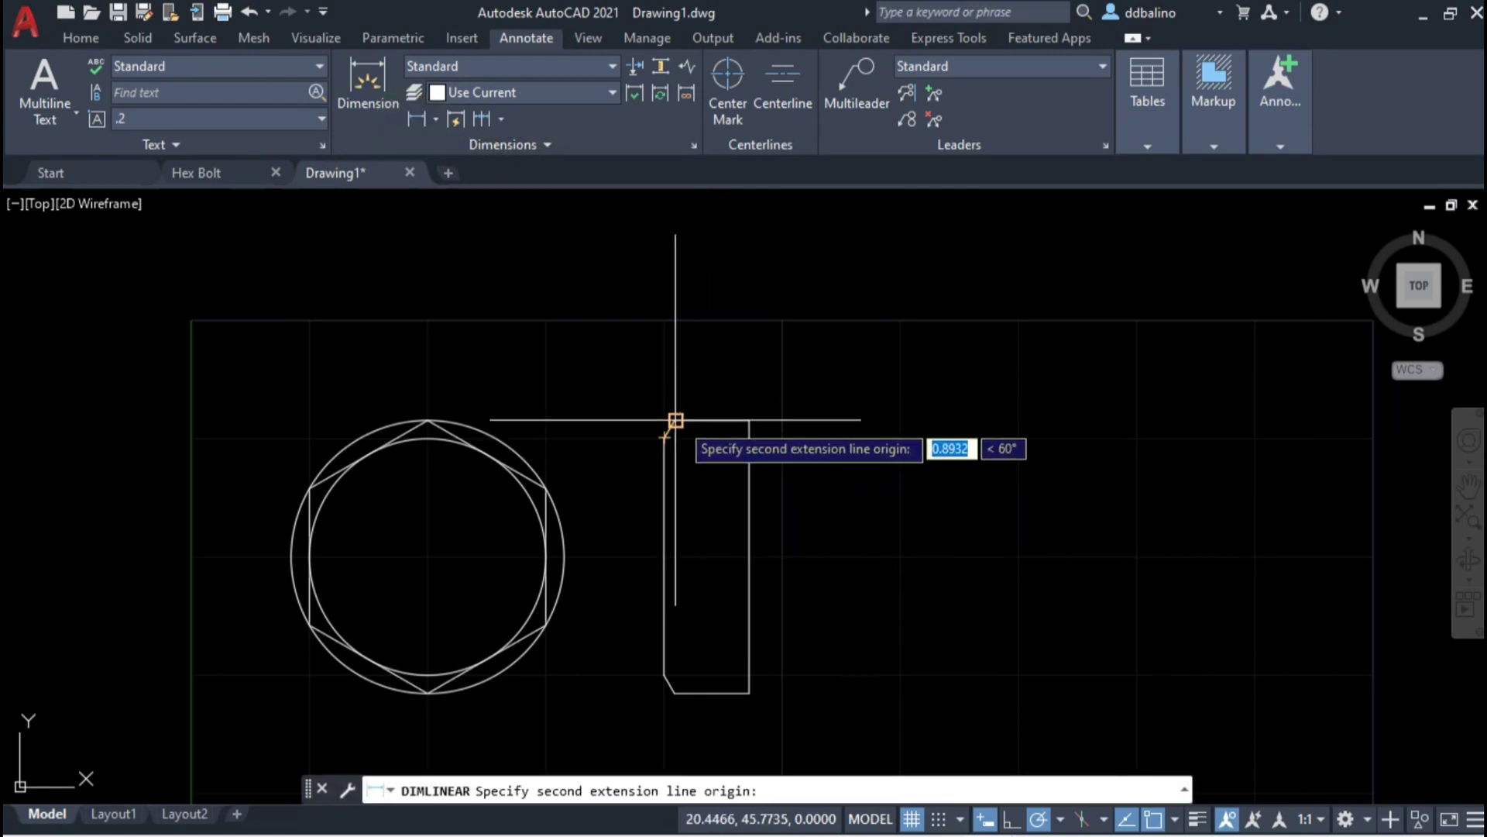
left_click(675, 421)
scroll(657, 419, "up", 8)
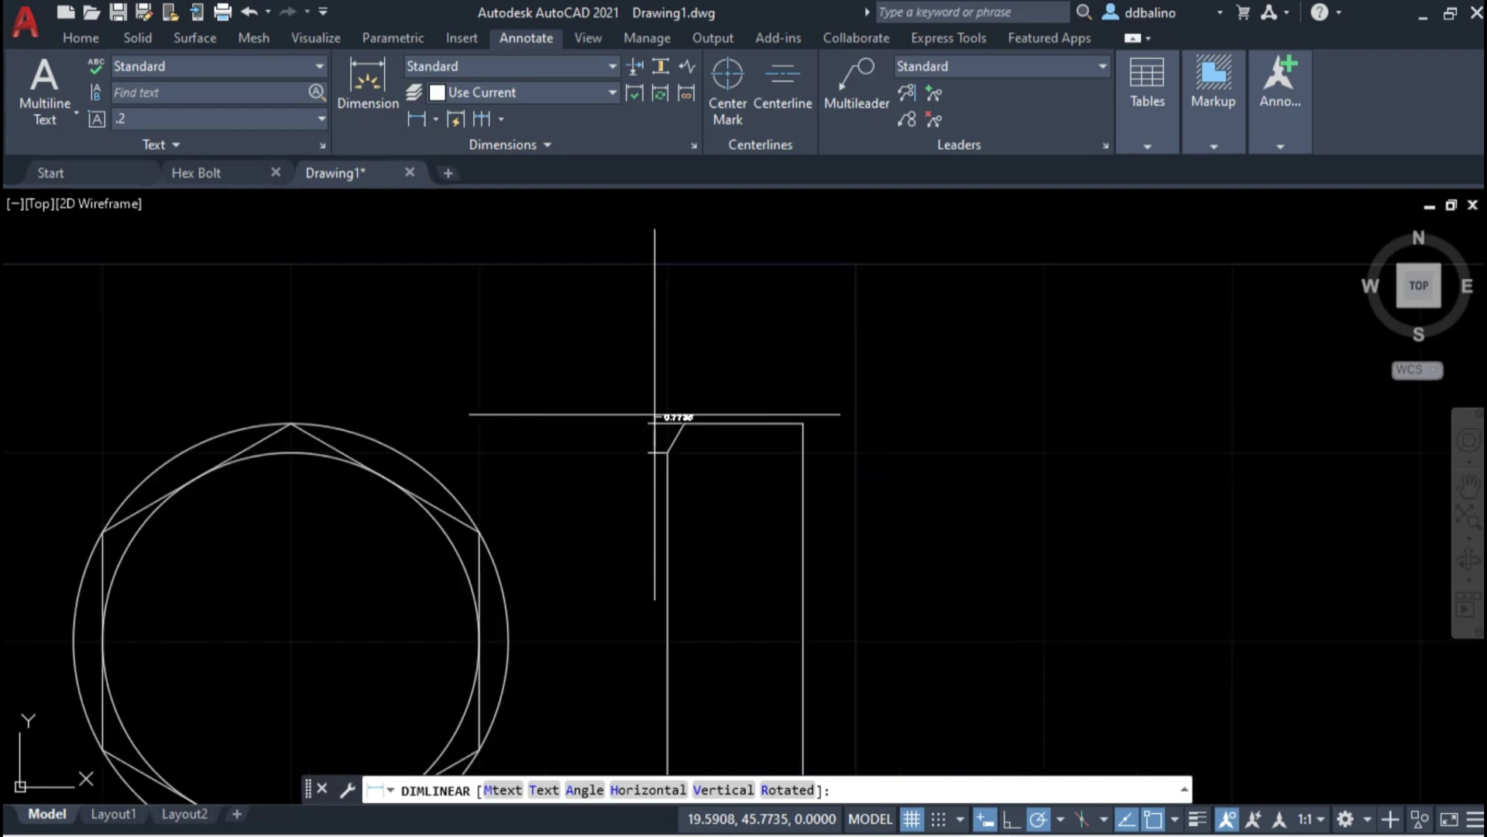
left_click(388, 469)
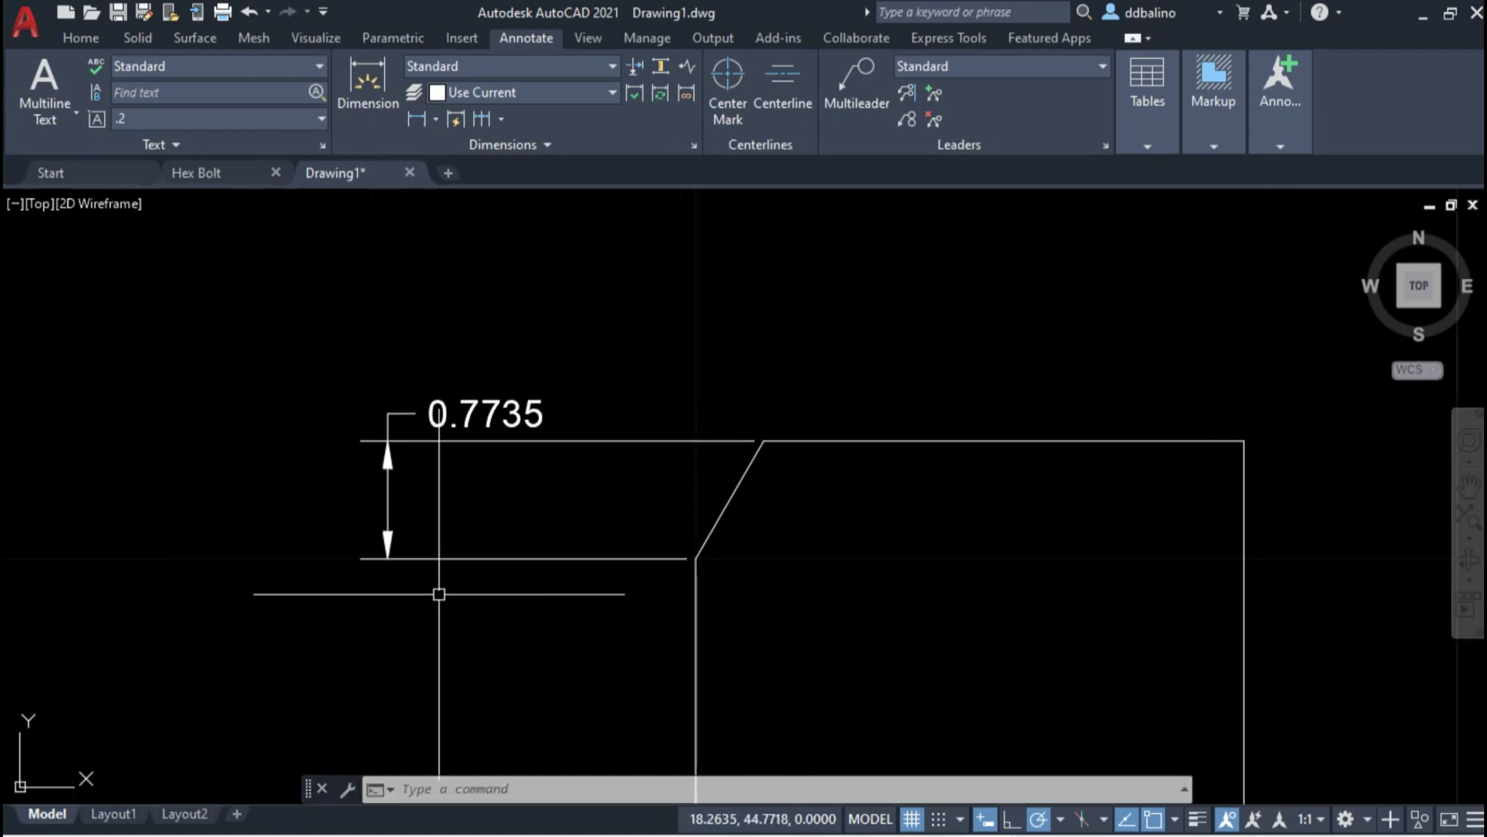
- Add a horizontal linear dimension between the upper chamfer's two endpoints, placed above the head
key("Return")
left_click(695, 557)
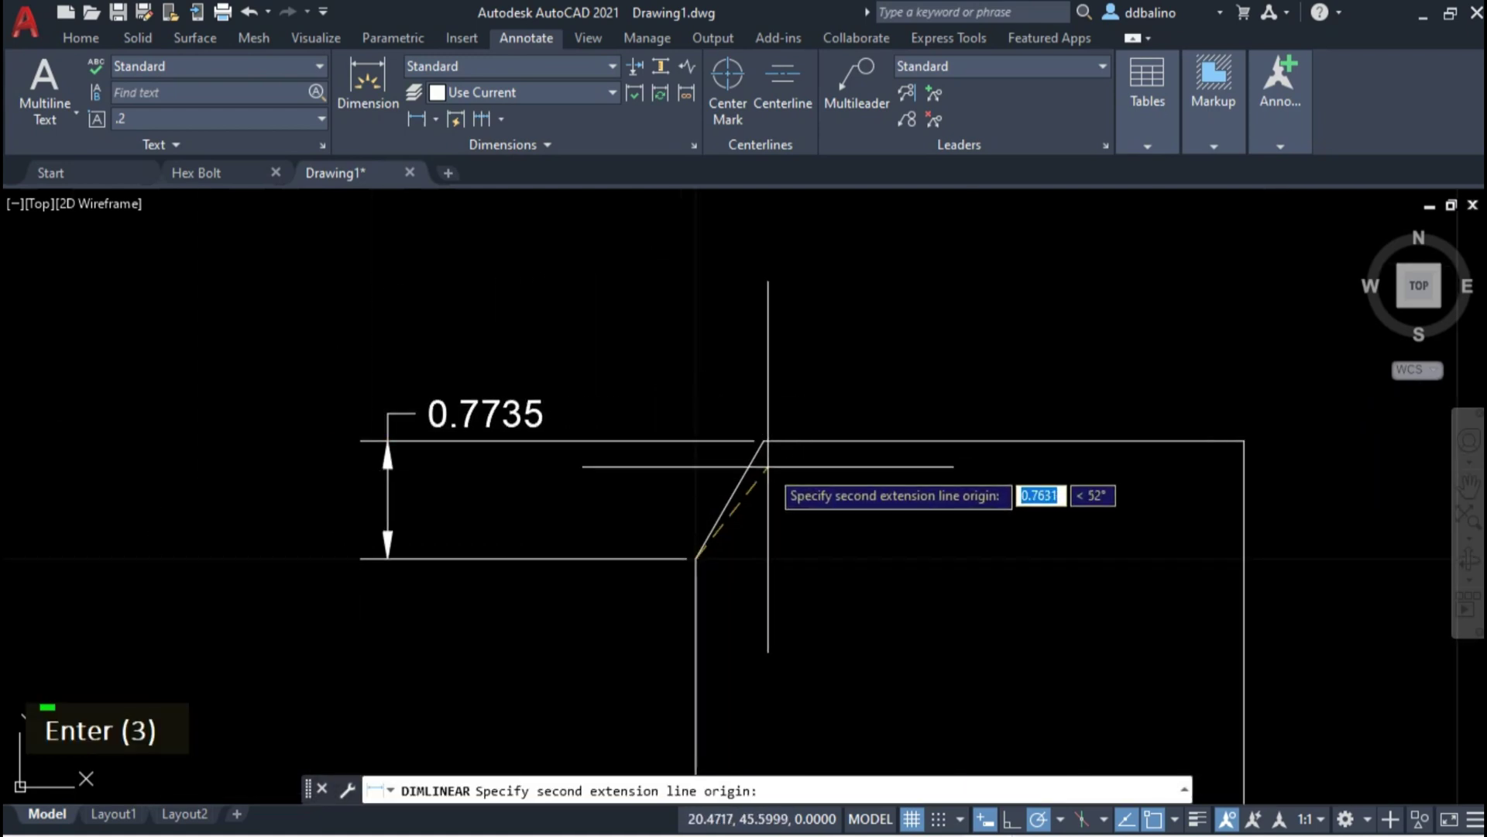
left_click(763, 440)
left_click(763, 318)
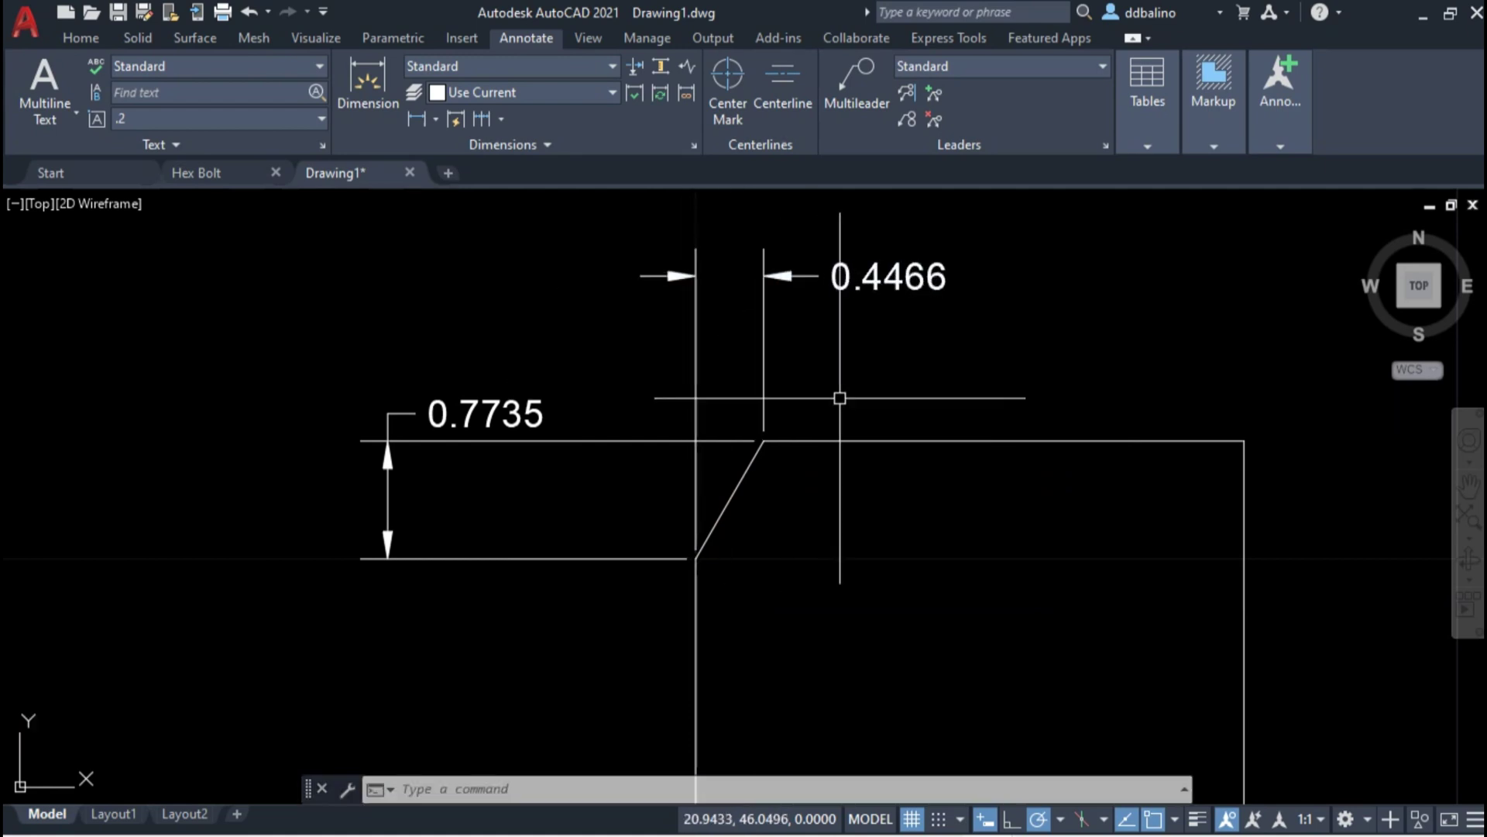
- Modify the Standard dimension style so its angular dimensions use a precision of 0.00
scroll(836, 398, "down", 5)
middle_click_drag(1052, 393, 951, 370)
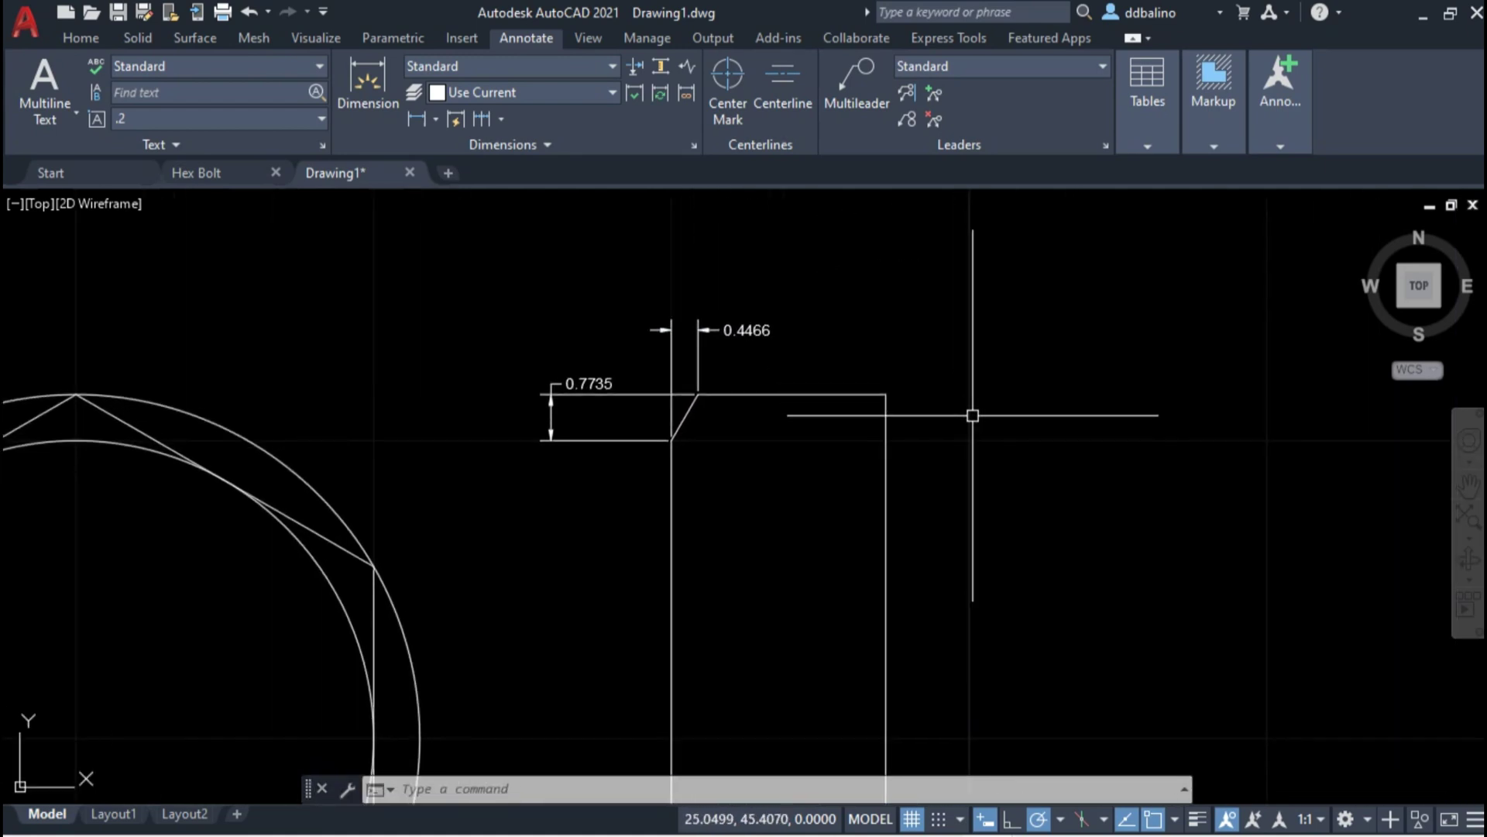
type("dim")
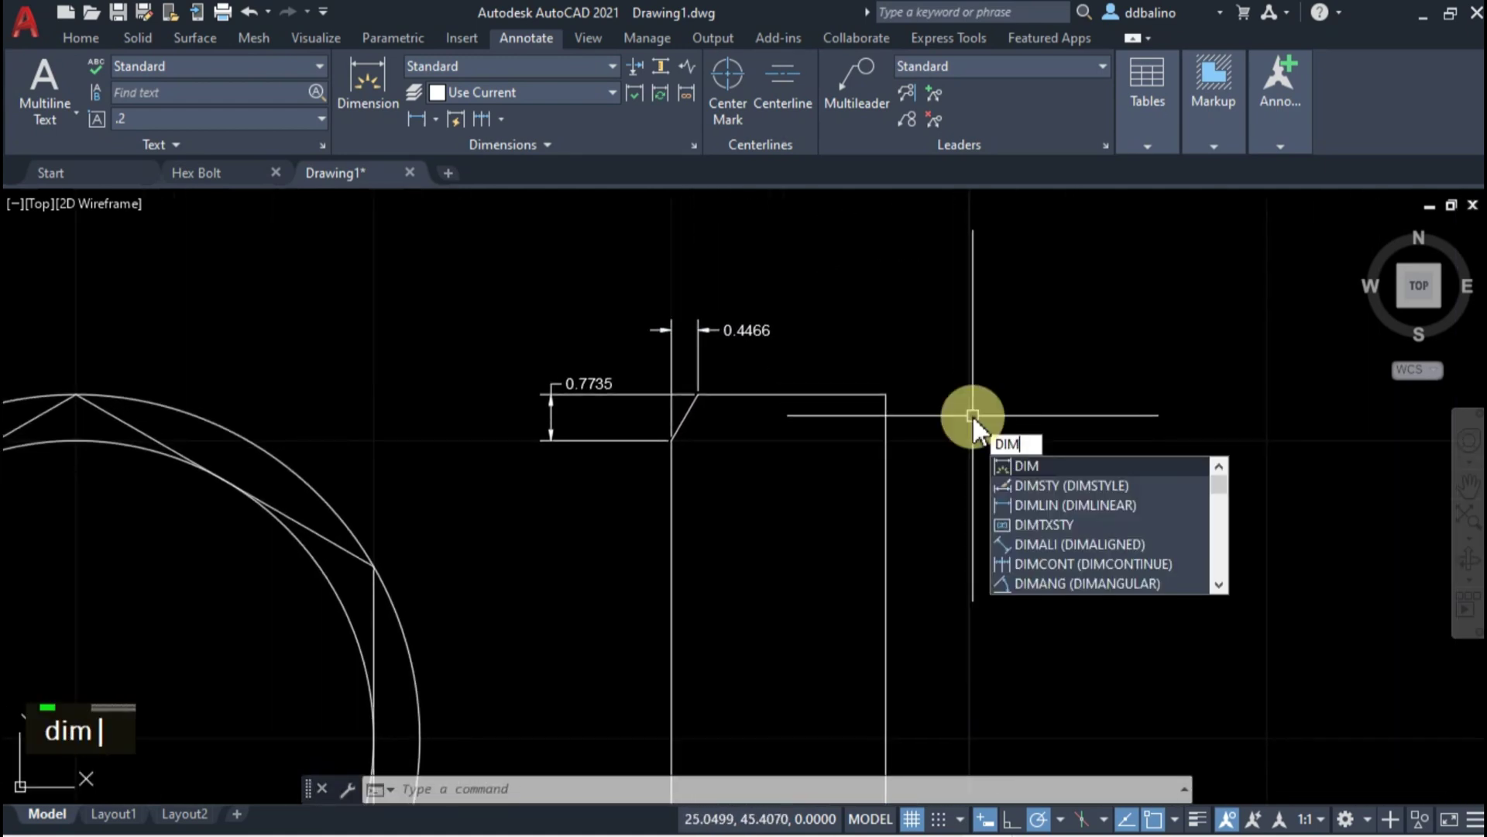
left_click(1049, 486)
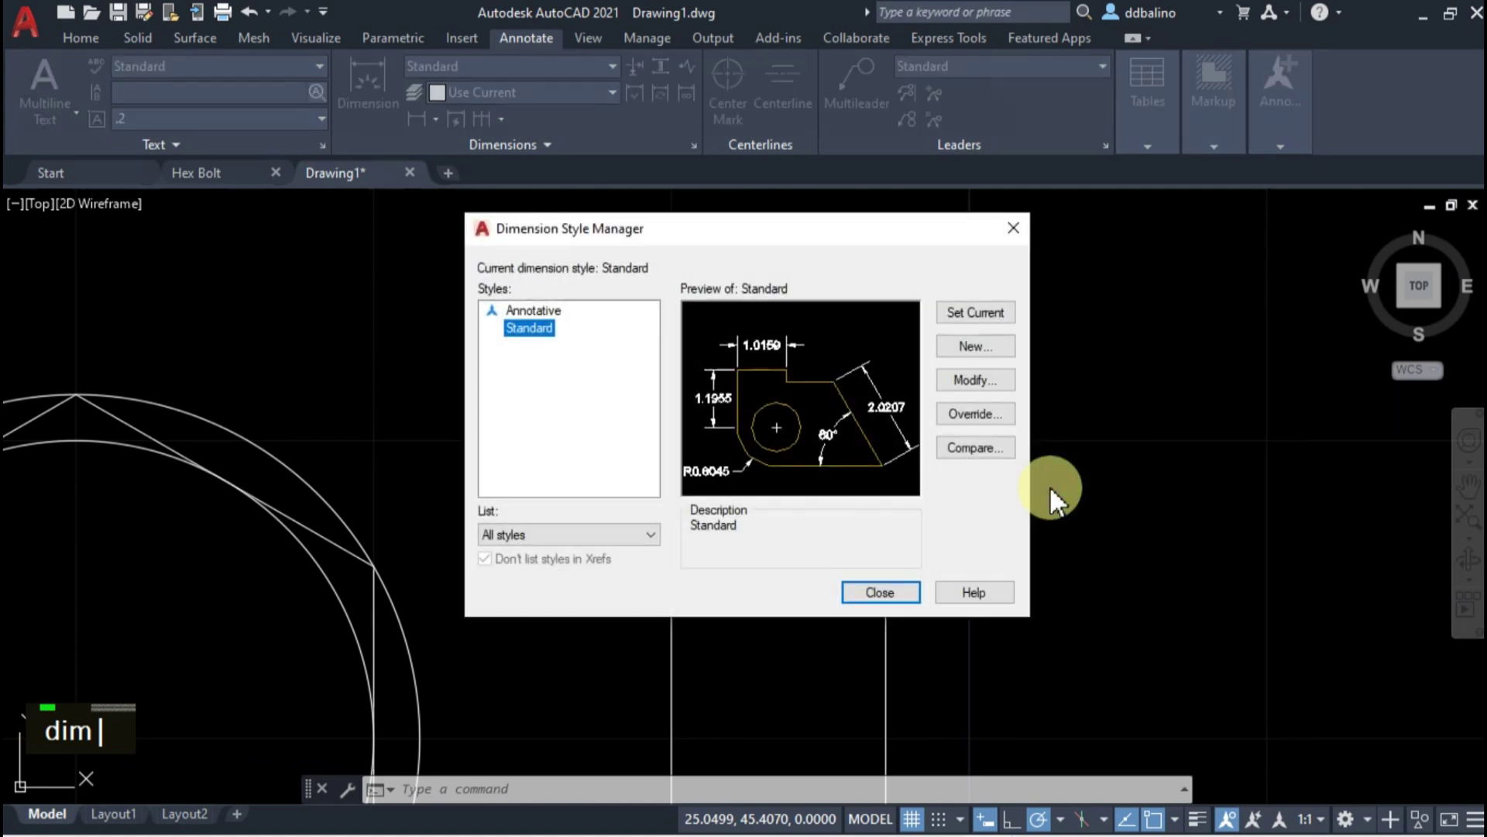
left_click(969, 382)
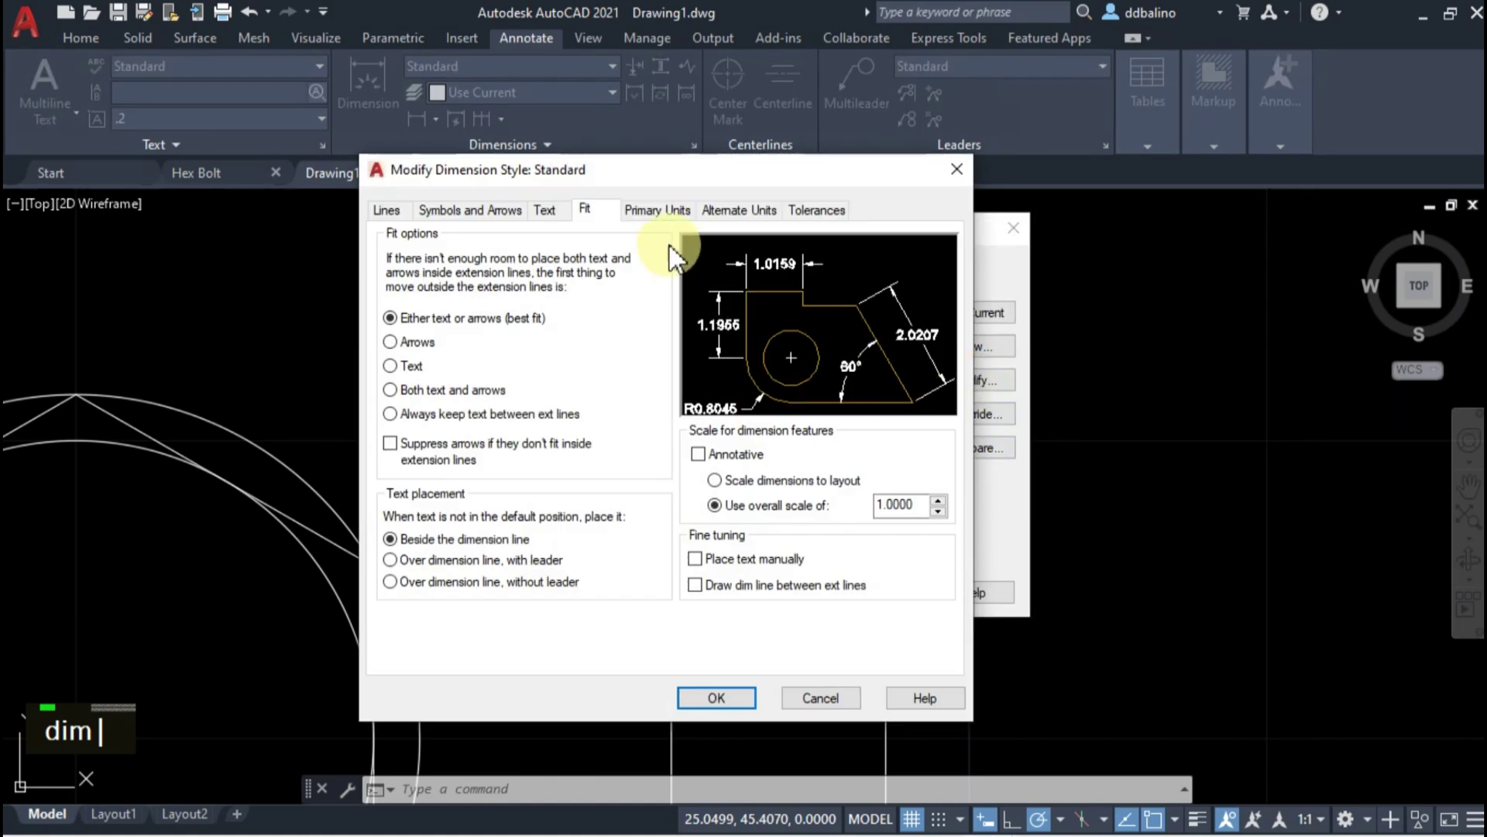
left_click(655, 215)
left_click(900, 580)
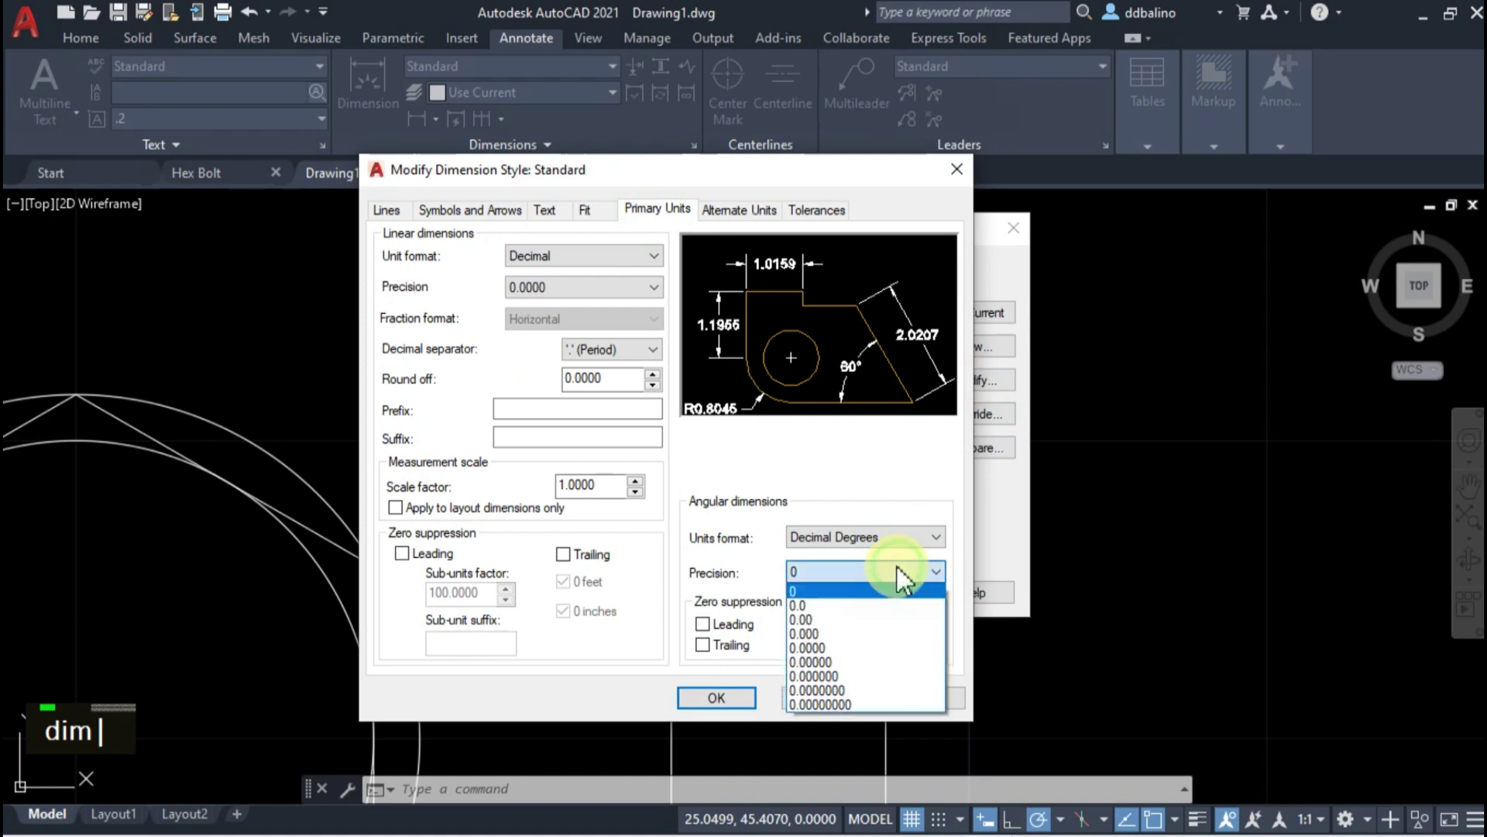
left_click(868, 621)
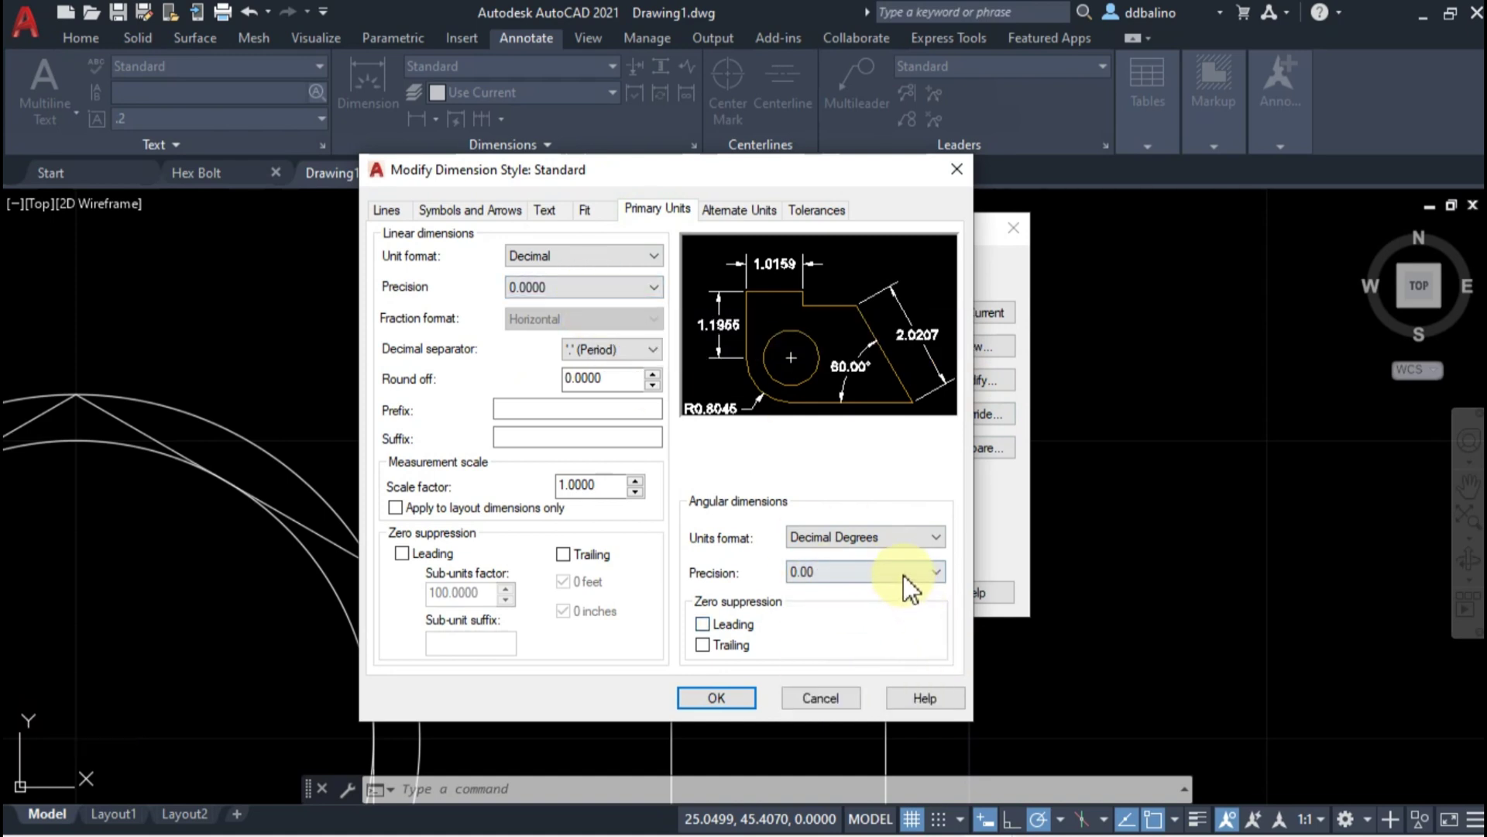
- Set the Standard dimension style's overall scale to 3 and its extension line offset from origin to 0.18
left_click(592, 211)
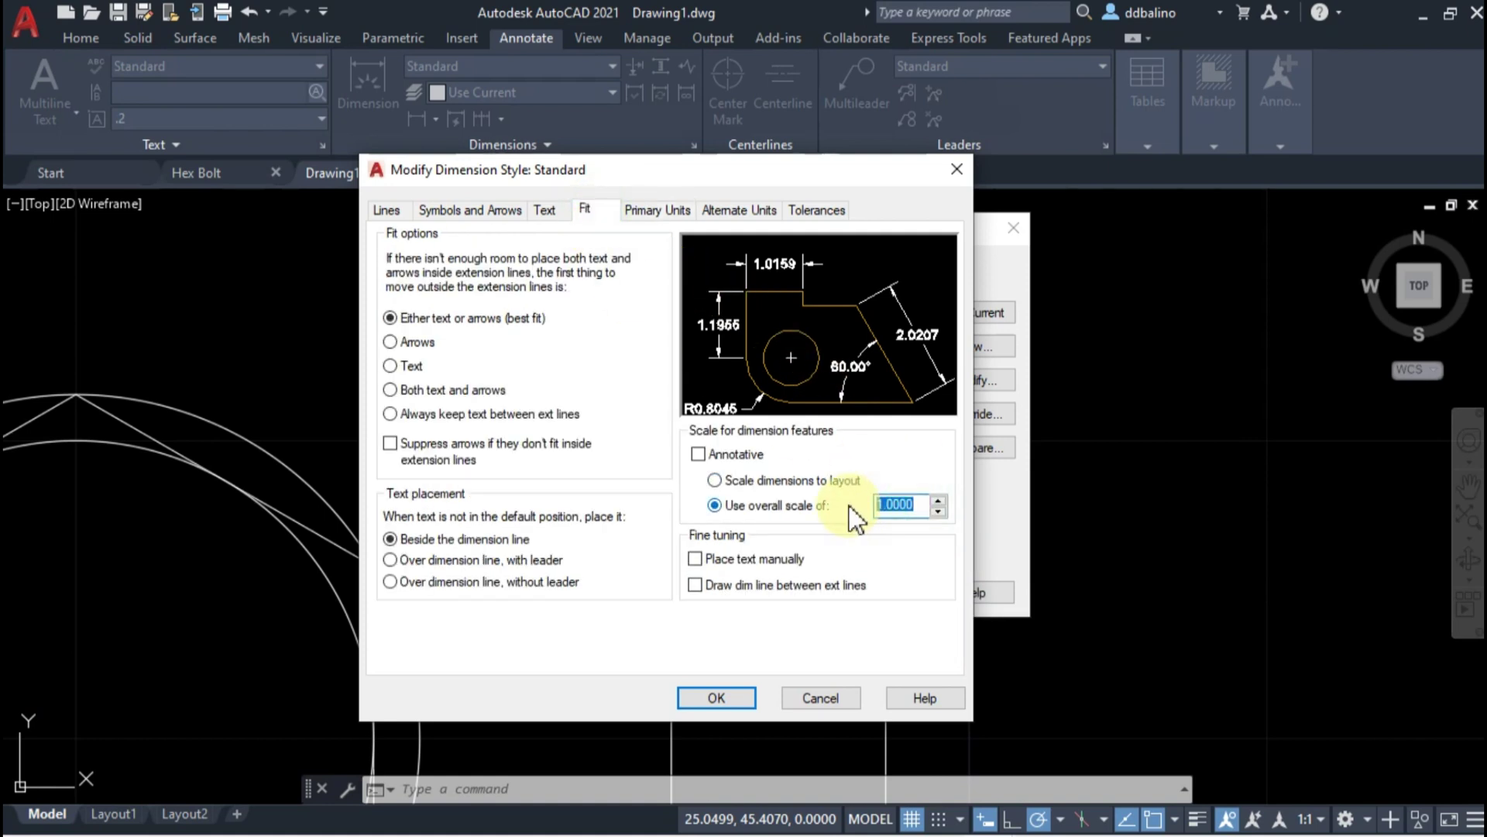
type("3")
left_click(390, 210)
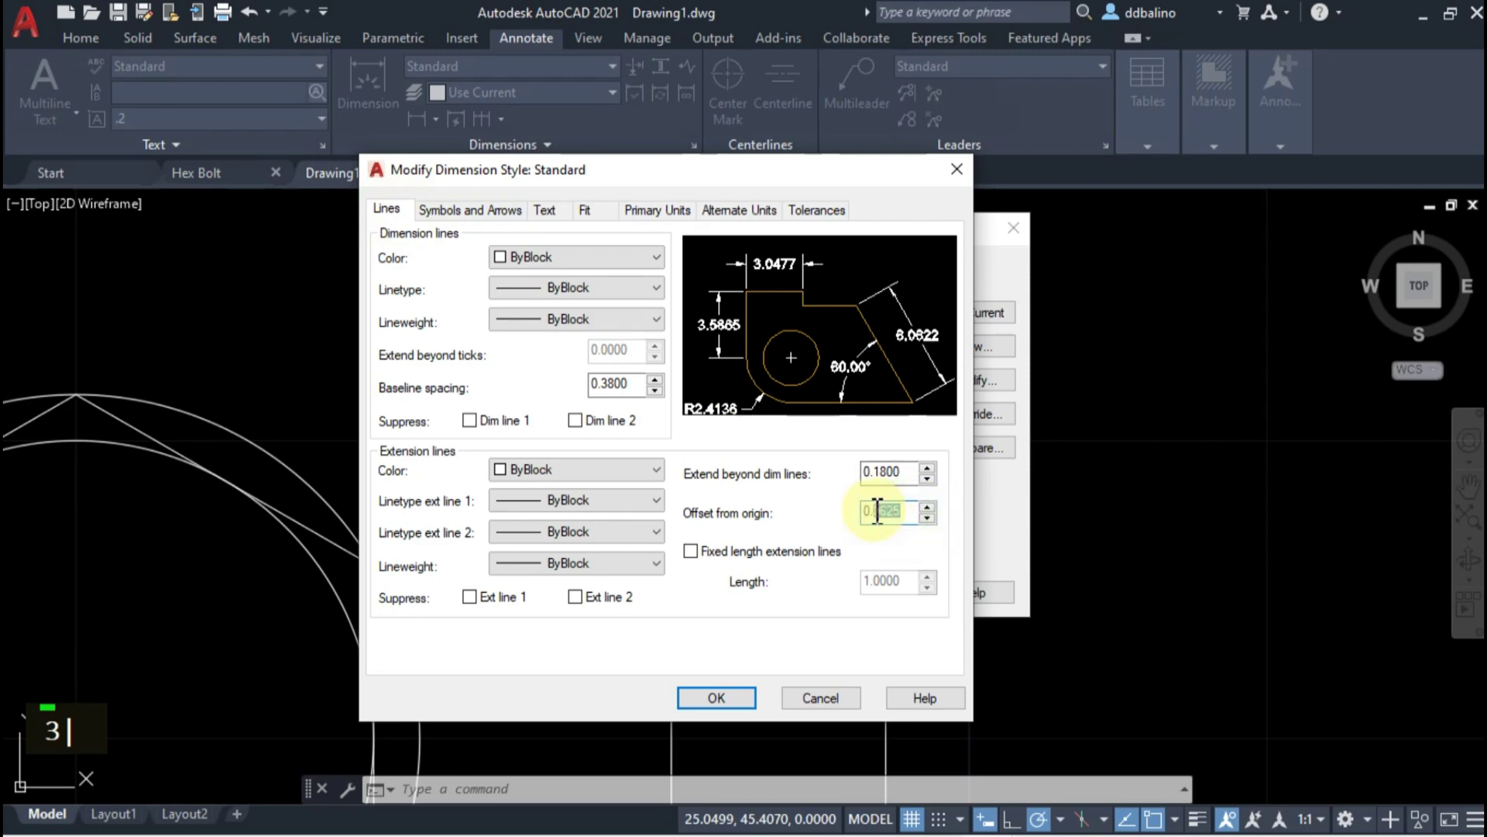
type("18")
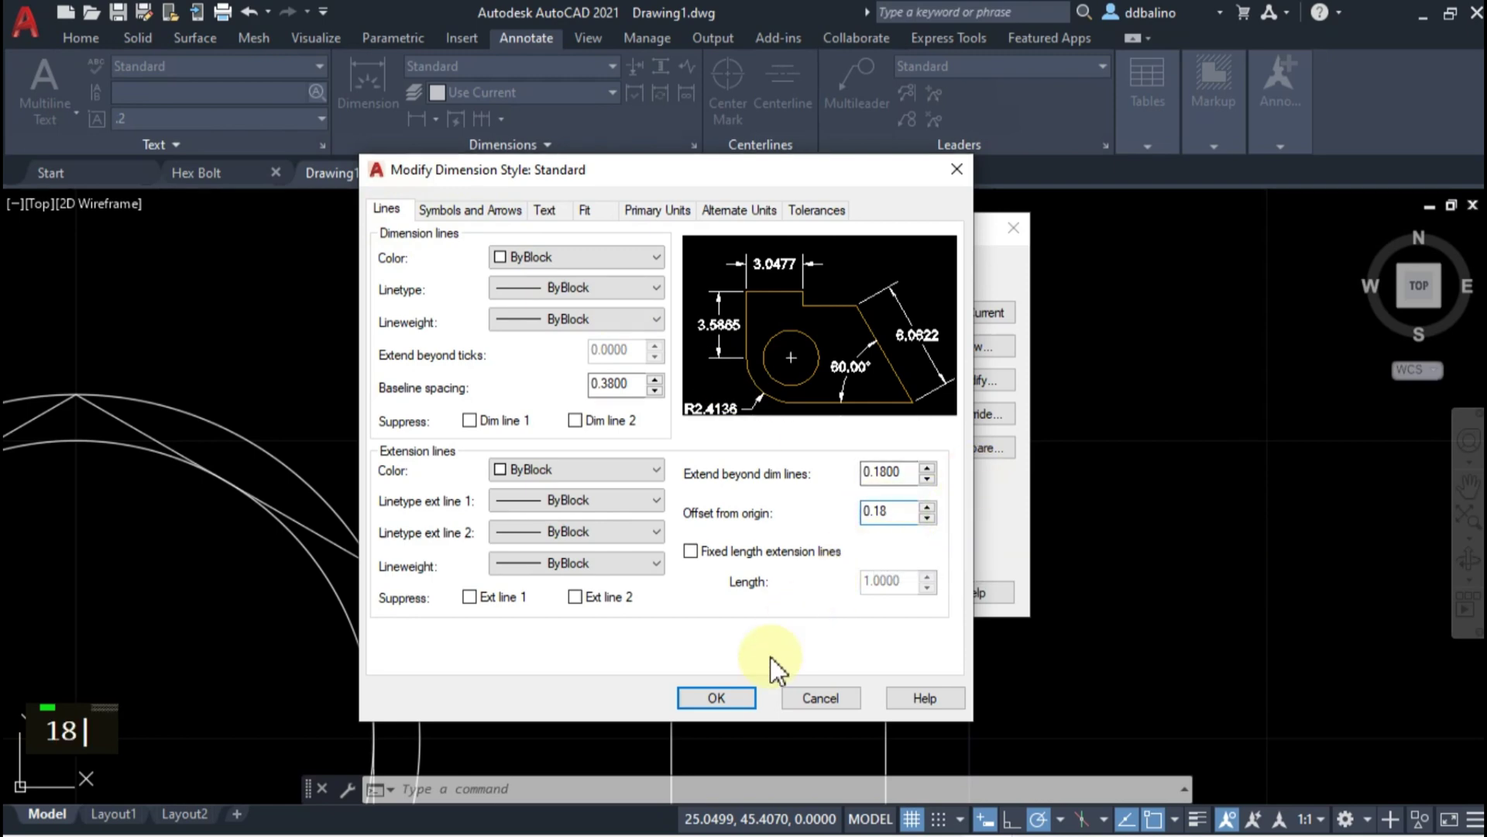
left_click(727, 697)
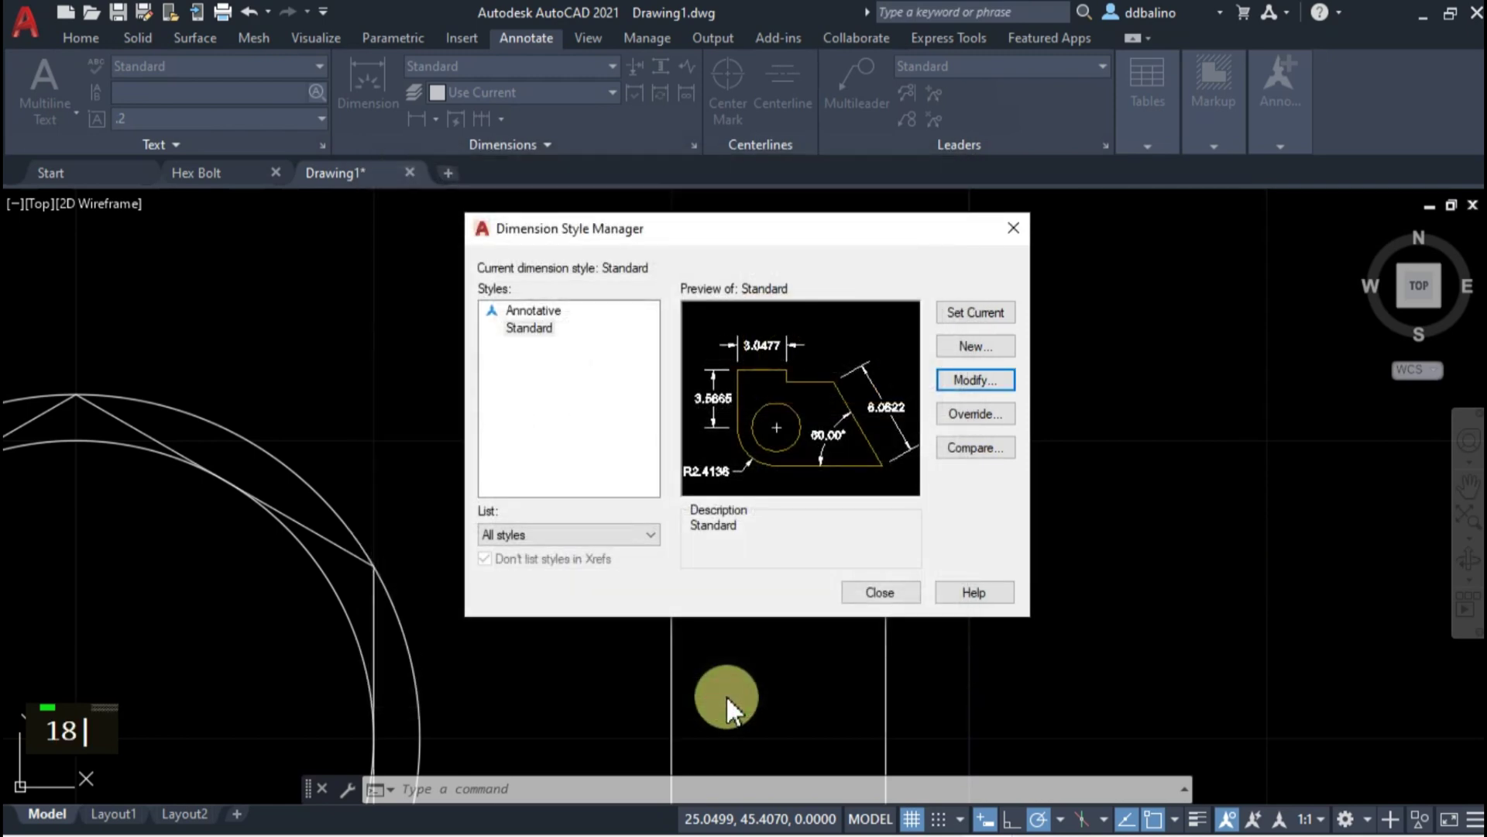
left_click(895, 597)
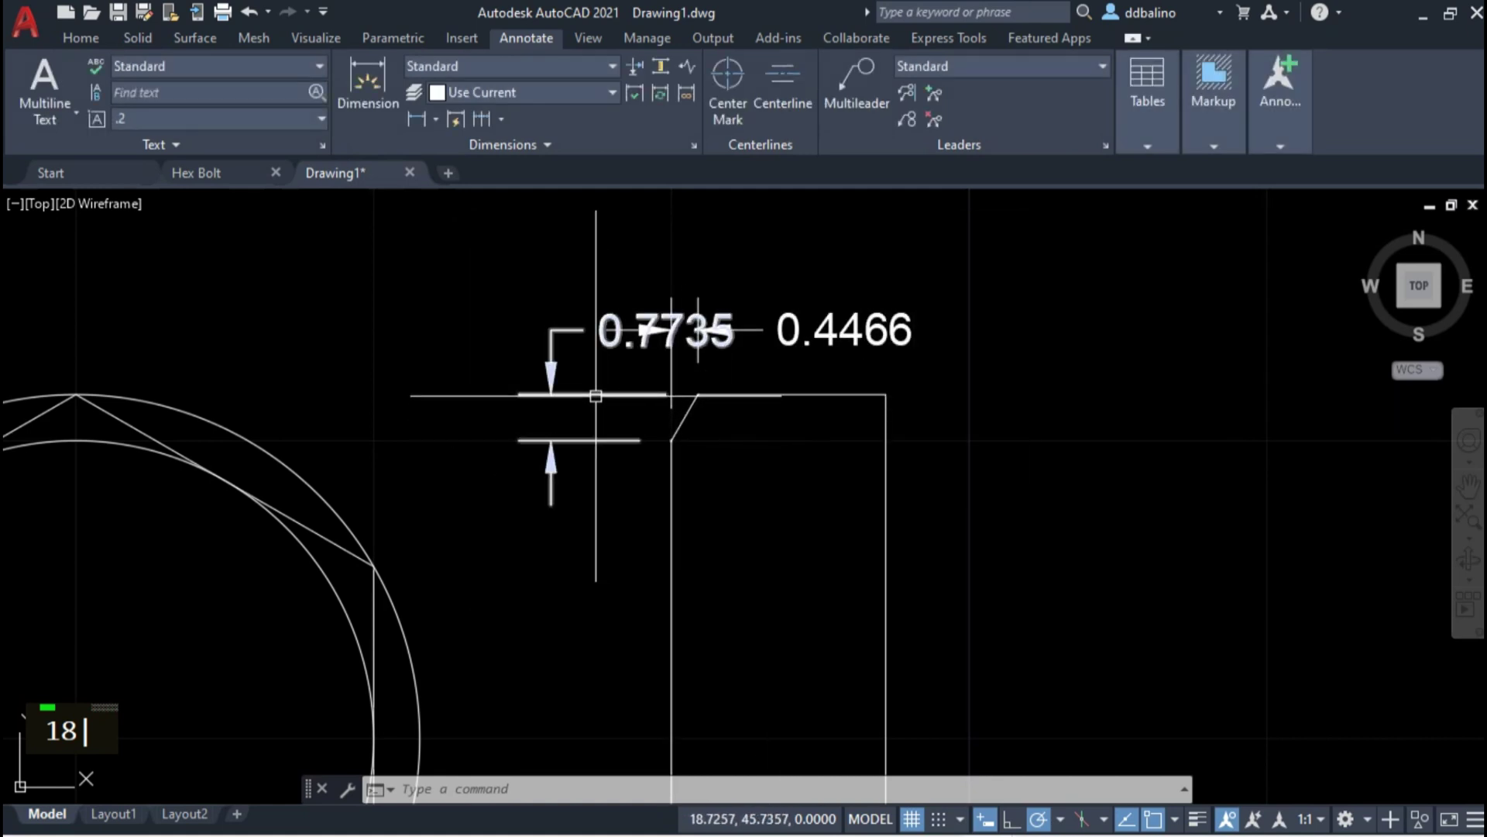
- Move the vertical chamfer dimension farther left of the head and the horizontal chamfer dimension farther above it
left_click(578, 400)
left_click(551, 394)
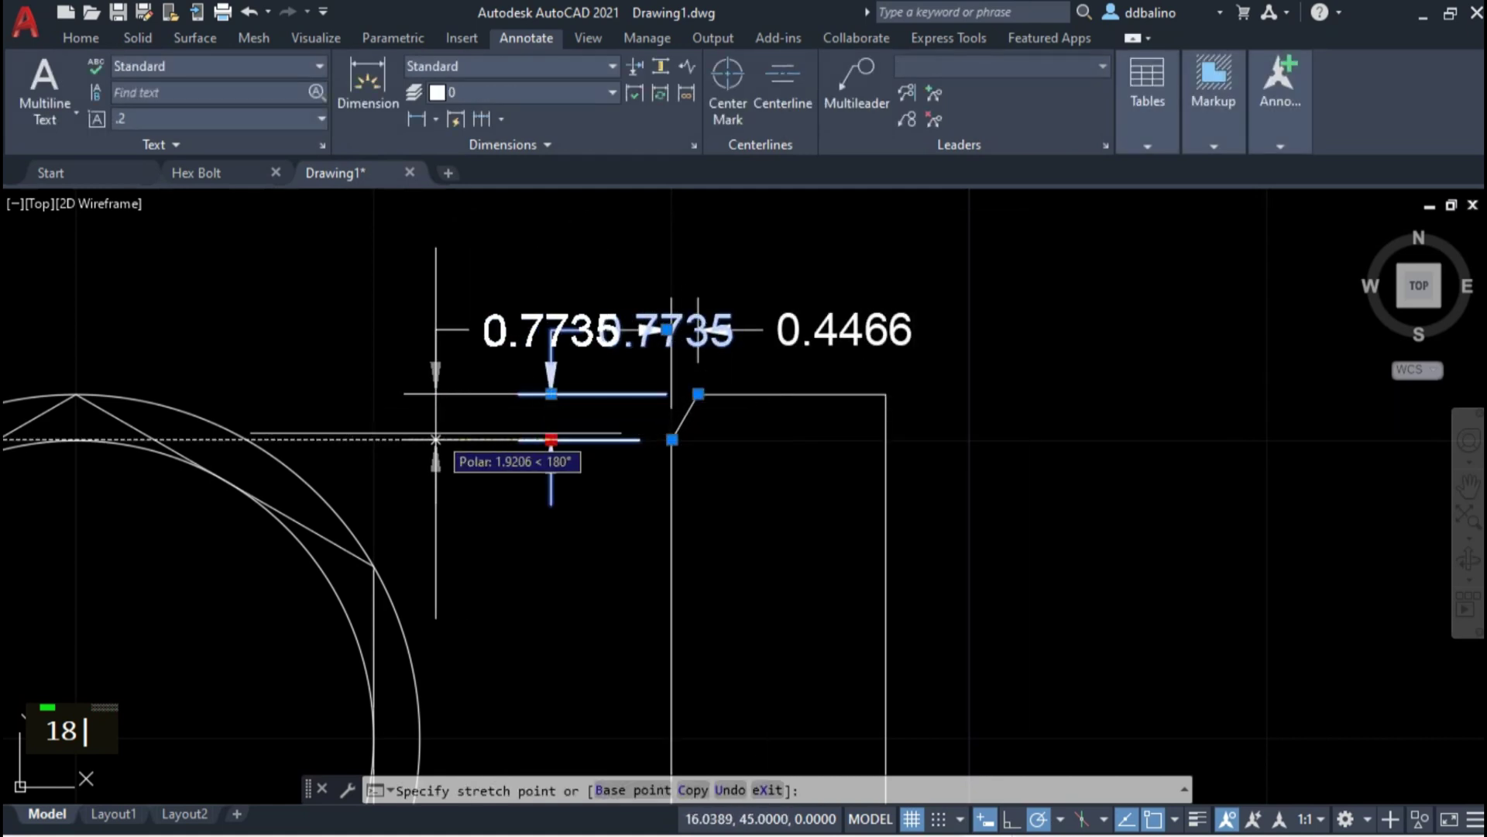
left_click(429, 480)
left_click(698, 344)
left_click(698, 330)
left_click(712, 253)
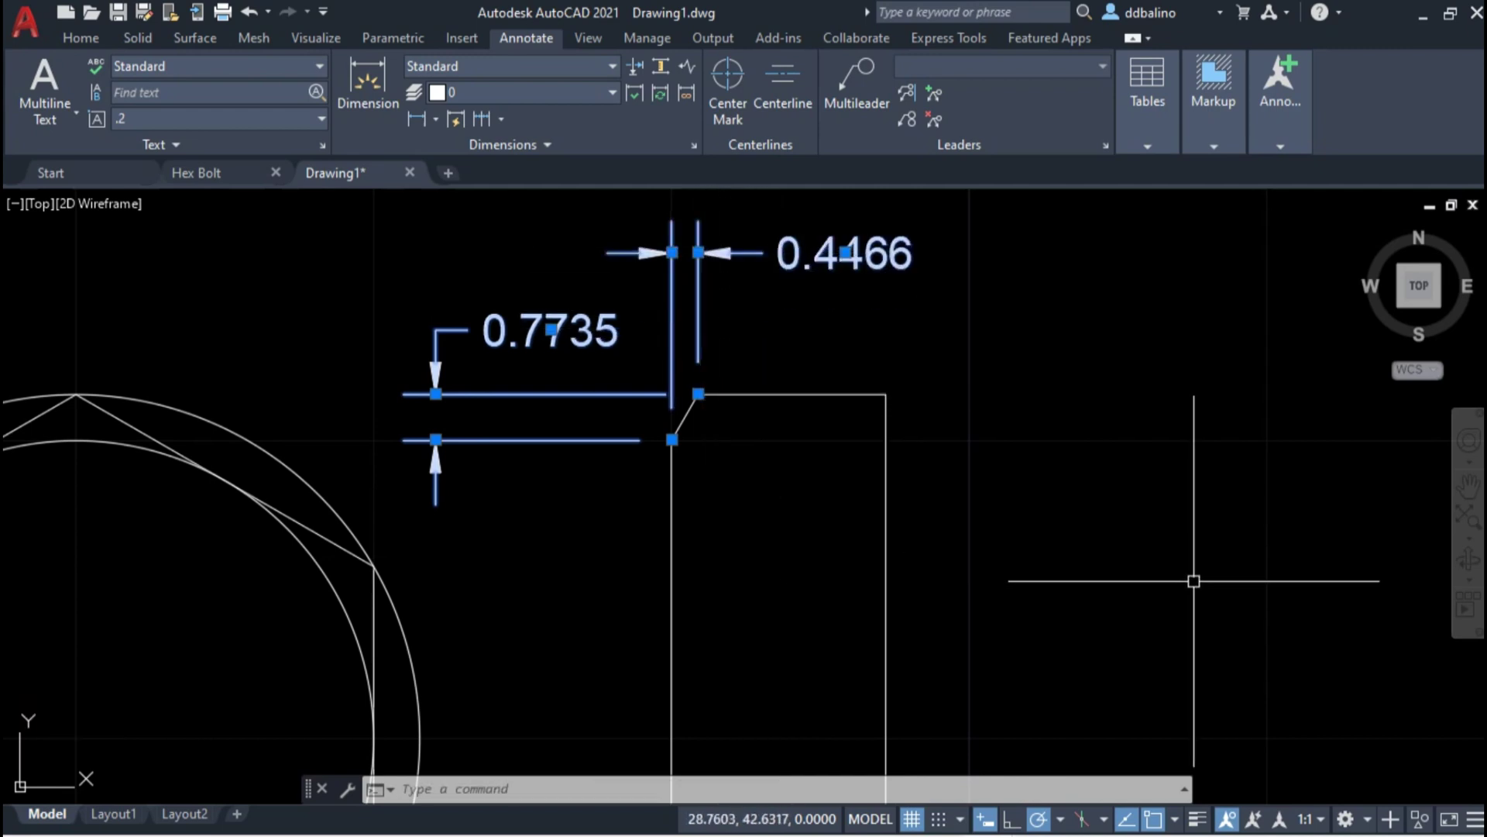
key("Escape")
- Add a horizontal linear dimension for the side view's full head thickness, placed inside the outline at mid-height
scroll(1065, 536, "down", 4)
mouse_move(1081, 567)
middle_mouse_down()
mouse_move(999, 442)
mouse_move(946, 424)
middle_mouse_up()
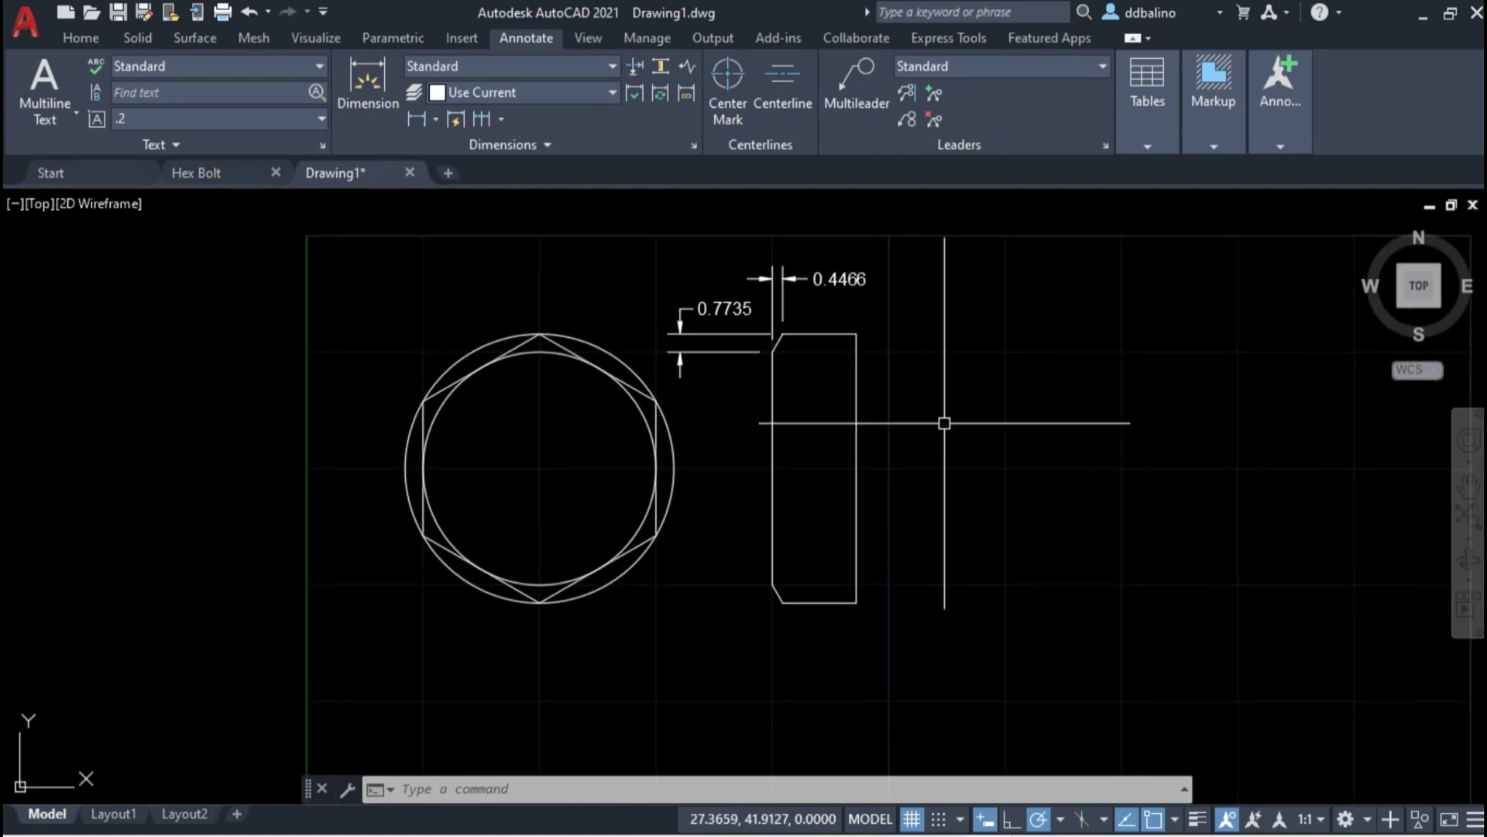
left_click(416, 121)
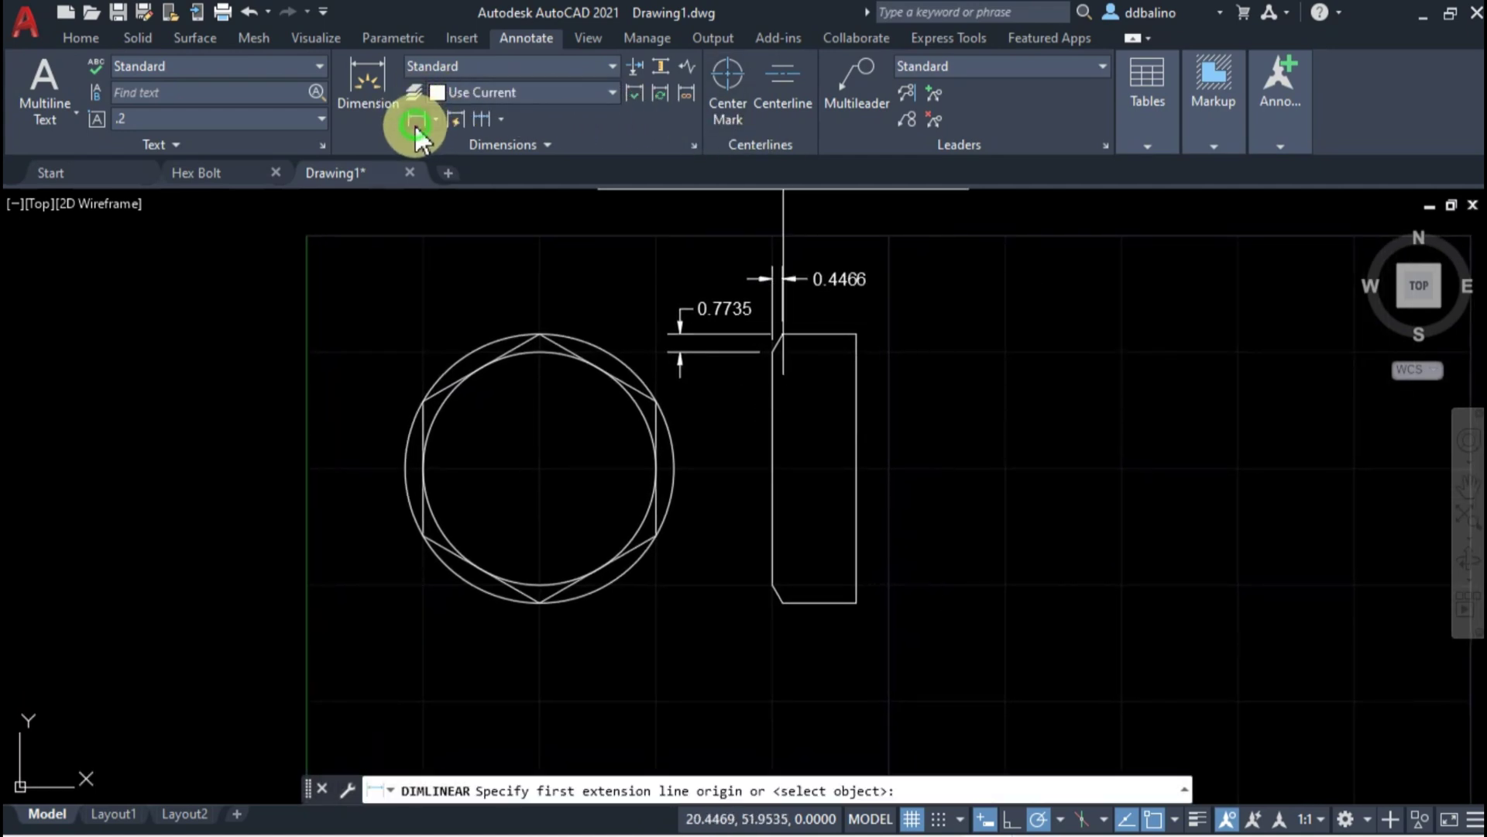
left_click(771, 585)
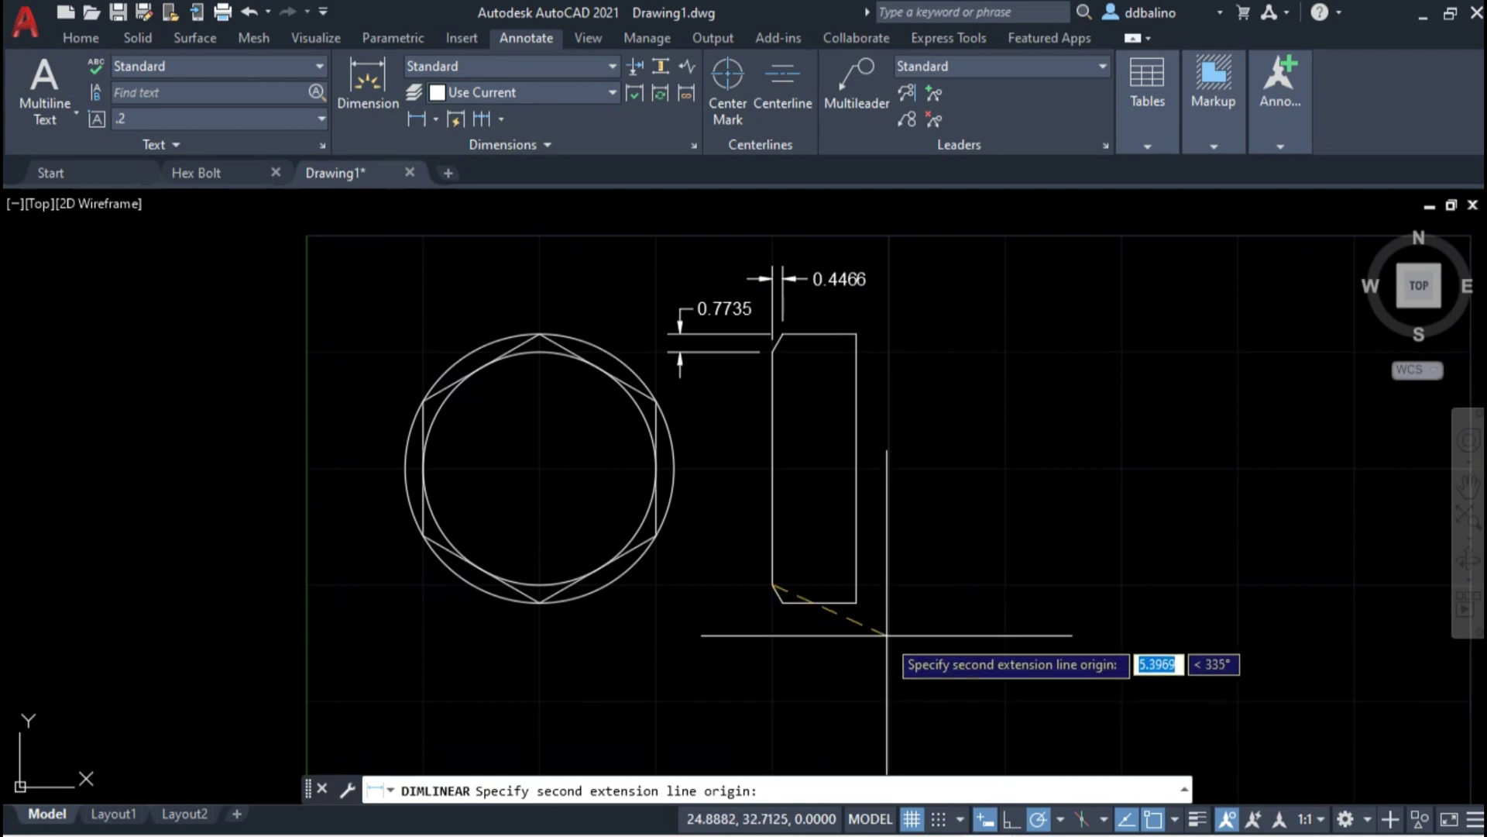
left_click(856, 602)
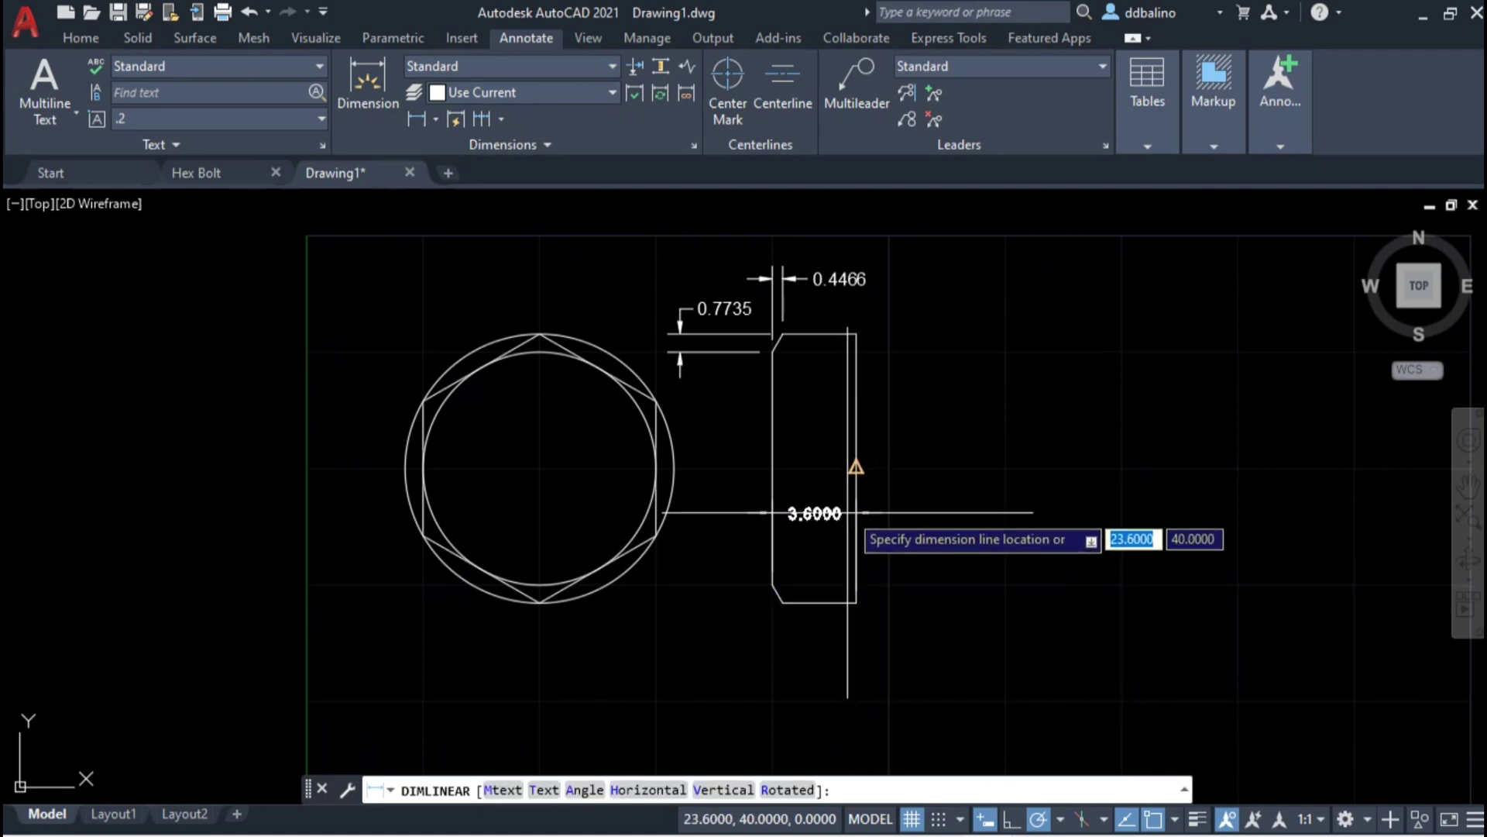
left_click(848, 468)
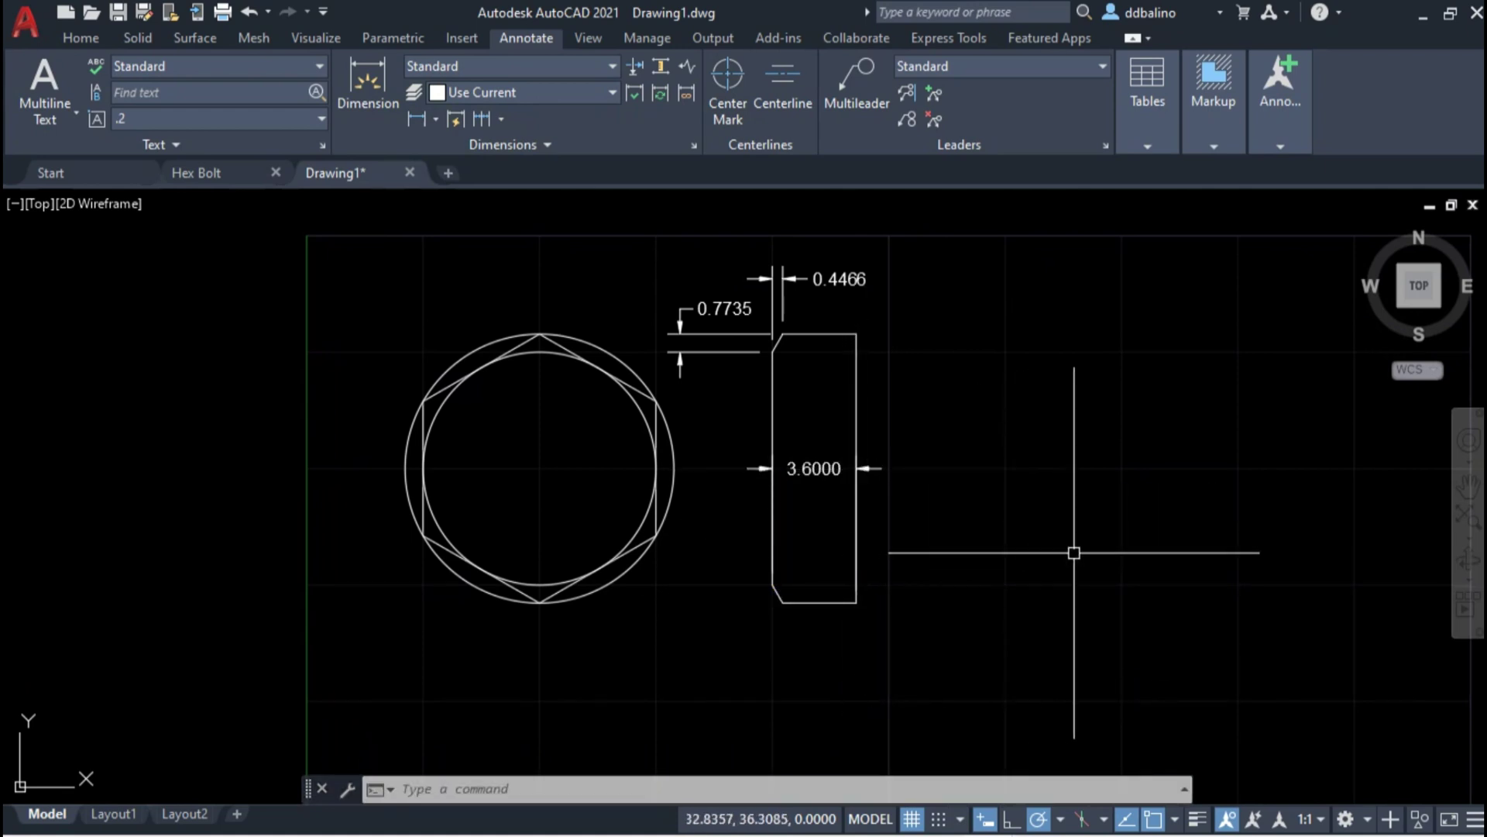
- Switch to the SE Isometric view and delete the circle inscribed in the hexagon
left_click(1436, 305)
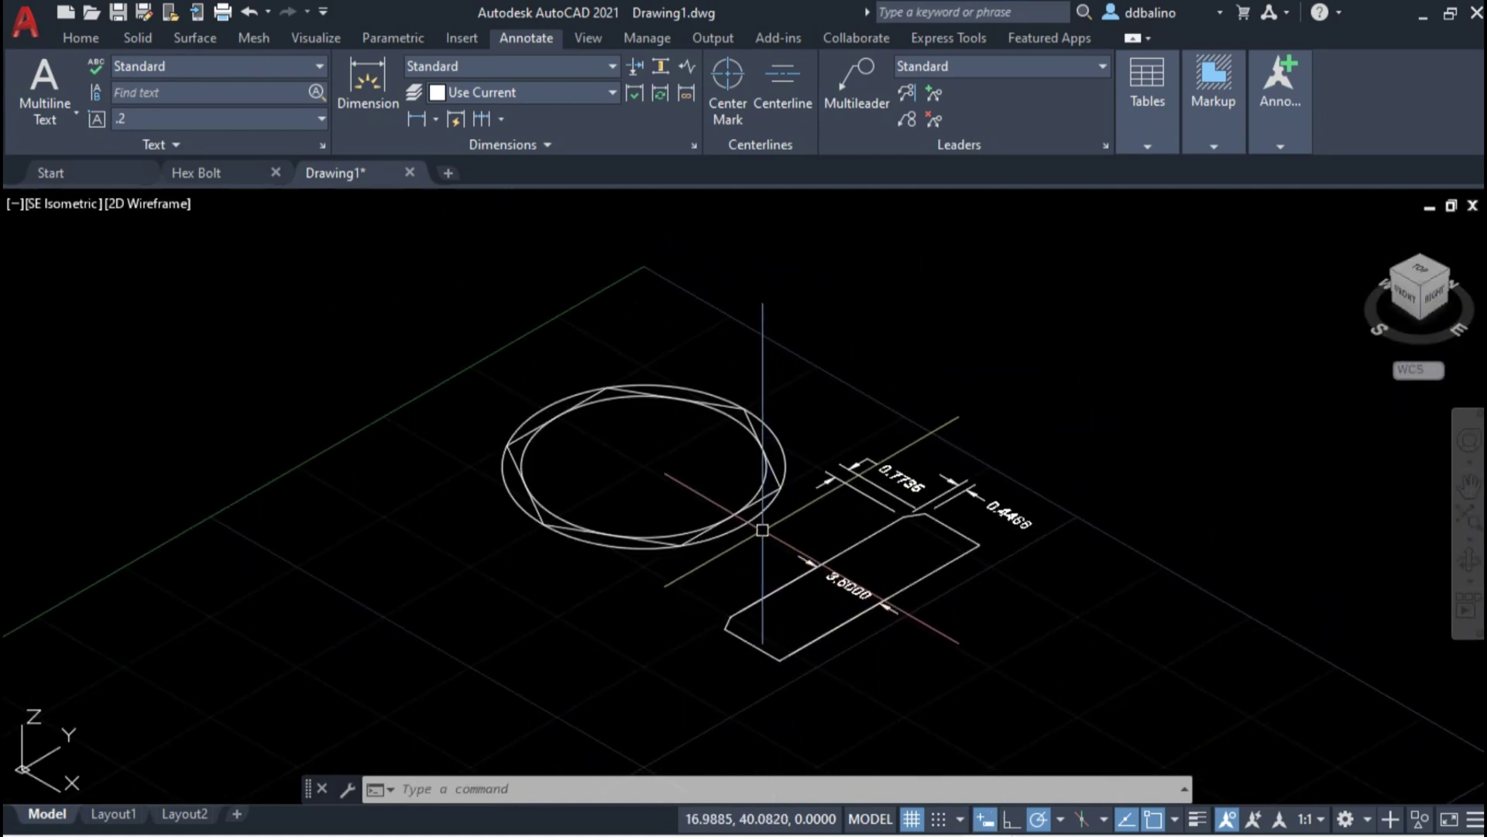
left_click(763, 483)
key("Delete")
- Move the circle circumscribing the hexagon 12 units along the negative Y direction, clear of the hexagon
left_click(773, 502)
type("m")
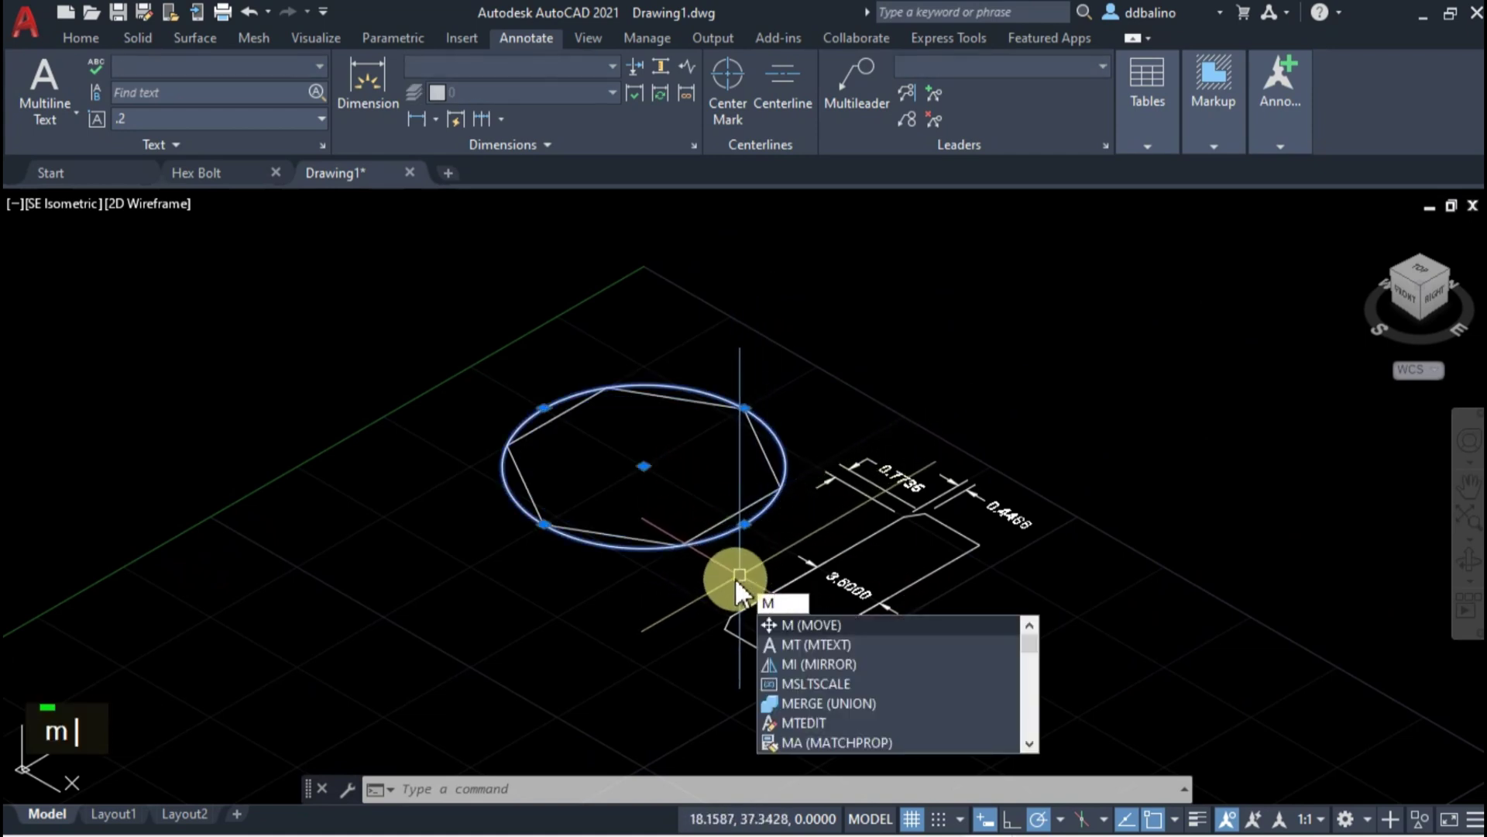
key("Return")
left_click(740, 574)
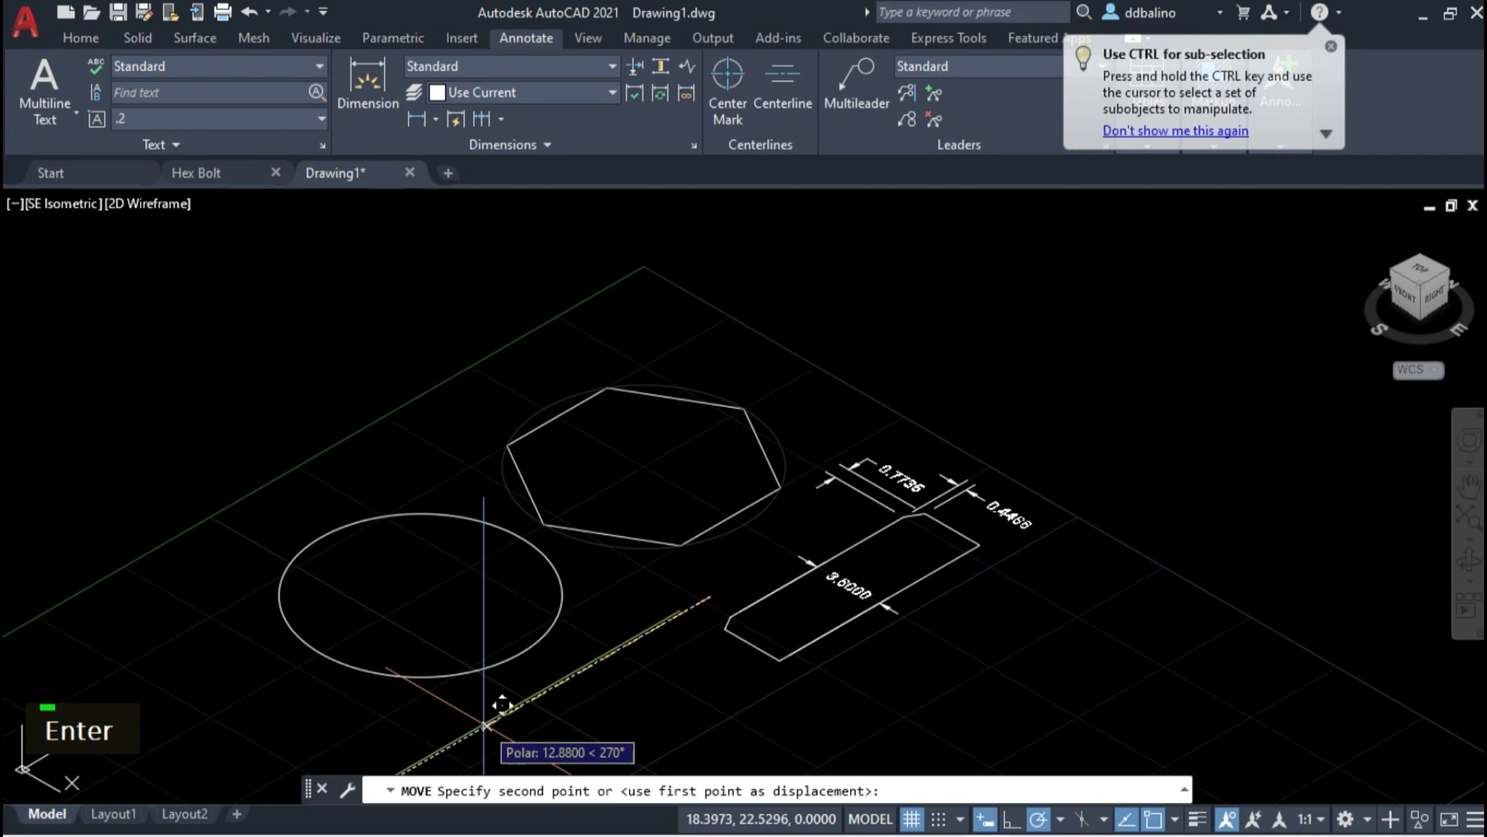
type("12")
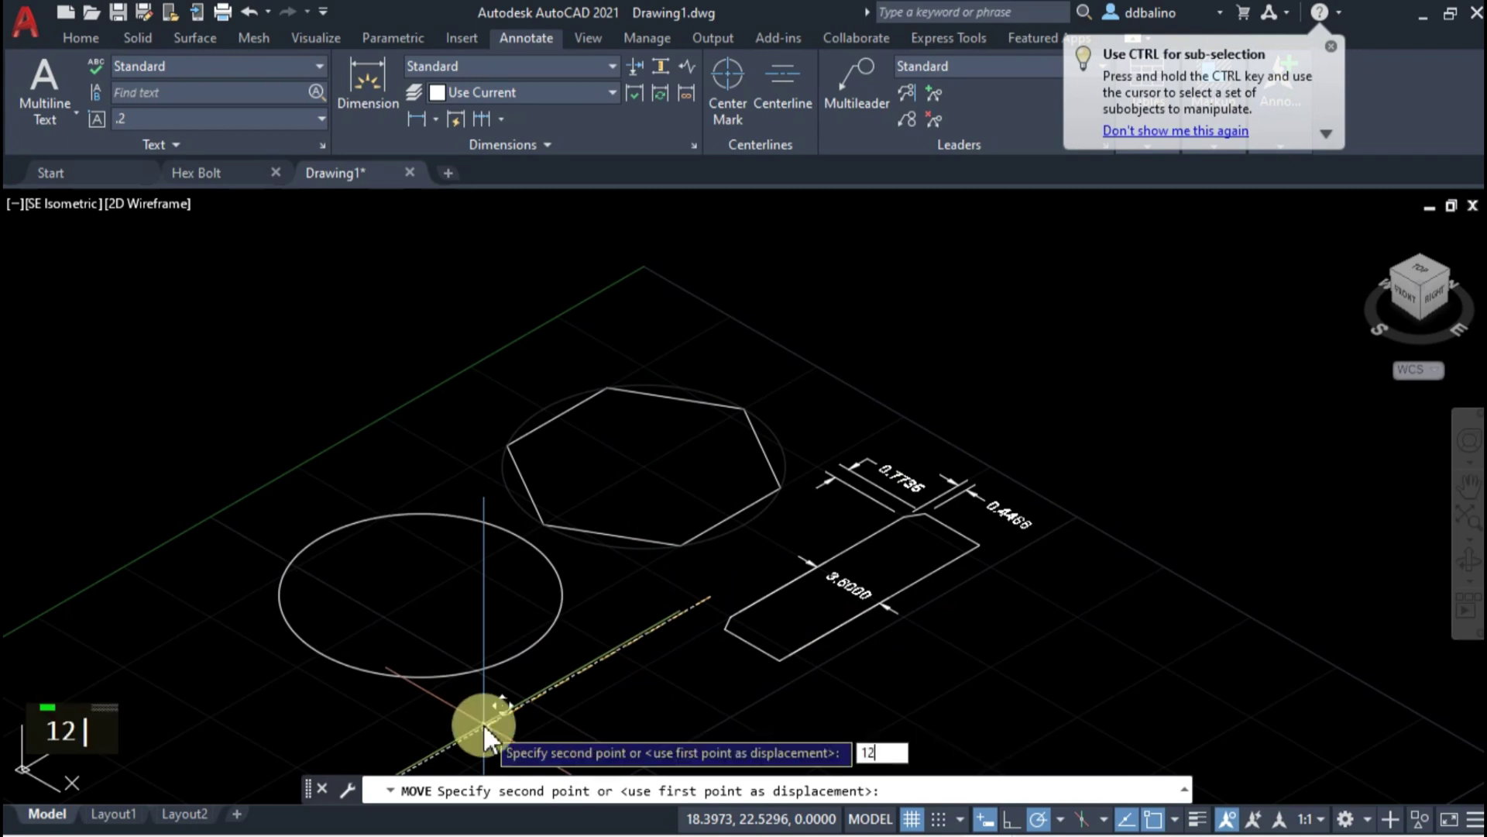
key("Return")
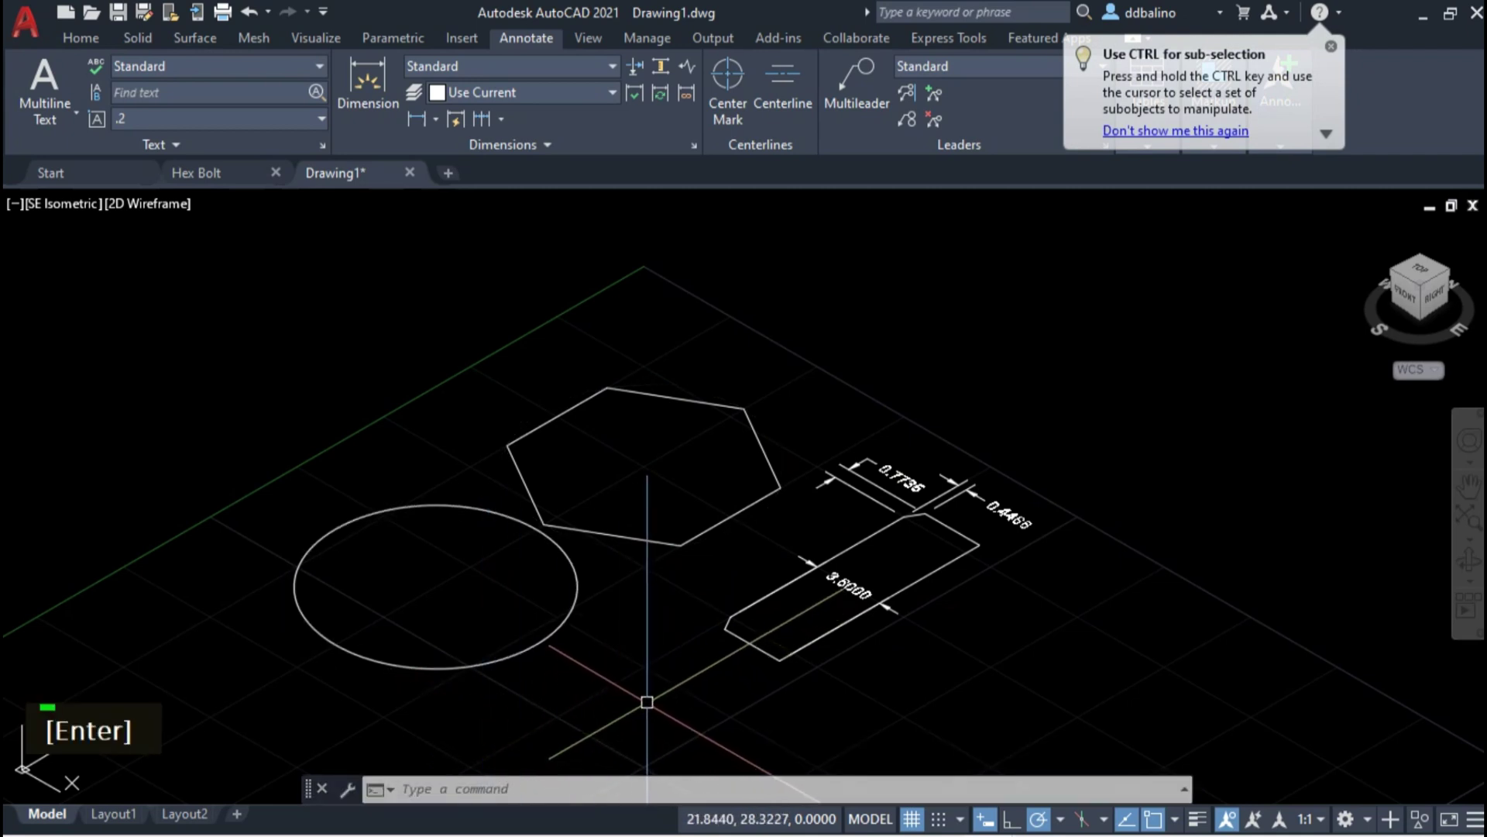
- Presspull the hexagon upward to a height of 3.6
type("pre")
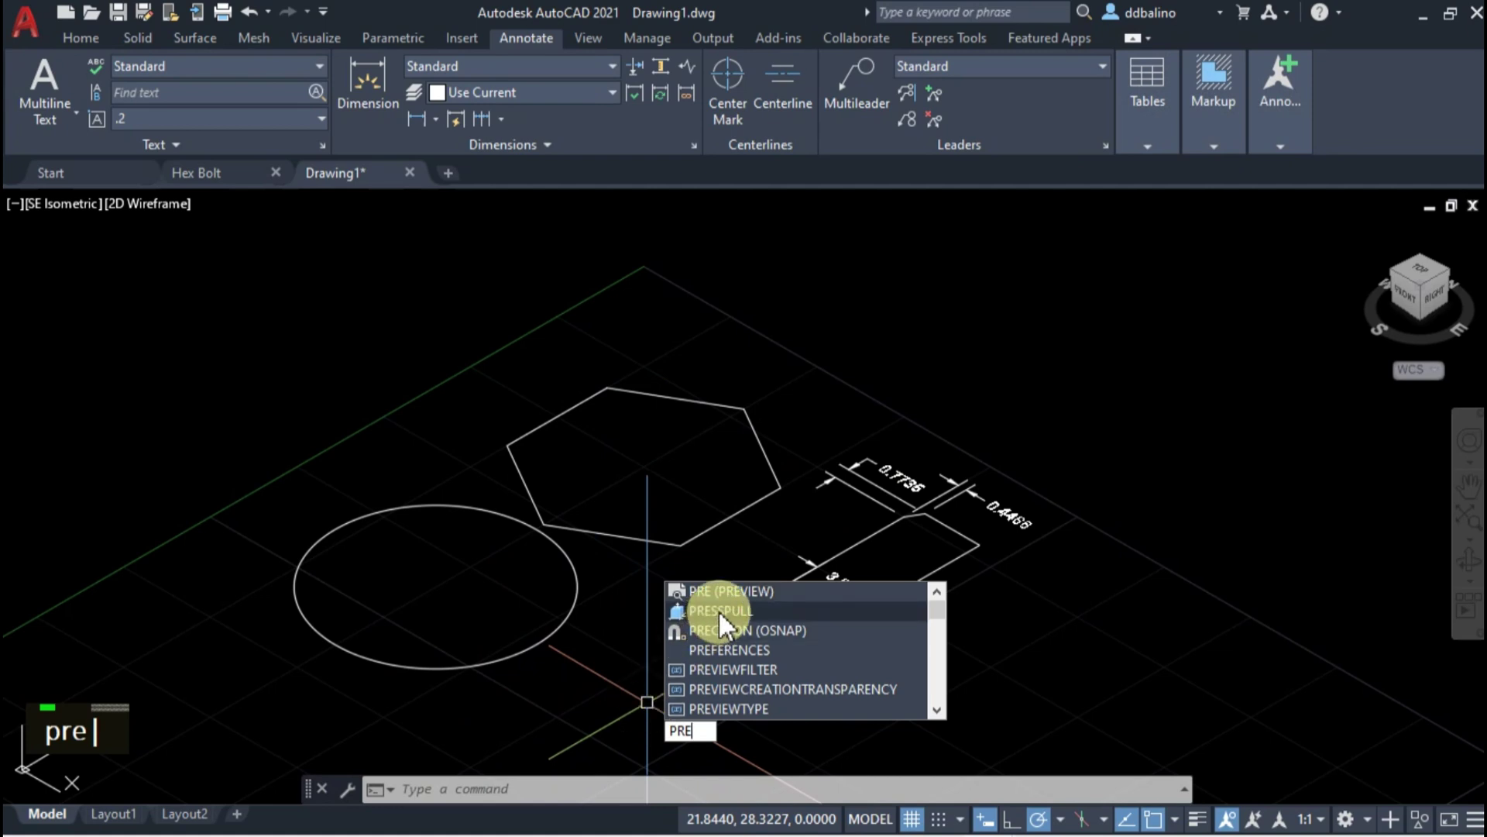
left_click(718, 610)
left_click(690, 488)
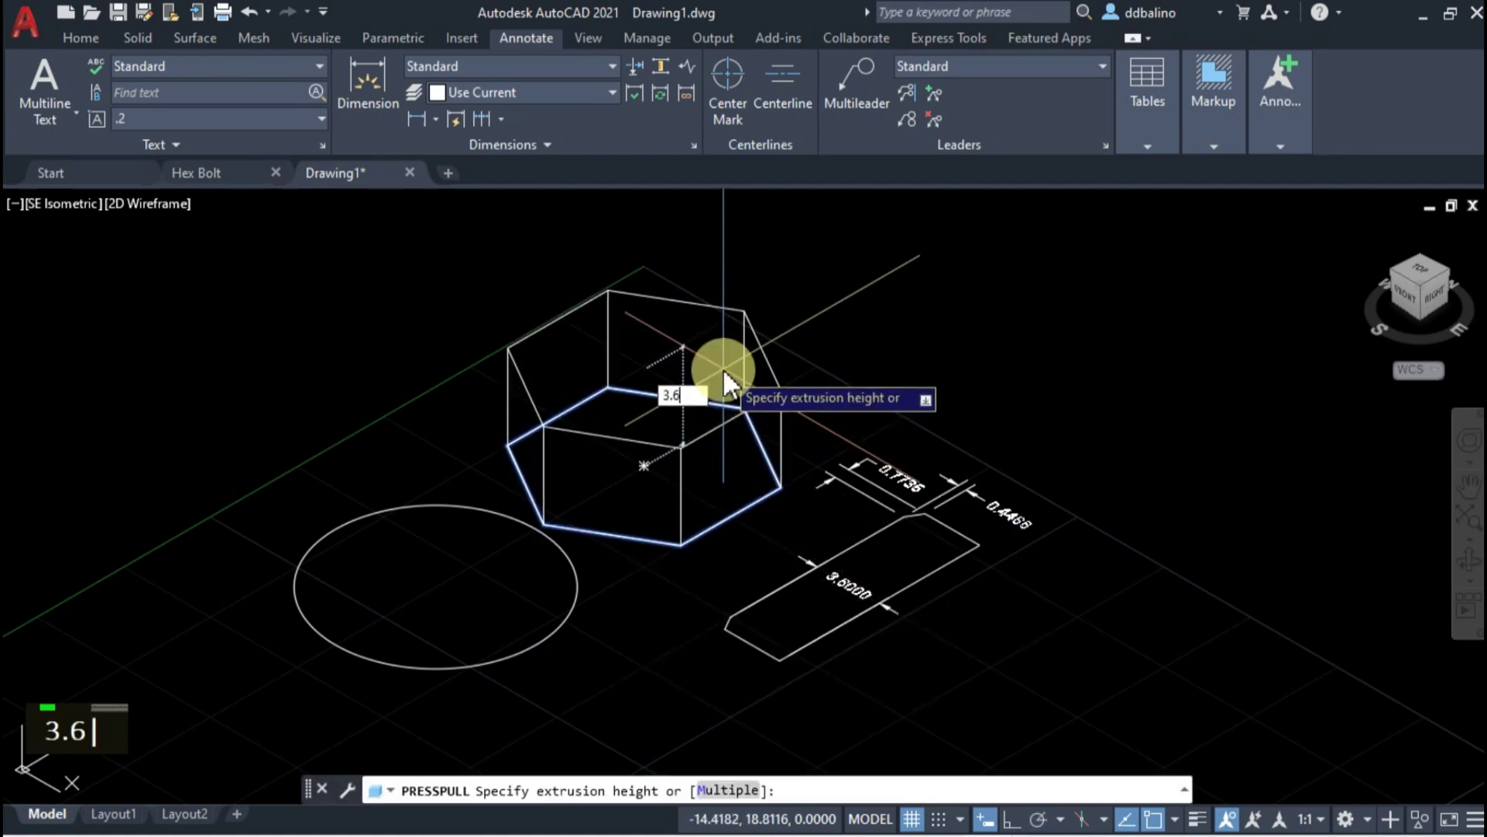
type("3.6")
key("Return")
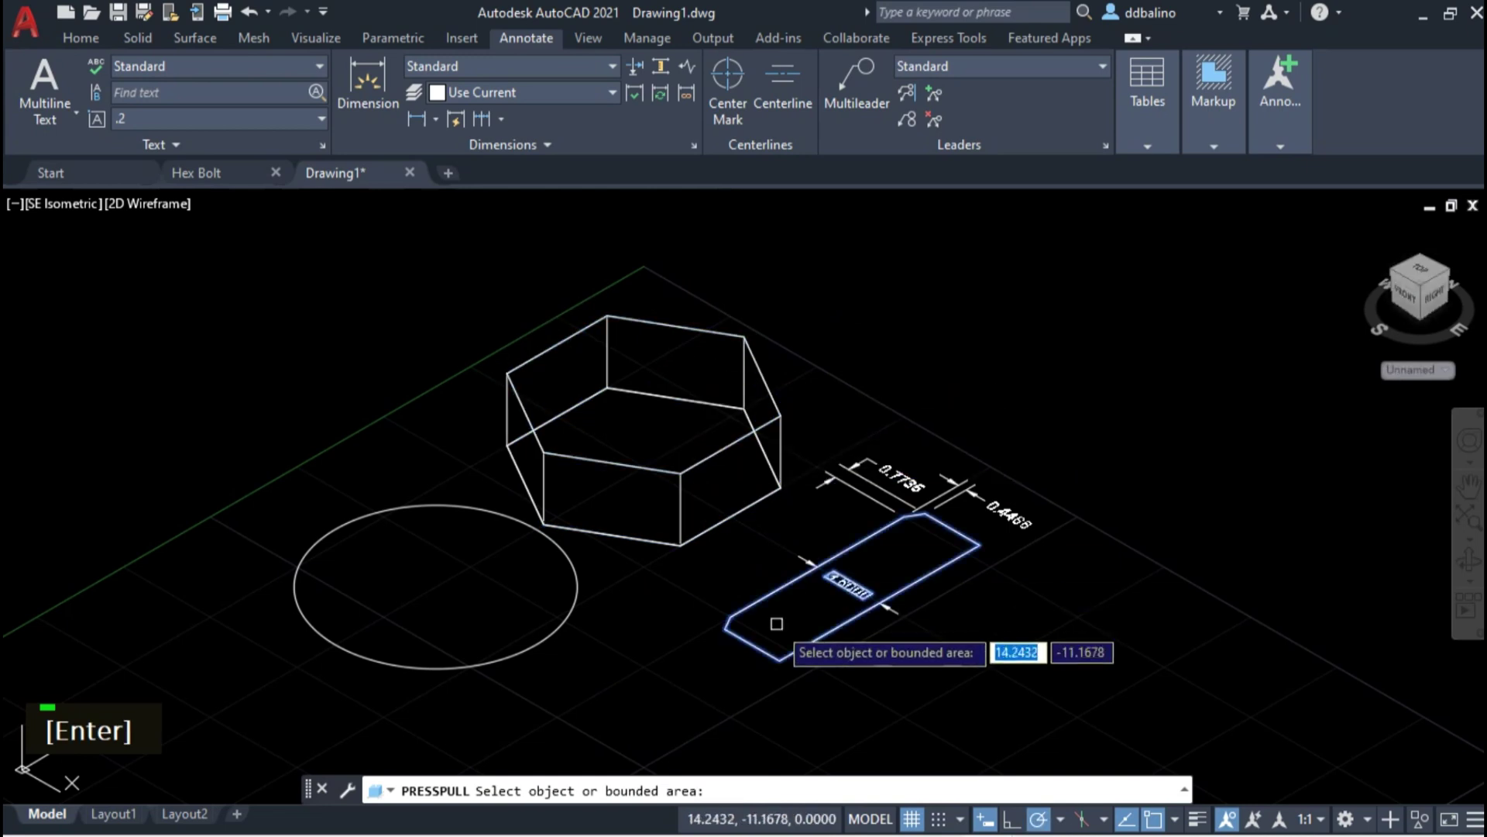
- Presspull the circle upward 3.6 into a cylinder, and display the model in a shaded visual style
scroll(797, 616, "up", 2)
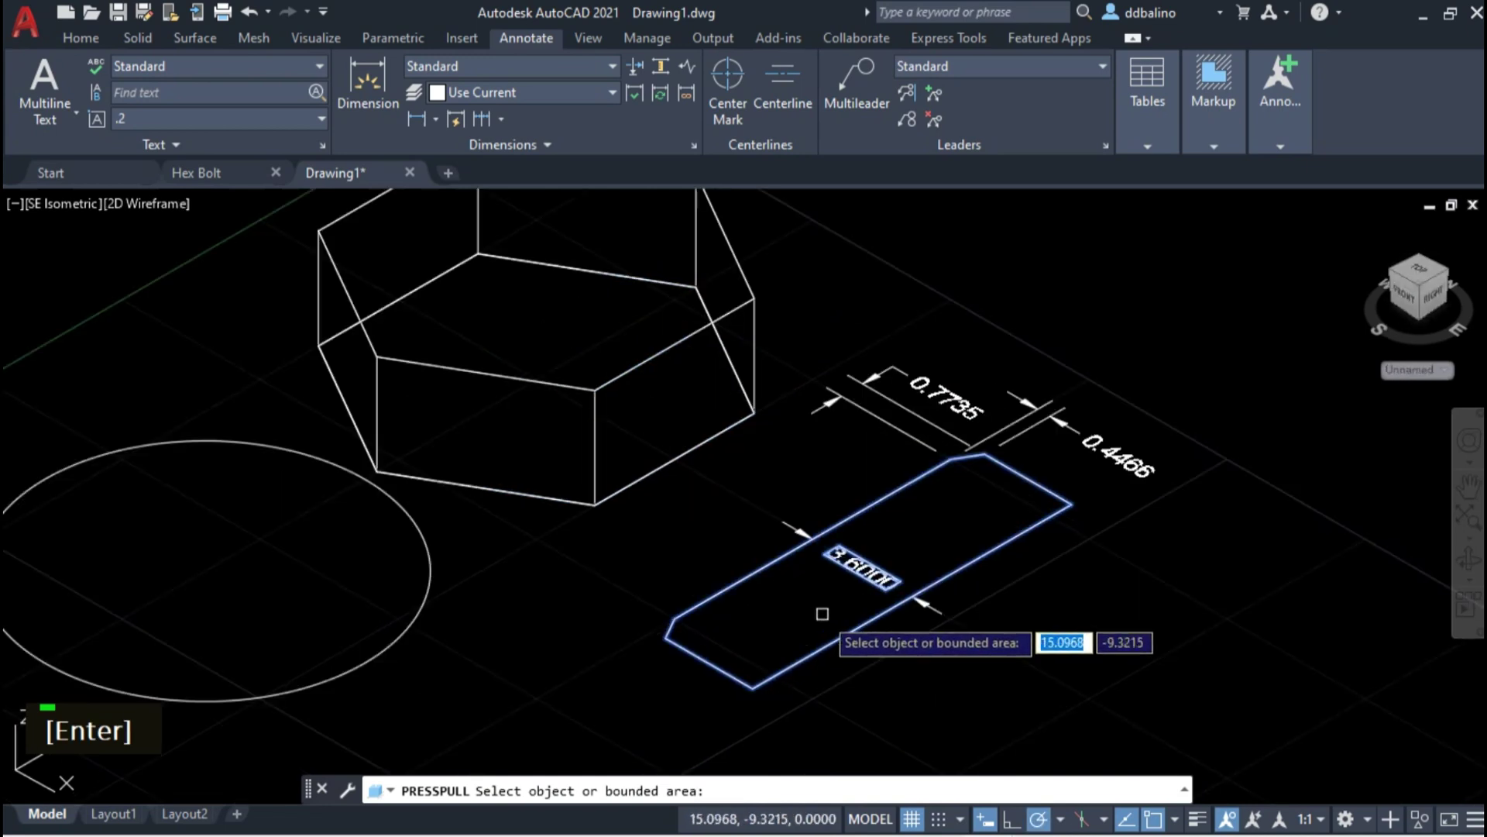
left_click(228, 583)
middle_click_drag(232, 546, 440, 532)
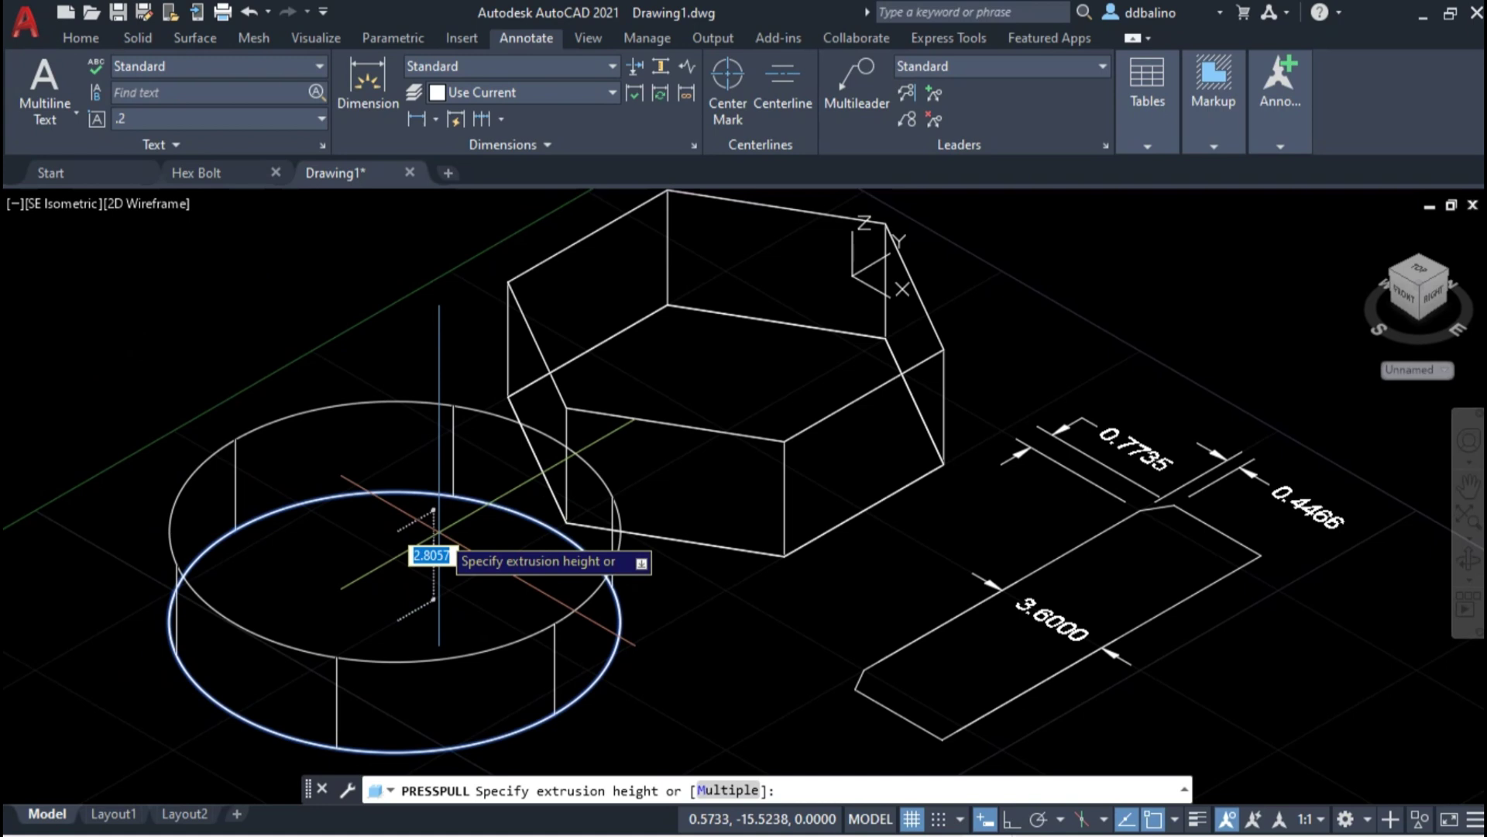
type("3")
key("Return")
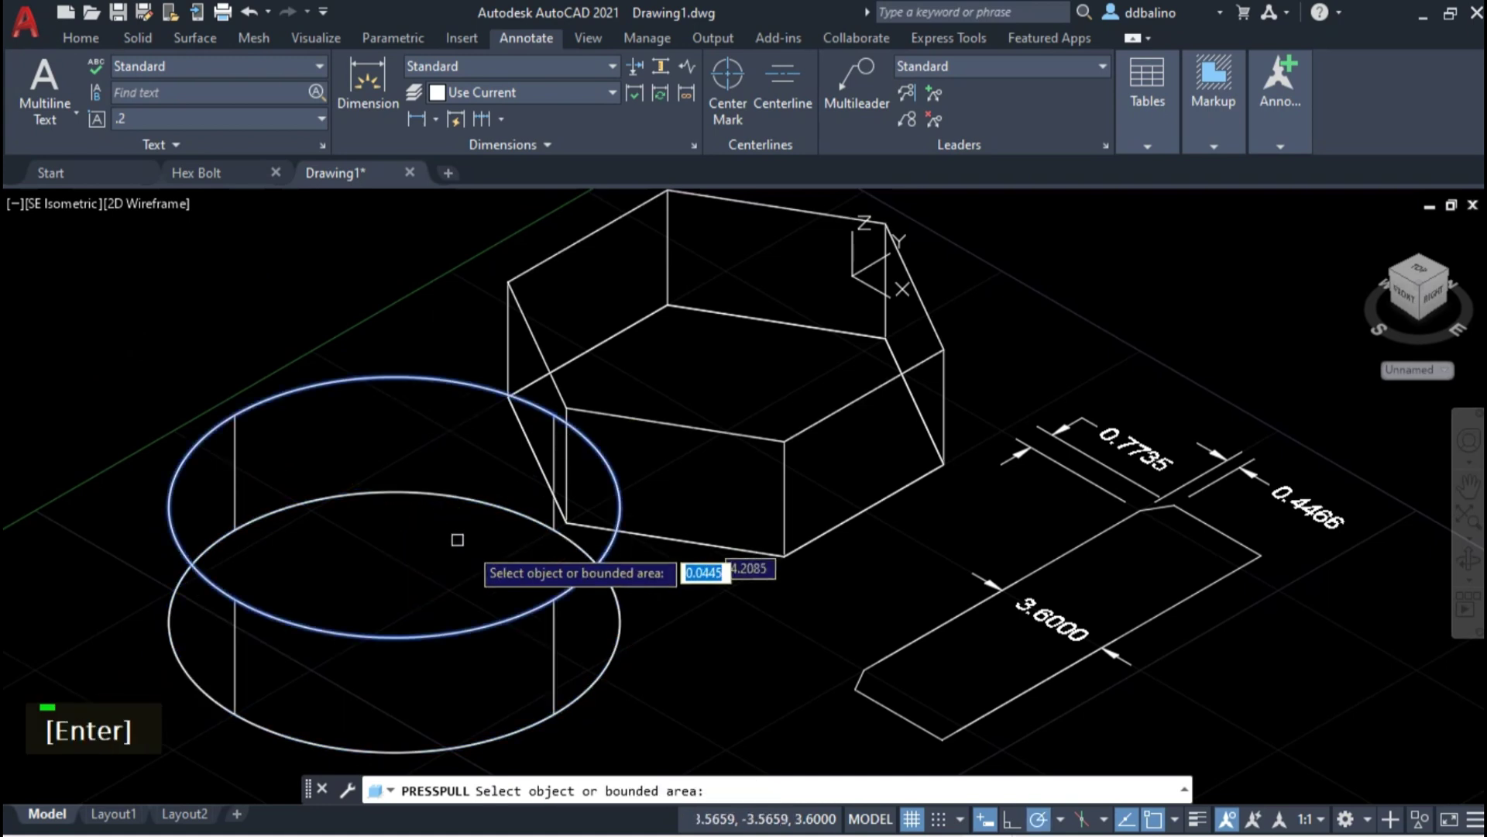
key("Return")
left_click(157, 208)
left_click(218, 279)
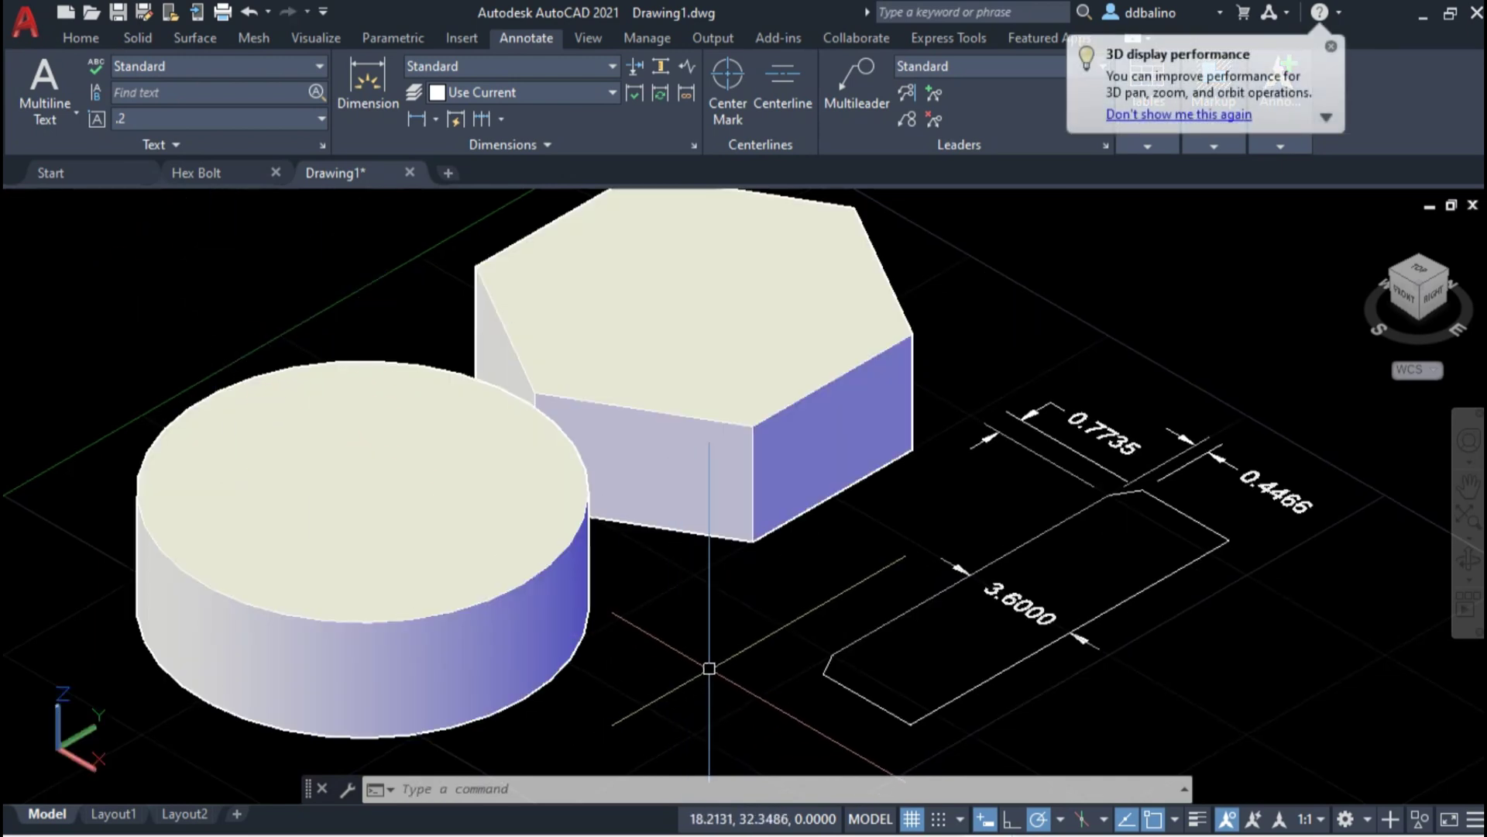
- Chamfer the cylinder's upper circular edge with CHAMFEREDGE, using 0.4466 for distance 1 and 0.7735 for distance 2
type("chamfer")
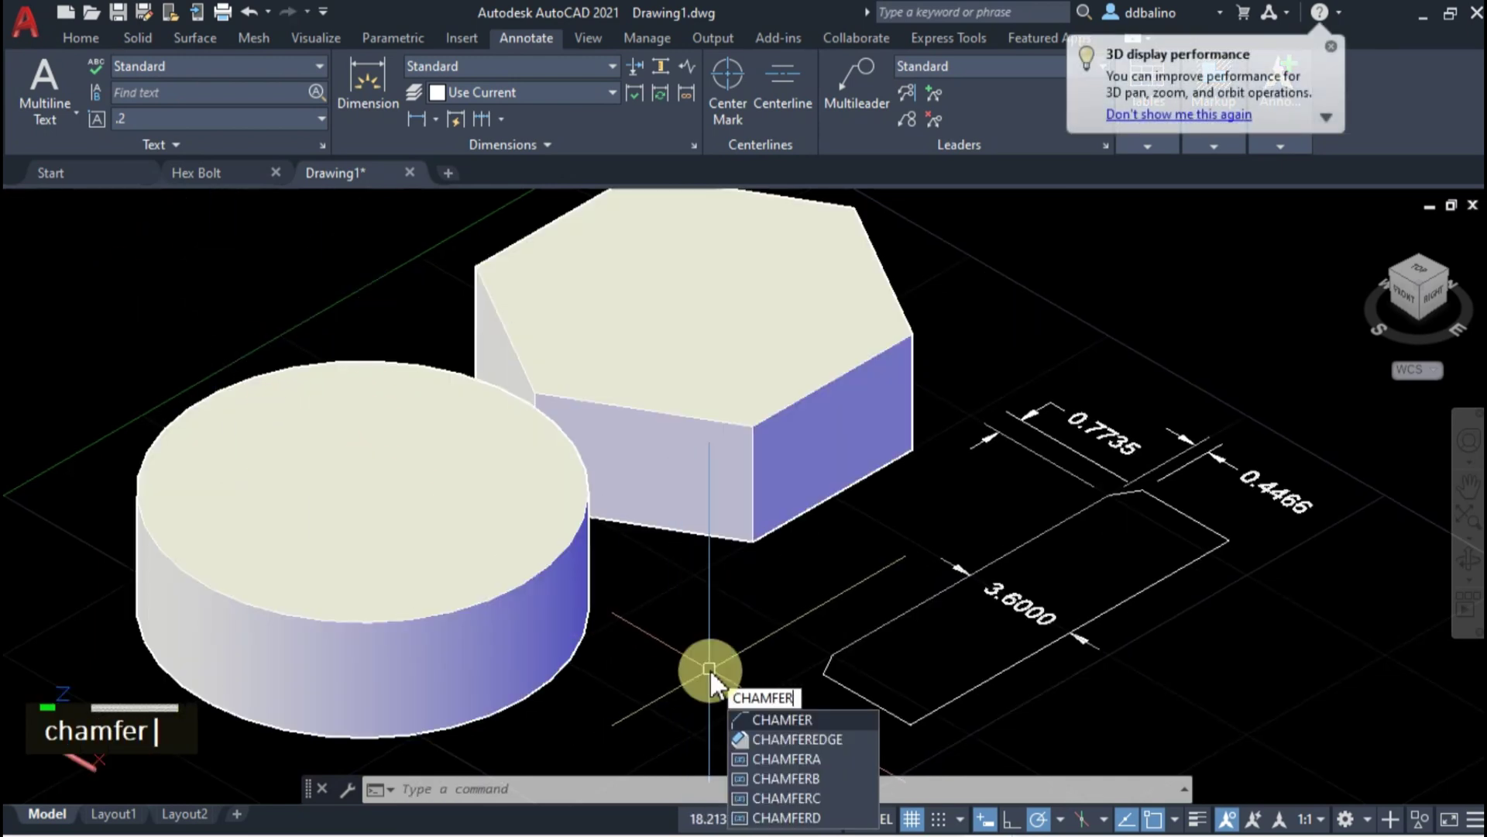
left_click(818, 740)
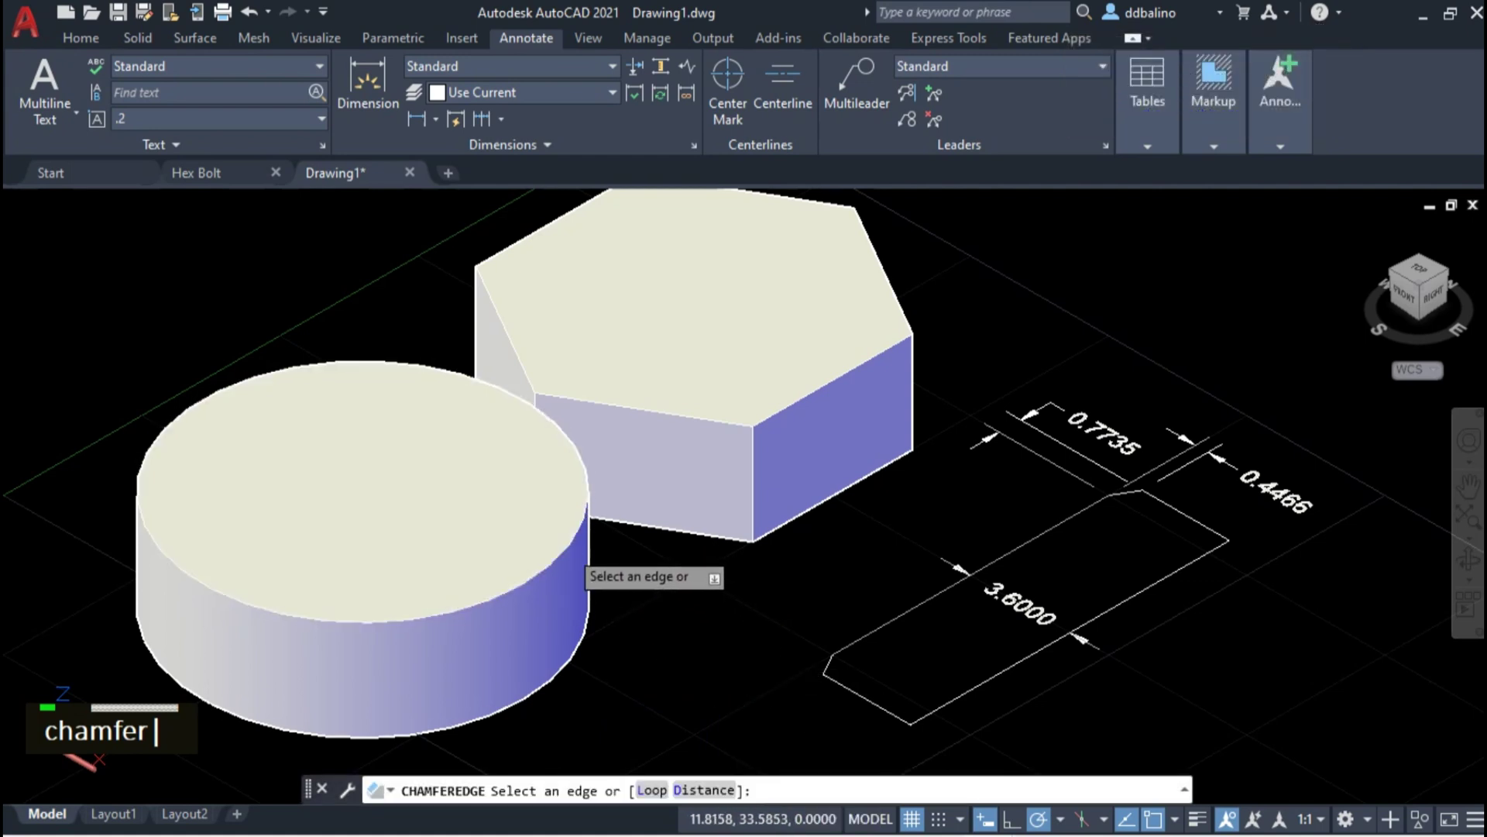
left_click(571, 549)
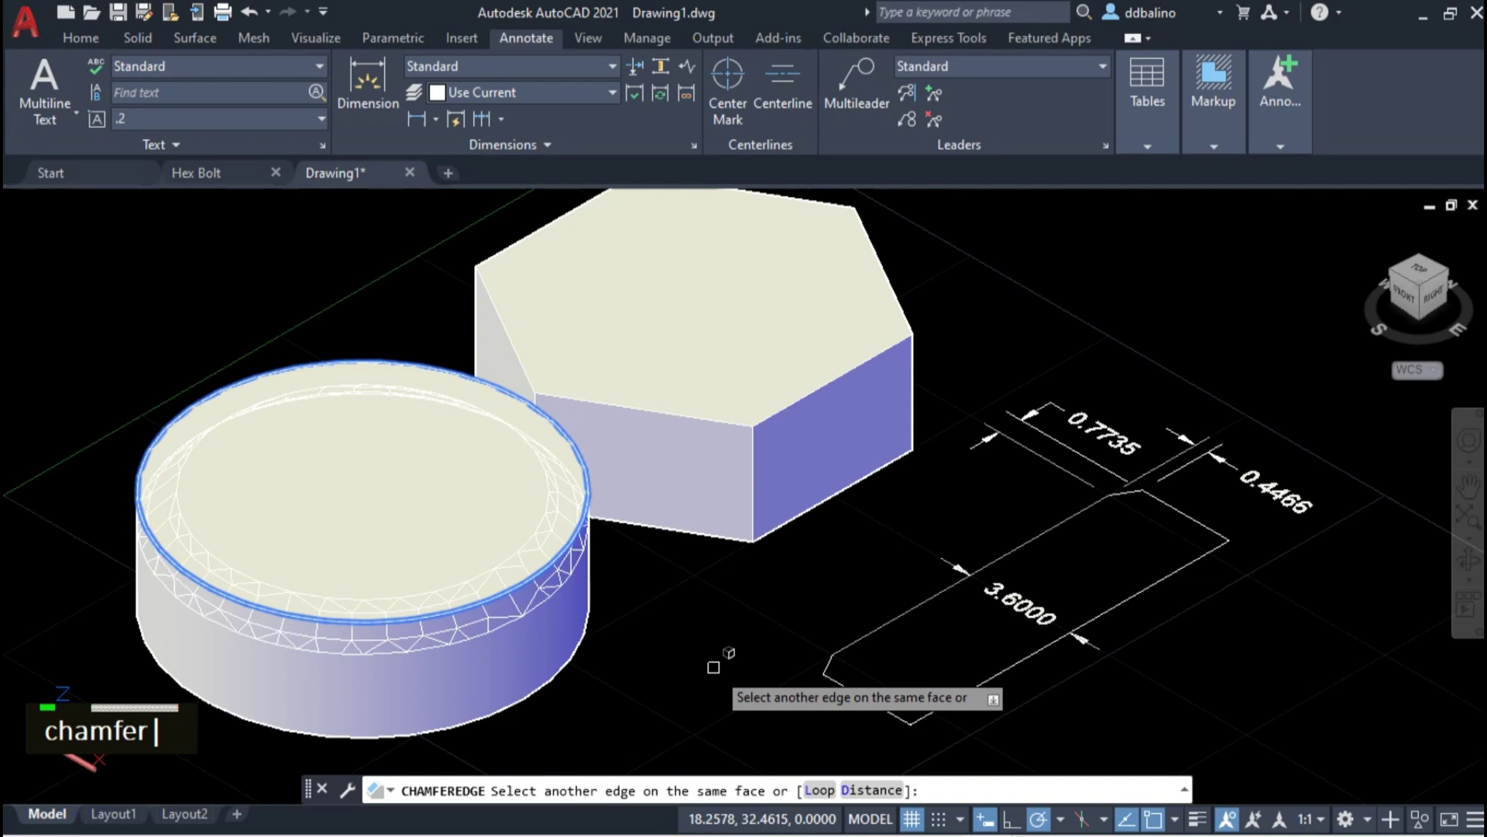
type("d")
key("Return")
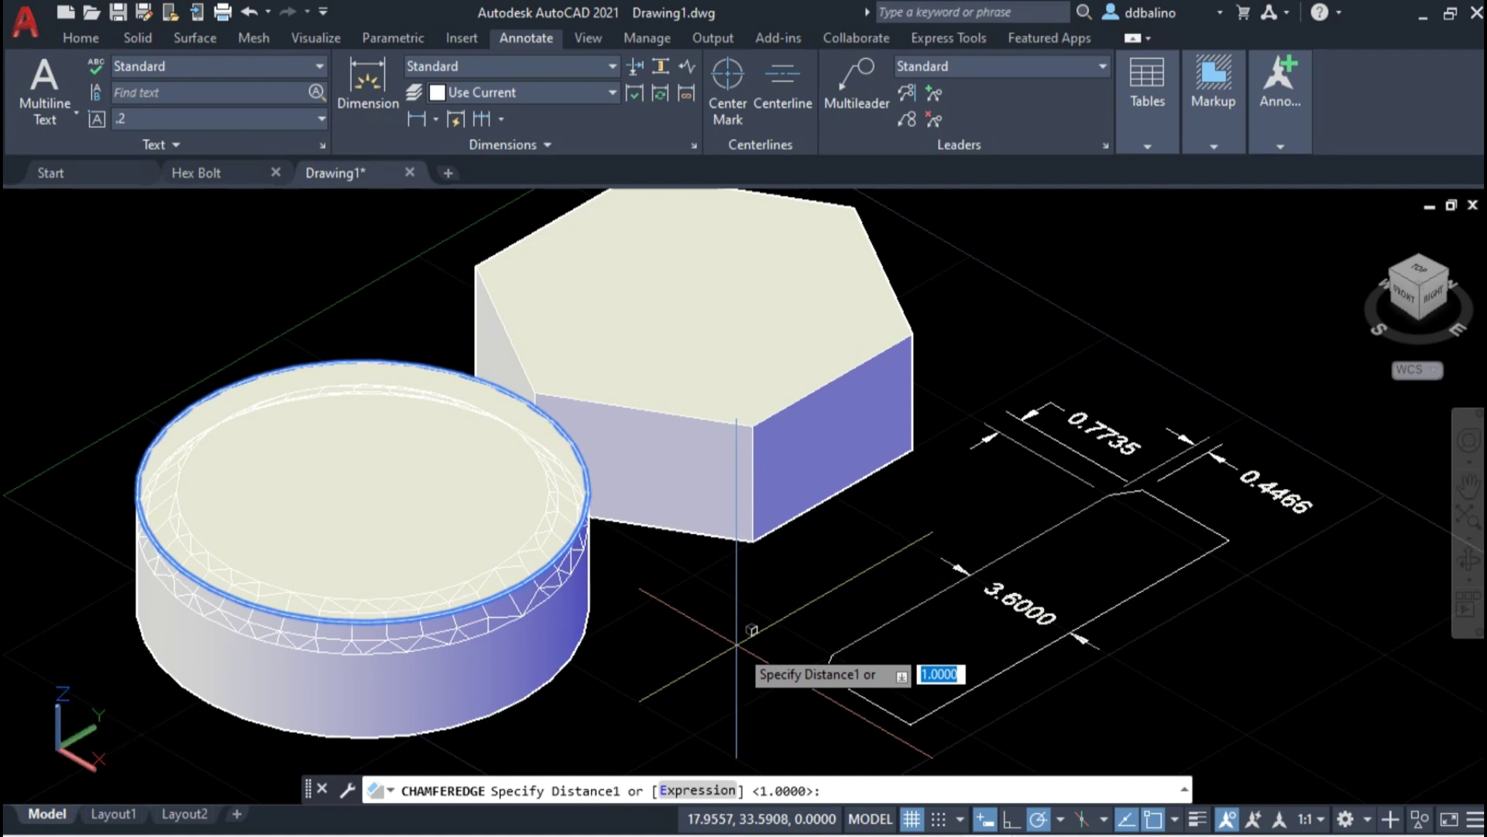
type("0.44")
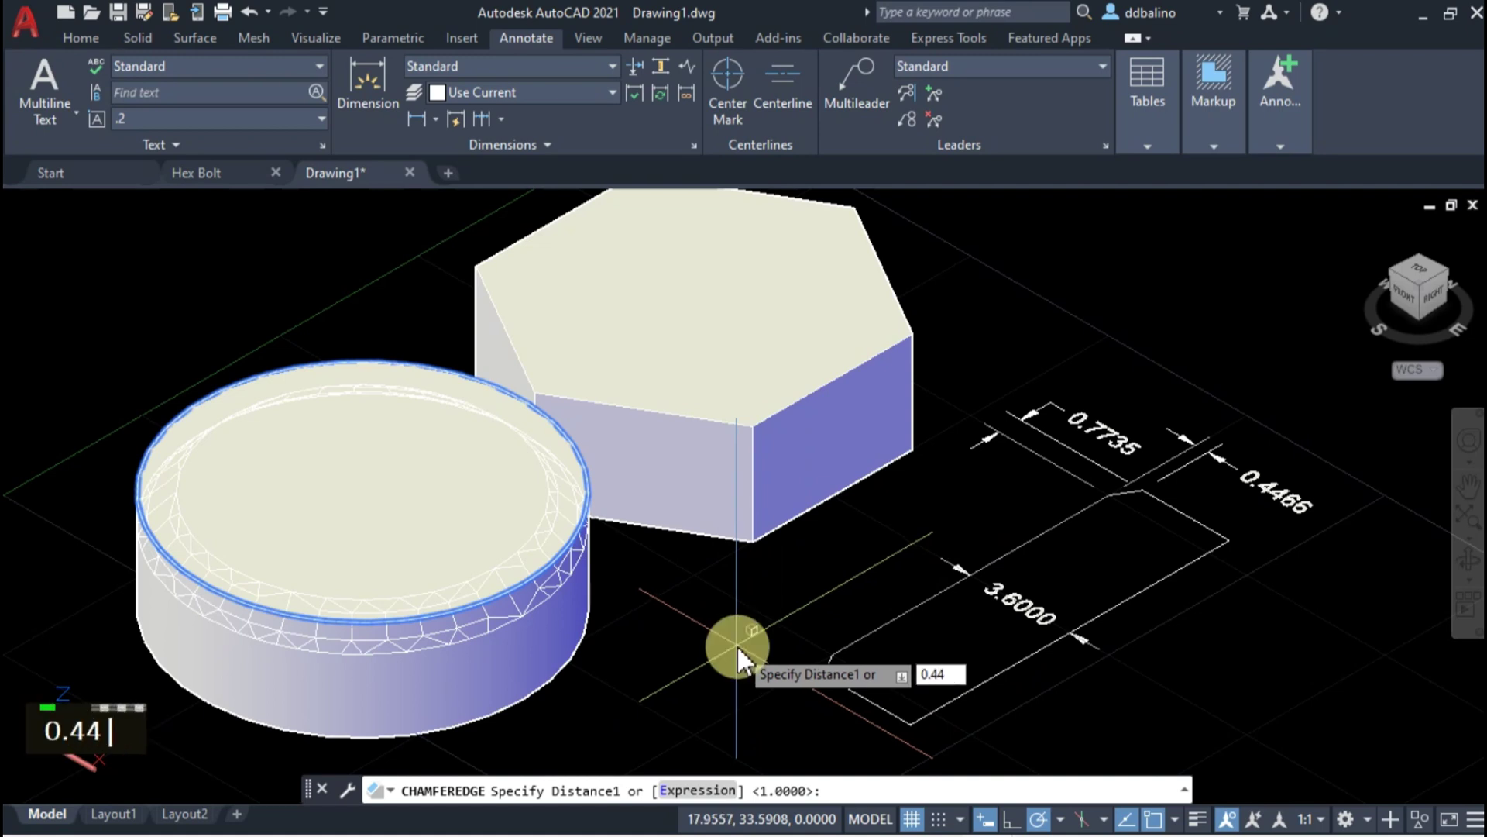
type("66")
key("Return")
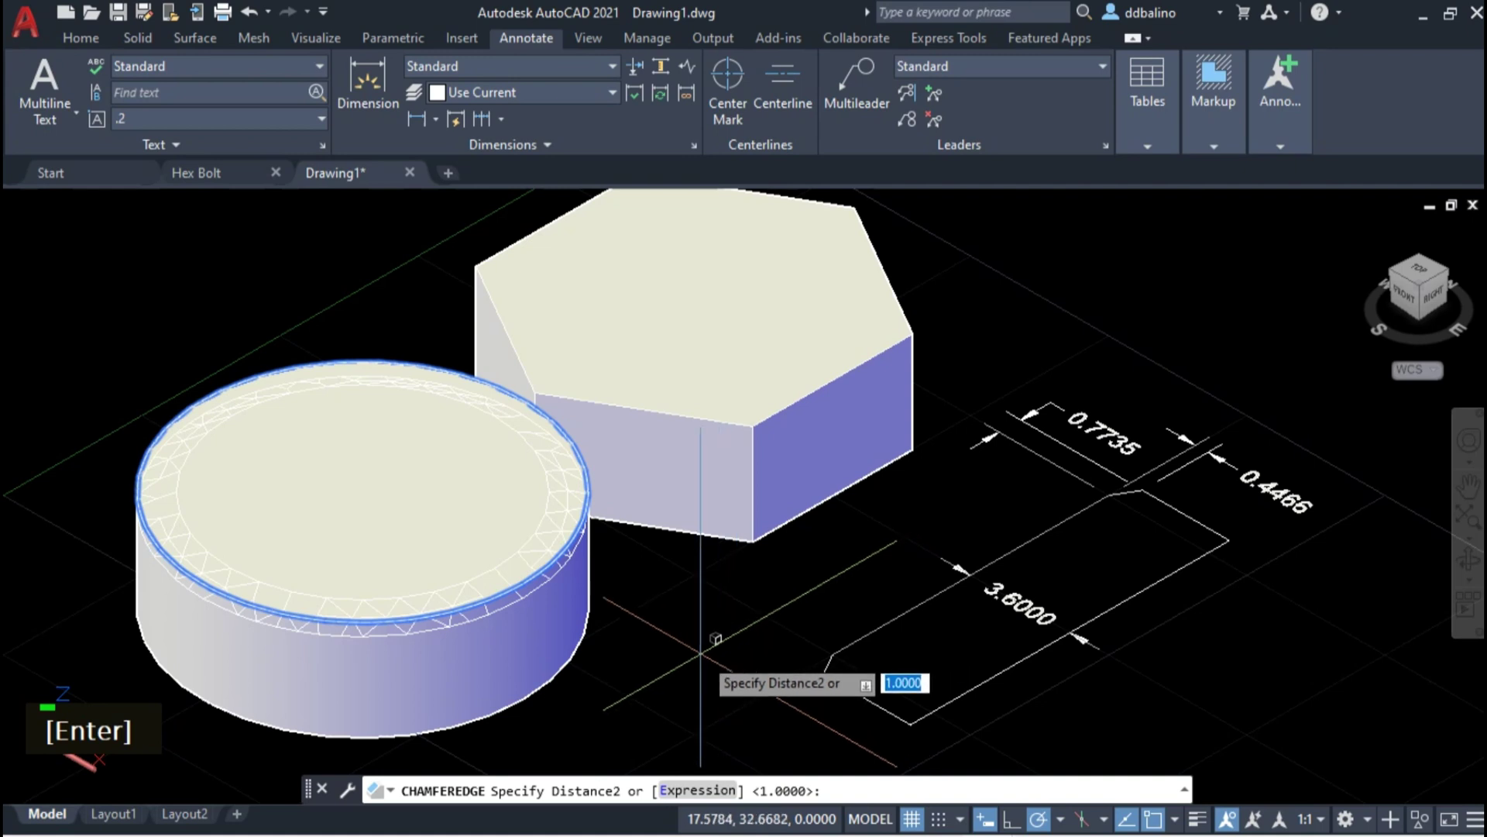
type("0.7735")
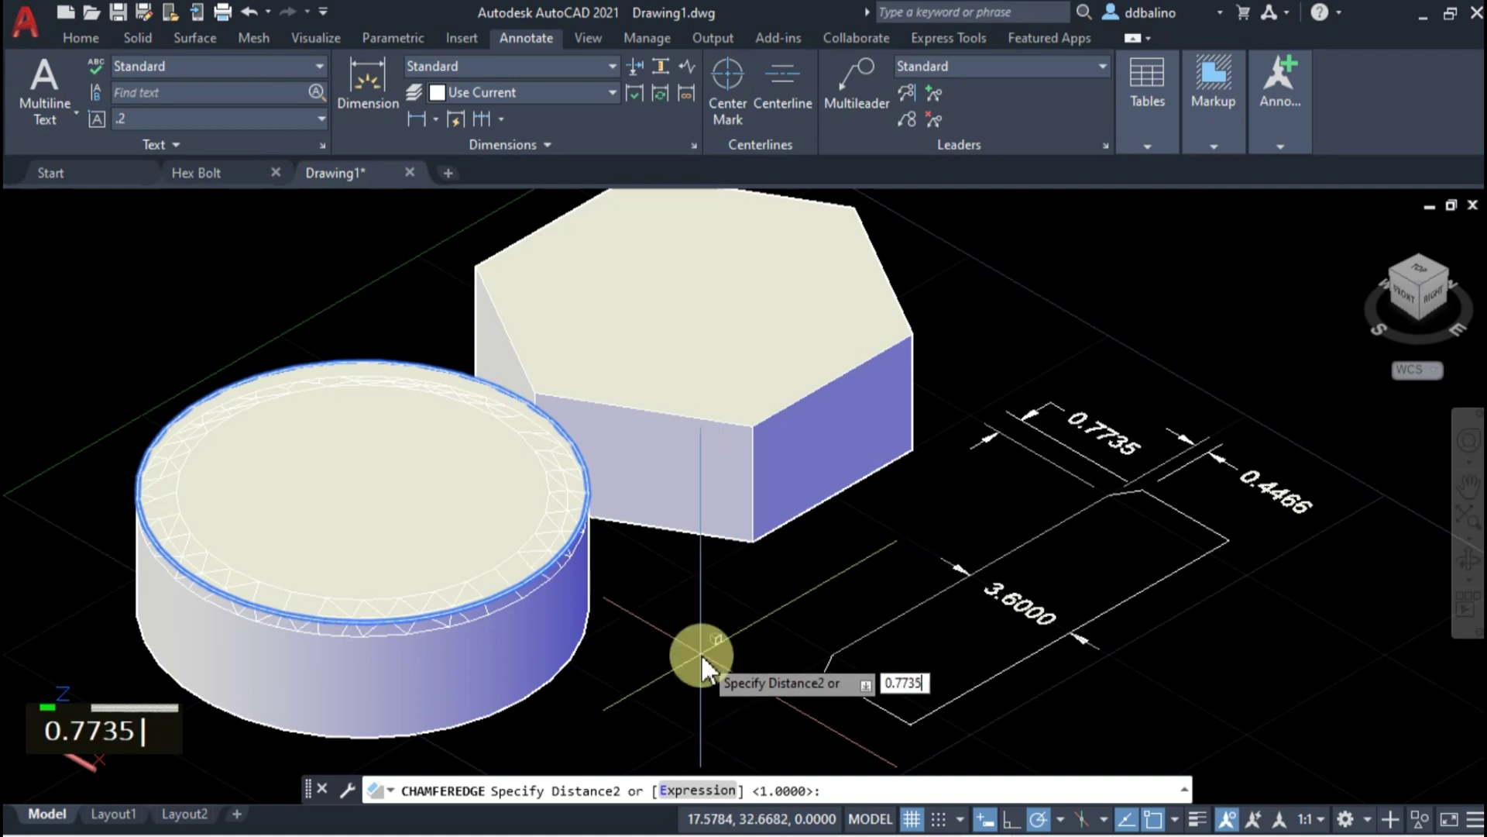
key("Return")
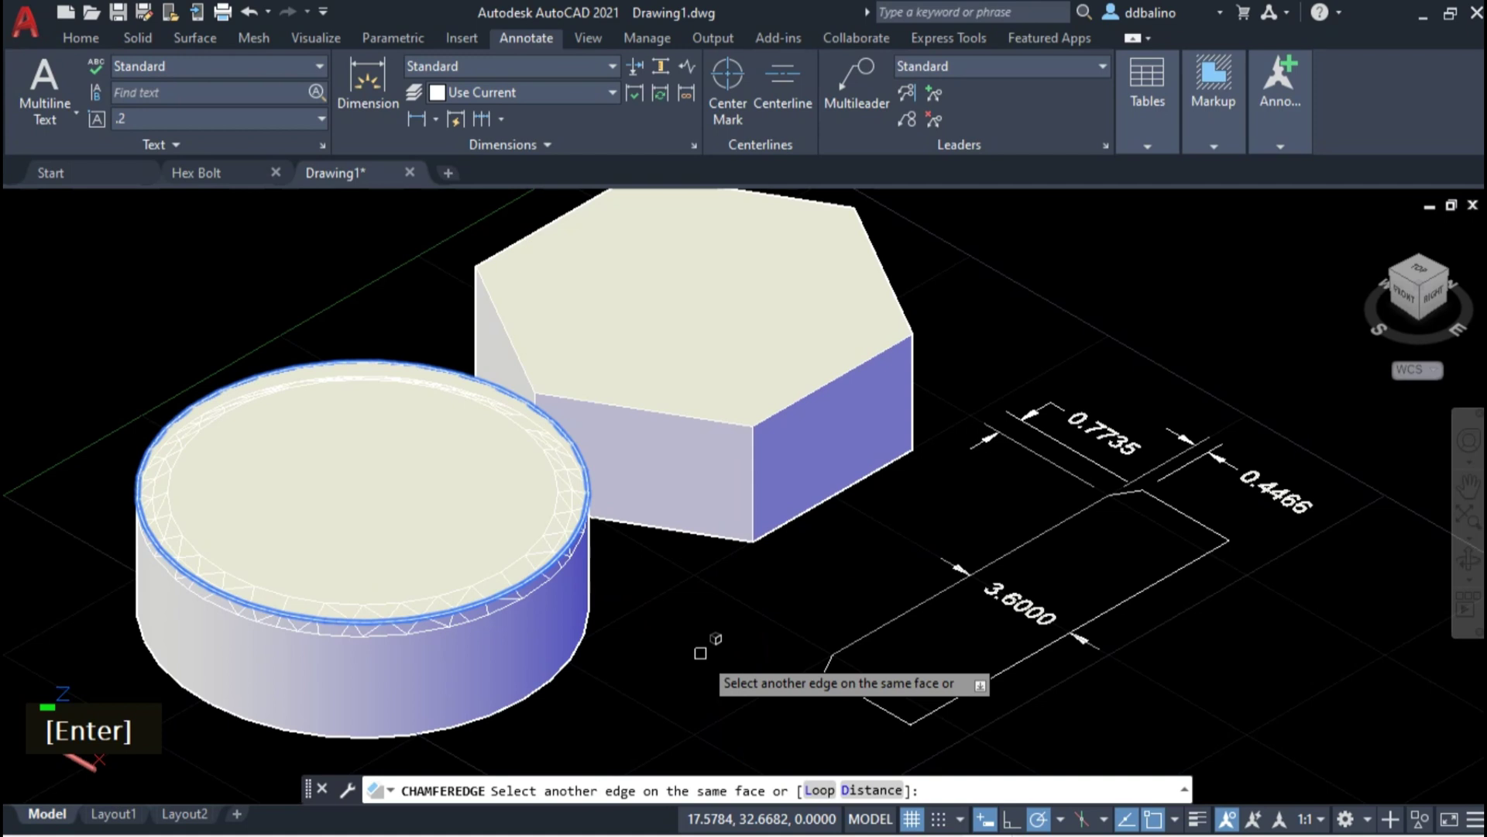
key("Return")
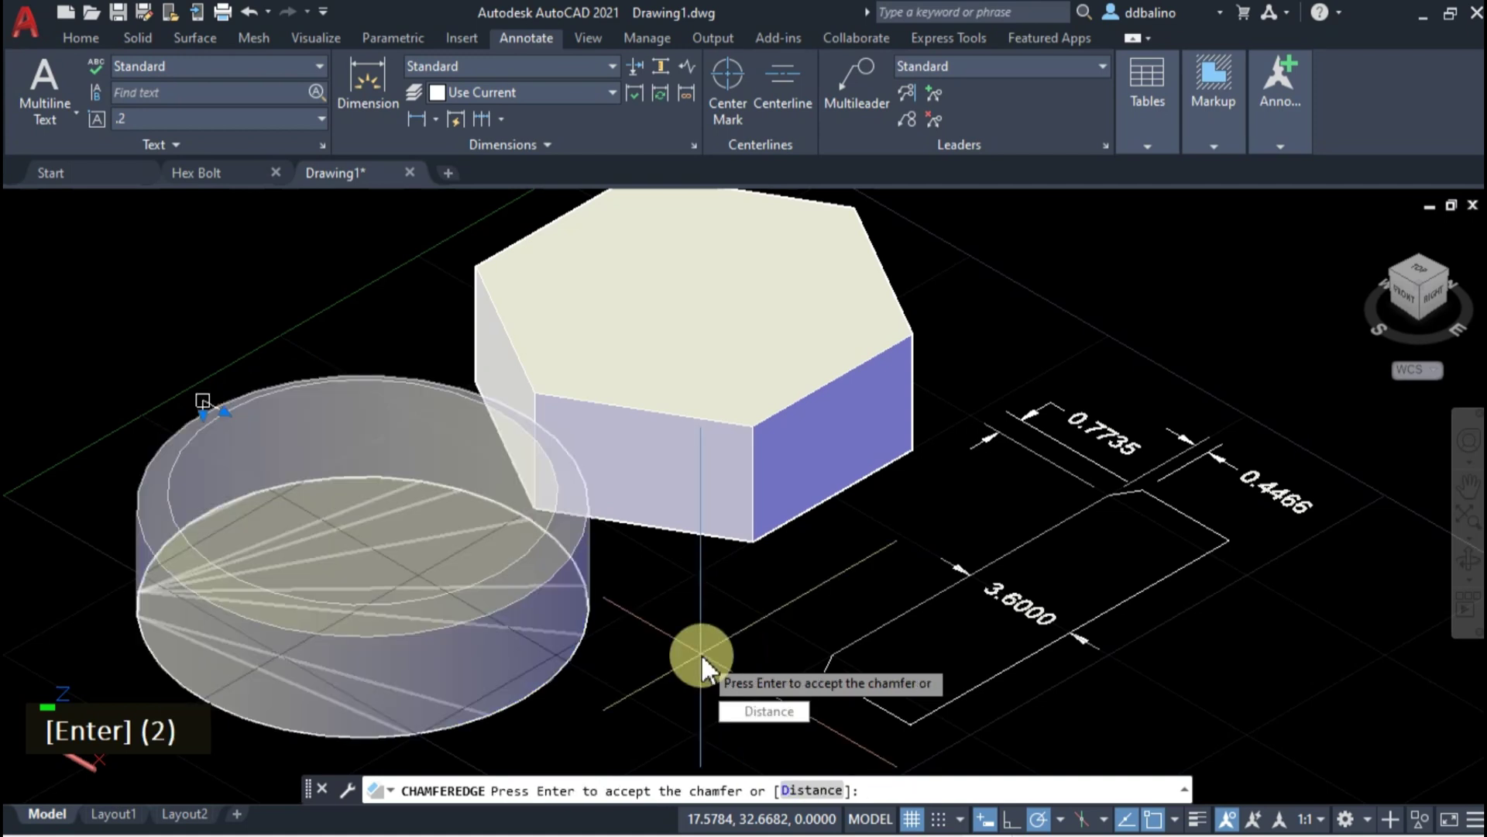
key("Return")
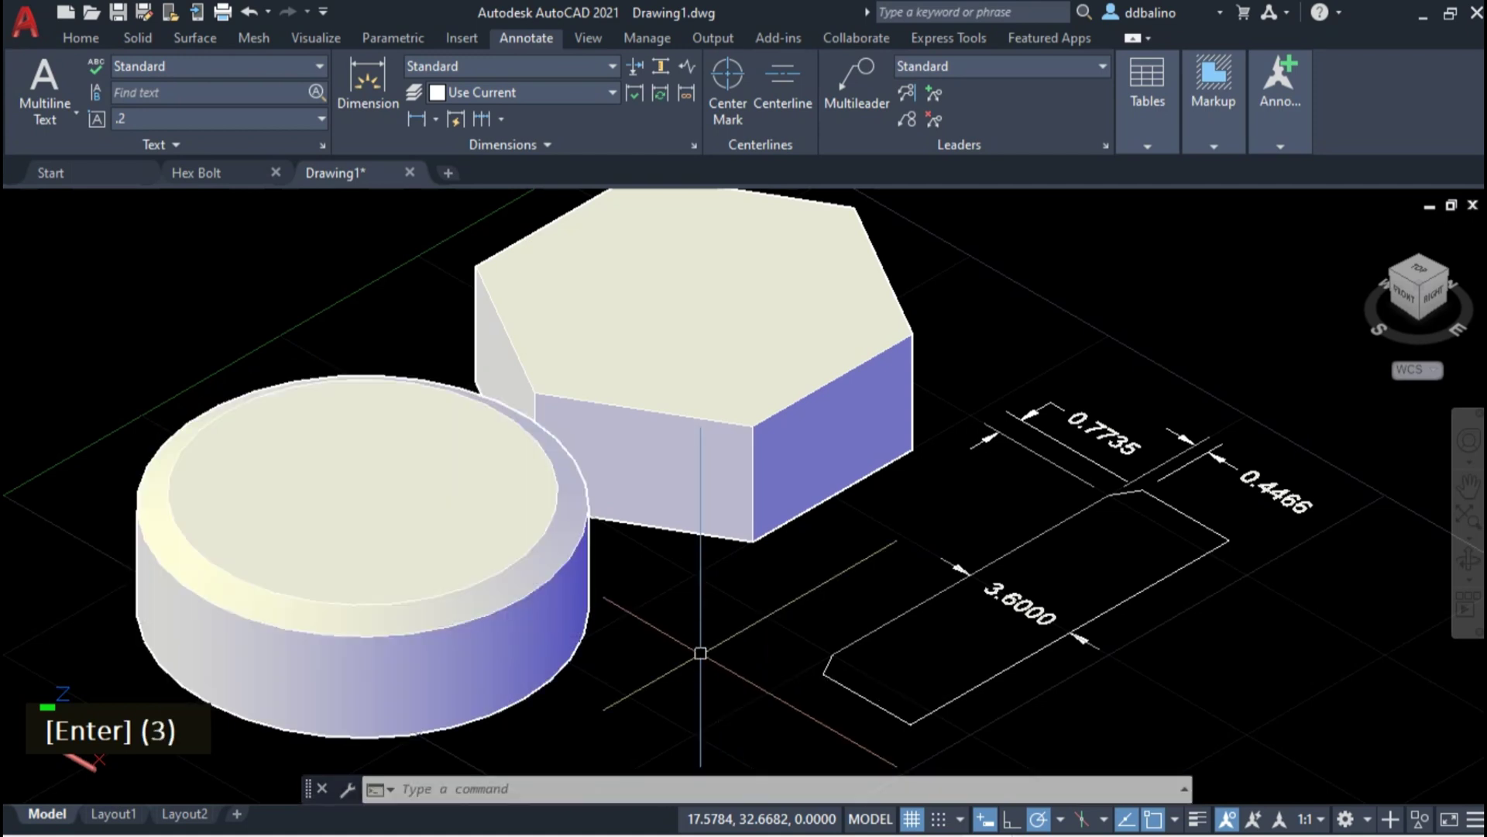
- Move the chamfered cylinder 12 units along the positive Y direction onto the hexagonal prism, and delete the leftover circle
scroll(711, 644, "down", 3)
left_click(573, 693)
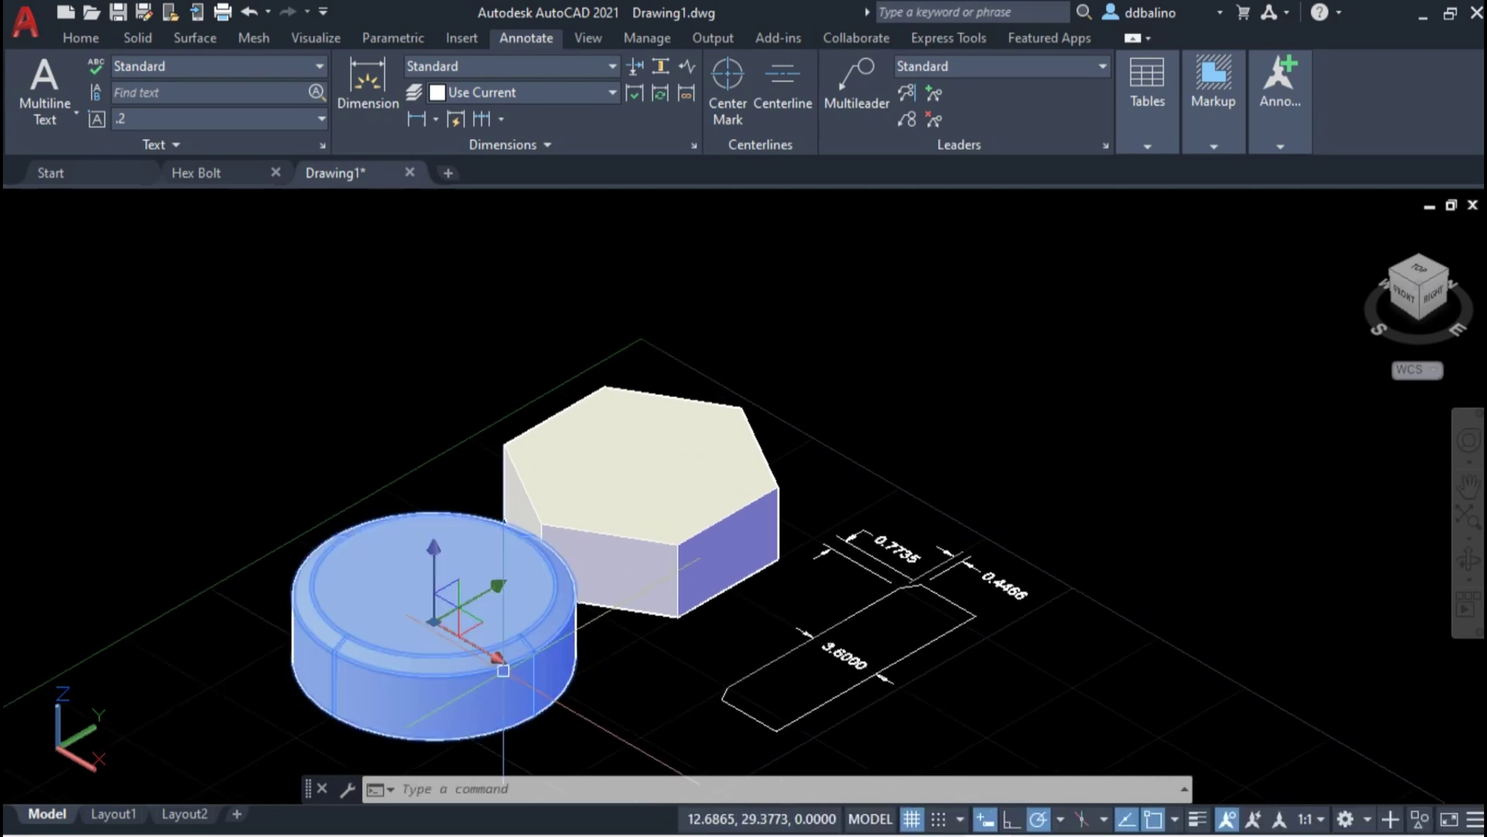
type("m")
key("space")
left_click(921, 446)
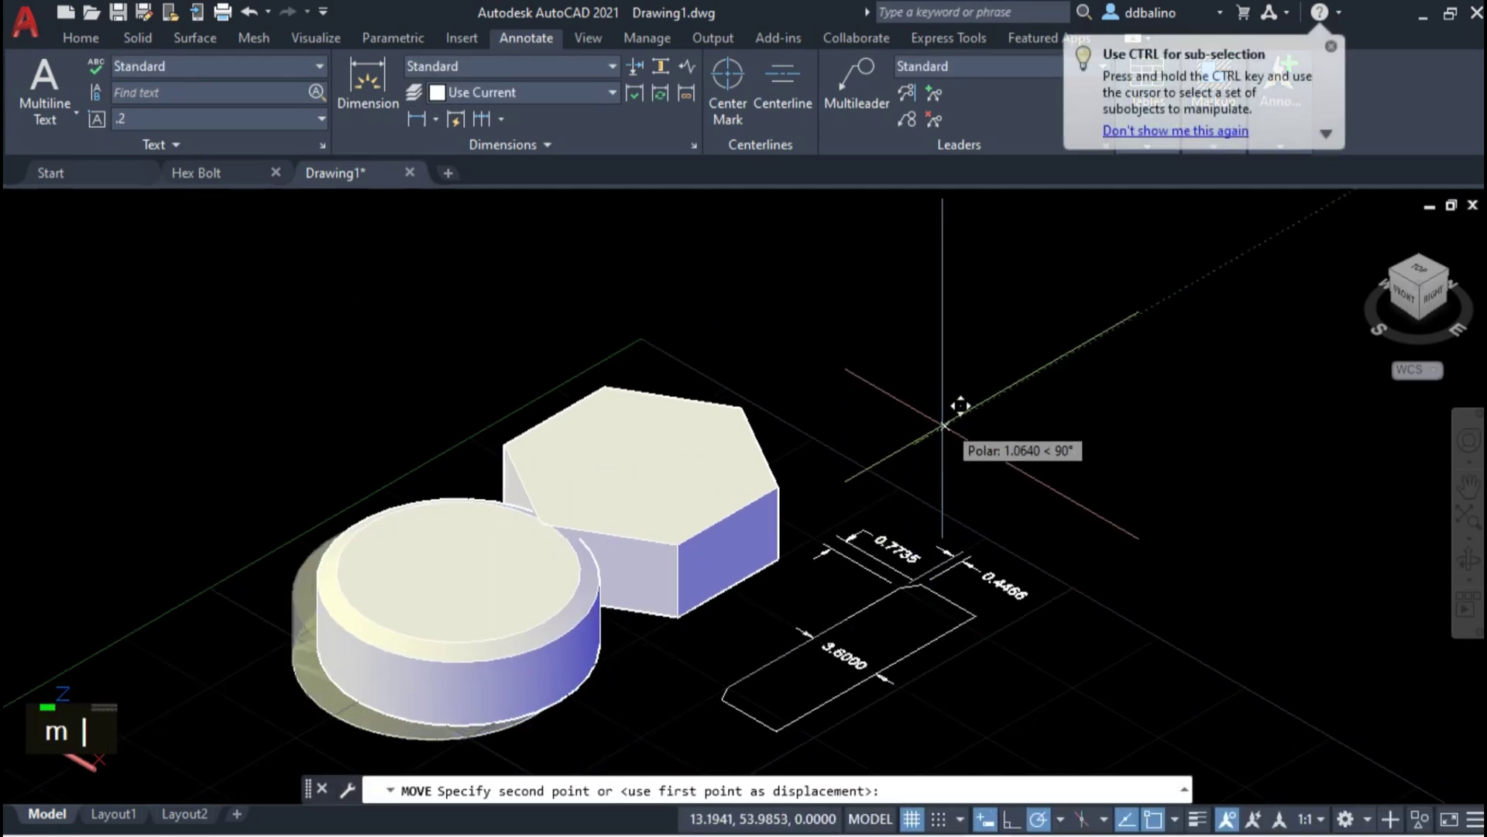
type("12")
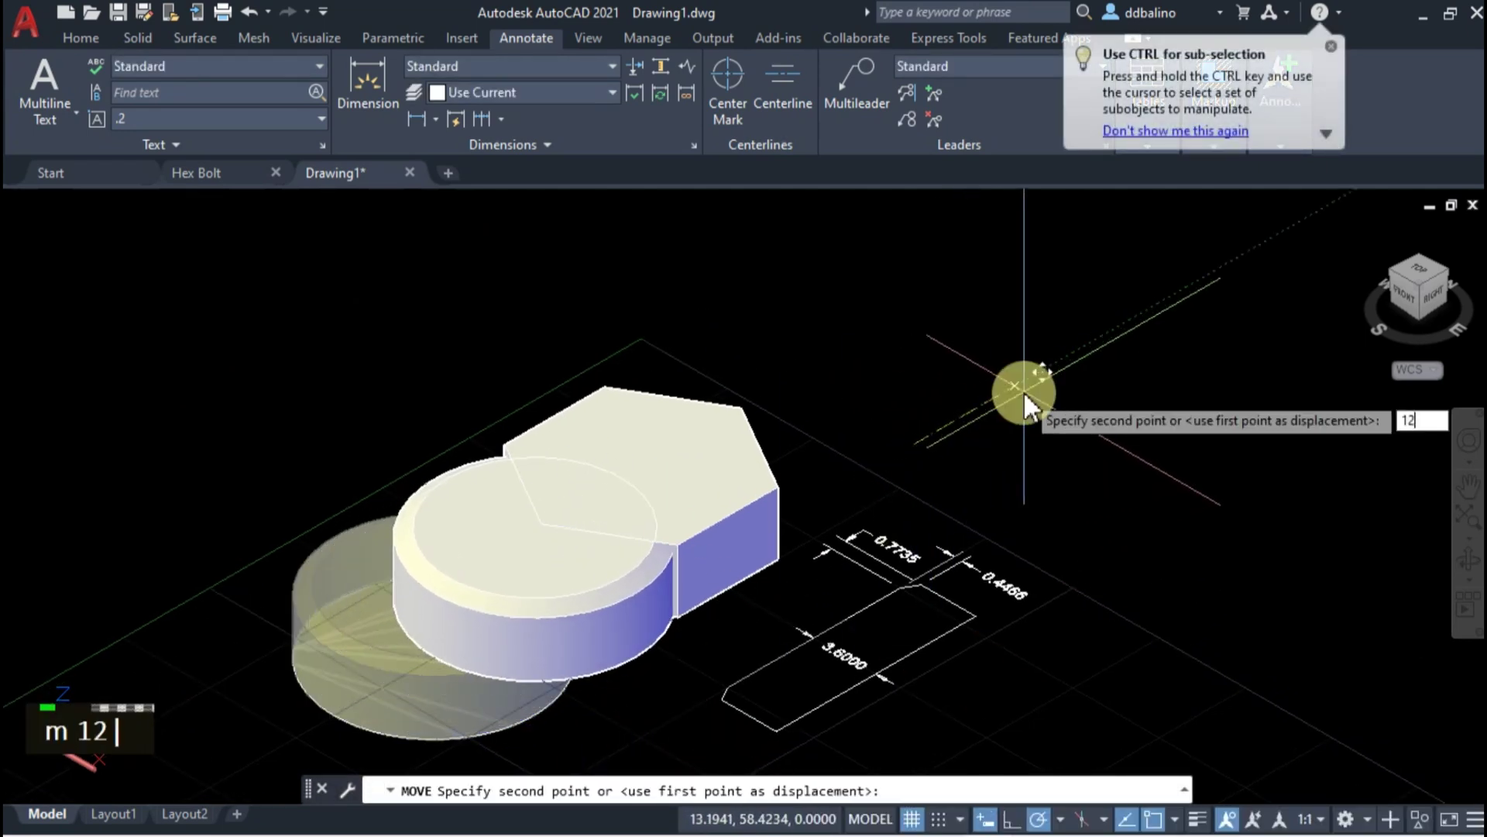
key("Return")
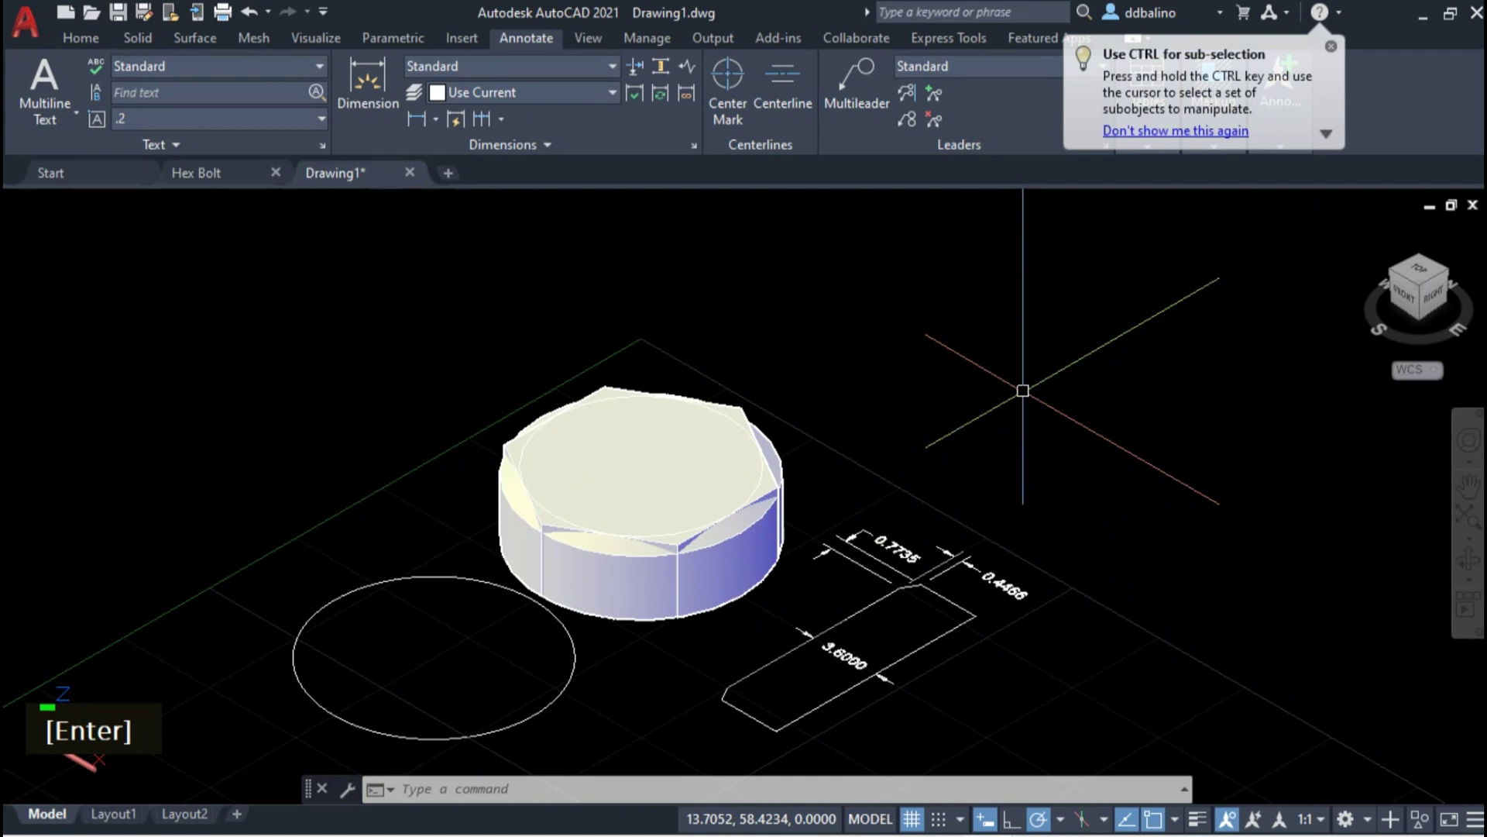
left_click(533, 714)
key("Delete")
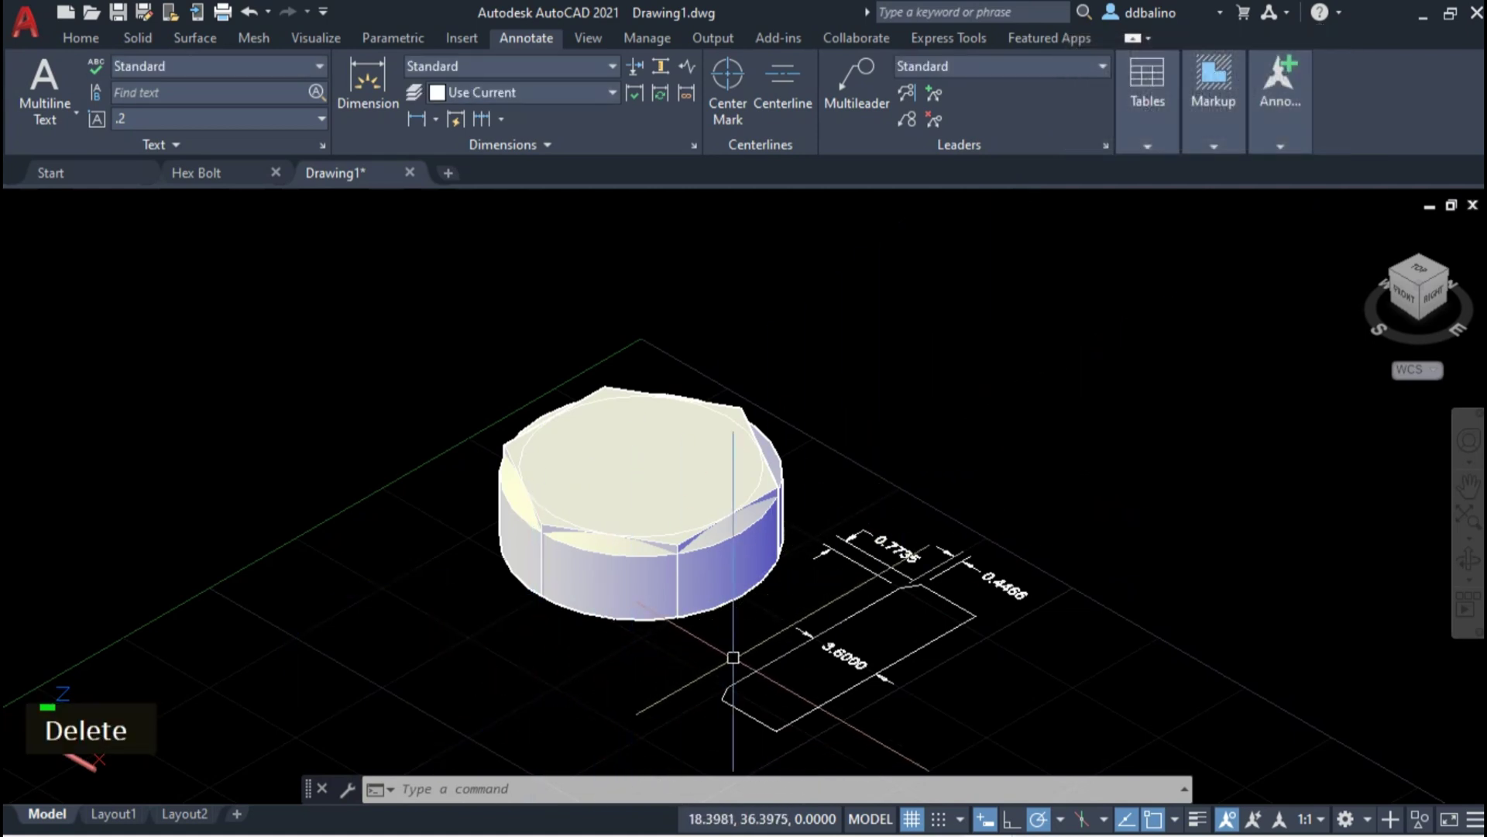
- Intersect the hexagonal prism with the chamfered cylinder to form the bolt head solid
scroll(723, 643, "up", 2)
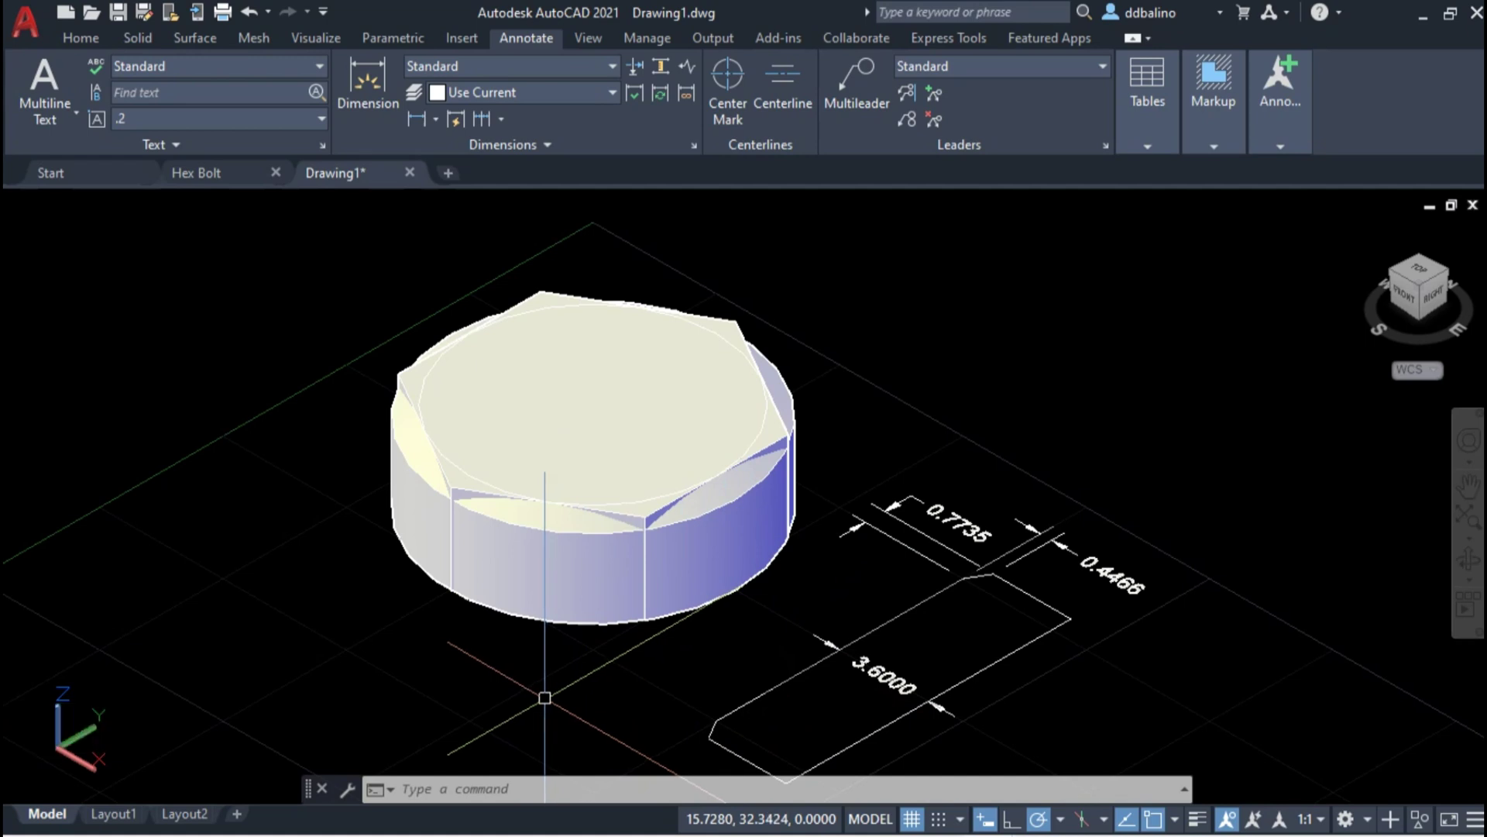
scroll(544, 697, "up", 2)
middle_click_drag(681, 635, 731, 733)
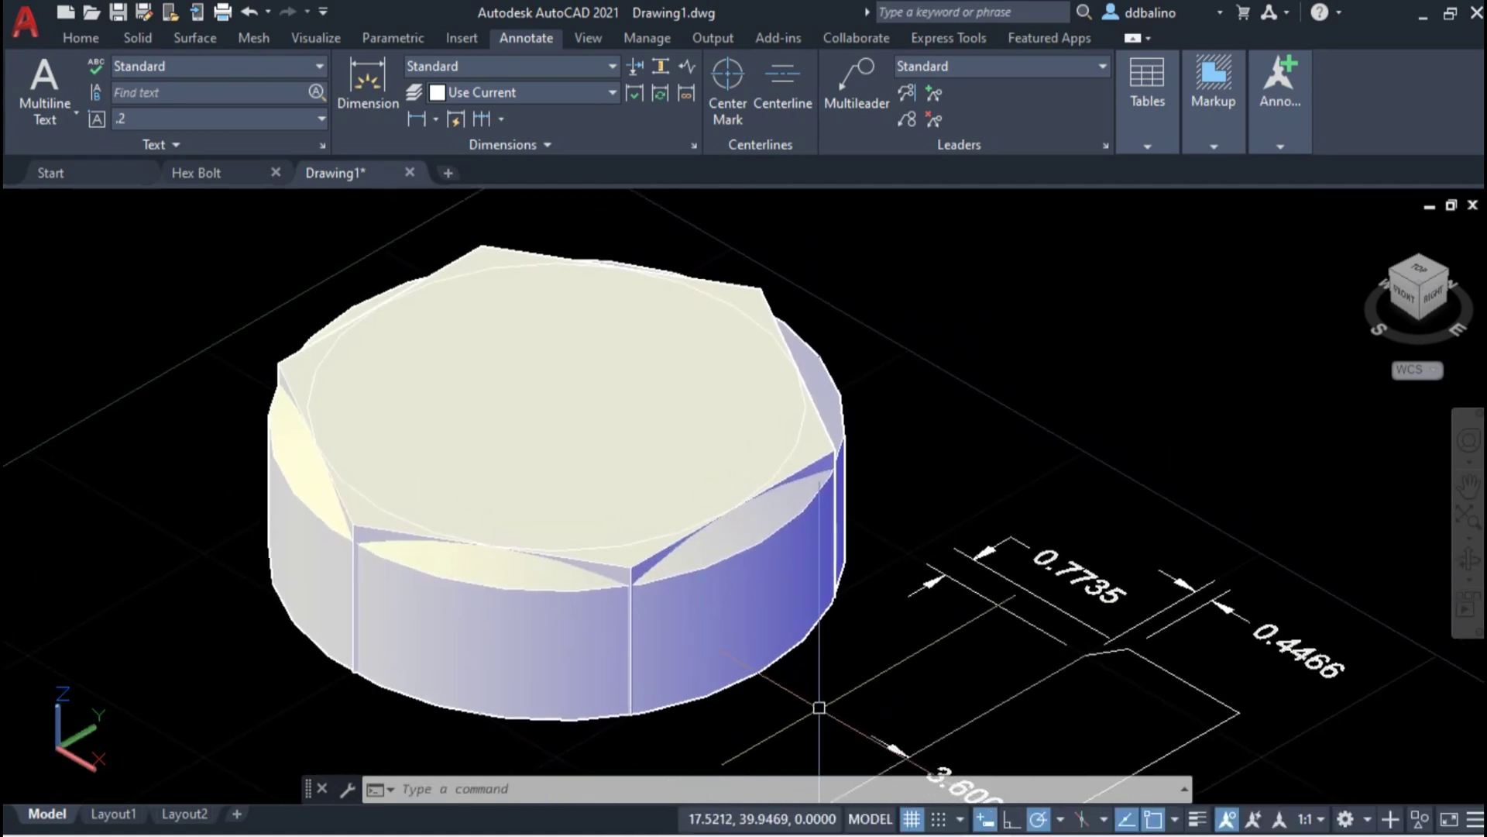
type("ter")
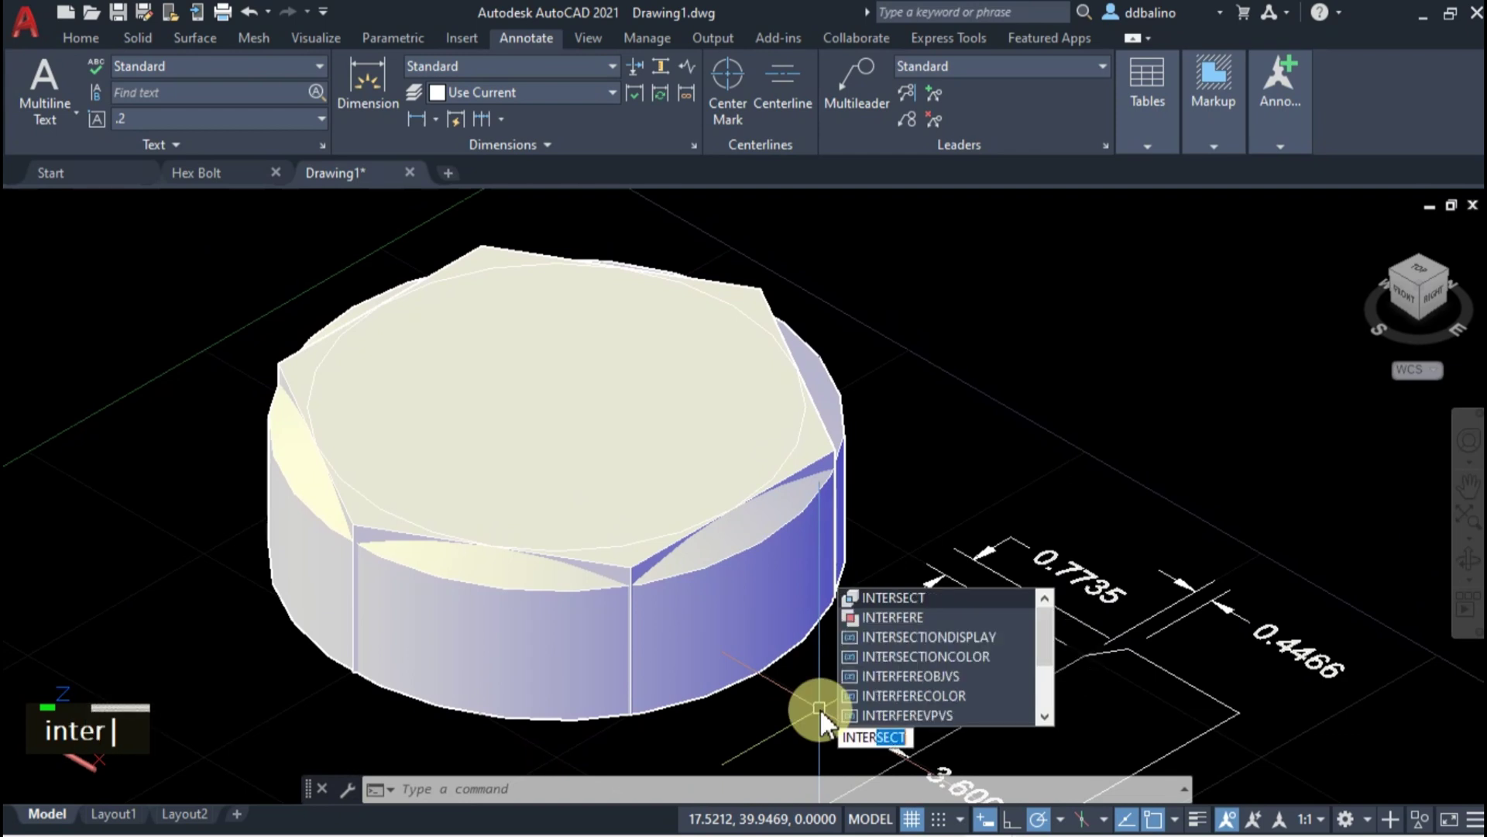
left_click(917, 597)
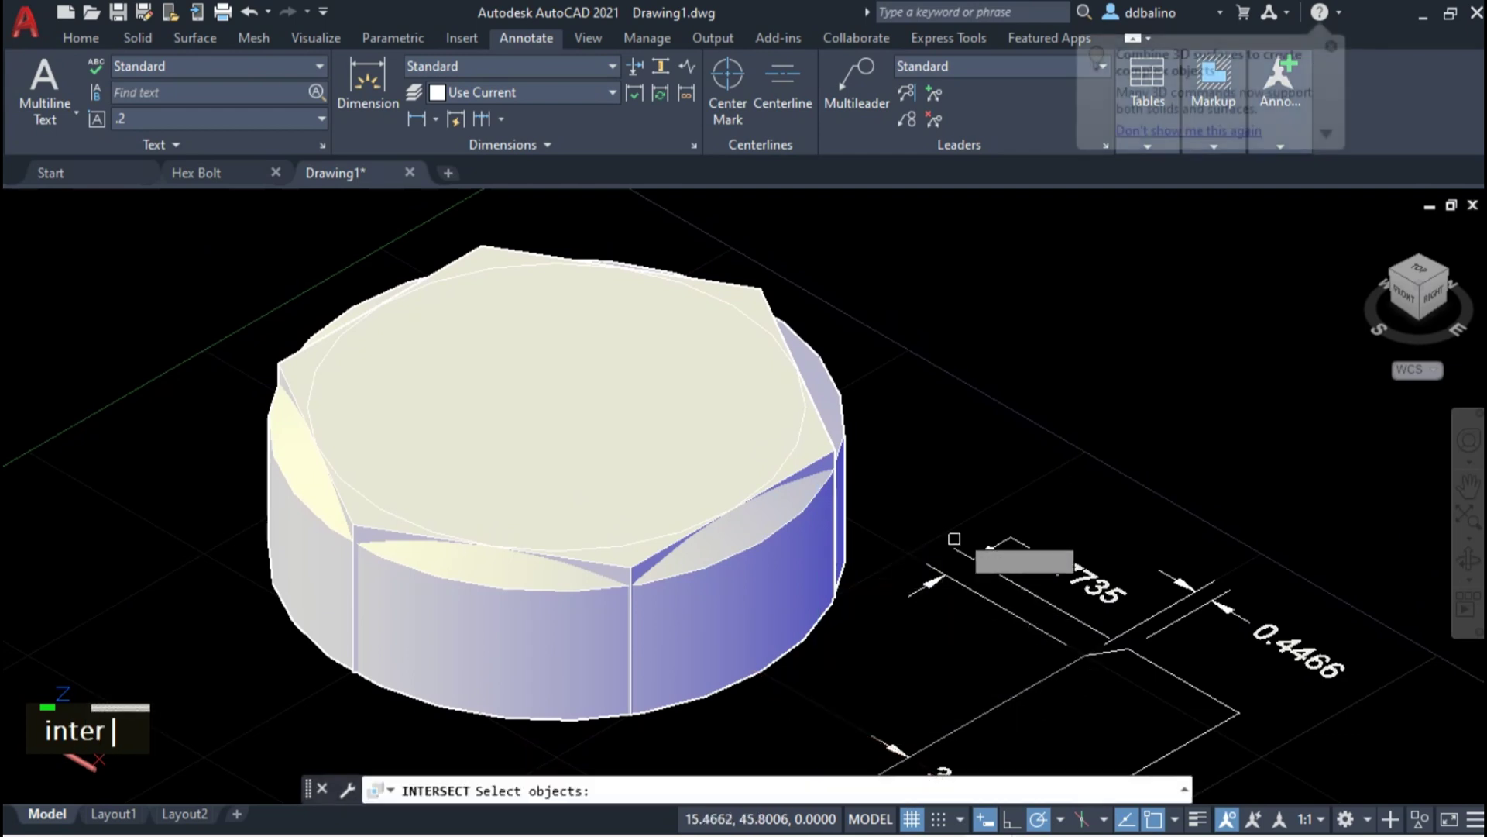
left_click(829, 459)
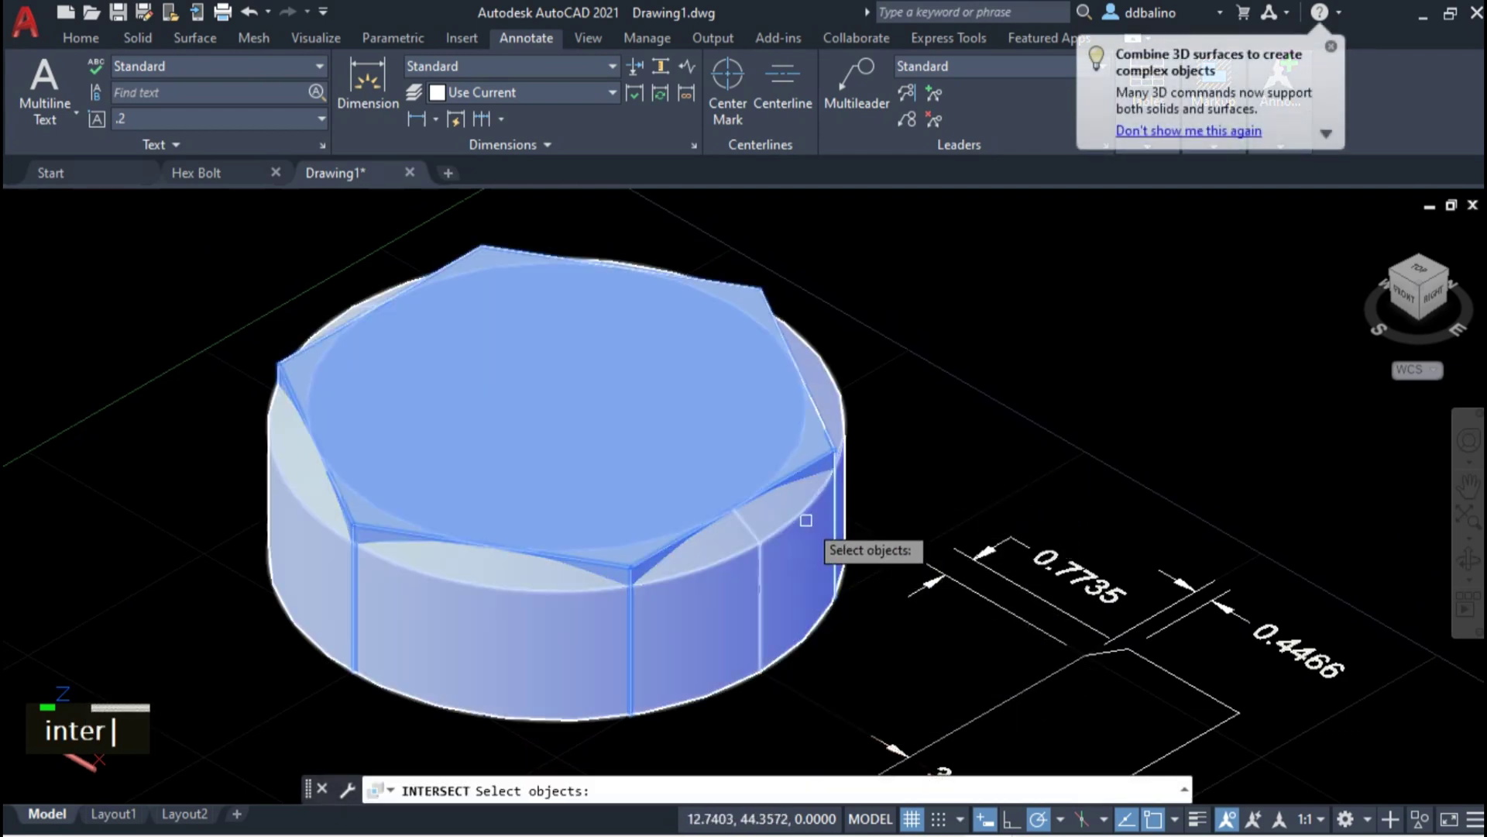
left_click(805, 520)
key("Return")
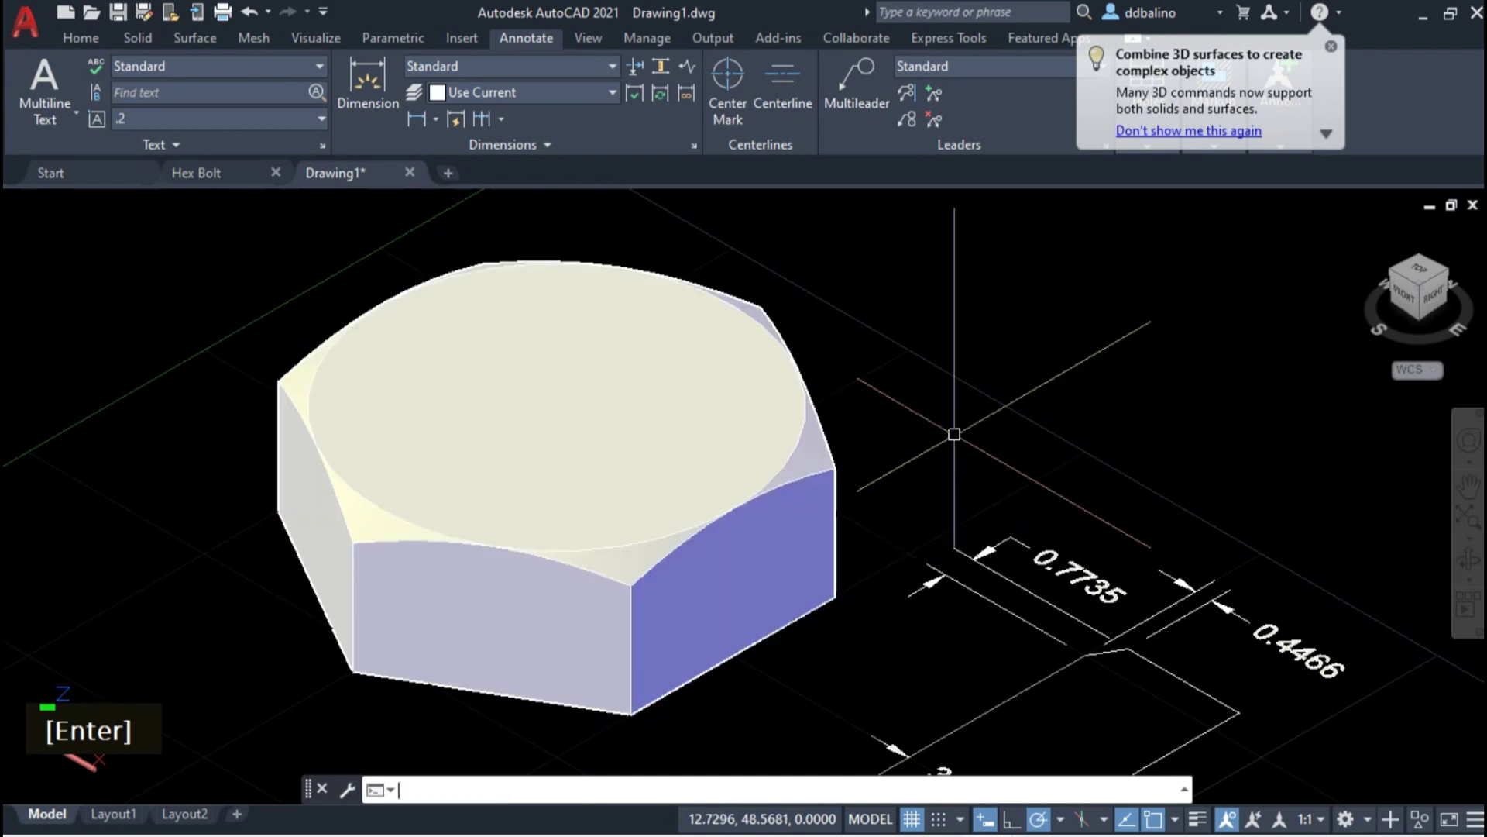
- Switch to the Top view and delete the 2D side profile of the head together with its dimensions
scroll(954, 434, "down", 5)
middle_click_drag(1158, 521, 1085, 522)
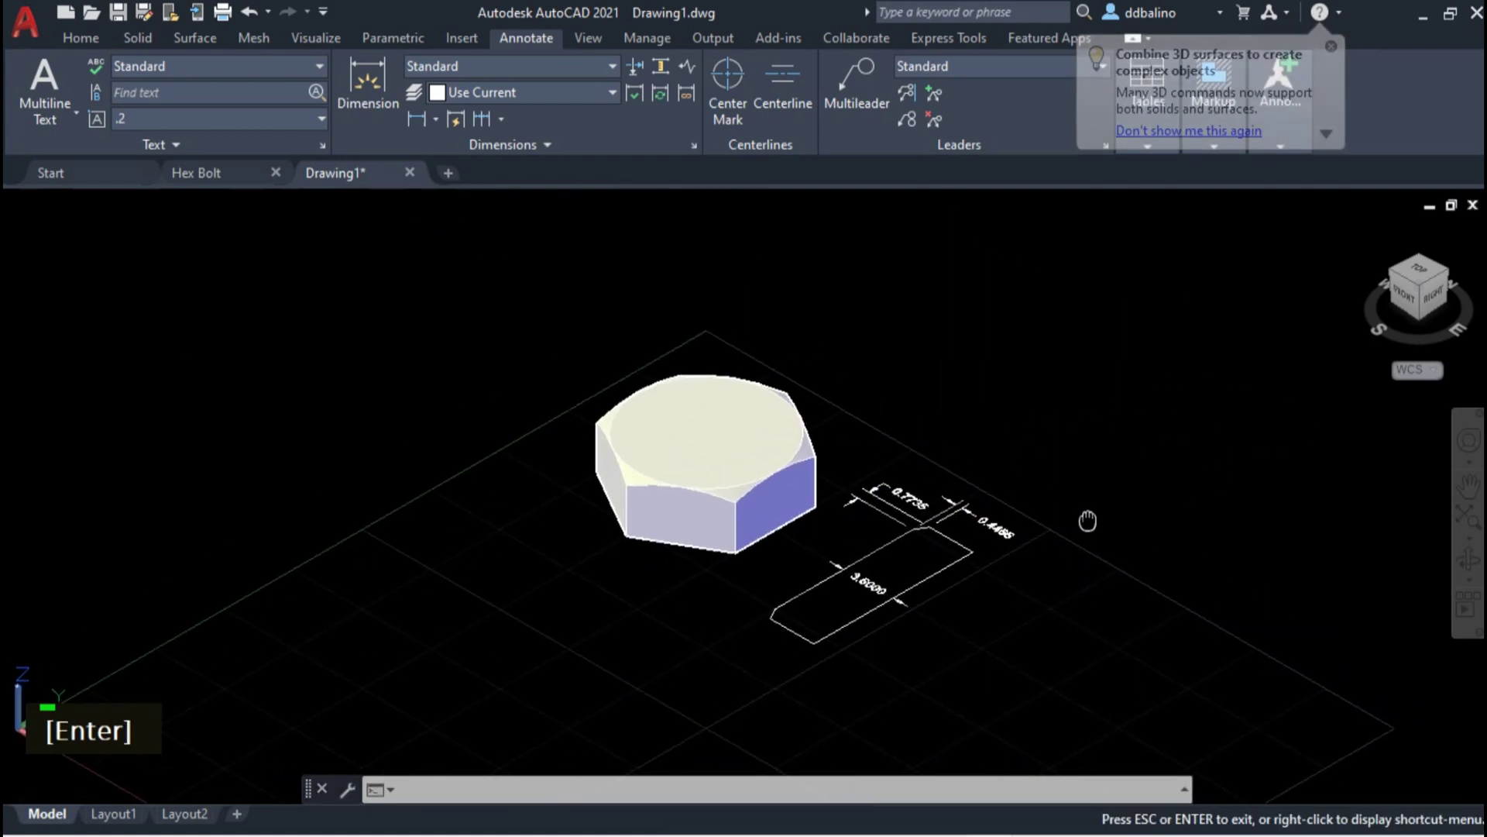
scroll(873, 459, "up", 2)
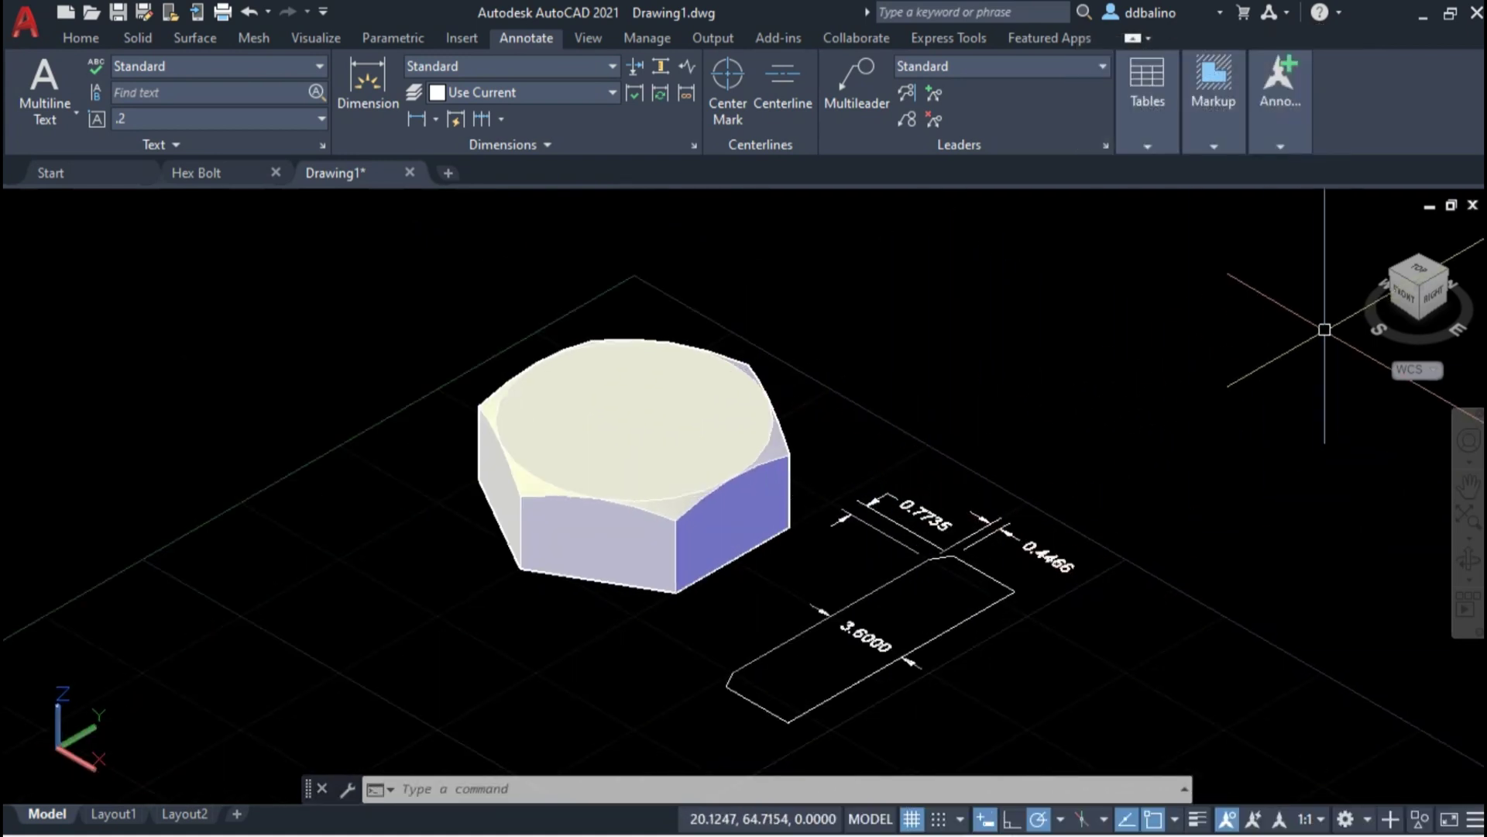
left_click(1416, 273)
left_click(712, 230)
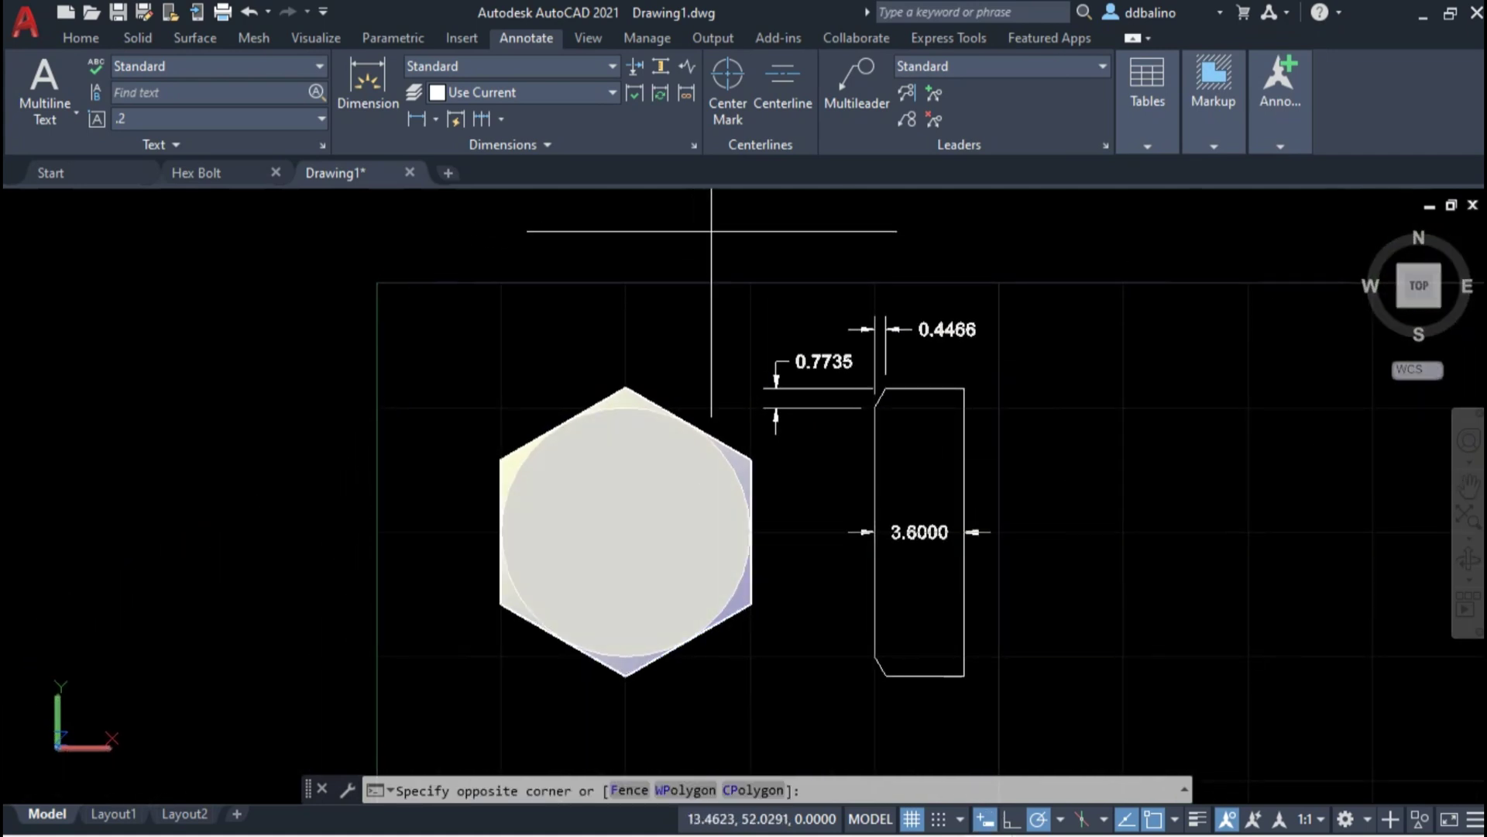
left_click(1073, 705)
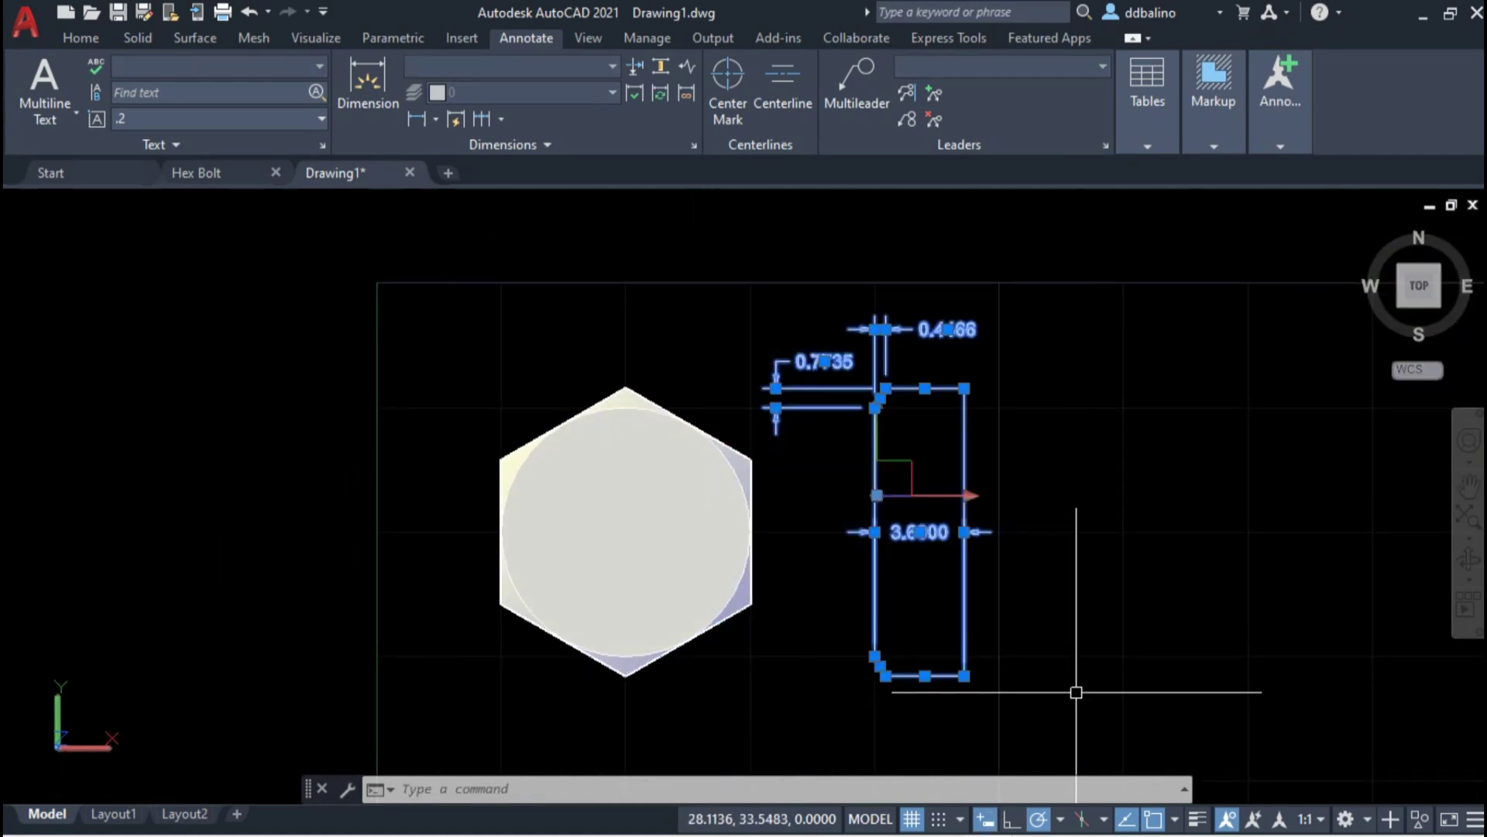
key("Delete")
- Move the bolt head solid 10 units along the positive X direction and delete the leftover hexagon outline
scroll(1033, 564, "down", 3)
mouse_move(1123, 592)
middle_mouse_down()
mouse_move(755, 448)
mouse_move(770, 398)
mouse_move(776, 425)
middle_mouse_up()
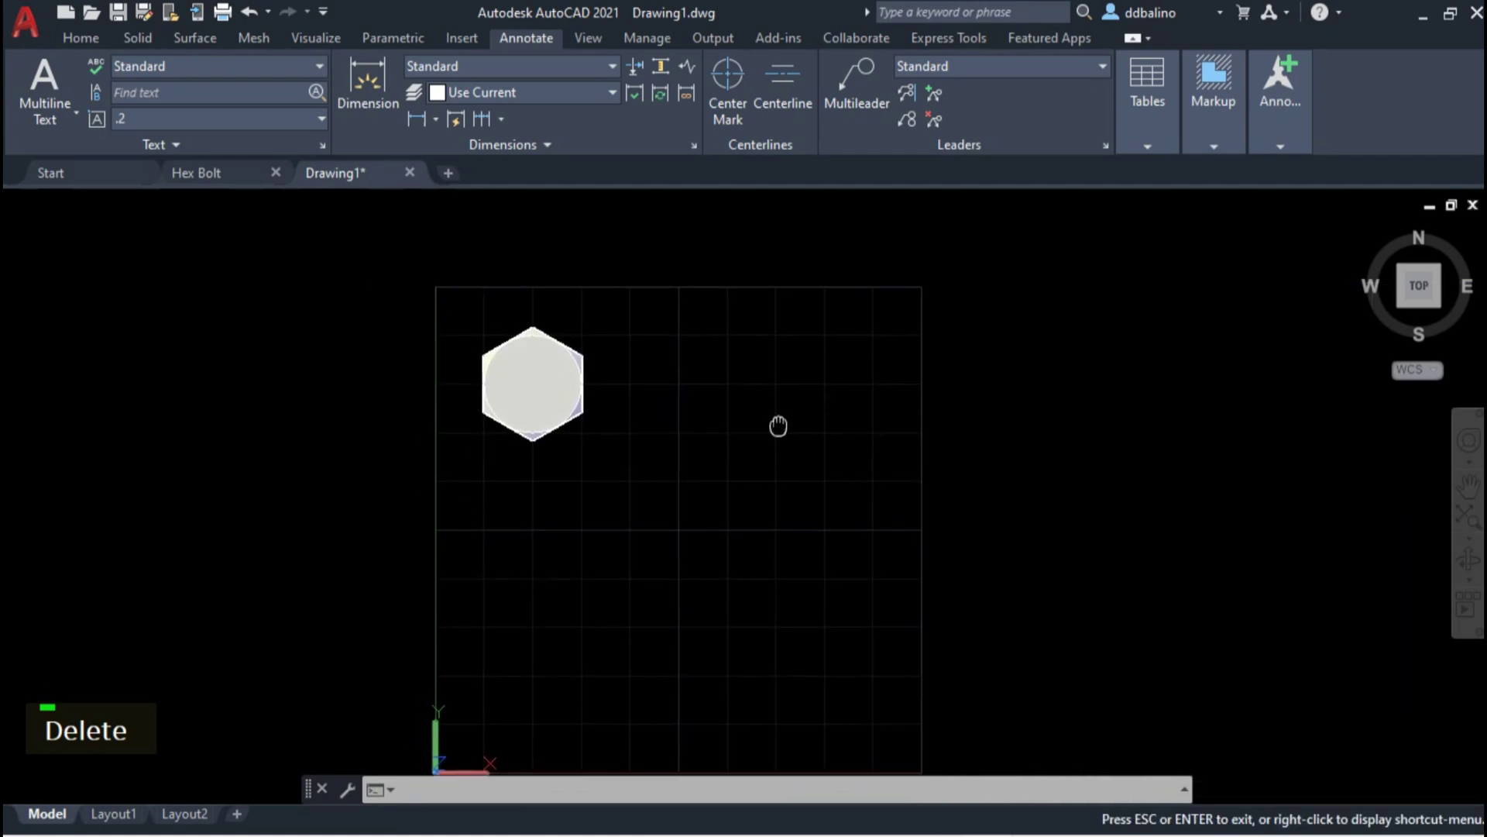
left_click(563, 389)
type("m")
key("Return")
left_click(660, 474)
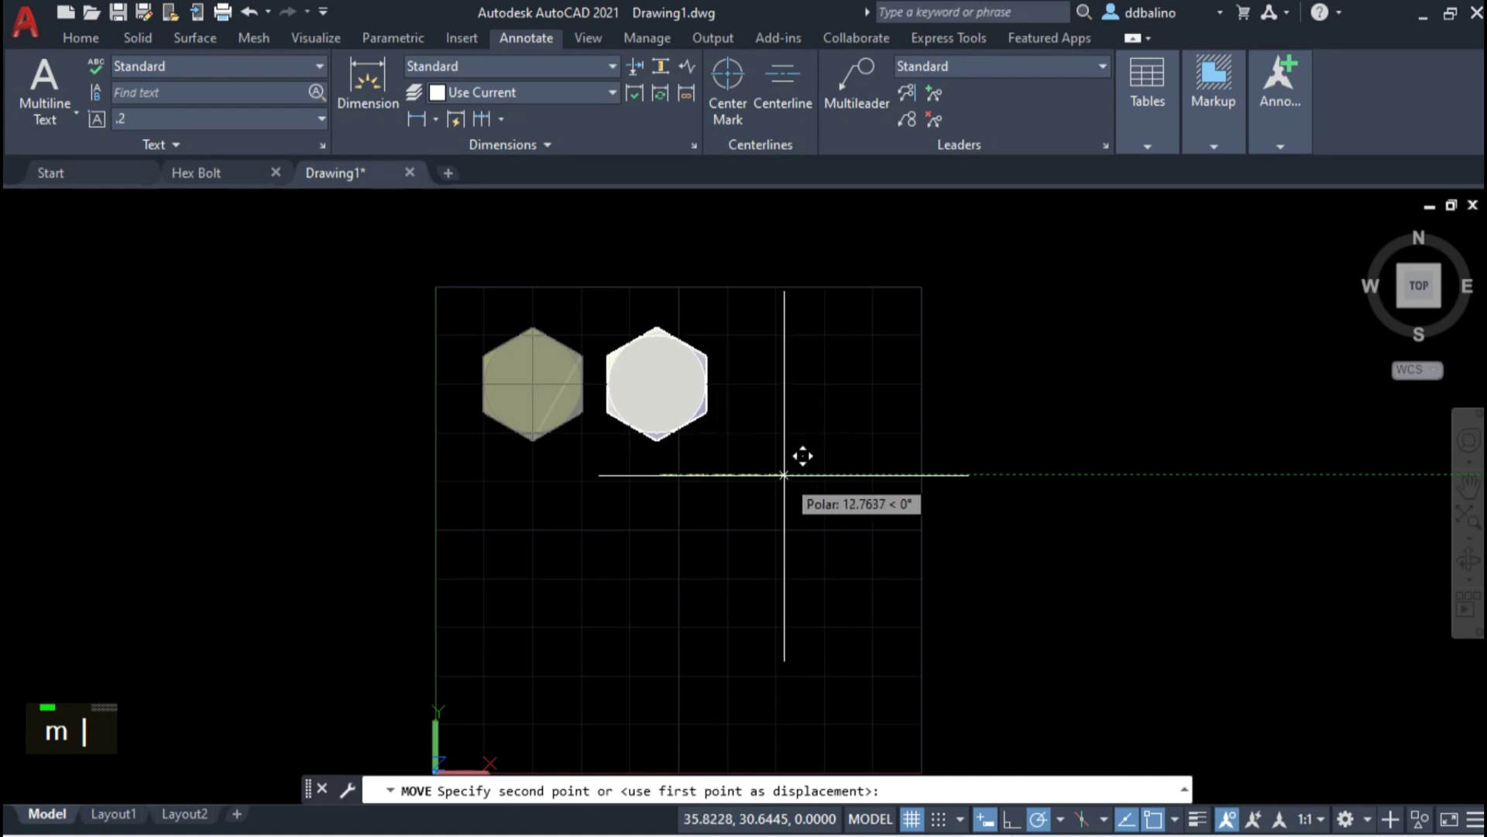
type("10")
key("Return")
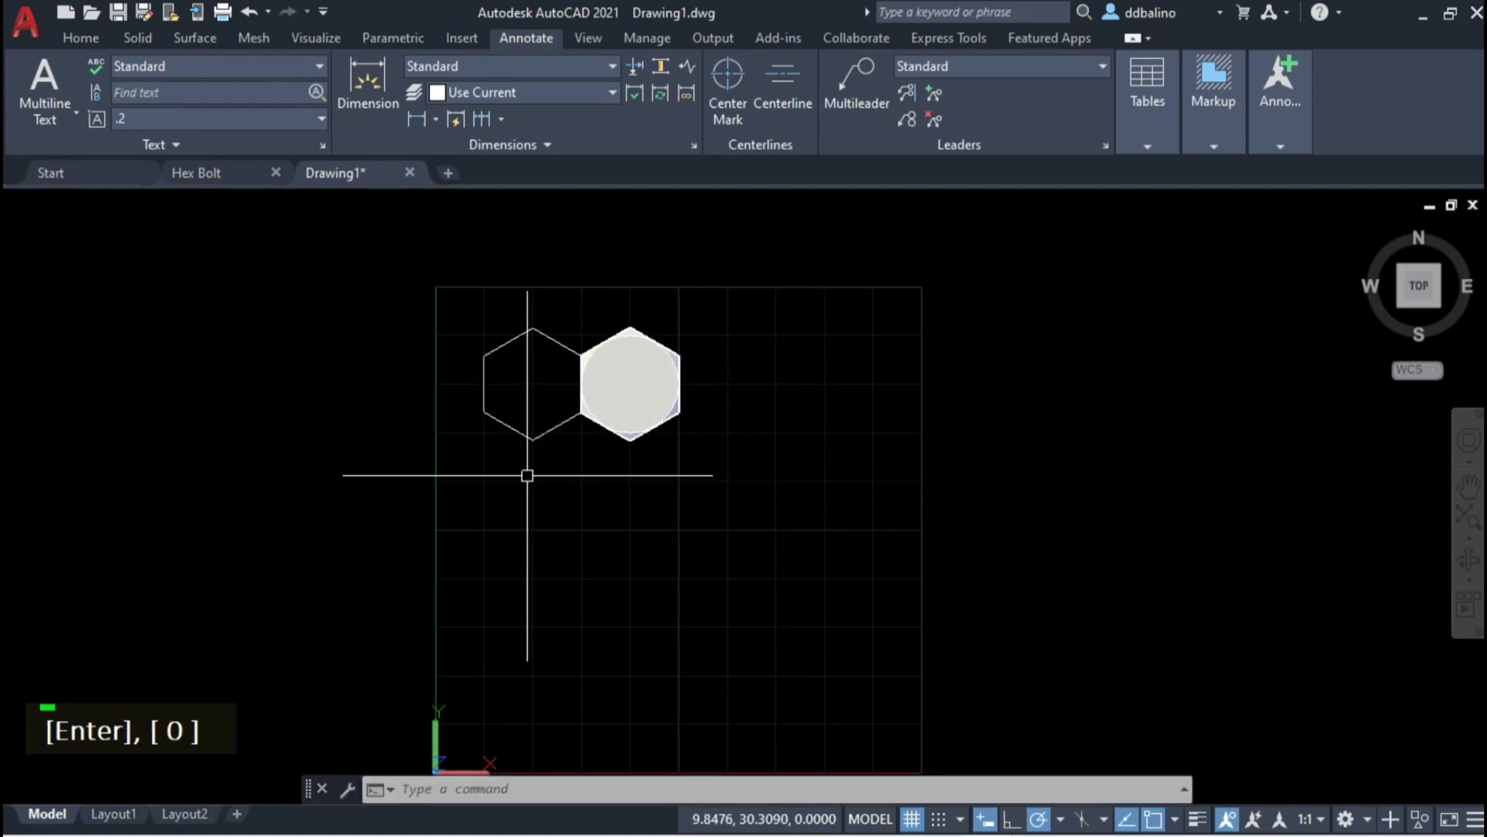
left_click(519, 439)
key("Delete")
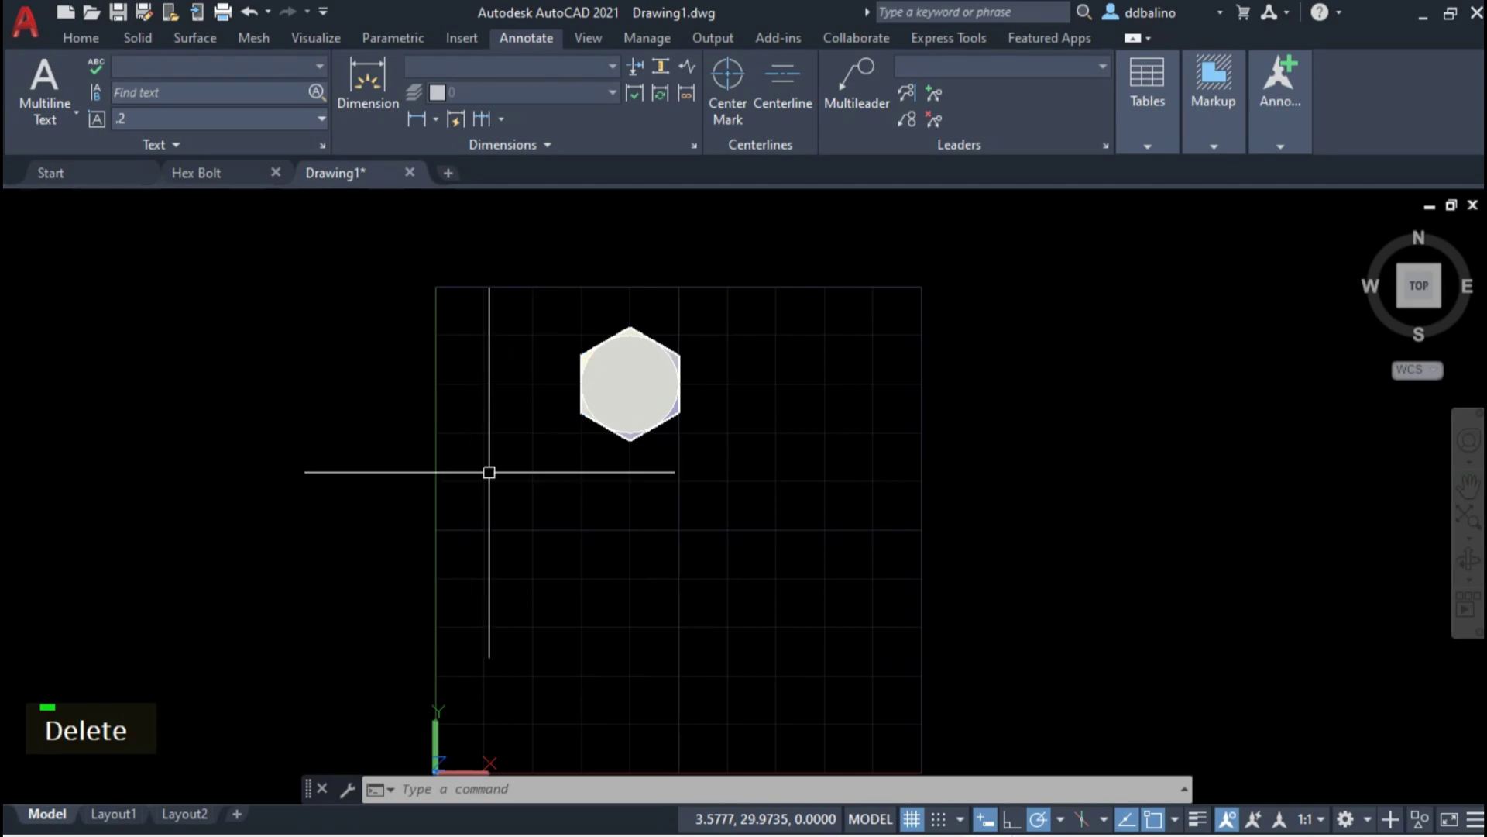
- Switch to the Hex Bolt drawing and select the under-head lines, R.6 fillet, upper shank line, 15° taper and thread end line
middle_click_drag(676, 533, 717, 498)
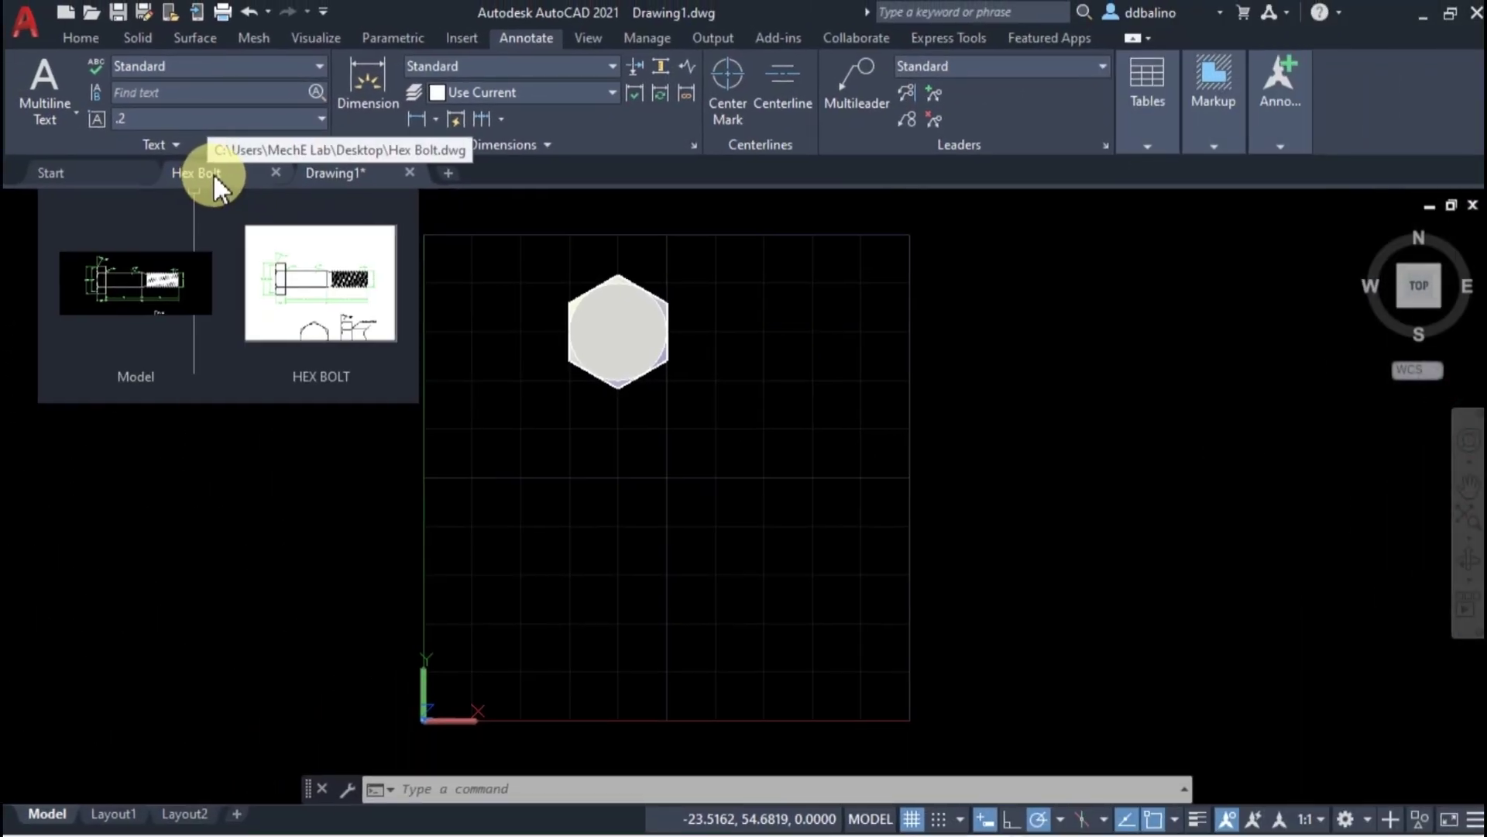
left_click(185, 177)
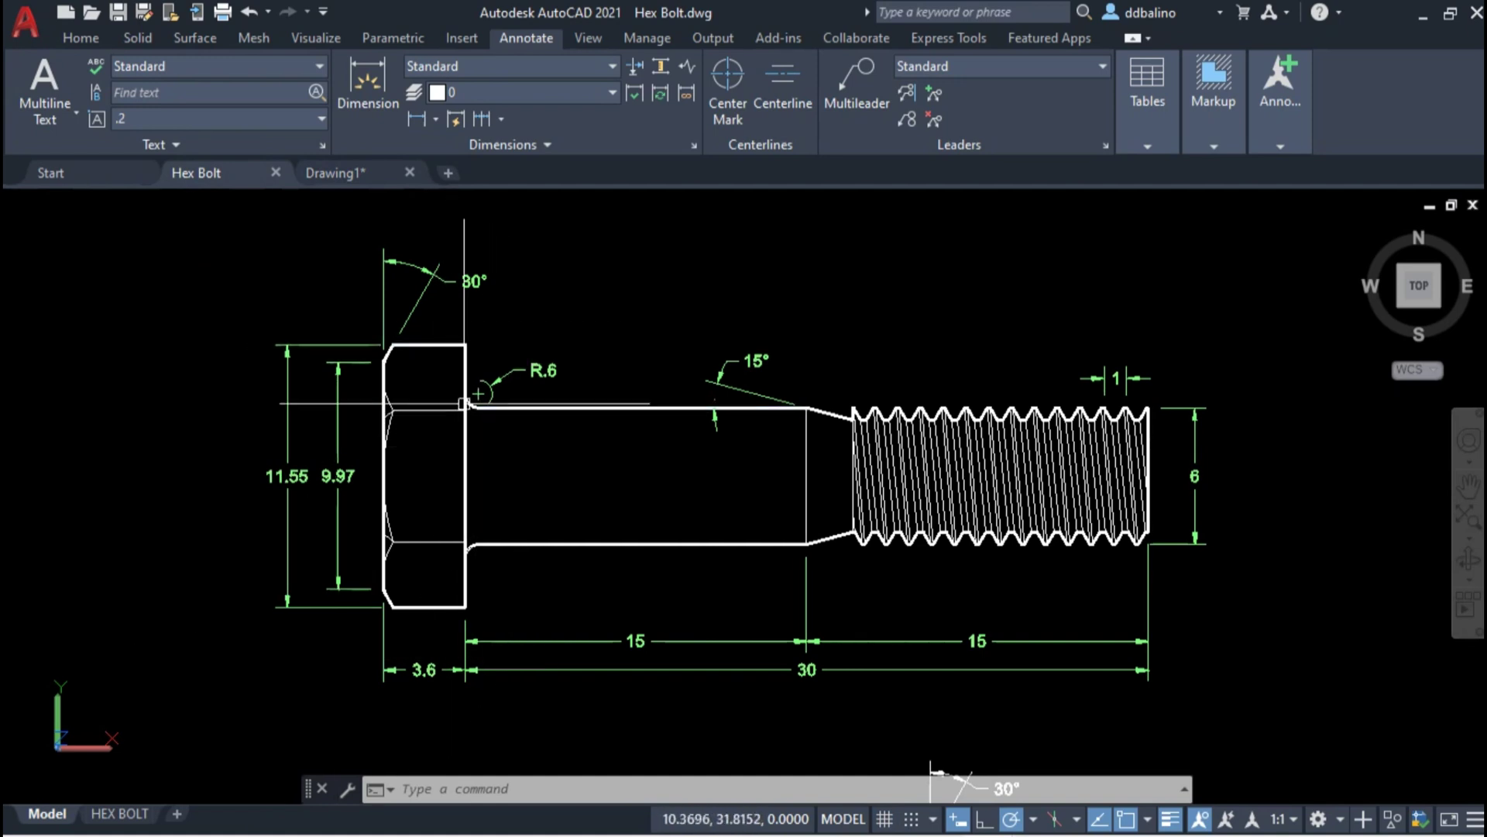
left_click(445, 316)
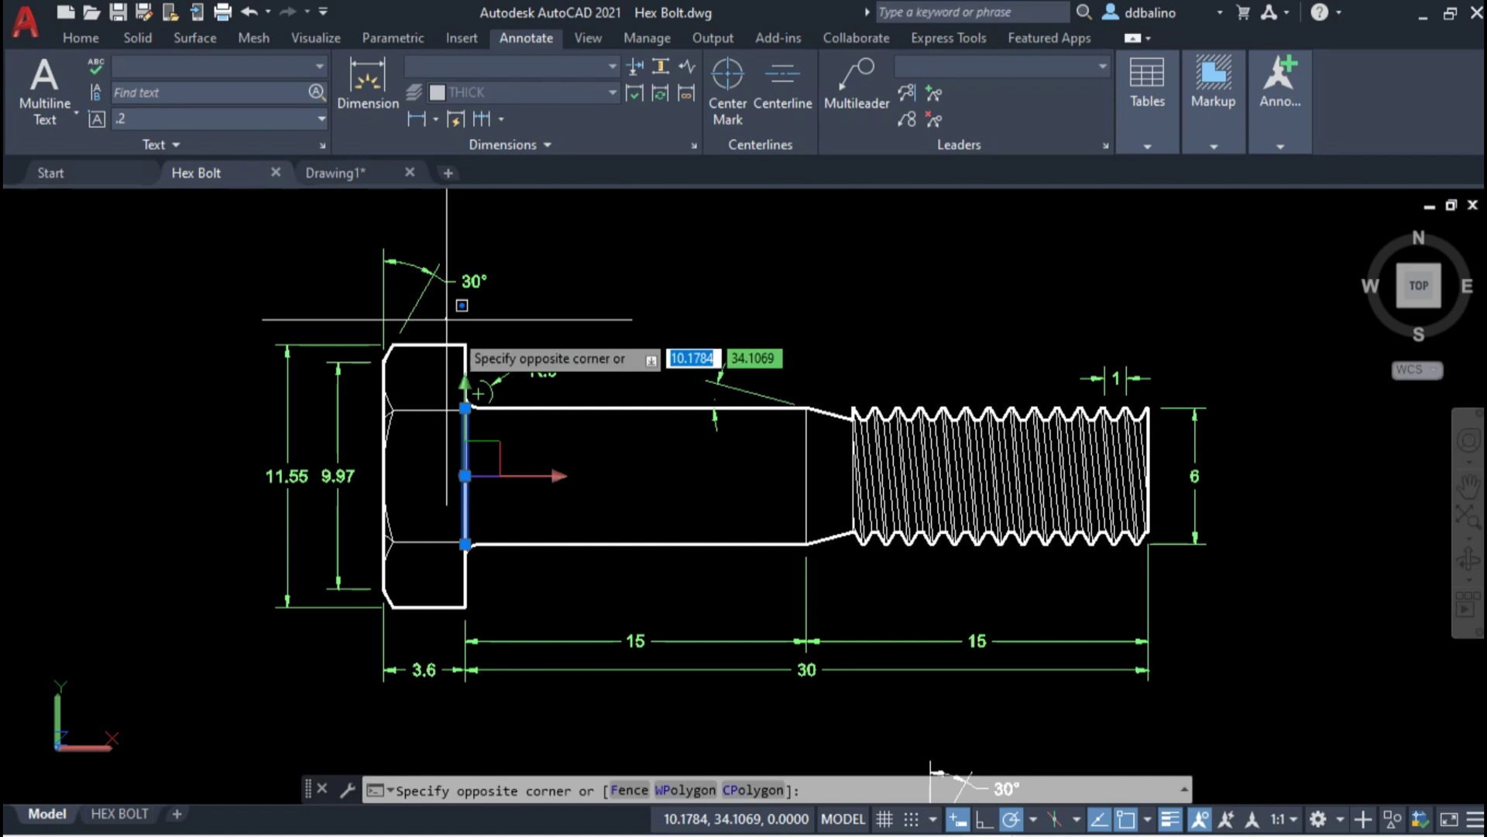
left_click(519, 430)
left_click(614, 408)
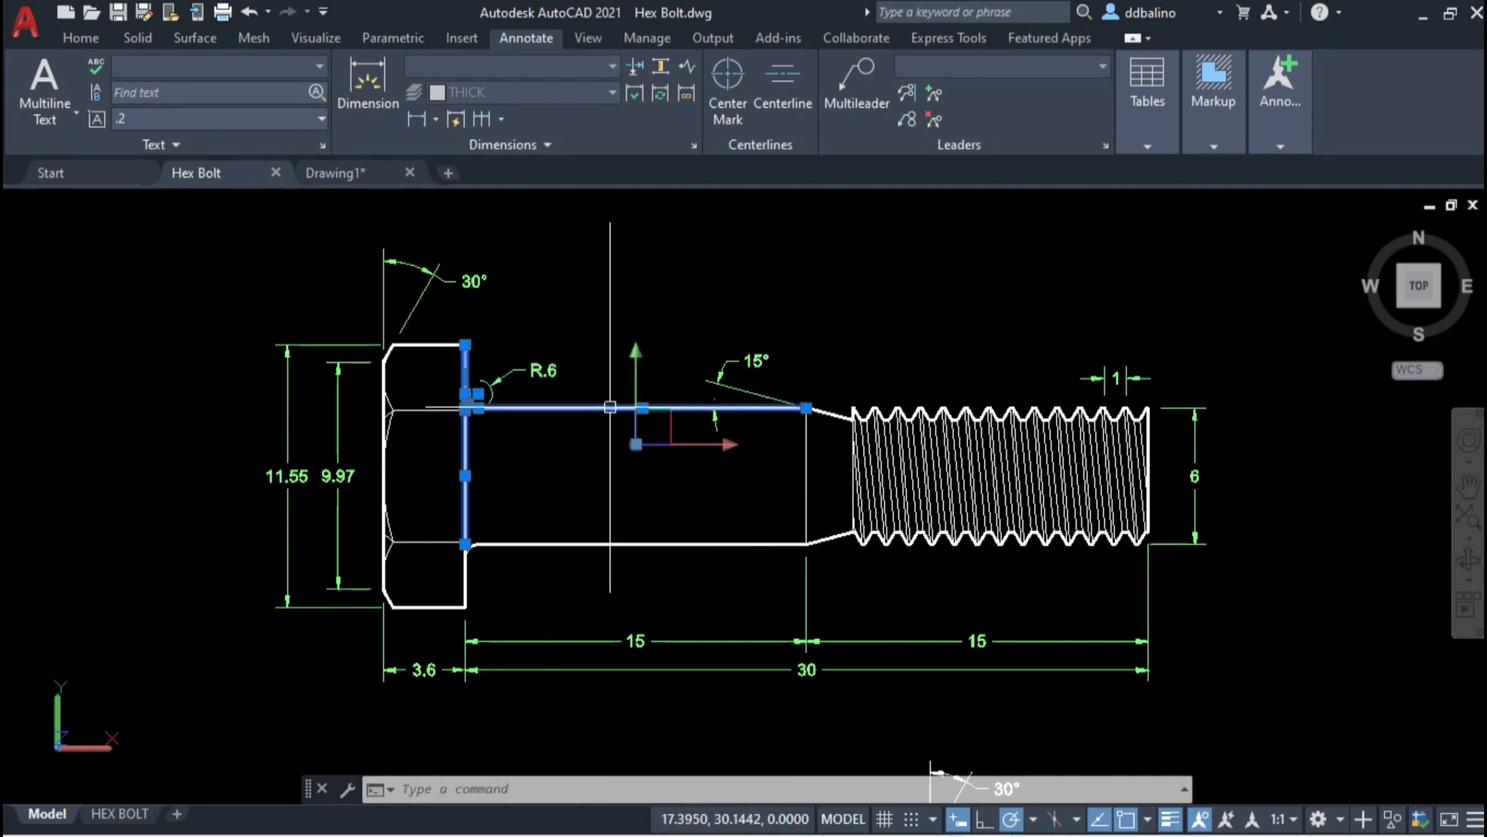
left_click(833, 415)
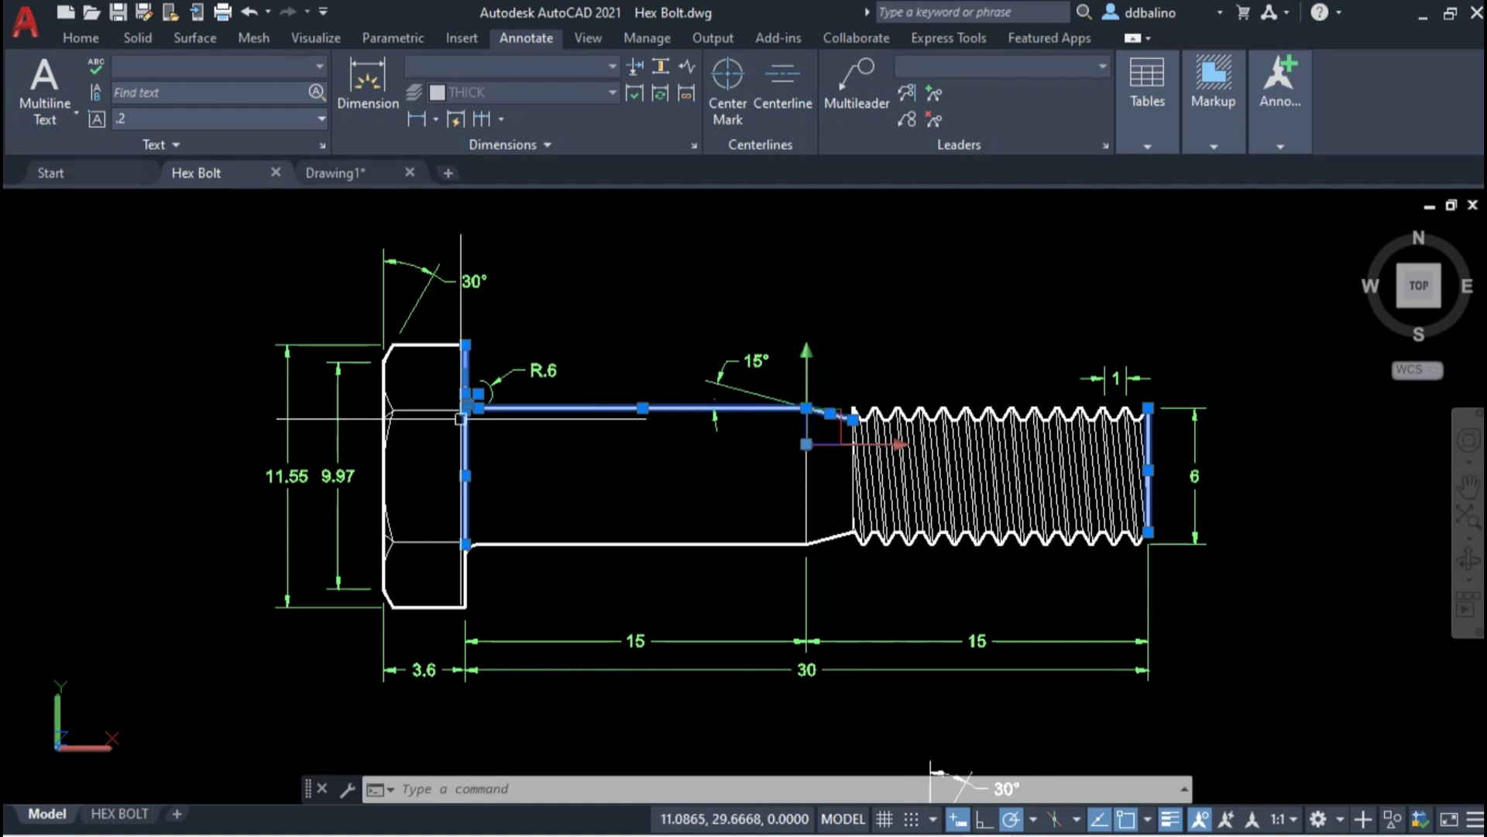
- Copy the selected shank outline with a base point at the midpoint of the vertical line under the head
scroll(460, 418, "up", 5)
right_click(614, 388)
mouse_move(700, 411)
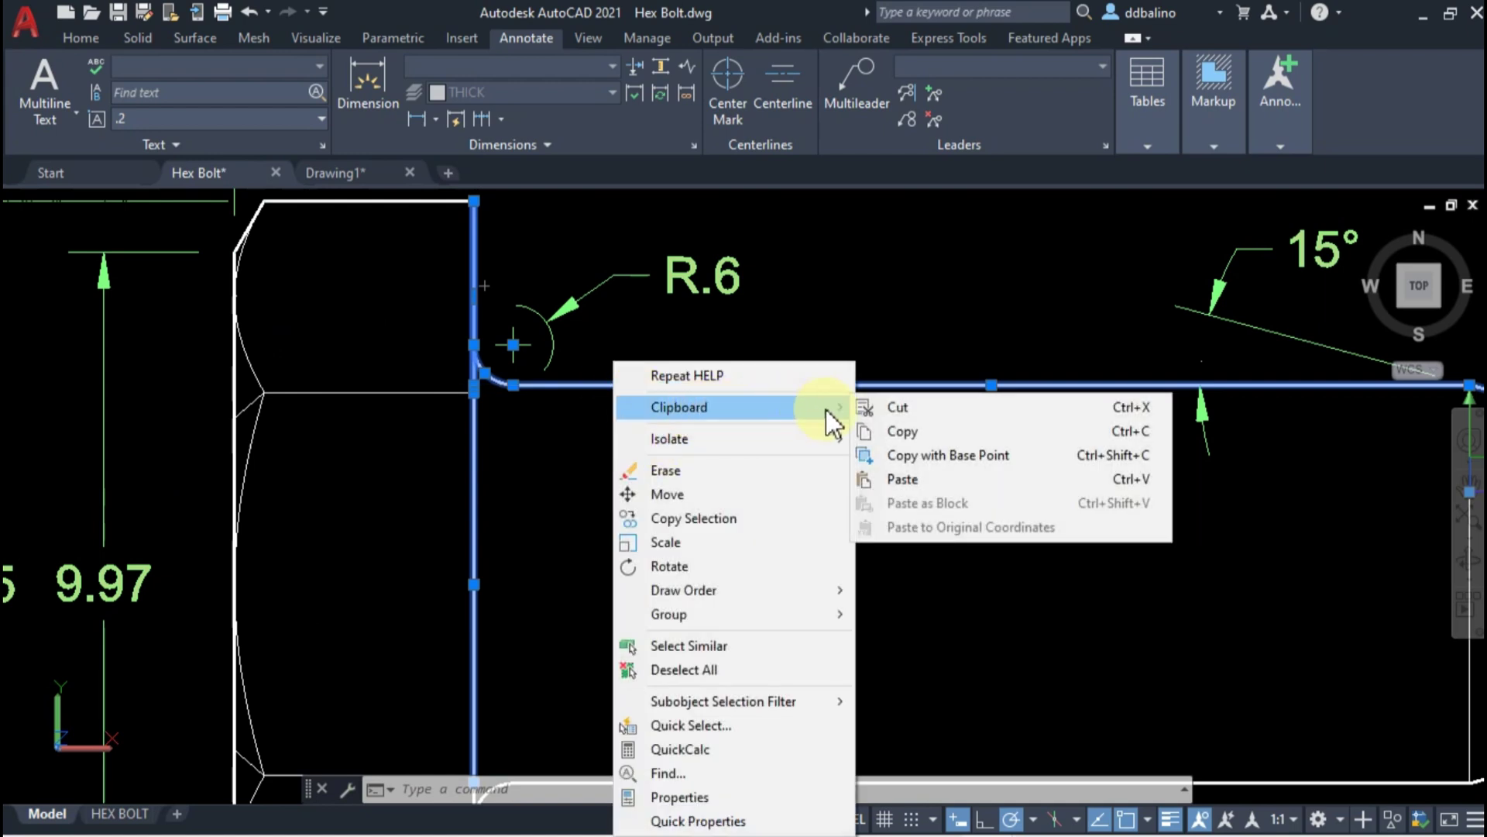
left_click(926, 455)
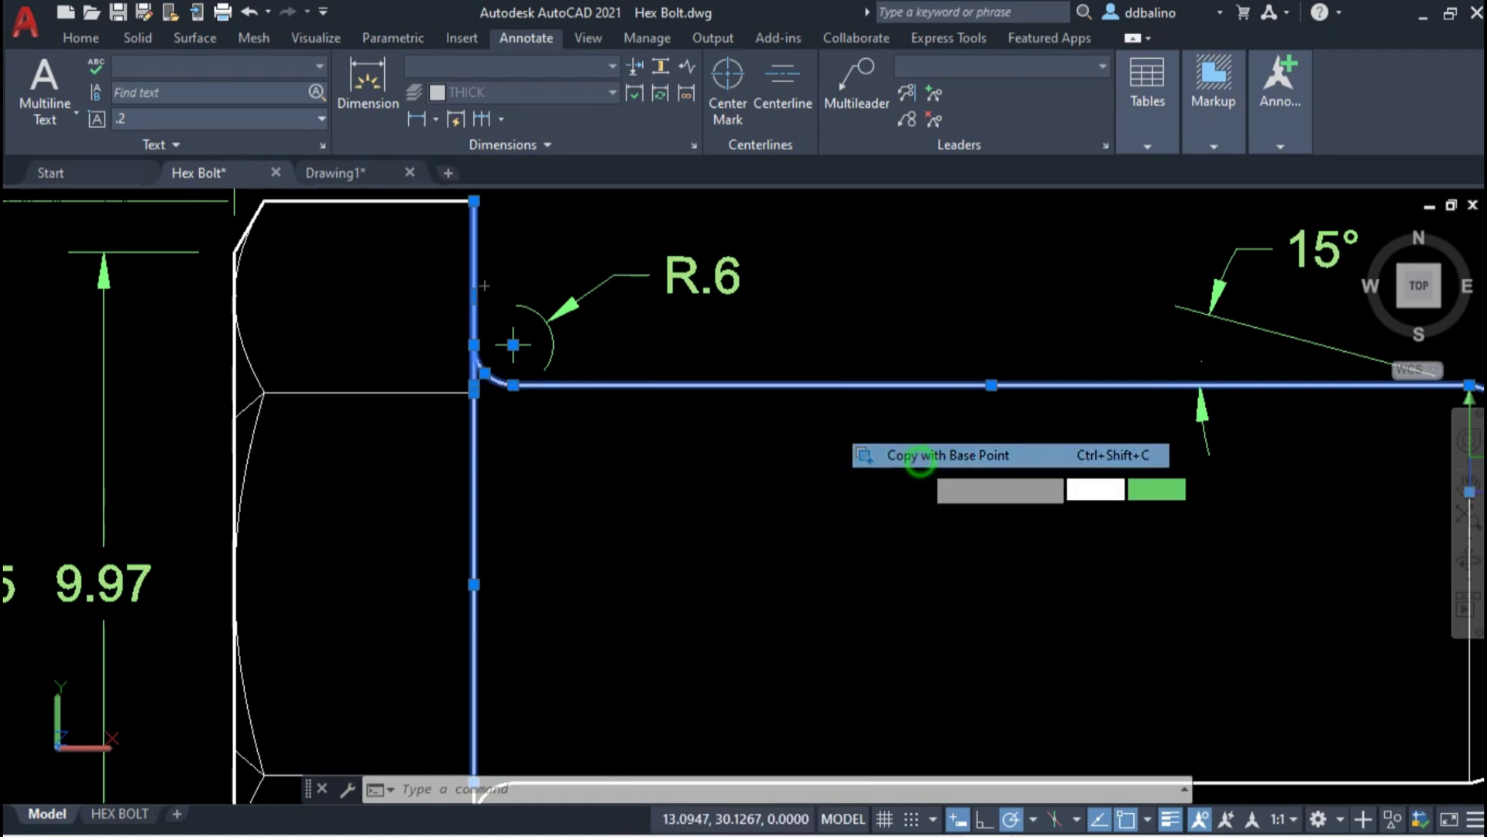
left_click(474, 583)
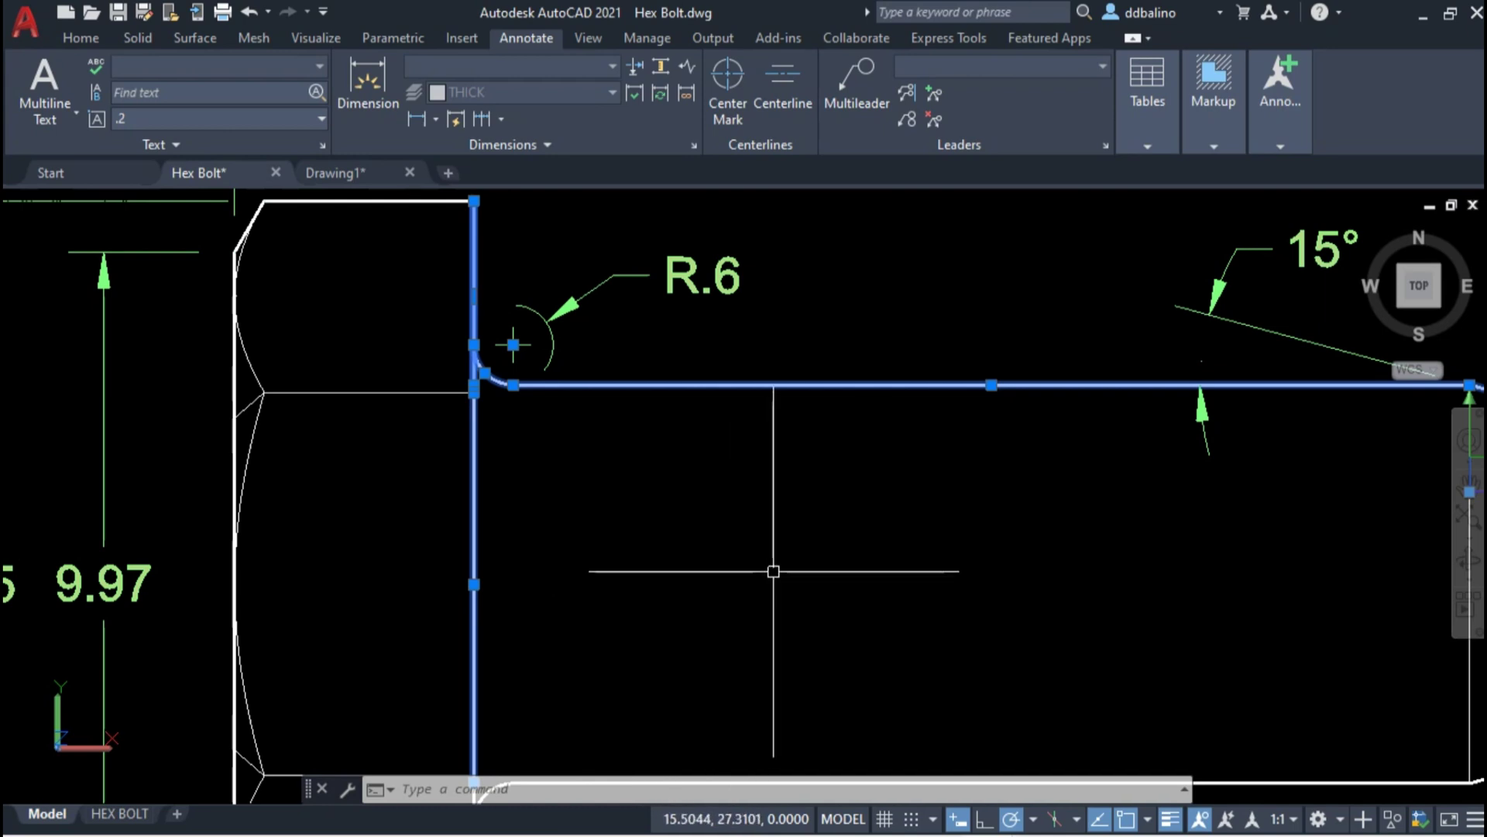
- Clear the selection, switch to Drawing1, and paste the shank outline at insertion point 5,20
scroll(831, 557, "down", 4)
mouse_move(831, 557)
middle_mouse_down()
mouse_move(713, 431)
mouse_move(675, 499)
middle_mouse_up()
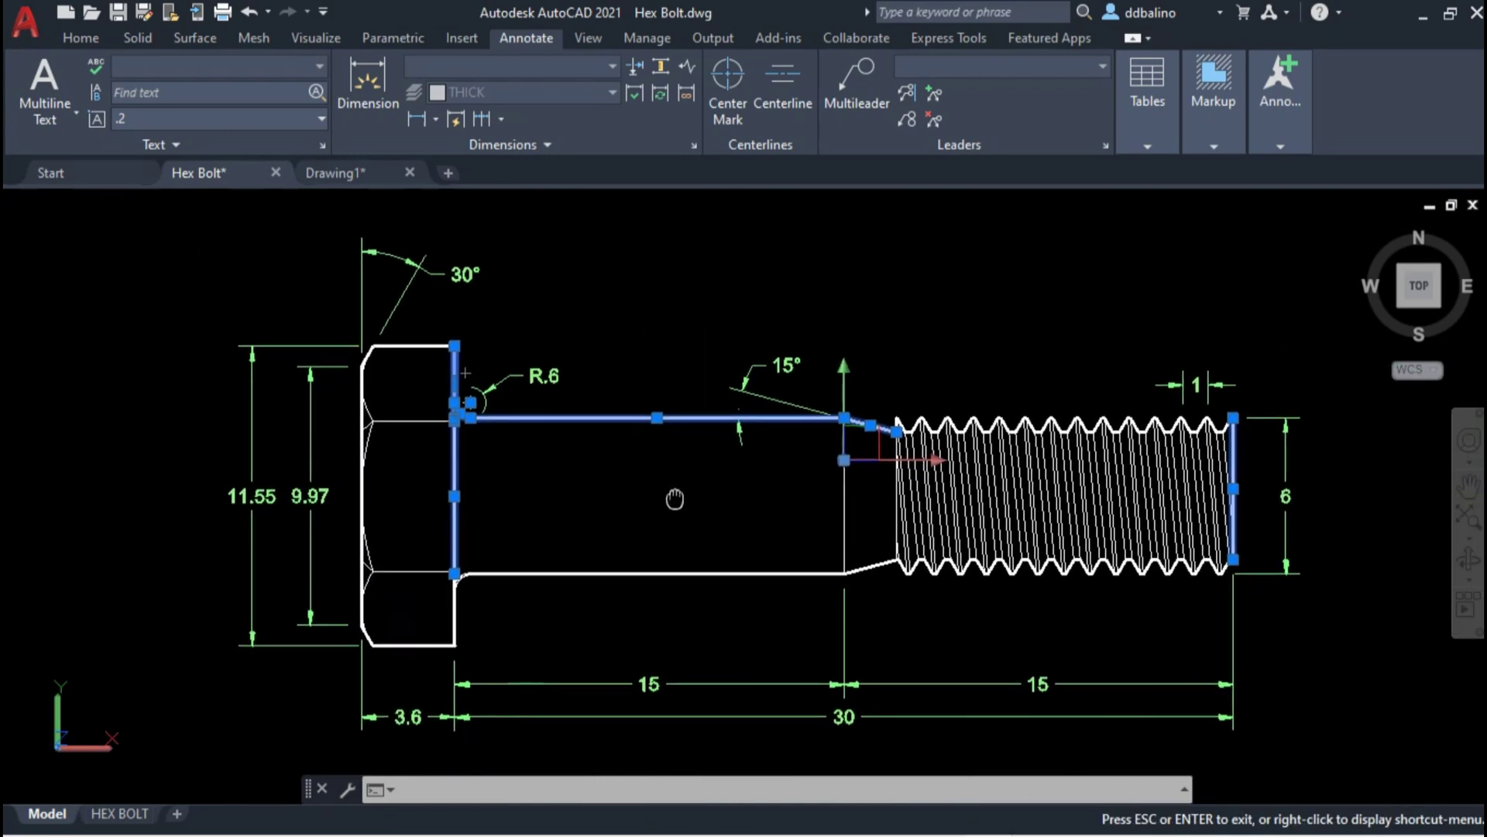
key("Escape")
left_click(343, 175)
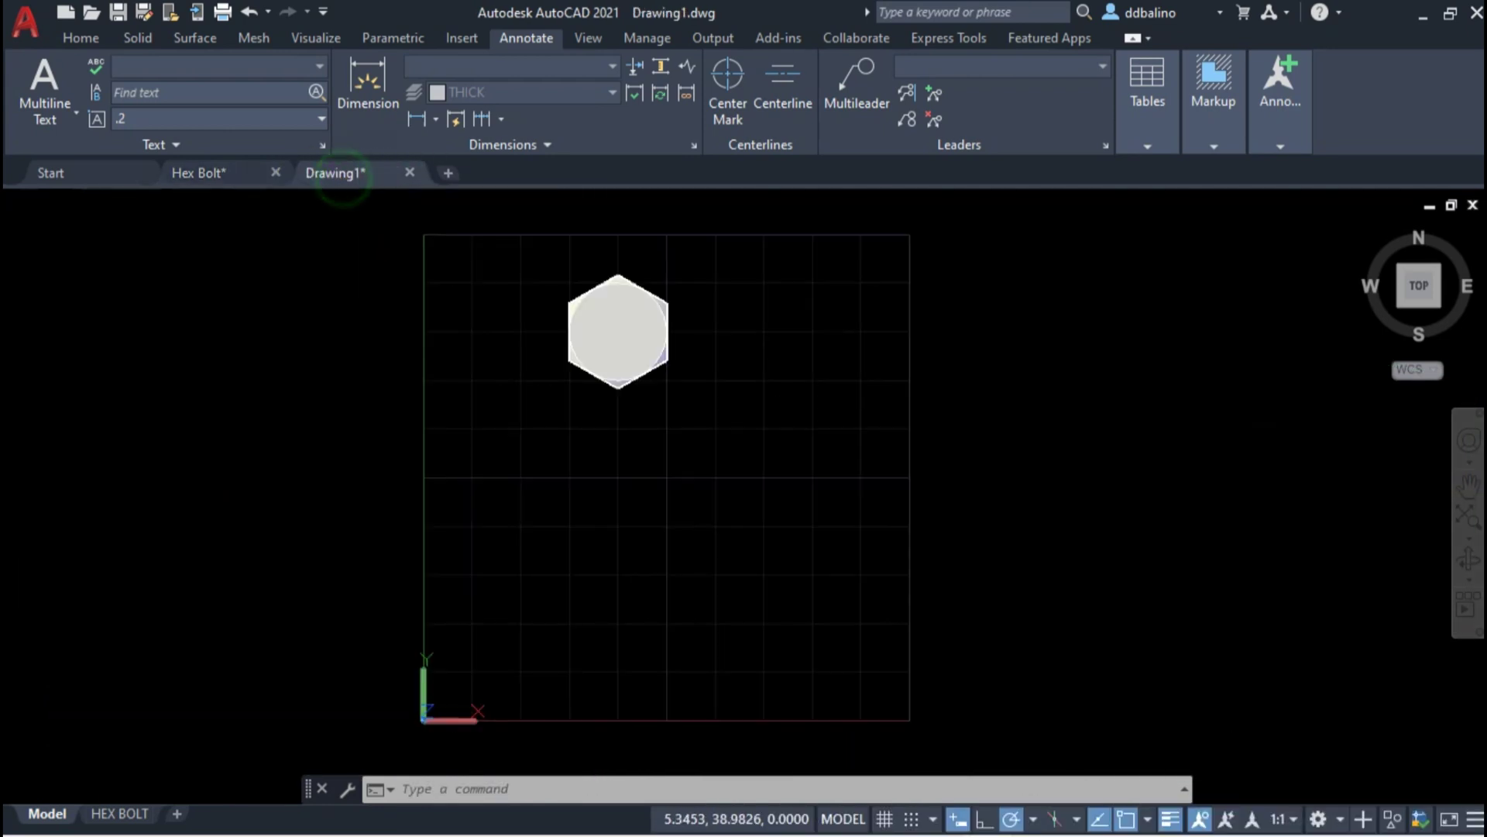
key("ctrl+v")
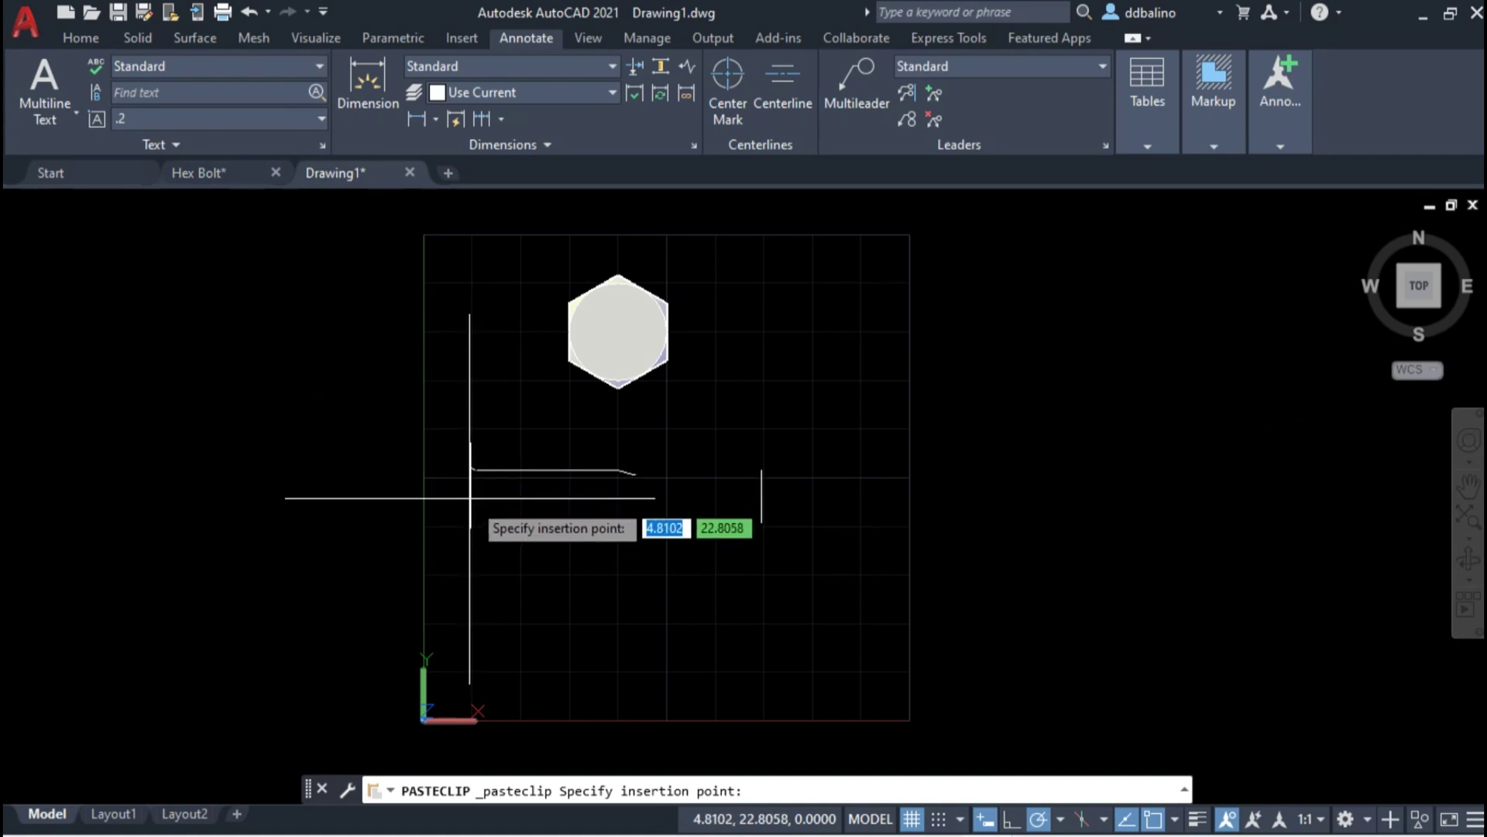
type("5,20")
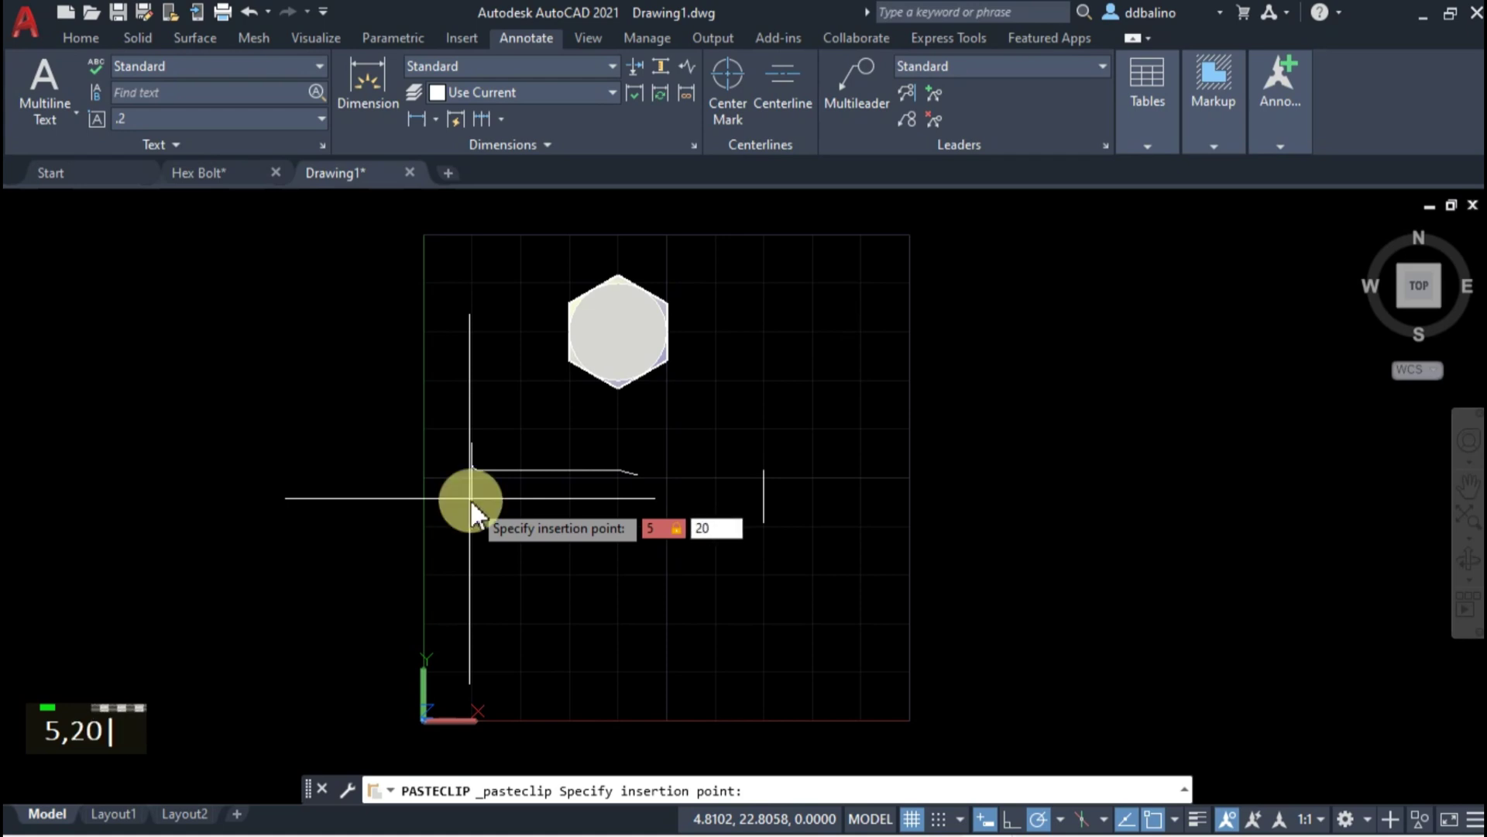
key("Return")
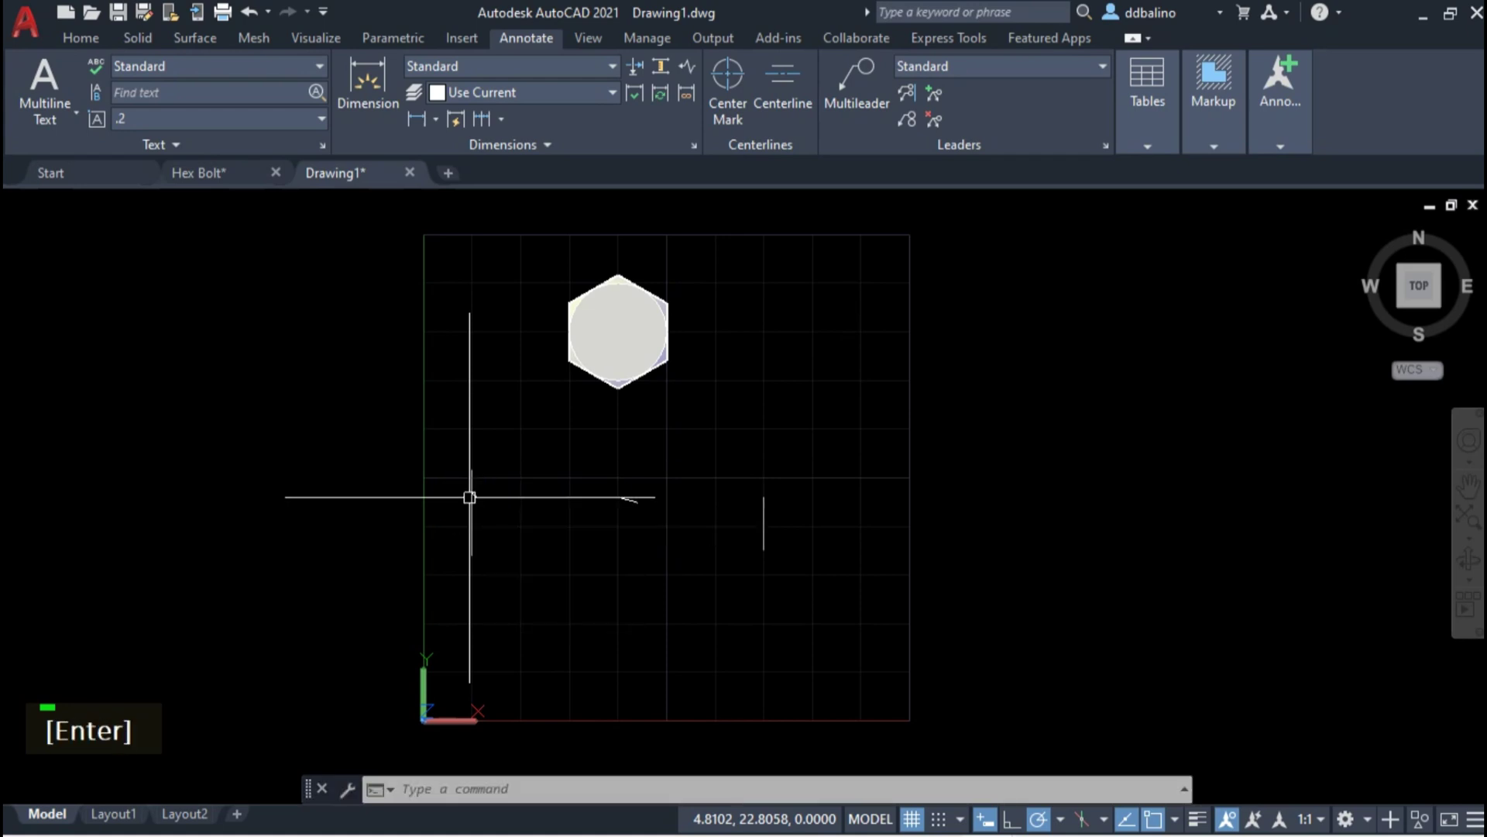
- Trim away the part of the vertical under-head line that extends above the fillet
scroll(472, 527, "up", 3)
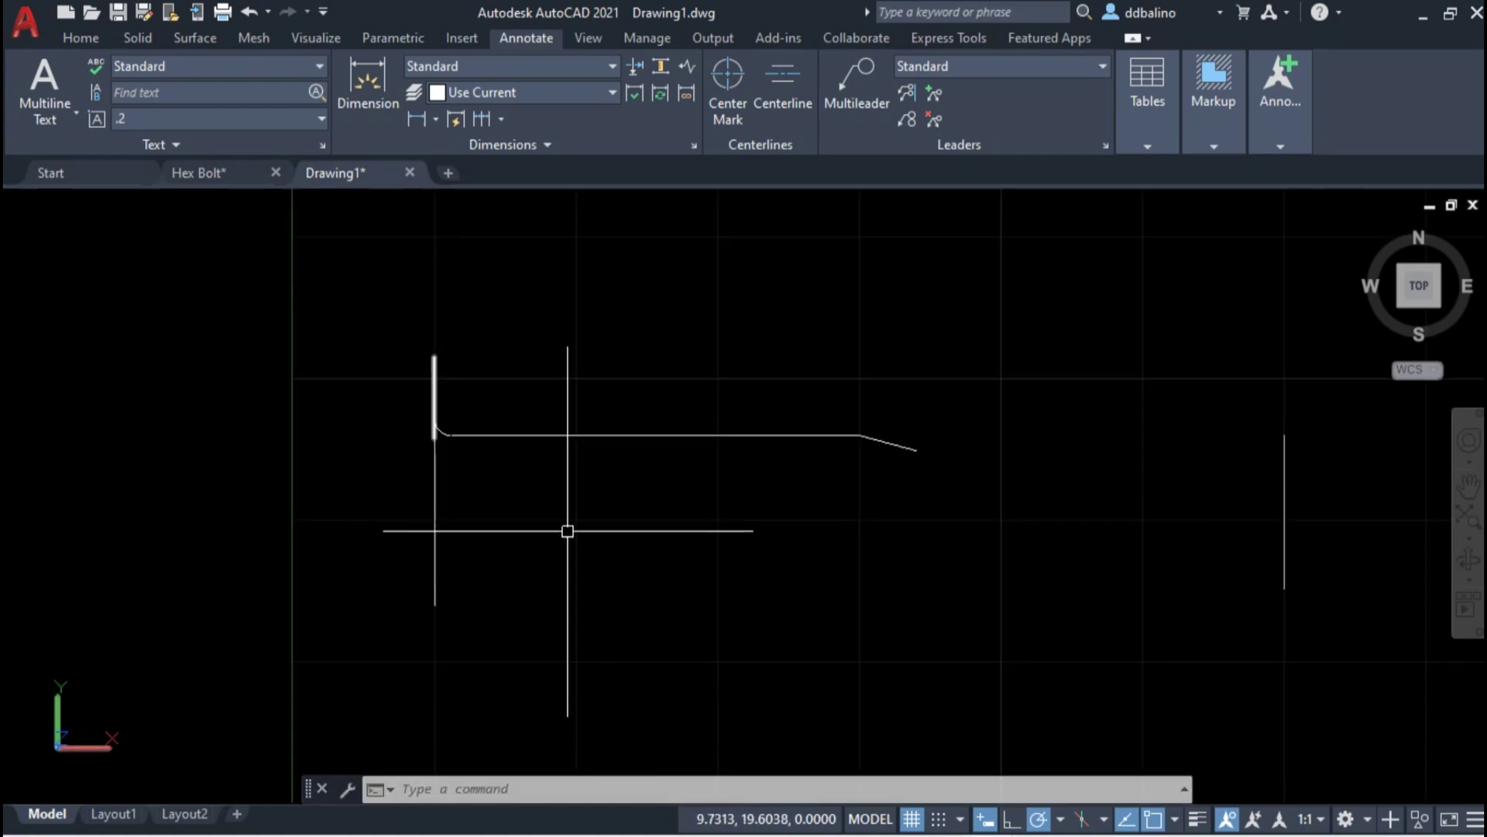
scroll(465, 461, "up", 3)
middle_click_drag(725, 489, 605, 458)
type("tr")
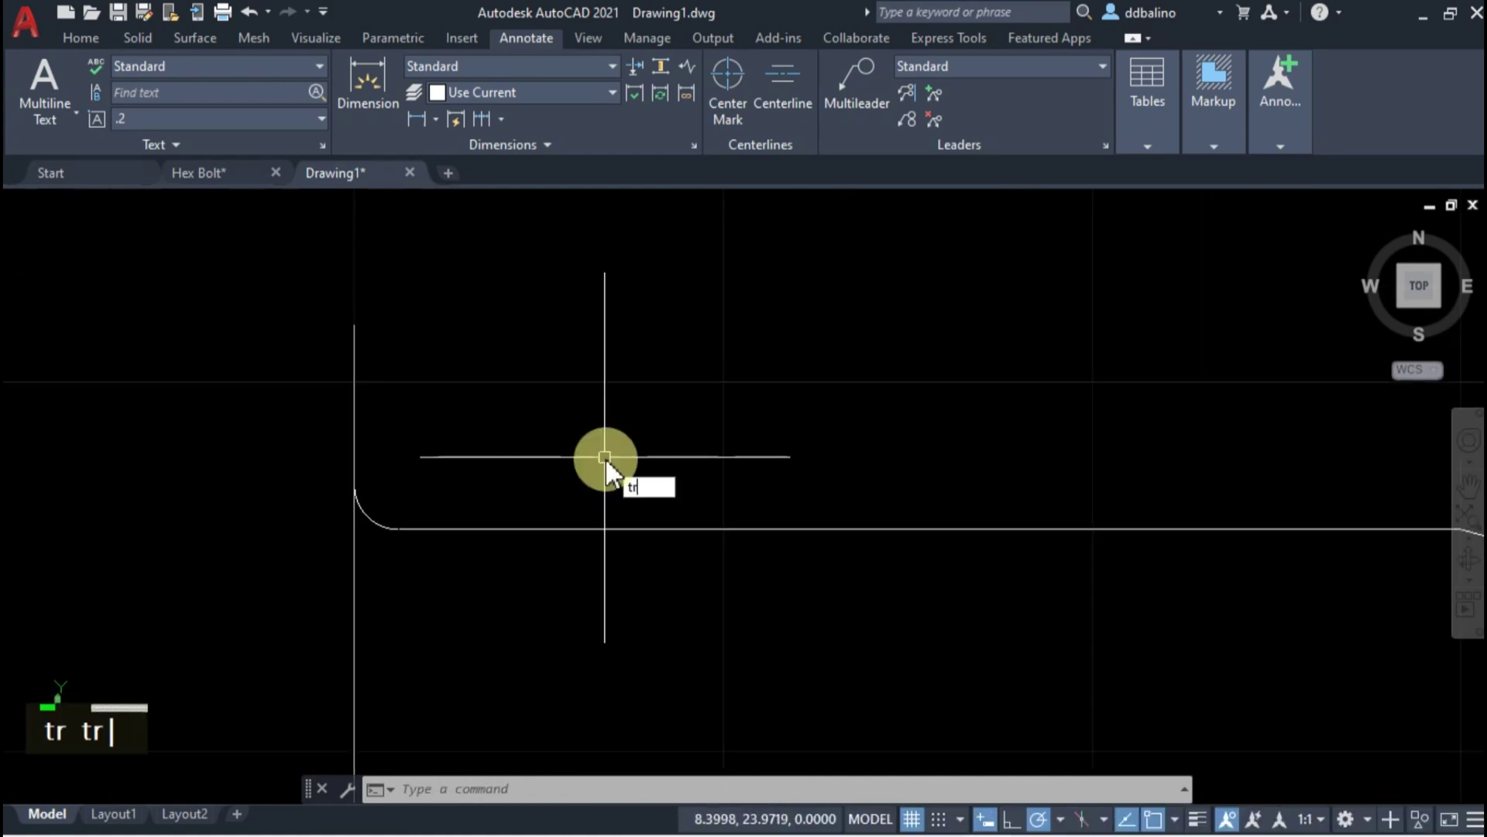
key("Return")
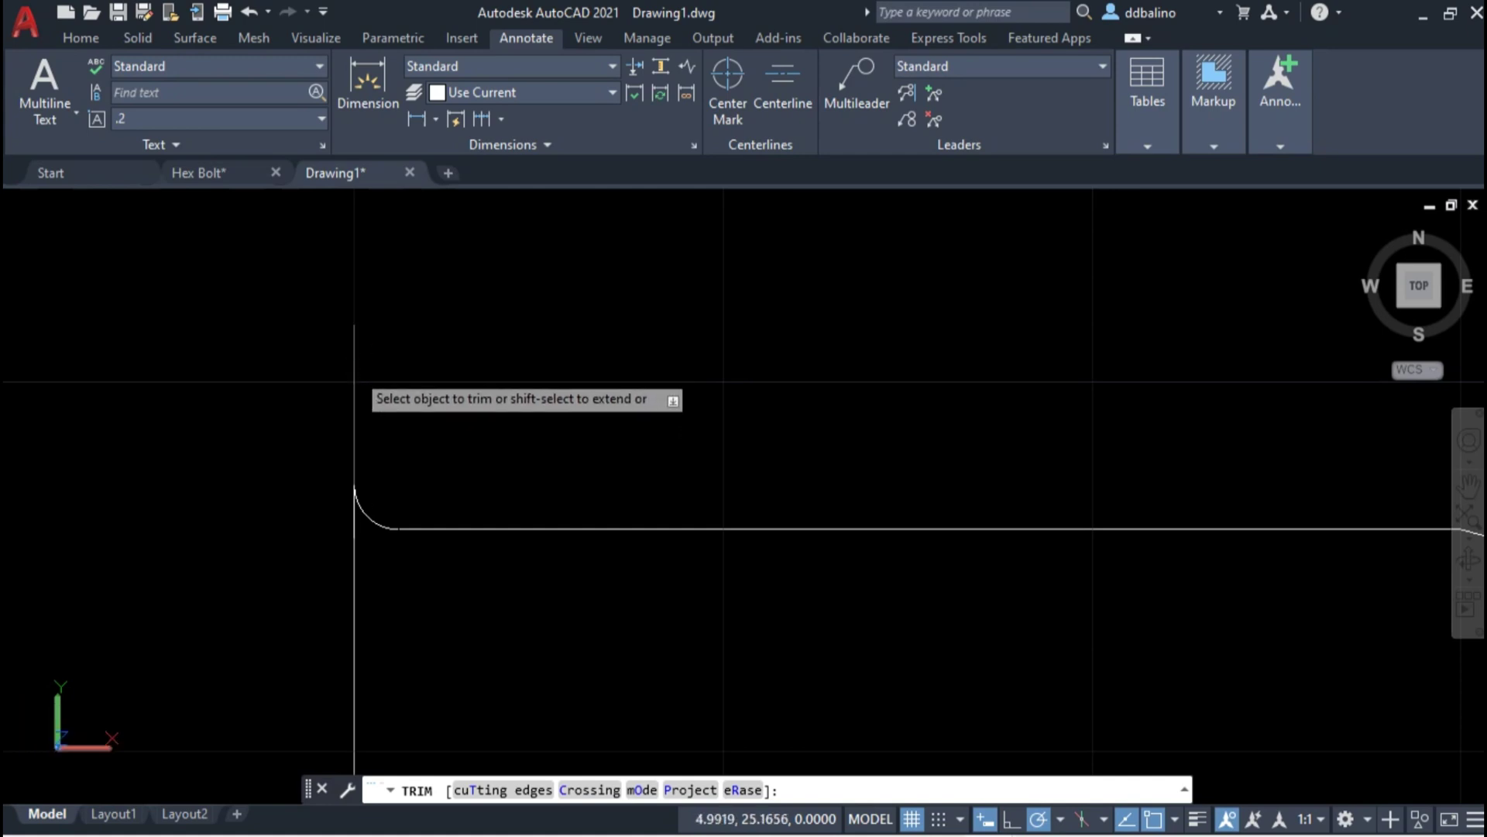
key("Return")
- Draw a horizontal axis line about 33 units long from the midpoint of the vertical under-head line past the end line
scroll(357, 519, "down", 3)
middle_click_drag(558, 573, 516, 498)
type("l")
key("Return")
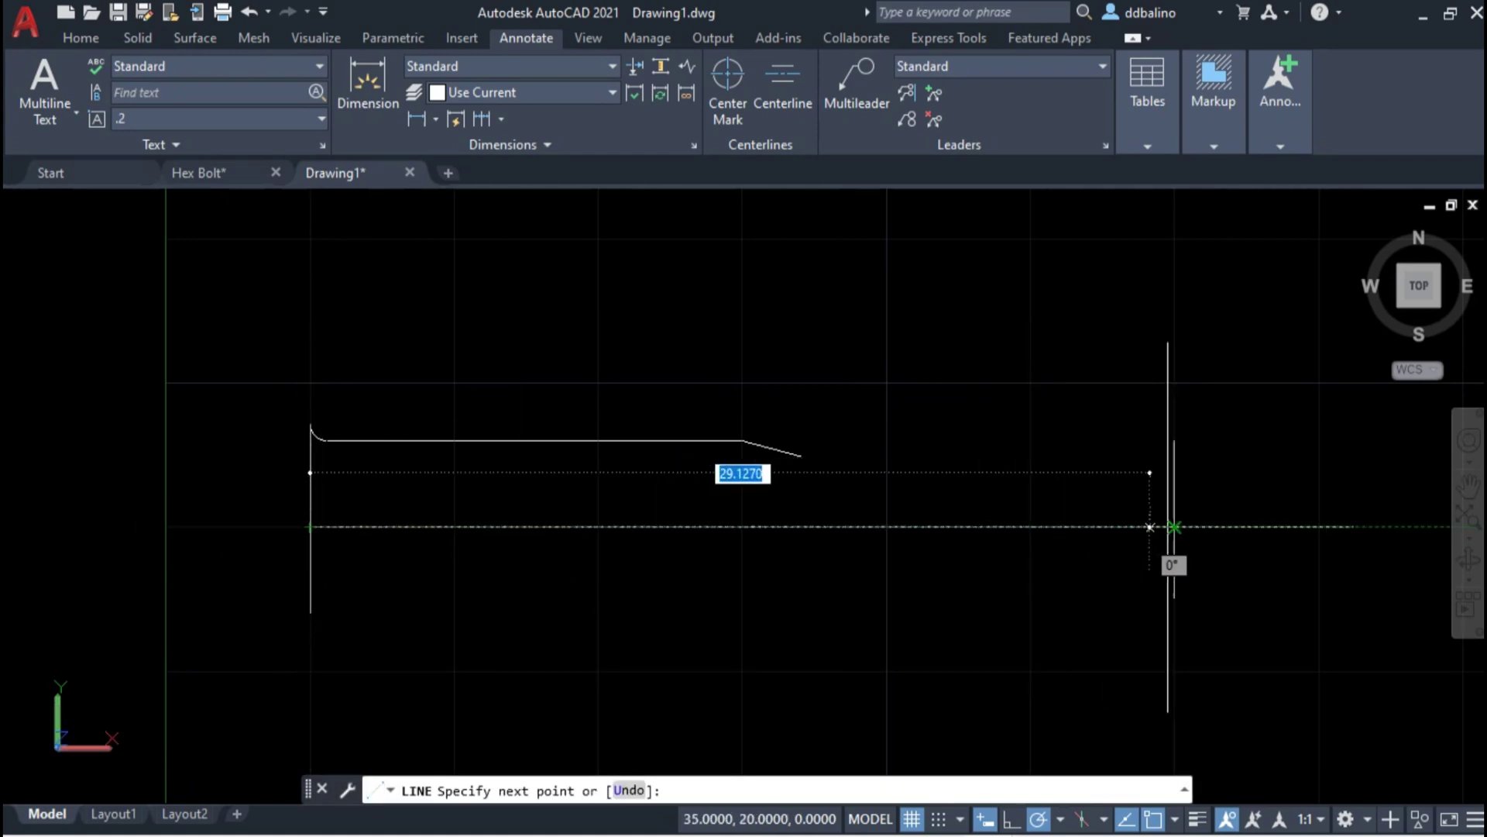
left_click(1260, 527)
key("Return")
key("Return")
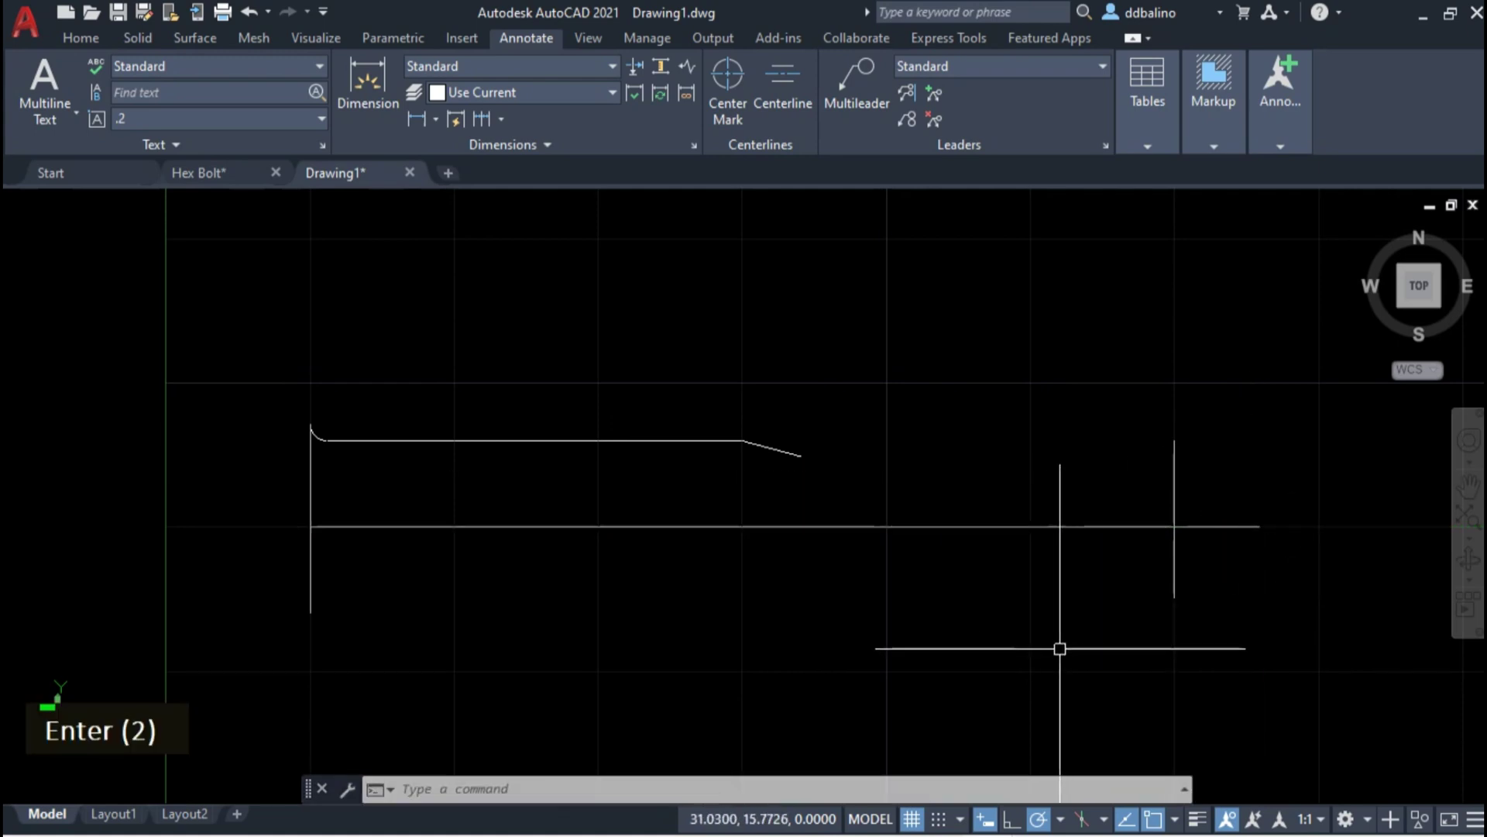
- Draw a horizontal line about 16 units long from the lower end of the taper past the vertical end line
key("Return")
scroll(844, 449, "up", 3)
scroll(774, 453, "up", 2)
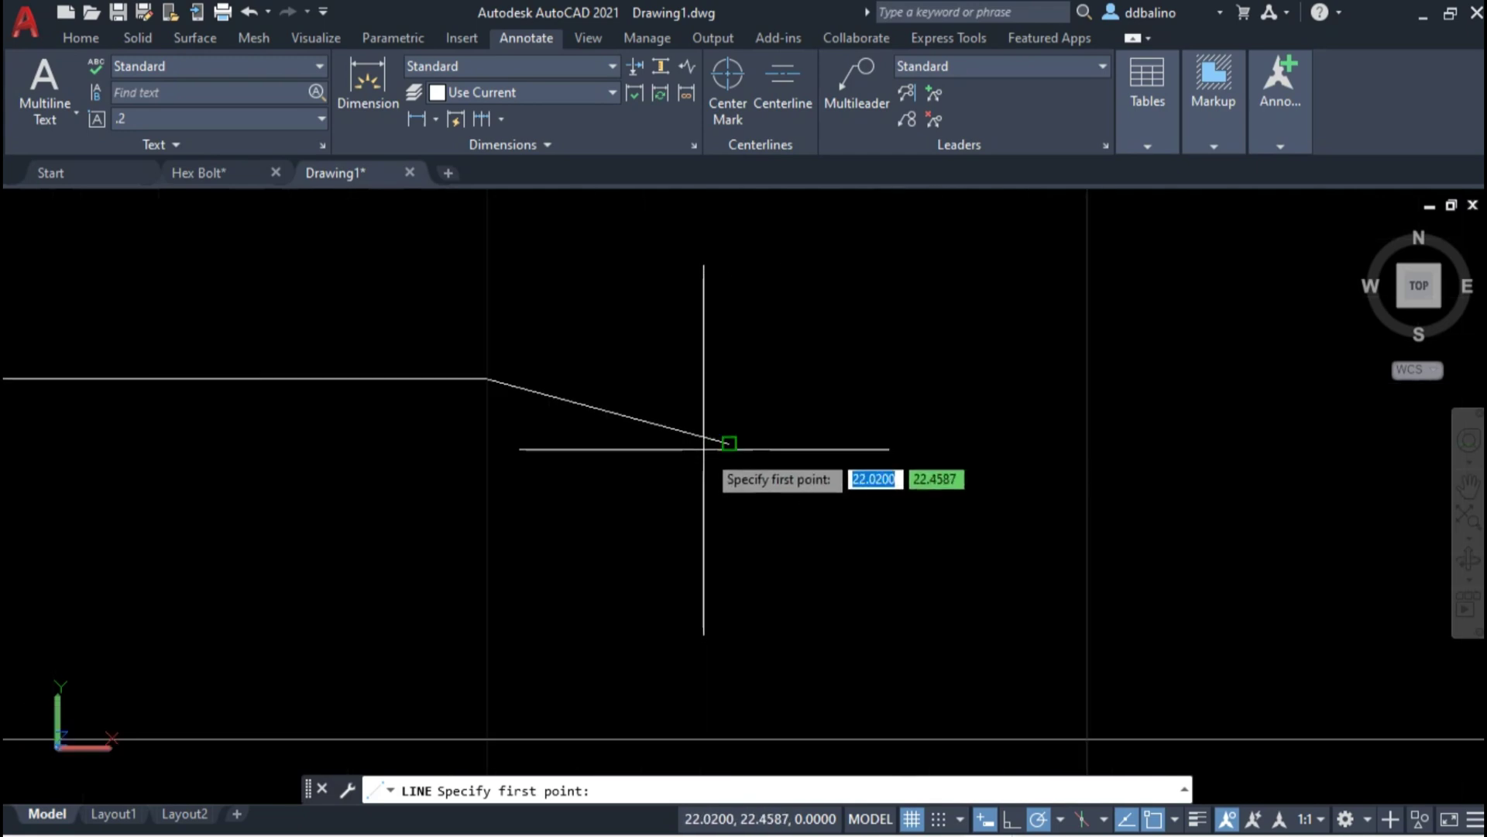
left_click(729, 443)
scroll(674, 535, "down", 6)
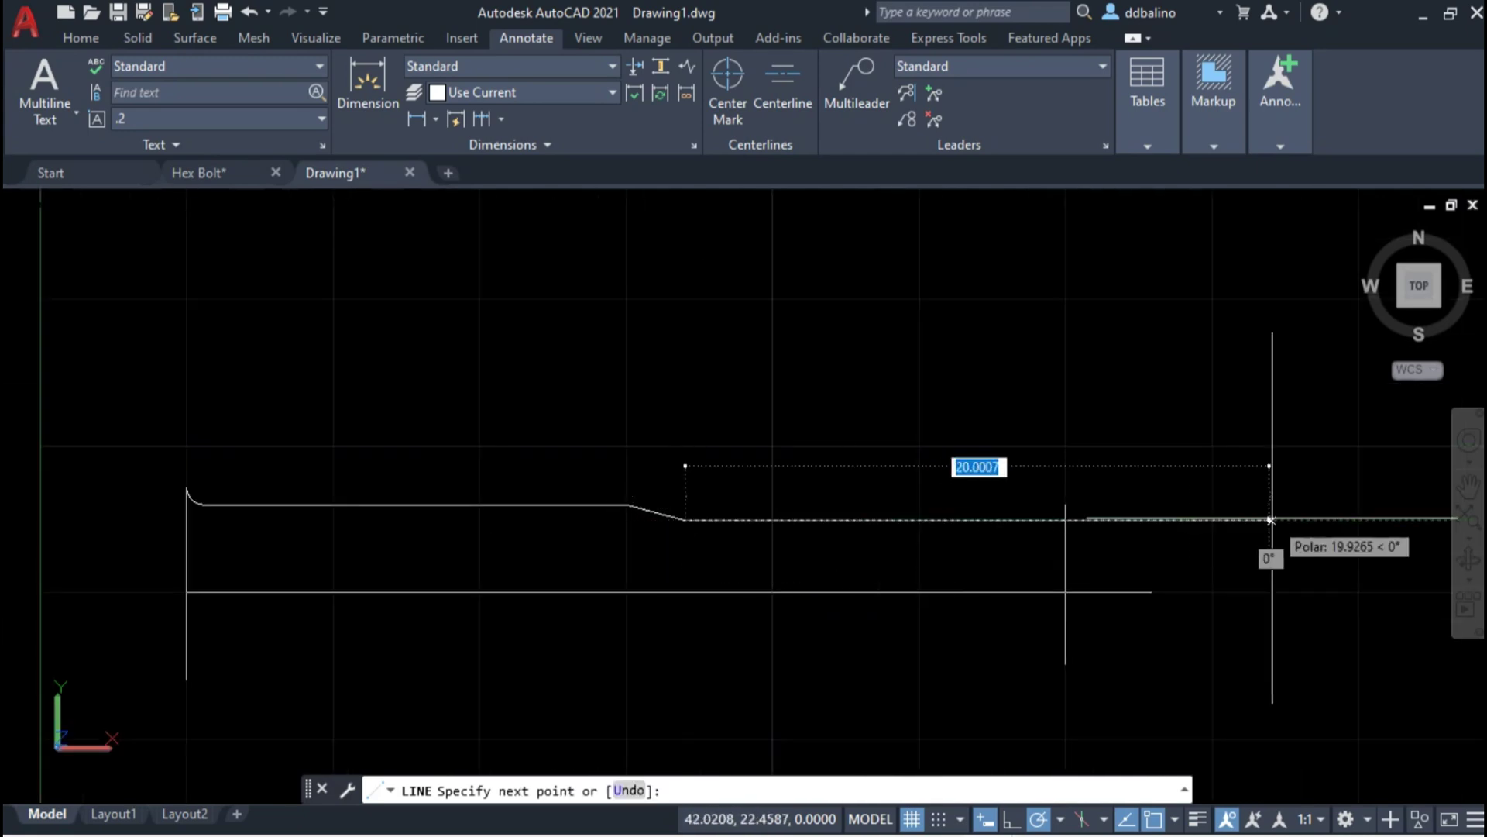
left_click(1154, 520)
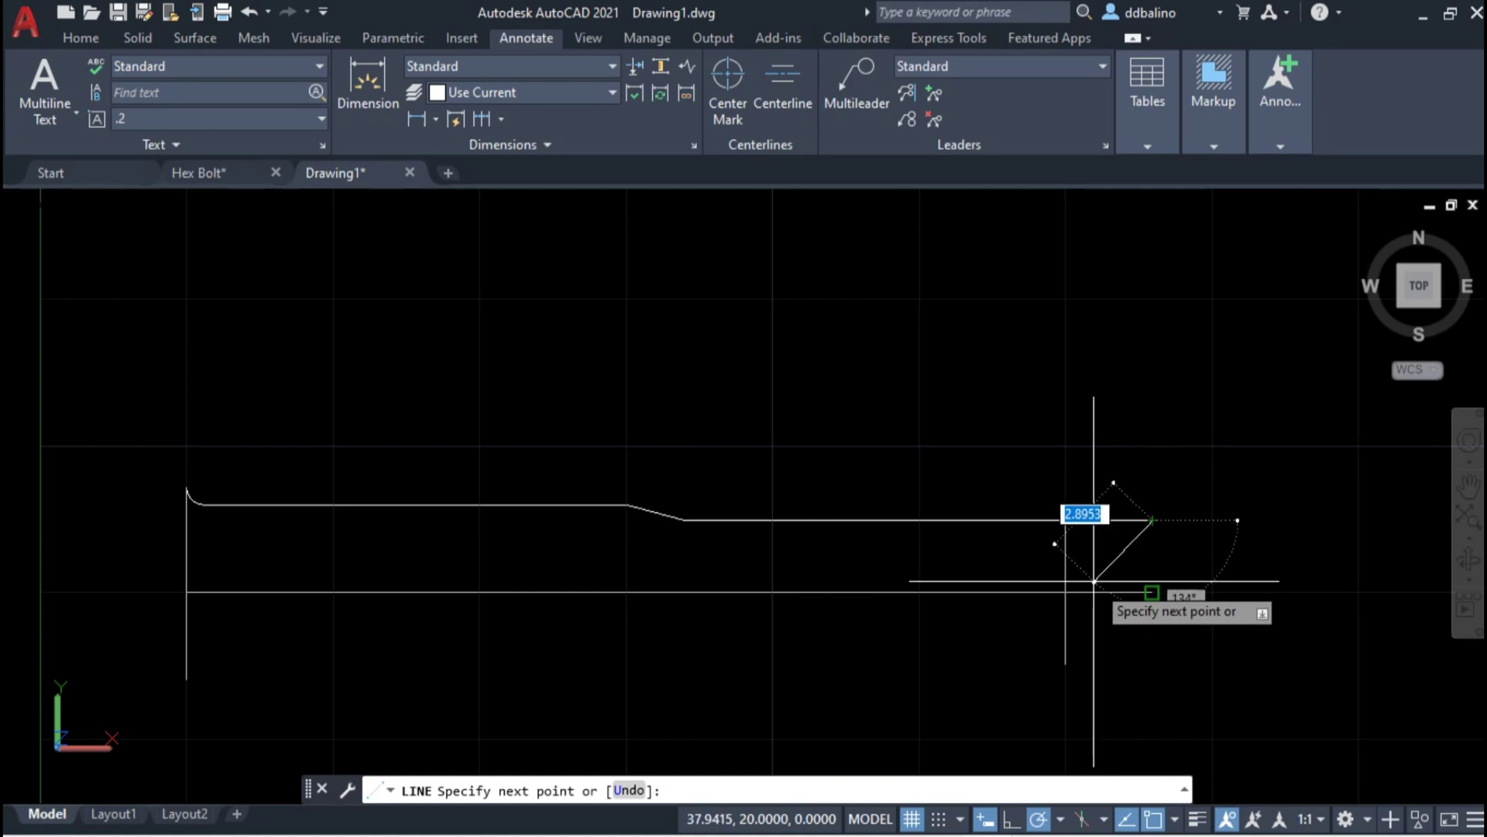
key("Return")
middle_click_drag(1153, 671, 1202, 617)
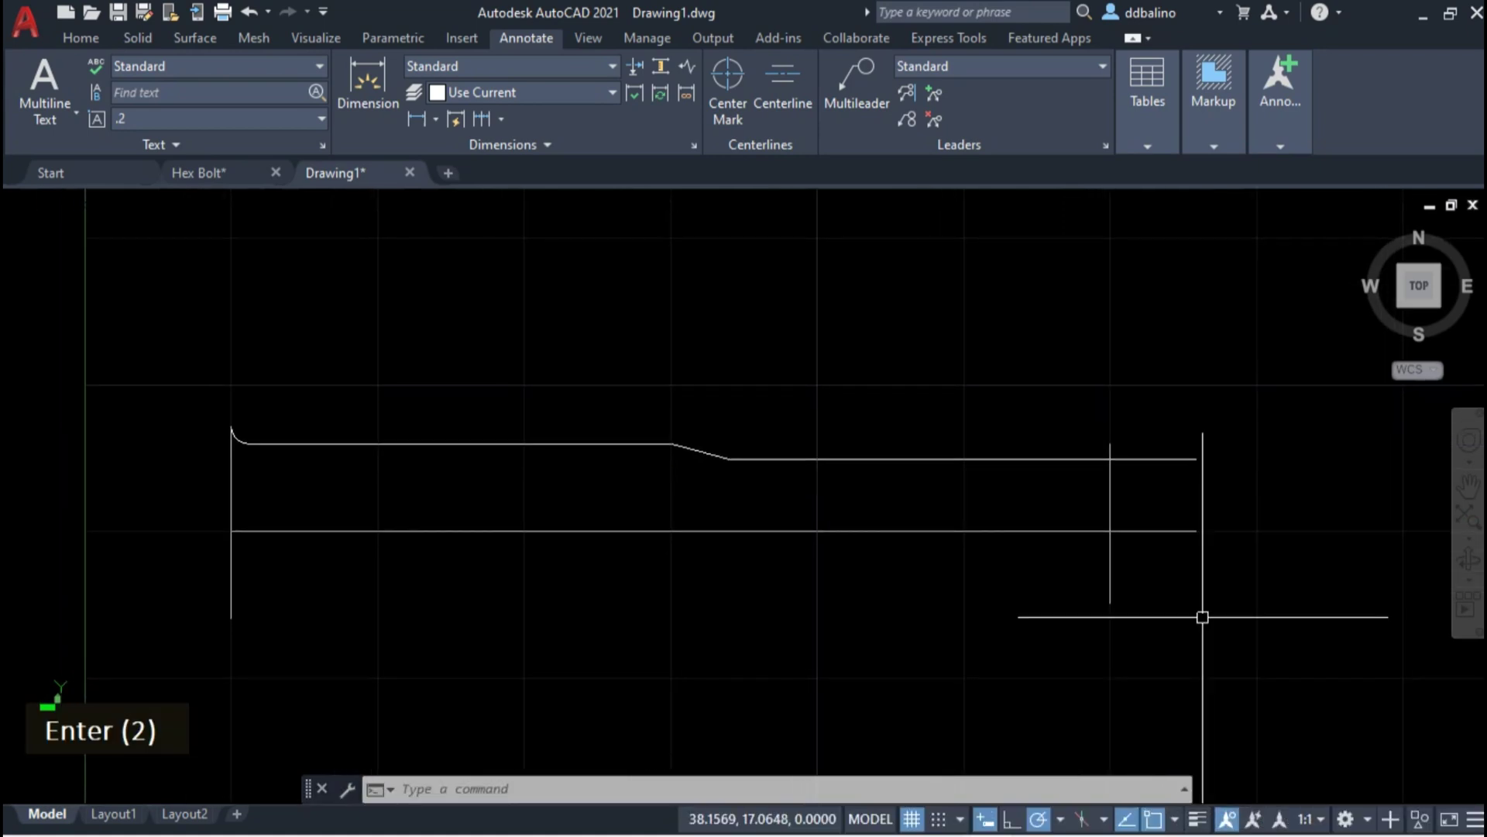
- Trim the line portions below the axis and outside the shank's end so only the half profile remains
type("tr")
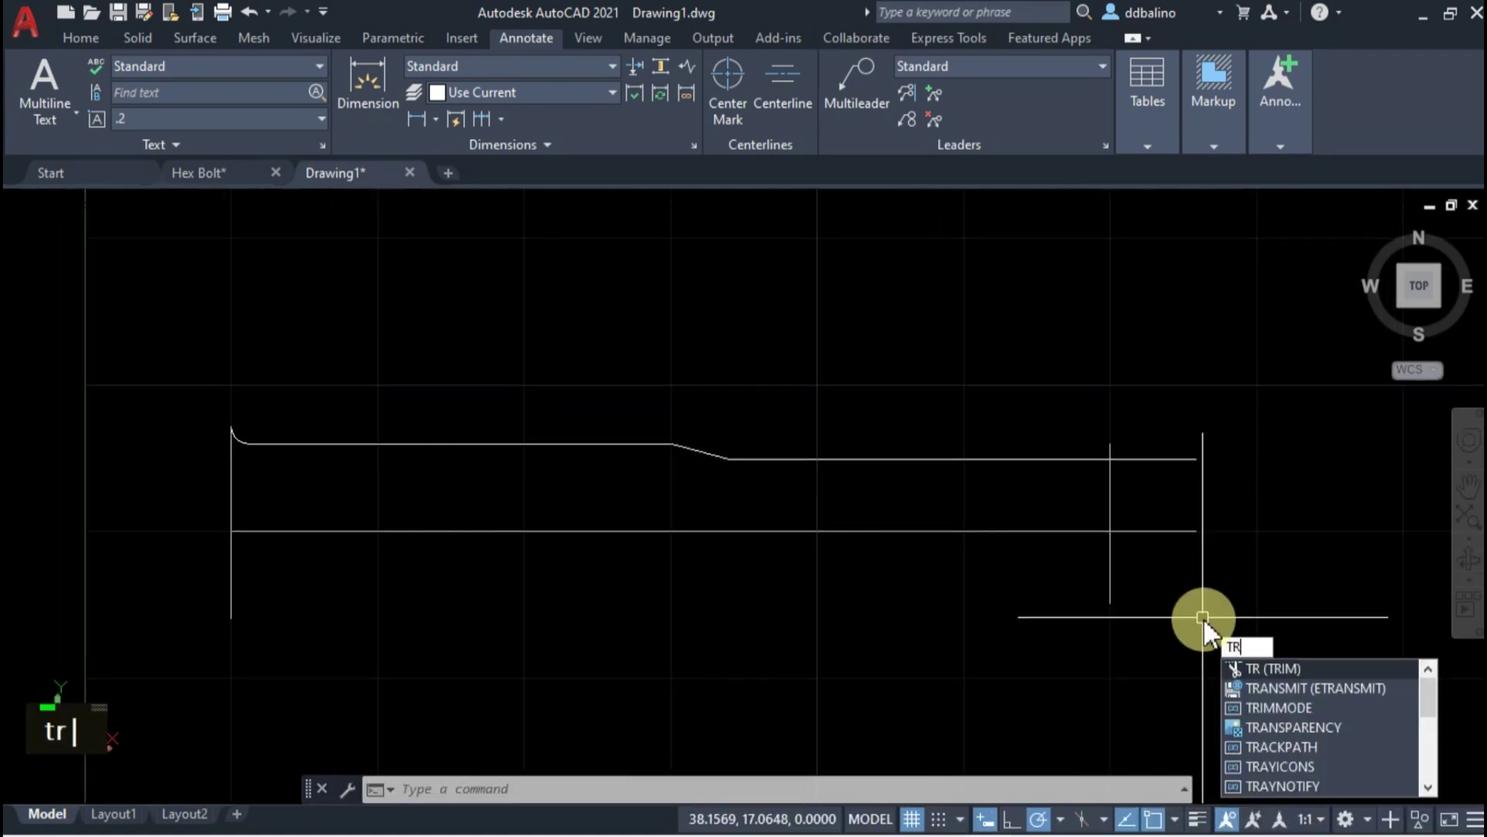
key("Return")
mouse_move(1162, 587)
left_mouse_down()
mouse_move(219, 586)
mouse_move(220, 603)
left_mouse_up()
left_click_drag(1155, 565, 1156, 425)
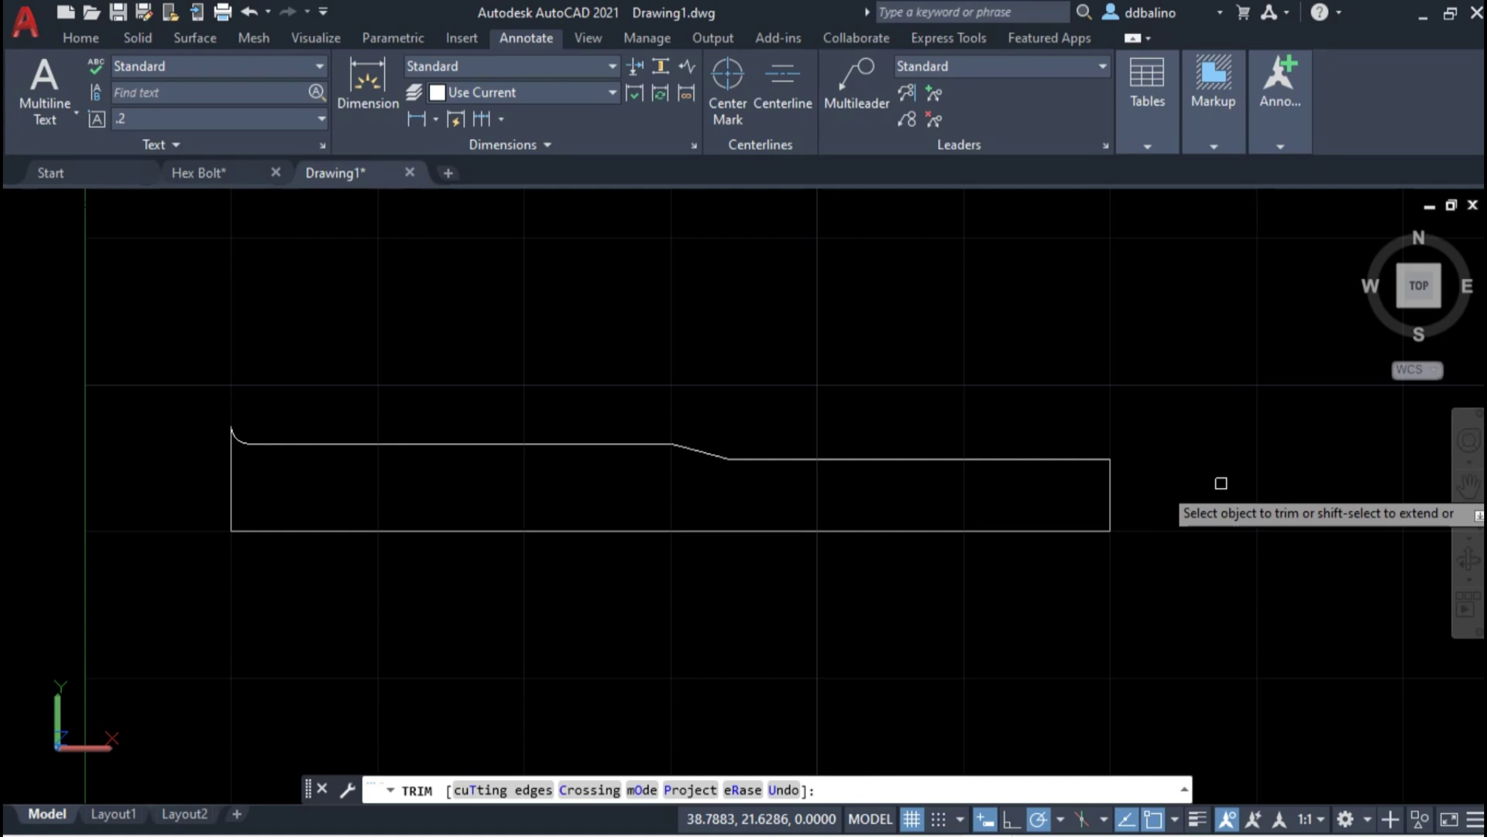
key("Return")
key("Return")
- Delete the short leftover vertical line beside the fillet
middle_click_drag(816, 601, 869, 592)
scroll(280, 430, "up", 4)
scroll(288, 438, "up", 2)
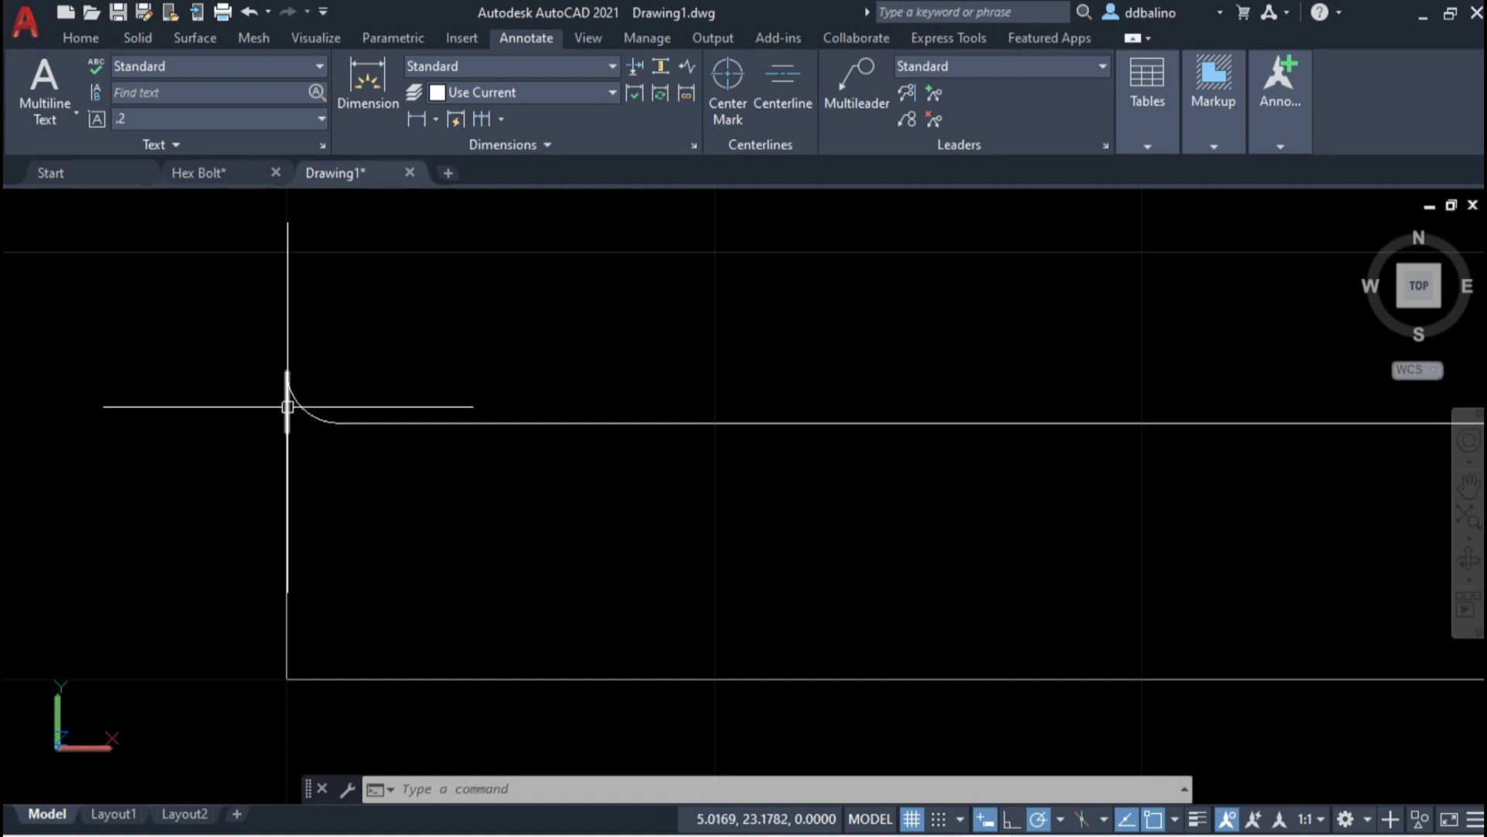
left_click(287, 406)
key("Delete")
scroll(240, 382, "up", 3)
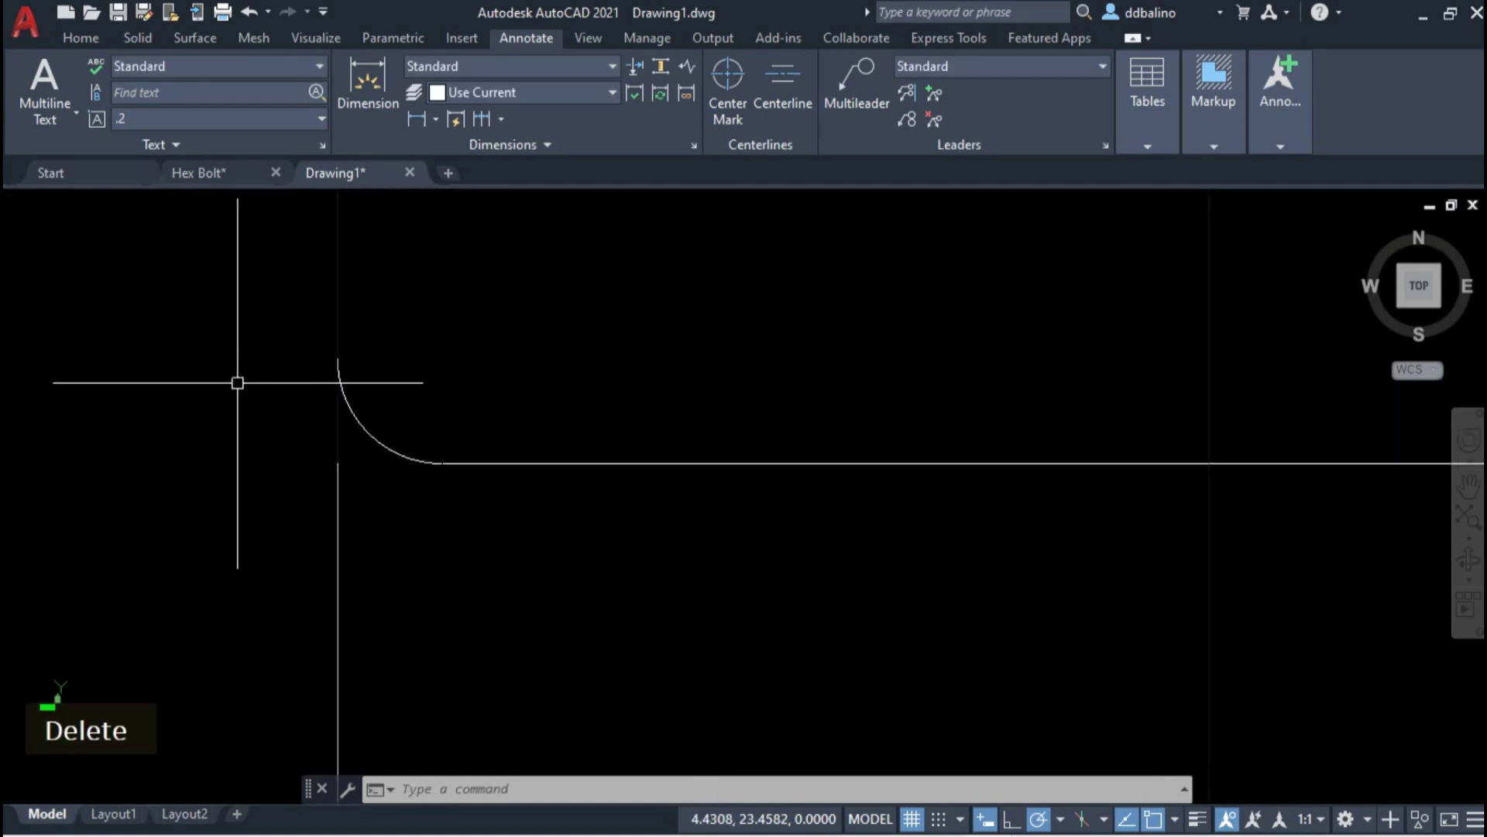
- Extend the vertical under-head line up to the upper end of the fillet arc
scroll(505, 564, "down", 2)
middle_click_drag(581, 558, 532, 488)
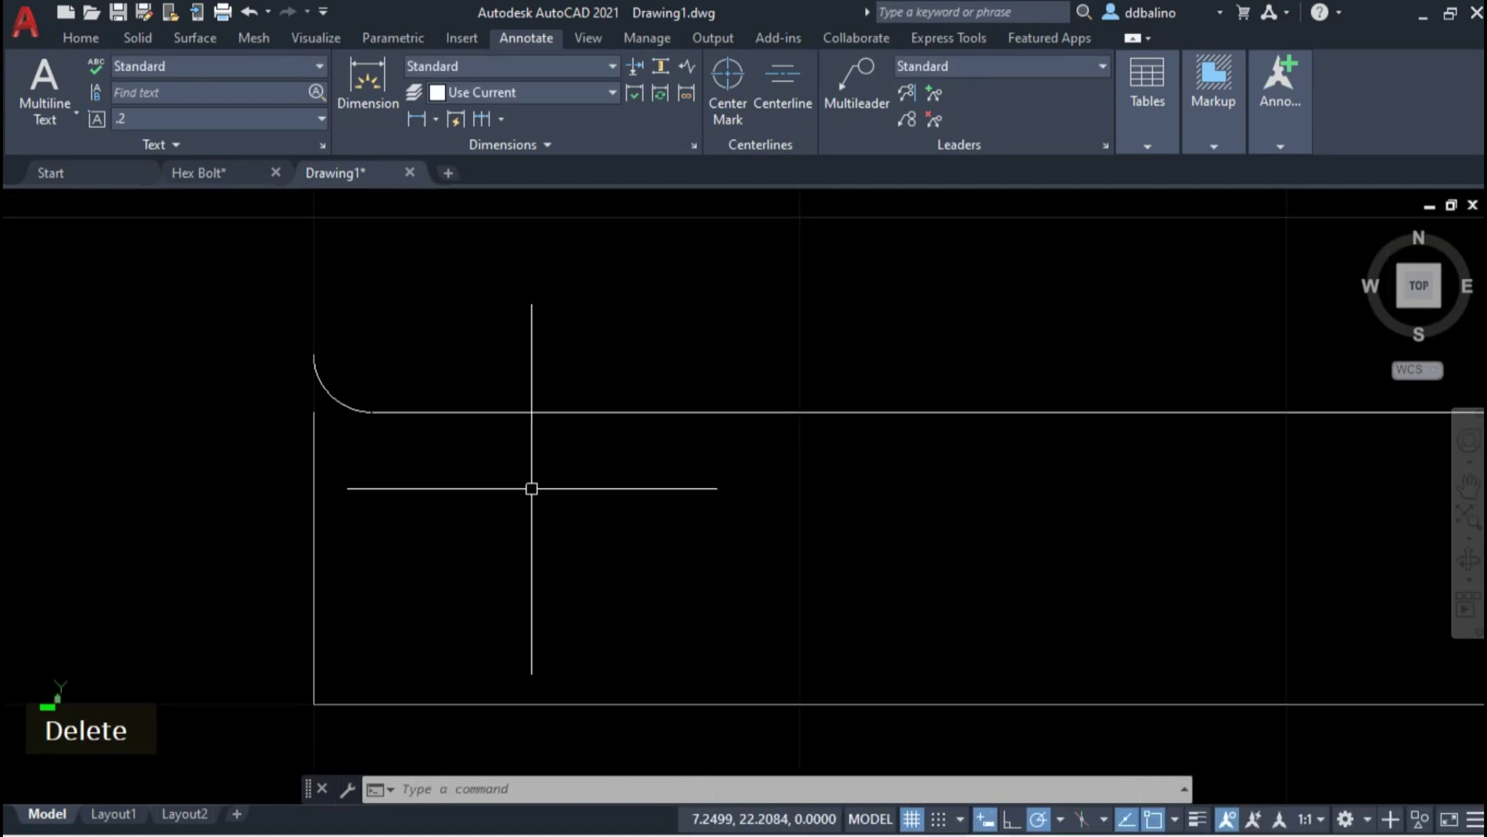
type("ext")
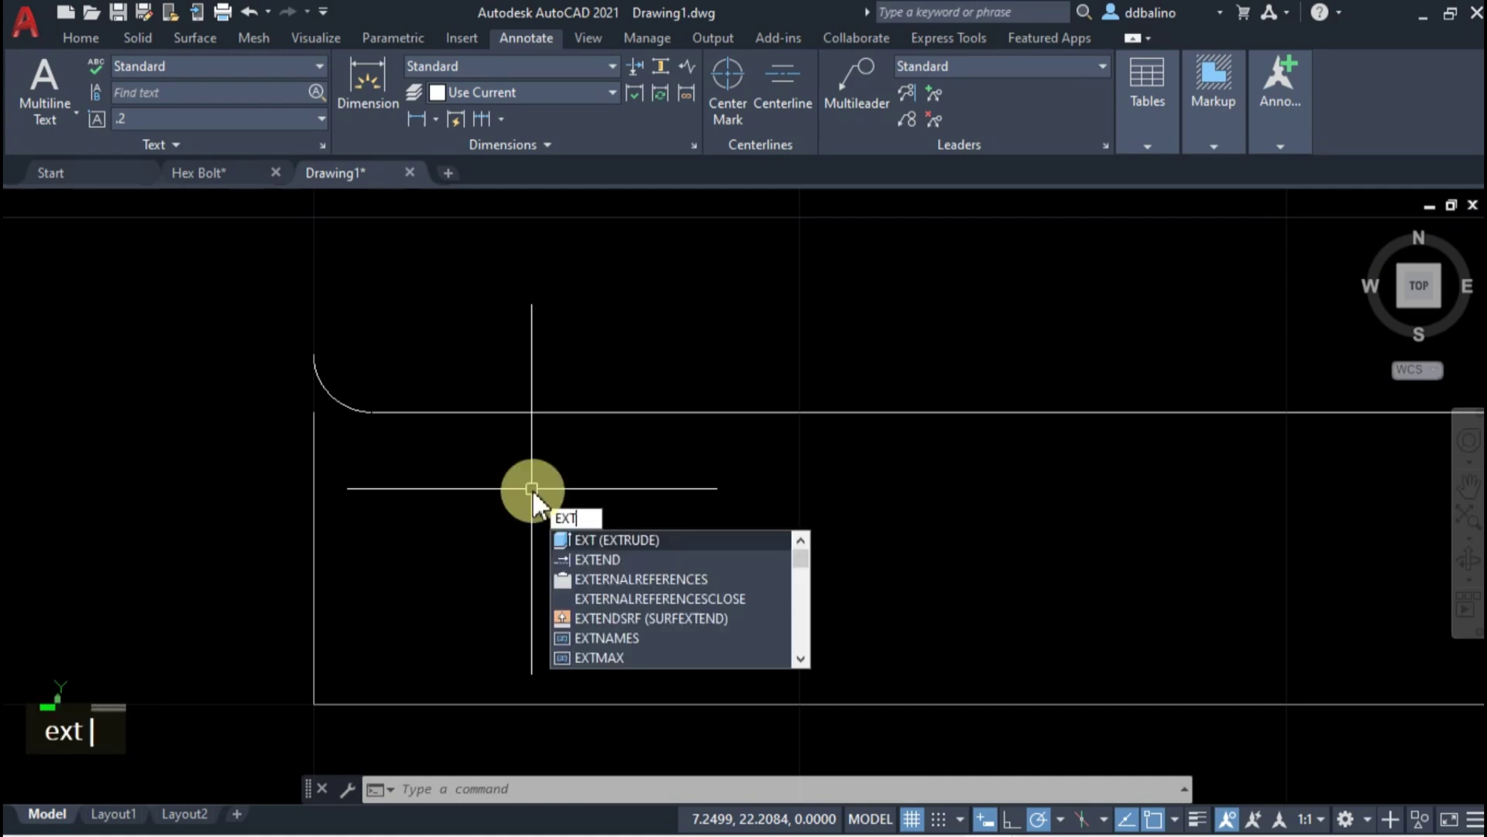
left_click(580, 559)
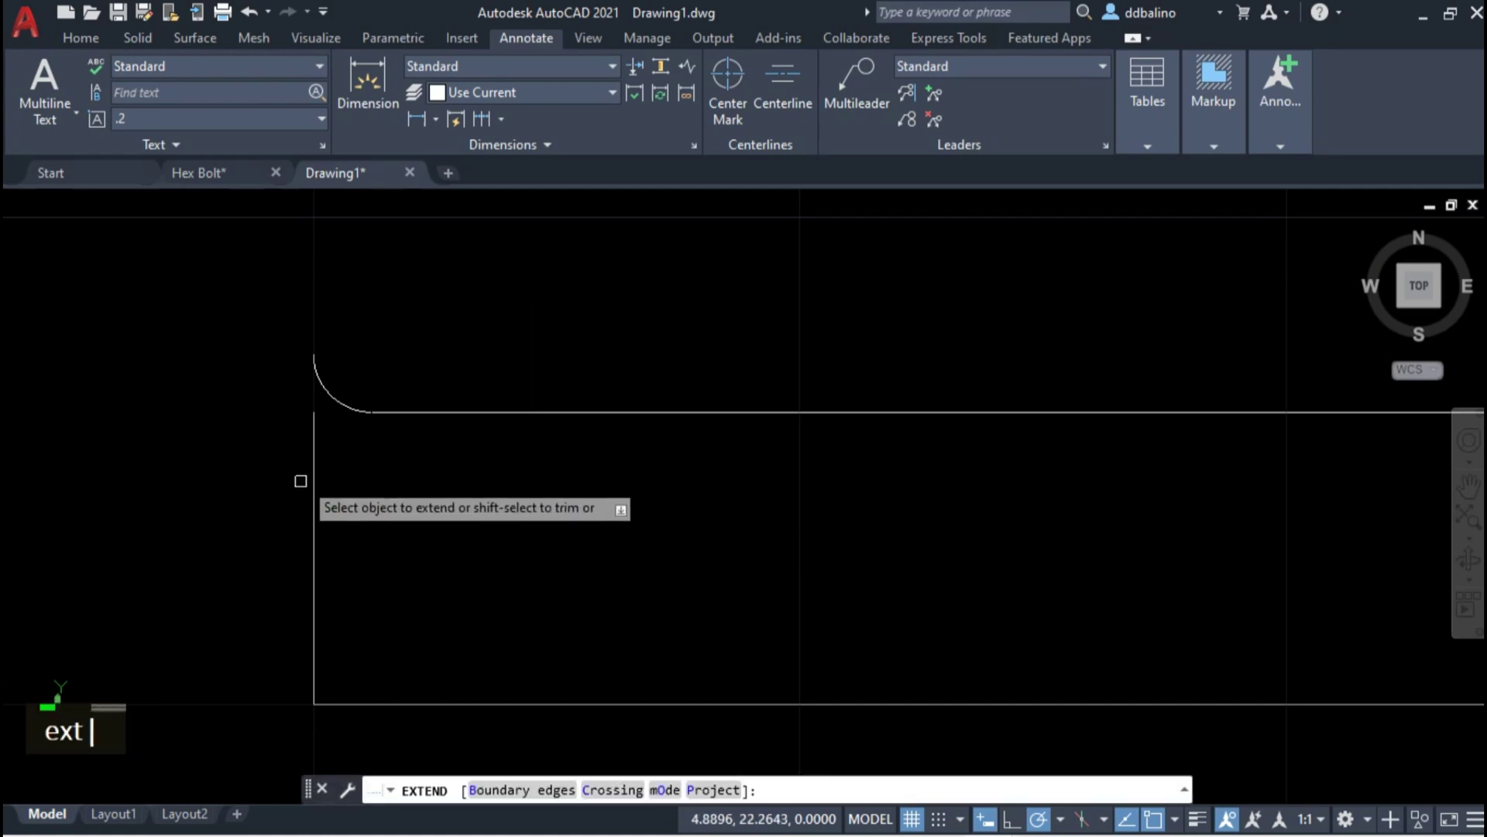
key("Return")
- Join all lines and the fillet arc of the half shank profile into one closed polyline
scroll(686, 513, "down", 3)
mouse_move(916, 496)
middle_mouse_down()
mouse_move(654, 491)
mouse_move(956, 511)
mouse_move(736, 483)
middle_mouse_up()
scroll(747, 469, "up", 2)
type("join")
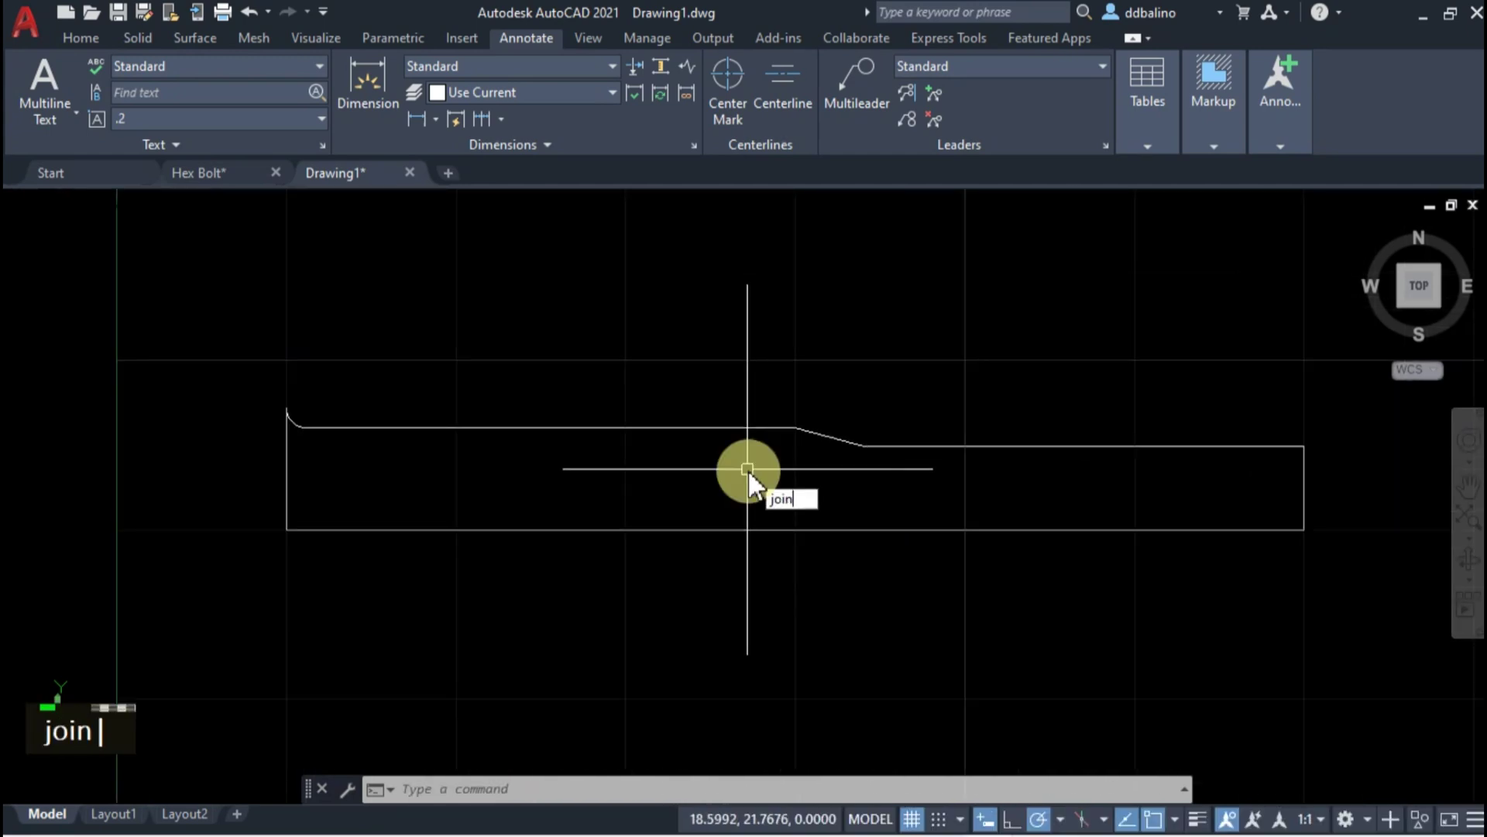
key("Return")
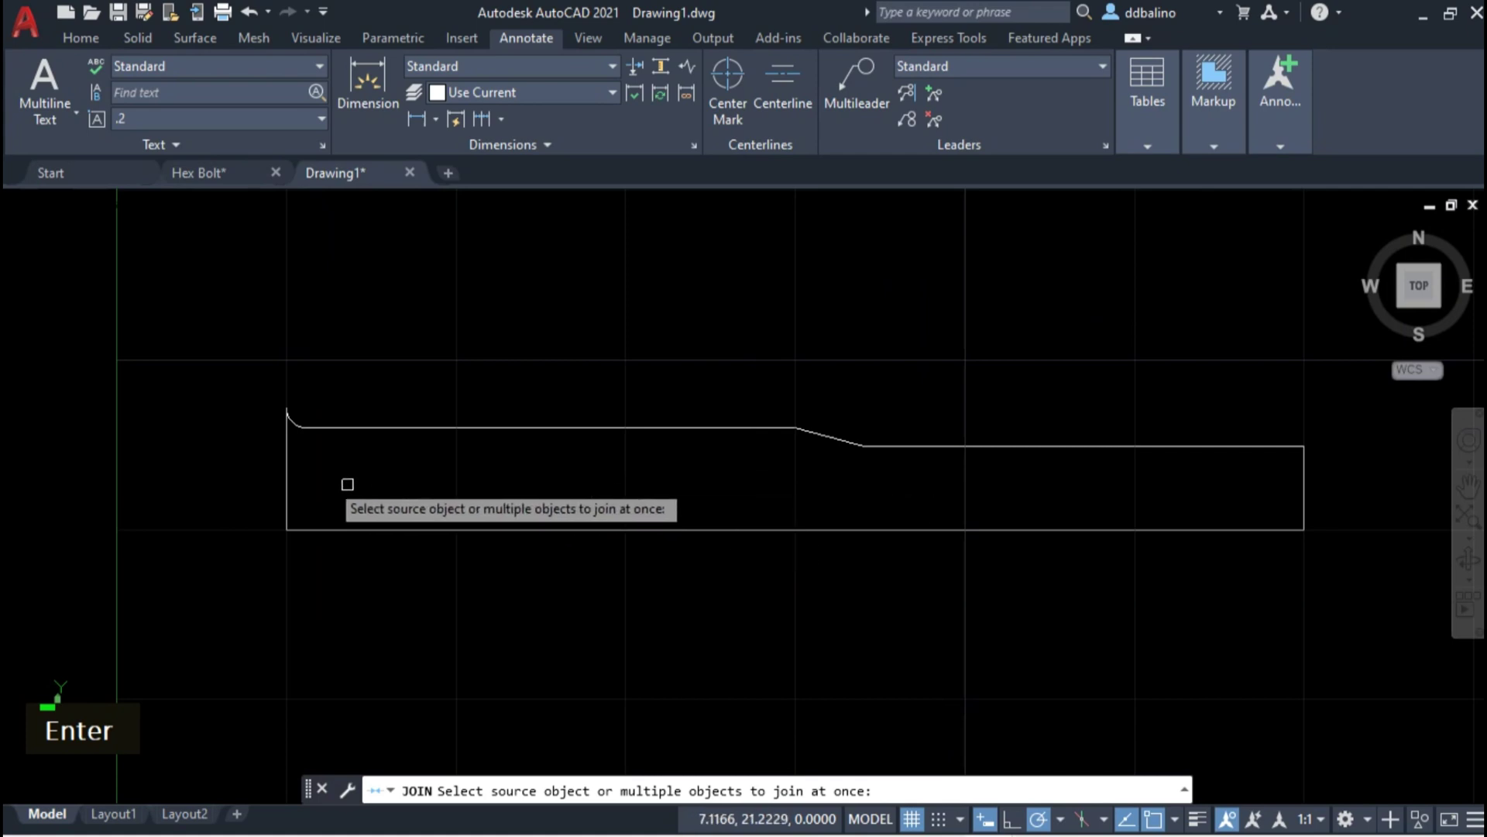
left_click(287, 464)
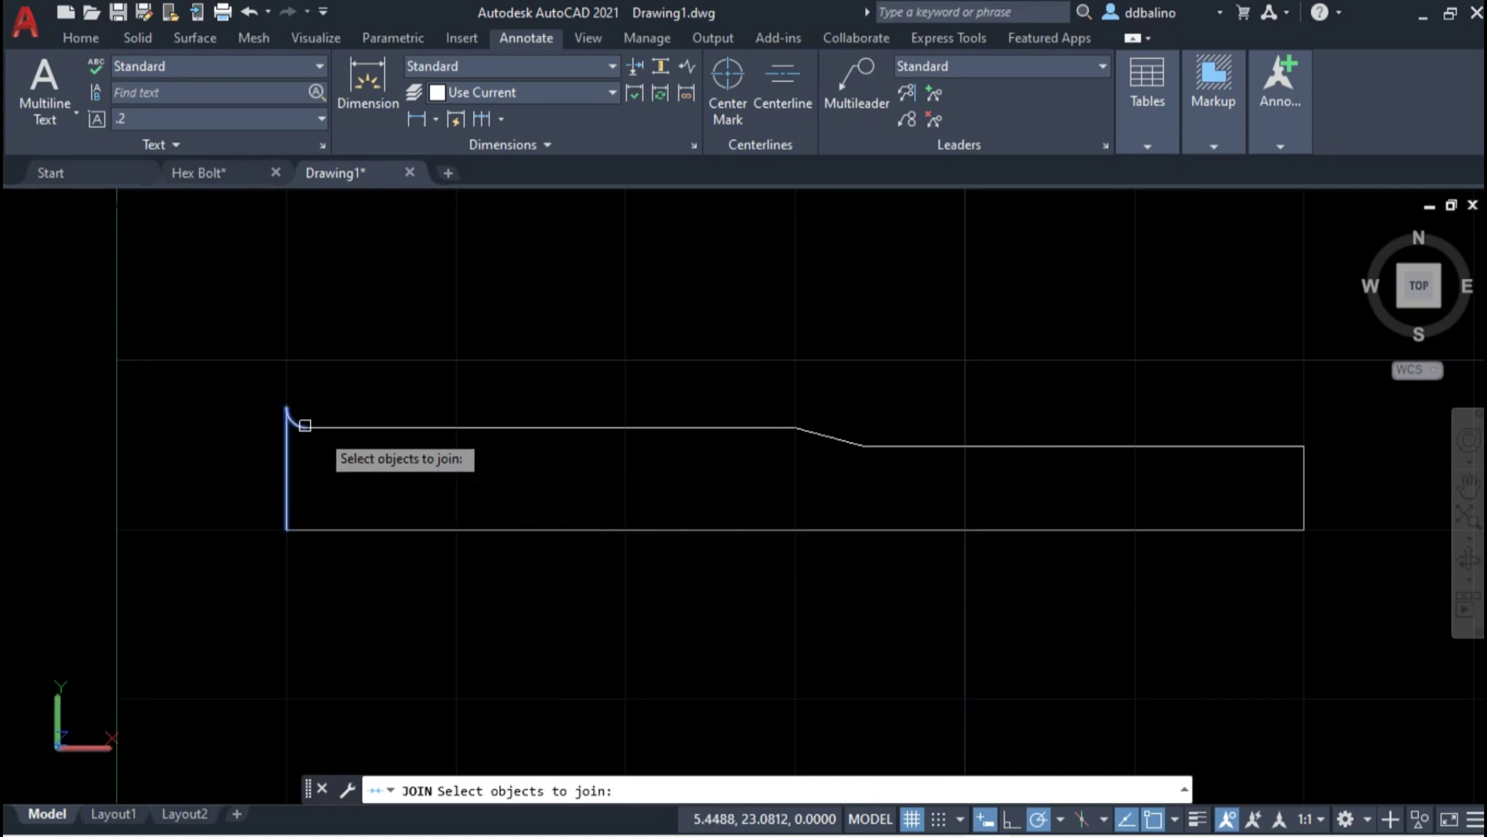
left_click(330, 428)
left_click(692, 391)
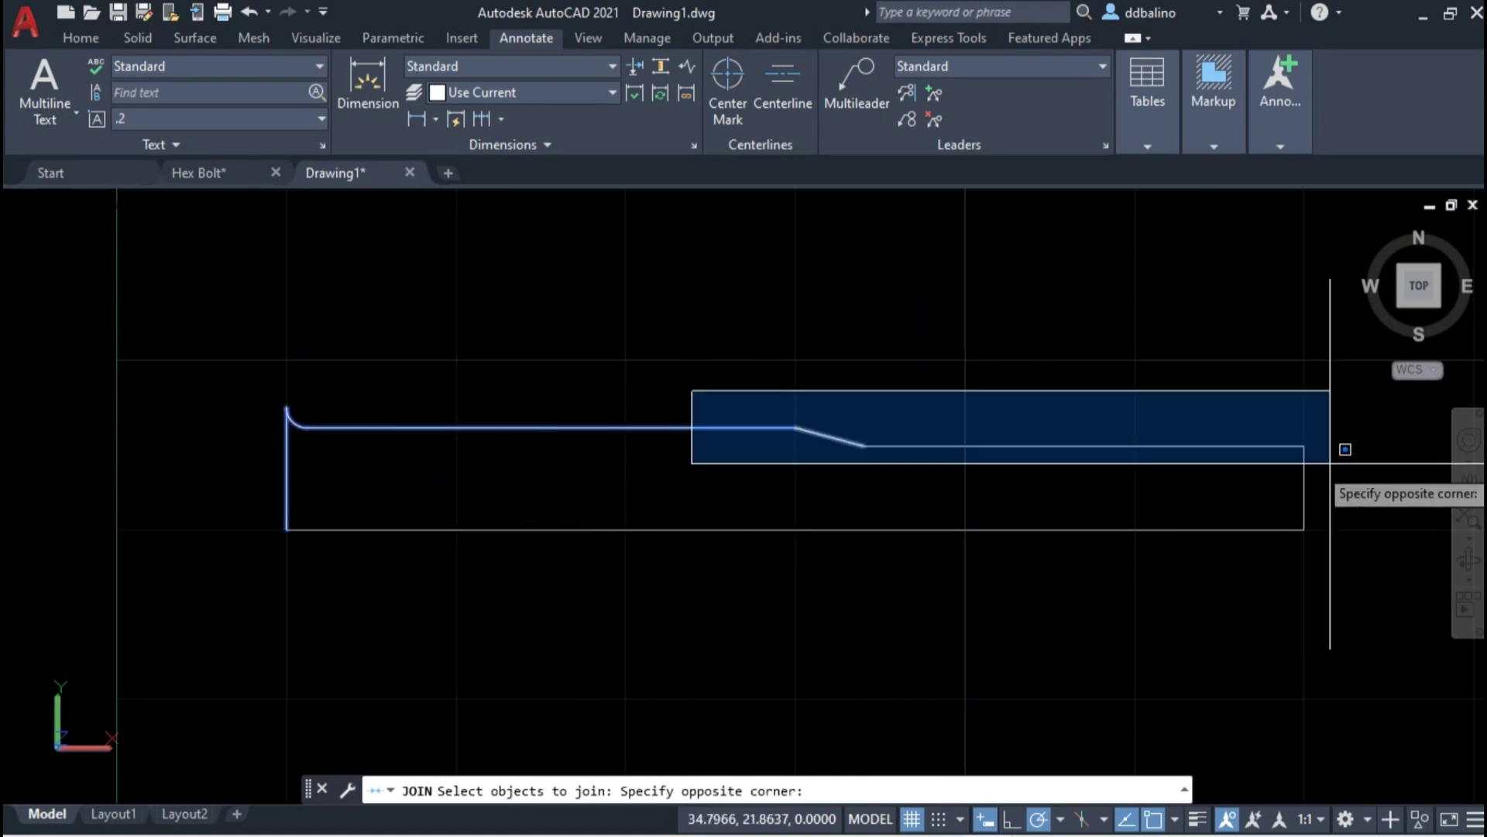
left_click(1391, 540)
left_click(1226, 528)
left_click(973, 666)
key("Return")
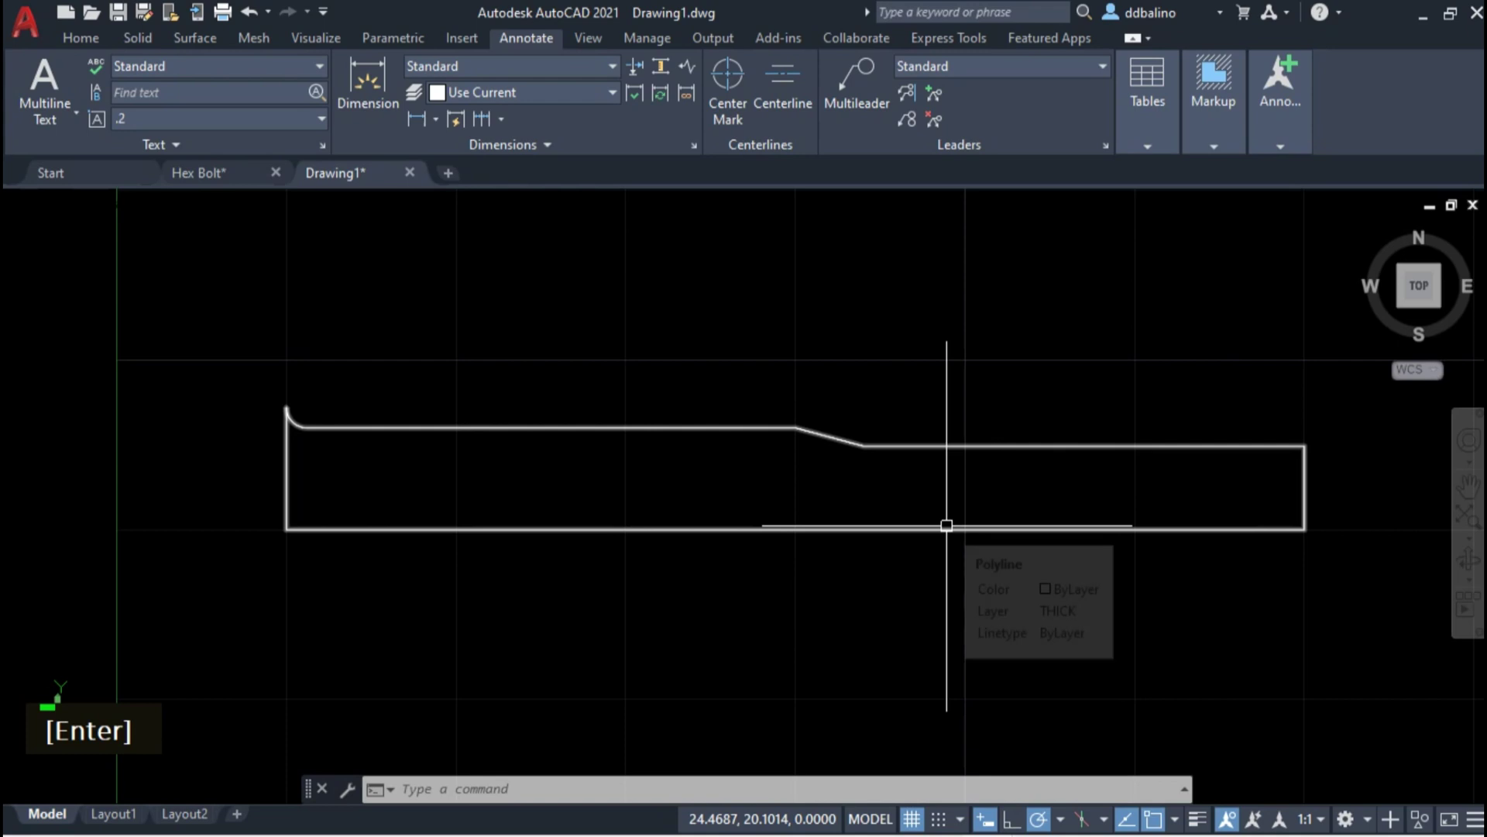
- Create a planar surface from the closed polyline of the half shank profile using the PLANESURF Object option
middle_click_drag(937, 638, 887, 628)
type("p")
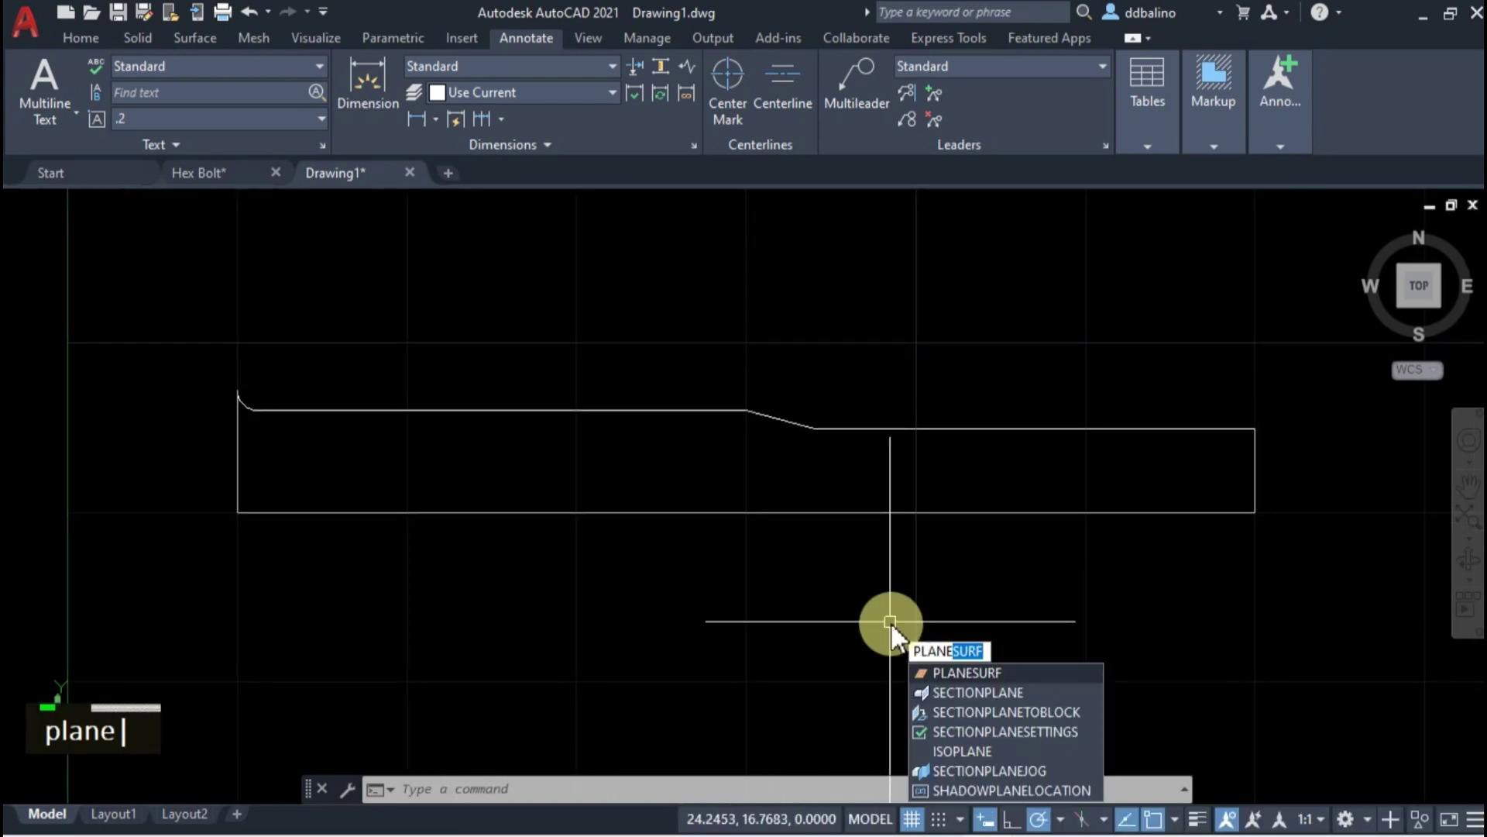
left_click(992, 676)
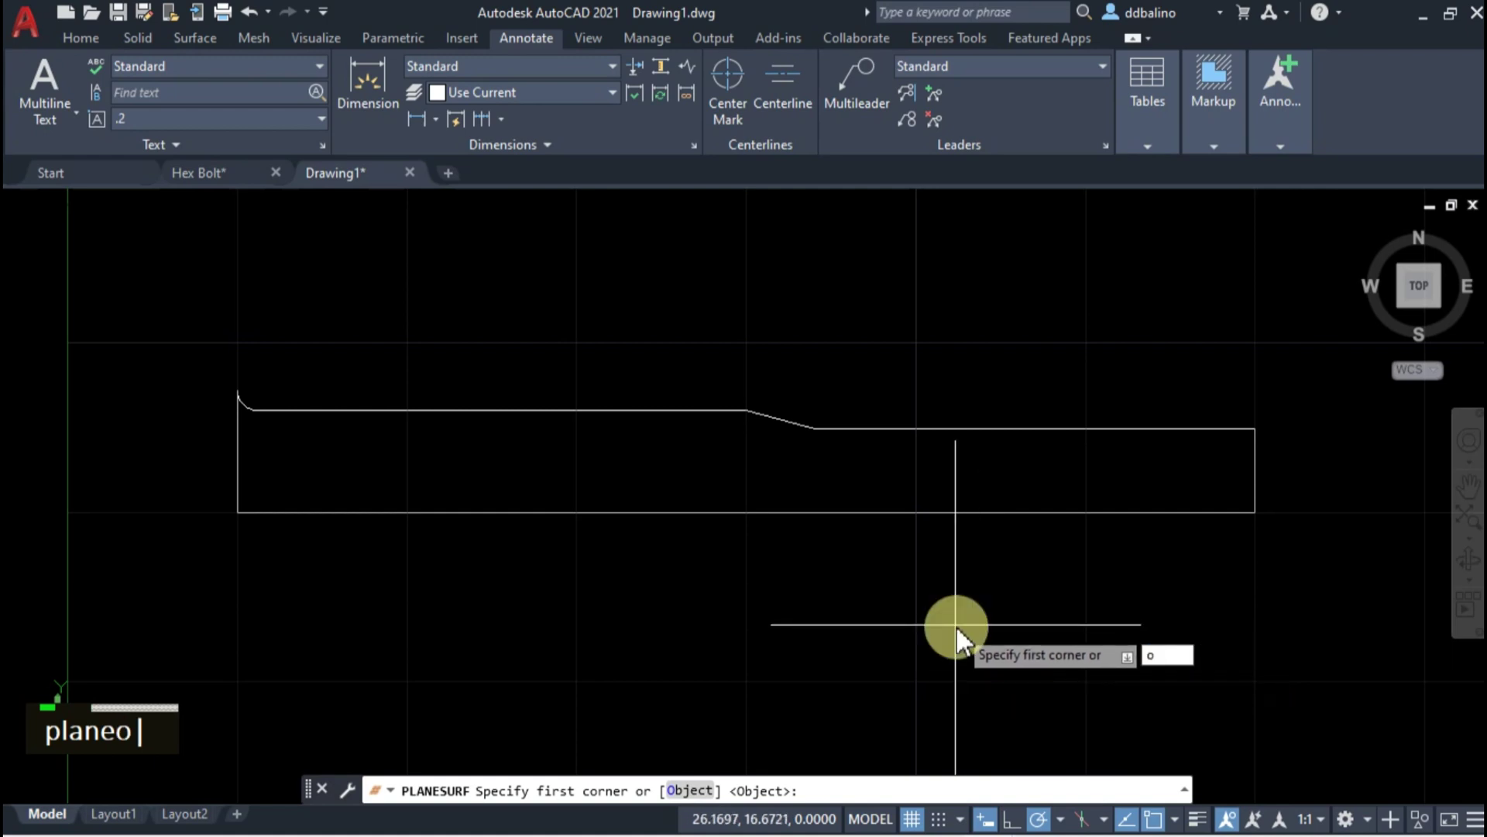
type("o")
key("Return")
left_click(813, 510)
key("Return")
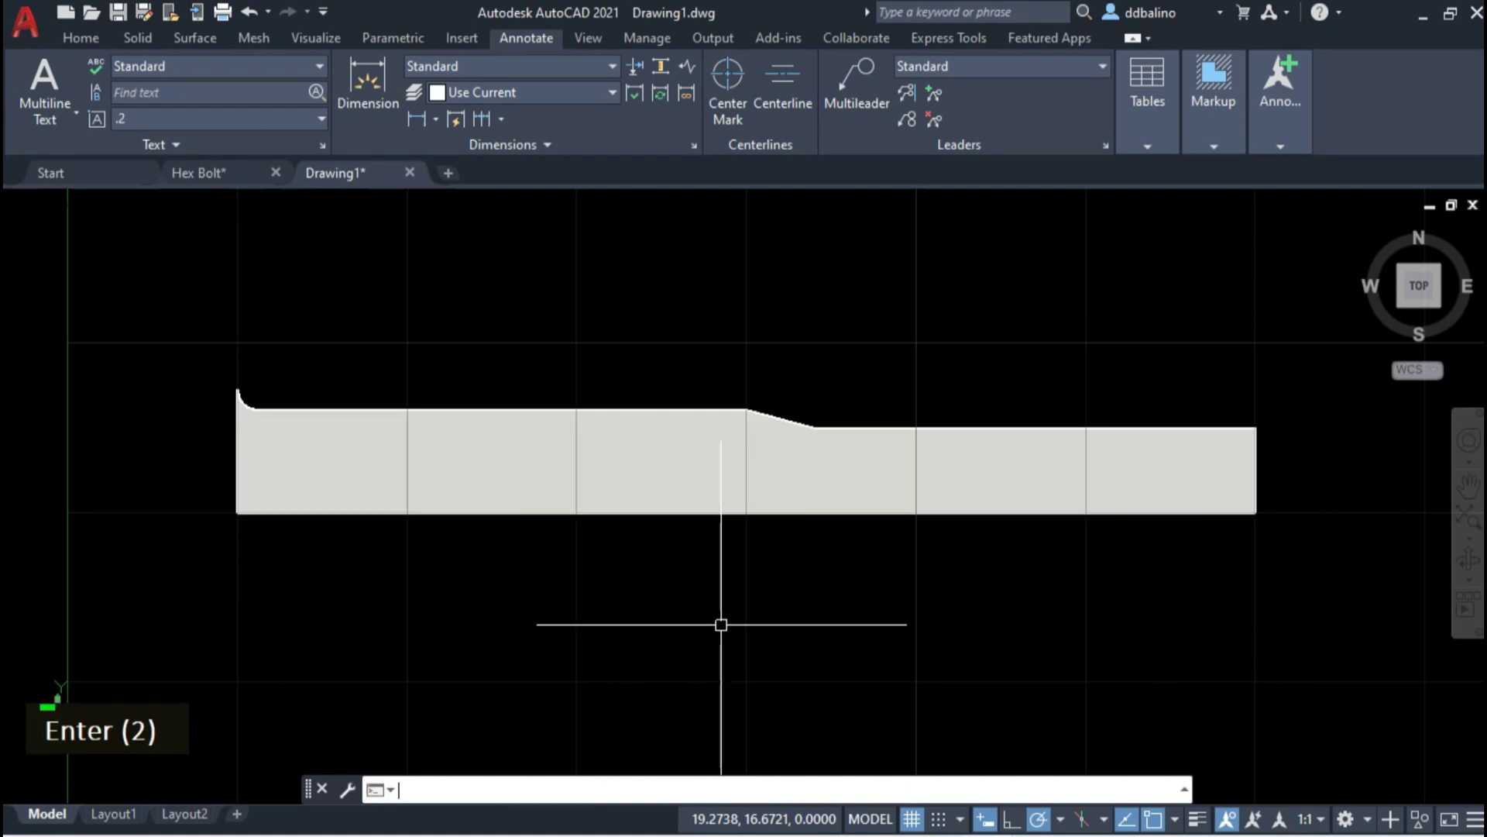
- Delete the polyline outline around the half shank profile, keeping the planar surface
left_click(239, 399)
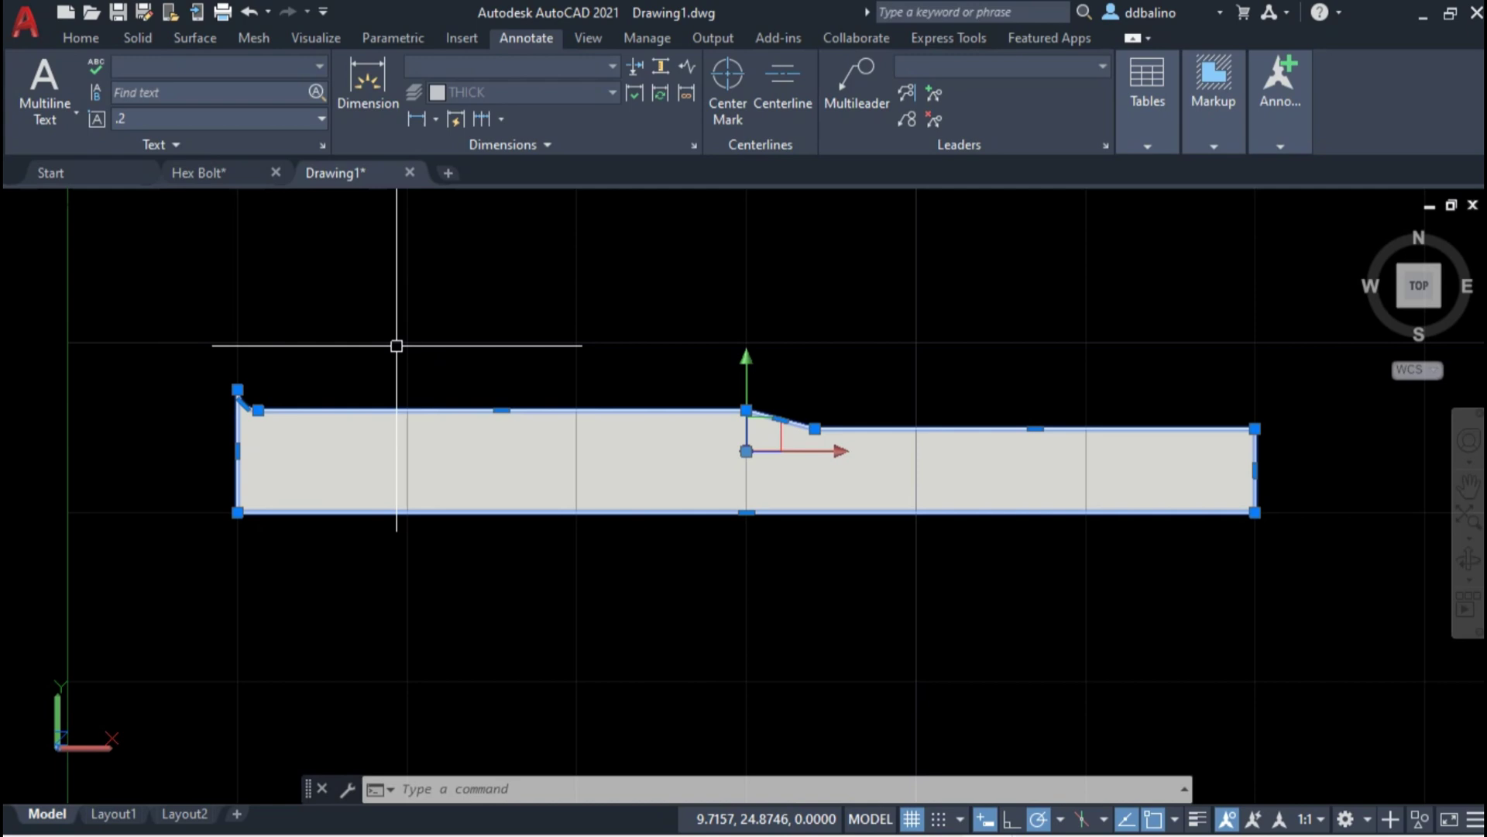
key("Delete")
scroll(551, 413, "down", 2)
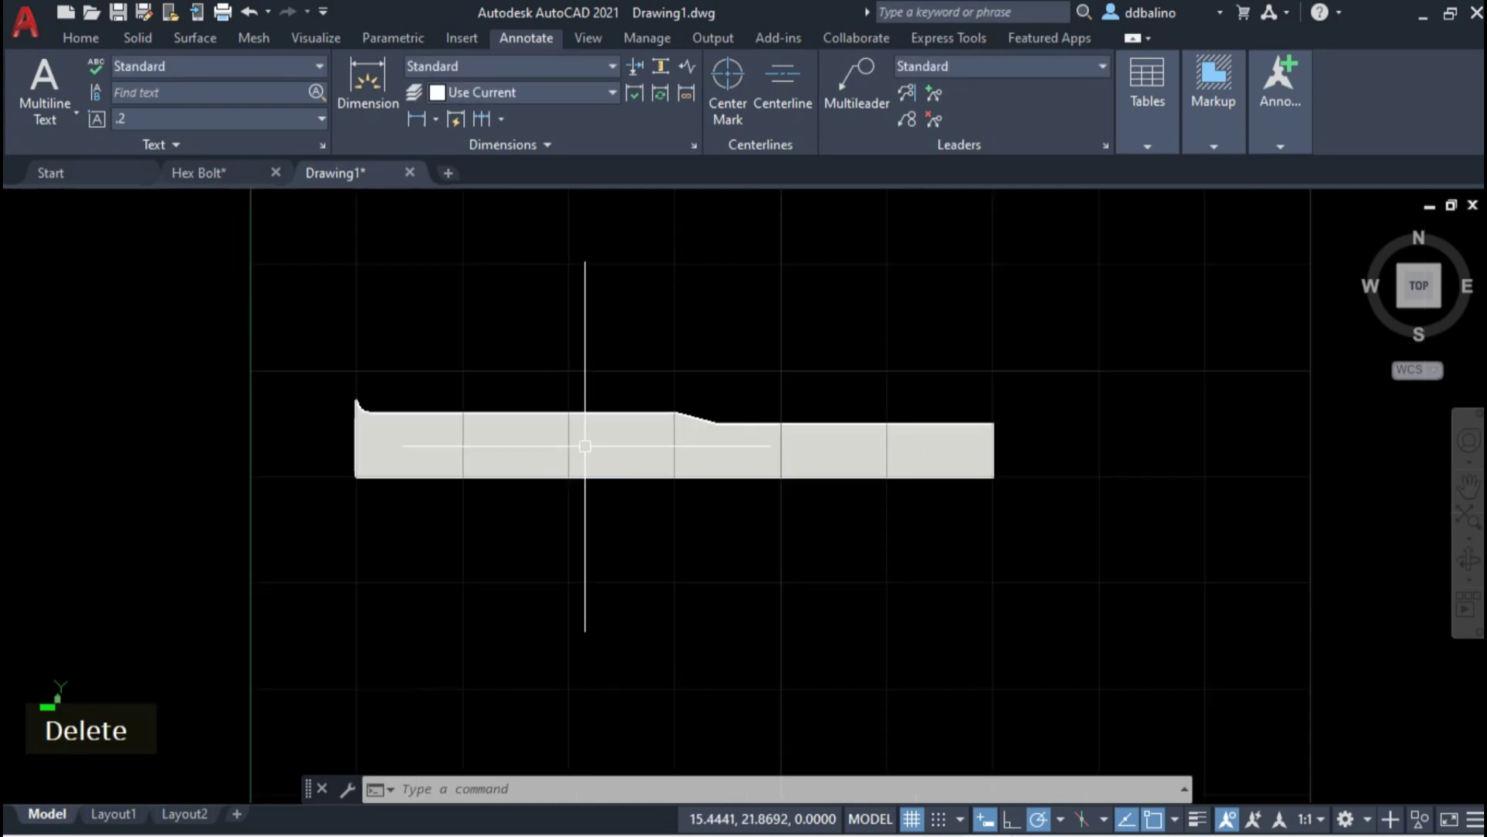
middle_click_drag(707, 545, 626, 544)
scroll(790, 484, "down", 2)
mouse_move(922, 501)
middle_mouse_down()
mouse_move(860, 502)
mouse_move(839, 597)
mouse_move(839, 535)
middle_mouse_up()
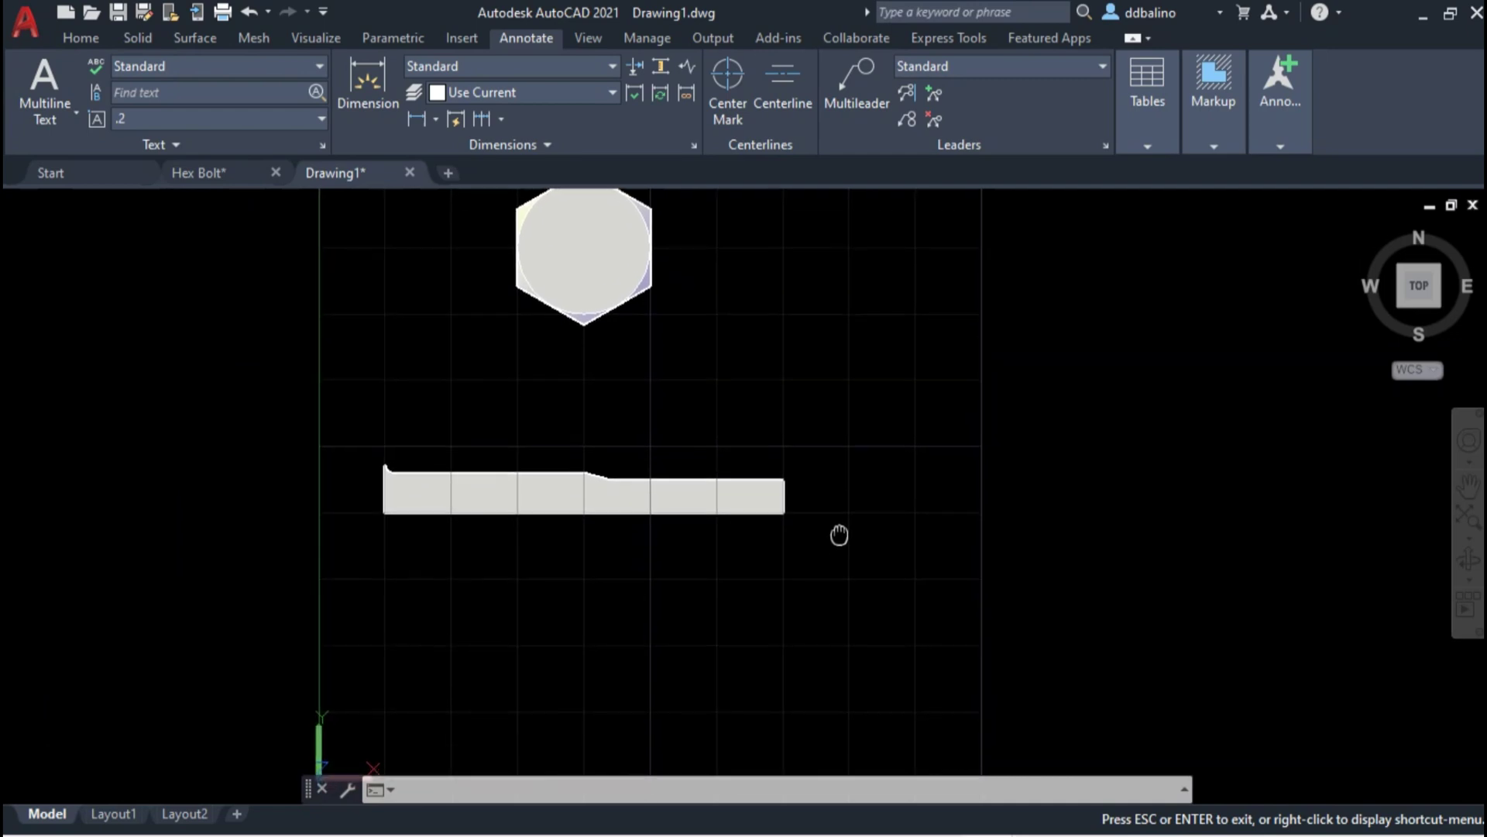
key("Escape")
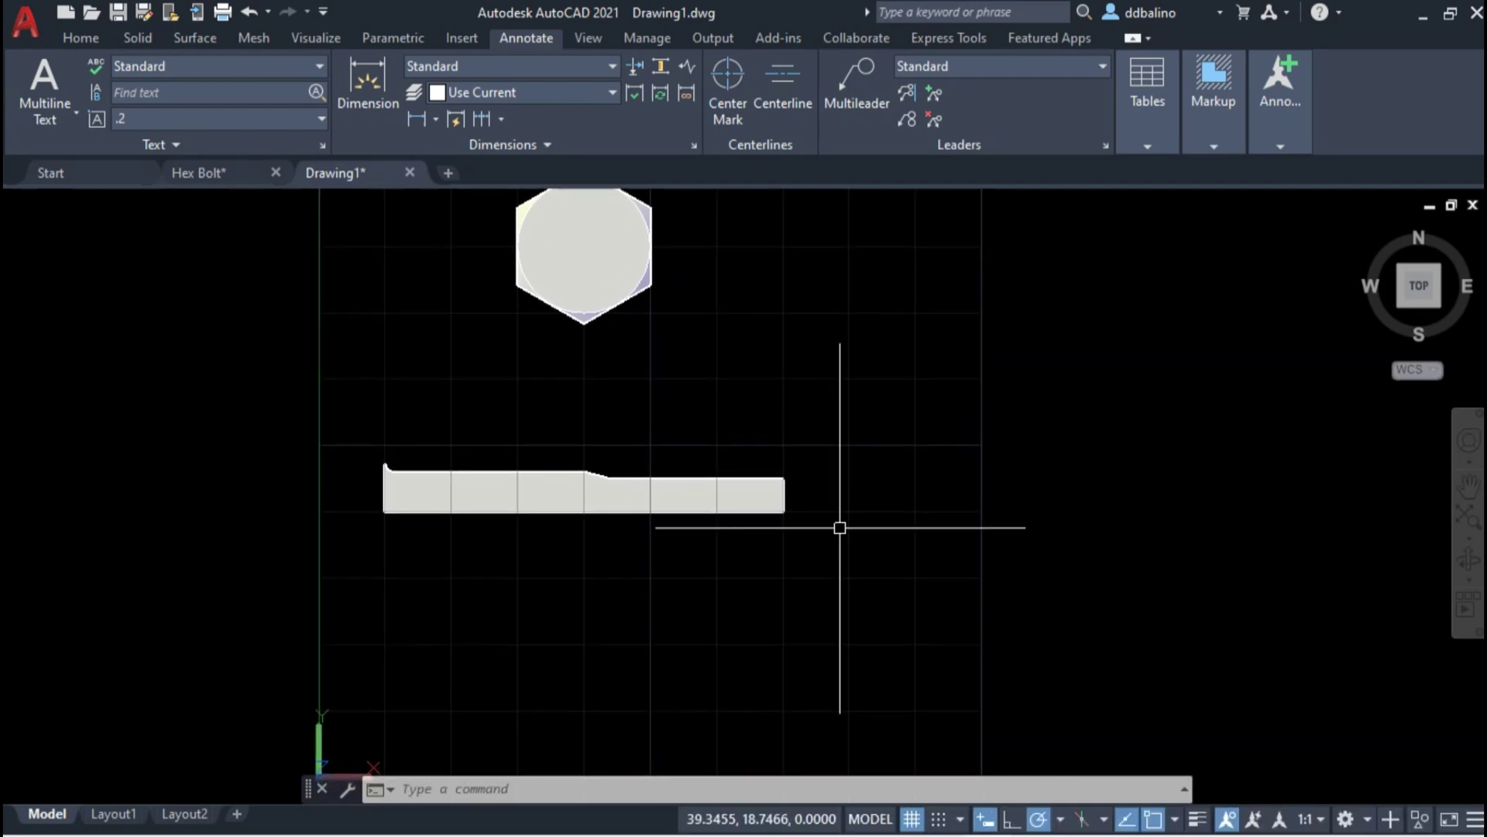
- Revolve the half shank surface 360 degrees about its long straight edge, from the flared end to the opposite end
left_click(1438, 310)
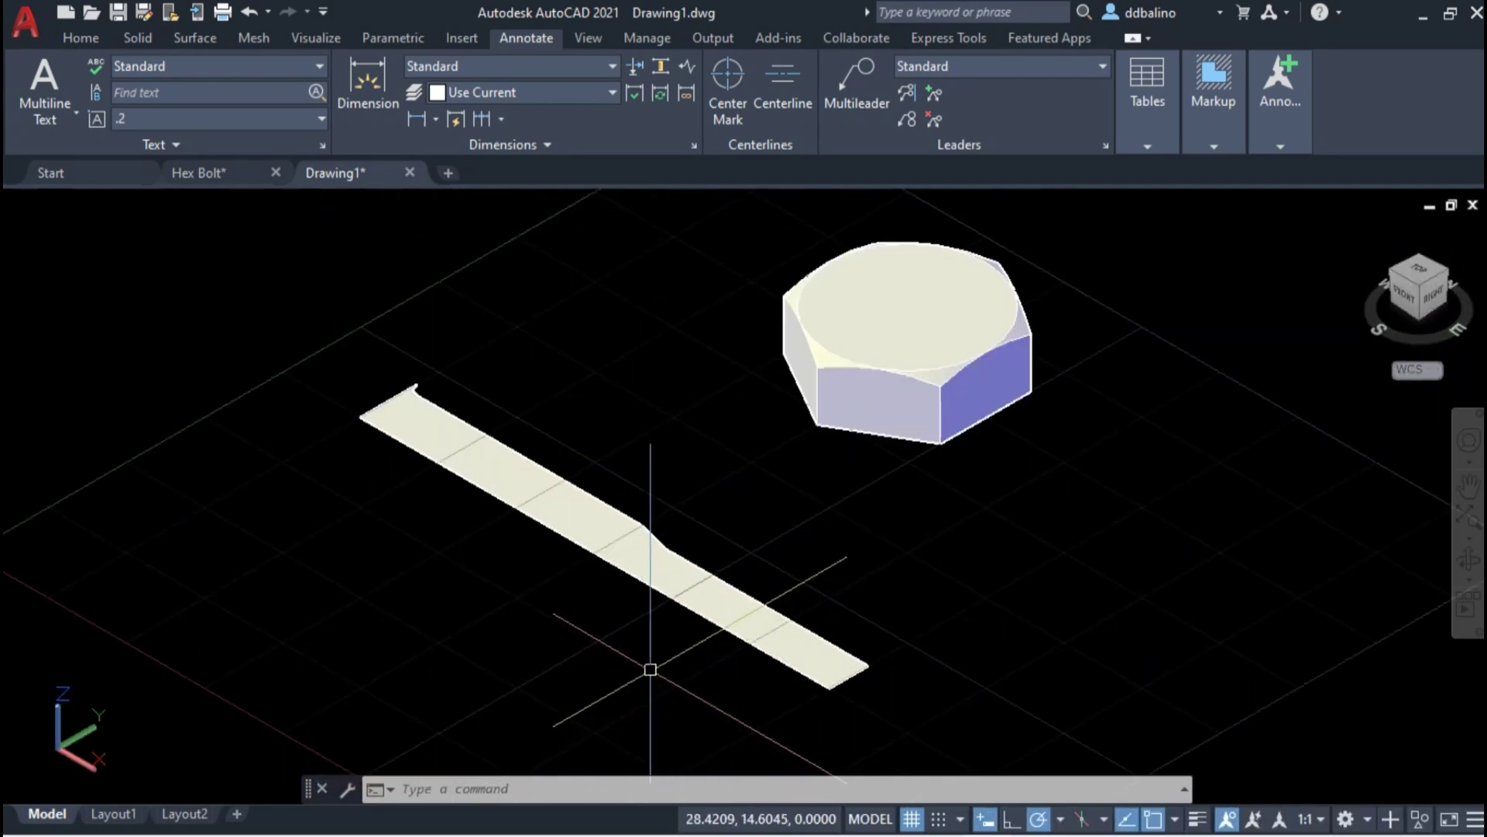
scroll(1100, 612, "up", 2)
middle_click_drag(1182, 588, 1147, 583)
key("Escape")
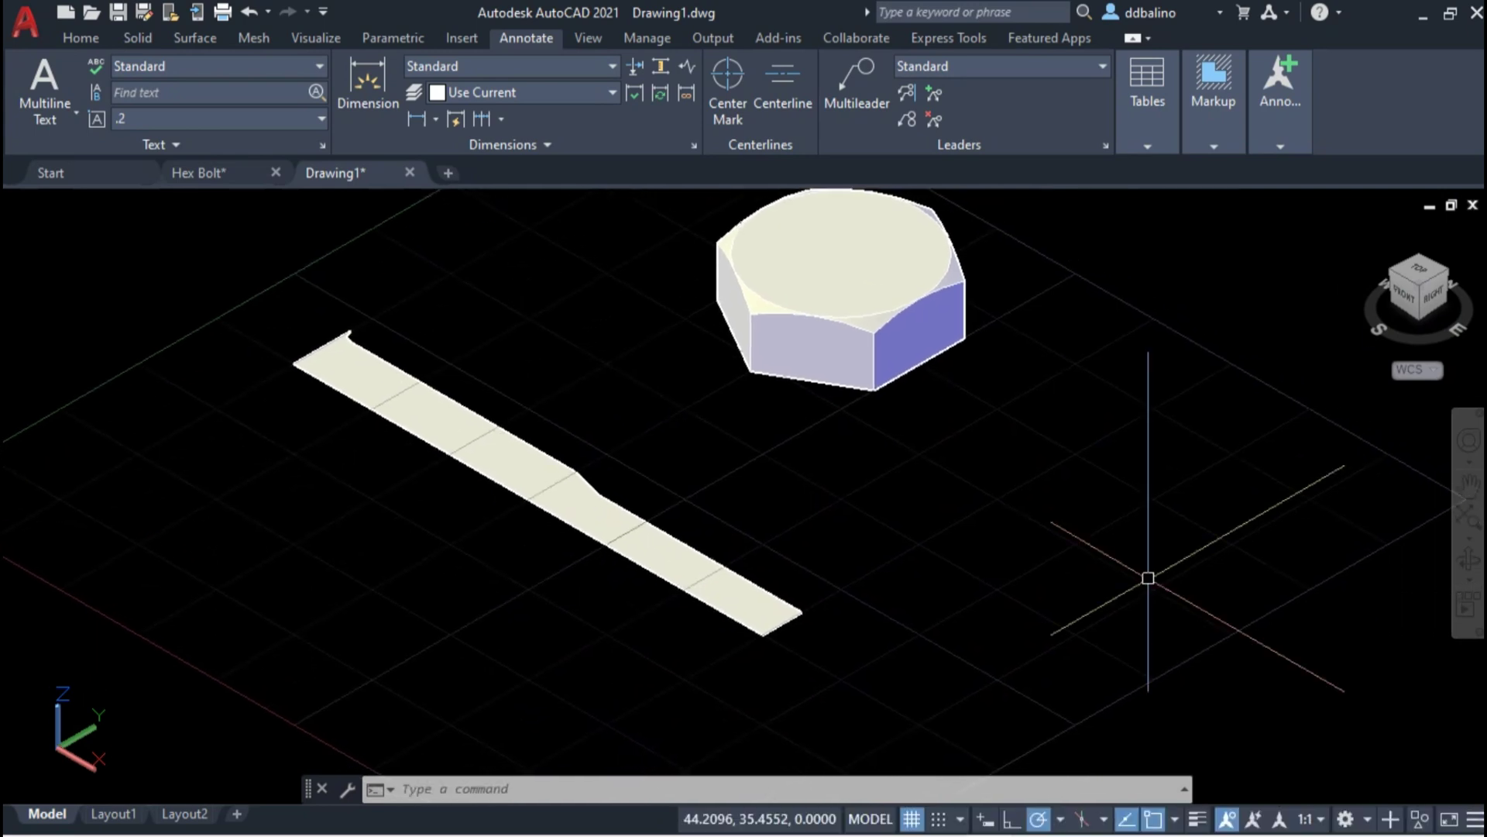
left_click(91, 45)
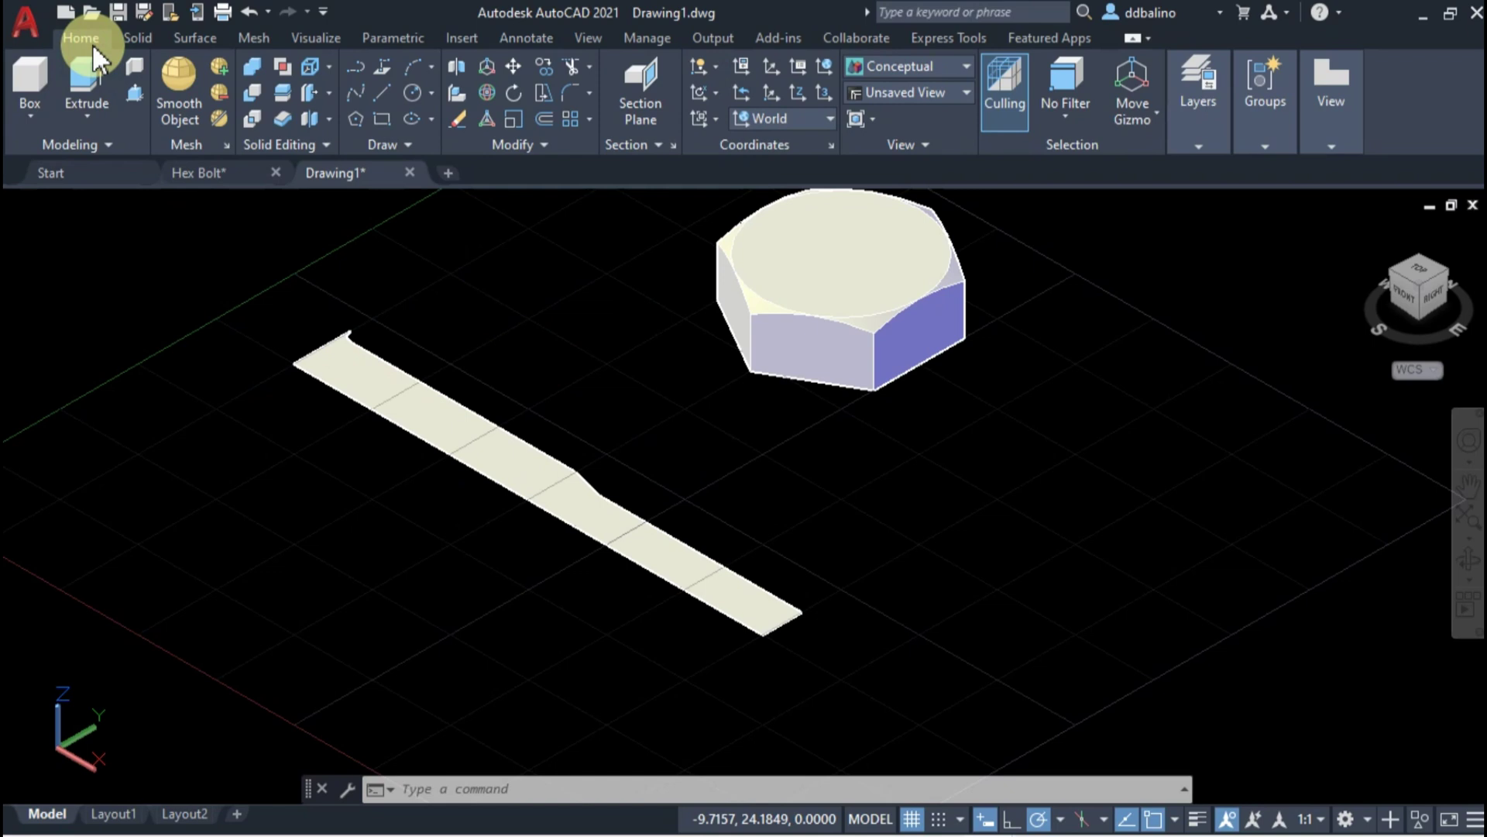
left_click(137, 39)
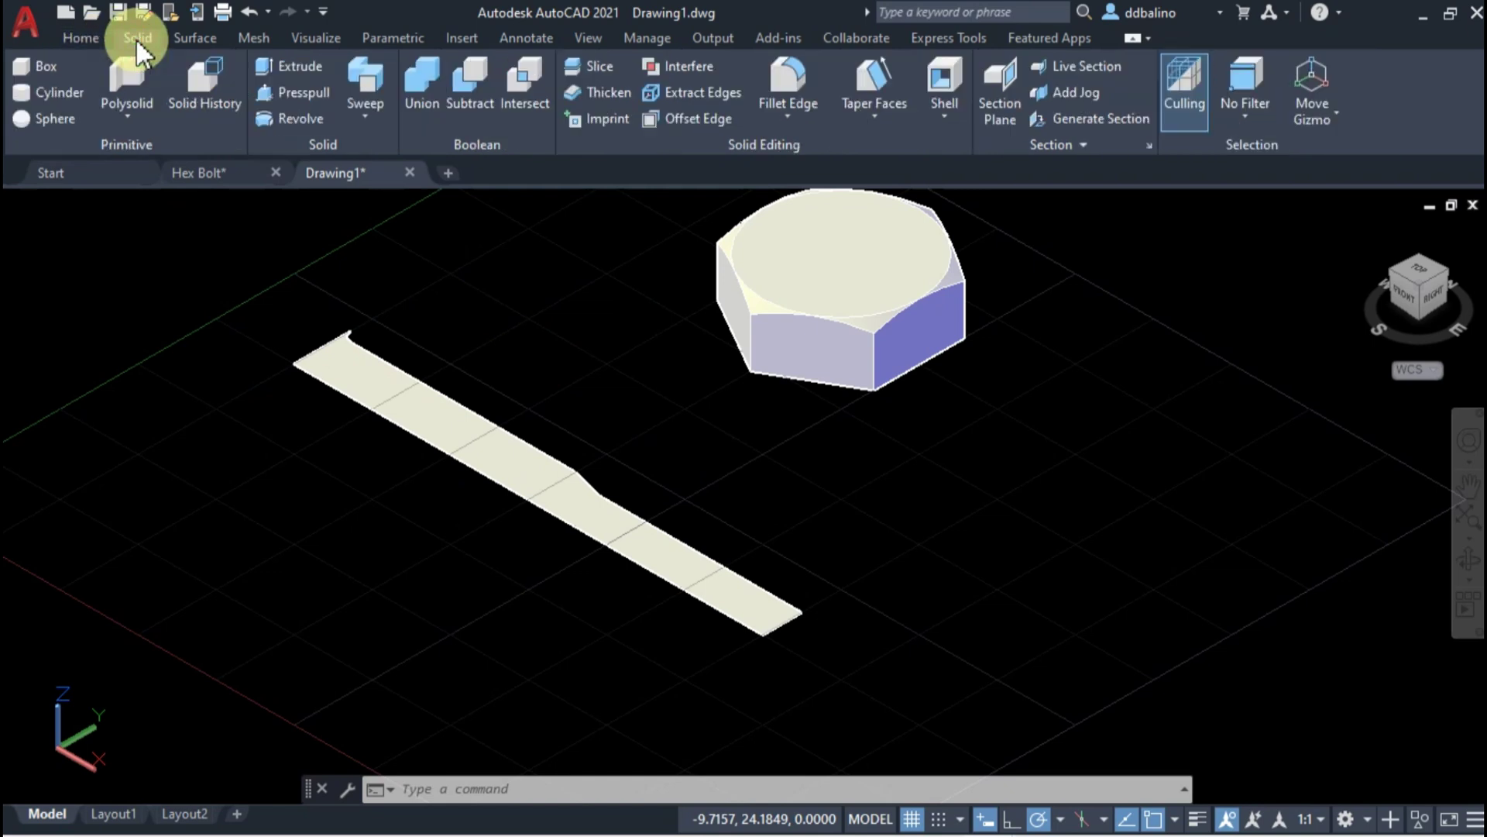
left_click(301, 116)
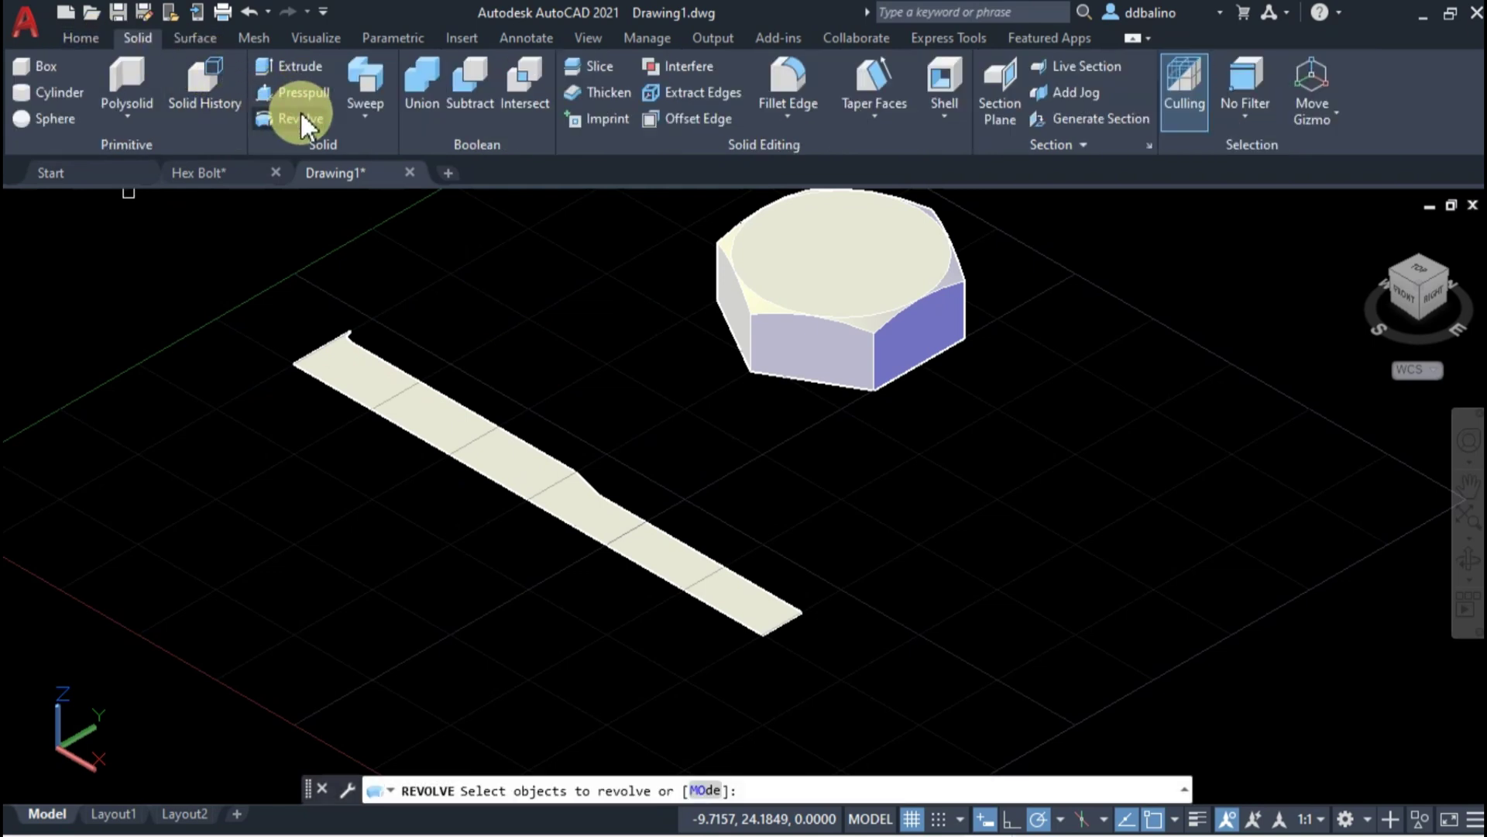
left_click(434, 412)
key("Return")
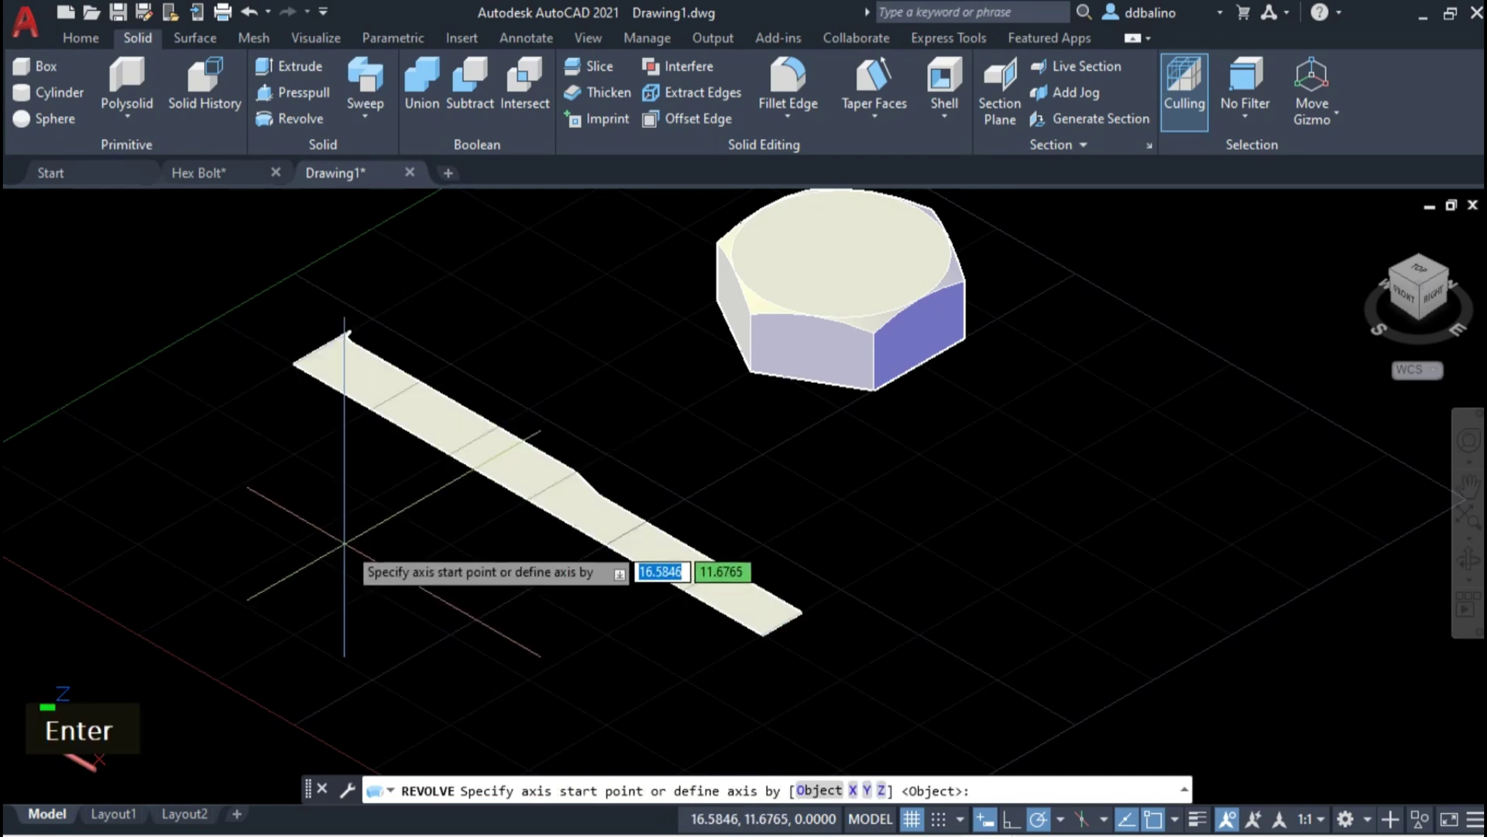
left_click(293, 363)
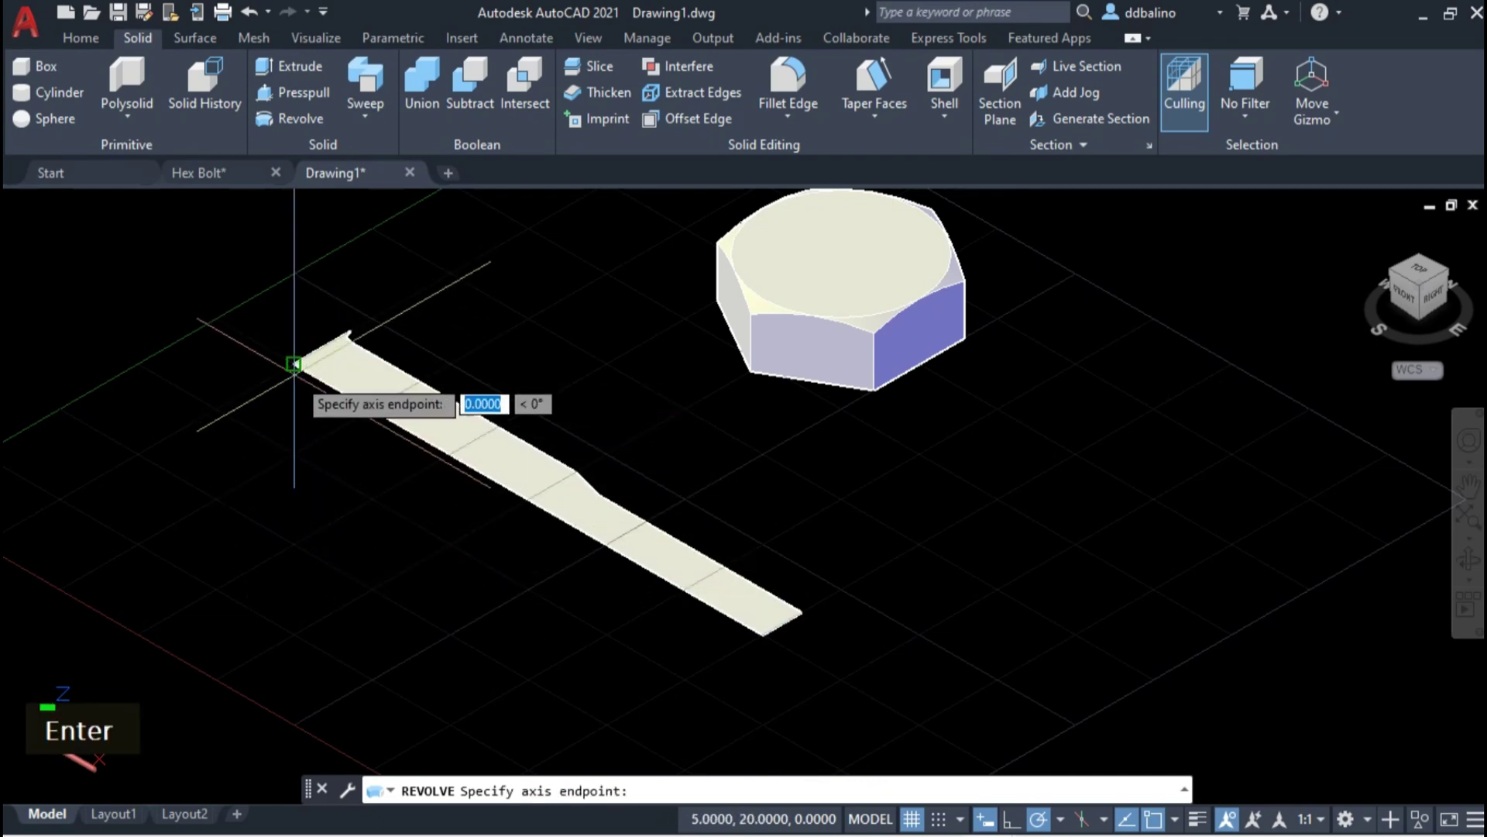
left_click(763, 635)
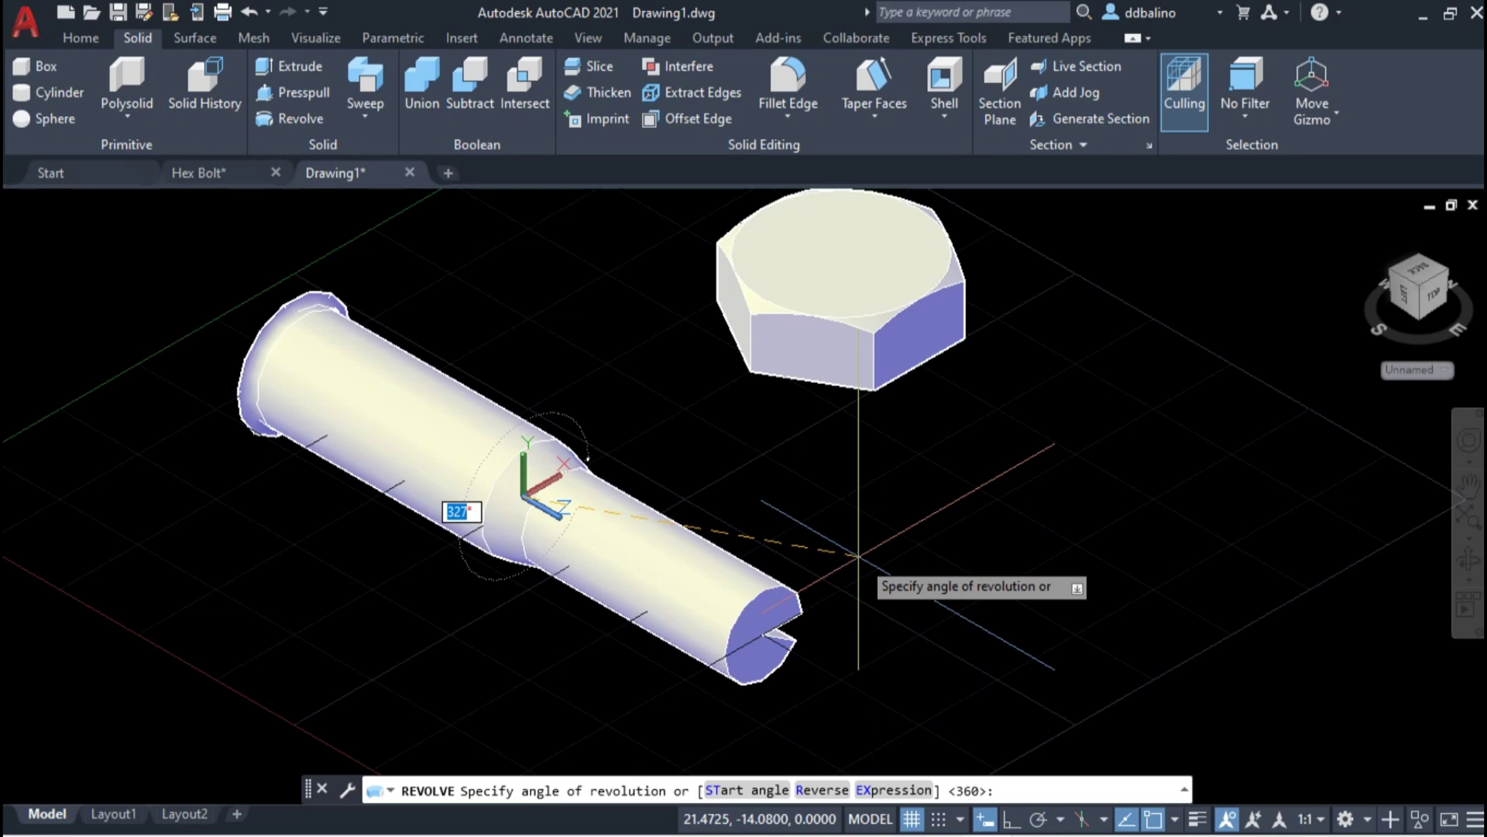
type("360")
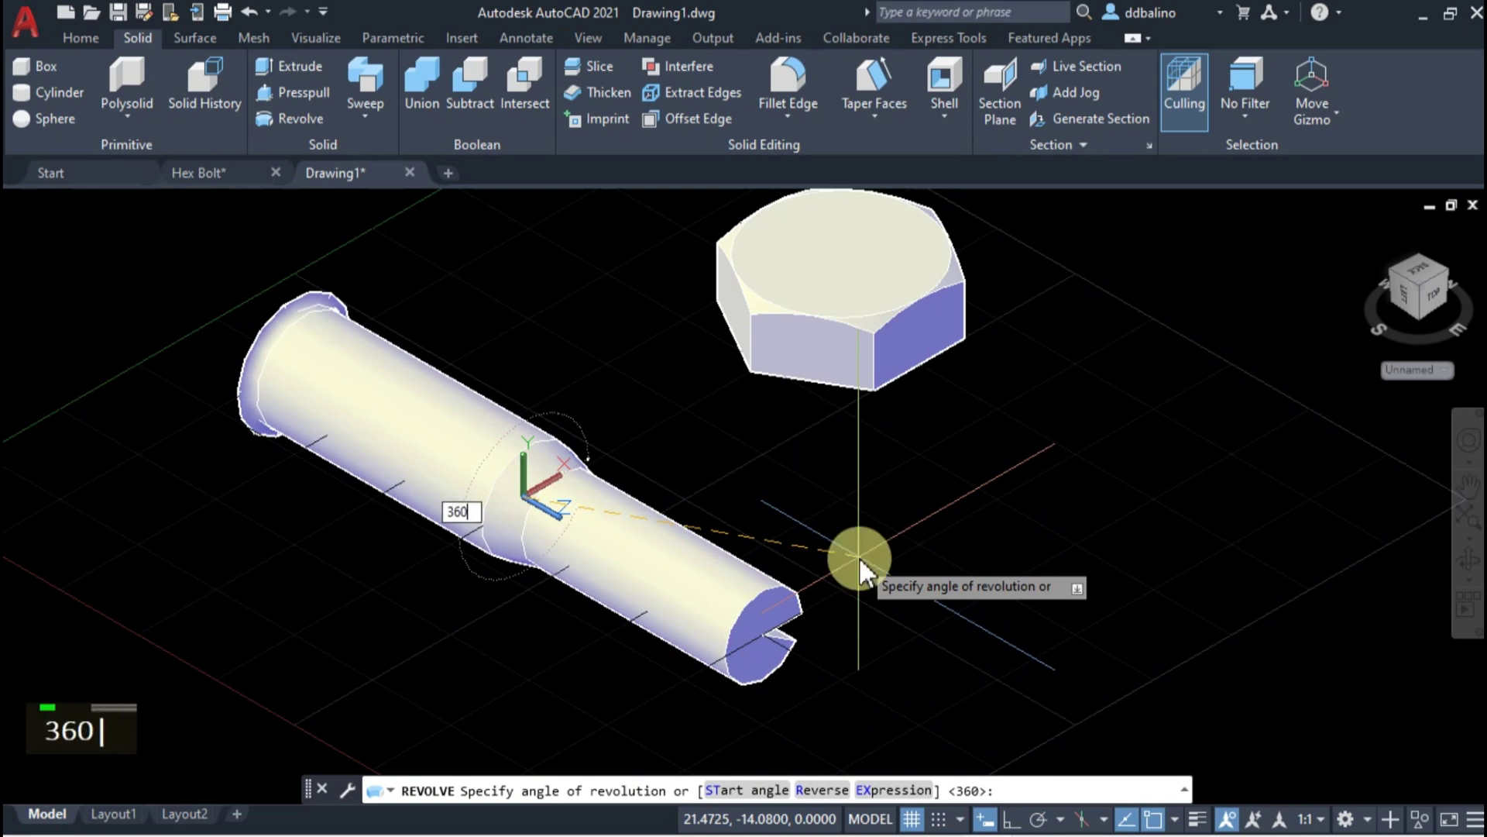
key("Return")
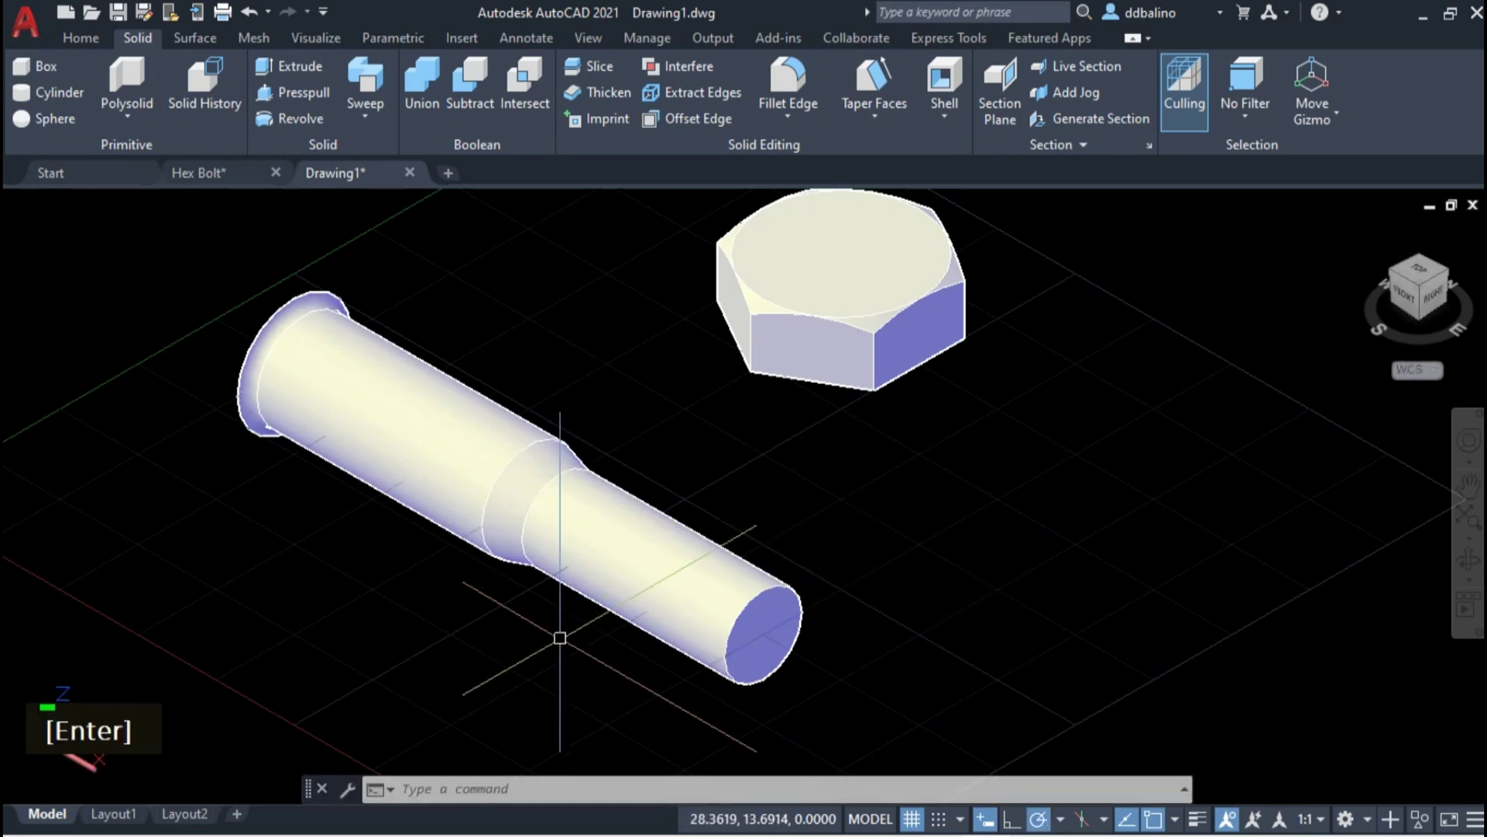
- Rotate the hex head upright about the Y axis with 3DROTATE so its axis runs parallel to the shank
scroll(557, 626, "up", 3)
scroll(558, 629, "down", 6)
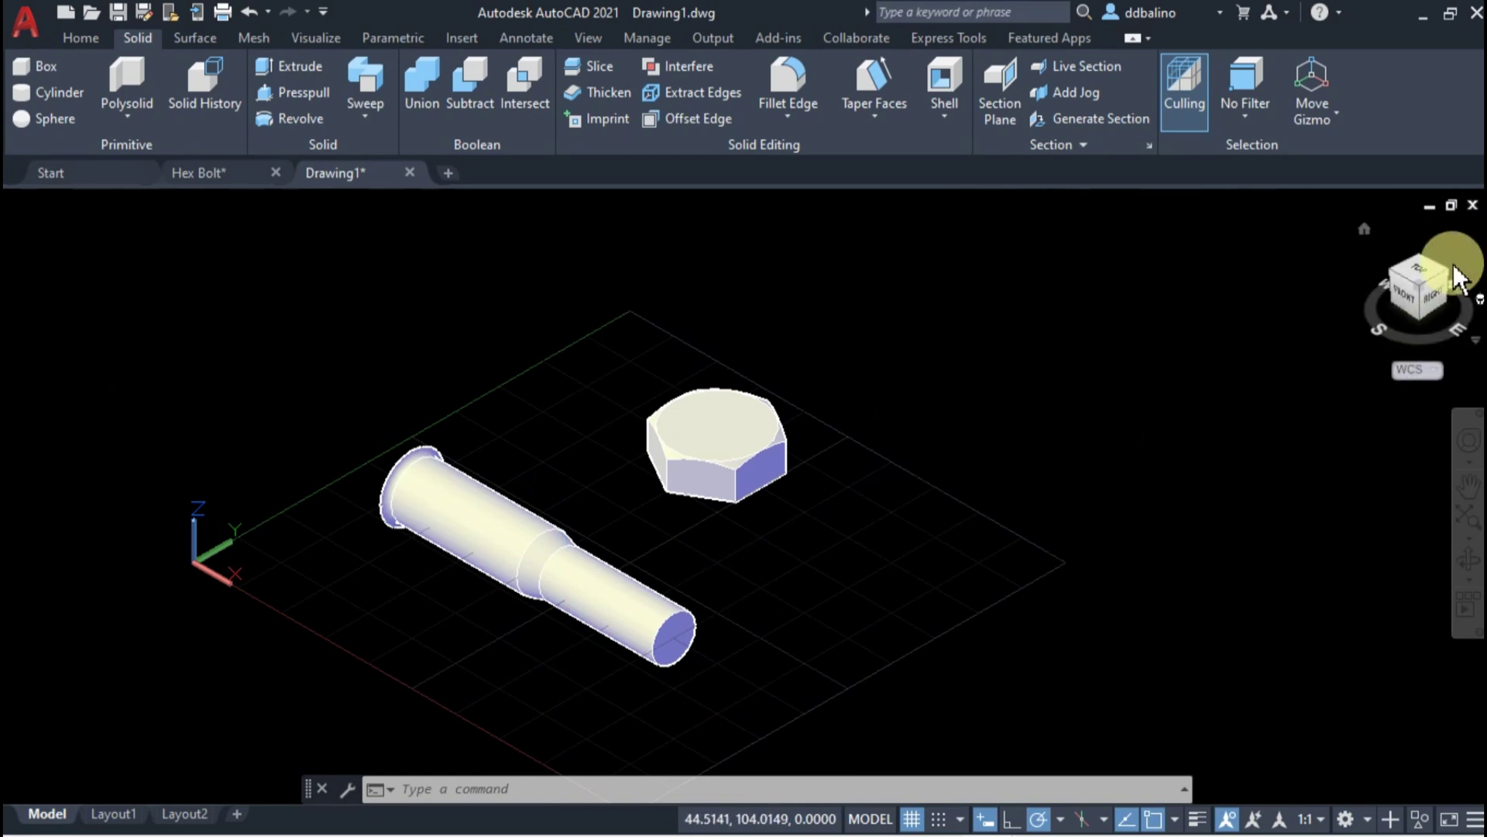
left_click(1422, 282)
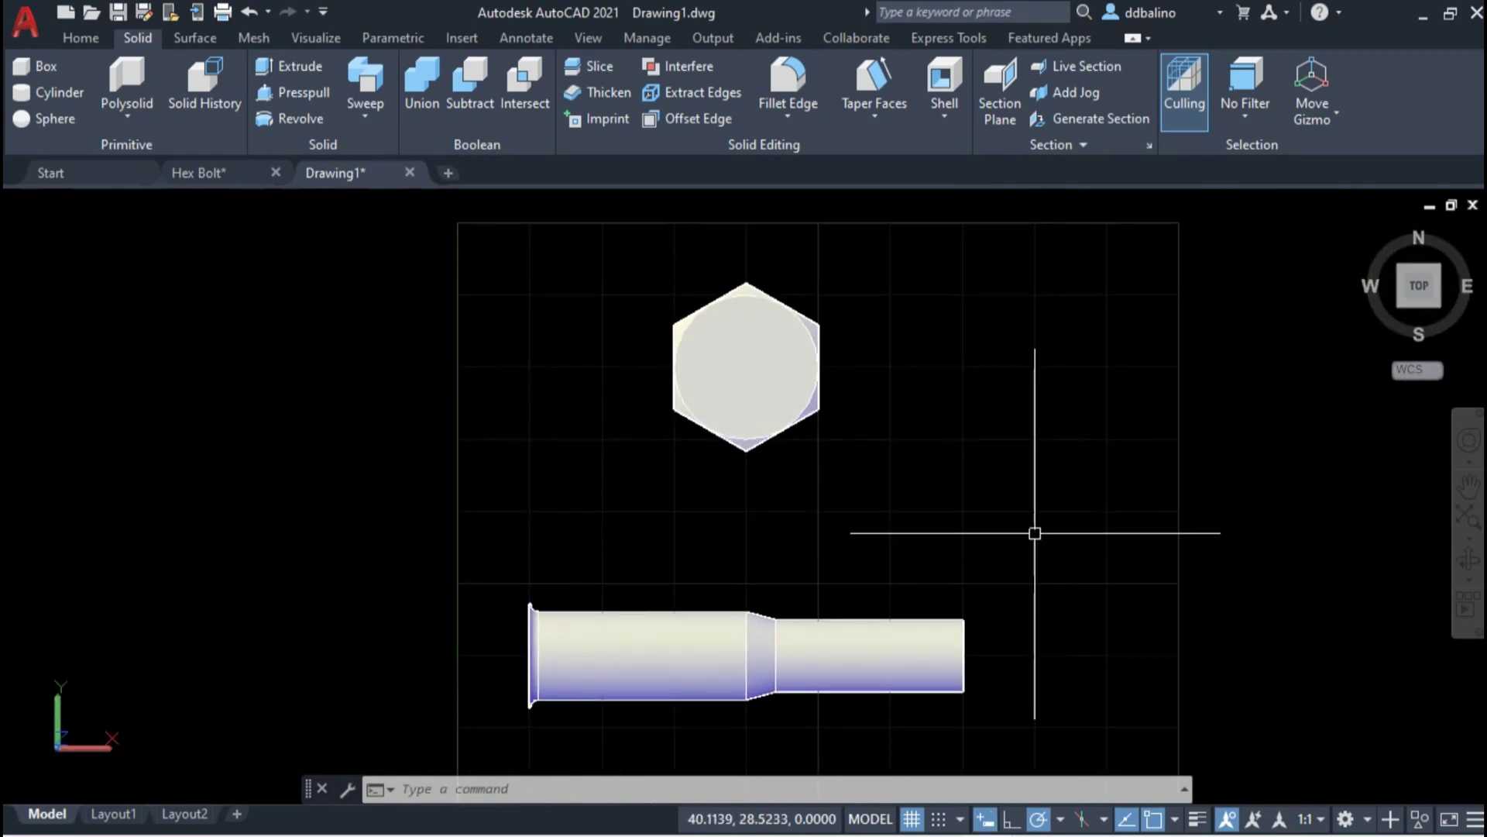
scroll(942, 517, "down", 2)
middle_click_drag(942, 518, 708, 435)
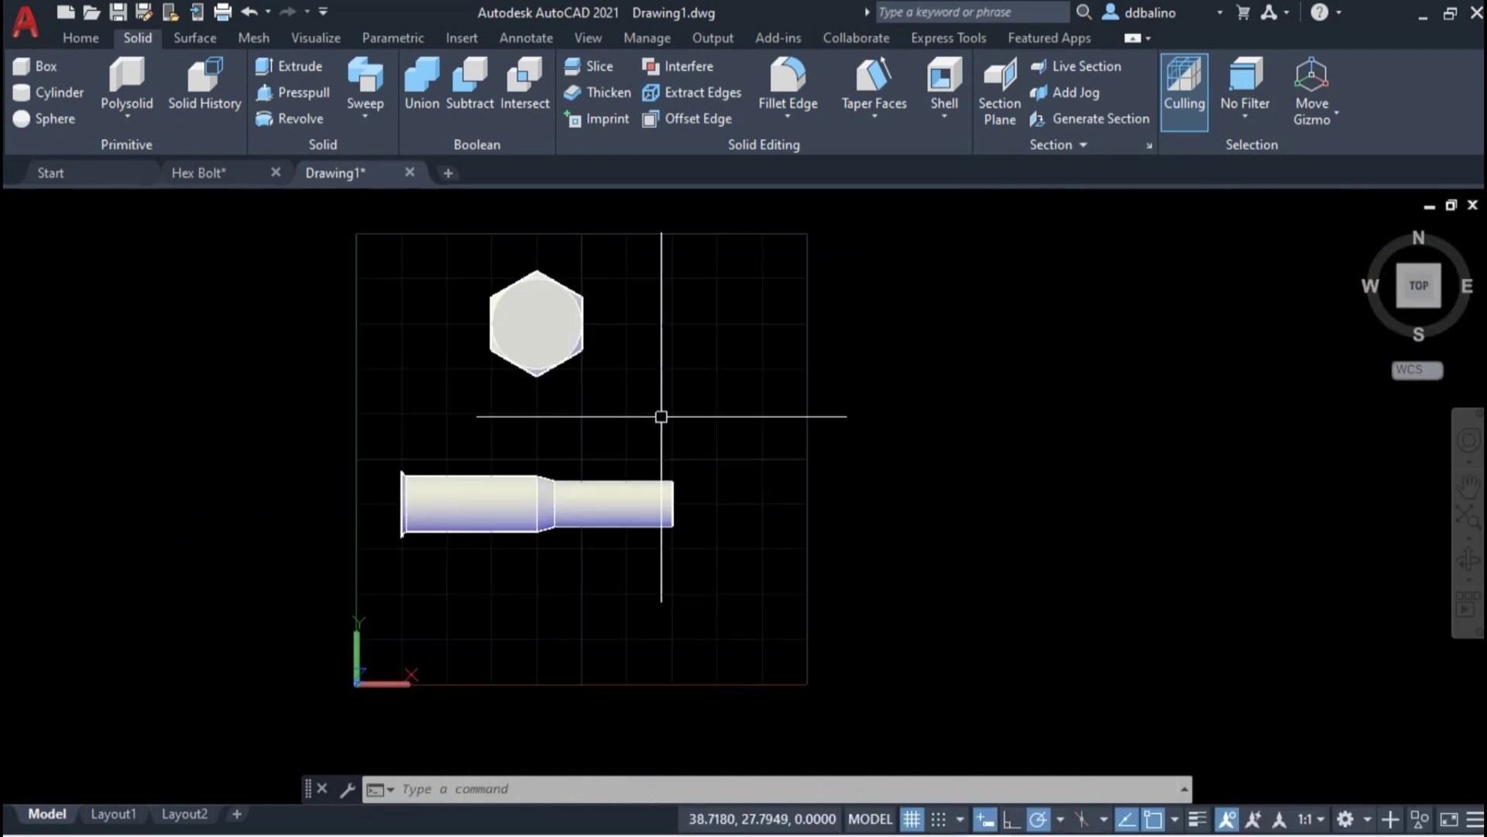
scroll(491, 441, "up", 2)
left_click(1445, 317)
left_click(884, 421)
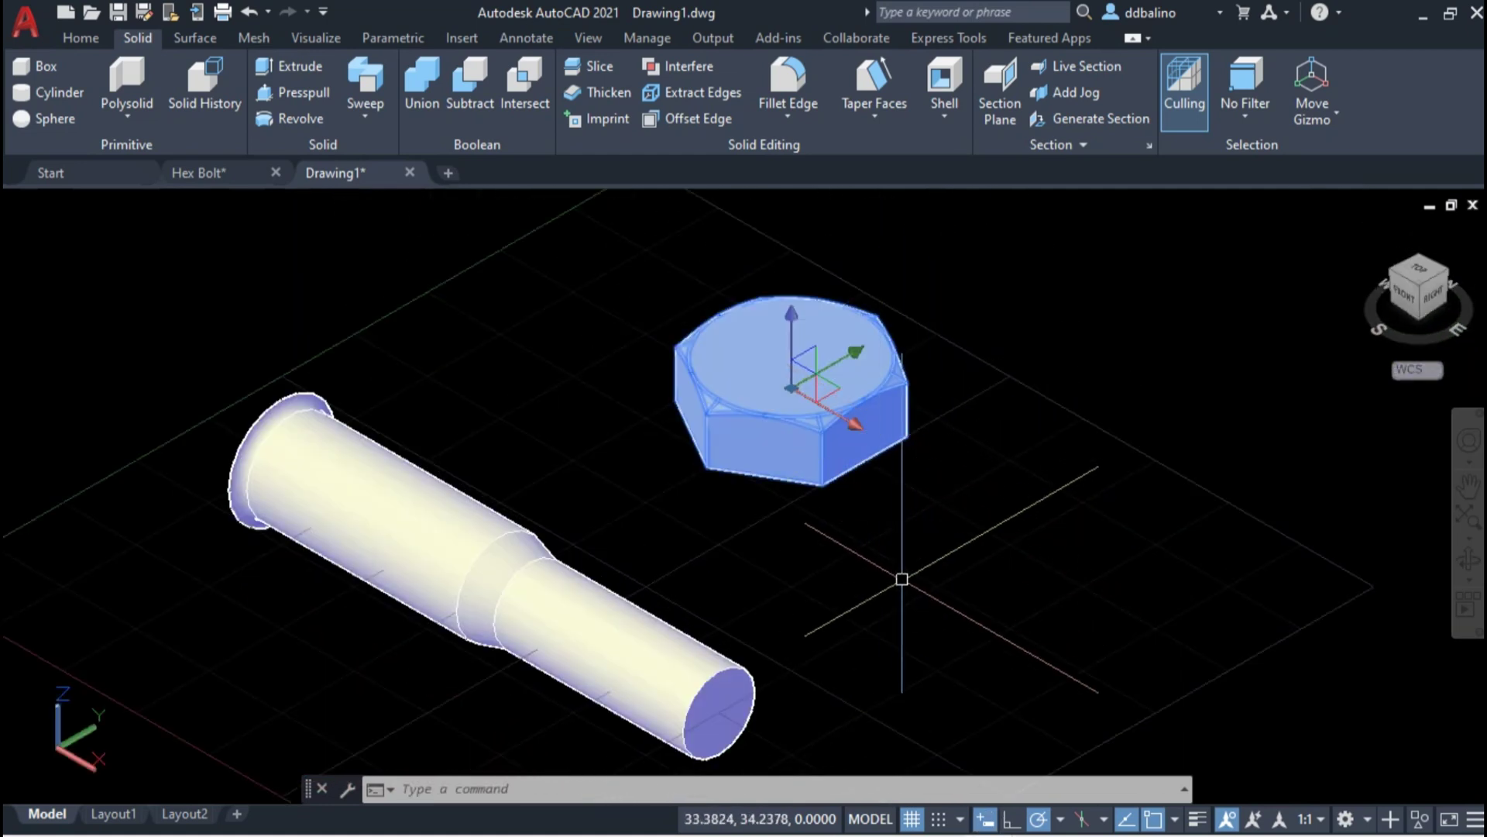
type("3dr")
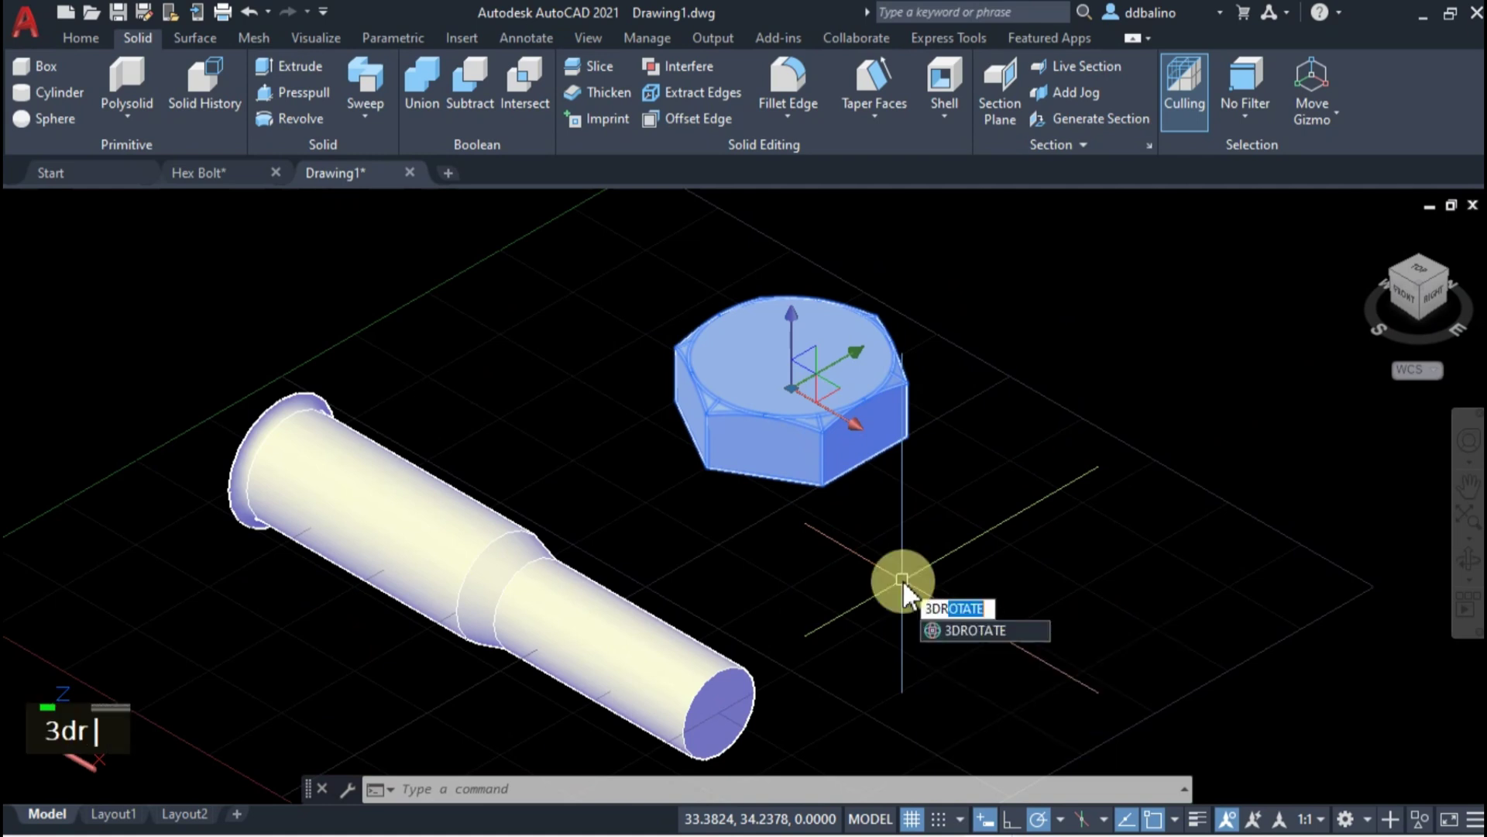
key("Return")
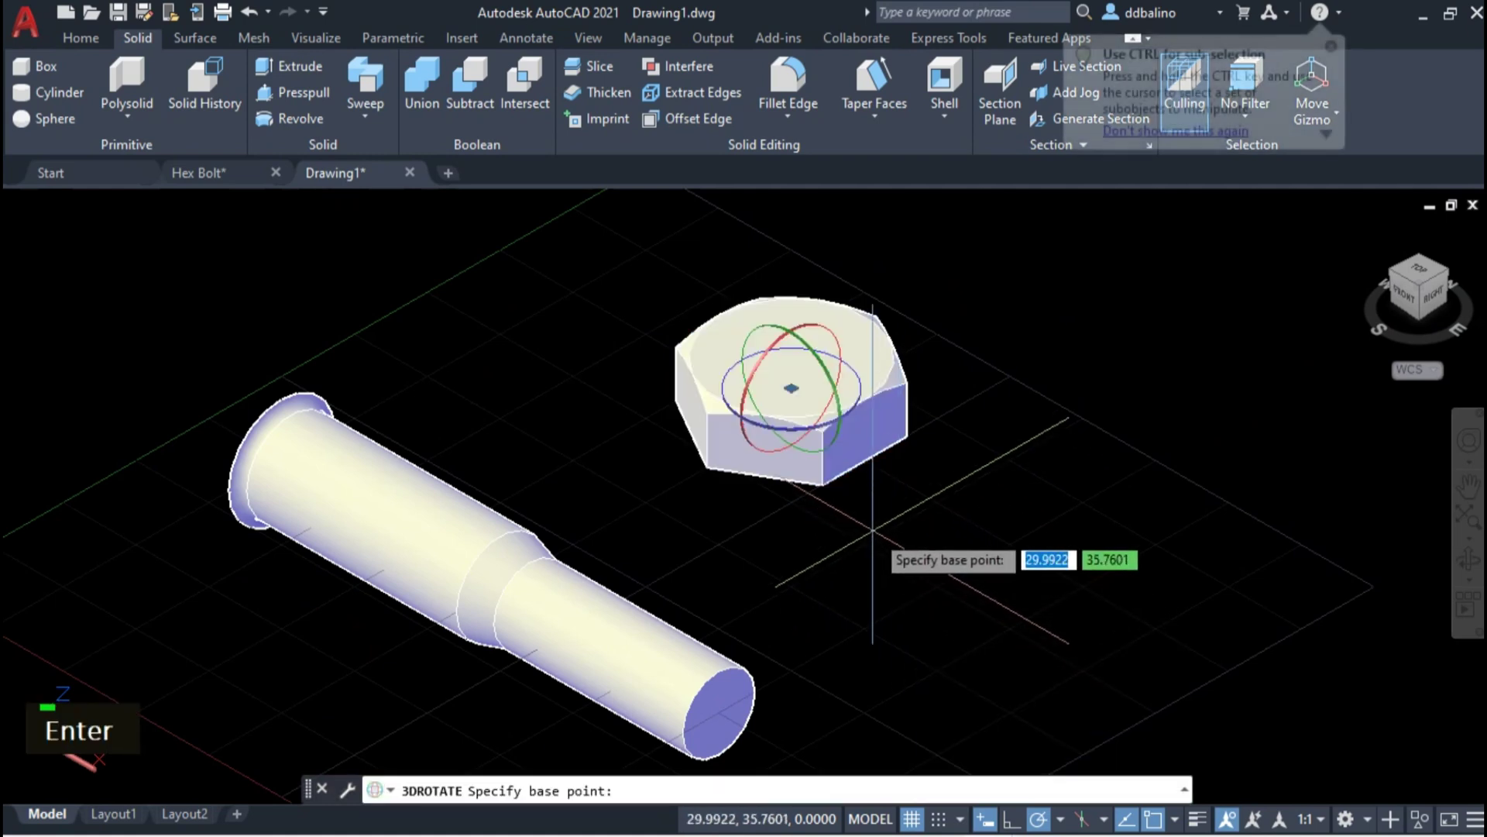
left_click(841, 443)
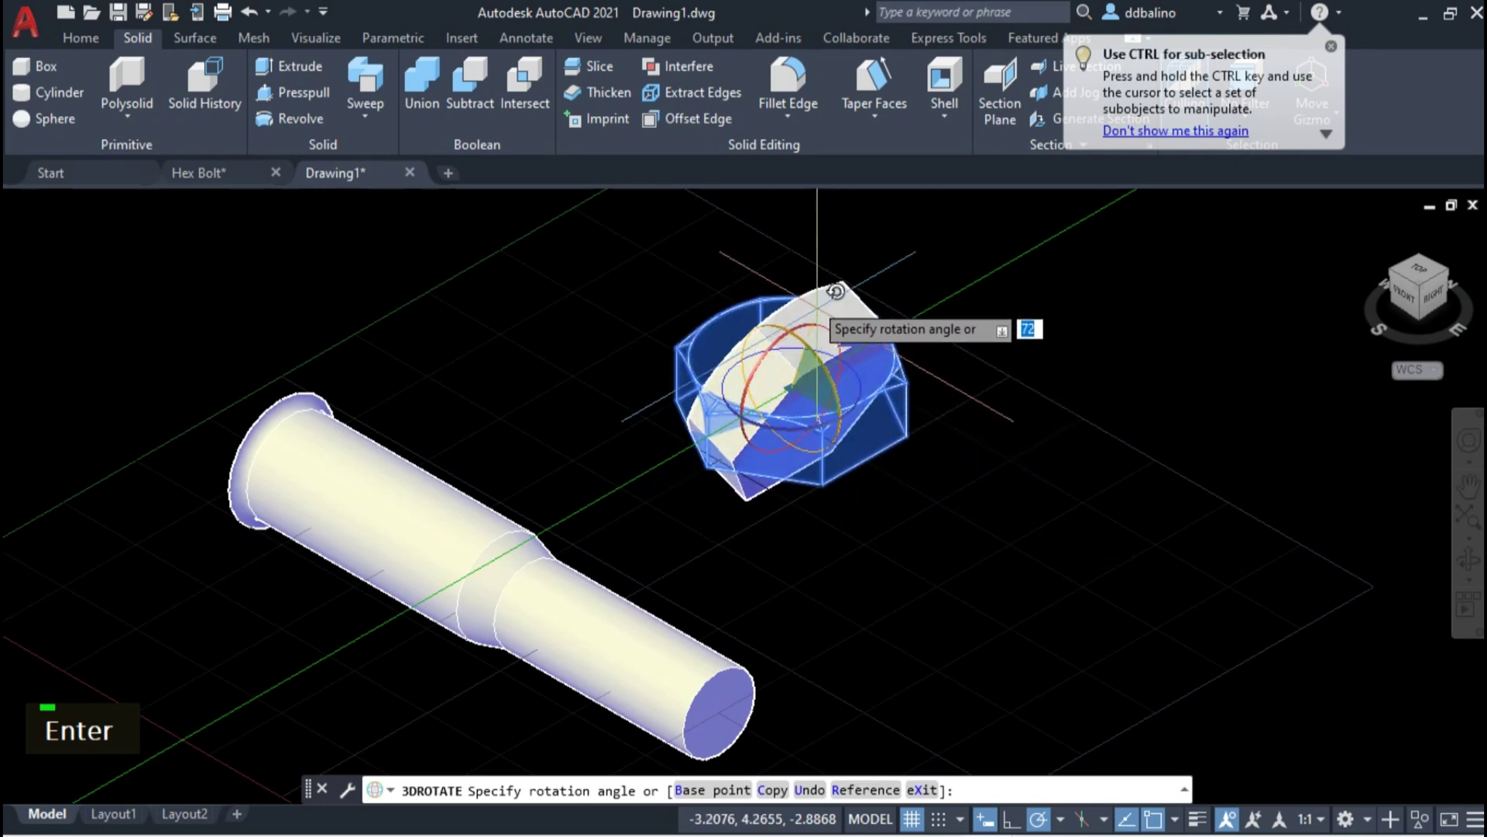
key("Return")
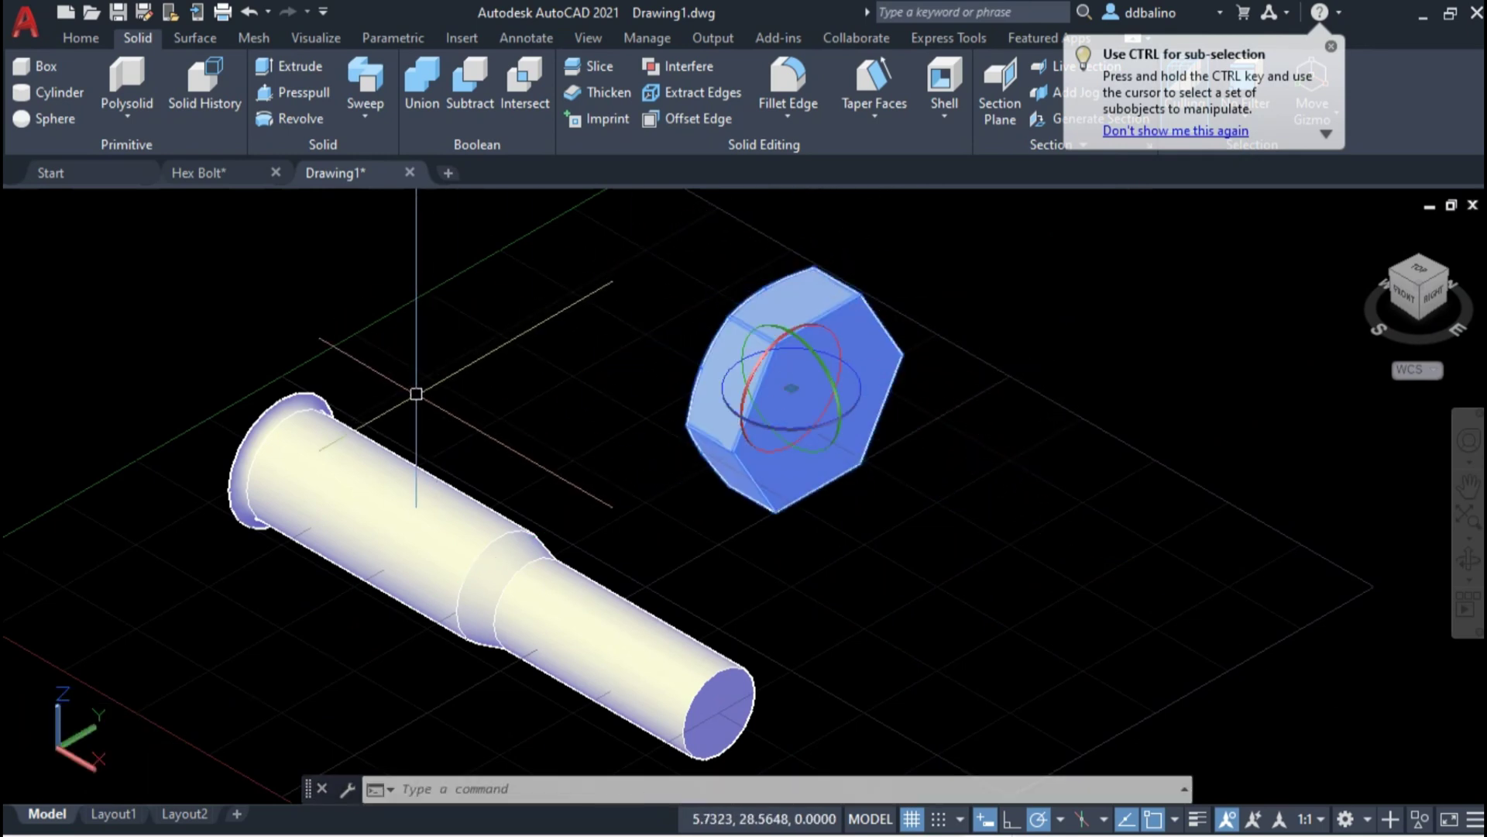
key("Escape")
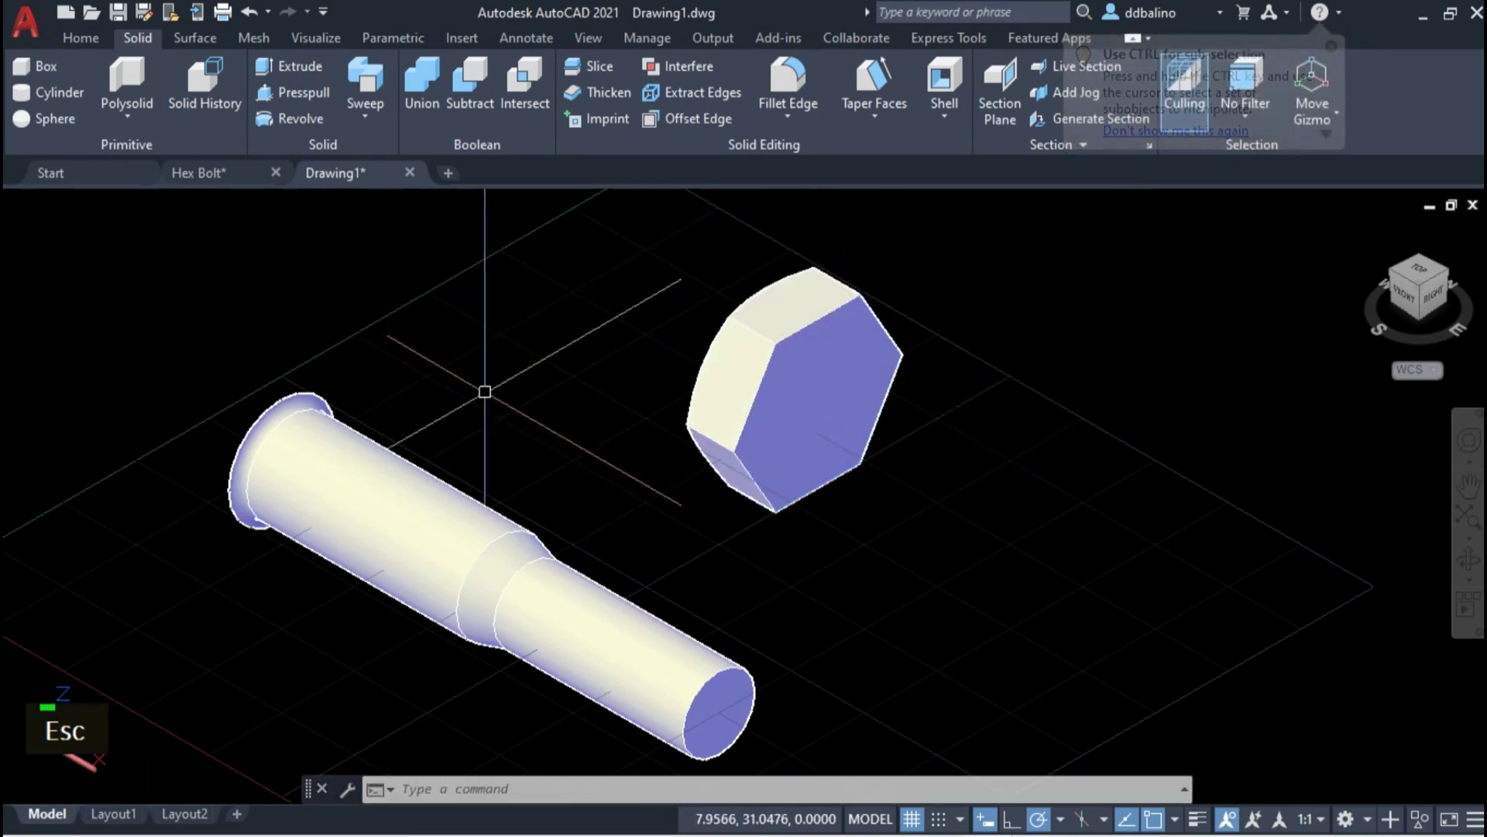
- Move the hex head from the centre of its chamfered face to the centre of the shank's flared end face
scroll(745, 509, "down", 2)
middle_click_drag(848, 559, 810, 532)
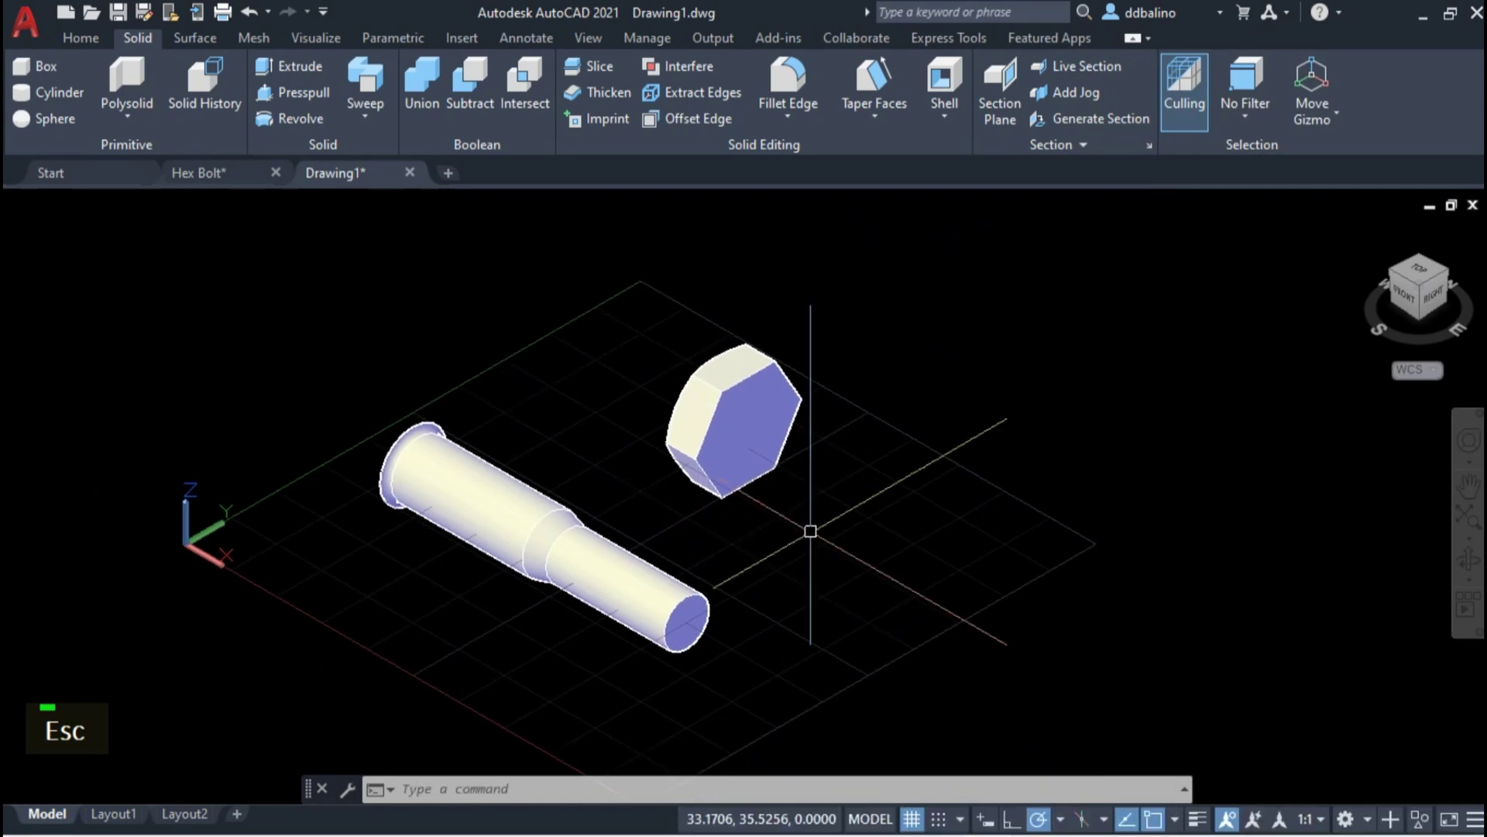
left_click(1469, 559)
mouse_move(475, 630)
left_mouse_down()
mouse_move(624, 634)
mouse_move(717, 723)
mouse_move(577, 638)
mouse_move(475, 628)
mouse_move(489, 633)
left_mouse_up()
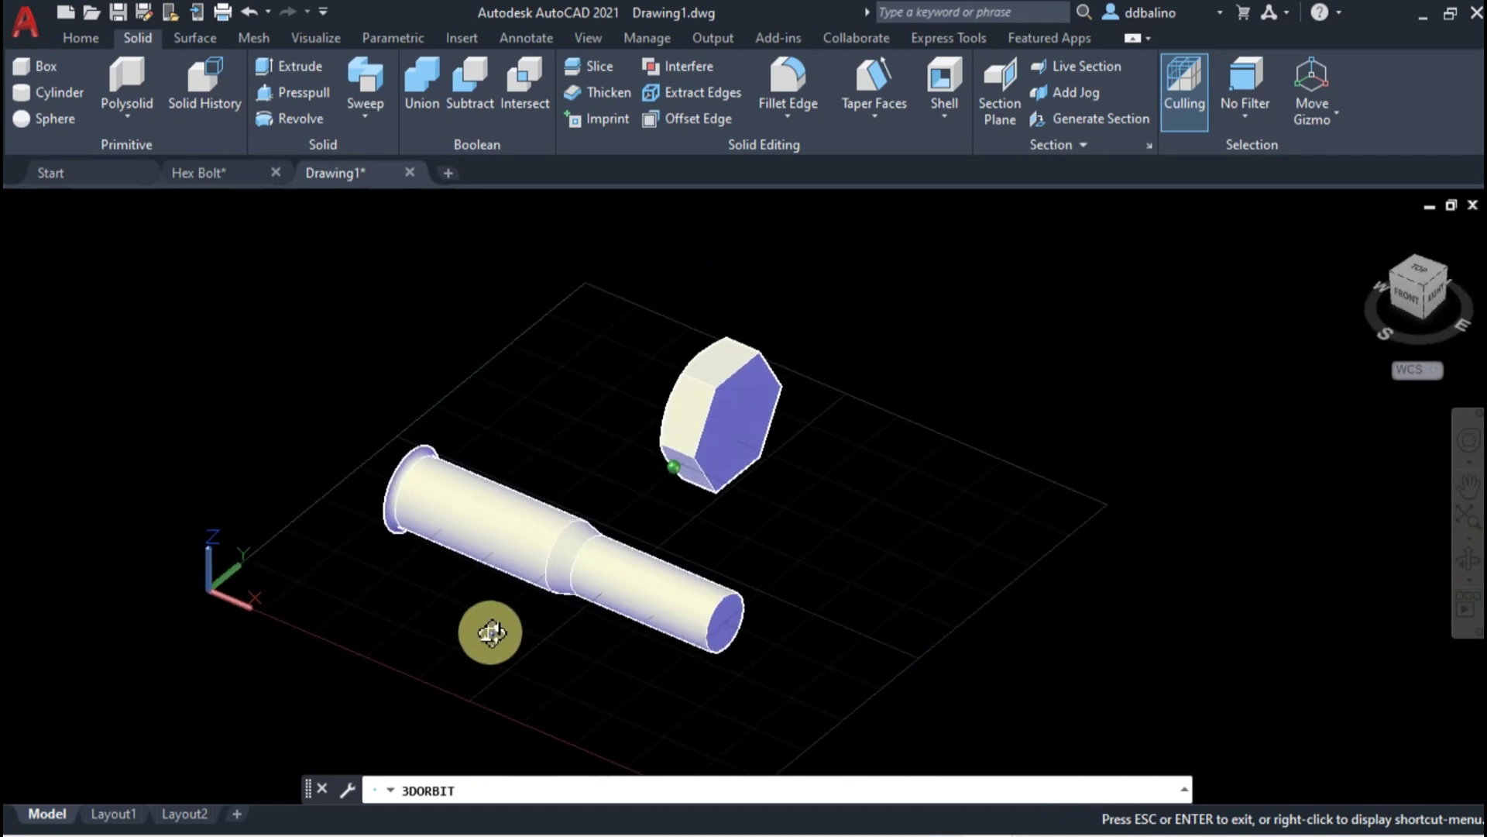
key("Escape")
key("Escape")
scroll(674, 468, "up", 2)
left_click(672, 441)
type("m")
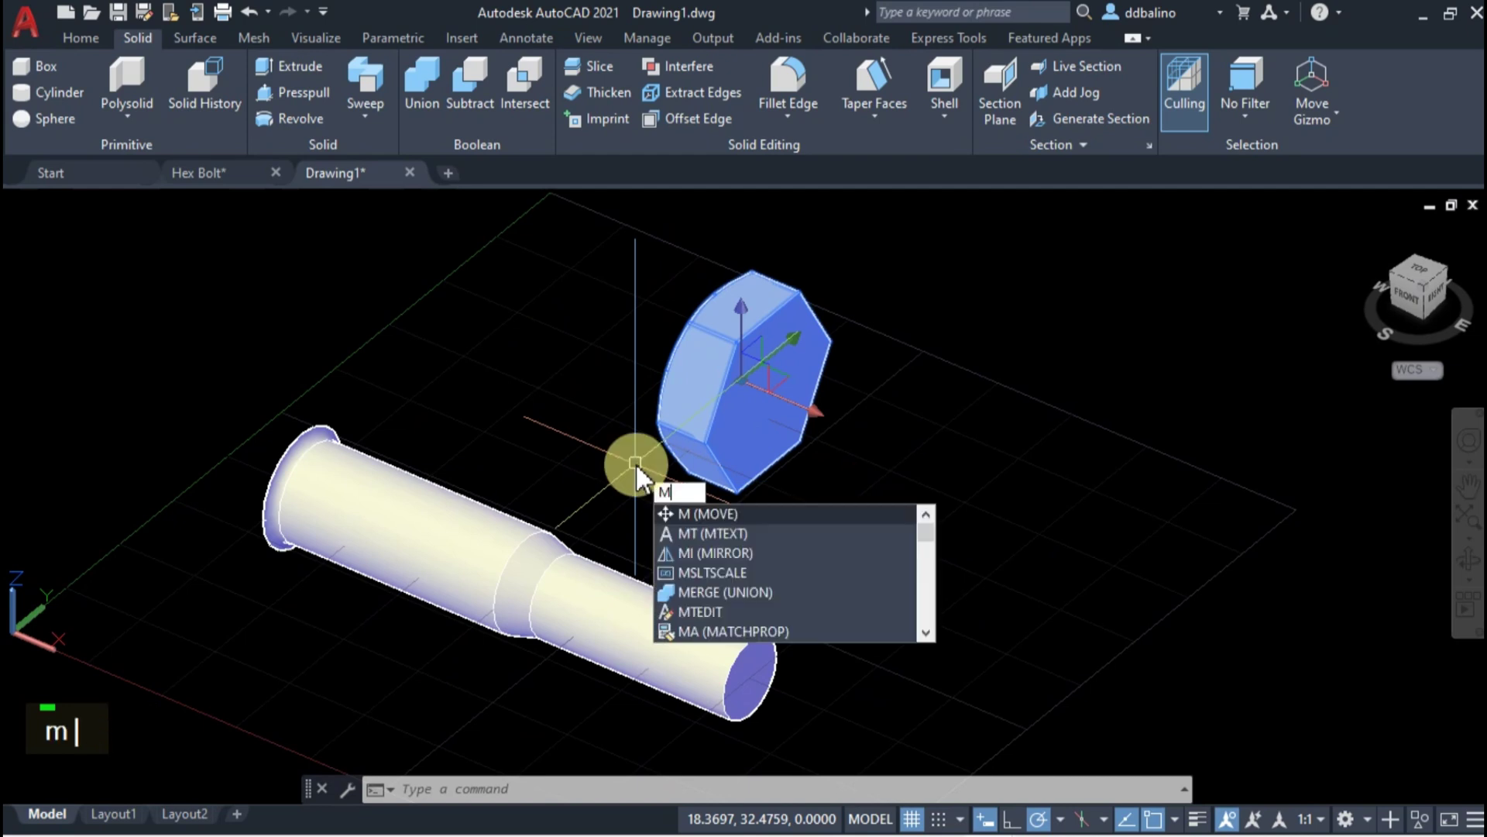
key("Return")
scroll(763, 399, "up", 4)
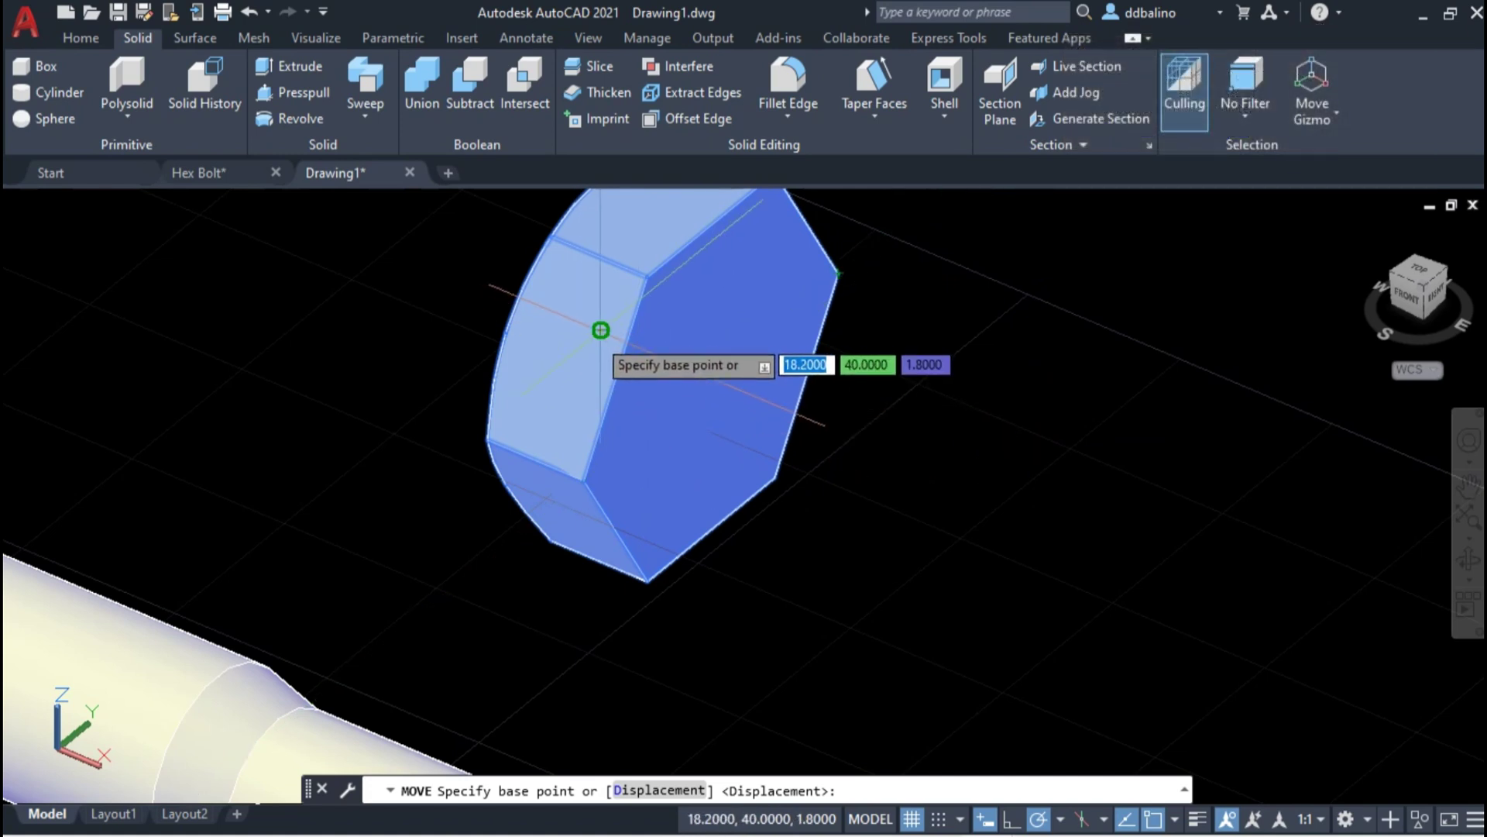
left_click(600, 330)
scroll(581, 432, "down", 3)
middle_click_drag(178, 535, 573, 511)
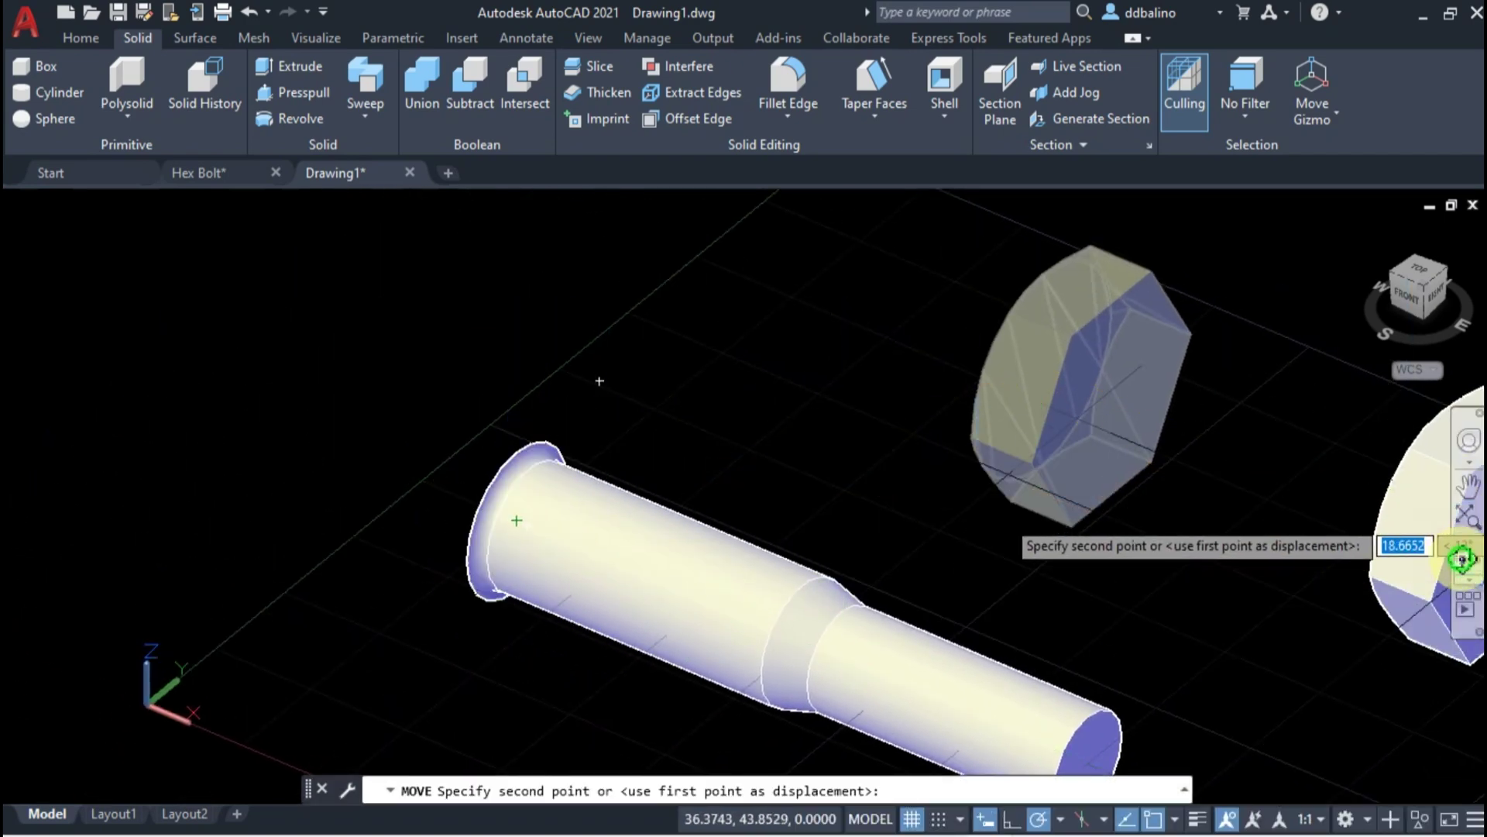
middle_click_drag(618, 573, 618, 573, "shift")
middle_click_drag(479, 557, 649, 535, "shift")
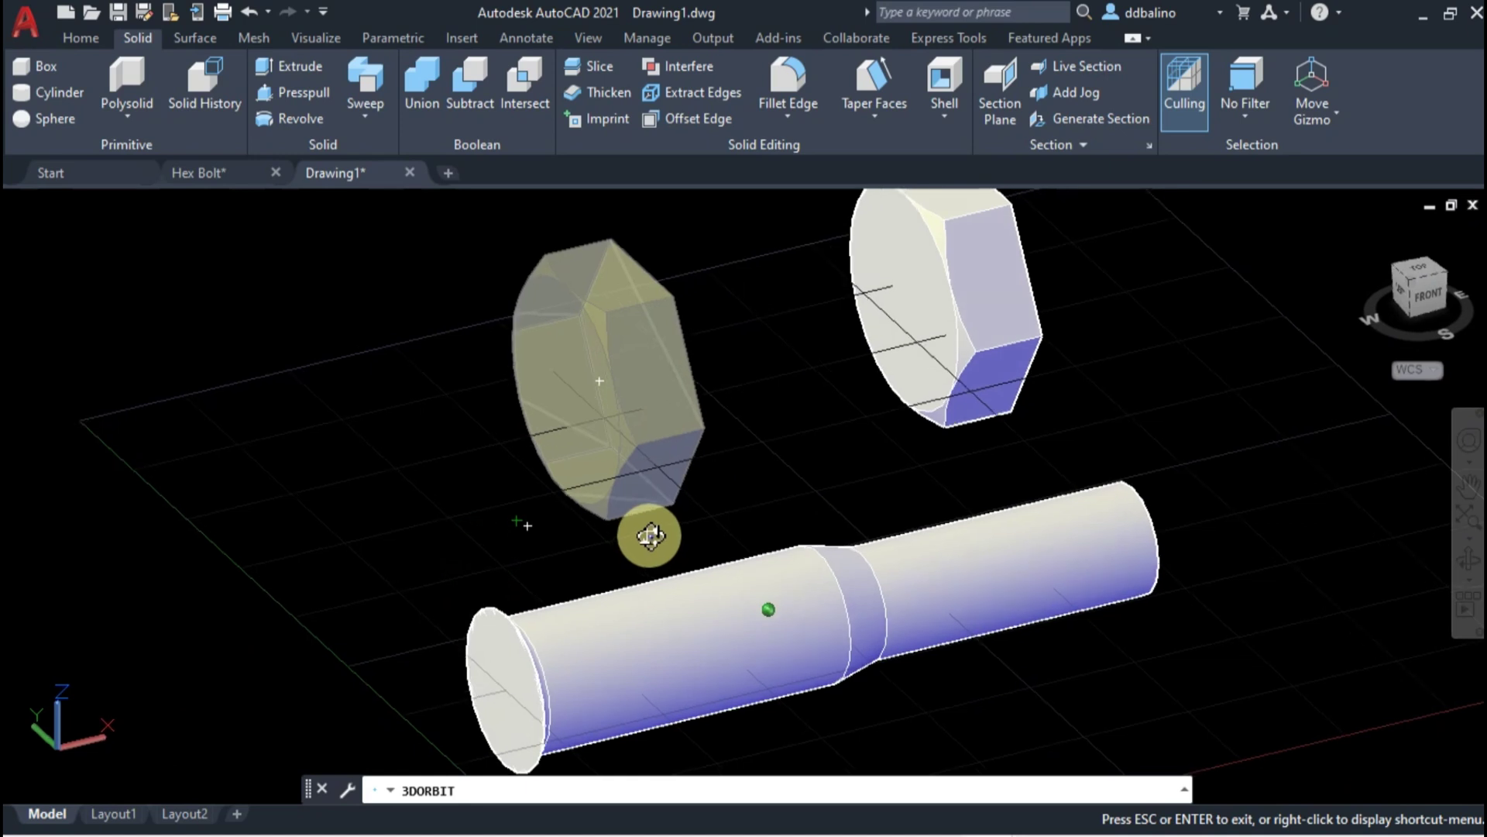
key("Return")
key("Return")
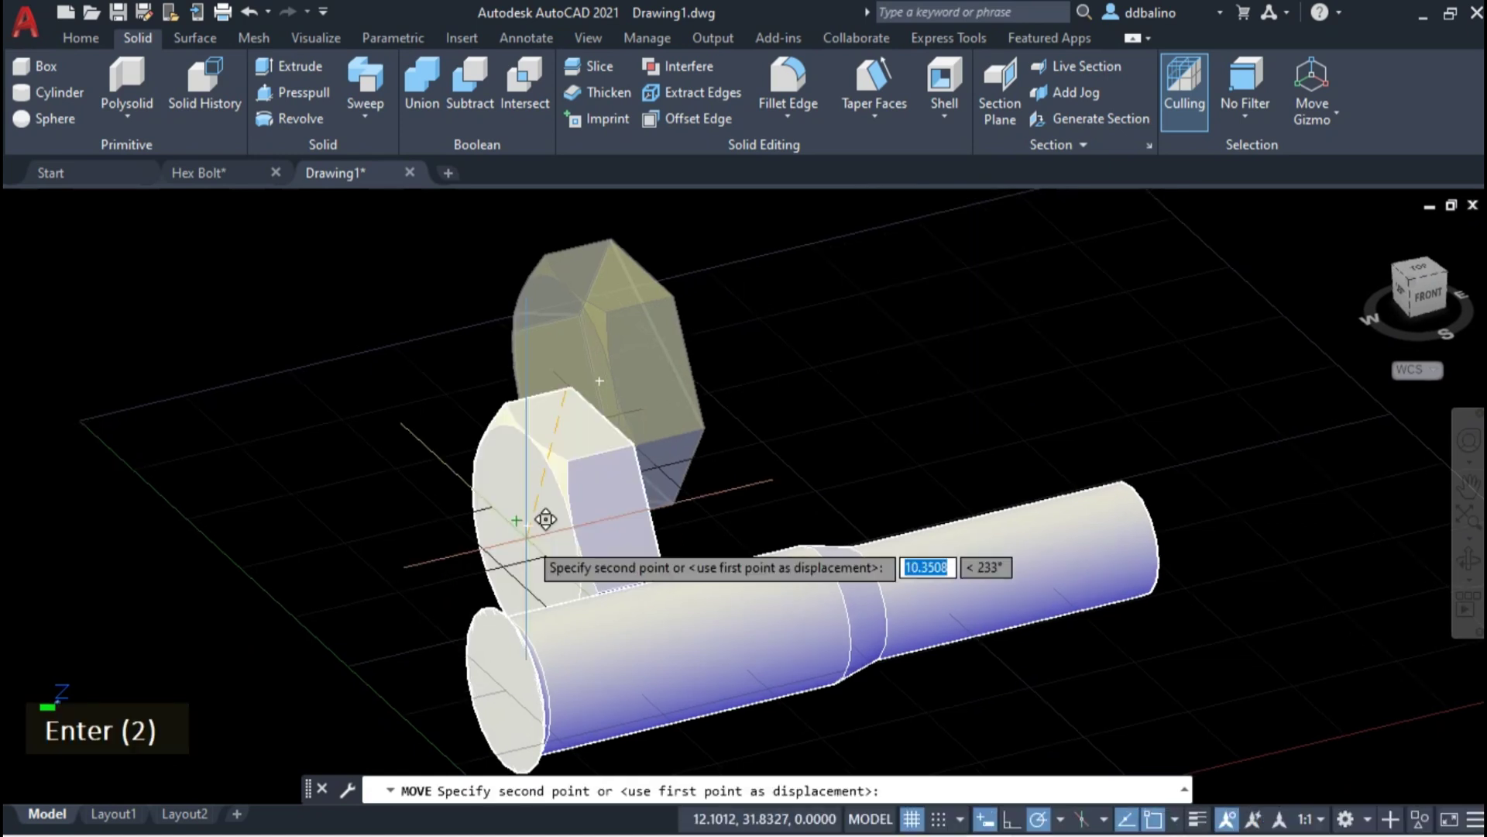
left_click(525, 672)
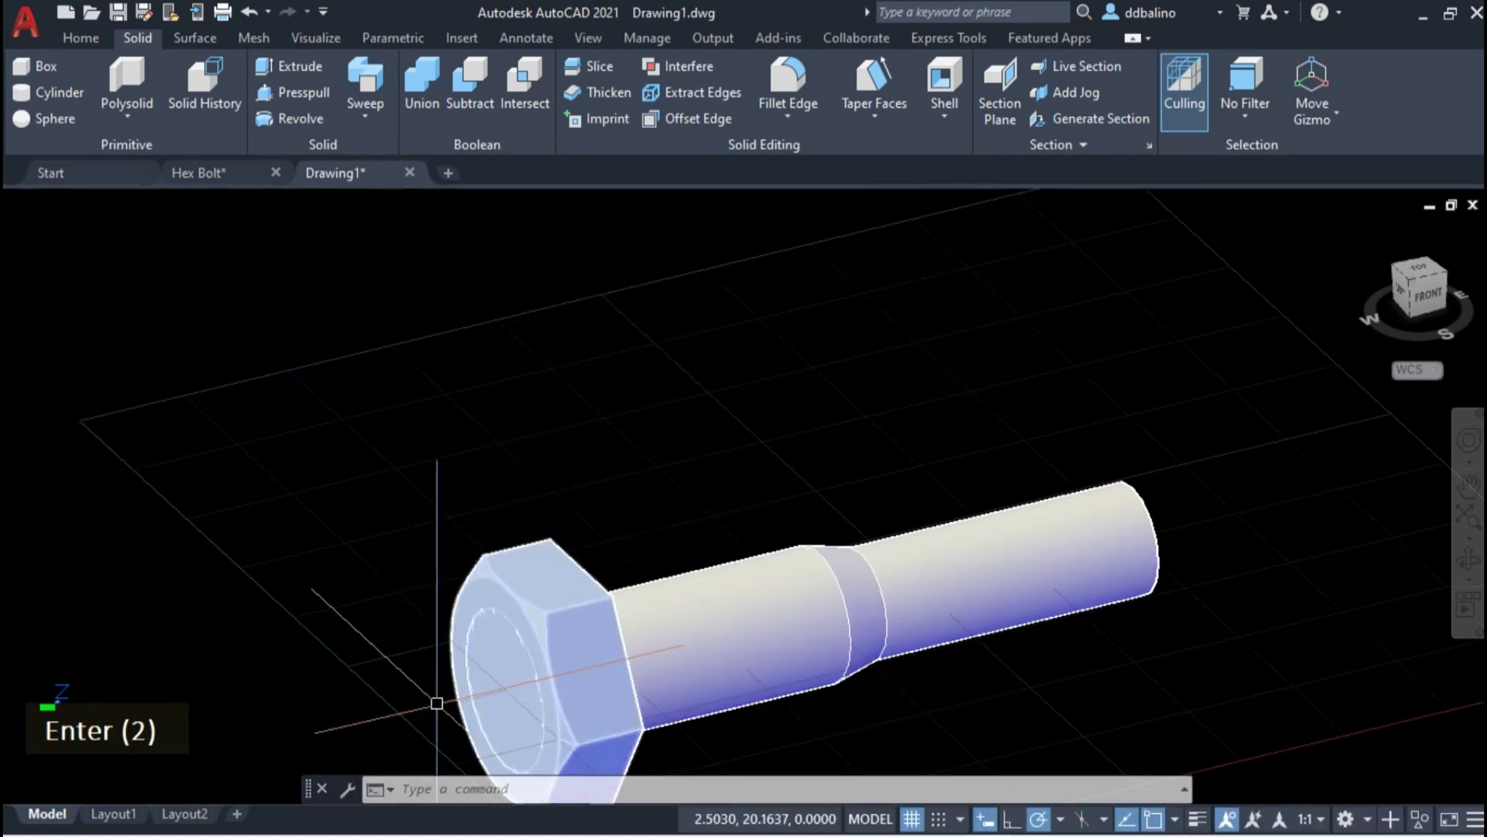
scroll(398, 676, "up", 6)
scroll(462, 556, "down", 4)
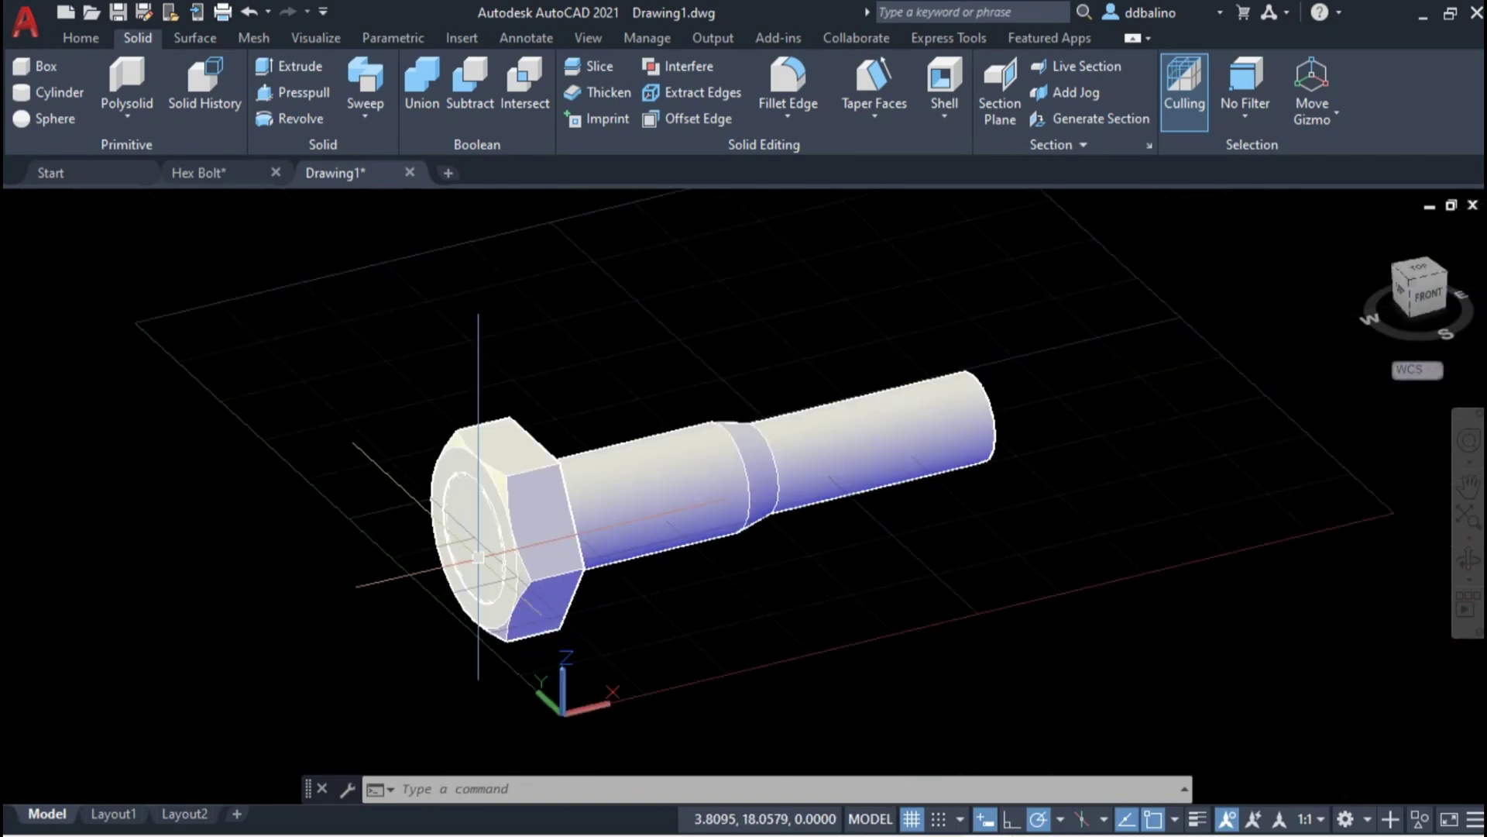
- Move the hex head 3.6 units along the negative X direction, away from the shank
left_click(1469, 565)
left_click_drag(614, 588, 463, 595)
key("Escape")
scroll(415, 557, "up", 5)
left_click(570, 571)
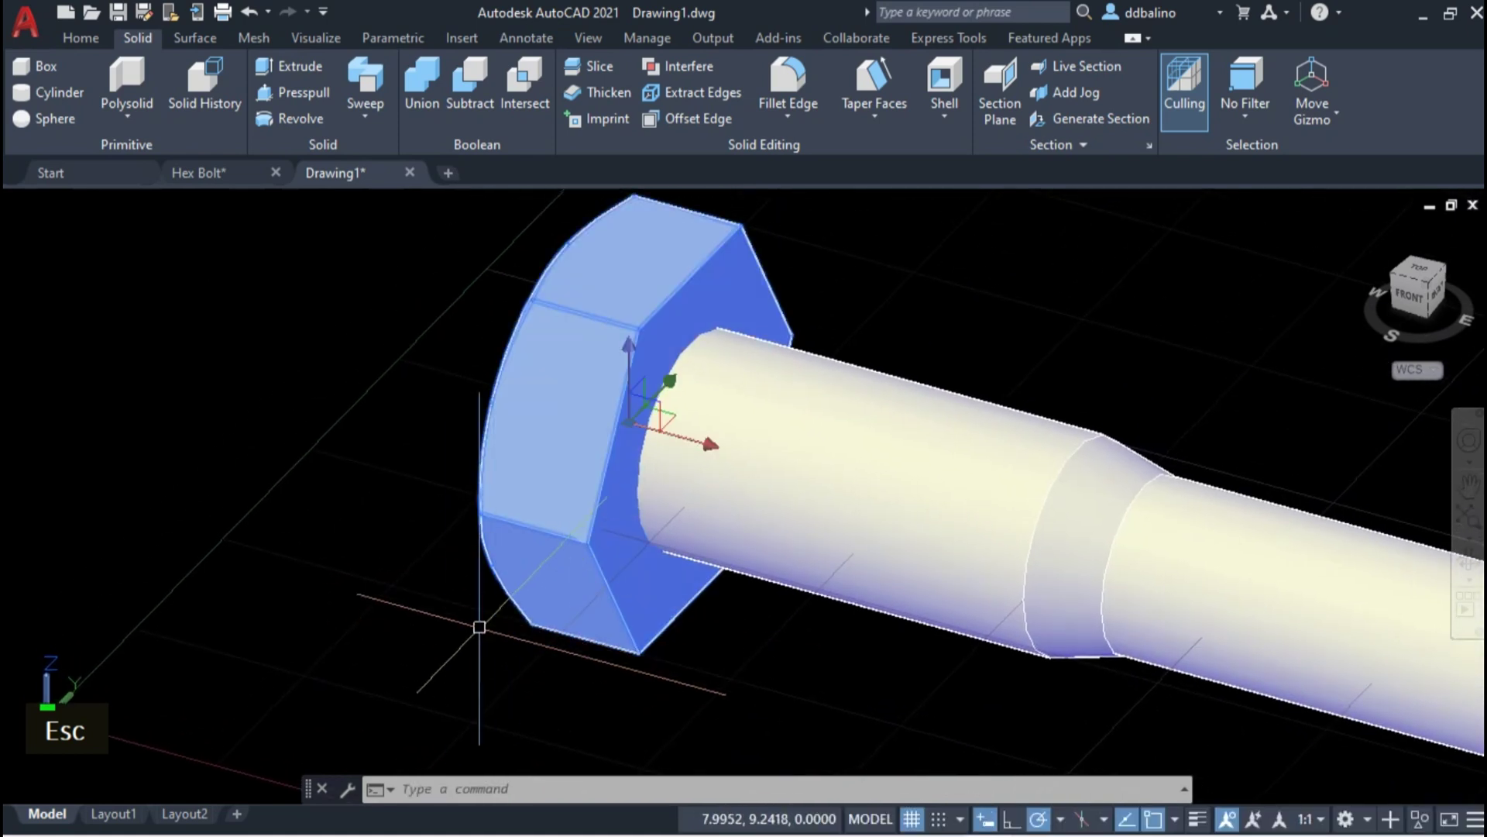
type("m")
key("Return")
left_click(499, 636)
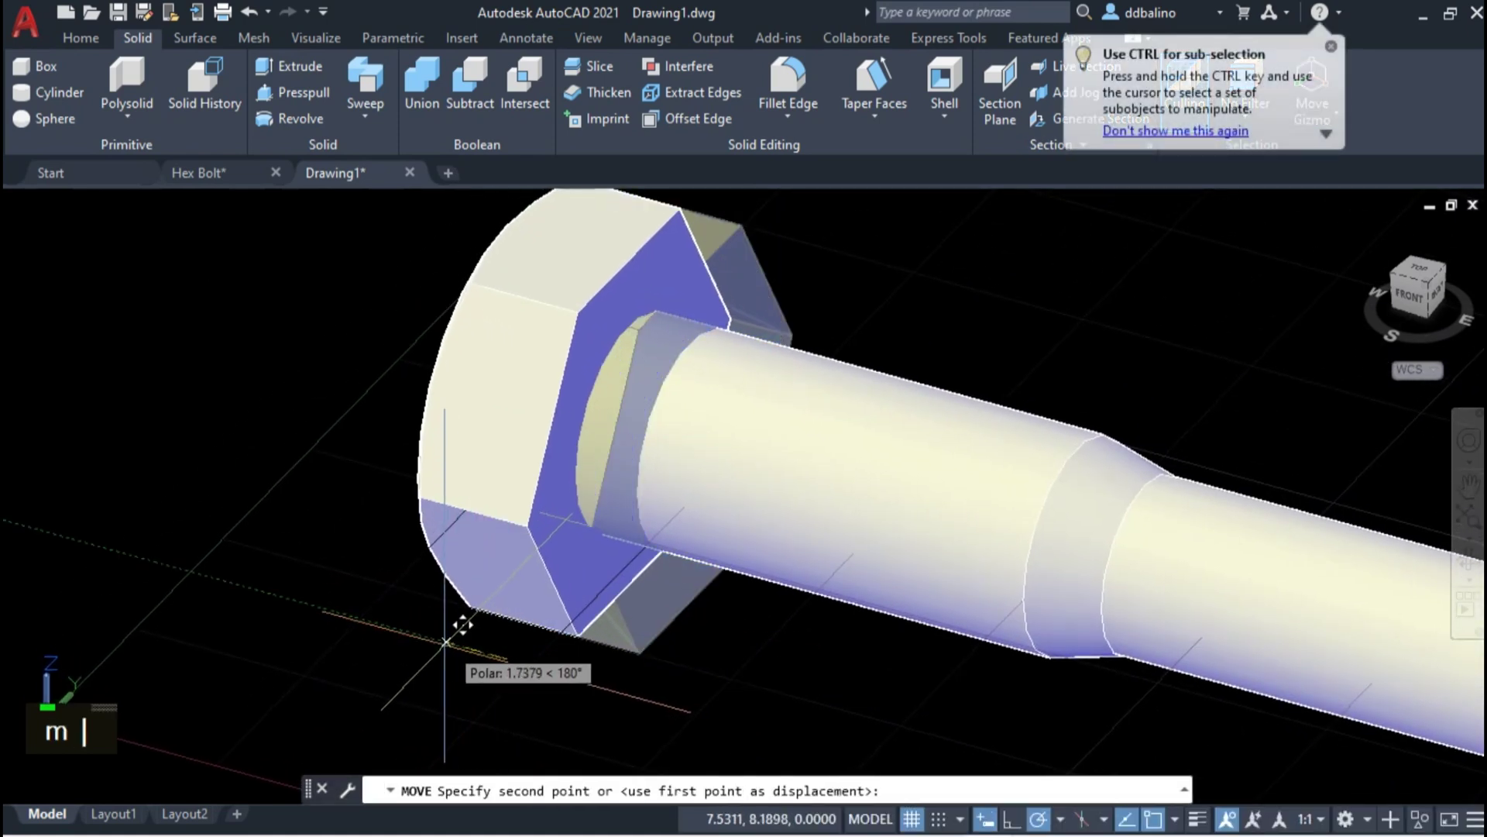
type("3.6")
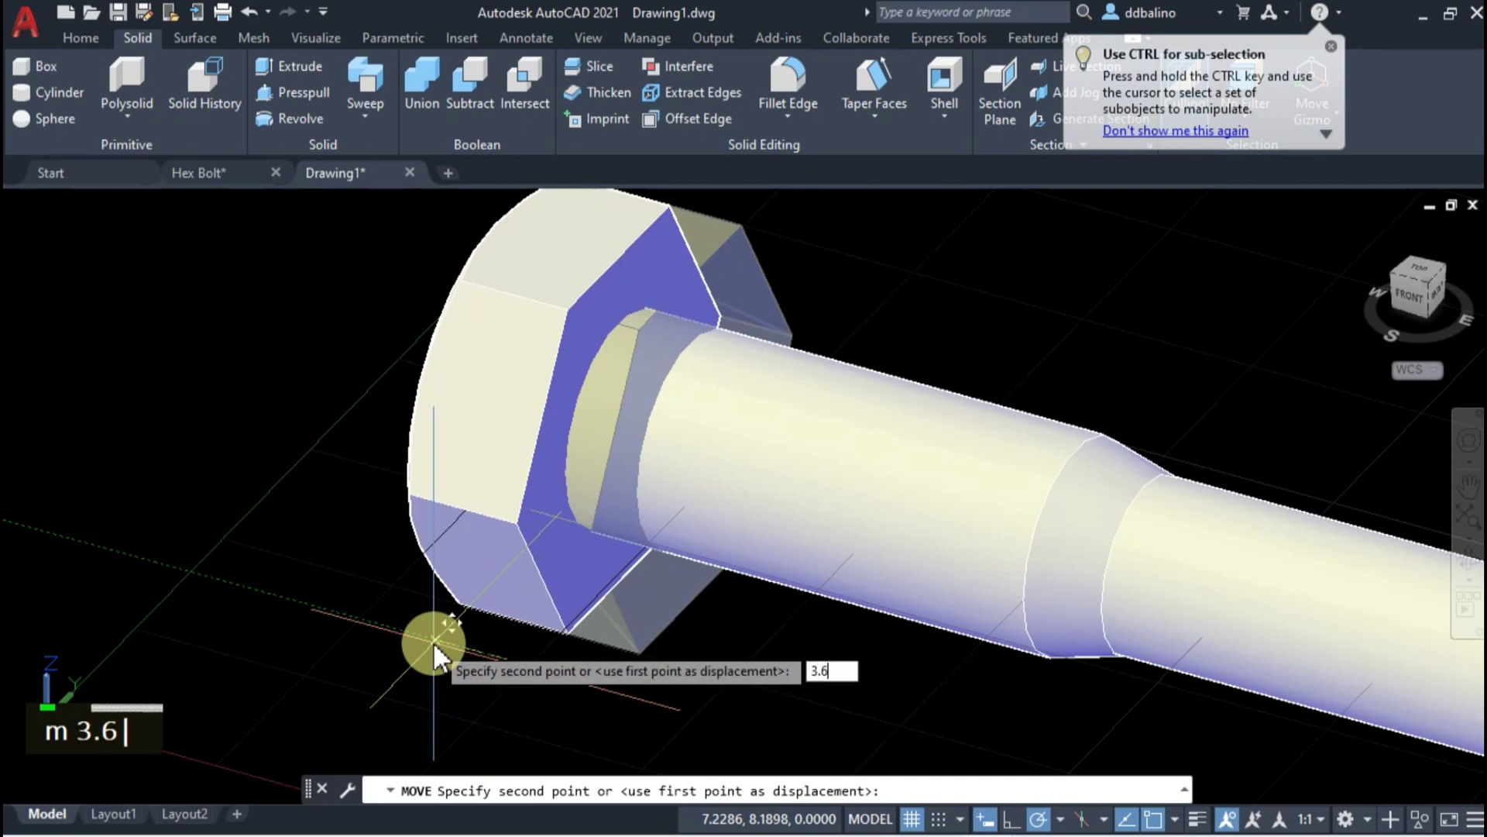
key("Return")
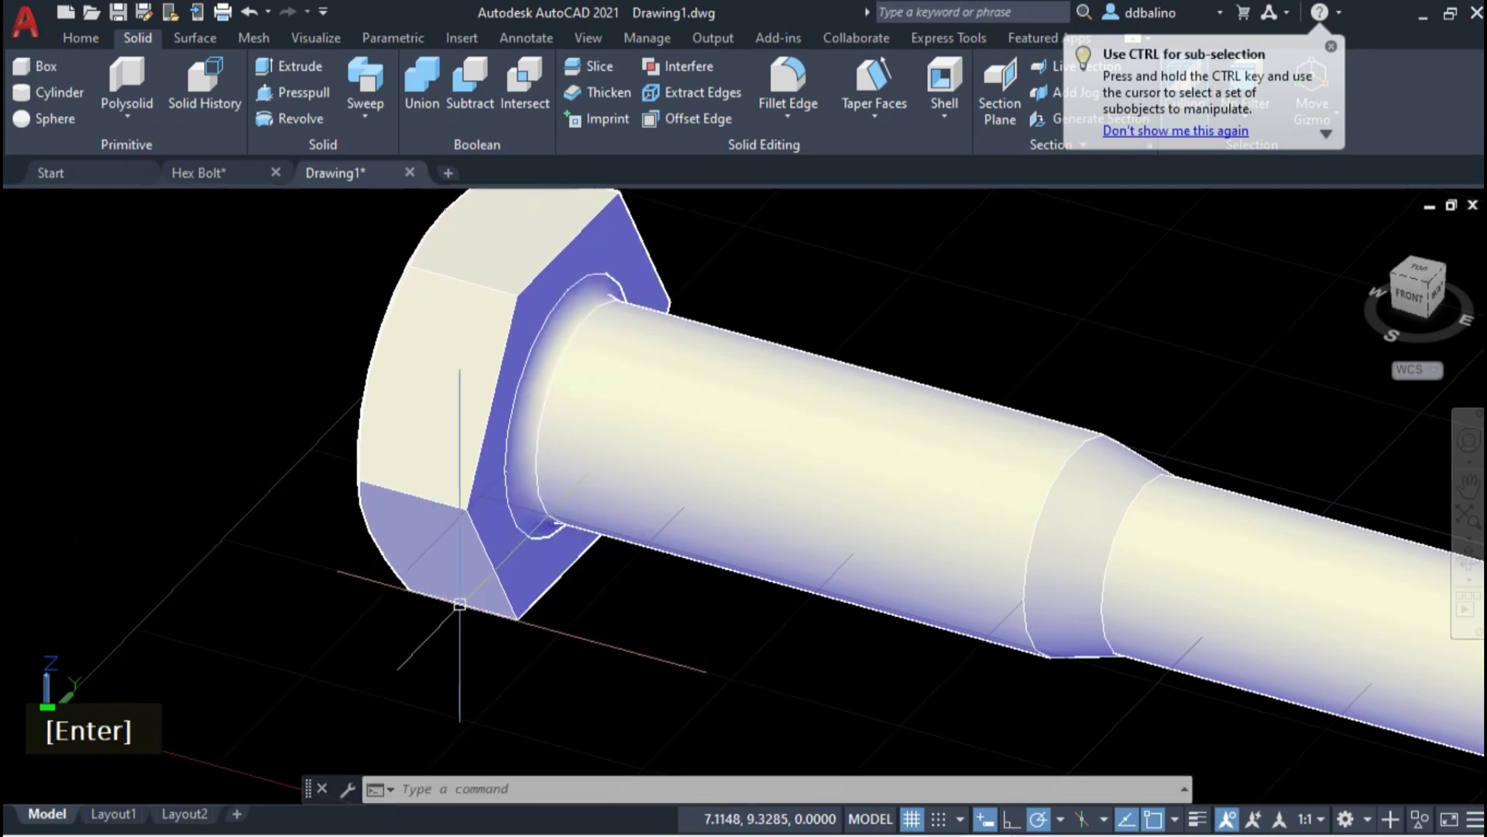
scroll(459, 604, "down", 10)
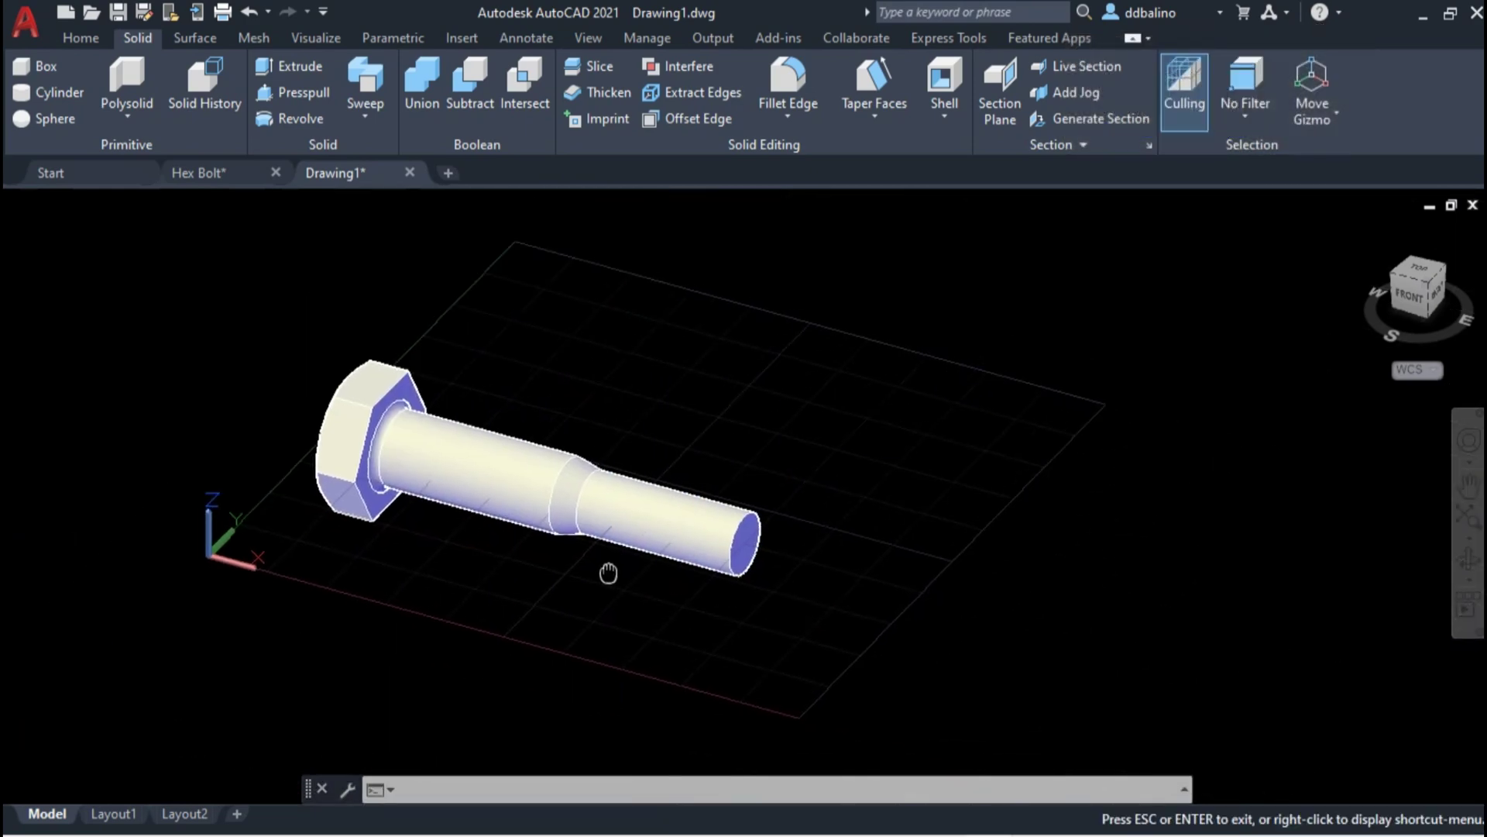
left_click_drag(608, 573, 597, 572)
key("Escape")
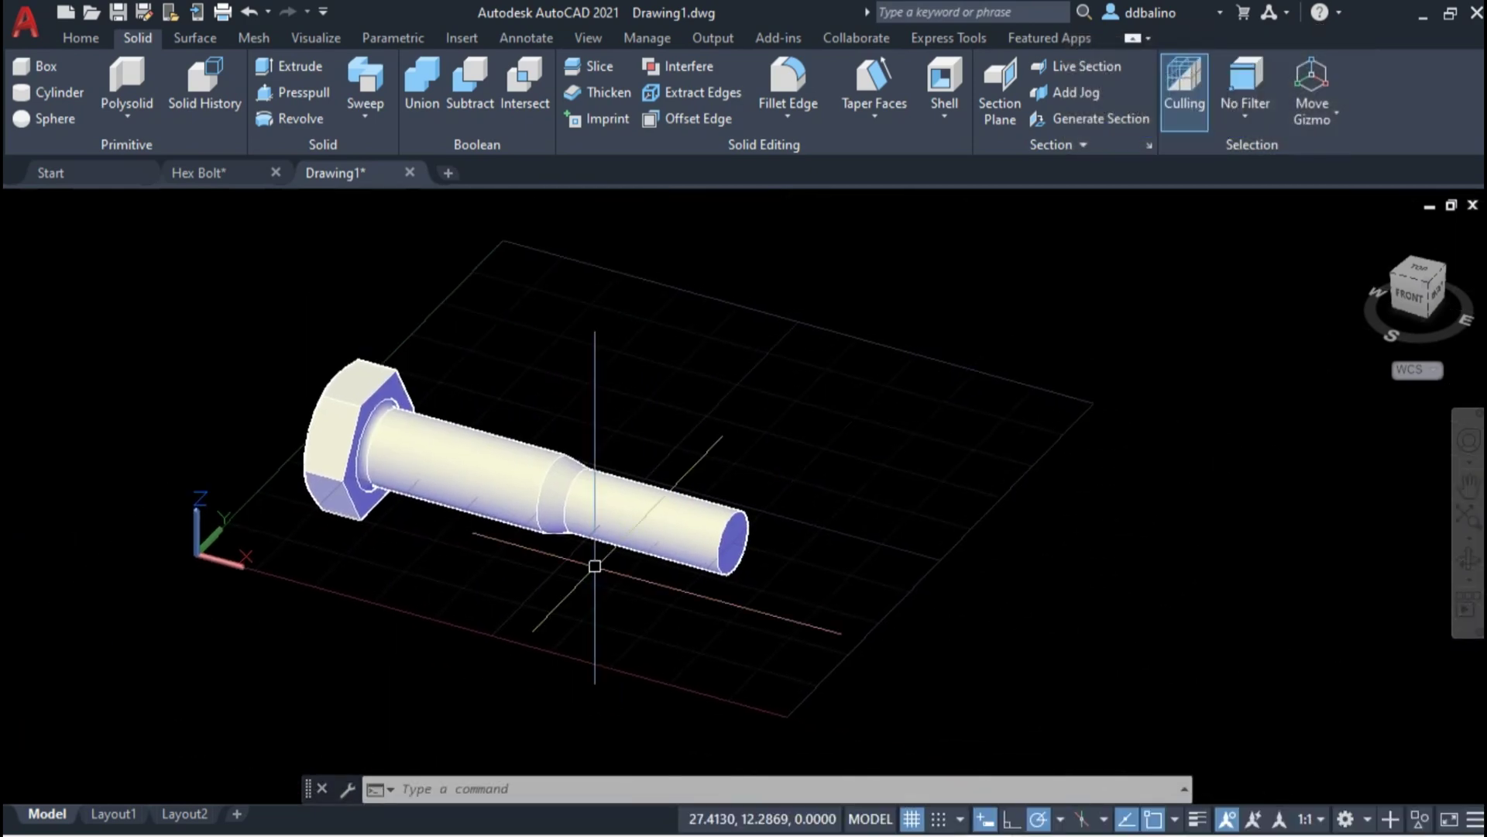
- Union the shank and the hex head into a single bolt solid
left_click(1435, 301)
left_click(741, 496)
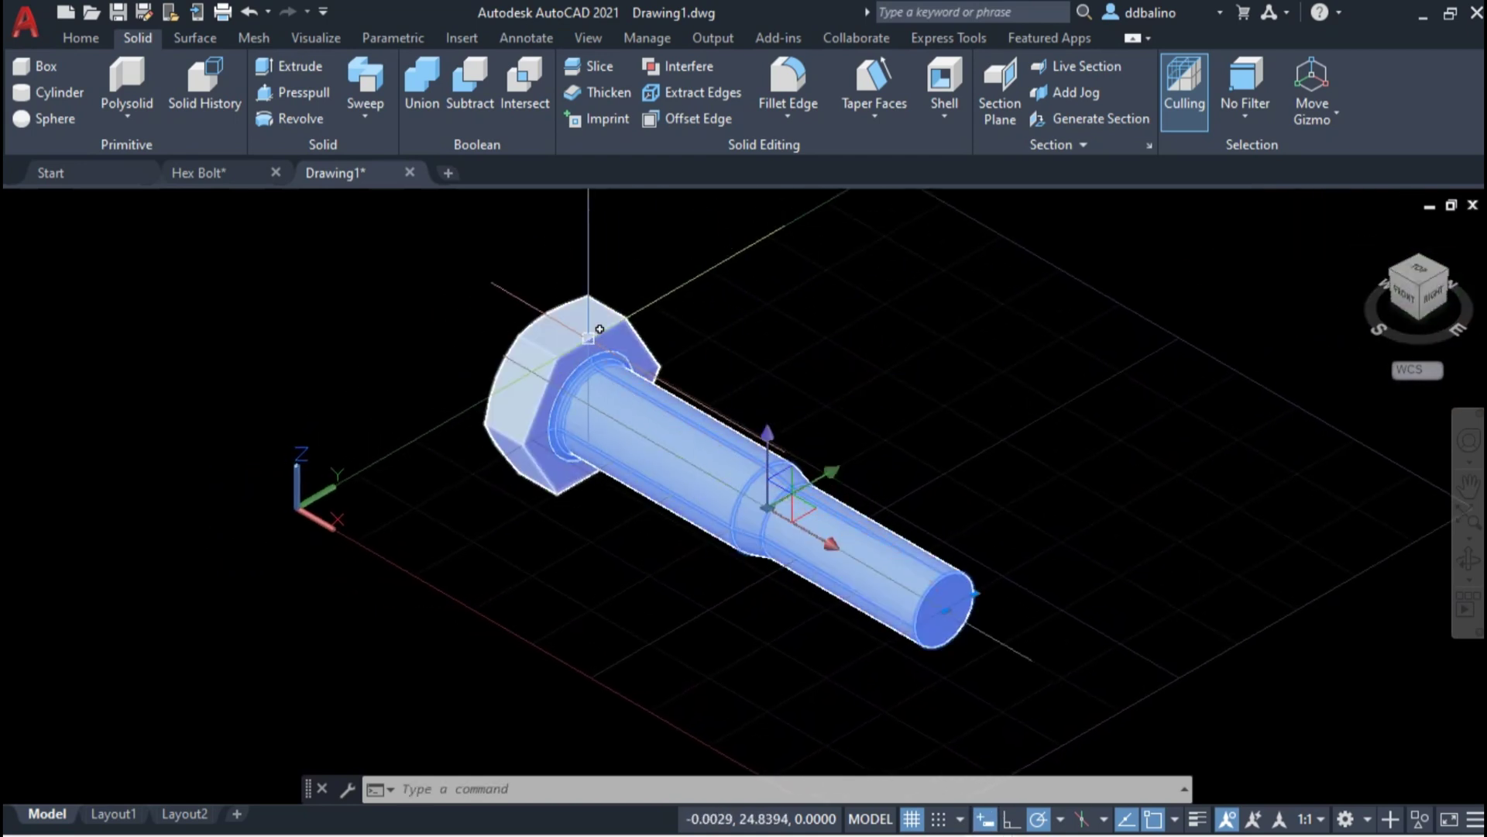
key("Escape")
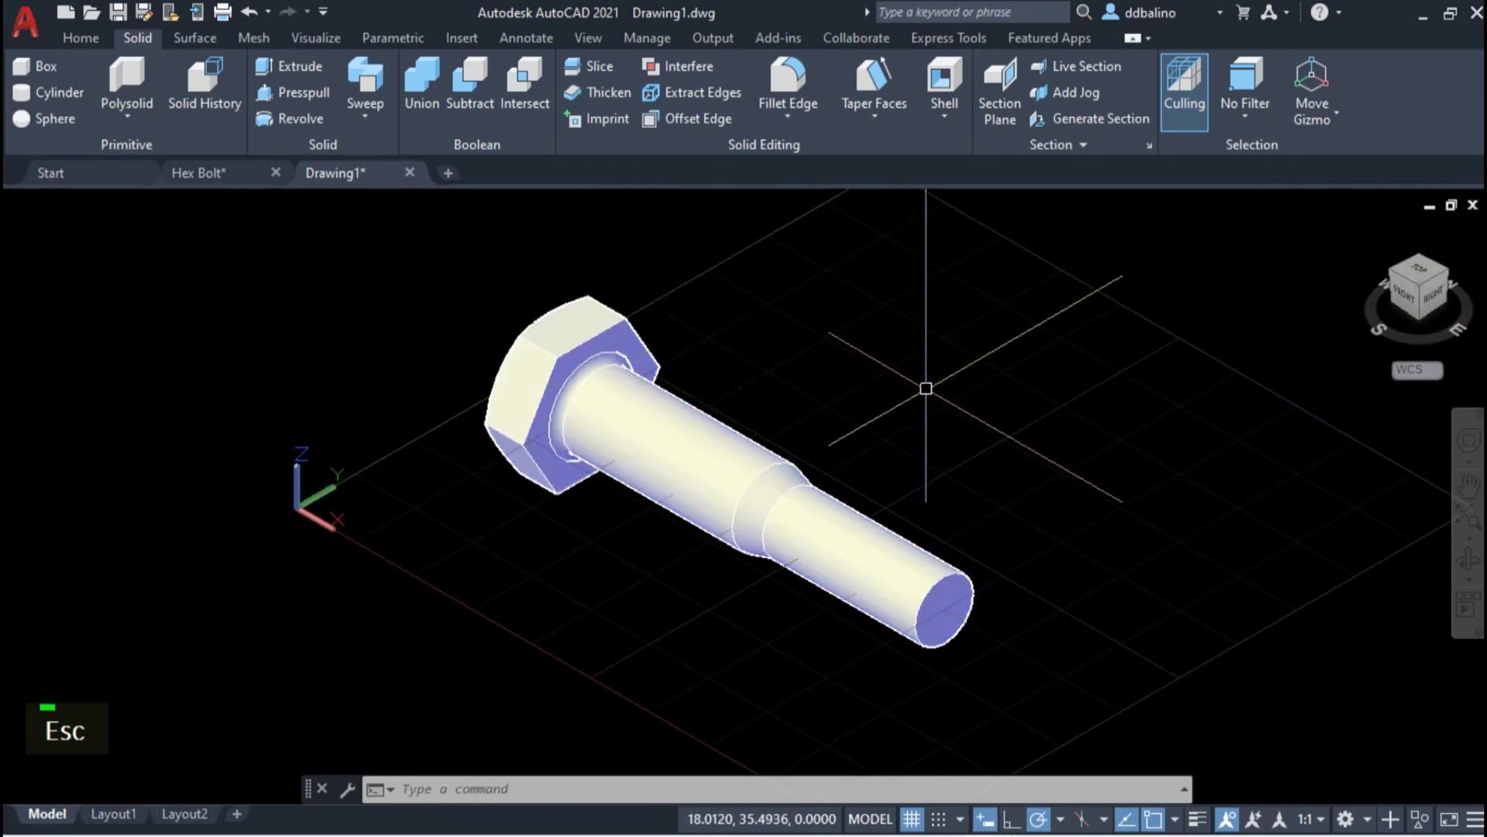
key("Return")
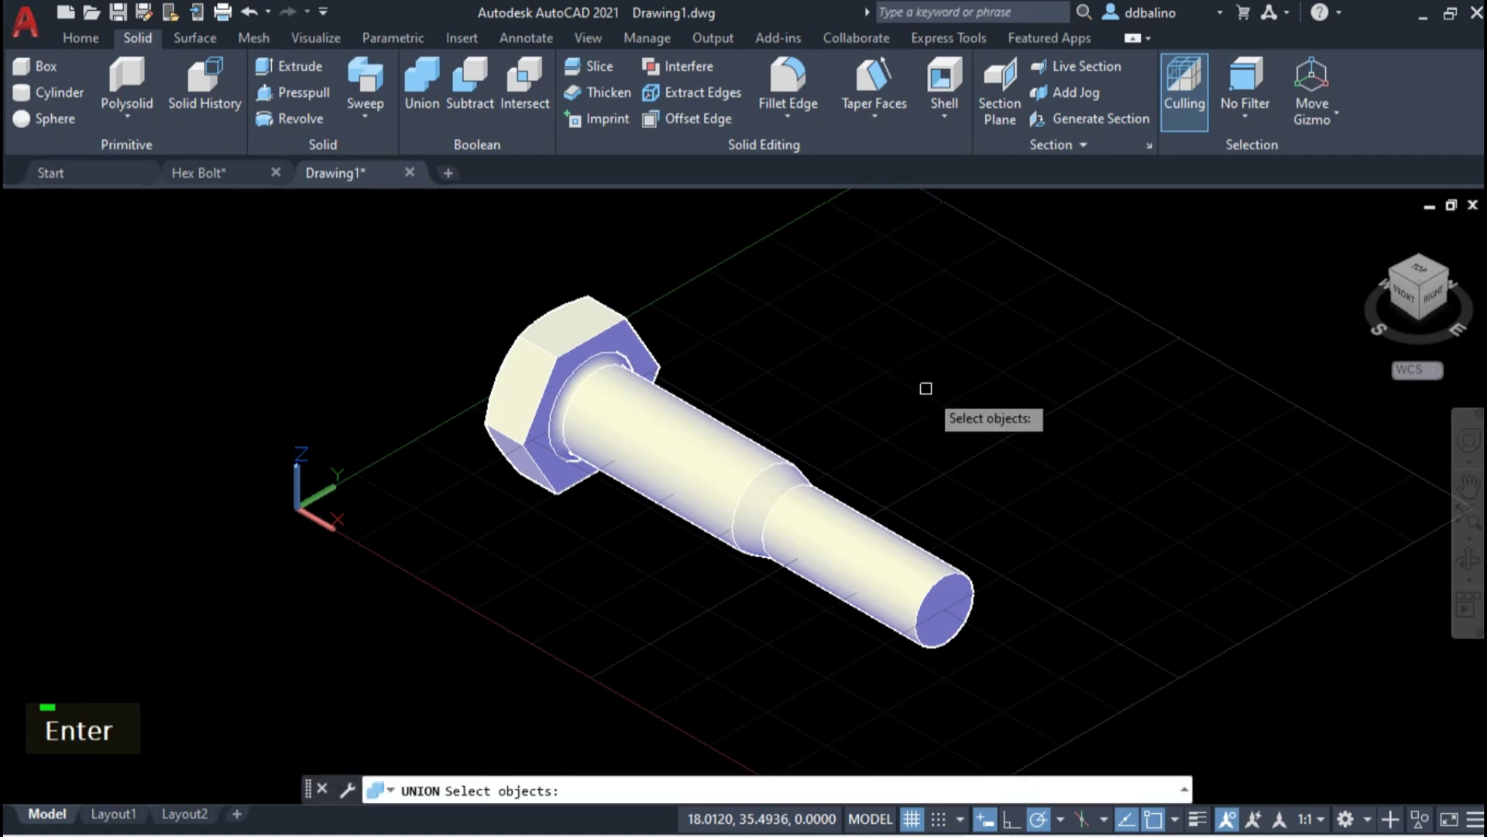
left_click(736, 481)
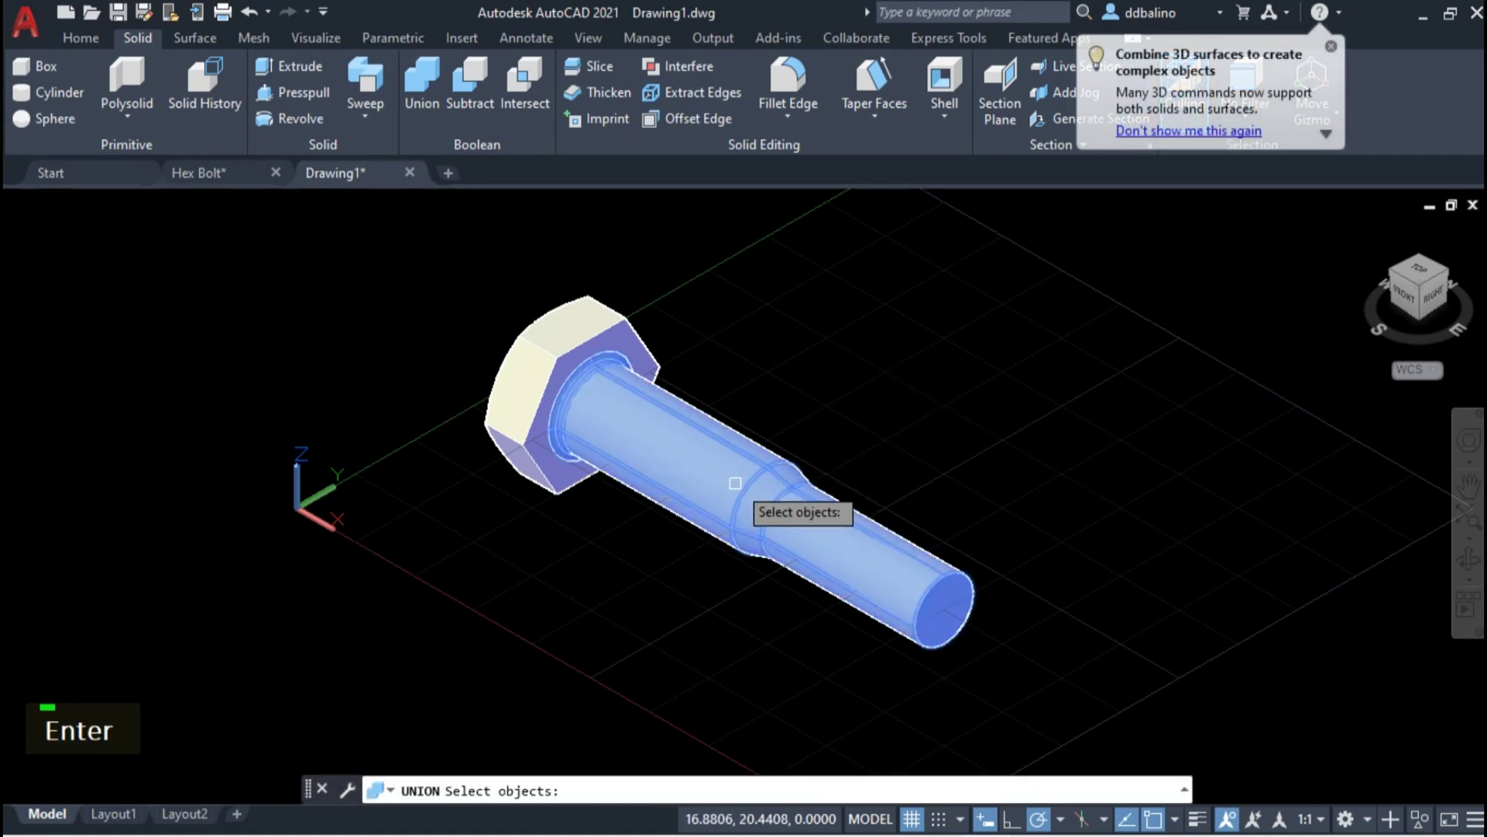
left_click(612, 306)
key("space")
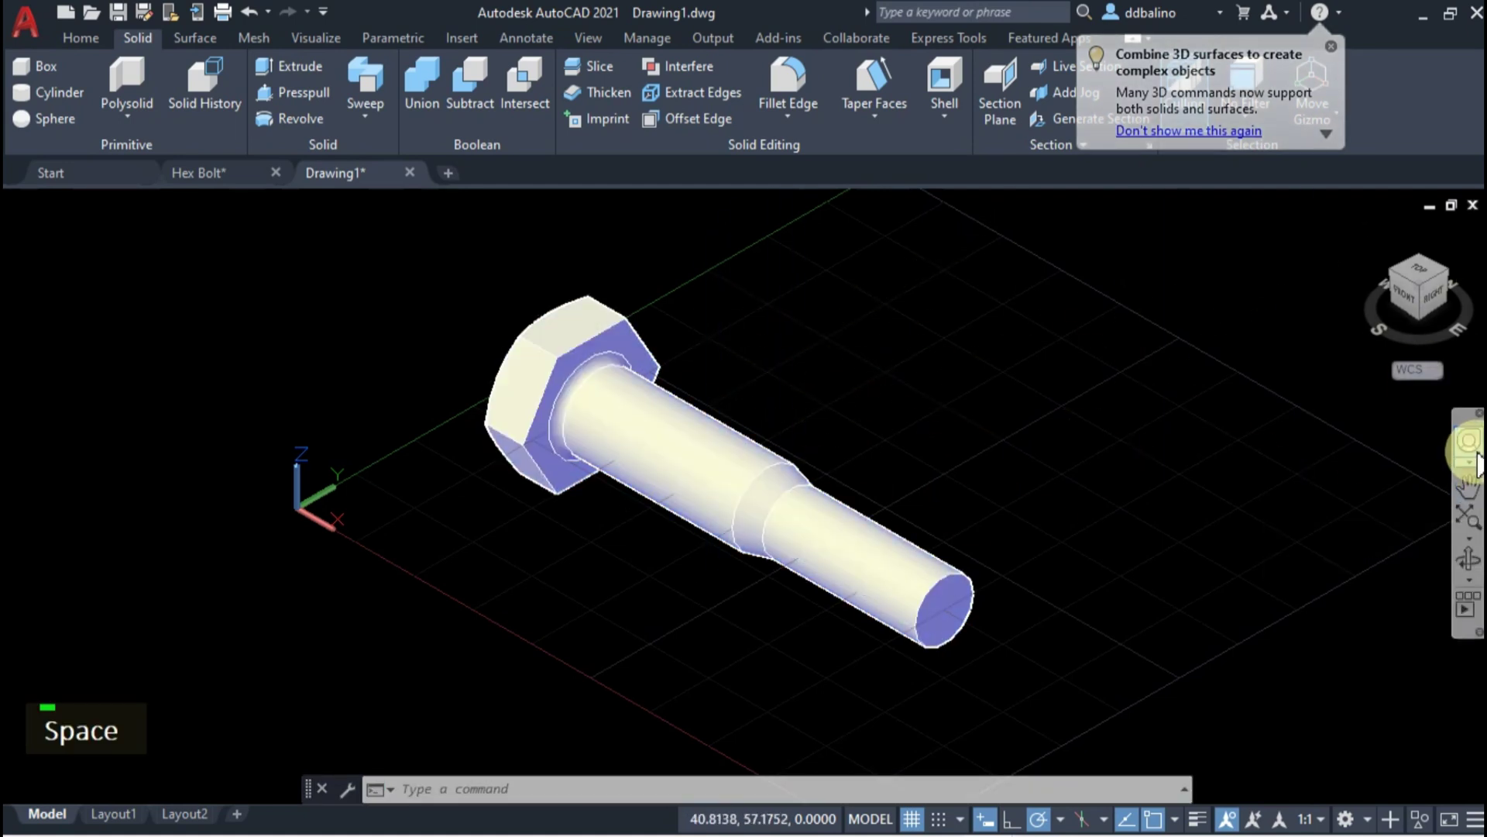
- Move the bolt 20 units along the positive Y direction in the top view
left_click(1423, 272)
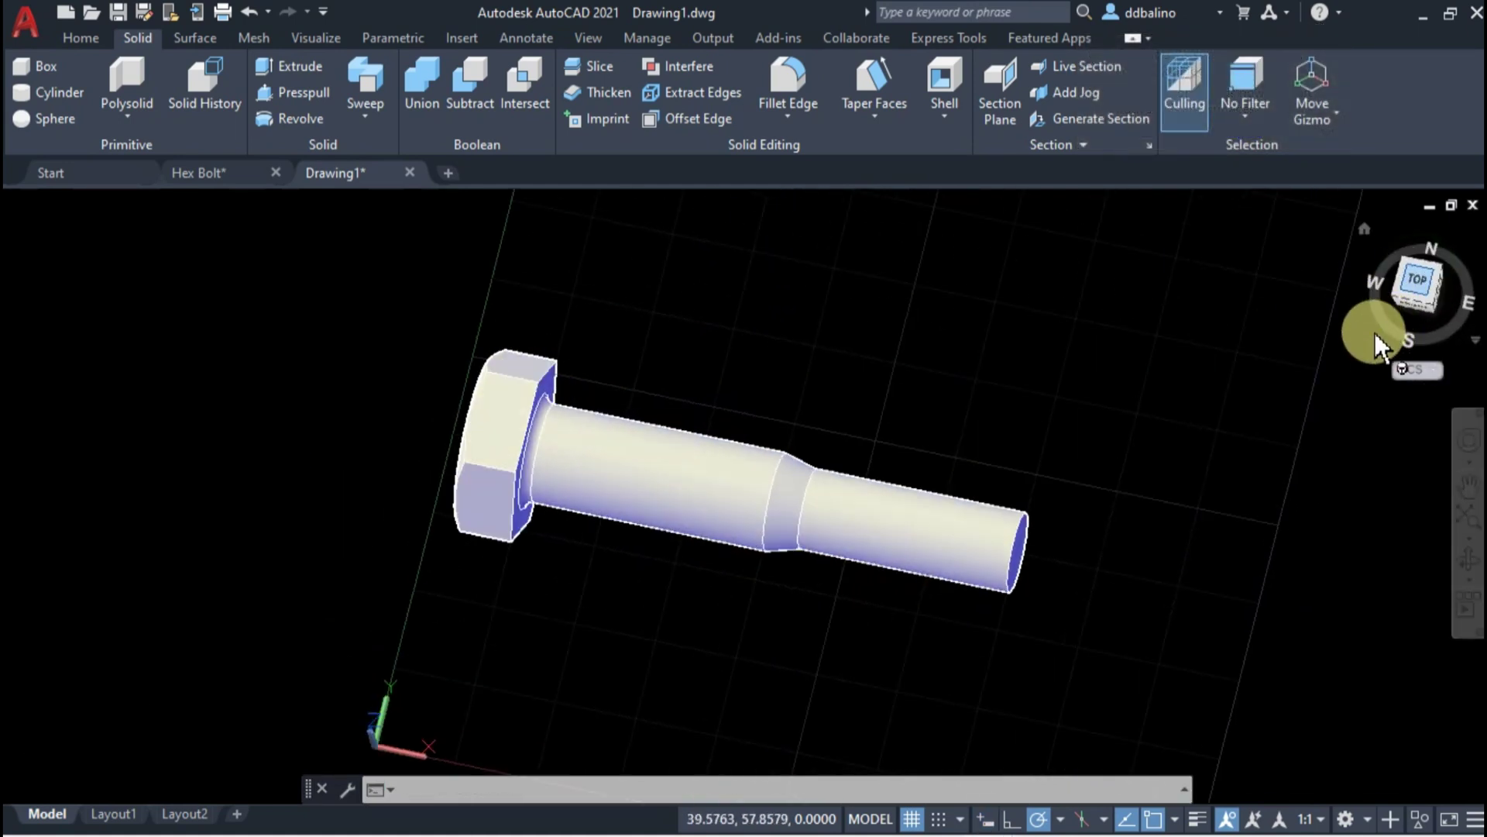
middle_click_drag(890, 612, 673, 728)
key("Escape")
scroll(703, 672, "down", 2)
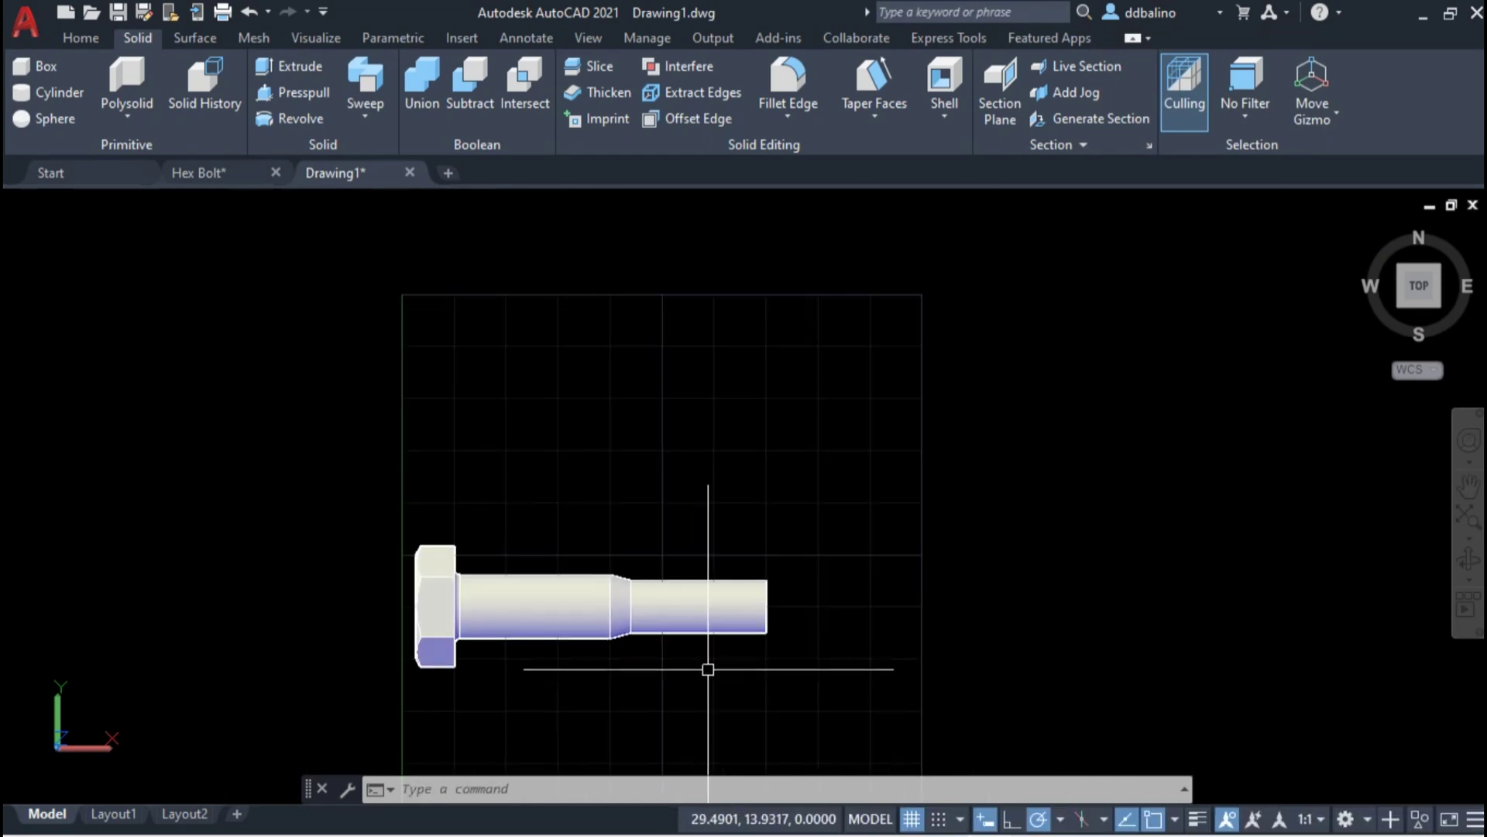
left_click(724, 614)
type("m")
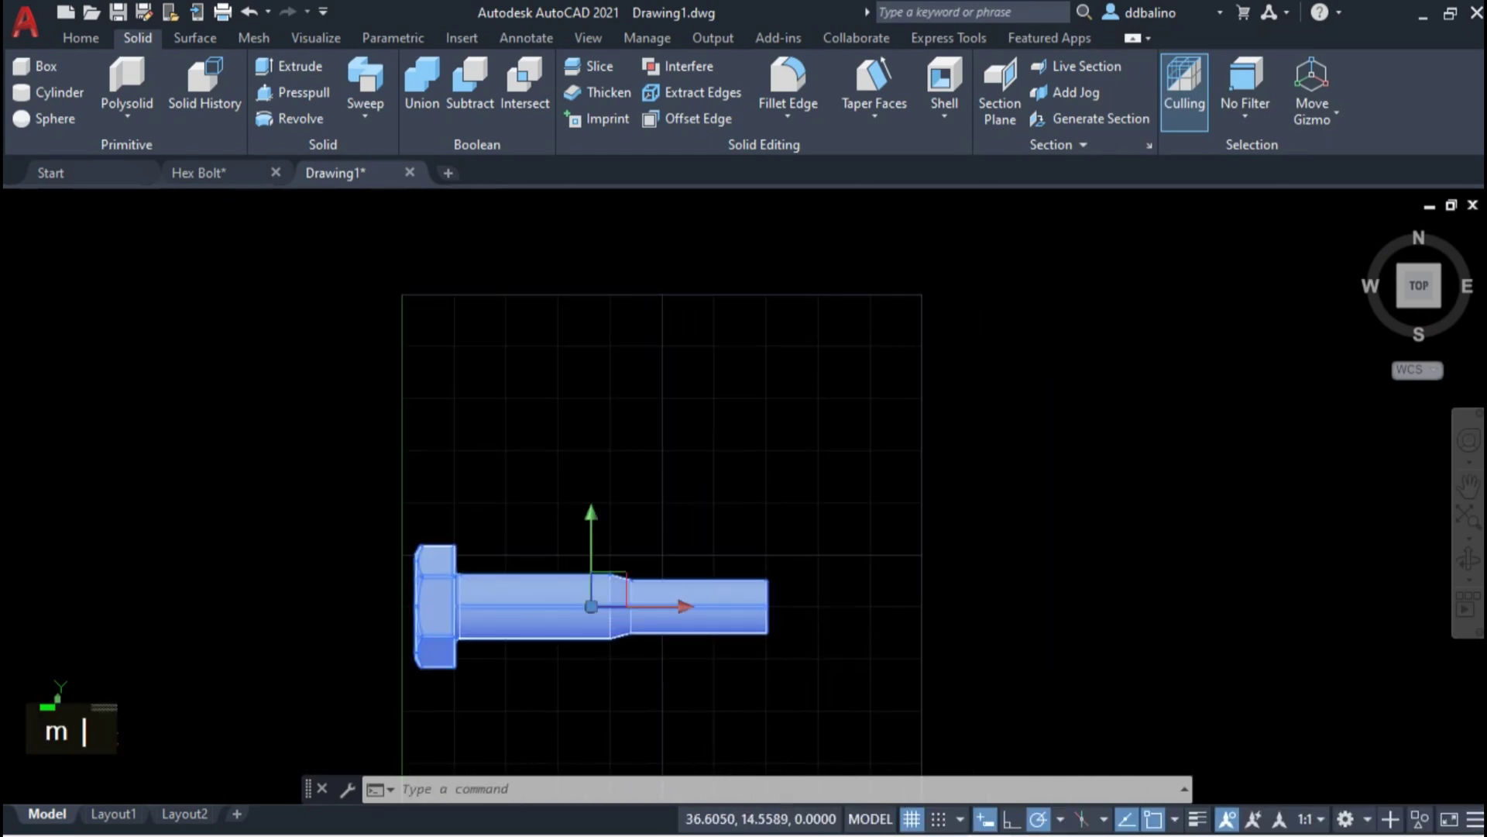
key("Return")
left_click(802, 649)
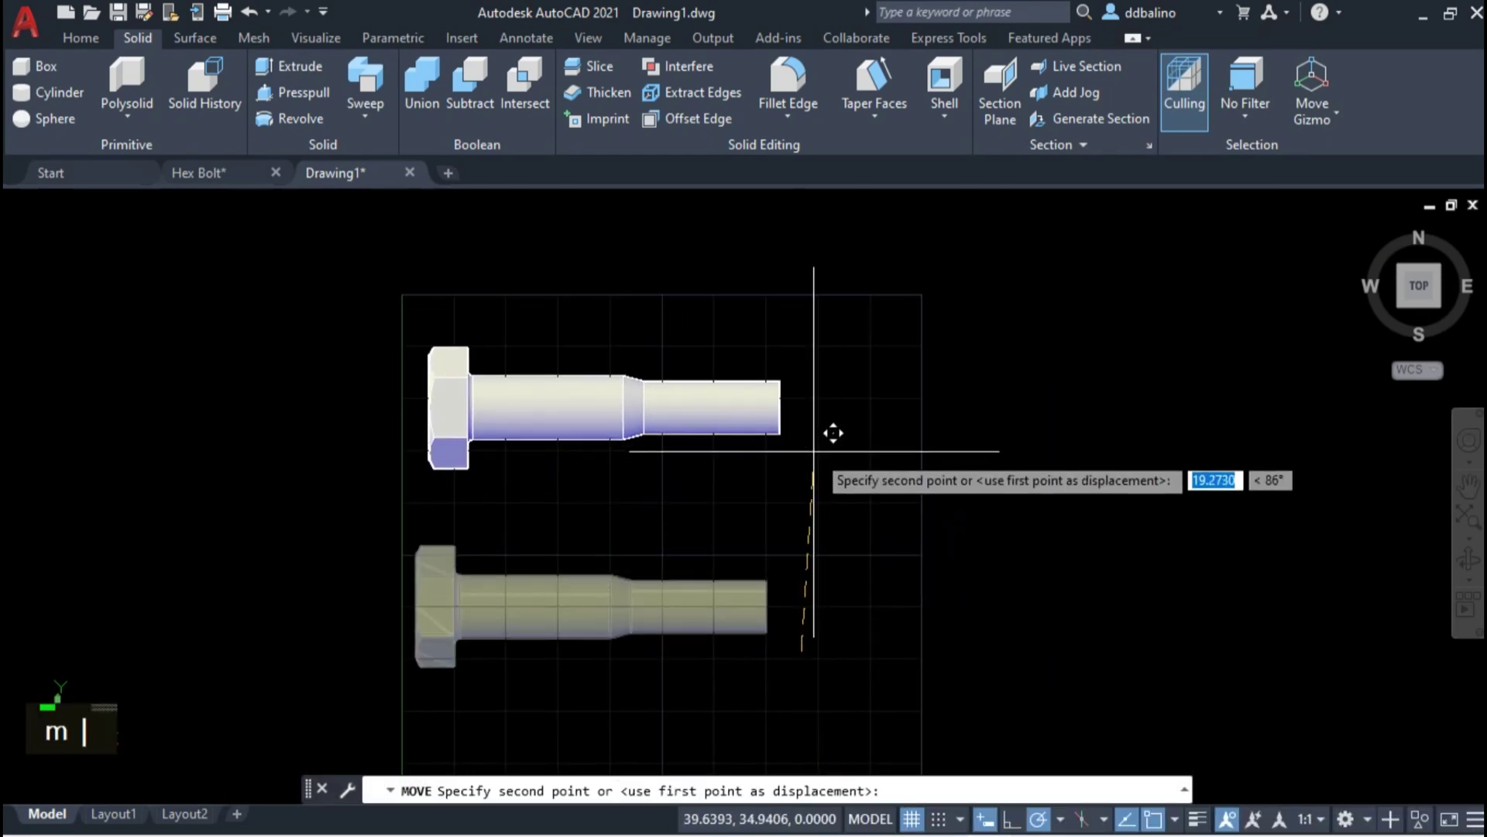
type("20")
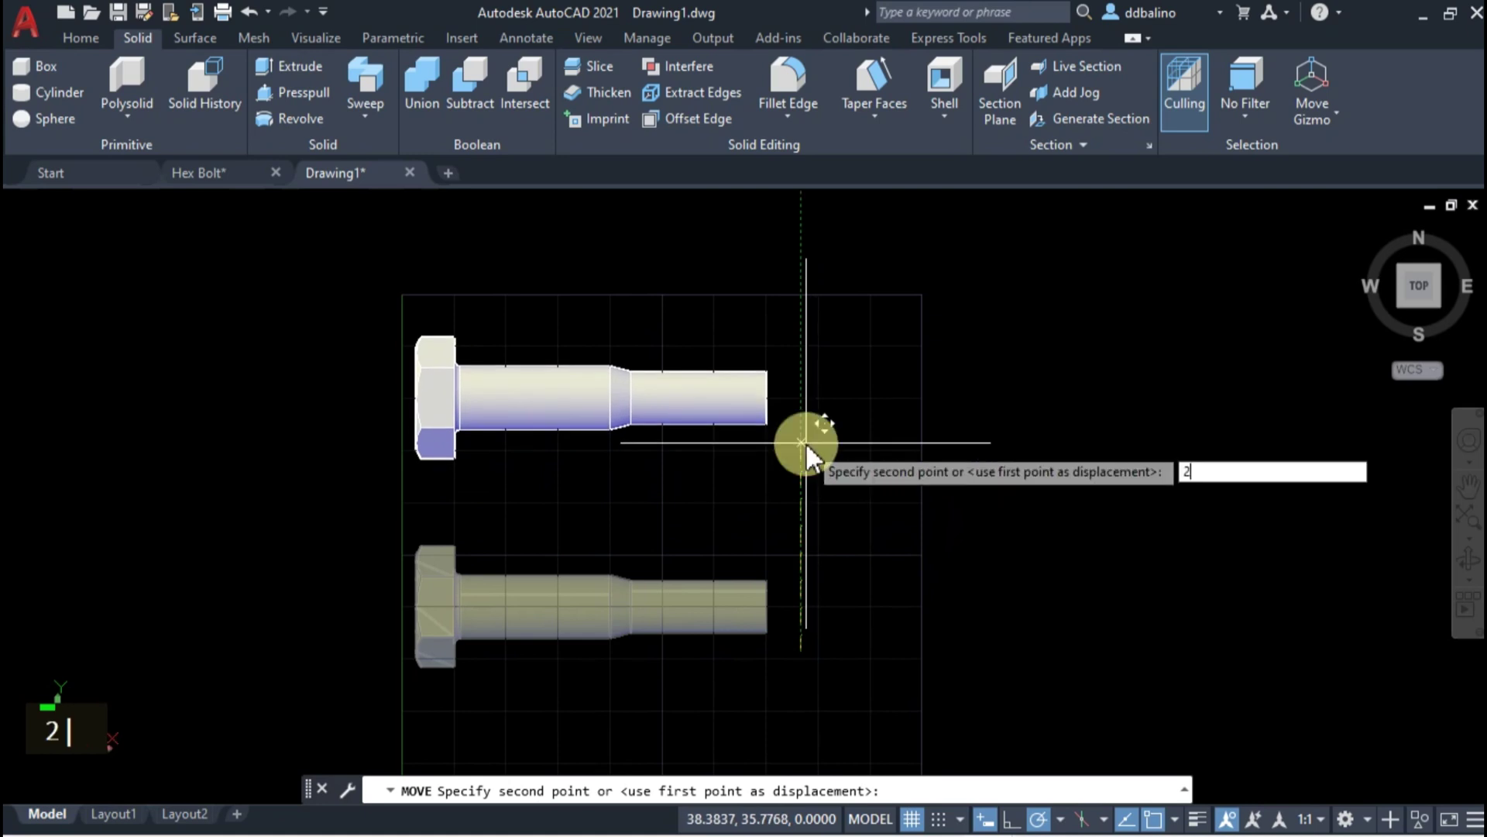
key("Return")
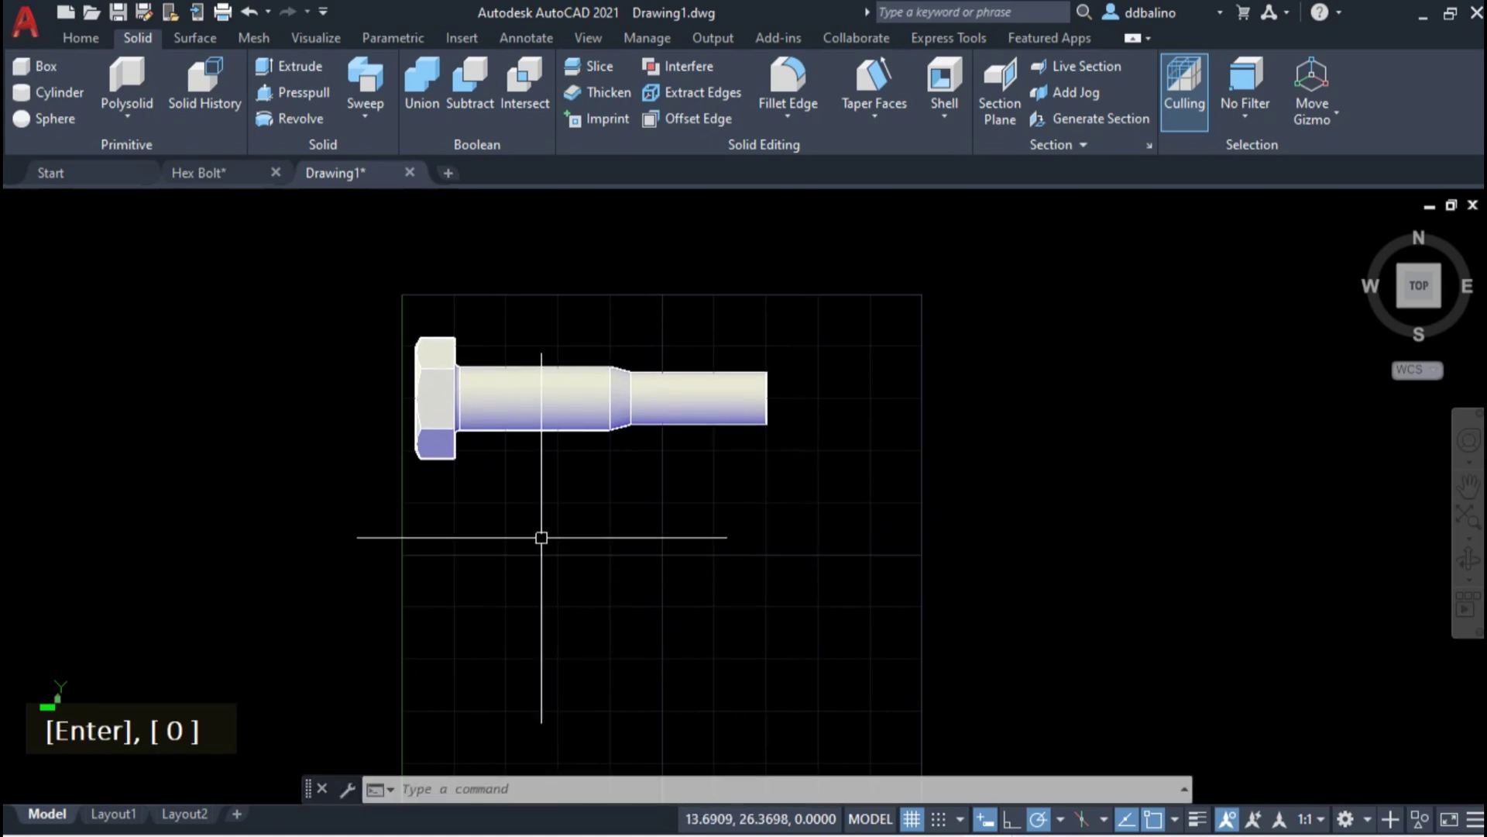
- Draw a circle of diameter 6 centred at 10,20, below the bolt
mouse_move(762, 595)
middle_mouse_down()
mouse_move(726, 536)
mouse_move(755, 478)
mouse_move(771, 483)
middle_mouse_up()
scroll(727, 536, "down", 2)
key("Escape")
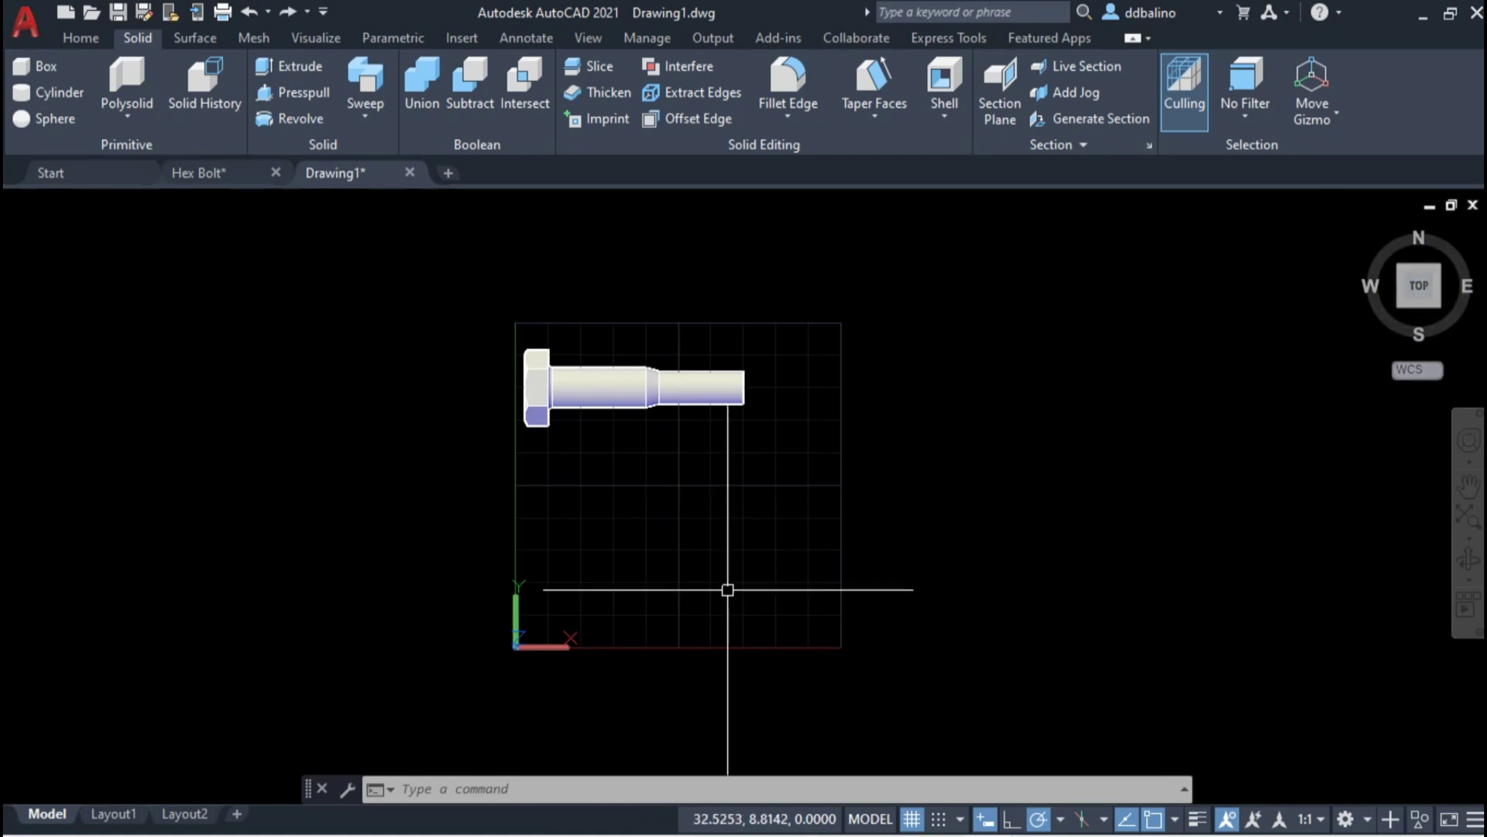
scroll(619, 522, "up", 2)
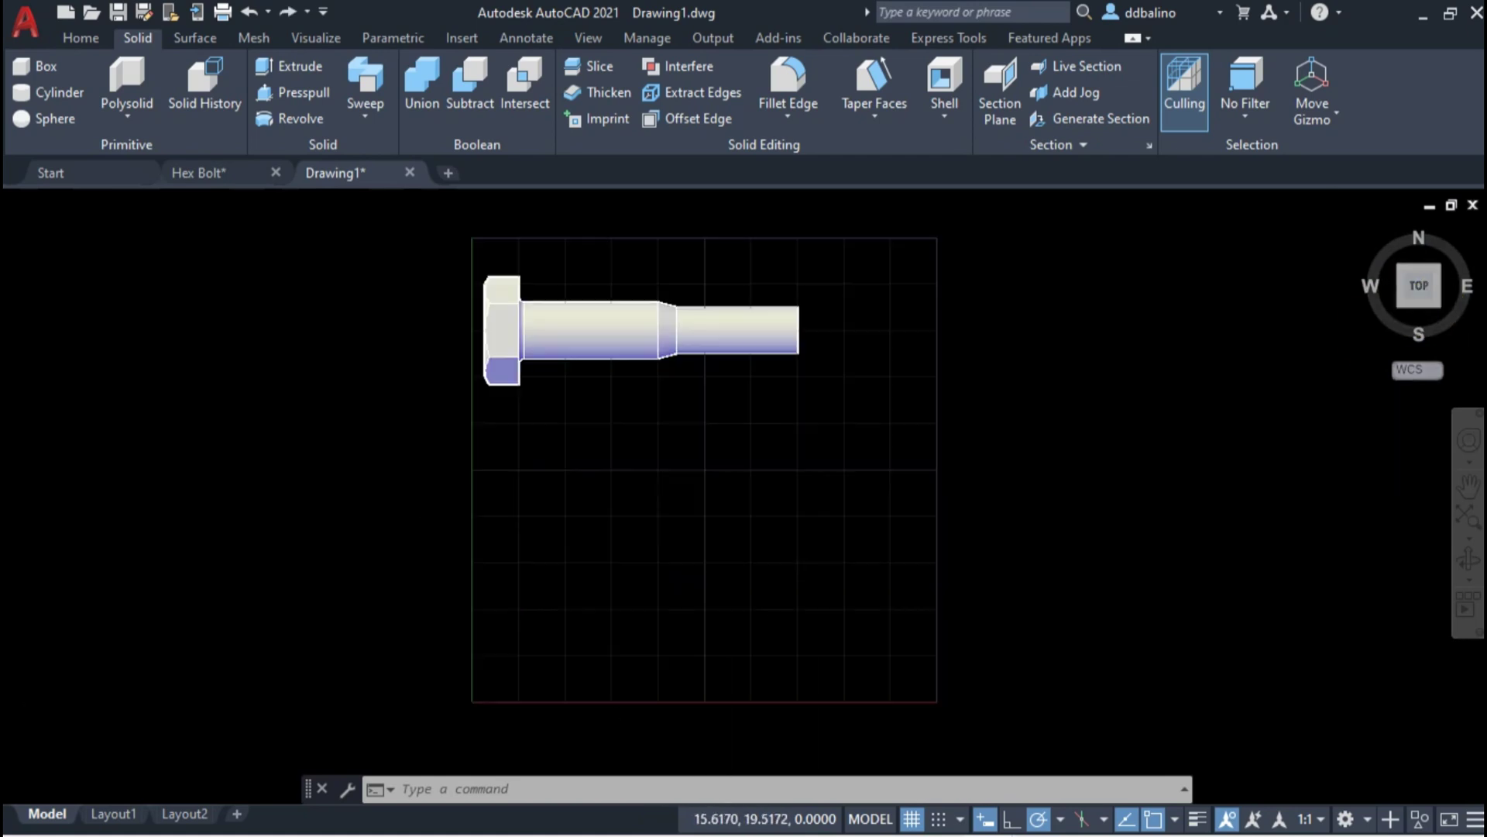
scroll(620, 523, "up", 2)
middle_click_drag(620, 521, 585, 497)
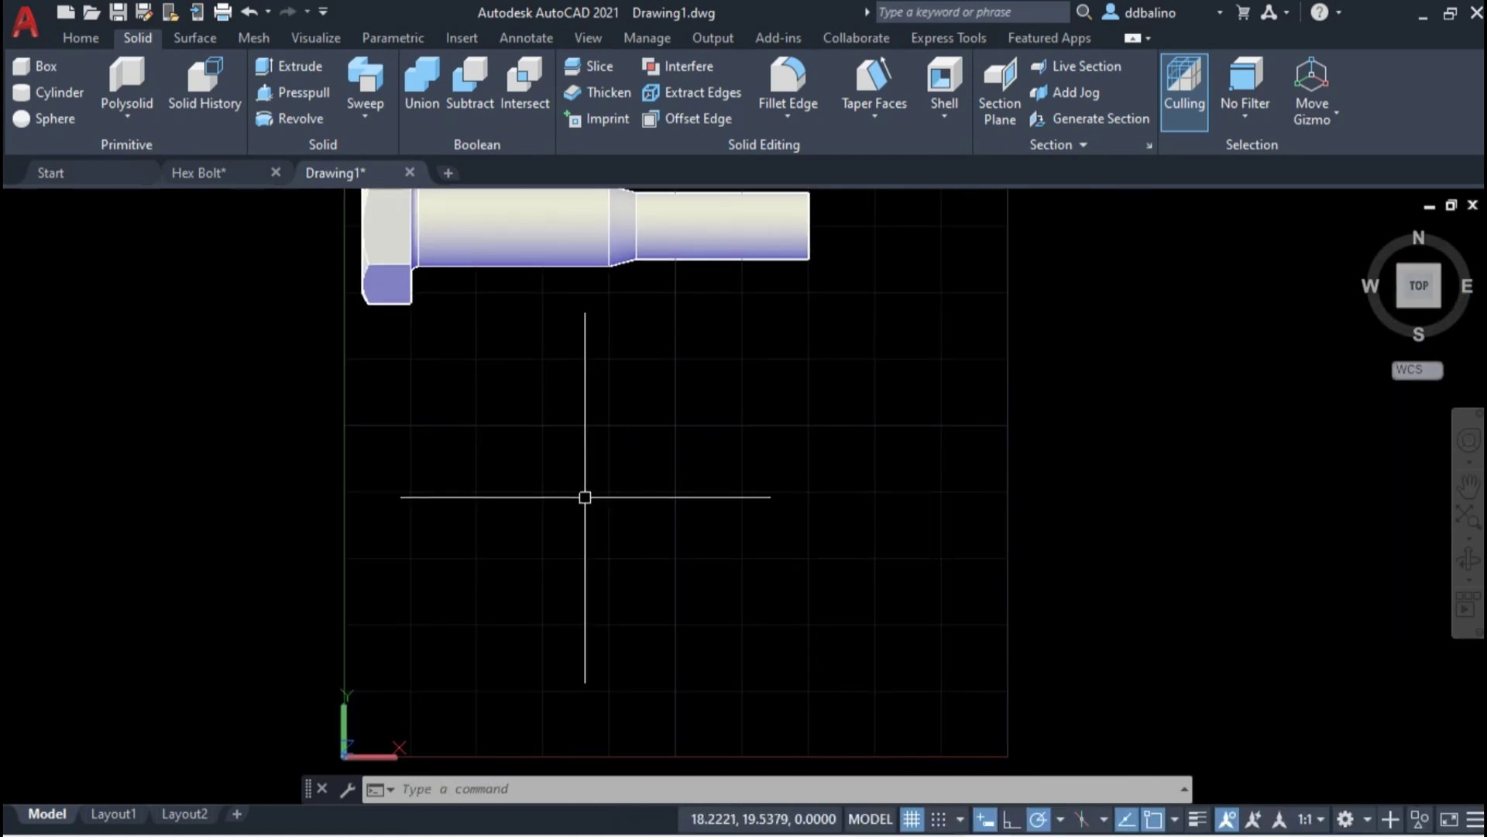
type("c")
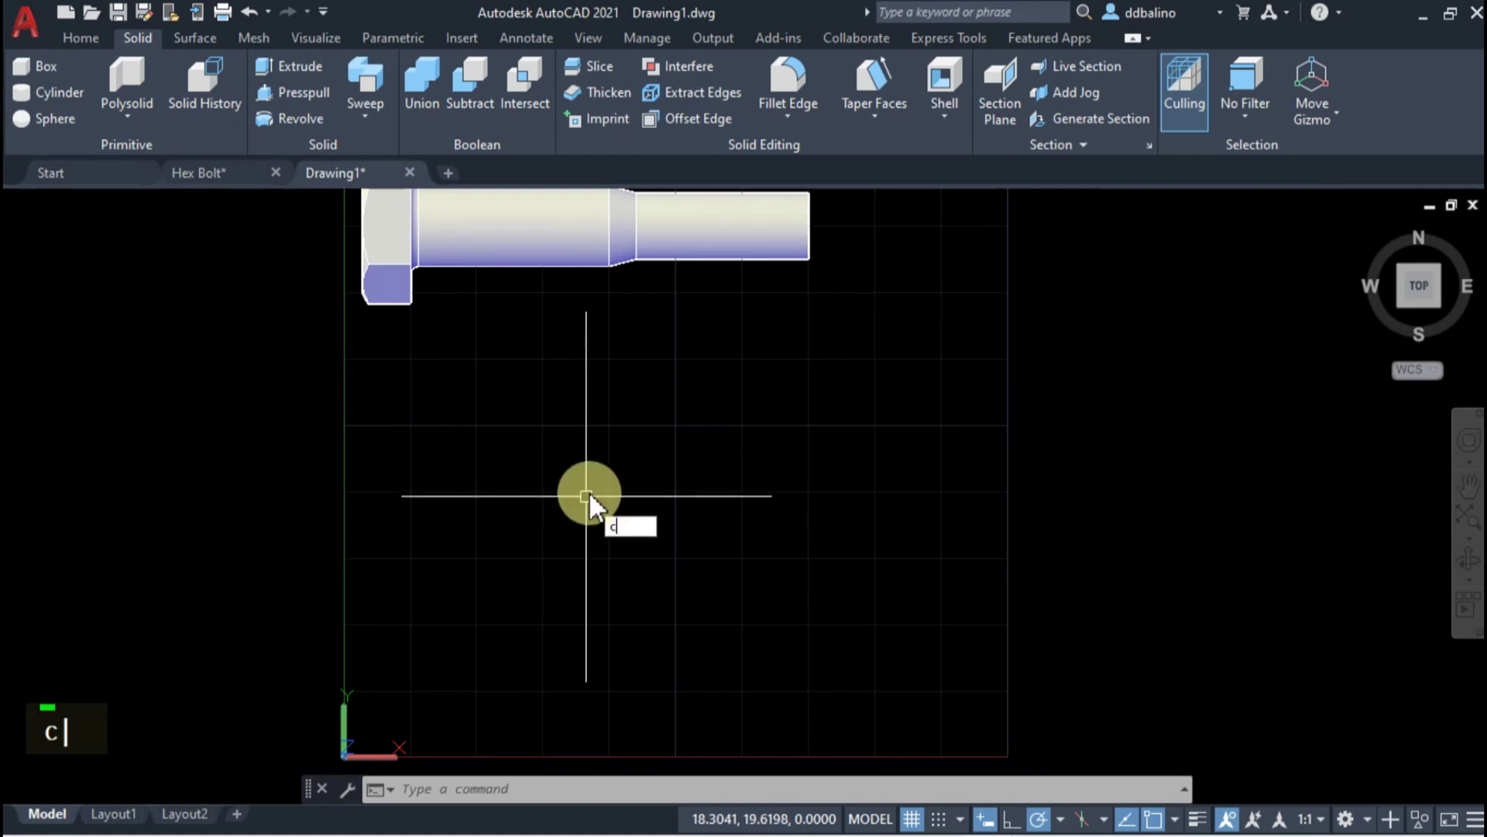
key("Return")
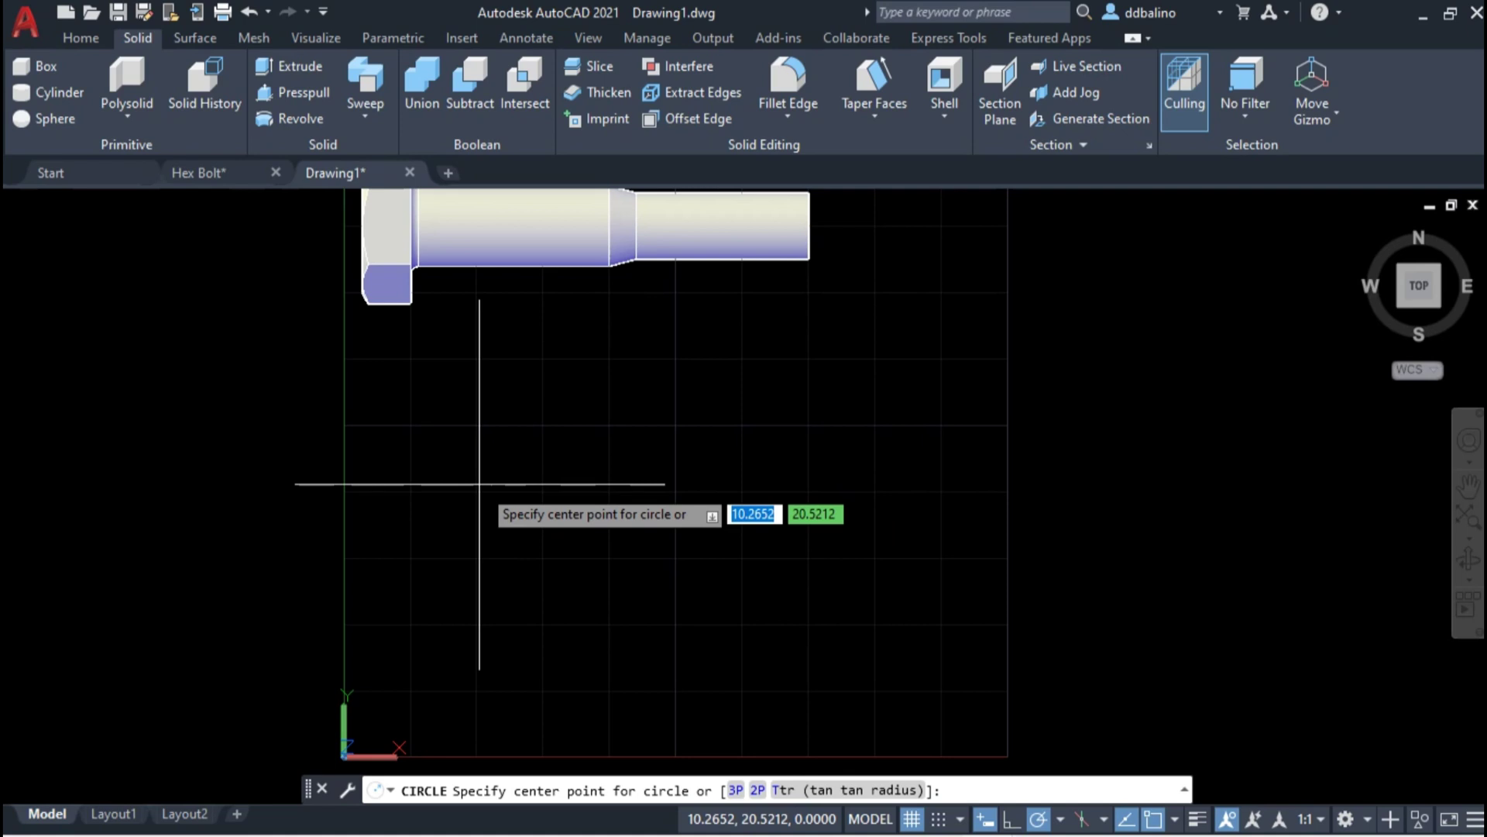
type("10,")
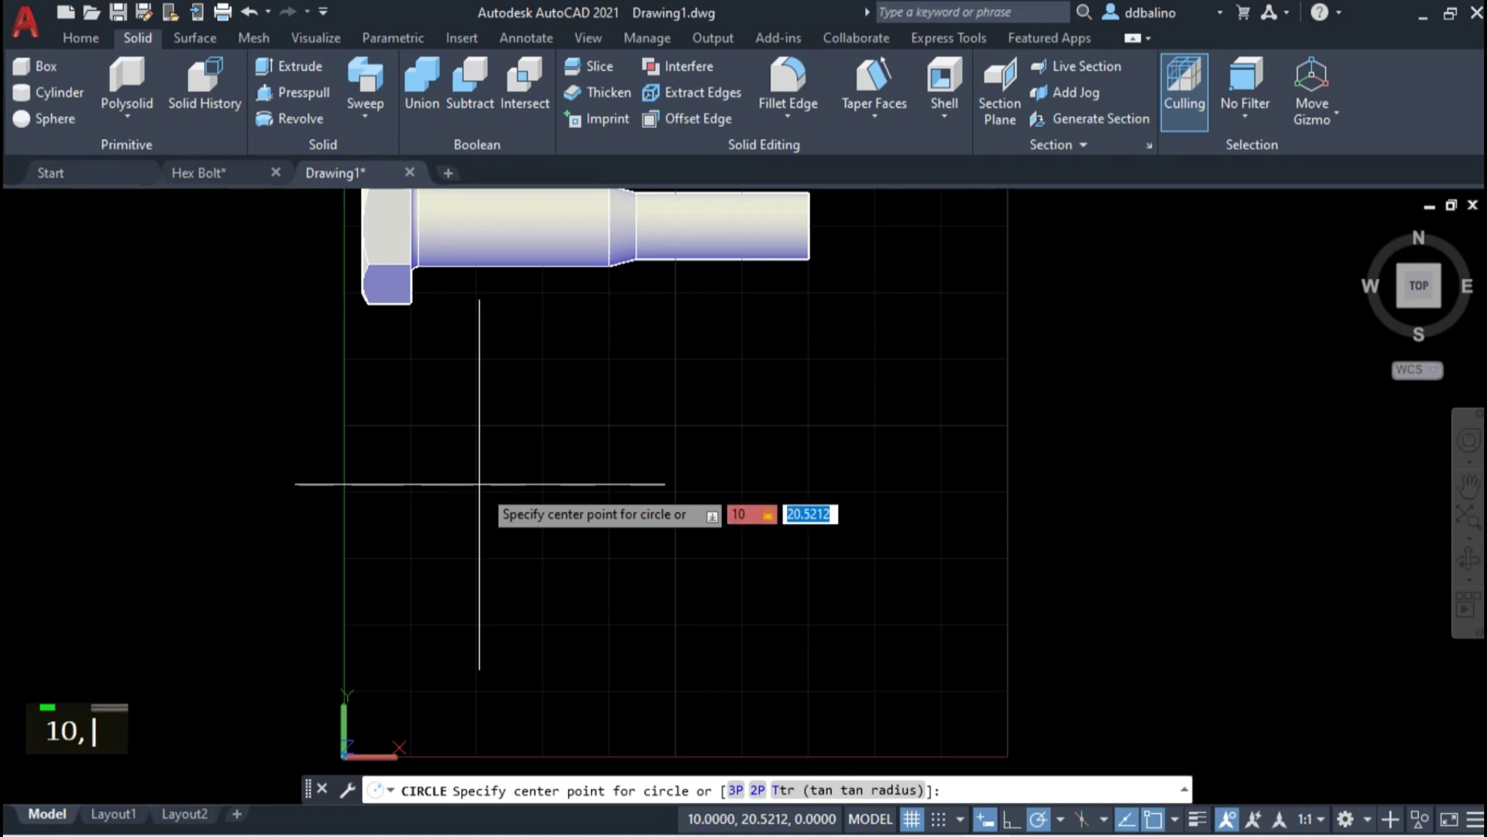
type("20")
key("Return")
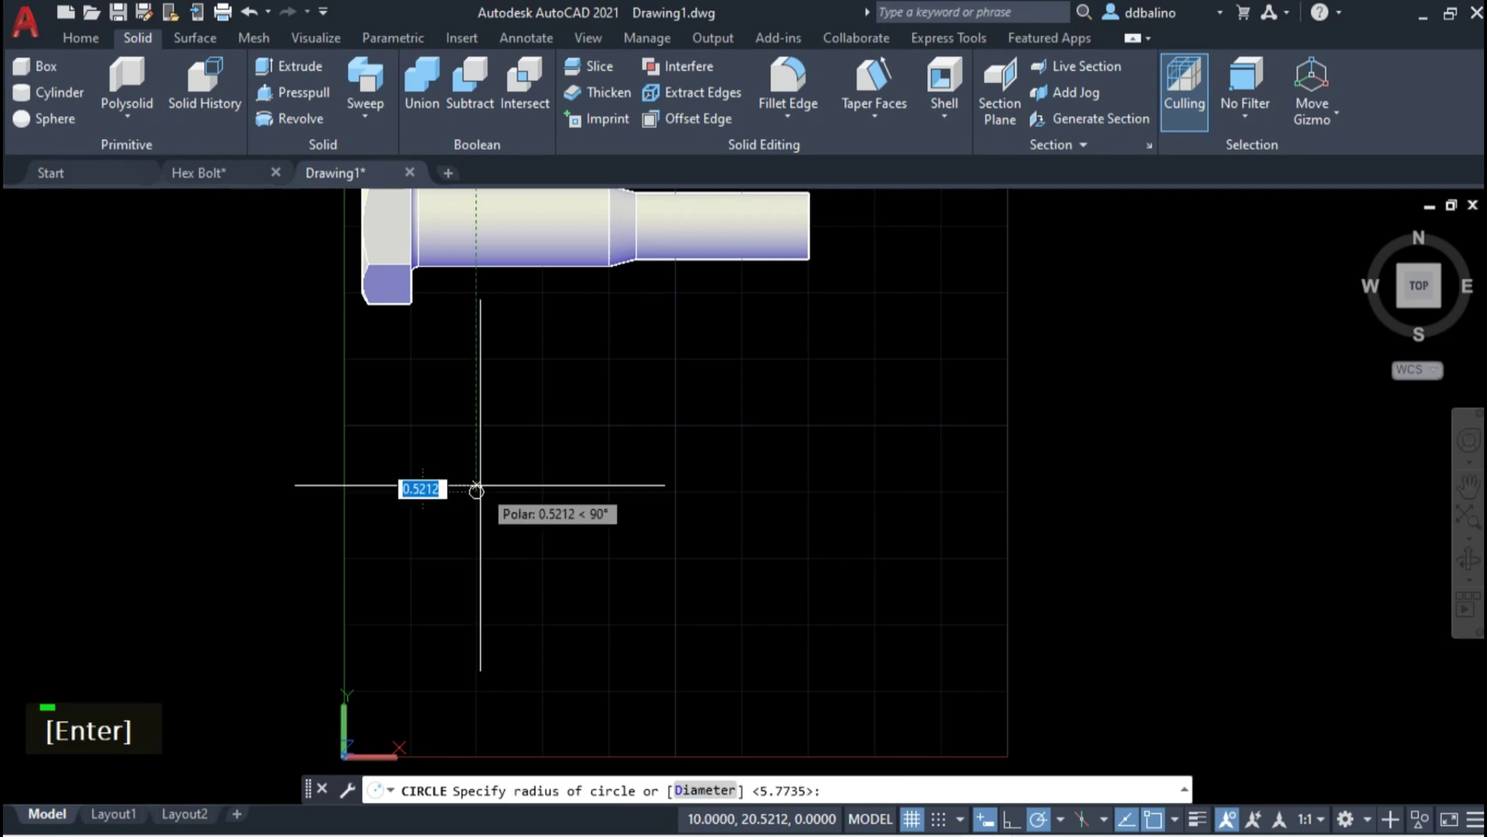
type("d")
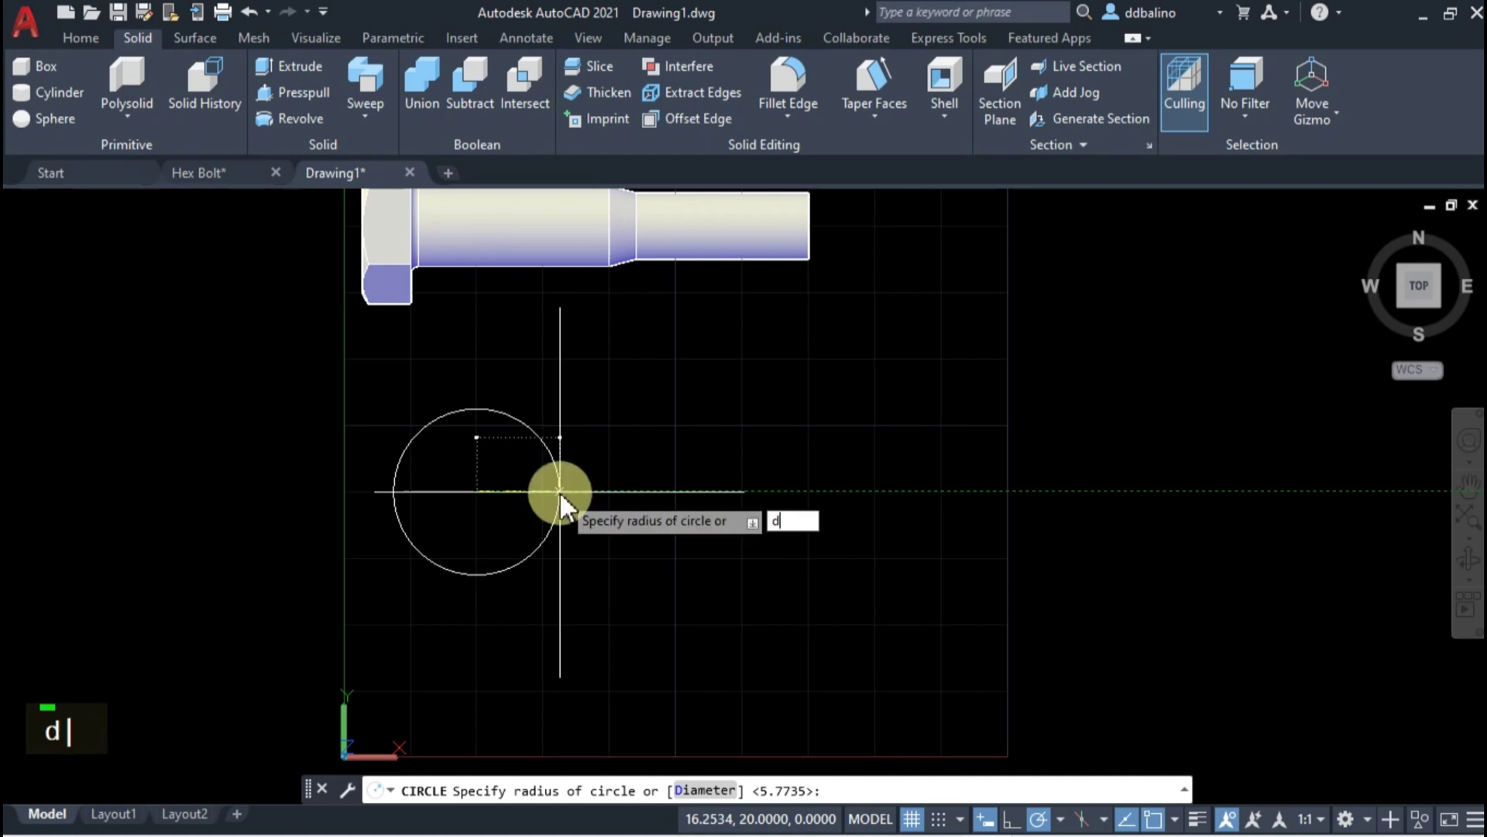
key("Return")
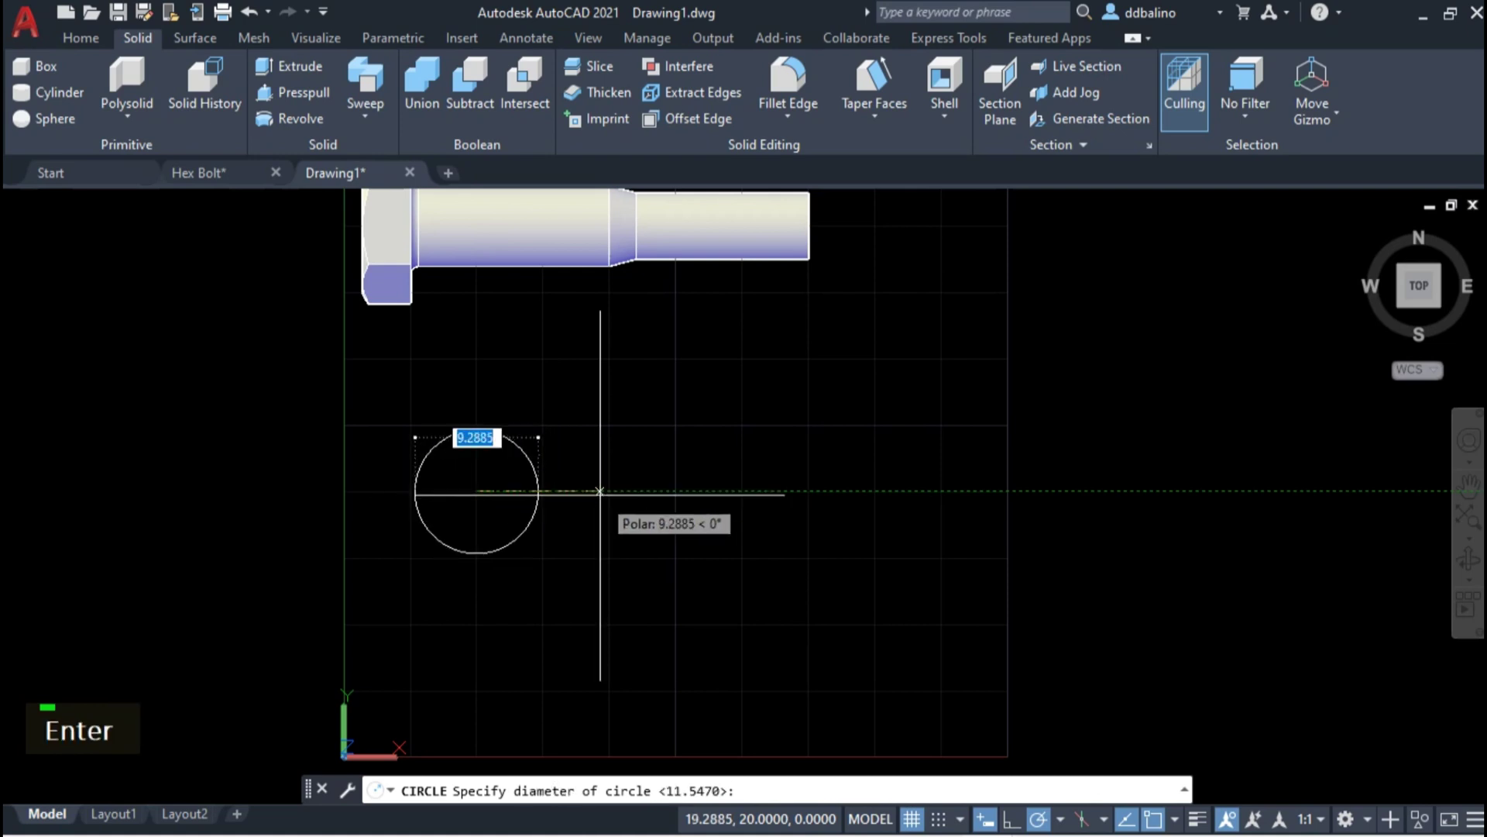
type("6")
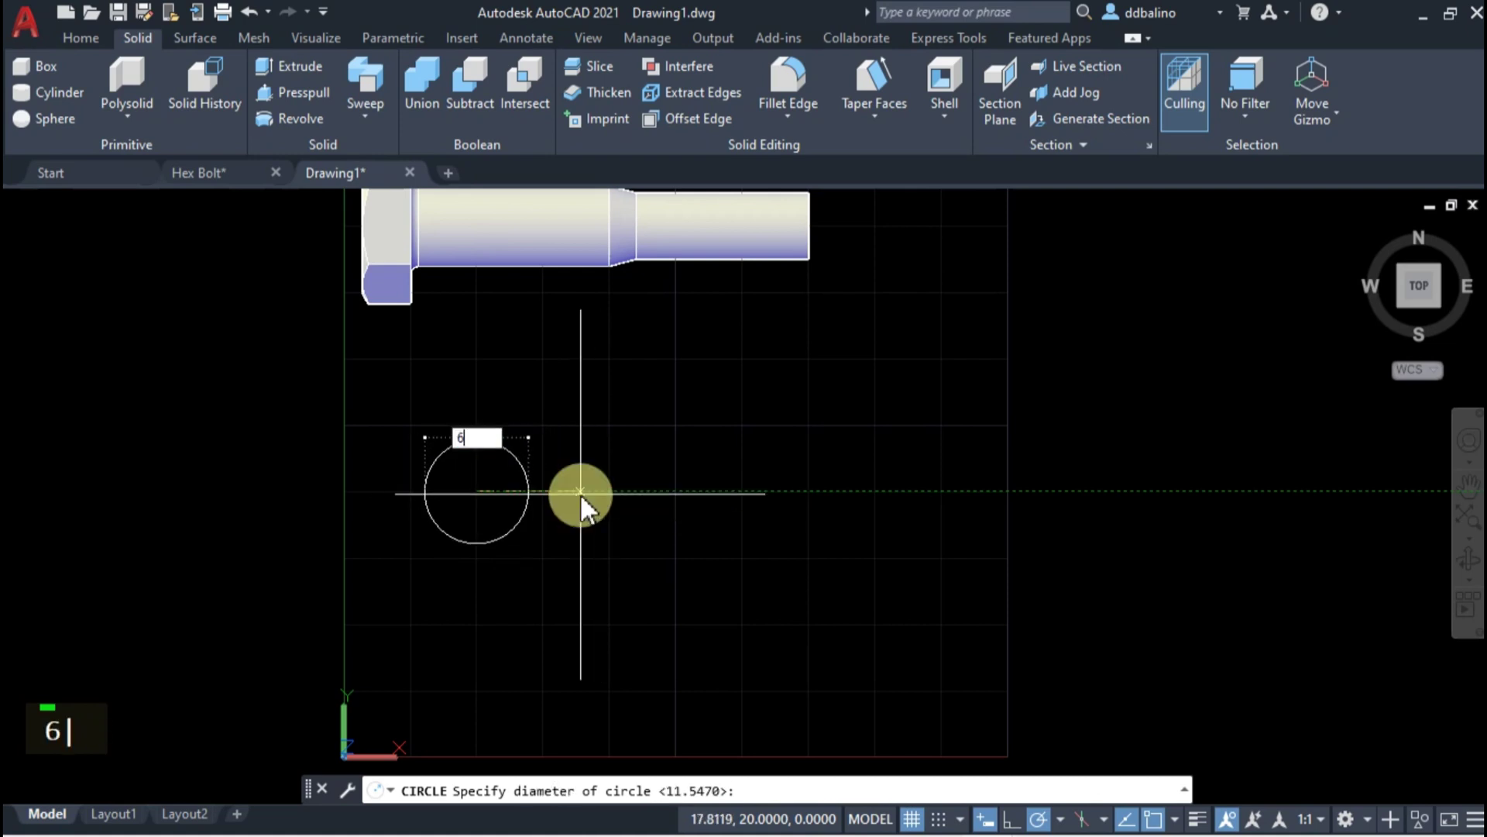
key("Return")
- Draw a helix centred on the 6-diameter circle with a base and top radius of 3 and a height of 15
middle_click_drag(582, 492, 611, 565)
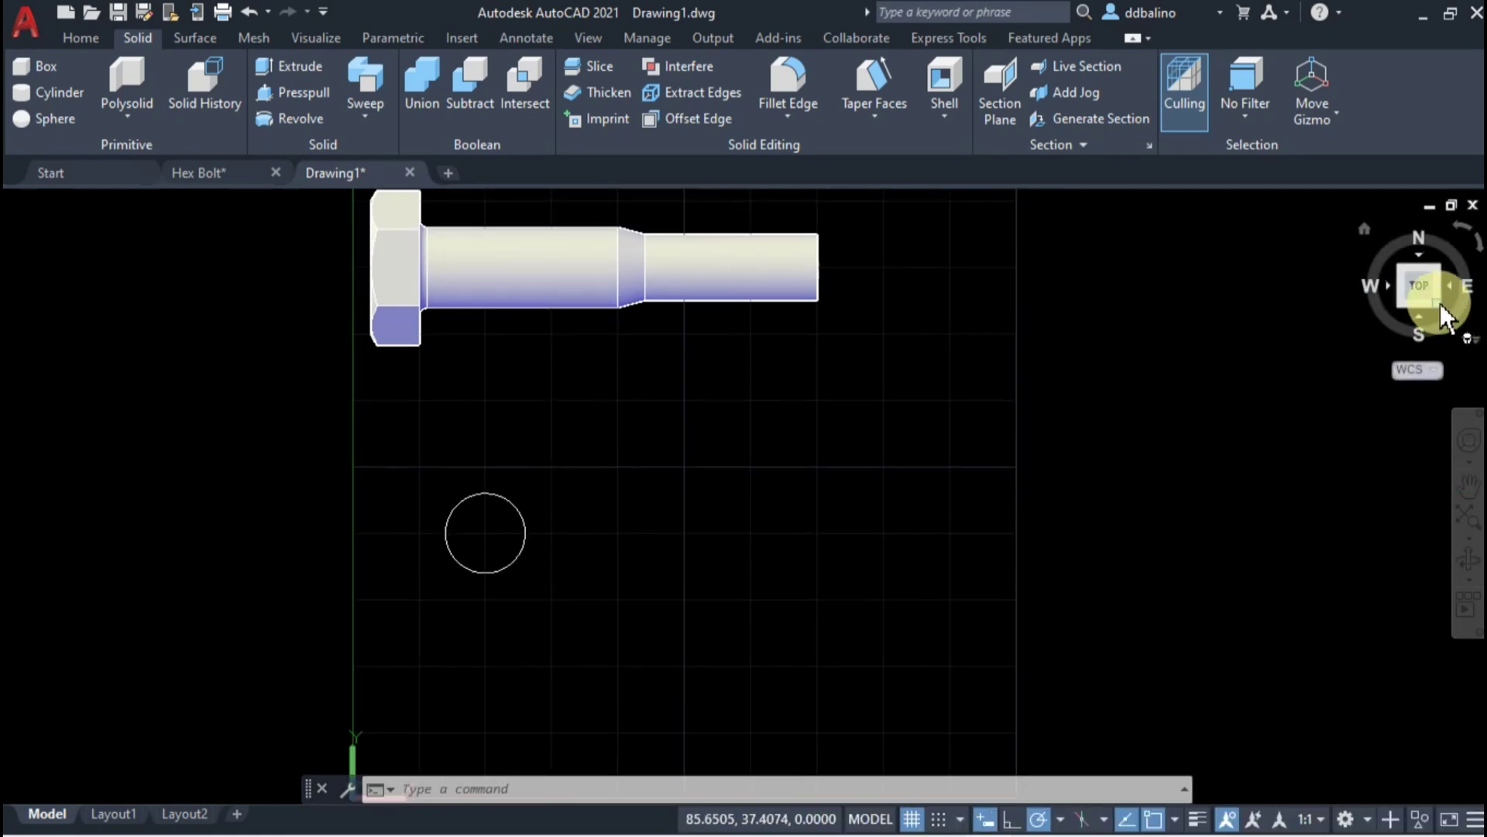
left_click(1420, 314)
scroll(598, 548, "up", 5)
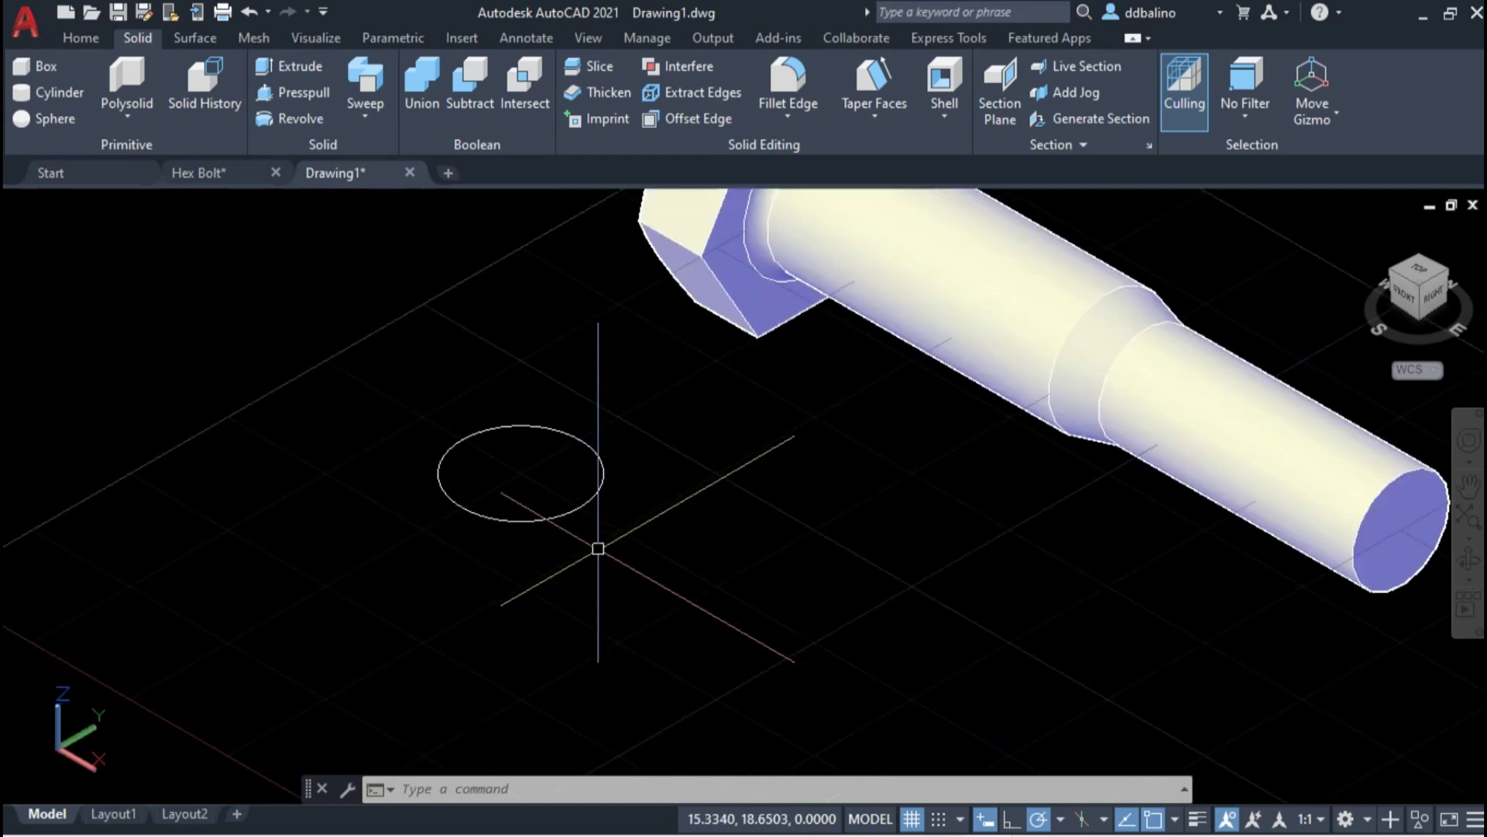
middle_click_drag(634, 512, 581, 631)
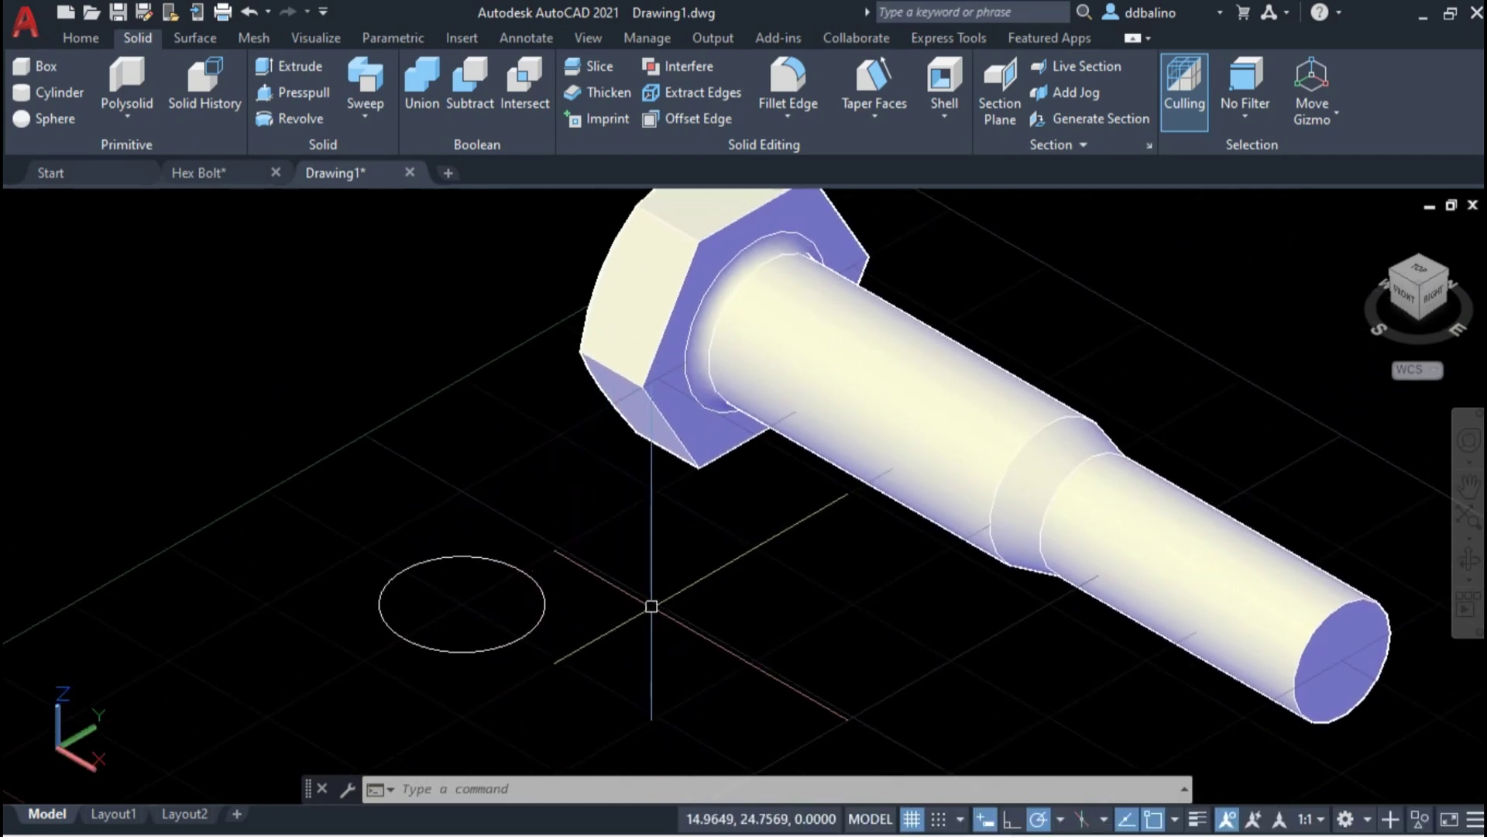
type("sp")
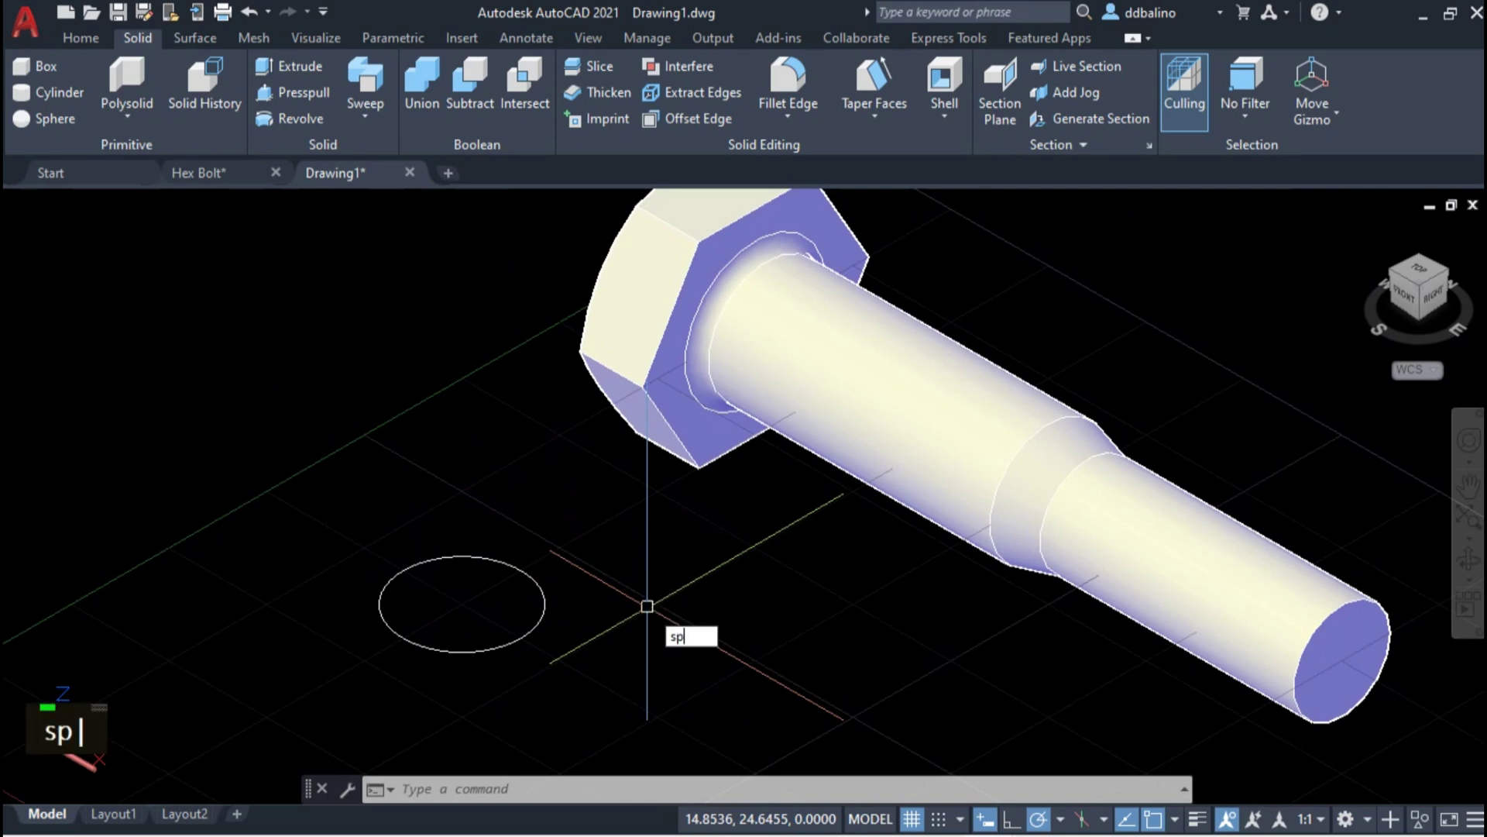
type("ira")
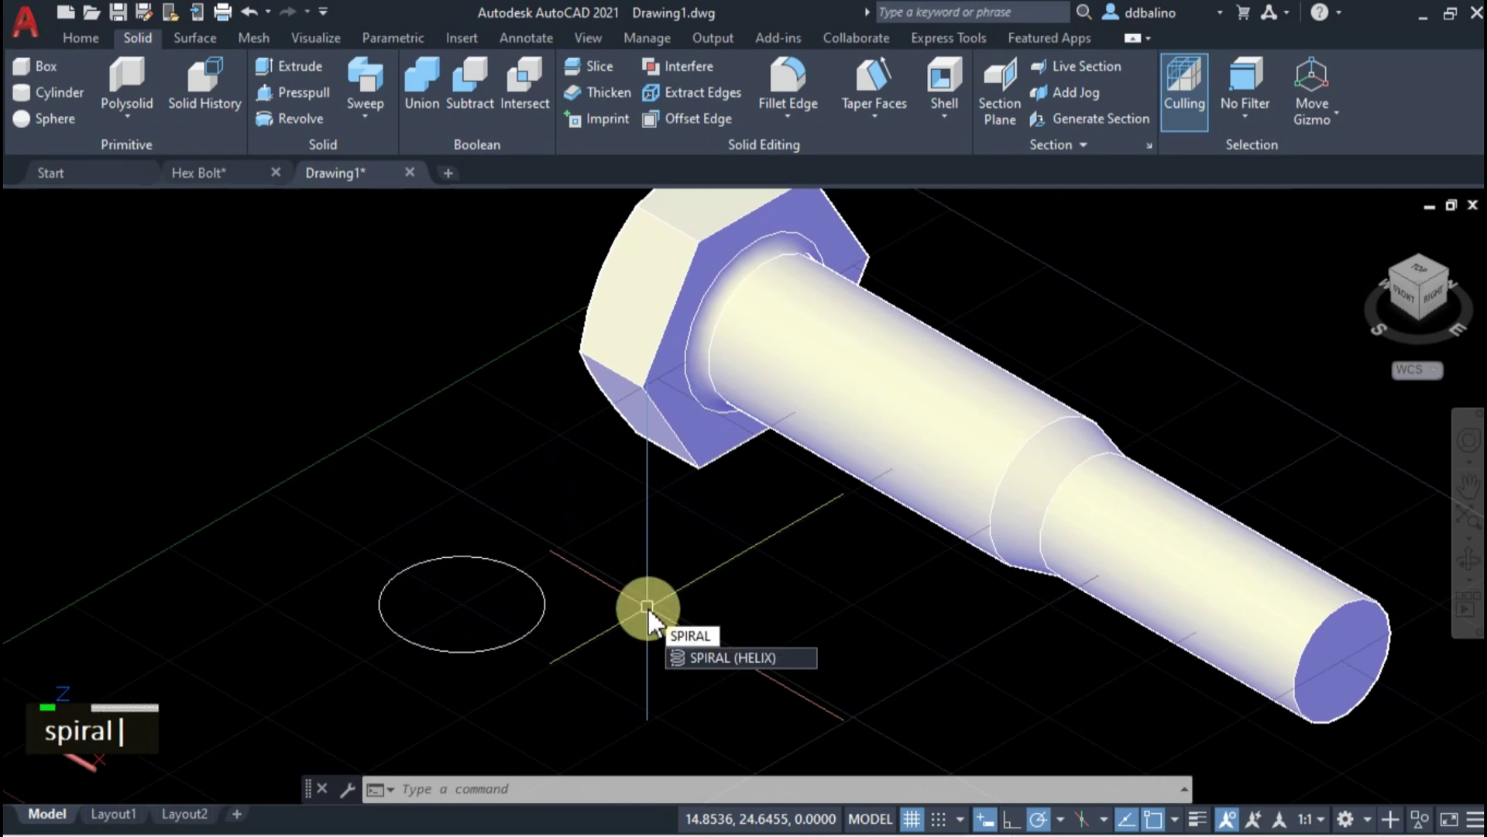
type("l")
left_click(745, 657)
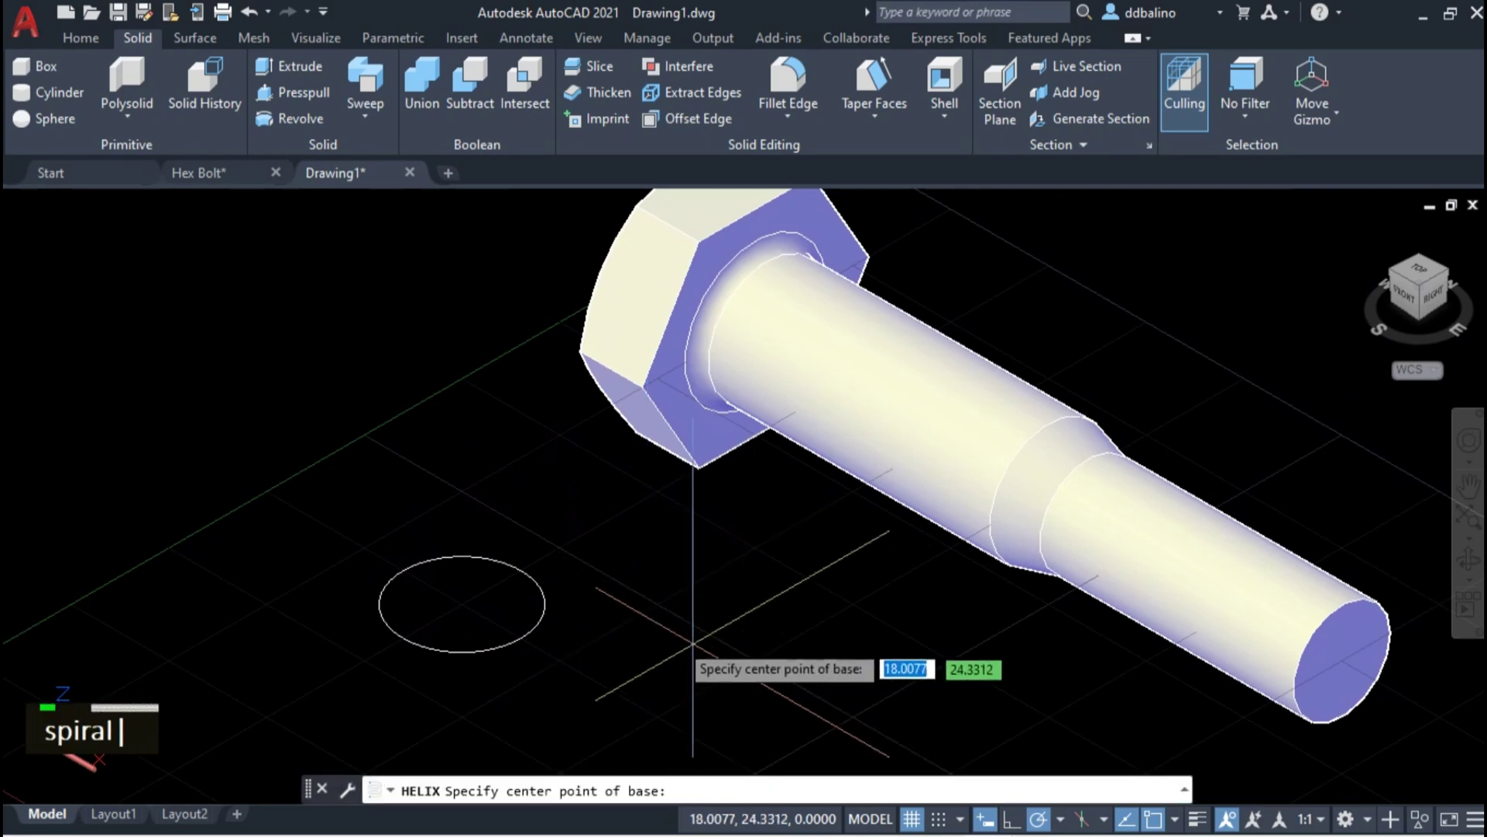
left_click(457, 603)
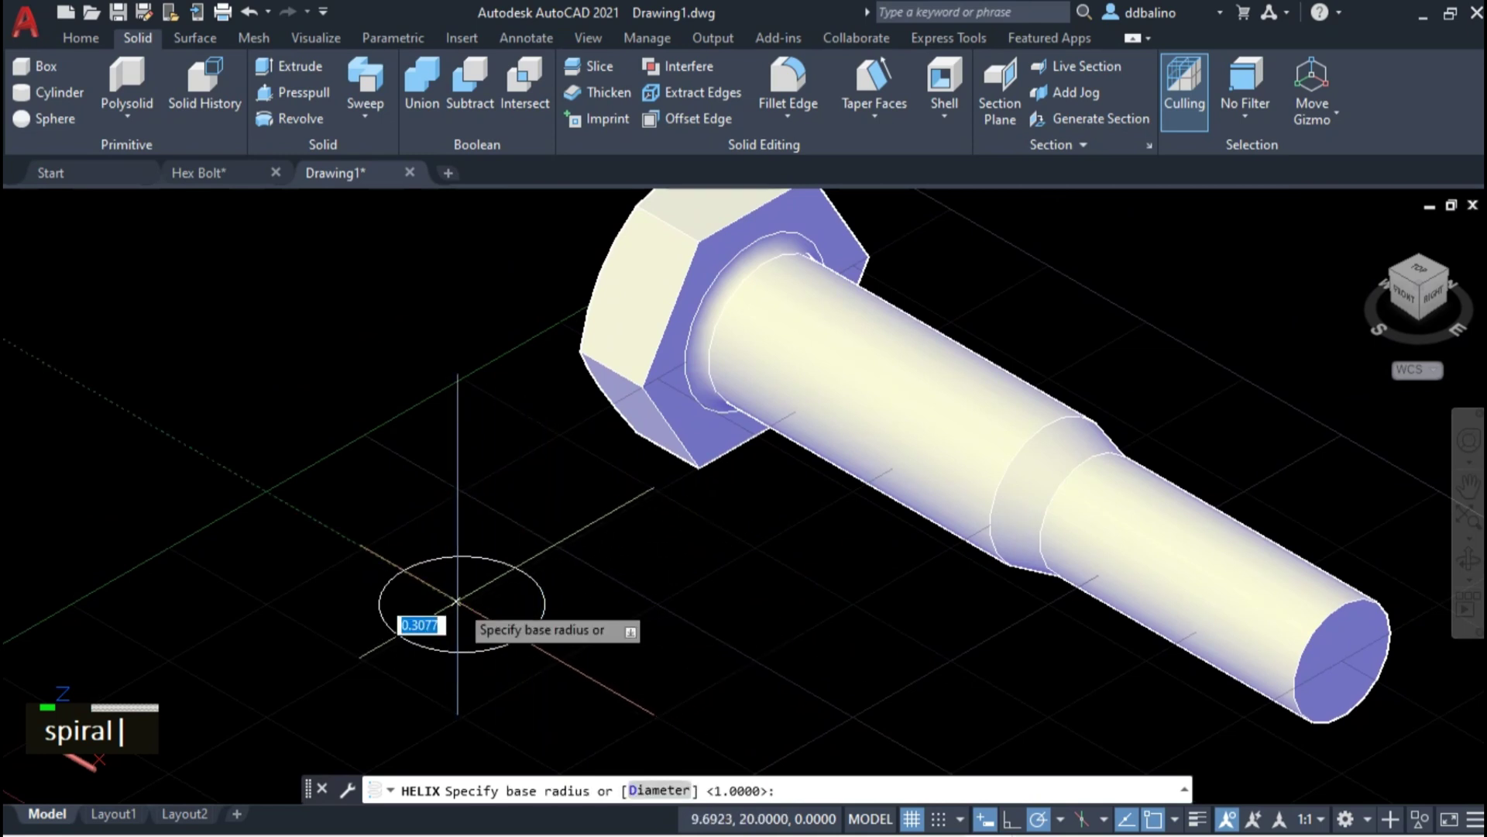
scroll(540, 585, "up", 2)
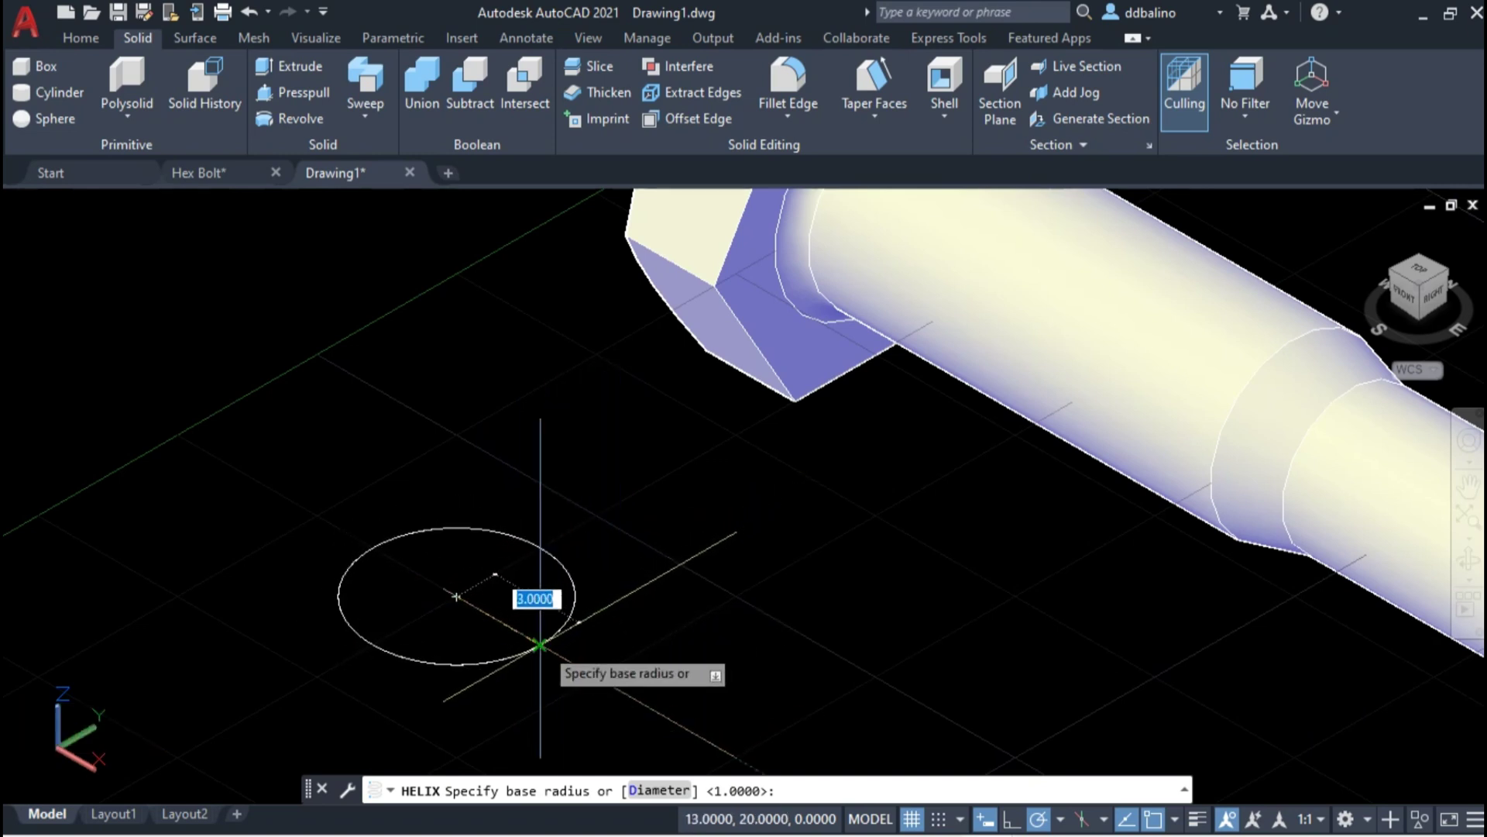
left_click(540, 644)
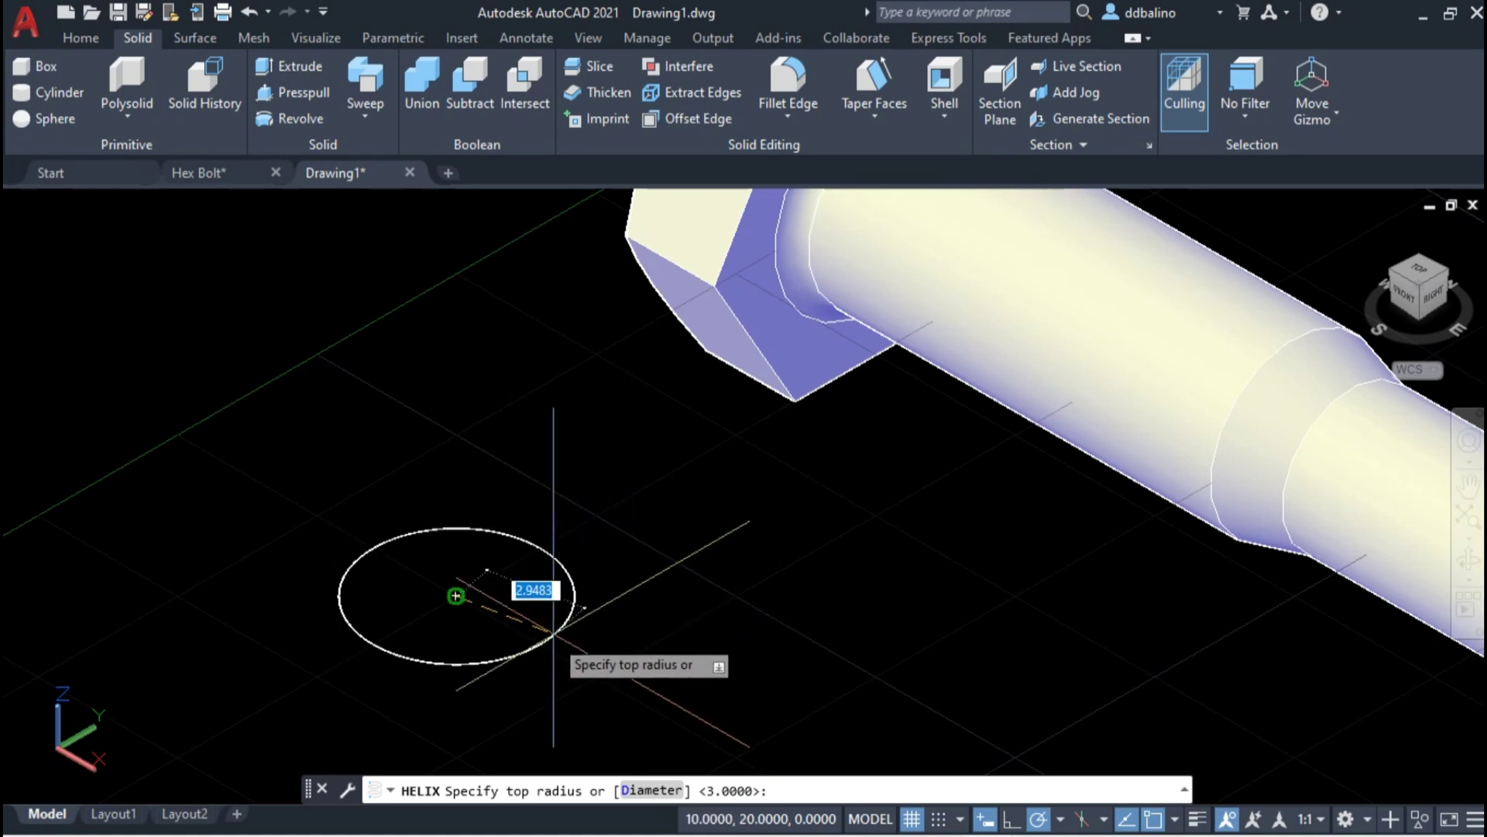
key("Return")
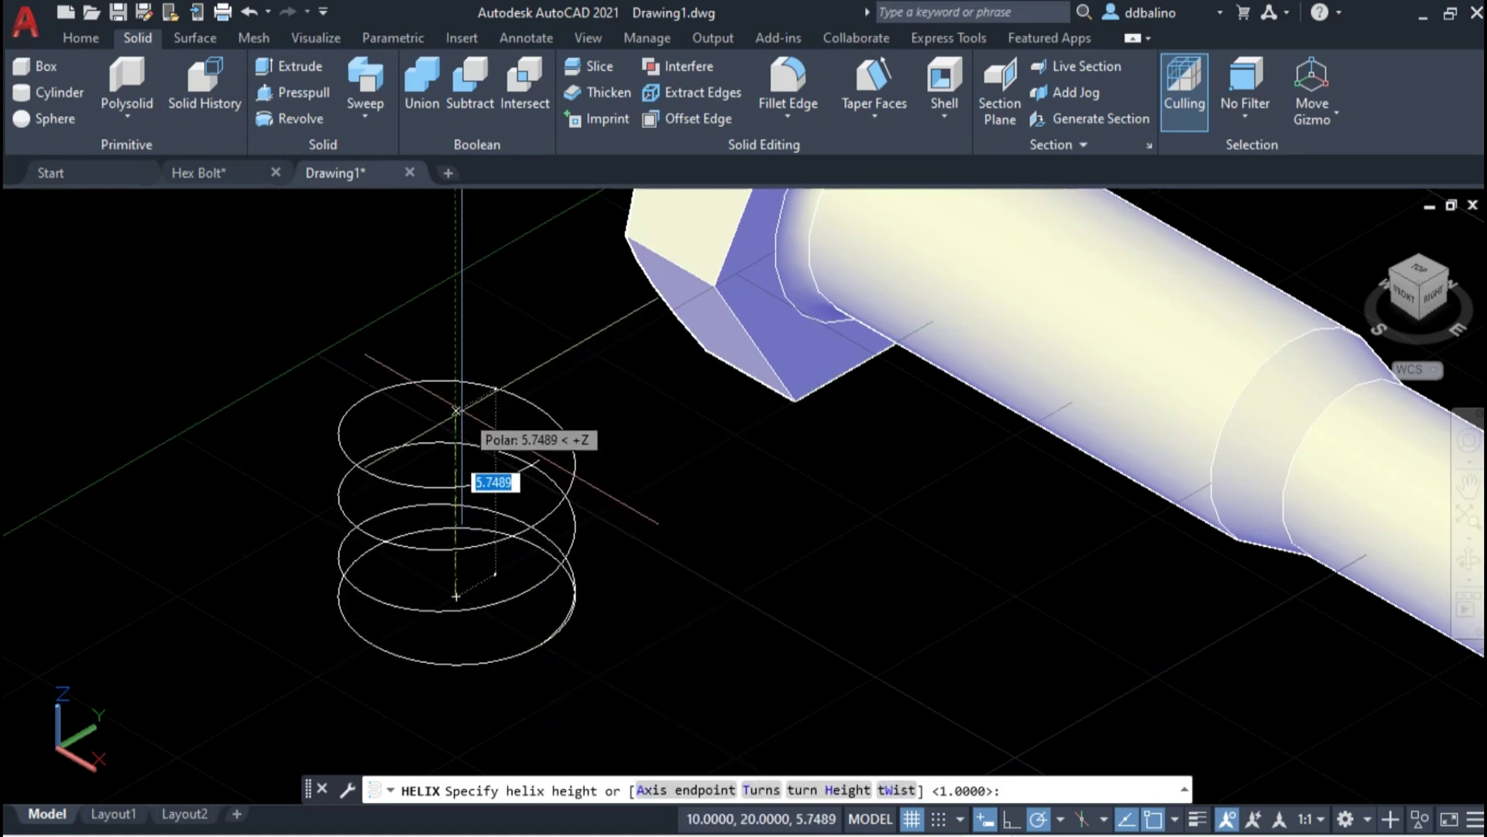
type("15")
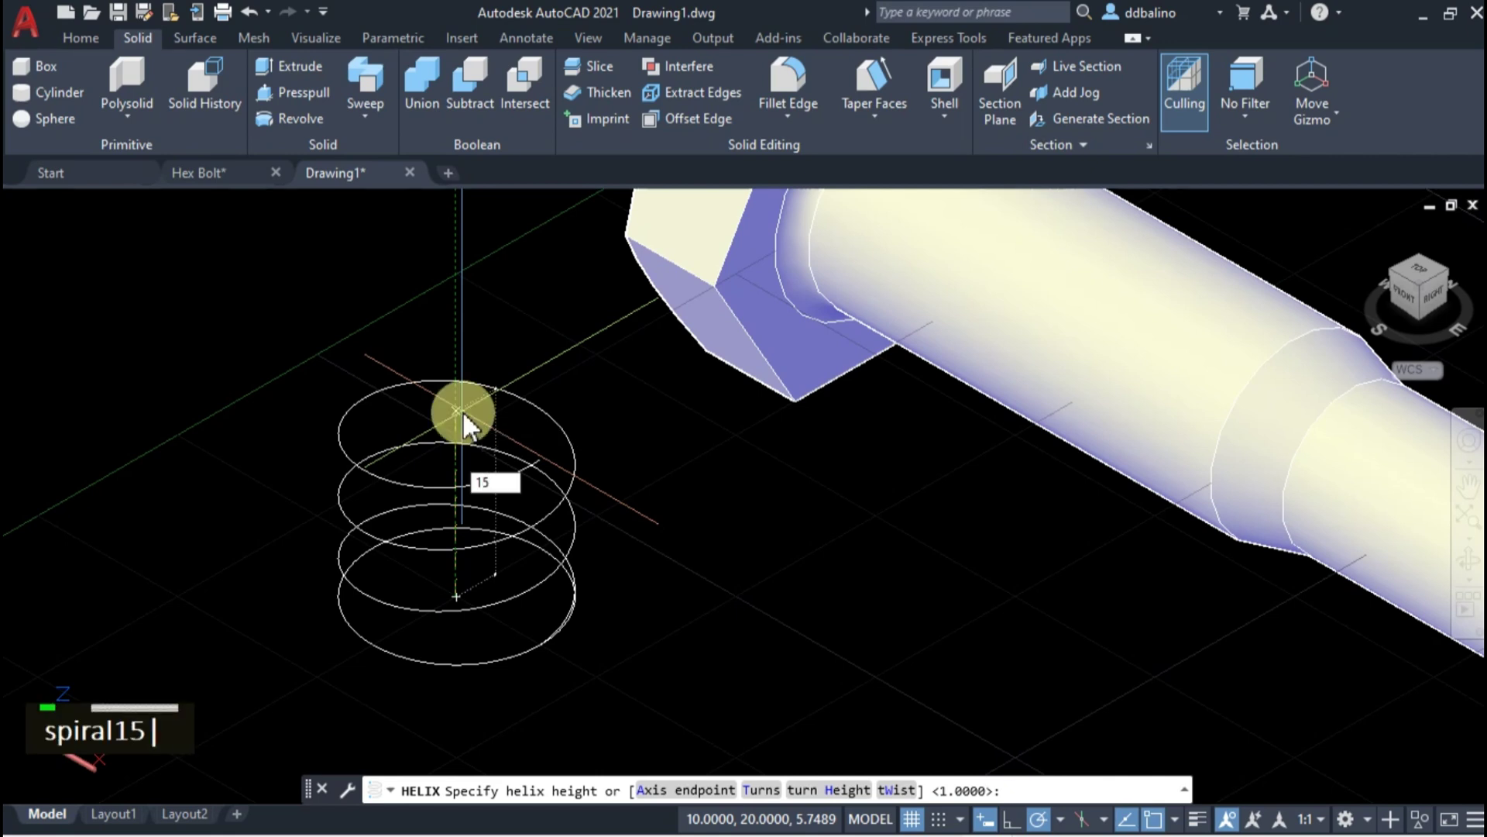
key("Return")
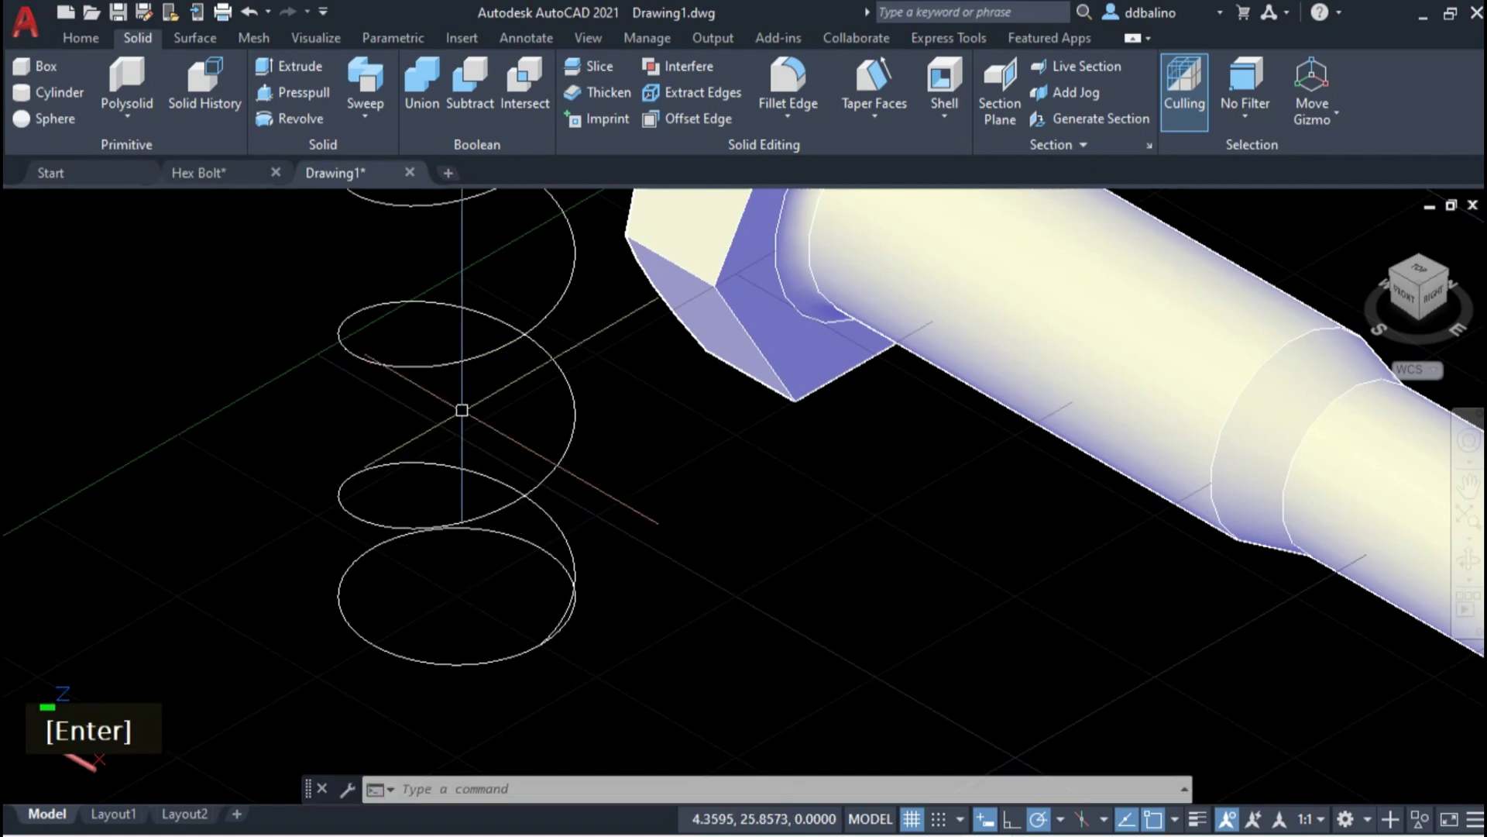
- Move the circle at the base of the helix 10 units along the positive X direction
middle_click_drag(763, 535, 829, 587)
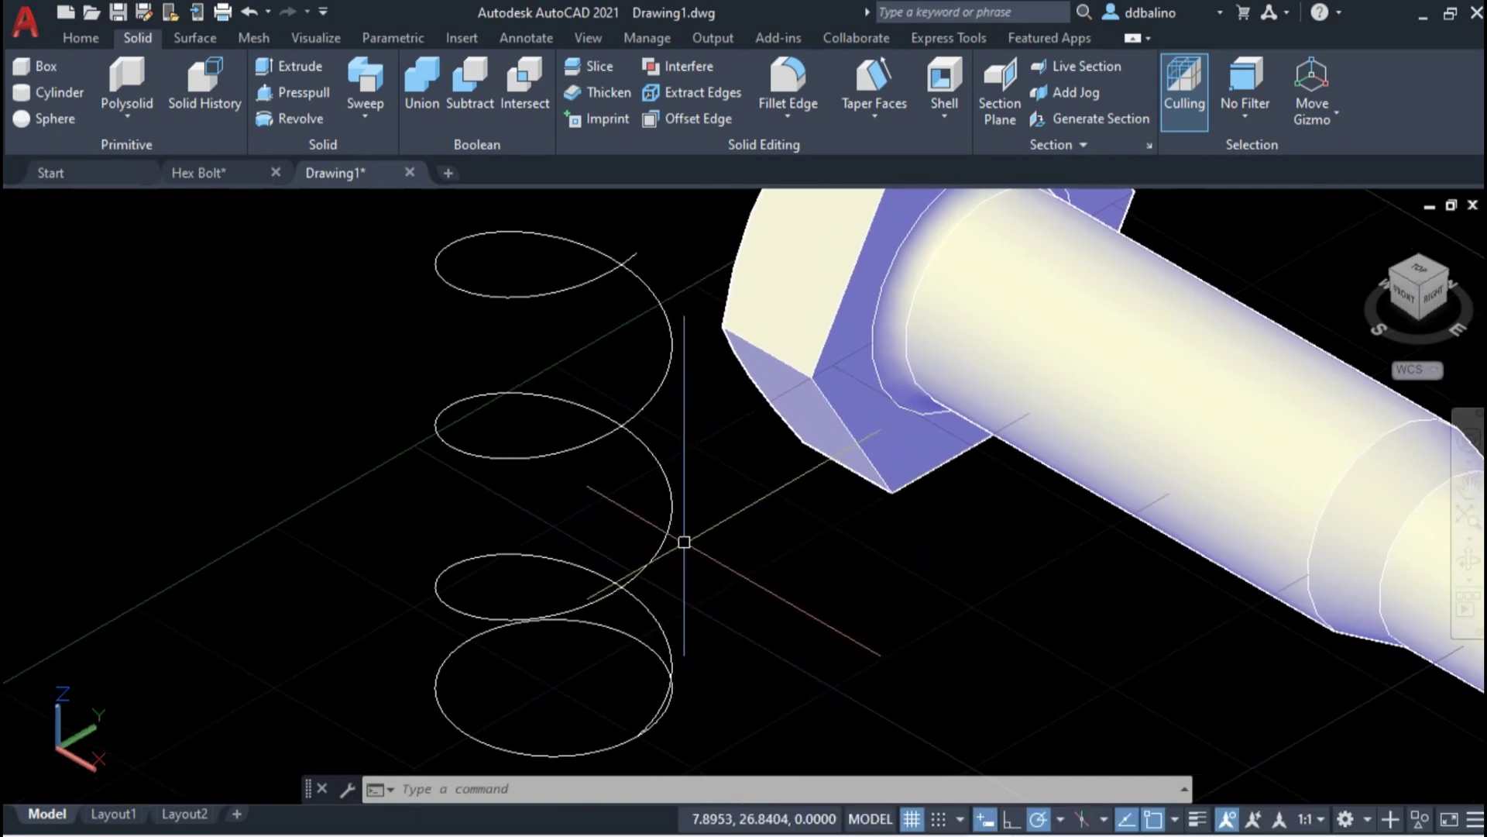
middle_click_drag(817, 590, 751, 552)
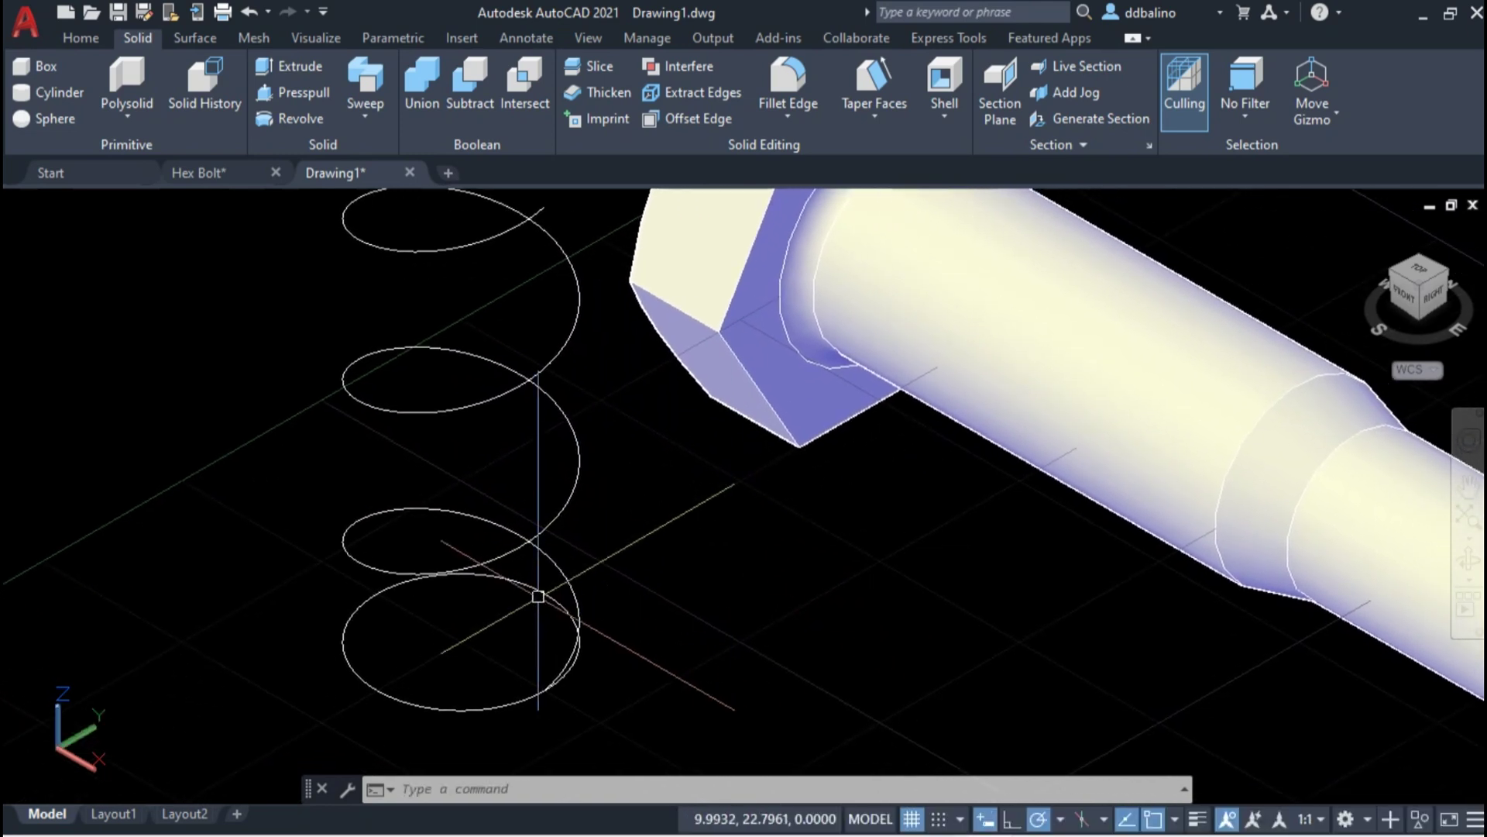
left_click(568, 597)
scroll(844, 600, "down", 3)
middle_click_drag(856, 631, 763, 525)
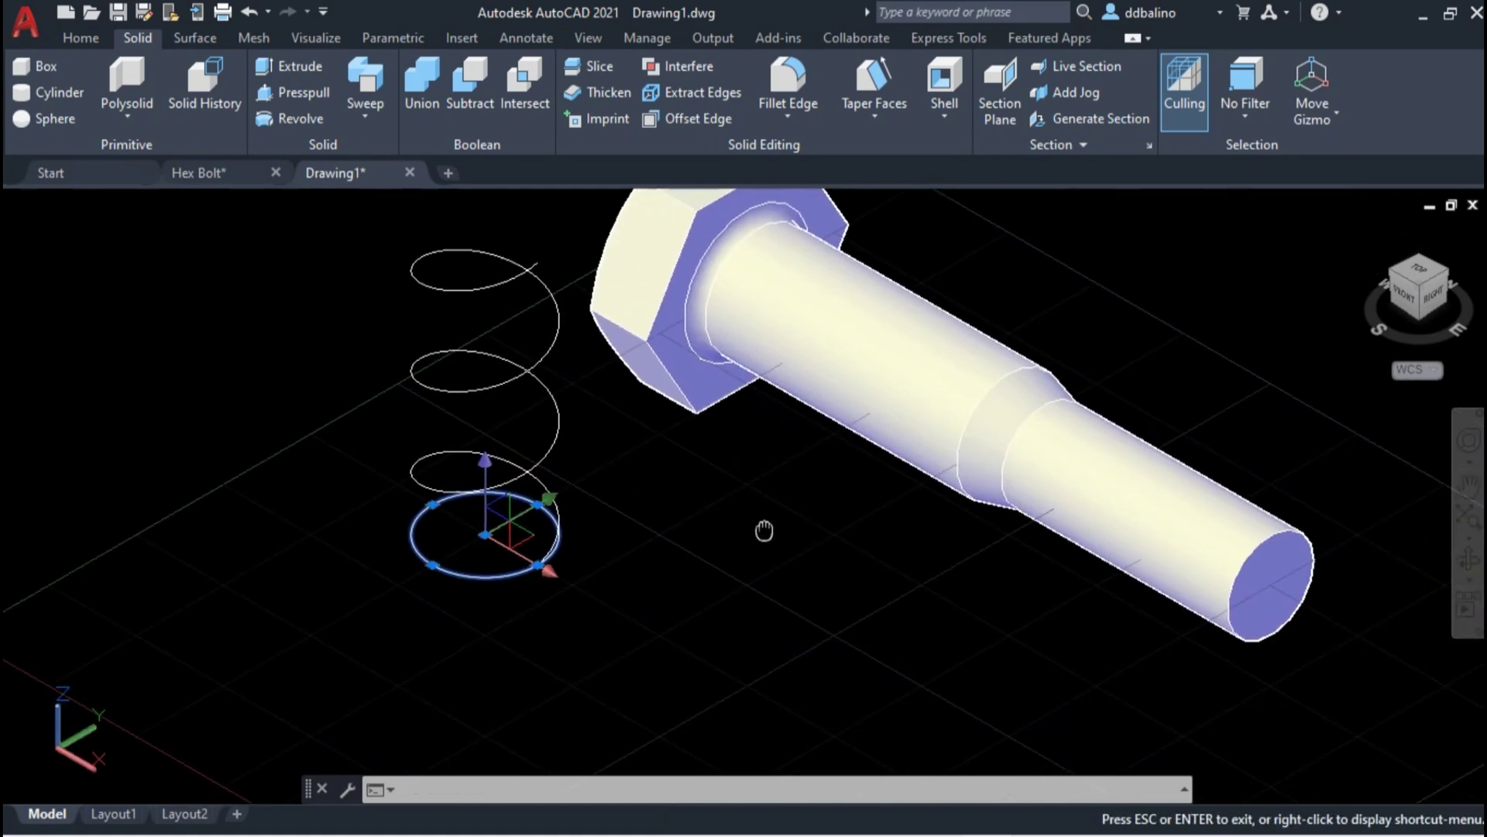
type("m")
key("Return")
left_click(629, 612)
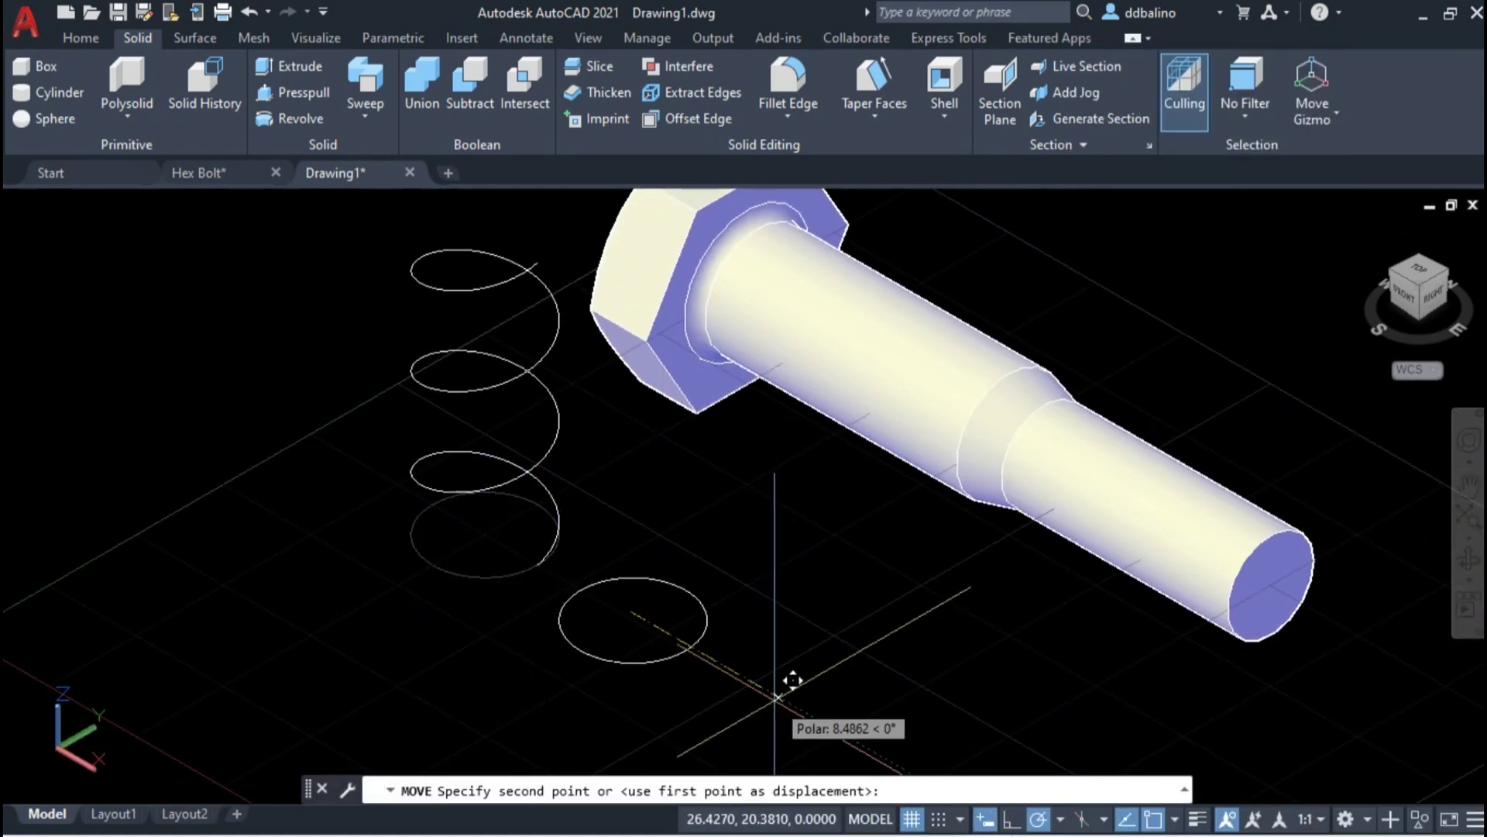
type("10")
key("Return")
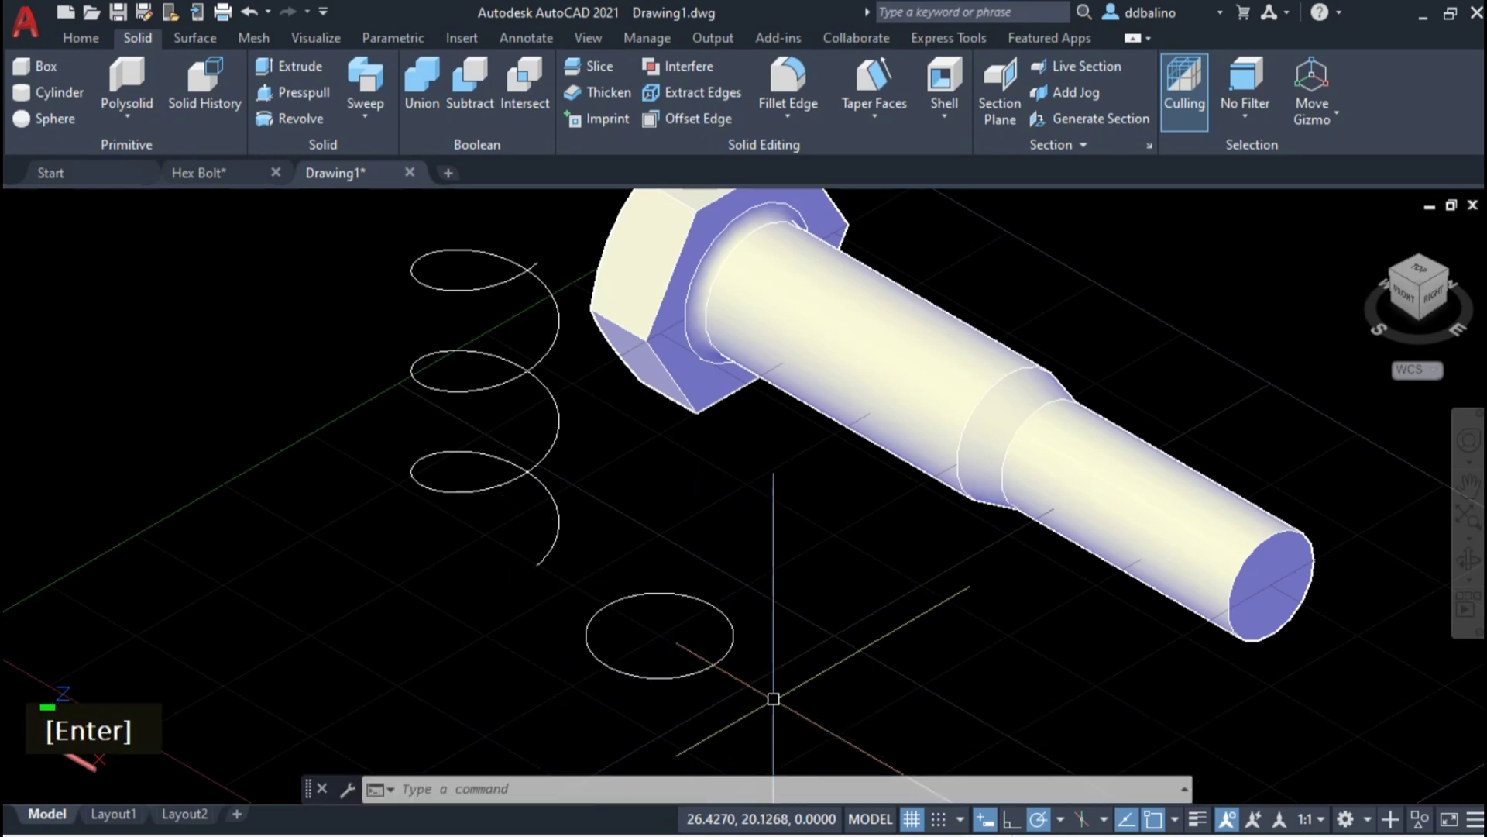
- Set the helix's number of turns to 15 in its properties and deselect it
middle_click_drag(535, 513, 556, 605)
left_click(579, 535)
right_click(568, 540)
left_click(609, 508)
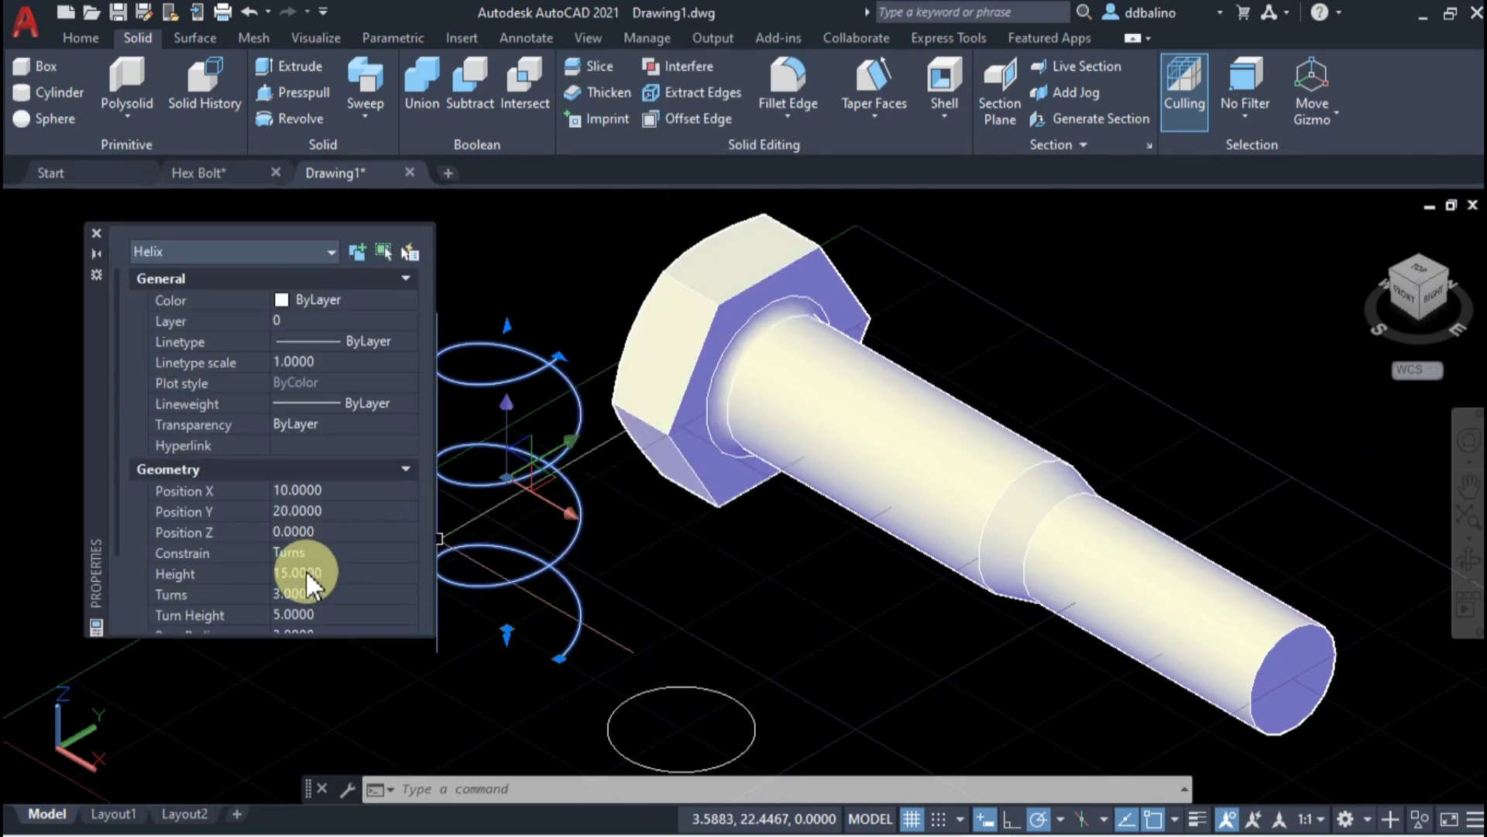
scroll(358, 524, "down", 3)
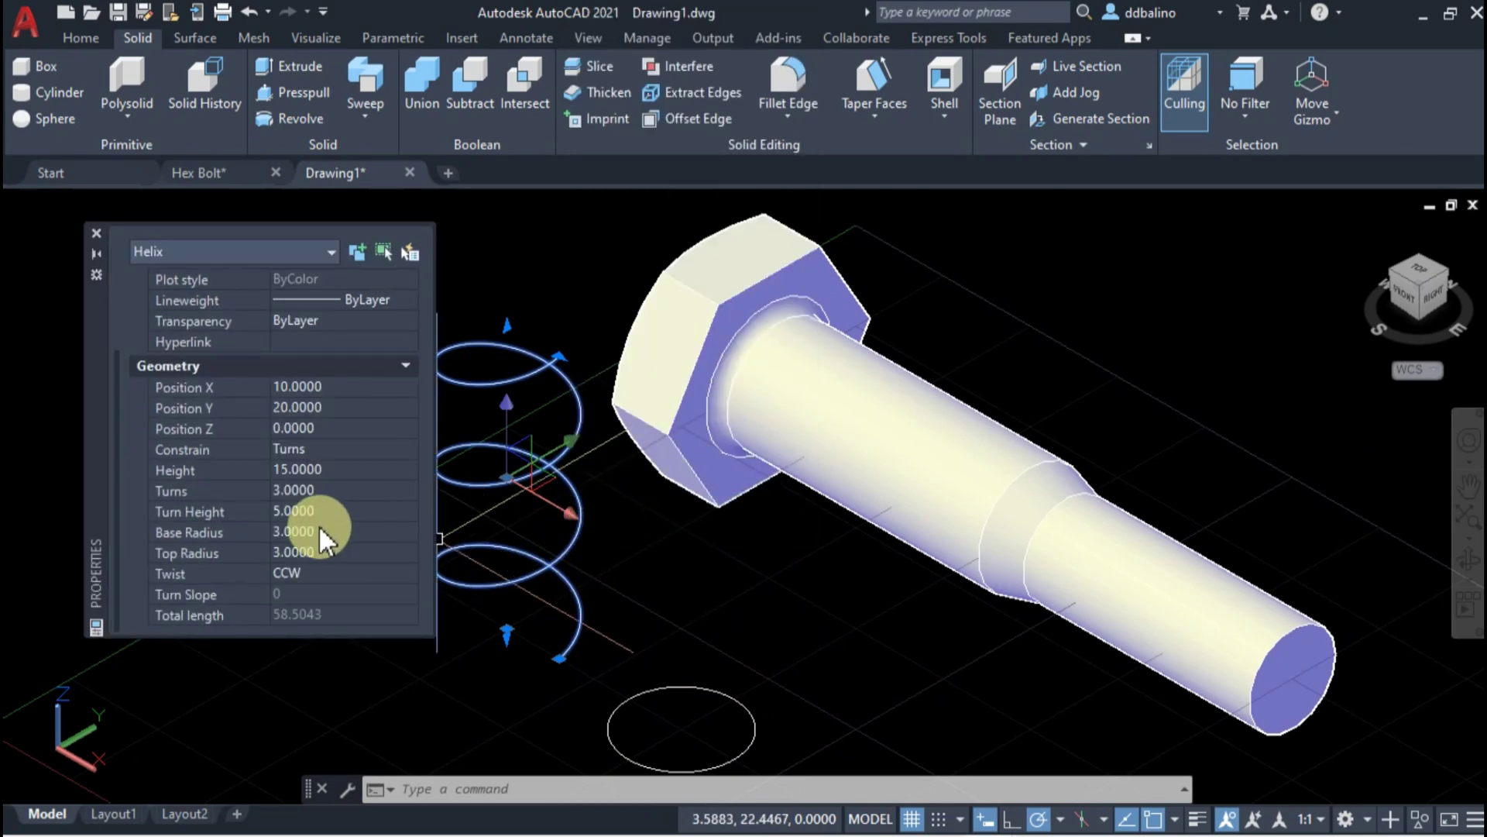
left_click(318, 491)
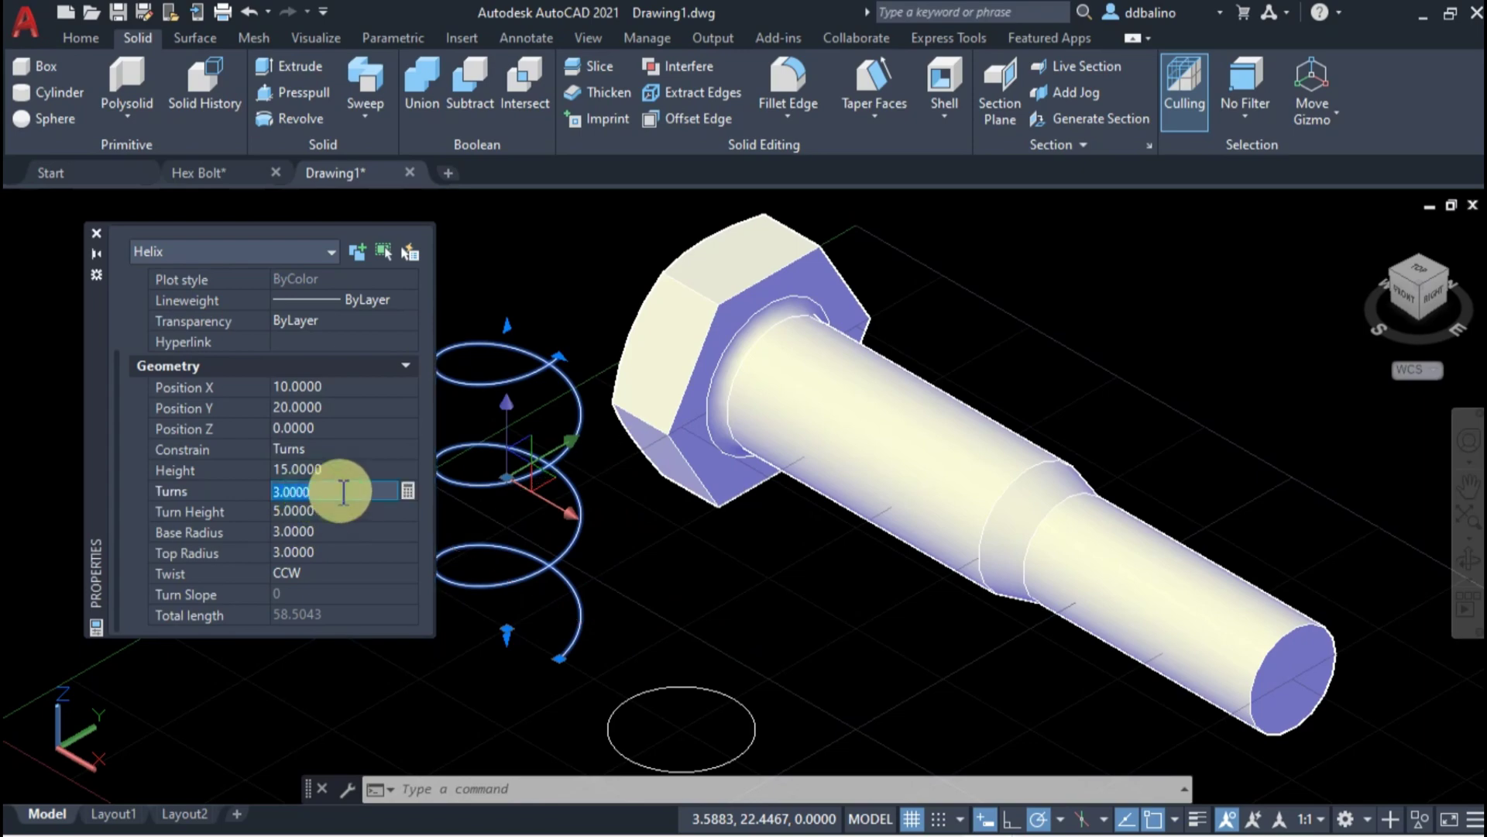
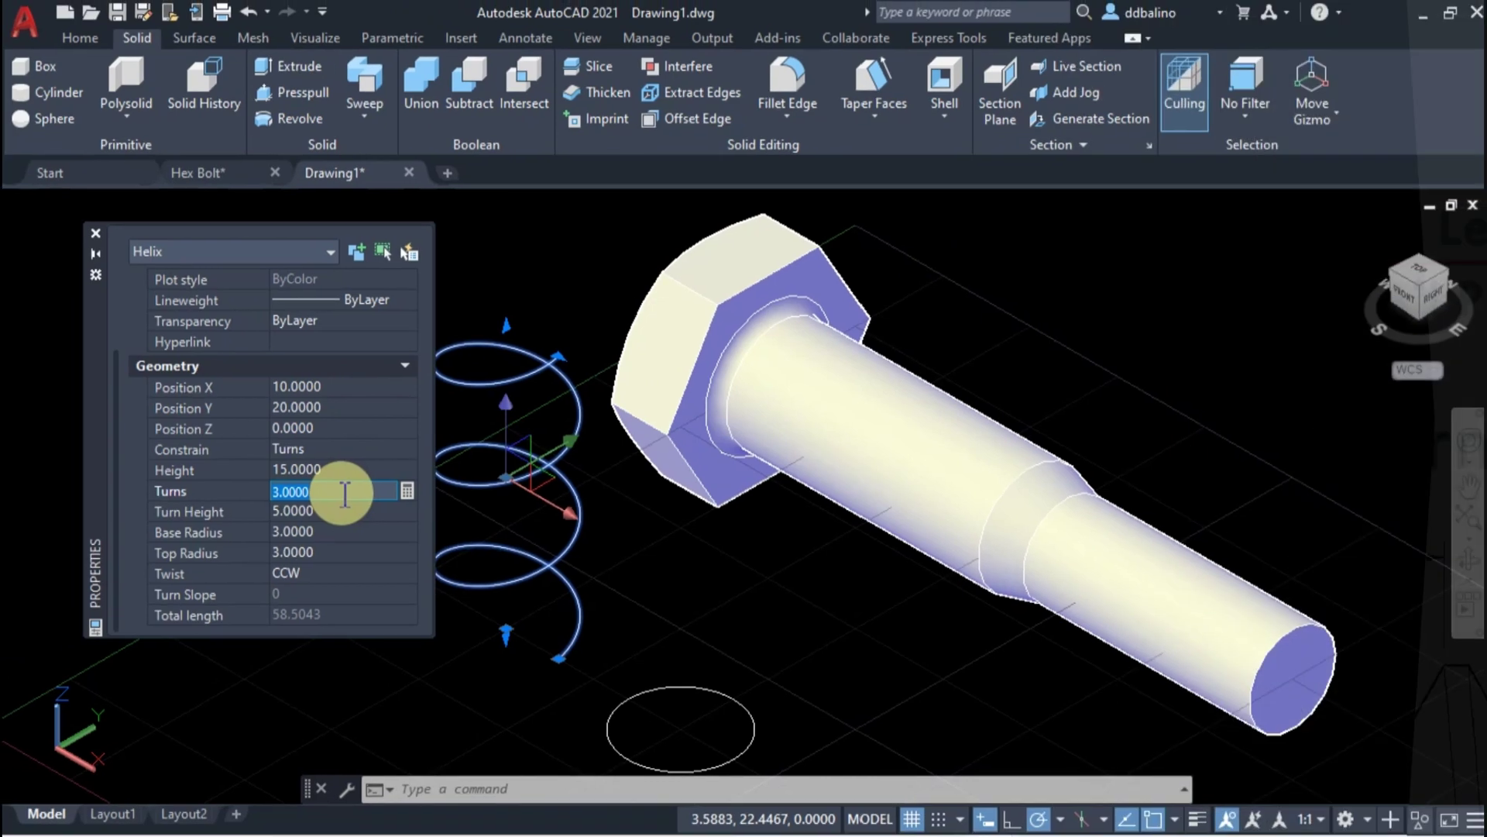
type("15")
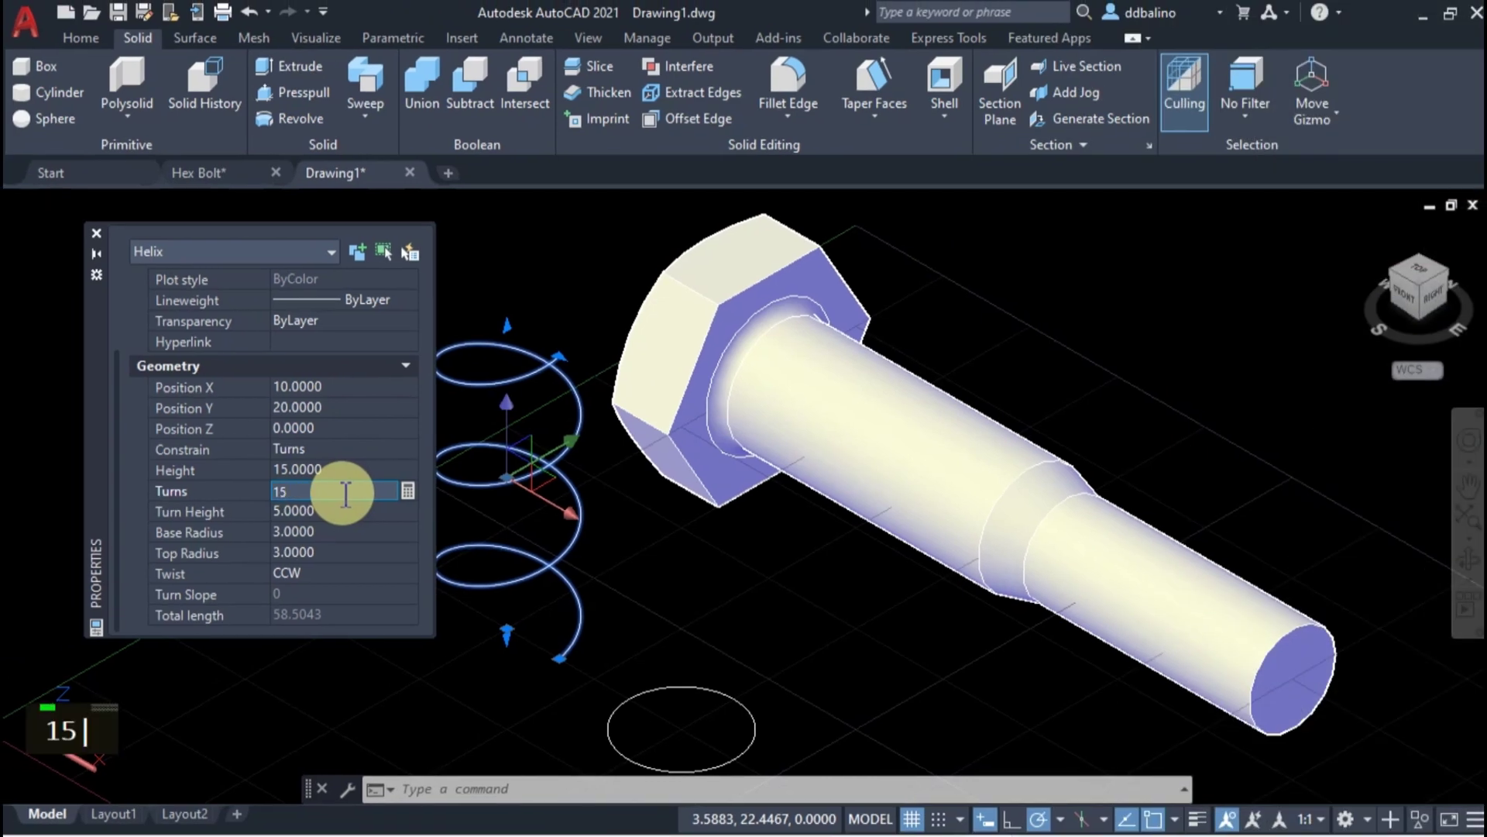
key("Return")
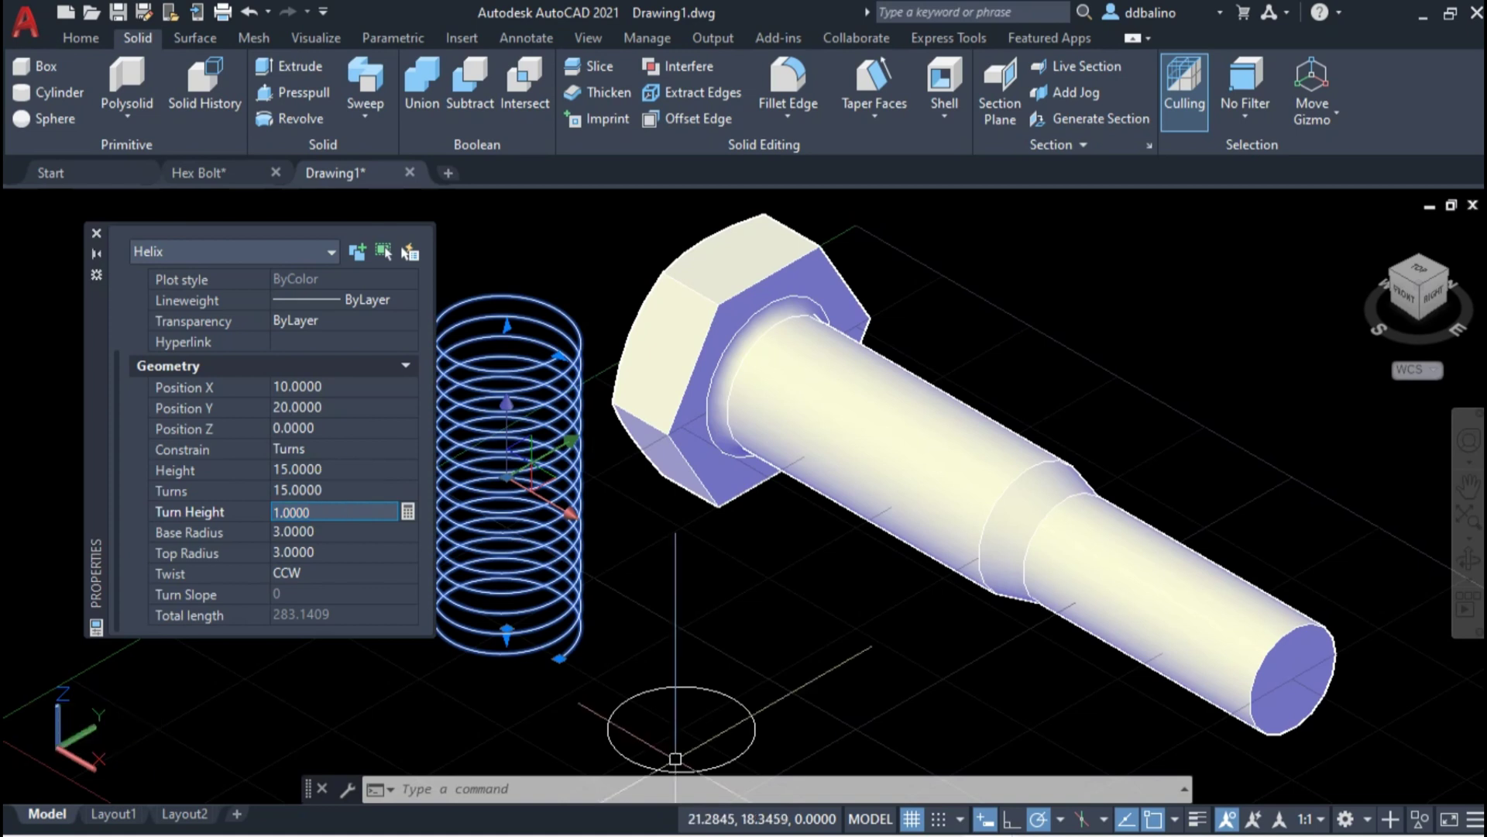
left_click(98, 234)
key("Escape")
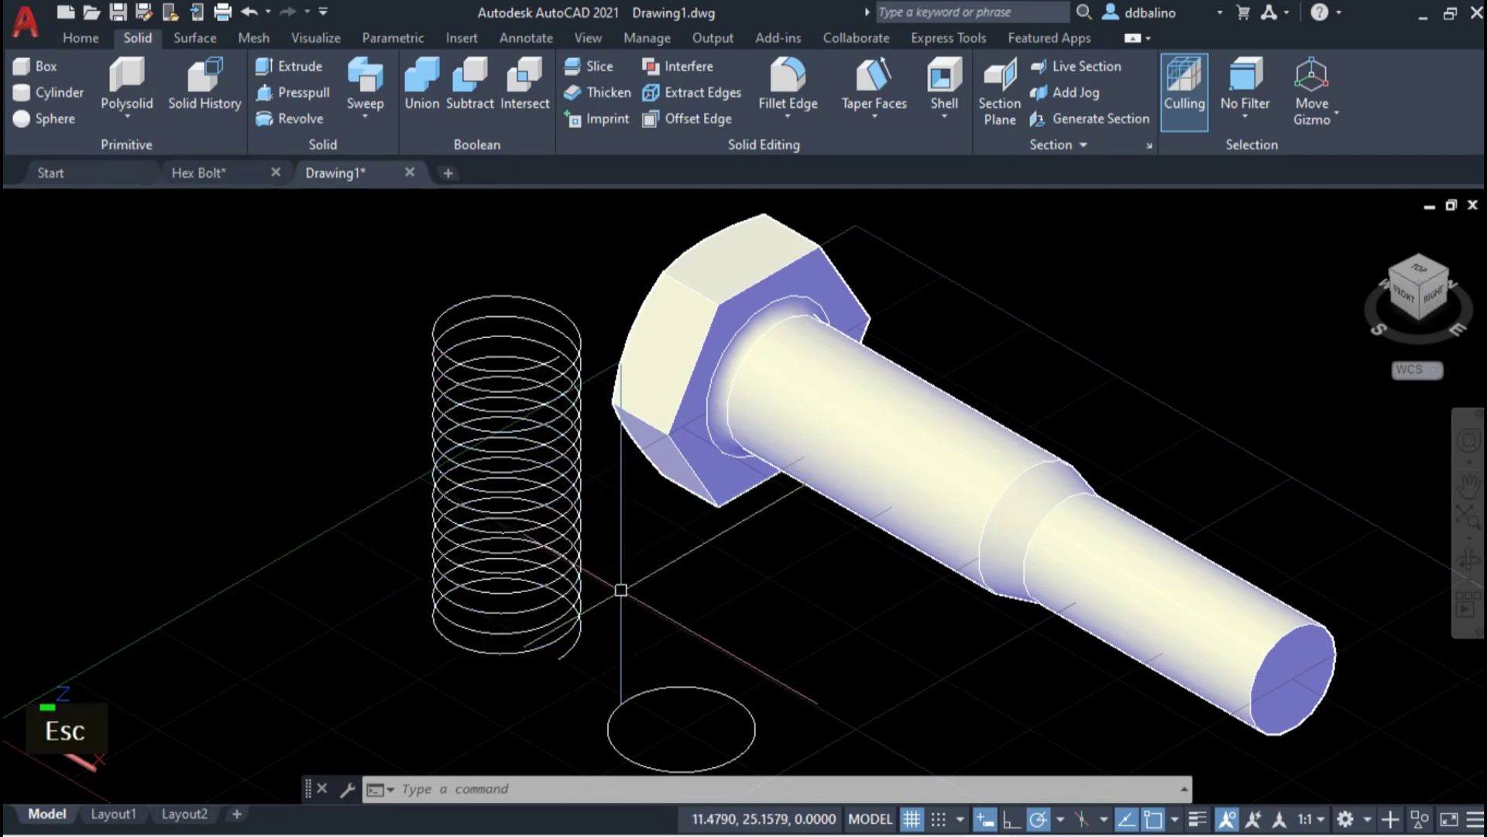
- Set the view to the top view with north pointing up, showing the helix and circle
scroll(624, 592, "up", 2)
scroll(658, 596, "down", 3)
middle_click_drag(669, 597, 646, 566)
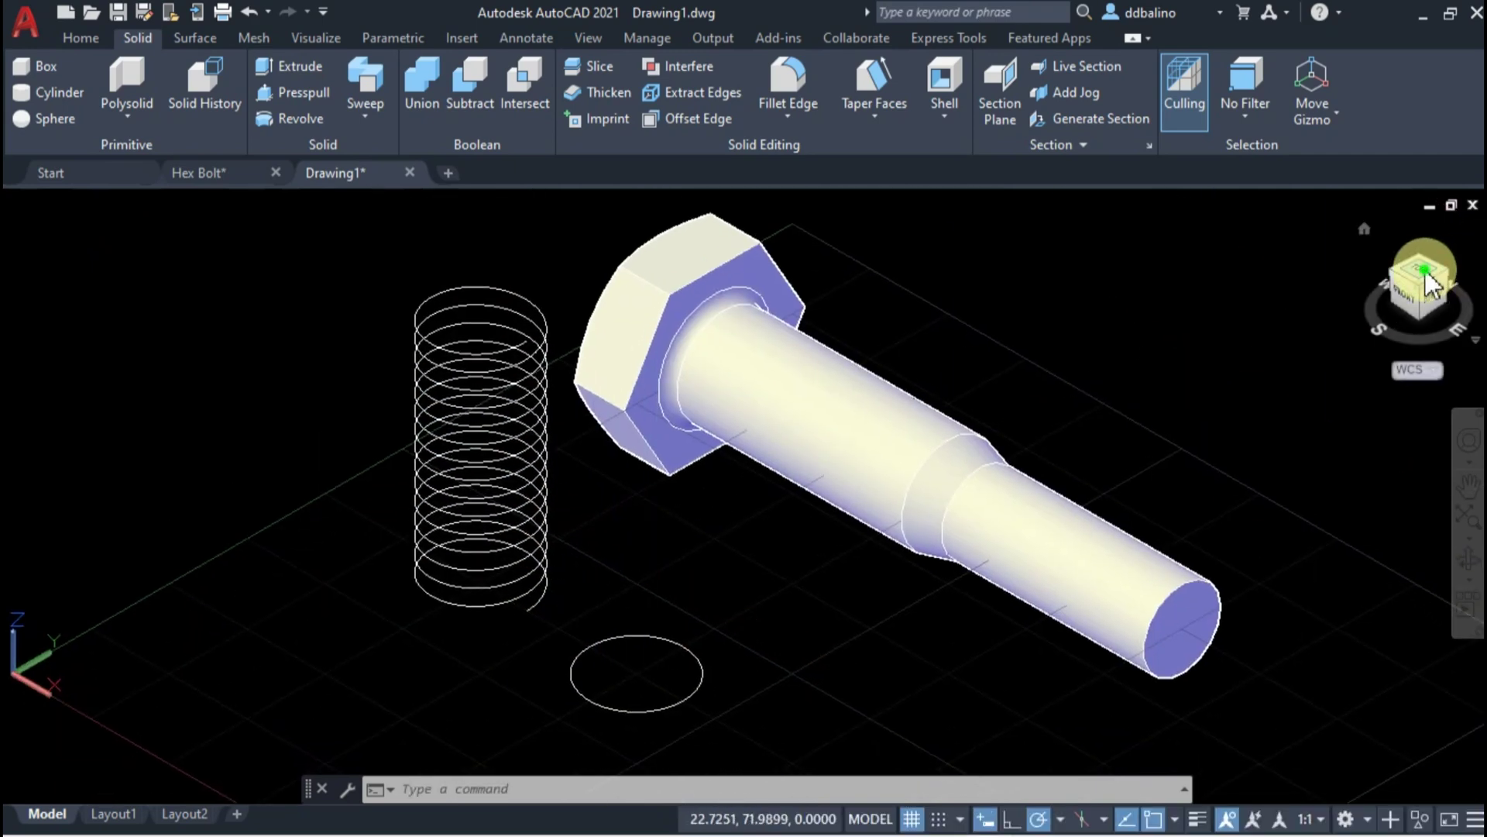
left_click(1424, 275)
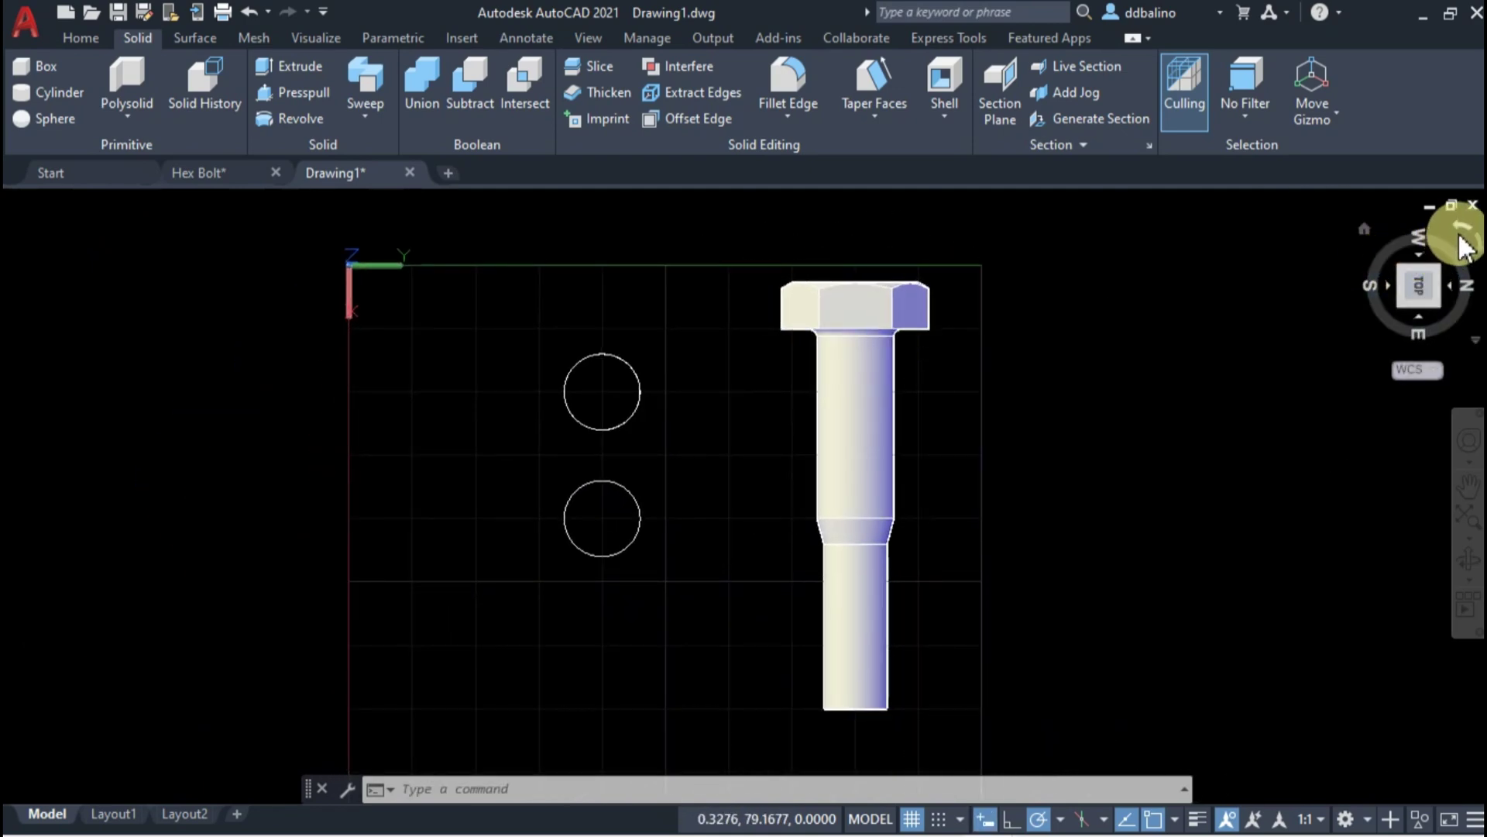
left_click(1464, 246)
middle_click_drag(873, 555, 630, 481)
scroll(465, 581, "up", 1)
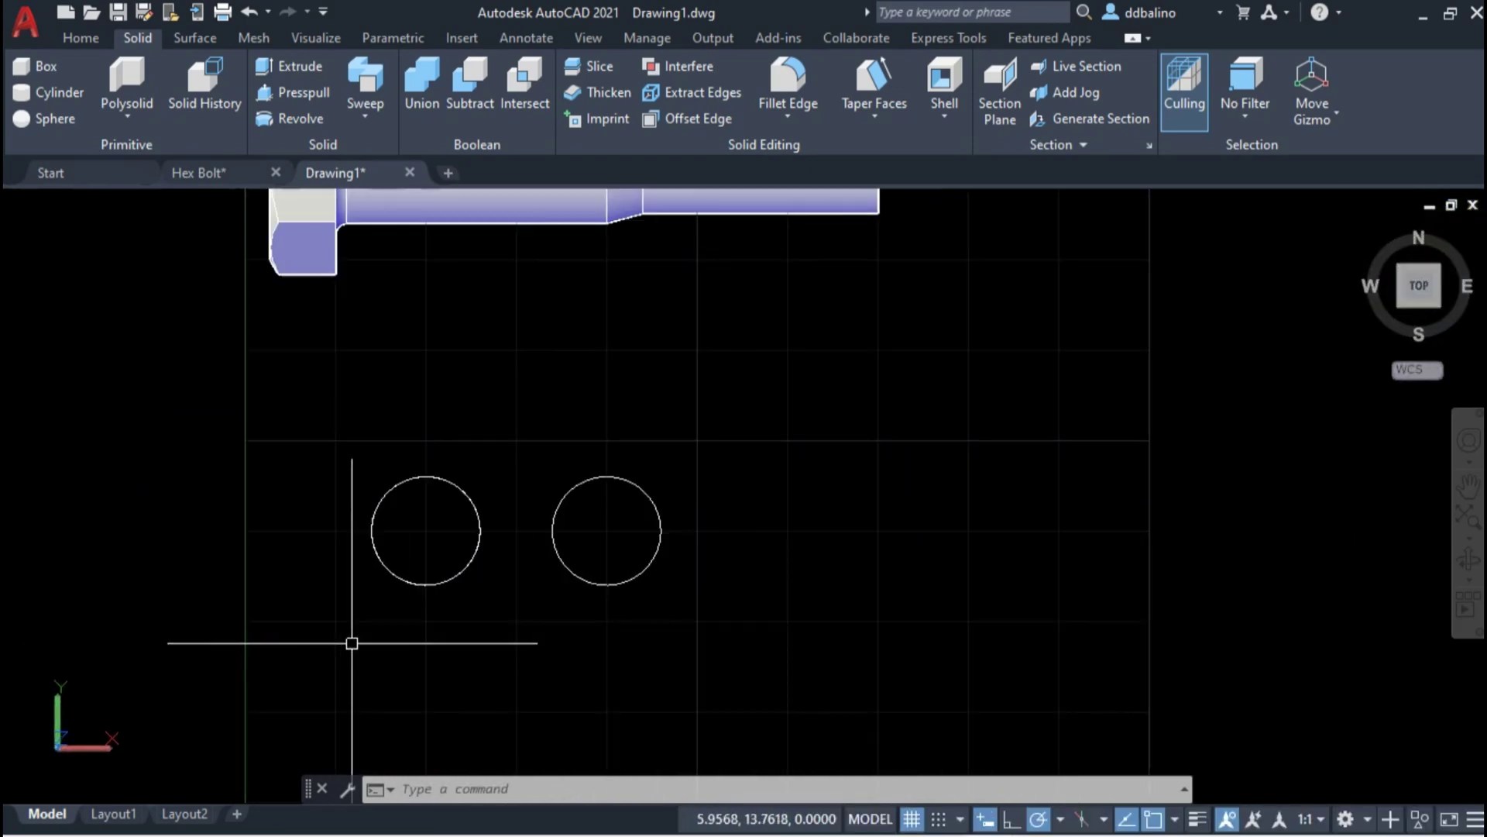
- Copy one trapezoidal thread-tooth profile from the Hex Bolt drawing, using its lower-left corner as the base point
left_click(197, 172)
scroll(961, 474, "up", 1)
scroll(961, 474, "up", 3)
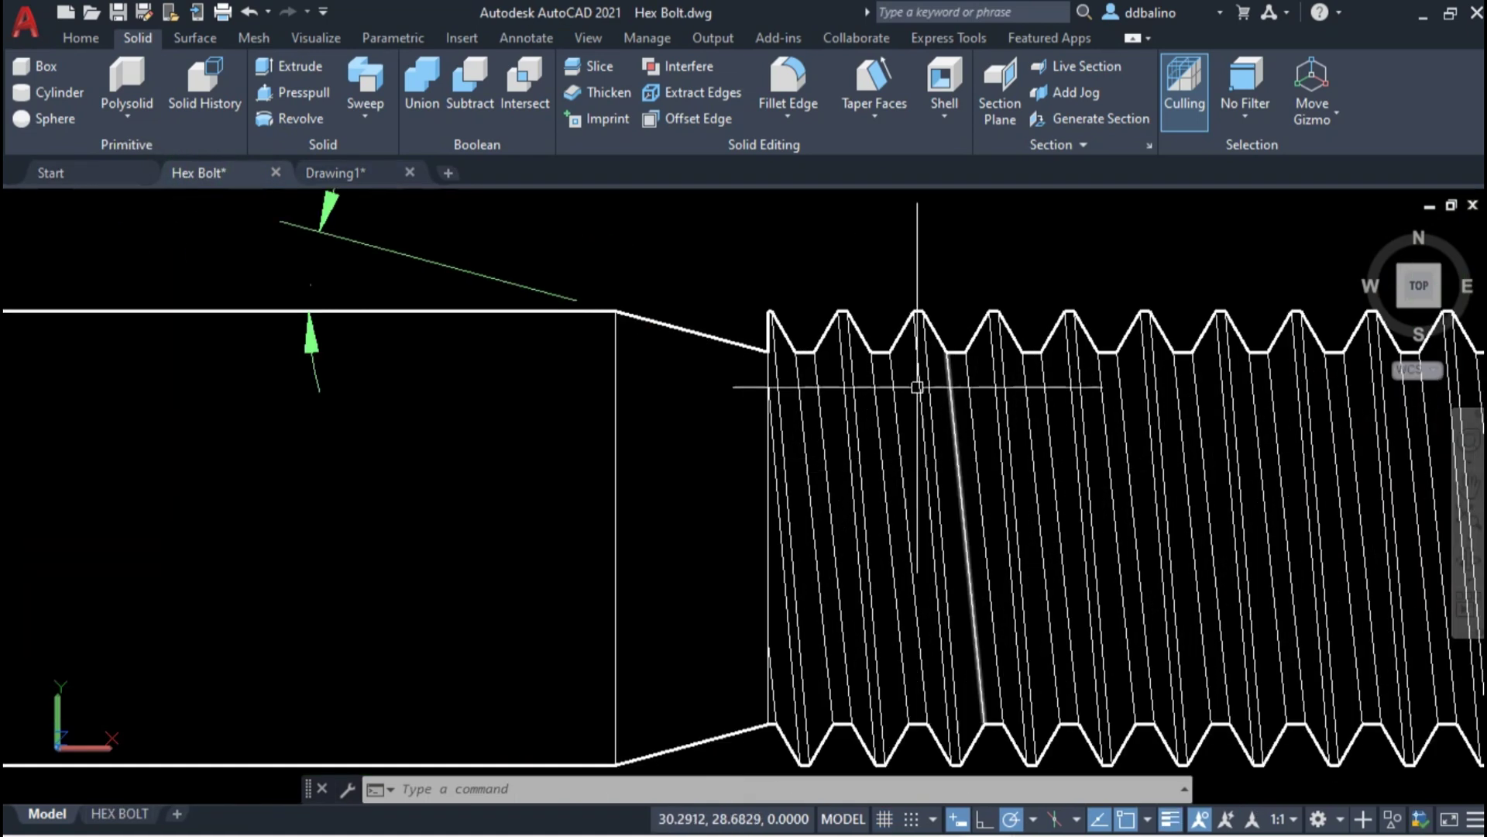
middle_click_drag(939, 421, 773, 304)
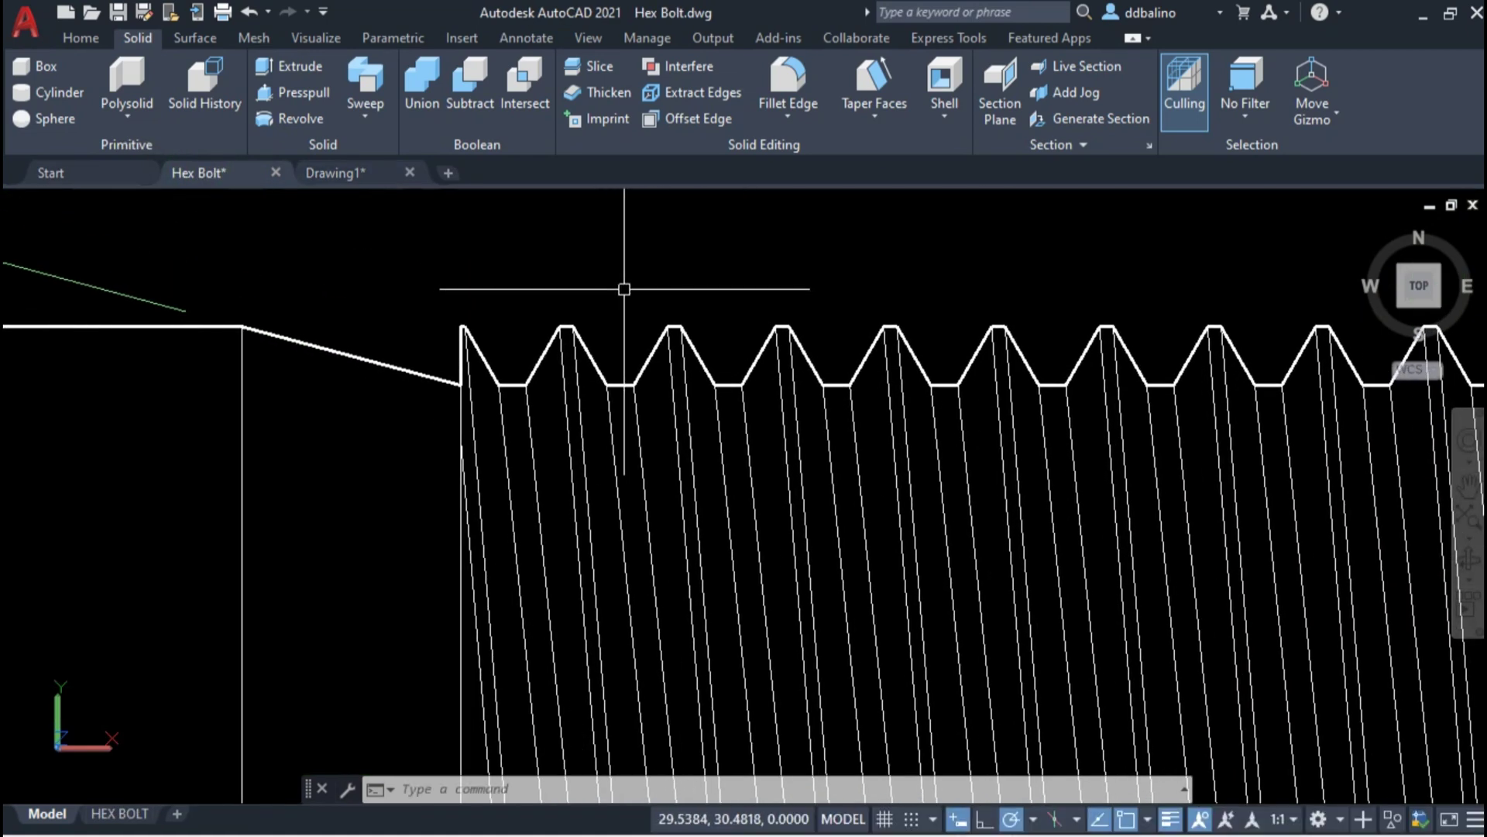
left_click(624, 289)
left_click(734, 415)
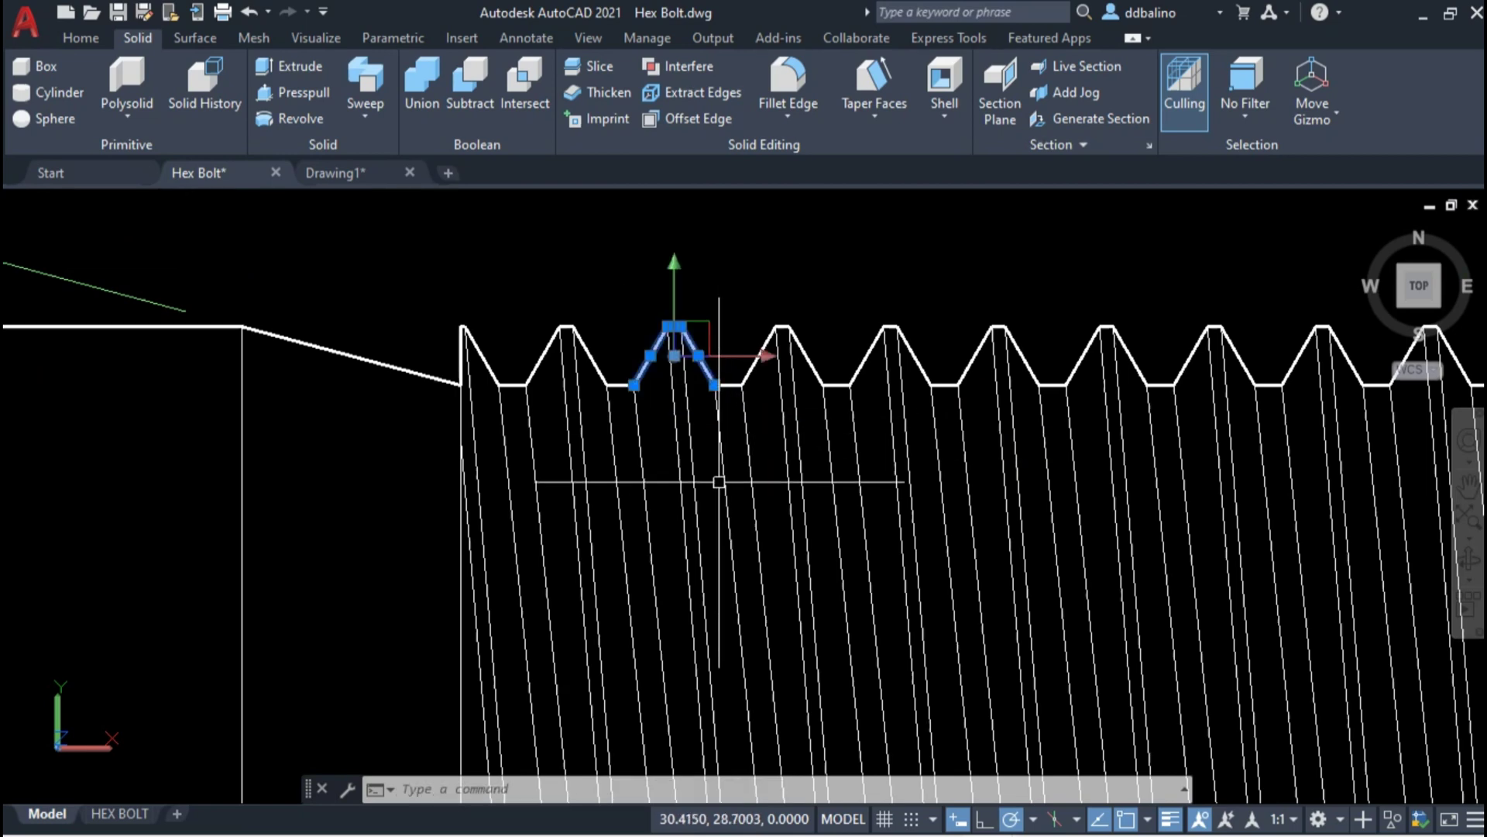
right_click(708, 375)
mouse_move(757, 405)
left_click(1043, 457)
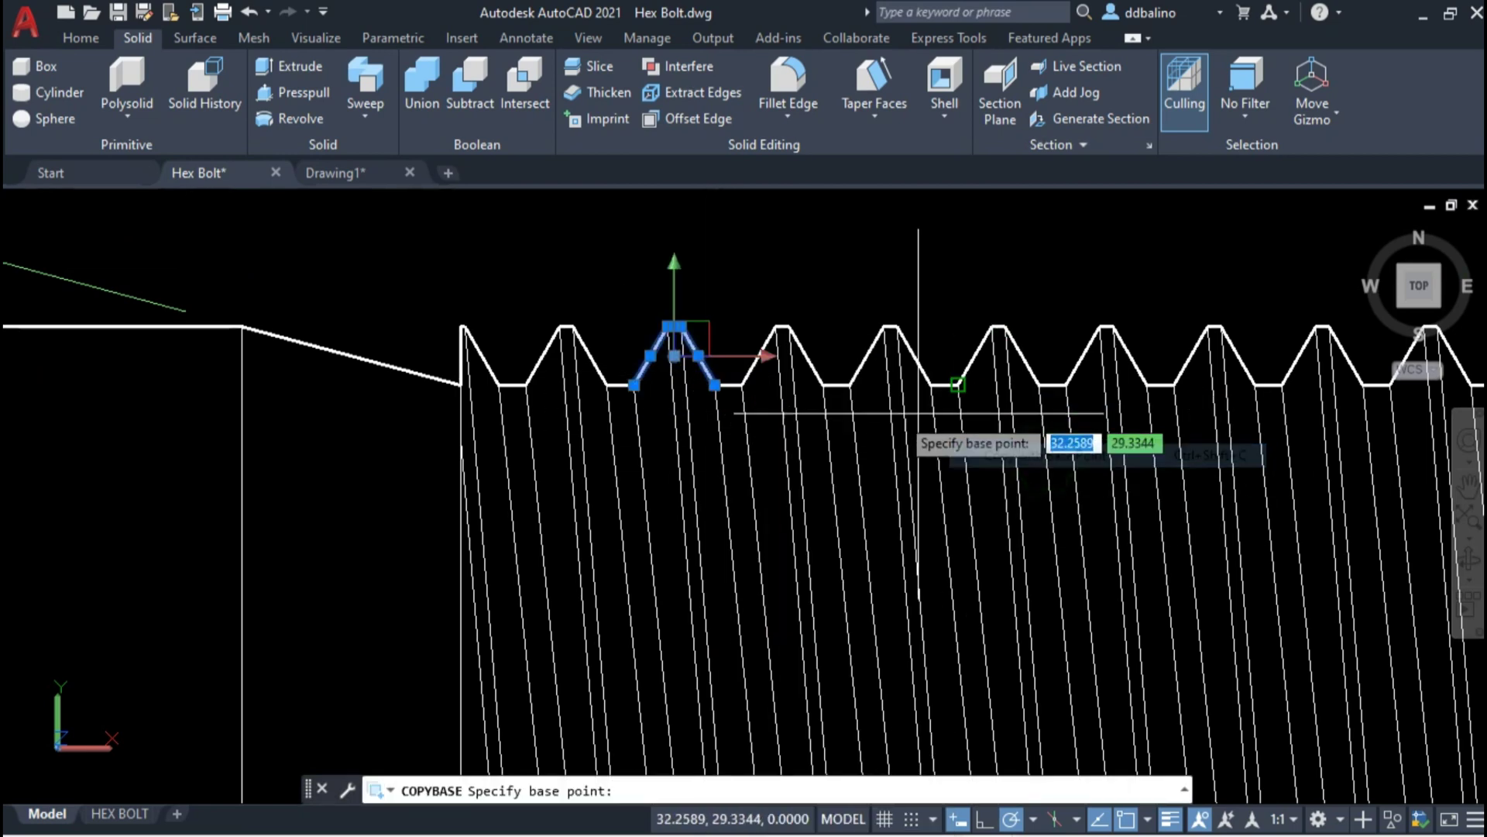
left_click(633, 385)
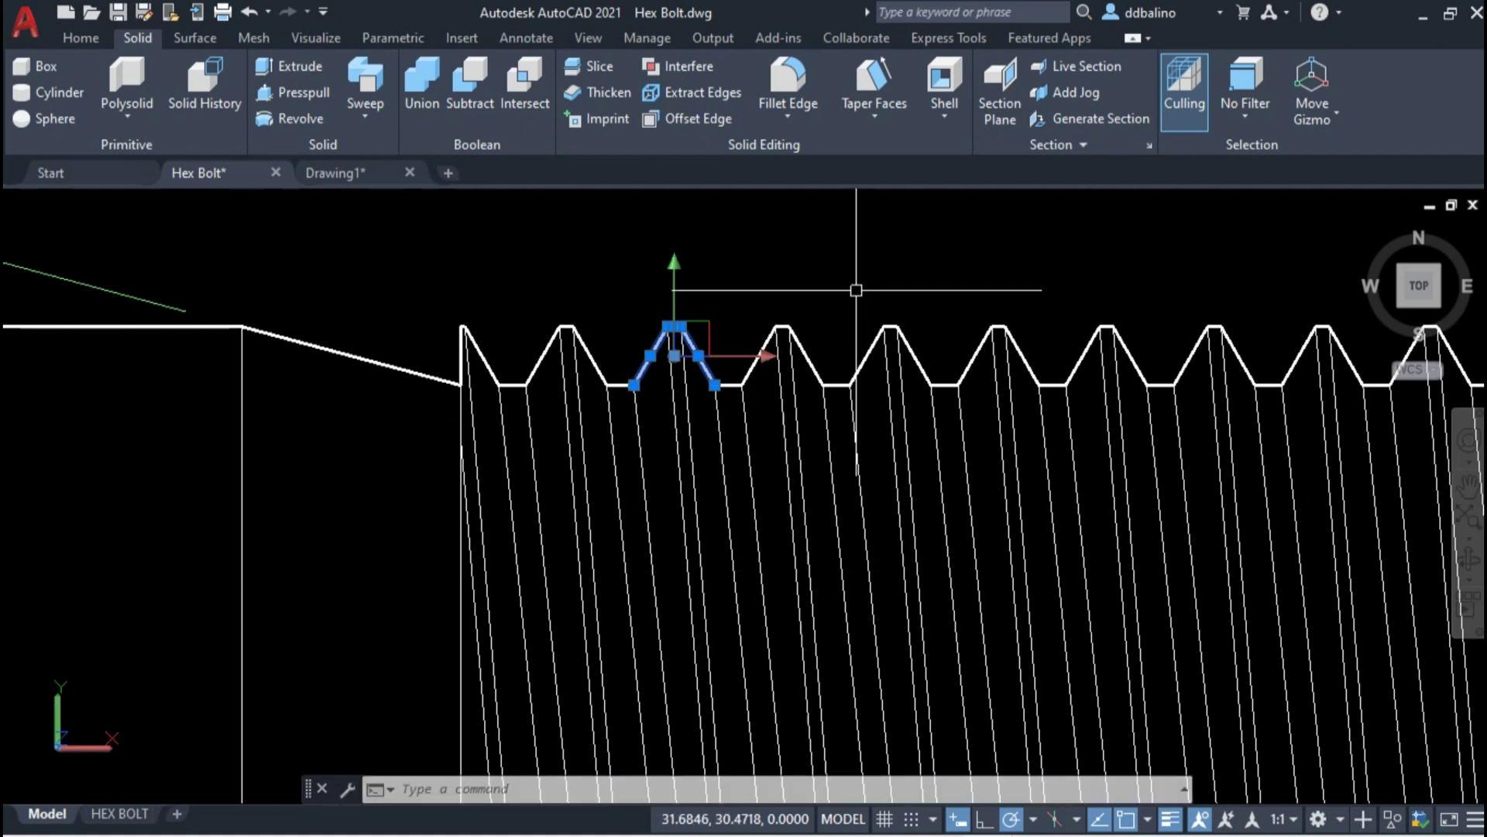
key("Escape")
- Paste the copied tooth profile into Drawing1, just beside the two circles below the bolt
left_click(337, 174)
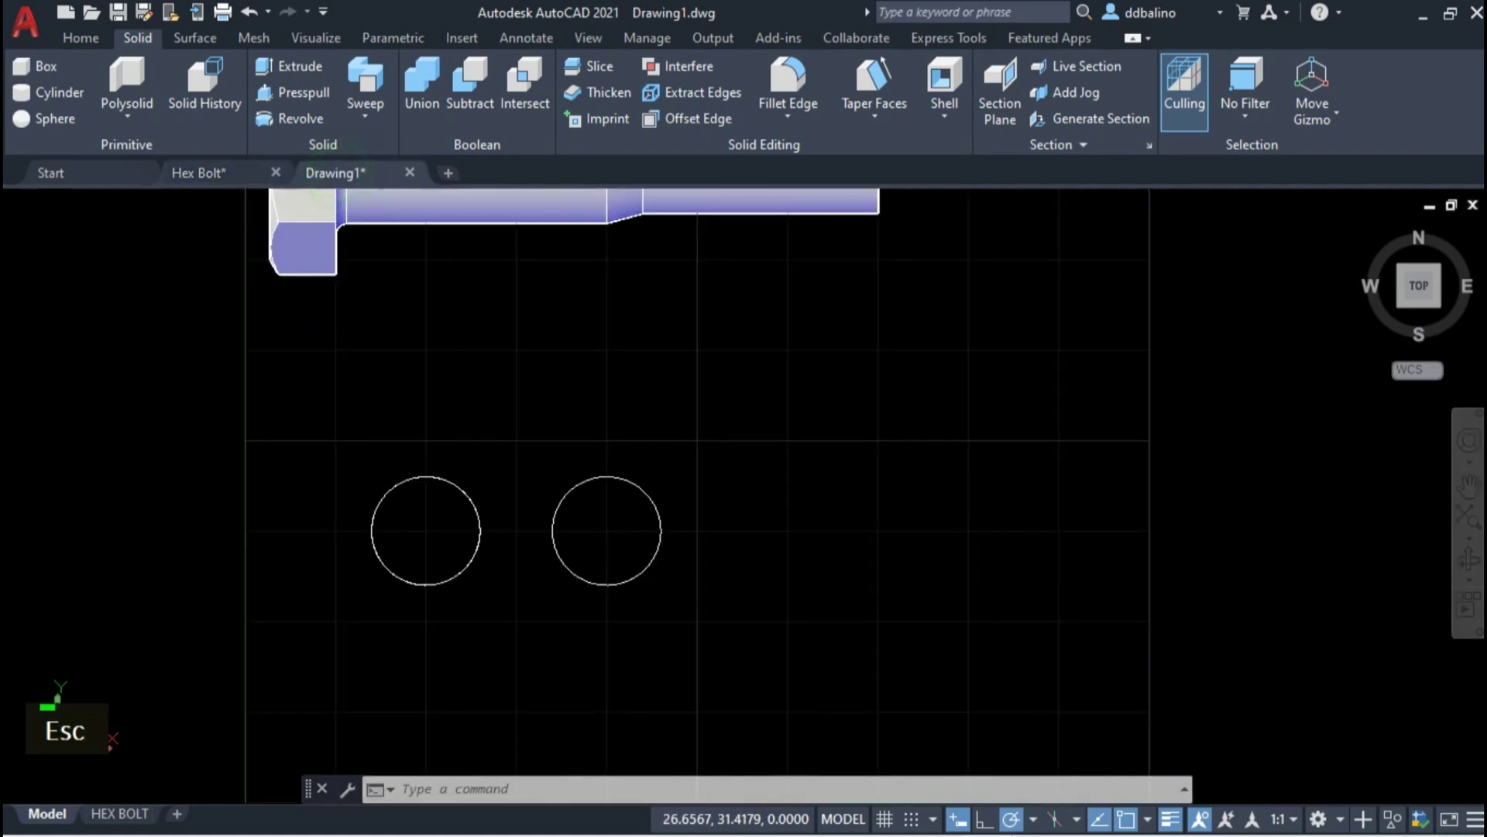
right_click(368, 558)
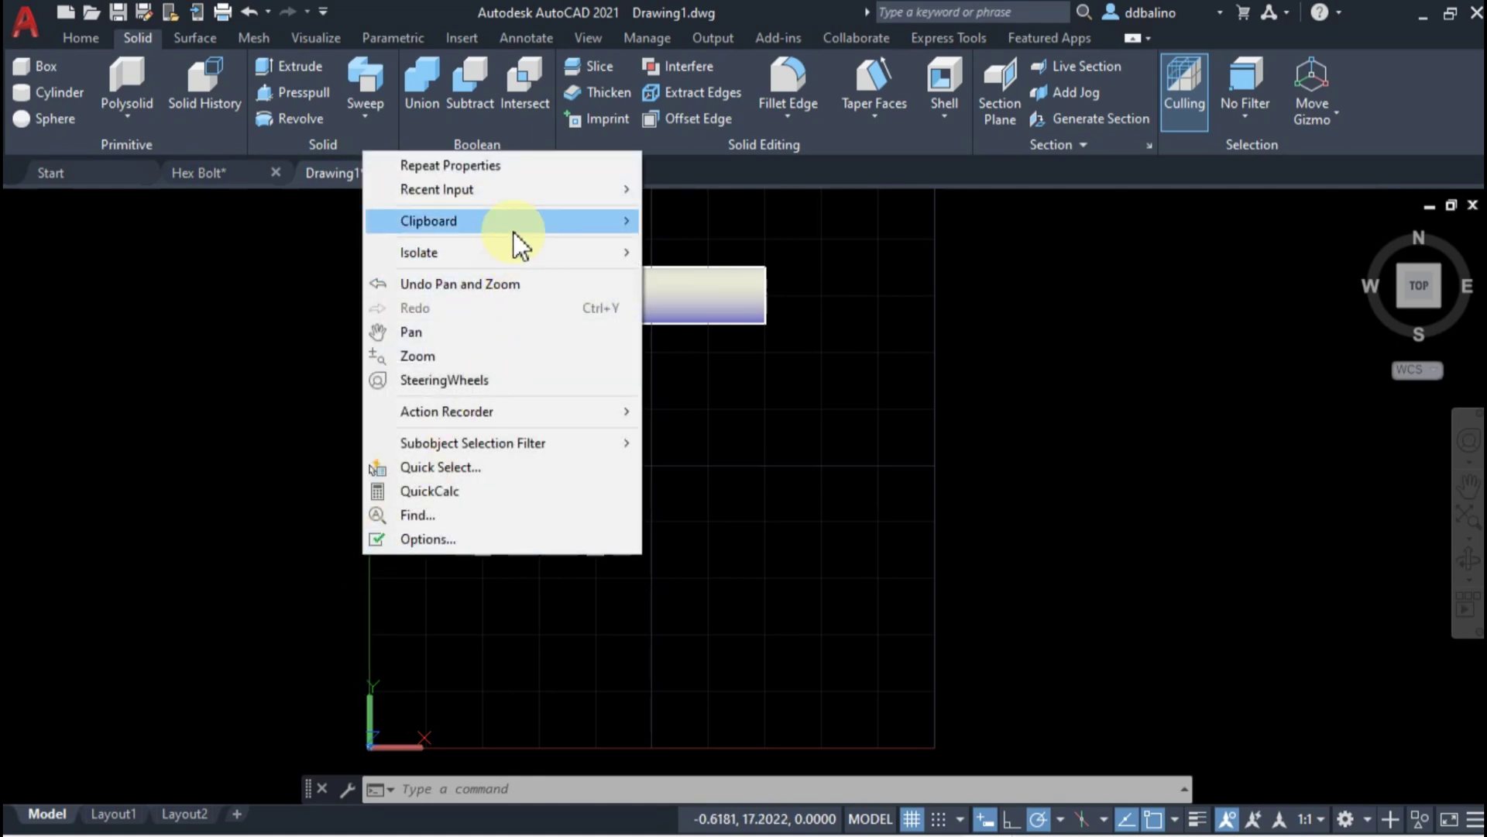
mouse_move(514, 232)
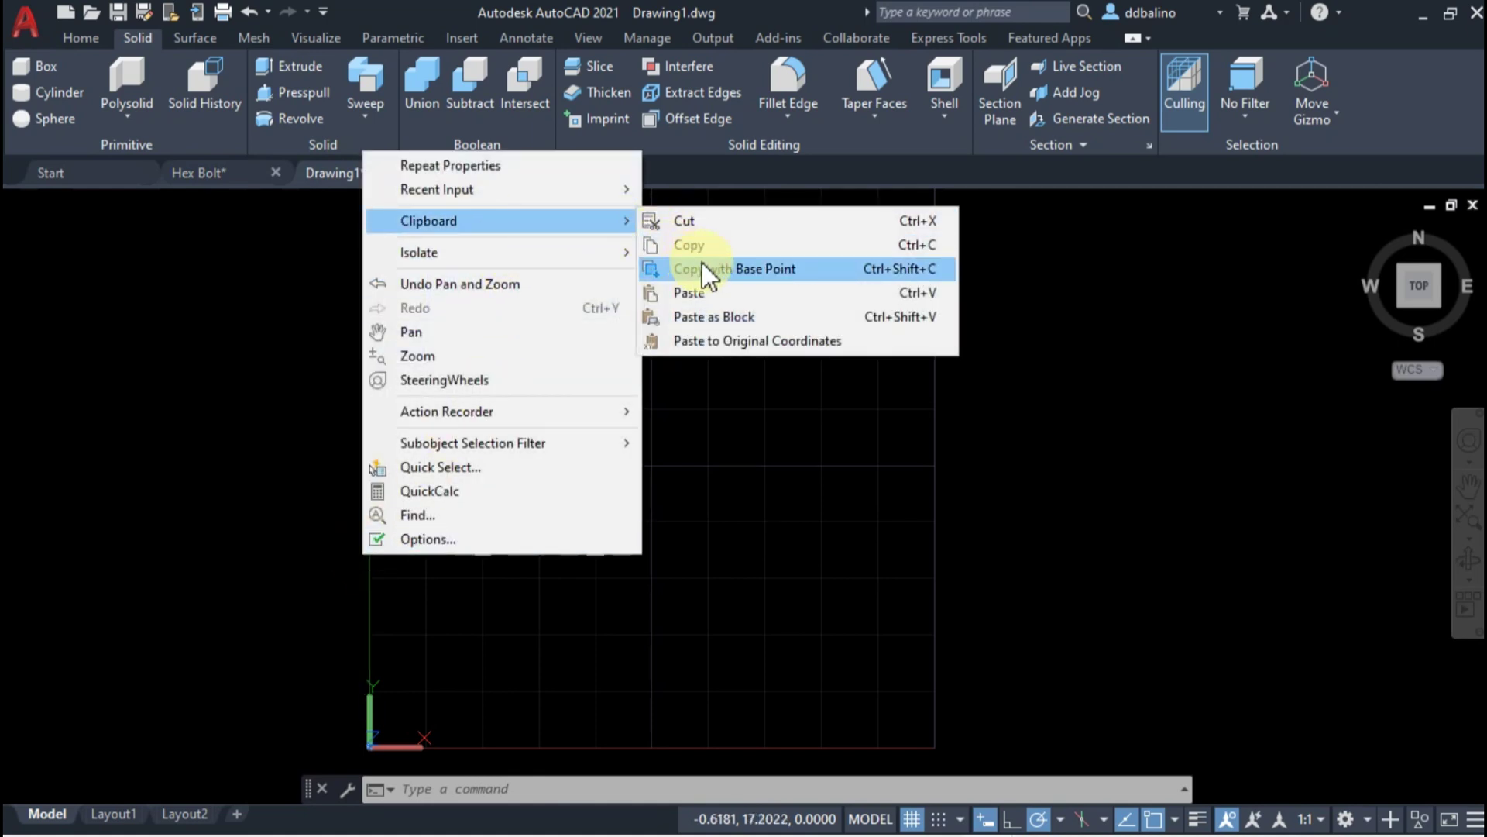
left_click(701, 292)
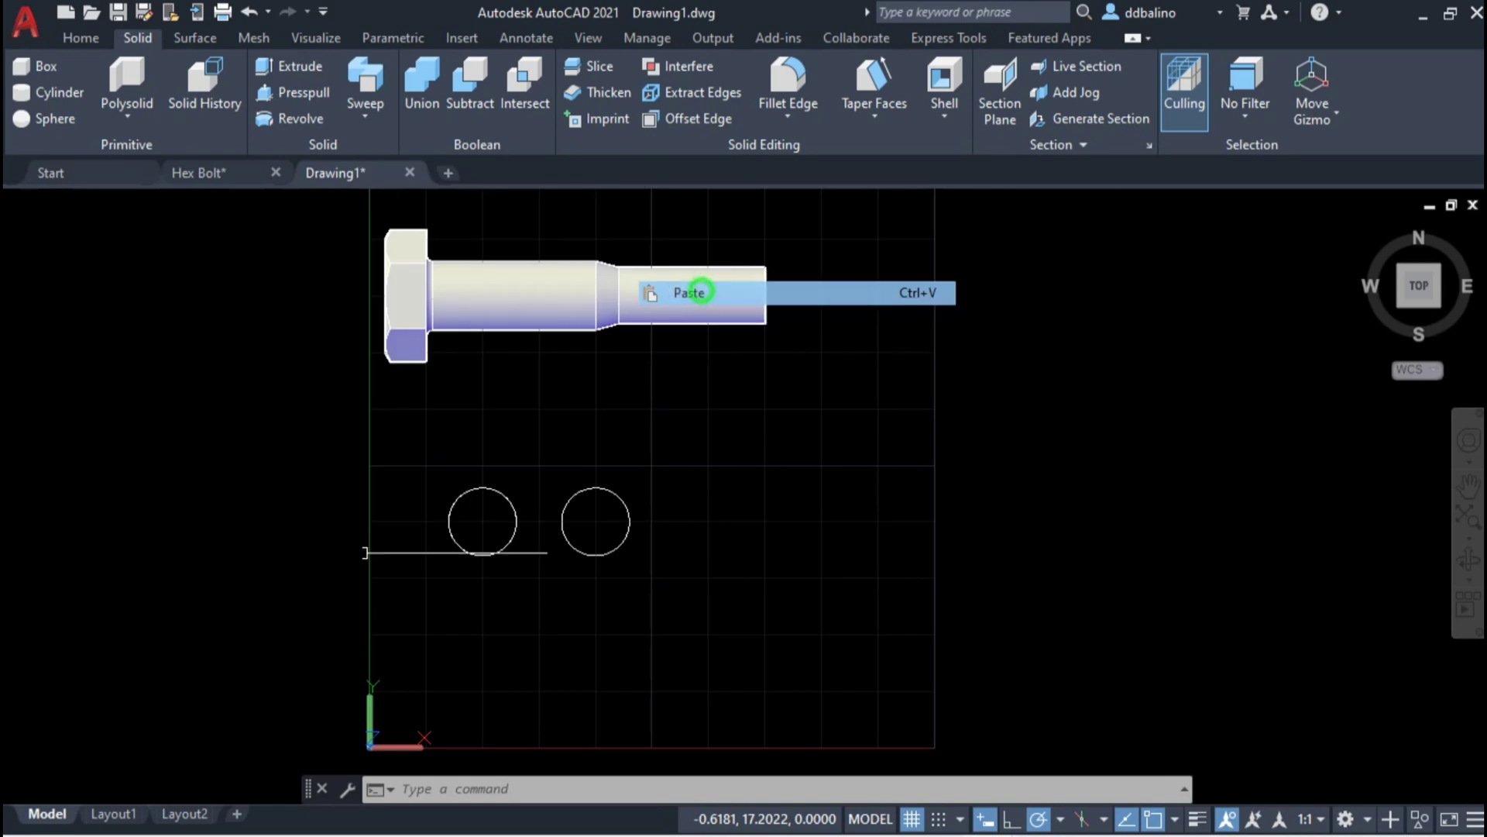
scroll(418, 548, "up", 2)
left_click(418, 552)
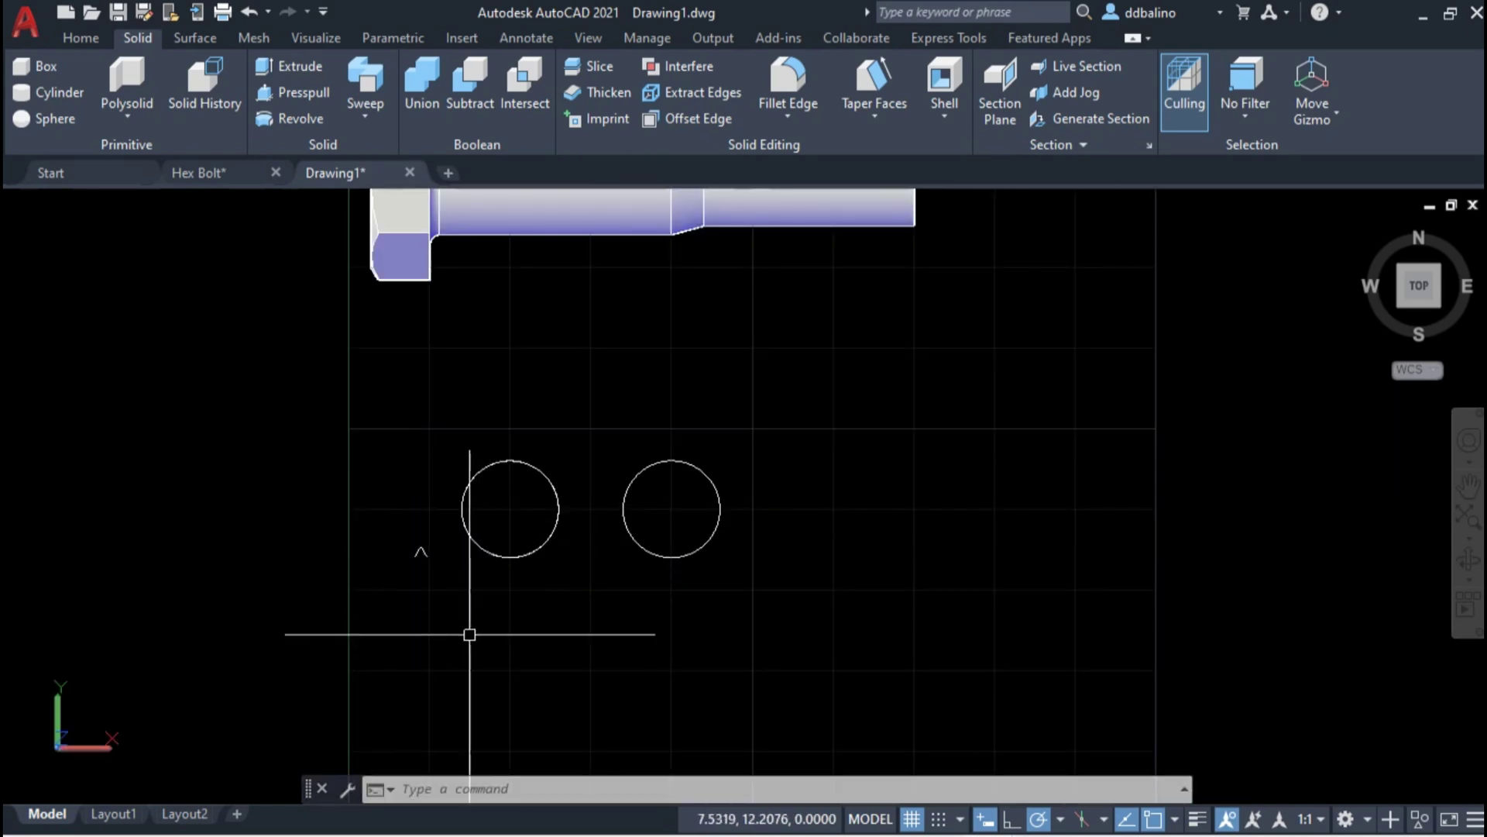
- Draw a line between the two lower endpoints of the pasted tooth profile to close its base
scroll(421, 564, "up", 6)
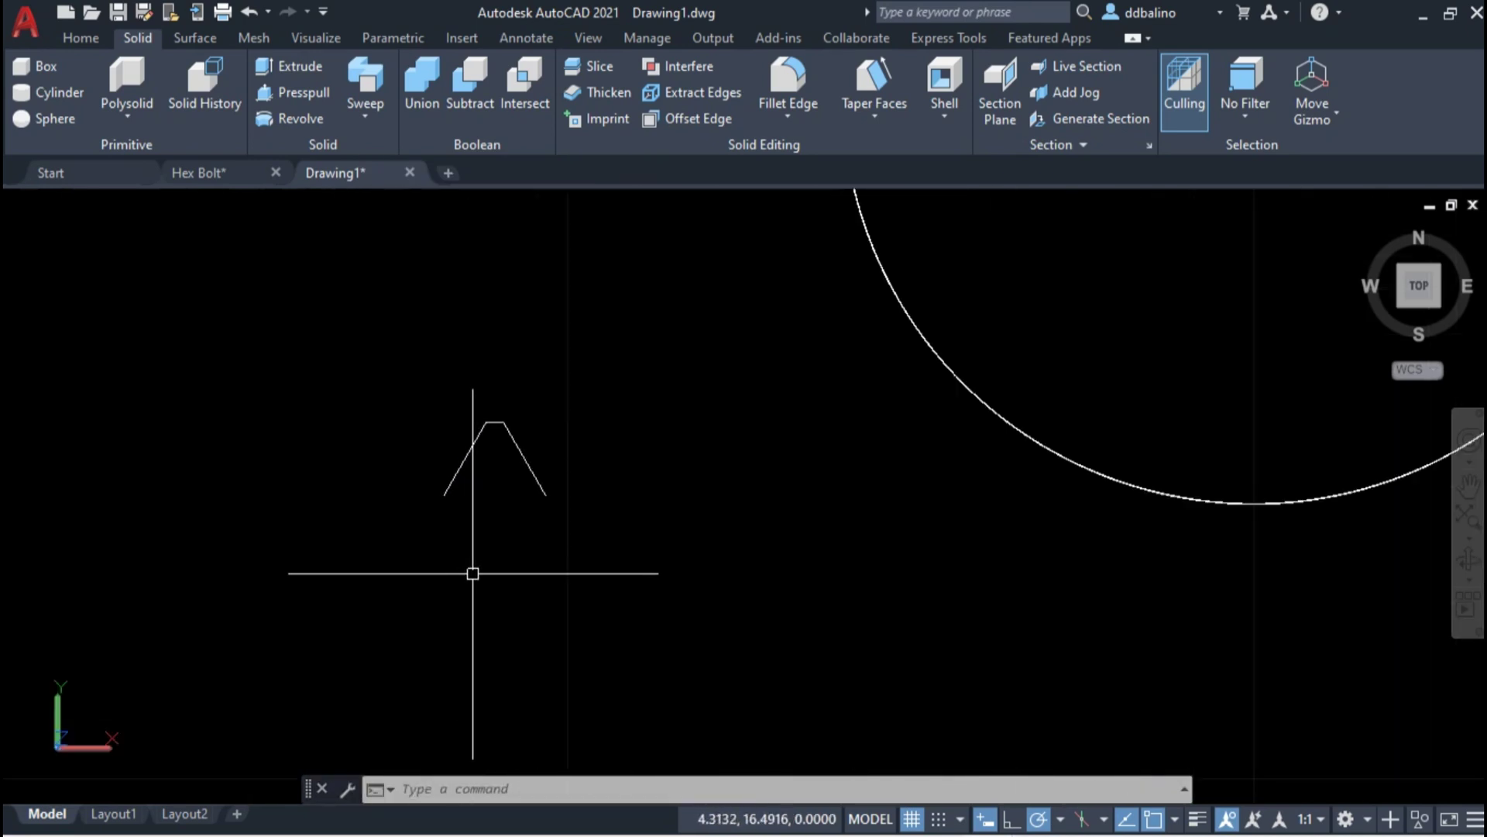
type("l")
key("Return")
scroll(488, 512, "up", 2)
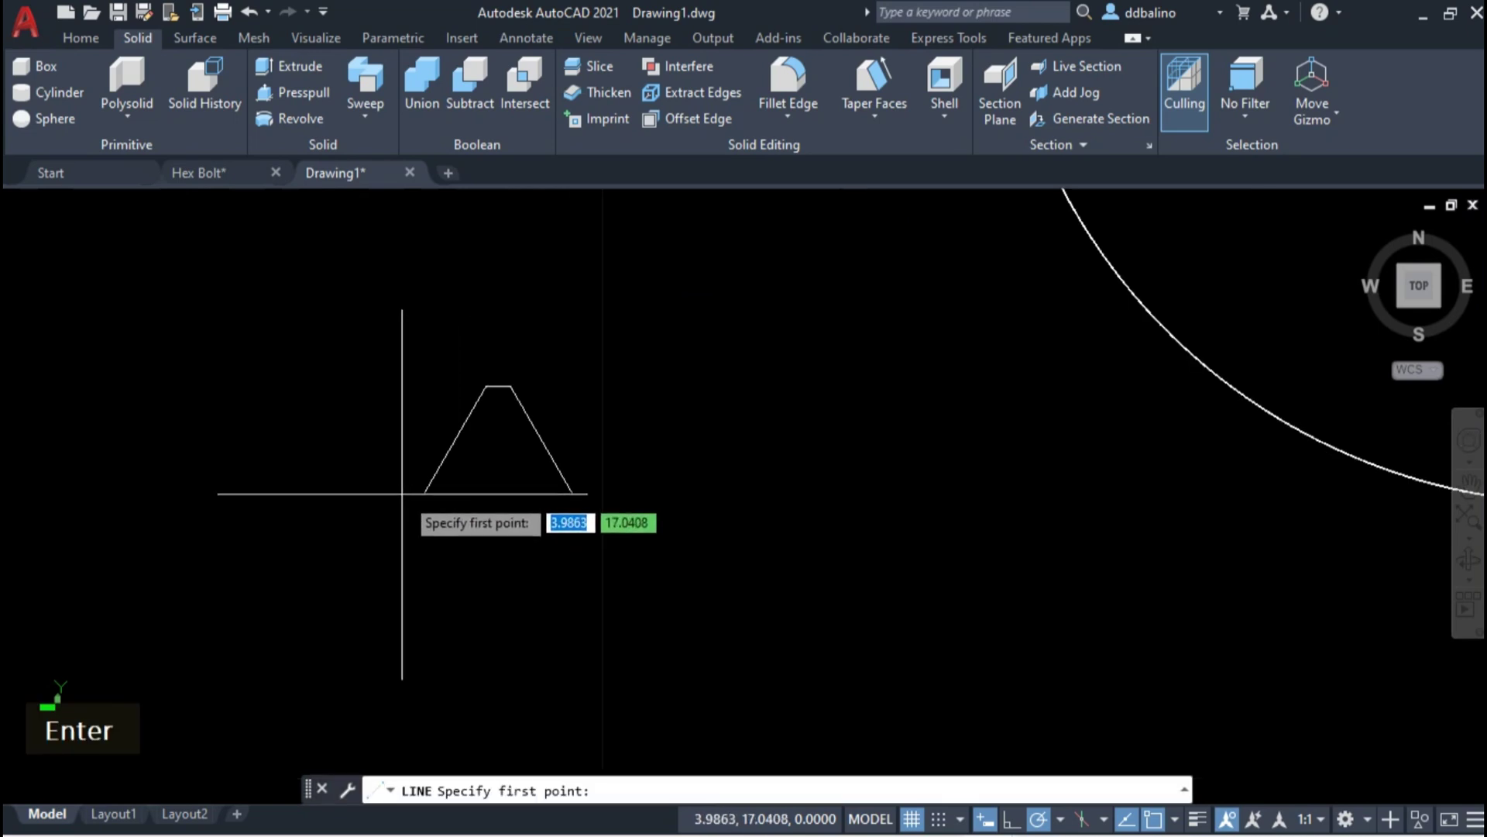
left_click(424, 492)
left_click(572, 491)
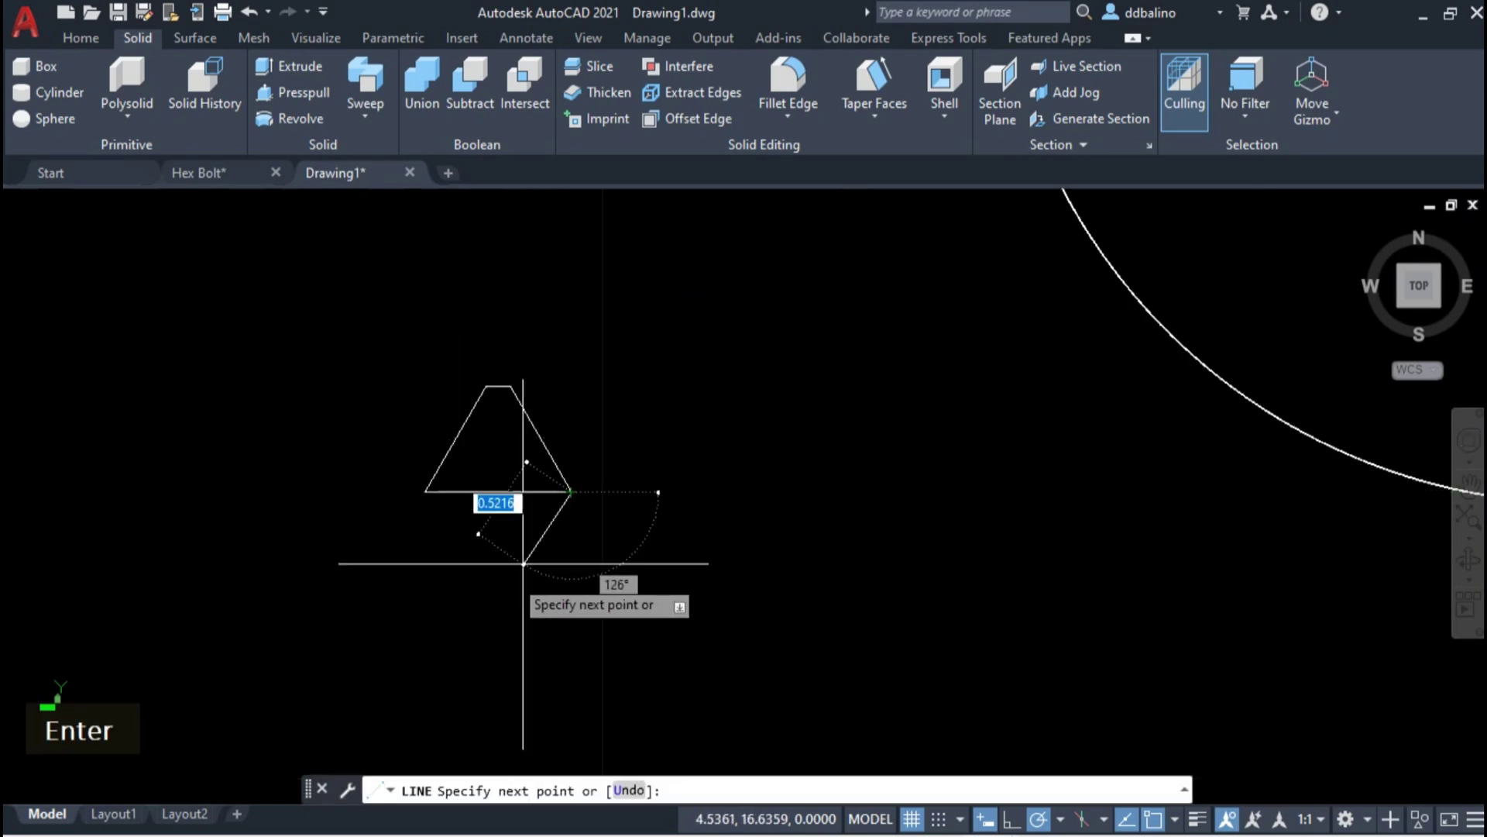
key("Return")
- Join the four lines of the trapezoidal tooth profile into one closed outline
scroll(480, 555, "up", 1)
middle_click_drag(479, 556, 555, 668)
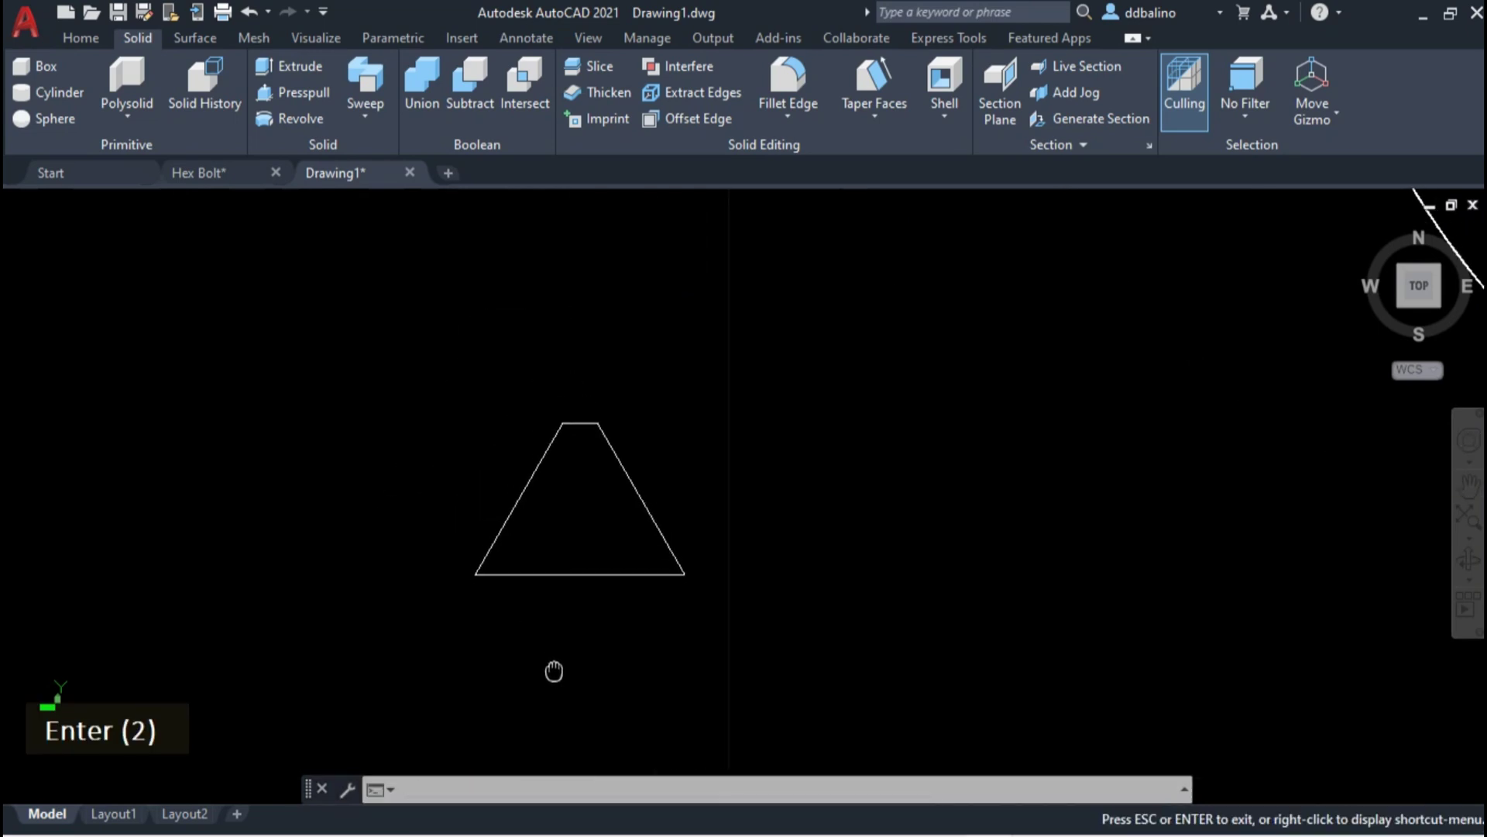
left_click(650, 643)
type("joi")
key("Return")
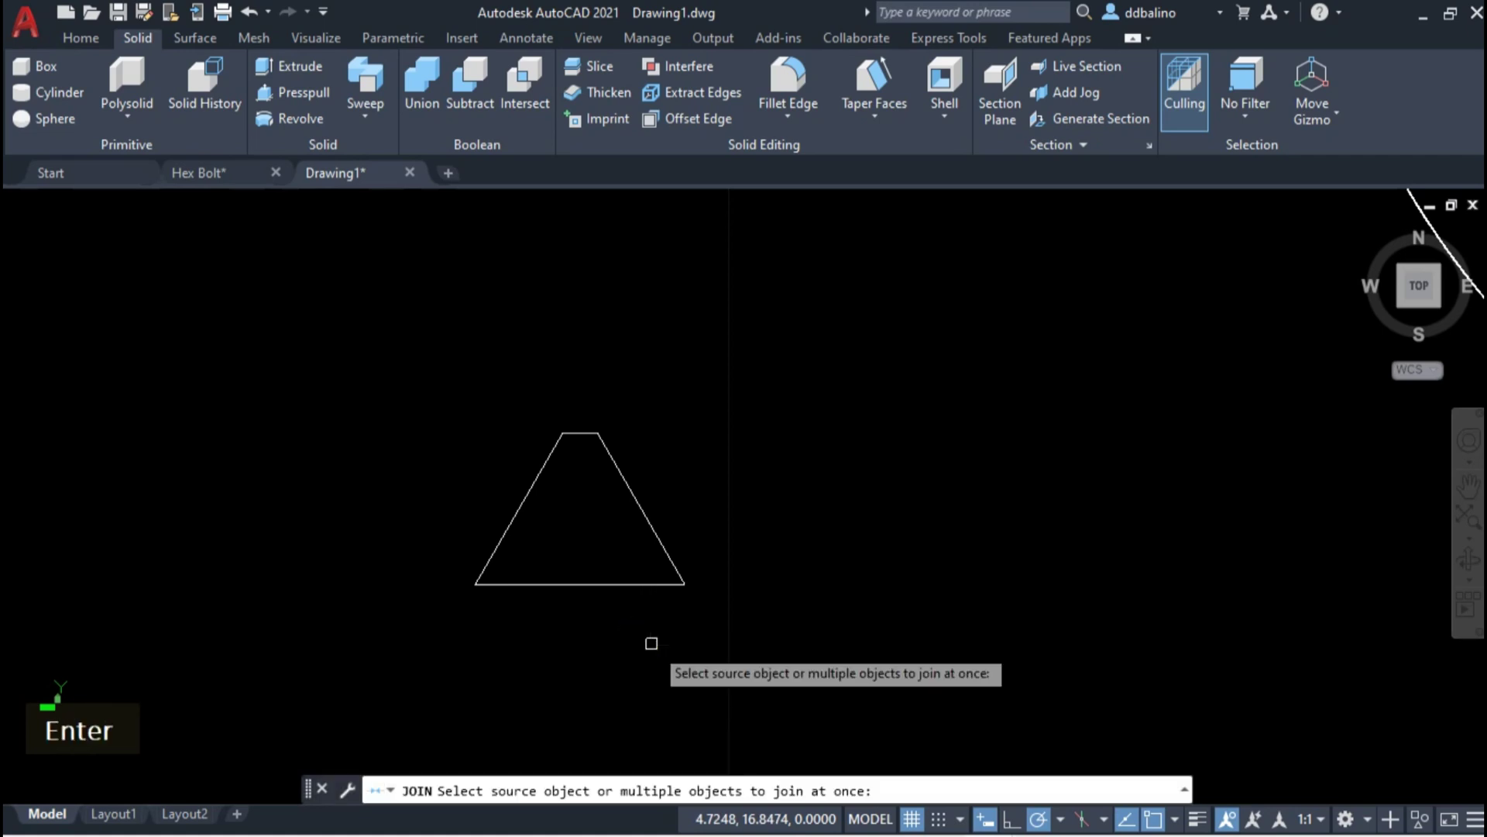
left_click(431, 375)
left_click(816, 674)
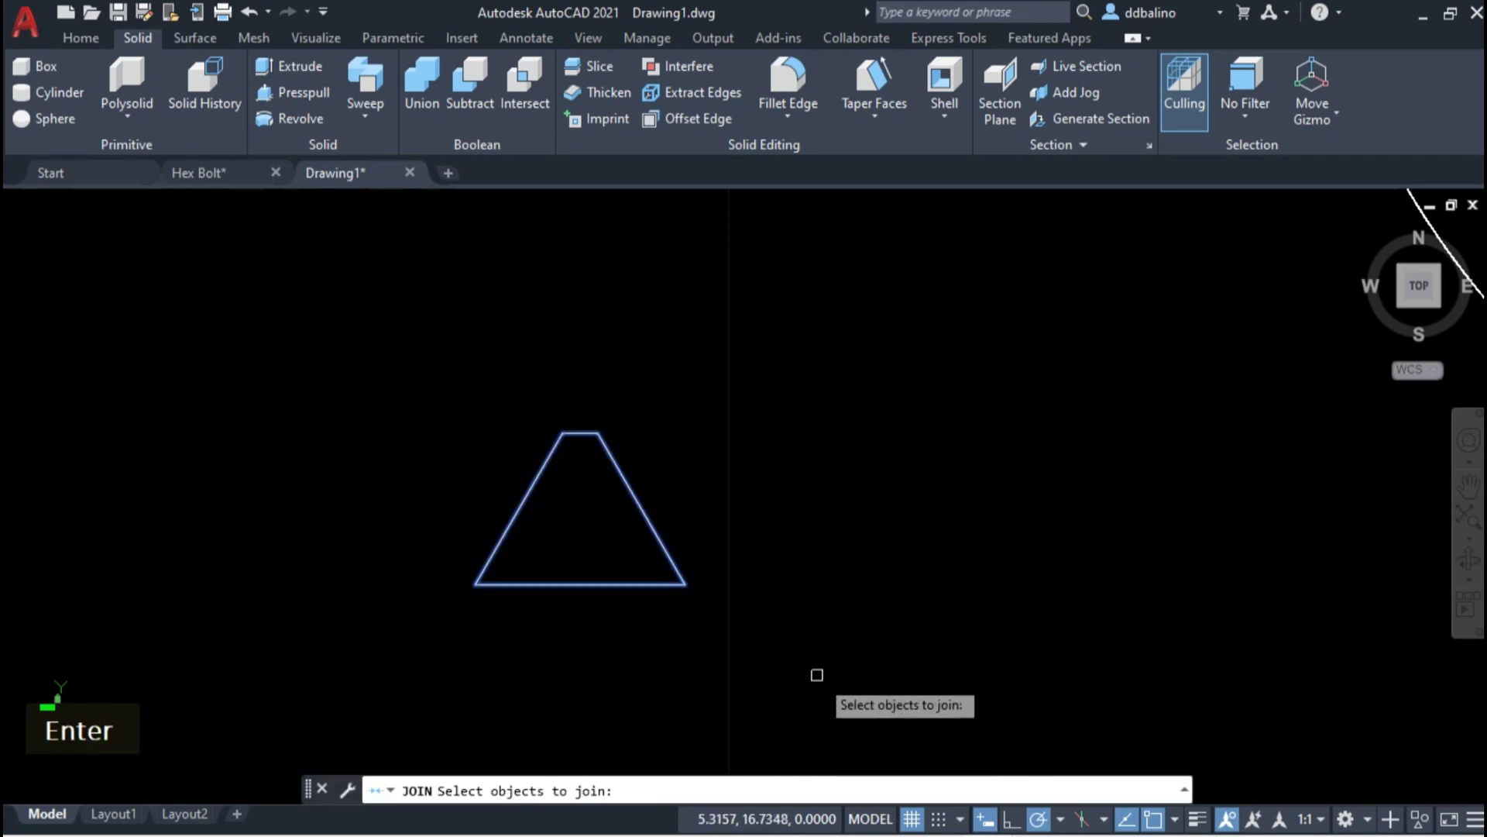
key("Return")
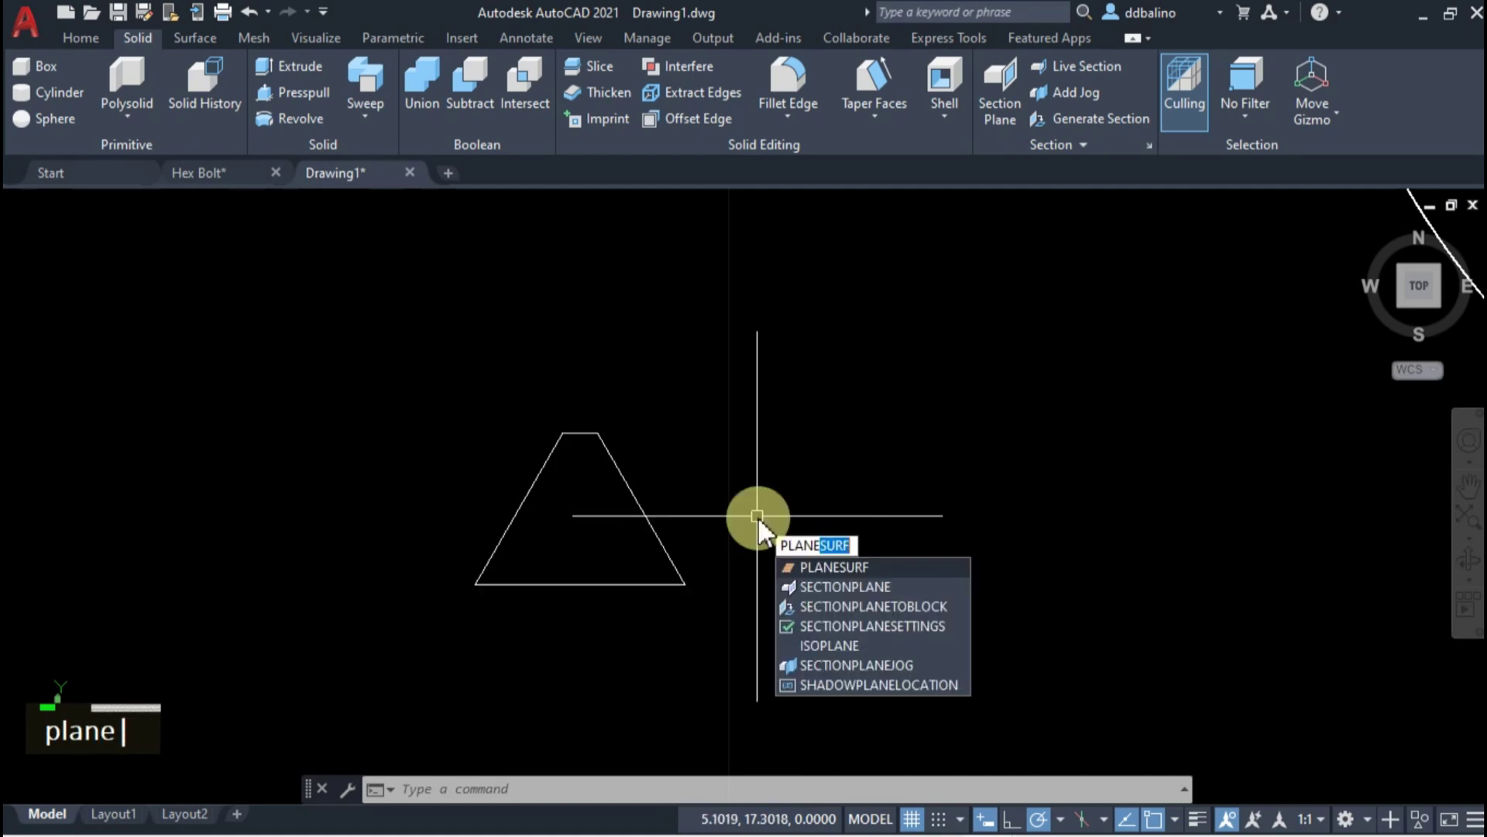
- Create a planar surface from the closed tooth outline using the Object option, and delete the leftover outline
left_click(842, 564)
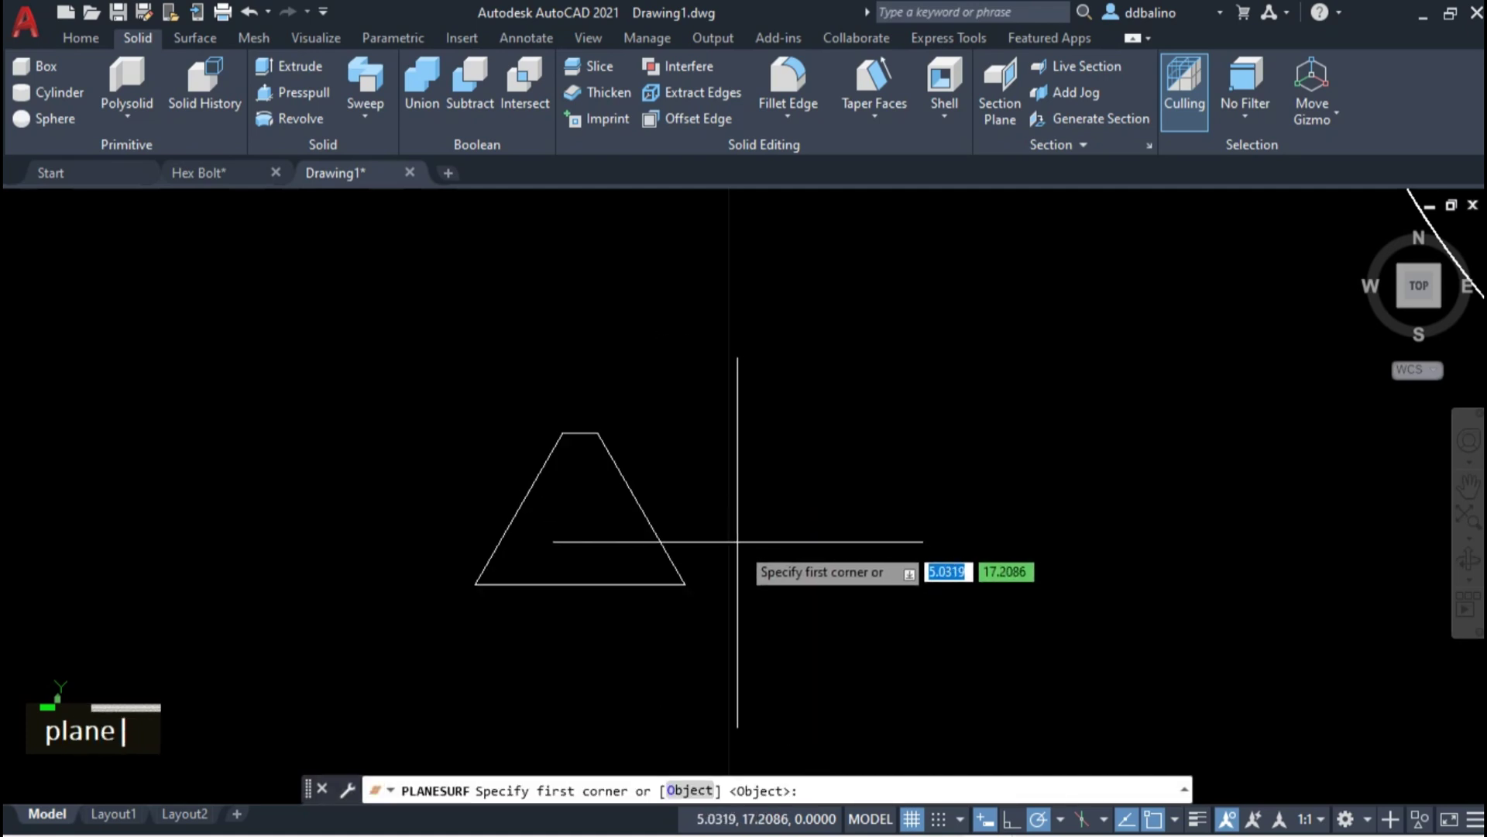
type("o")
key("Return")
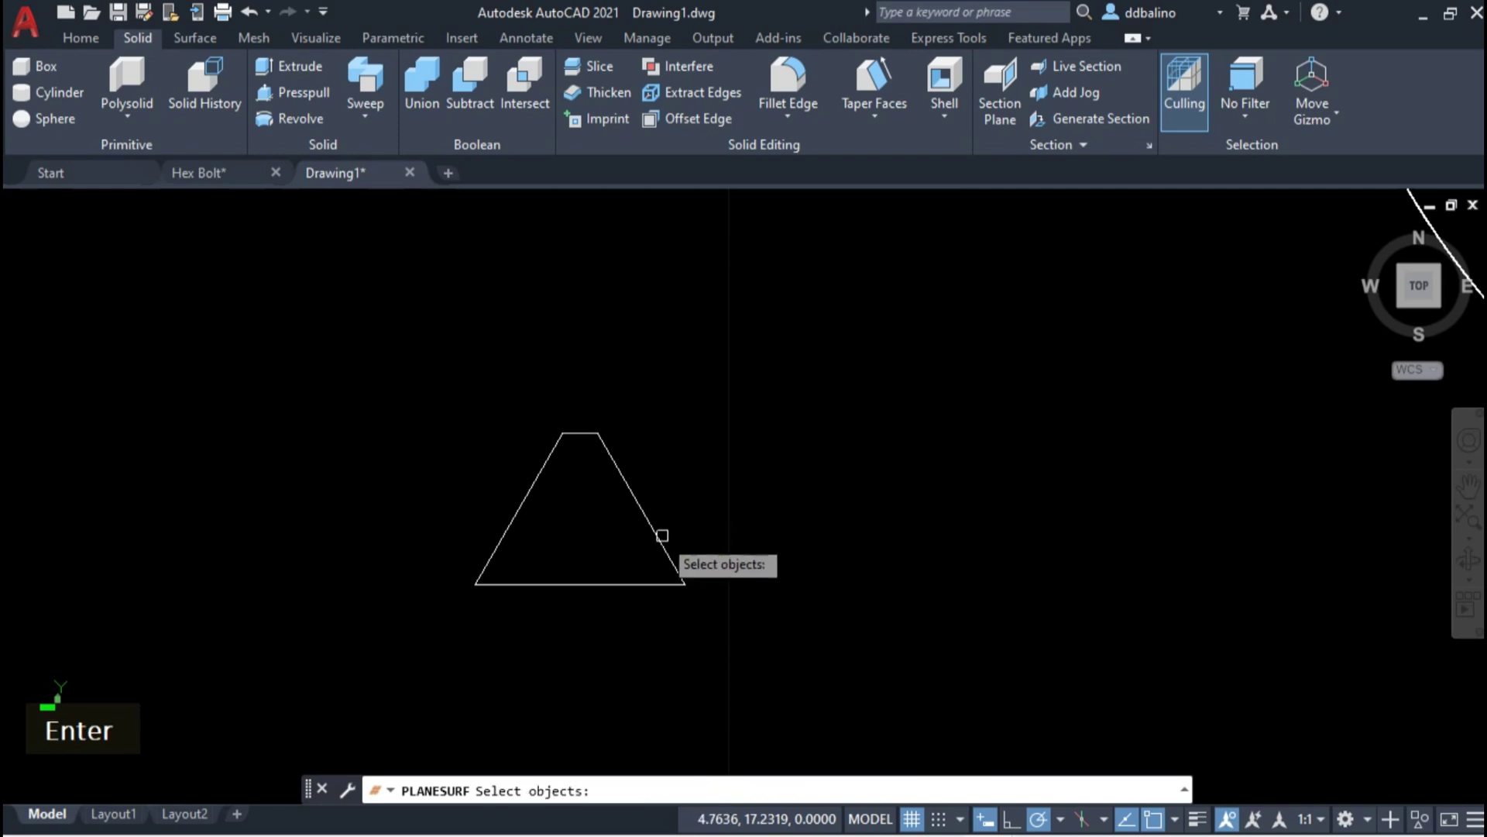
left_click(652, 529)
key("Return")
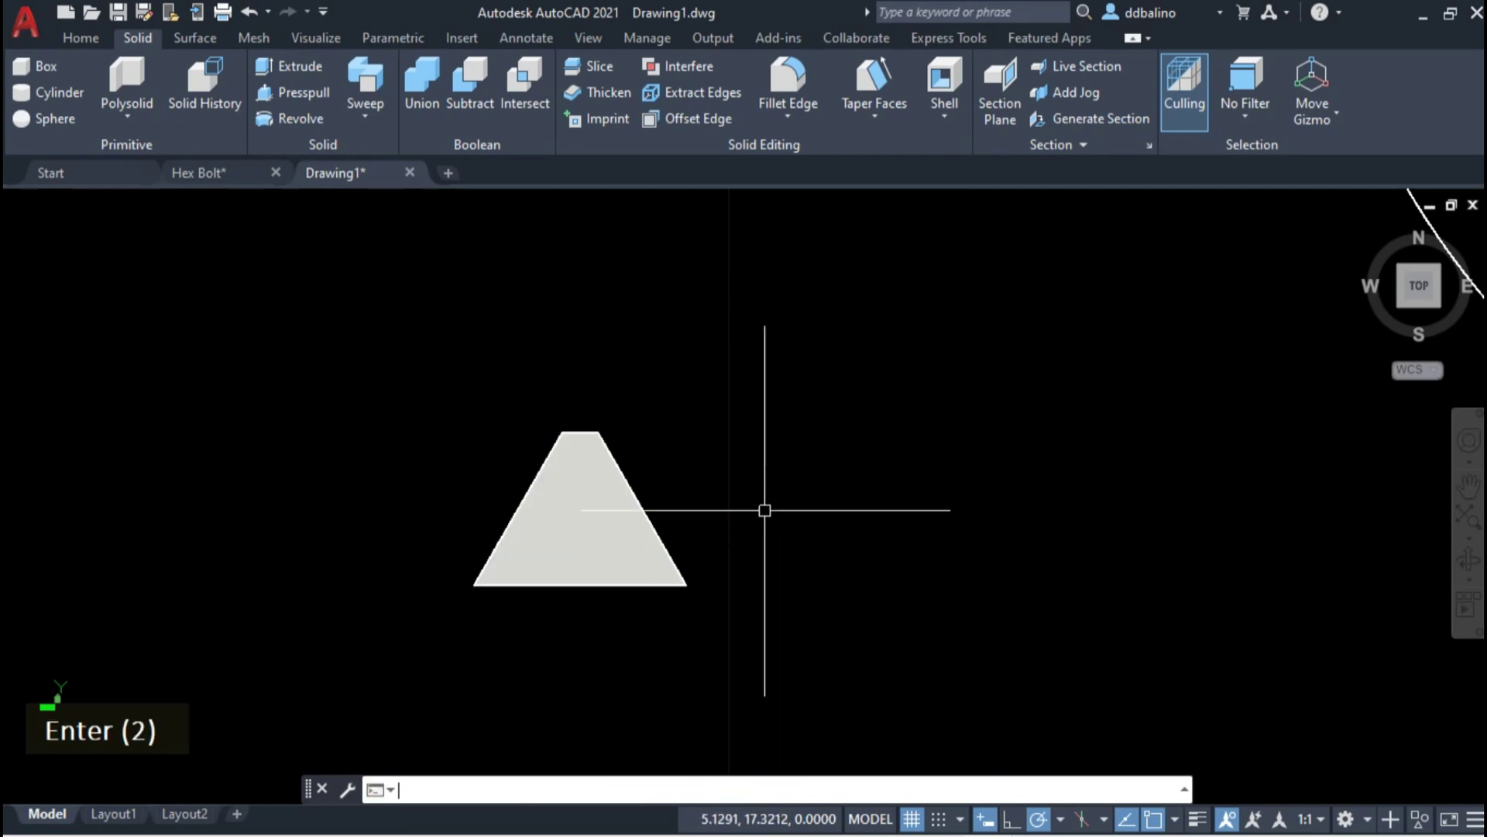
left_click(665, 534)
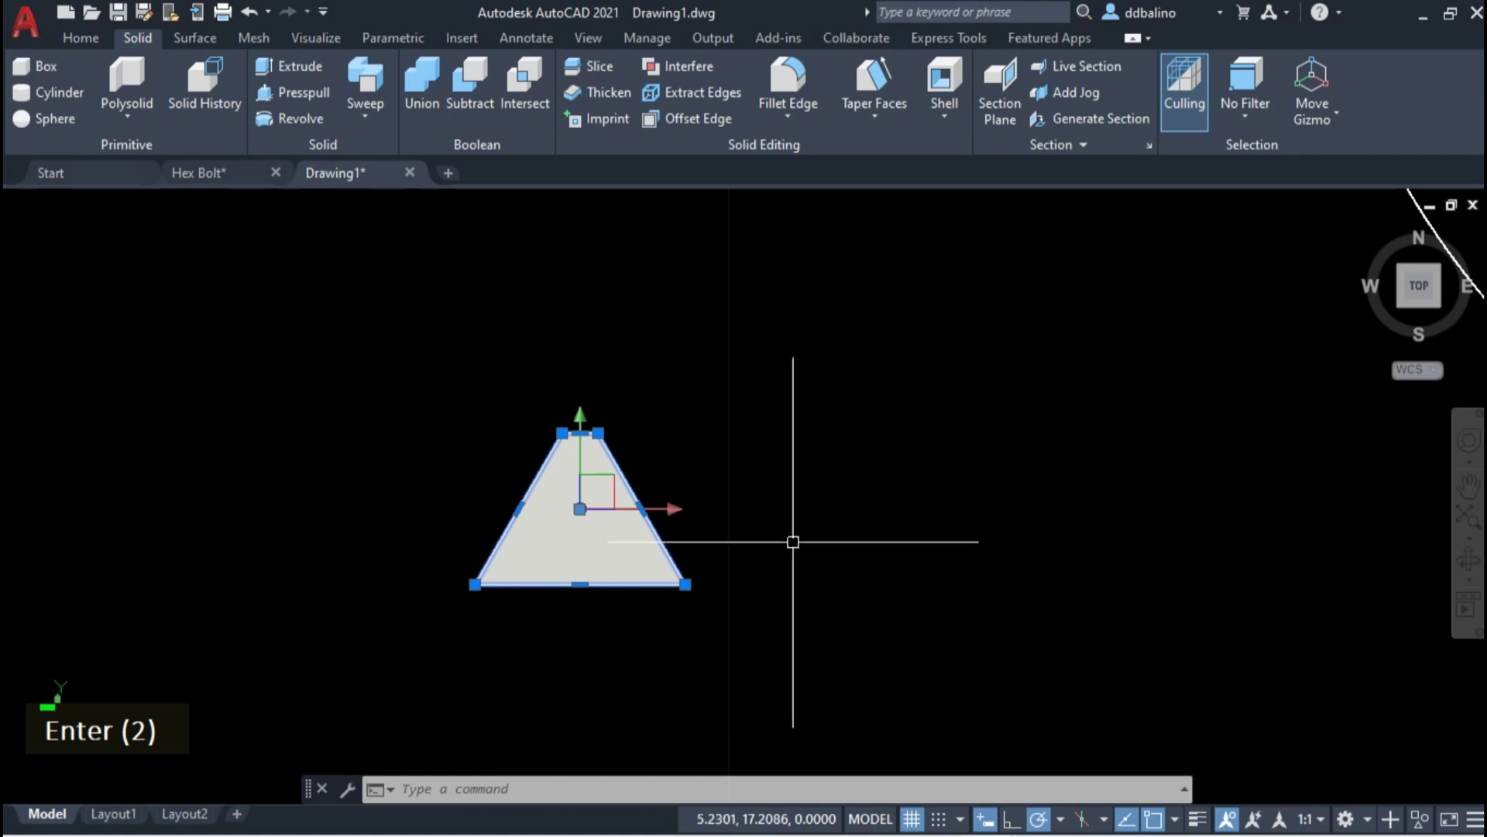
key("Delete")
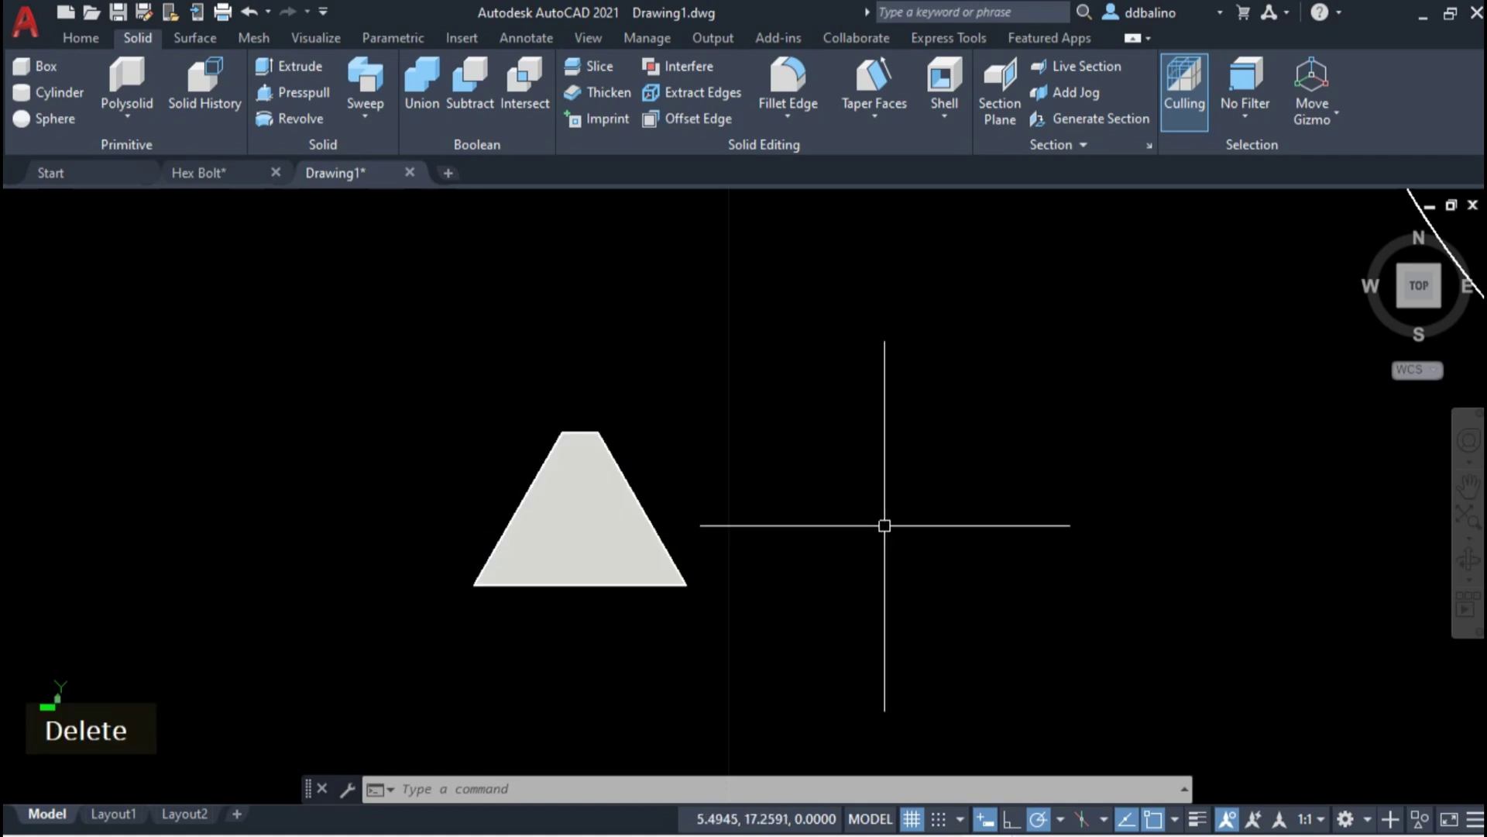
- In an isometric view, move the tooth surface by the midpoint of its short edge to the lower endpoint of the helix
left_click(1437, 307)
scroll(498, 535, "up", 8)
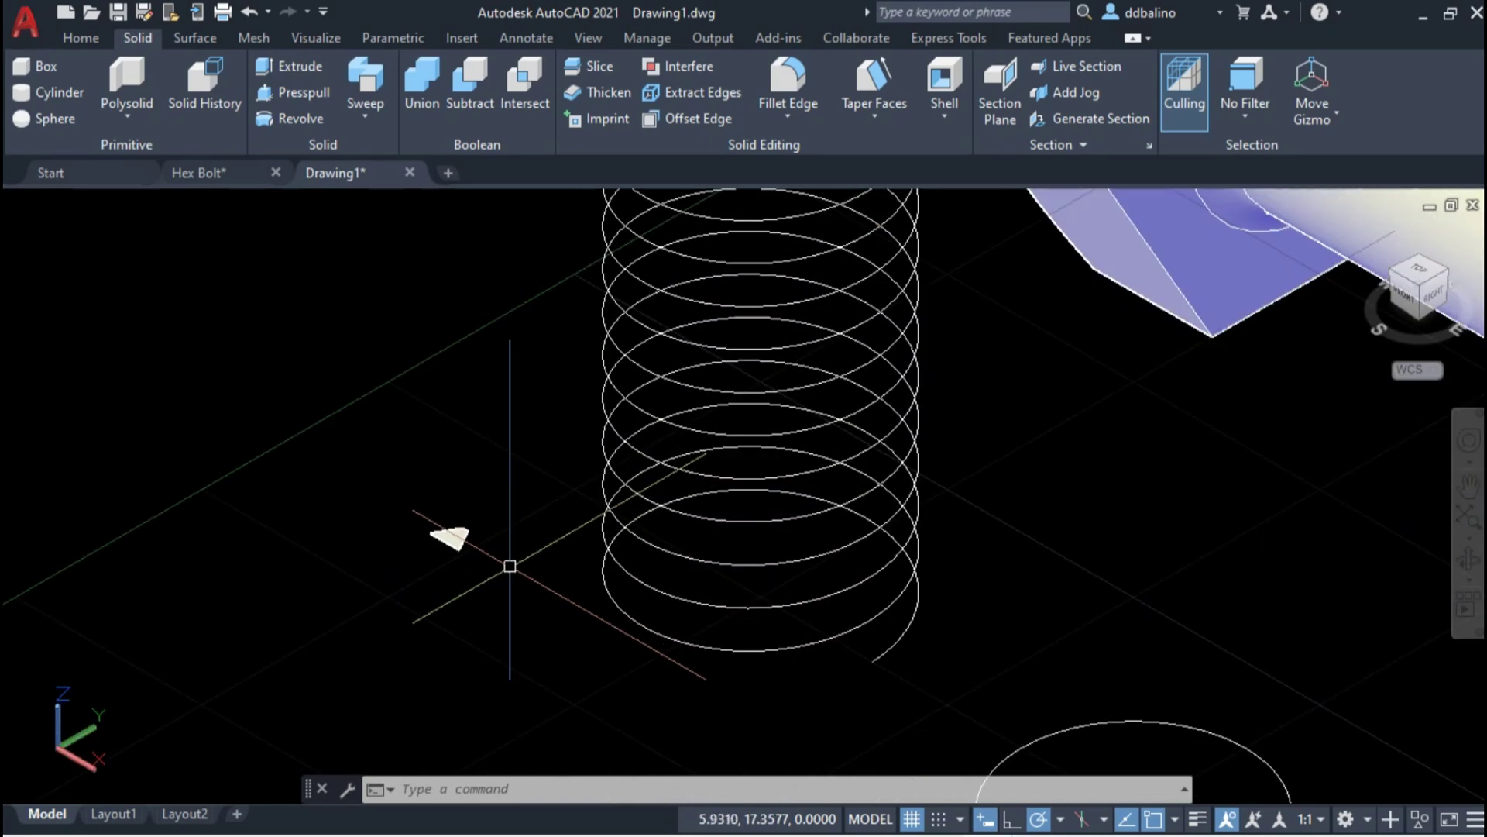
left_click(448, 517)
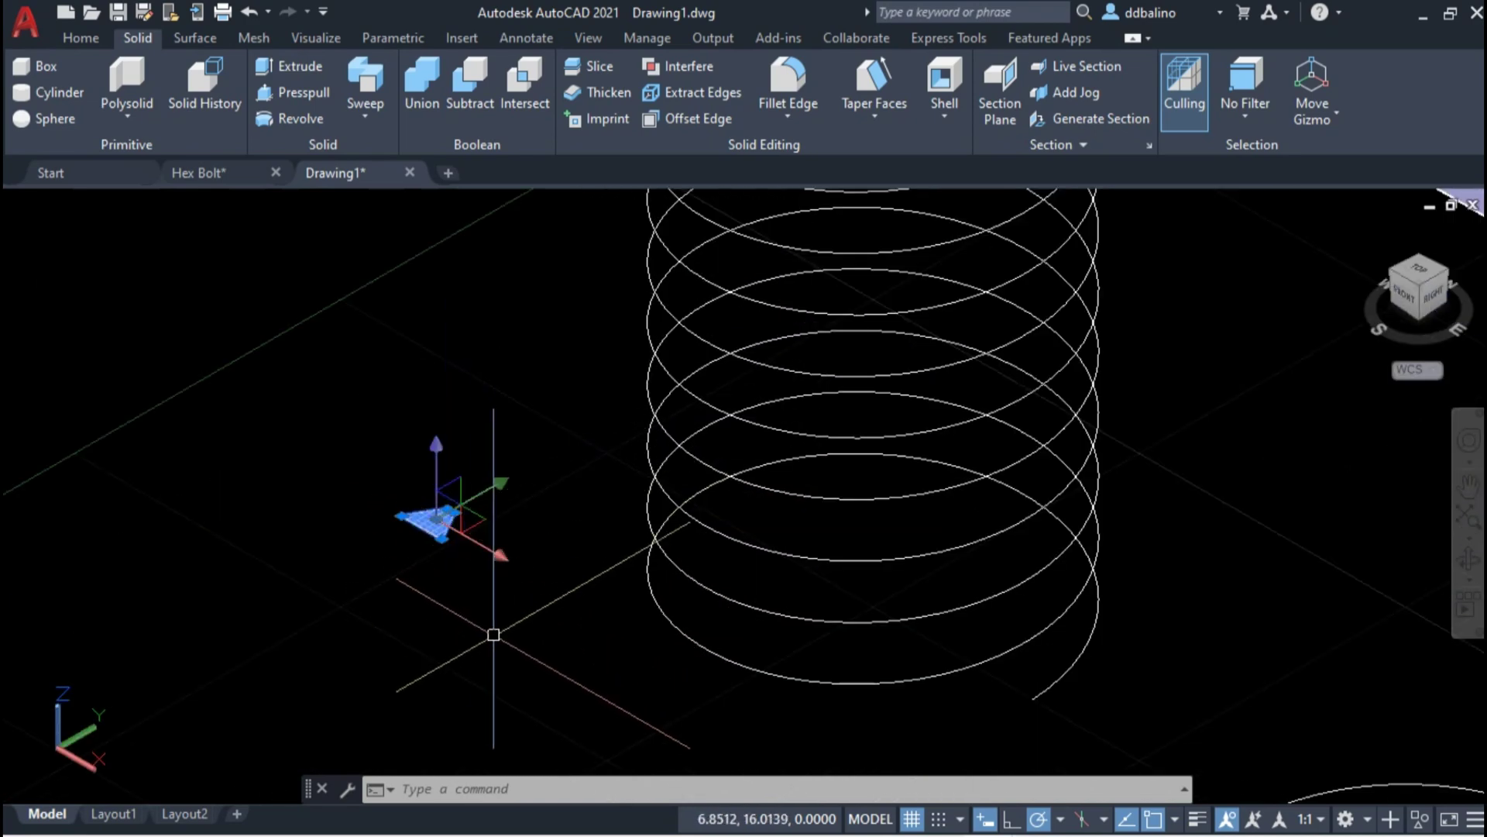
type("m")
key("Return")
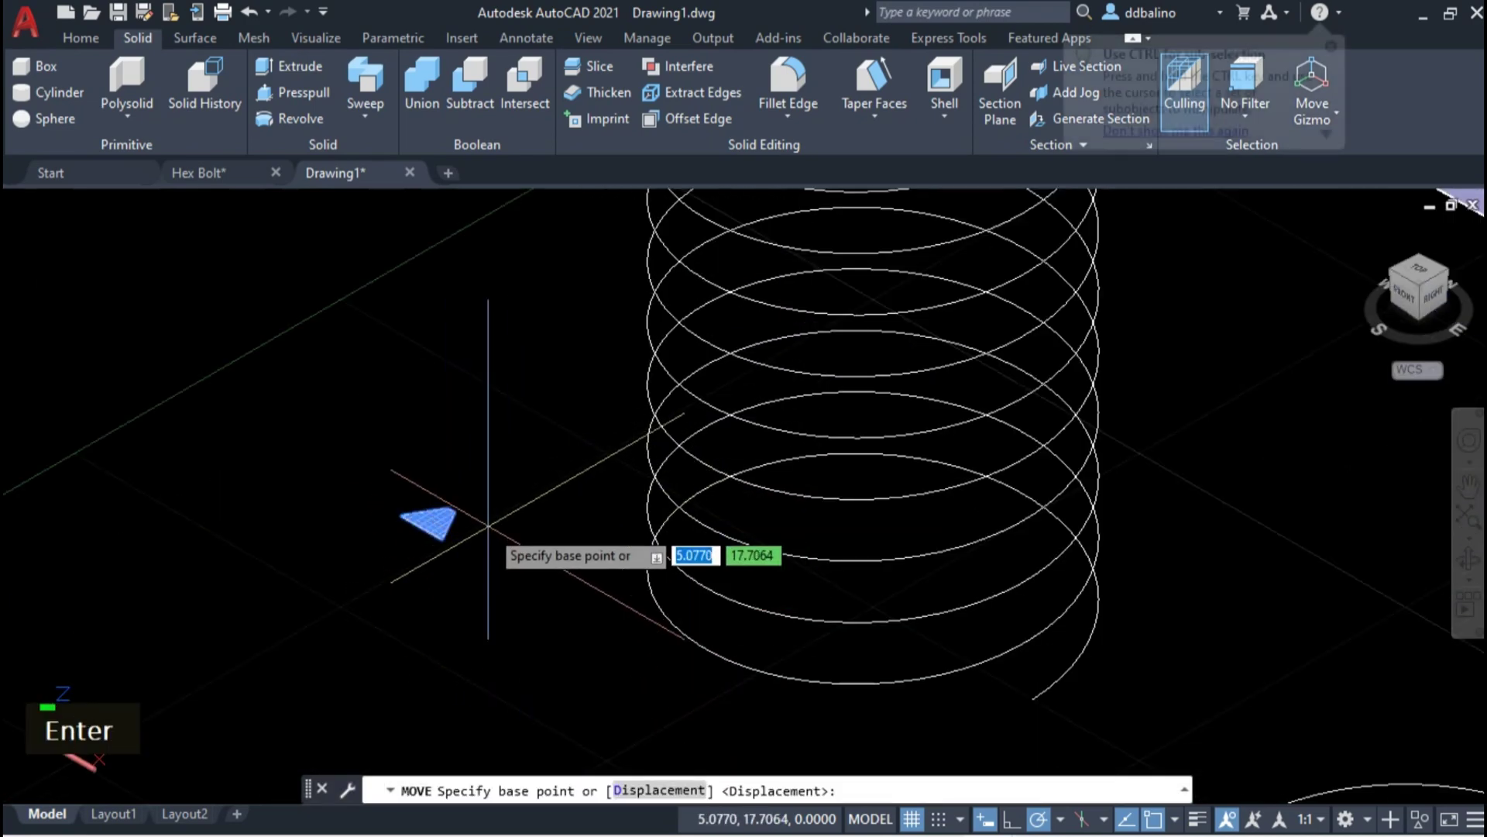
scroll(461, 612, "up", 4)
left_click(392, 488)
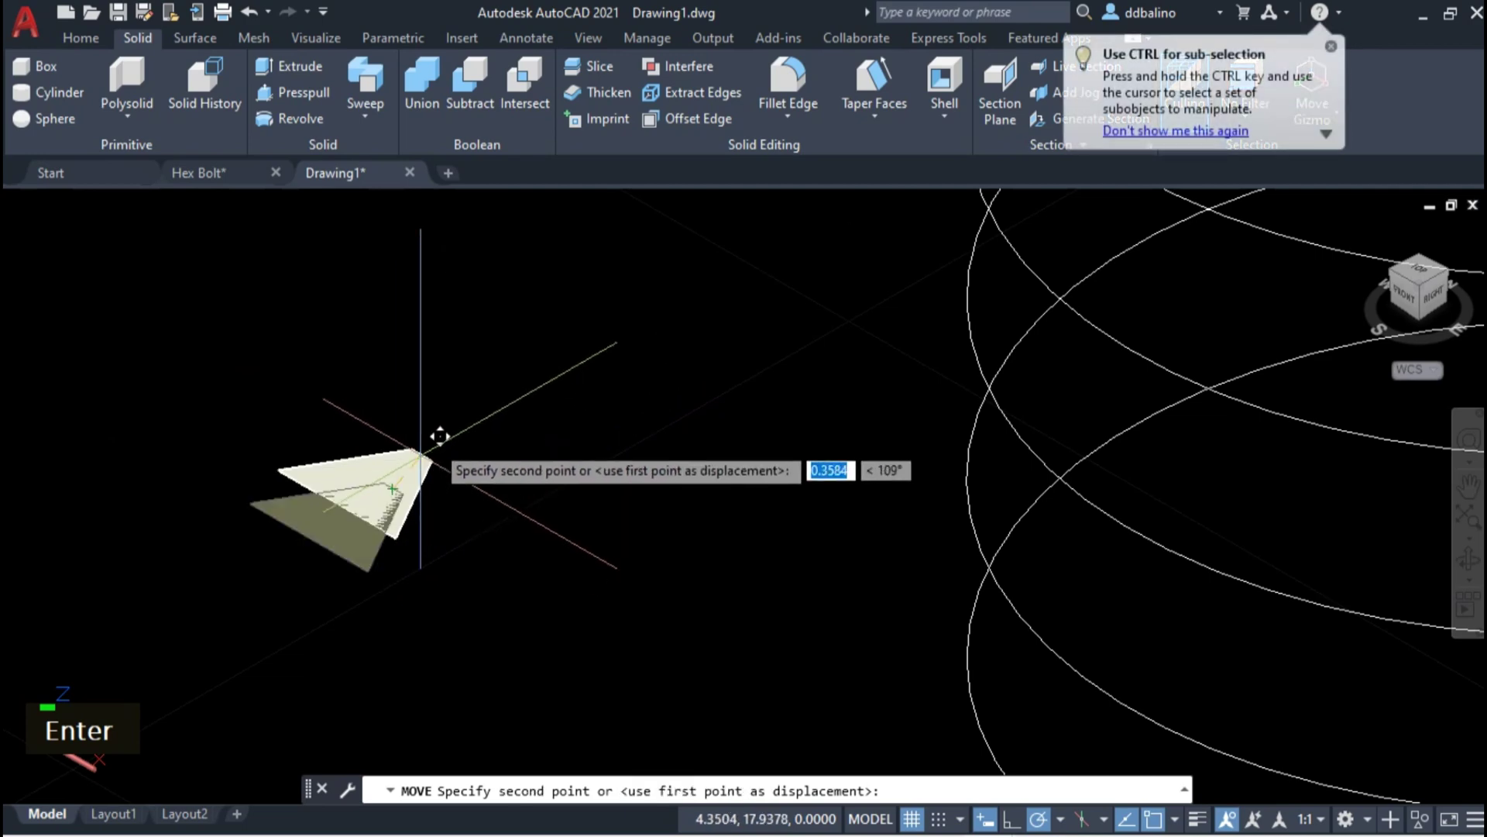
scroll(565, 465, "down", 3)
scroll(794, 428, "up", 5)
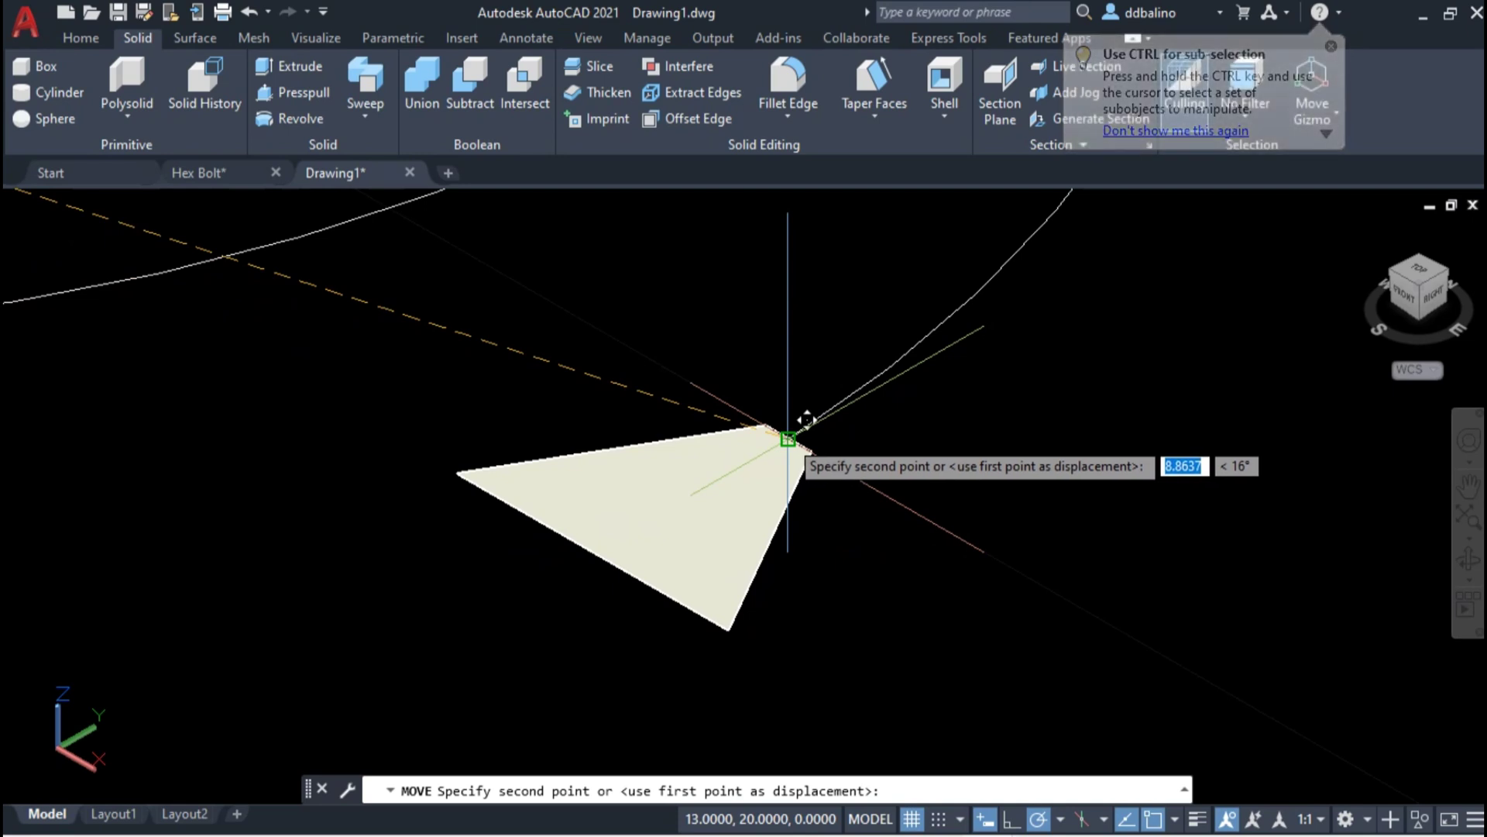
left_click(794, 431)
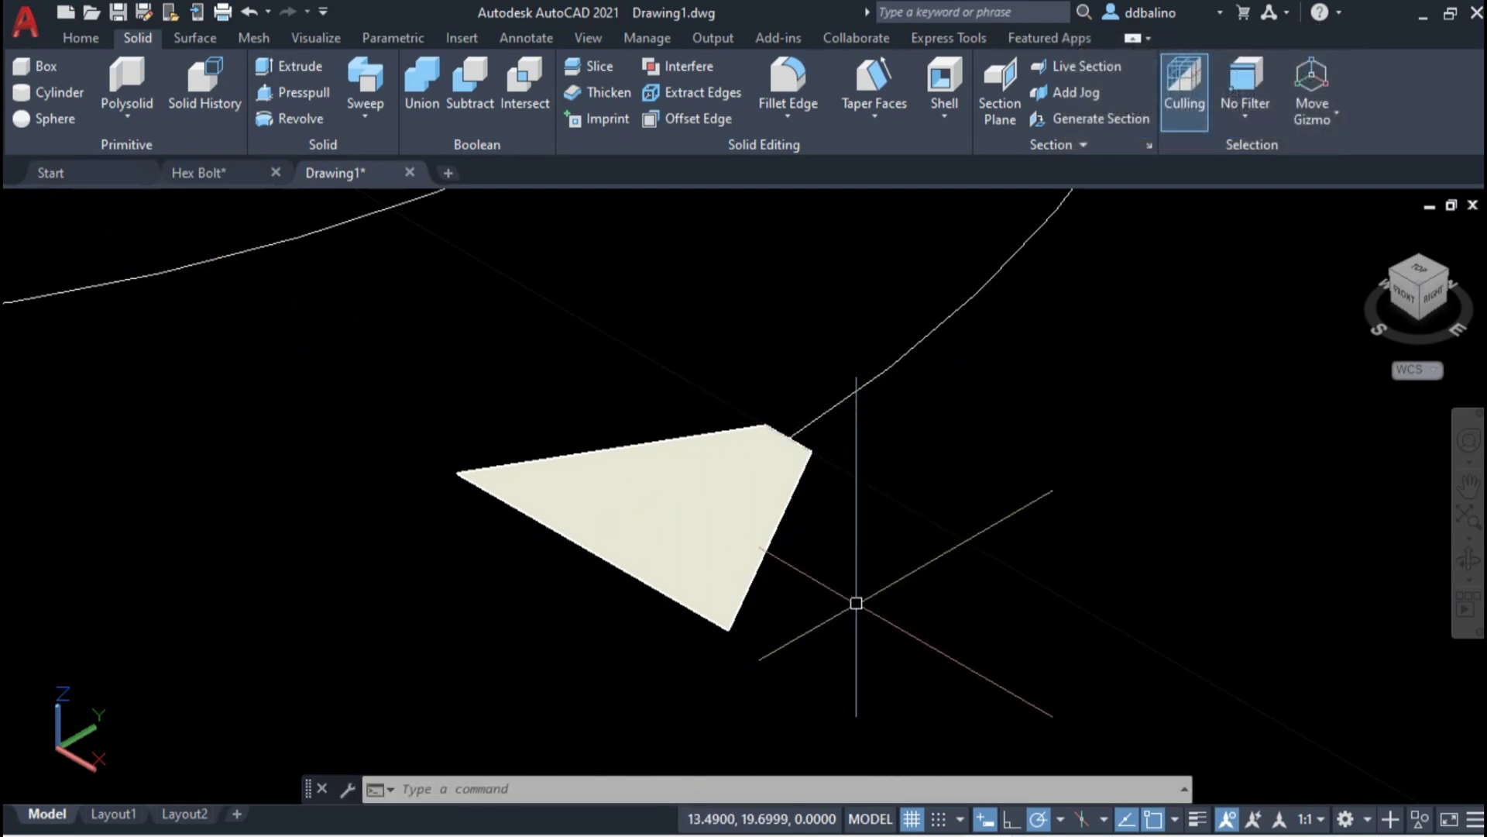
- Rotate the tooth surface in 3D about the Y axis so that it stands vertically at the helix end
type("3")
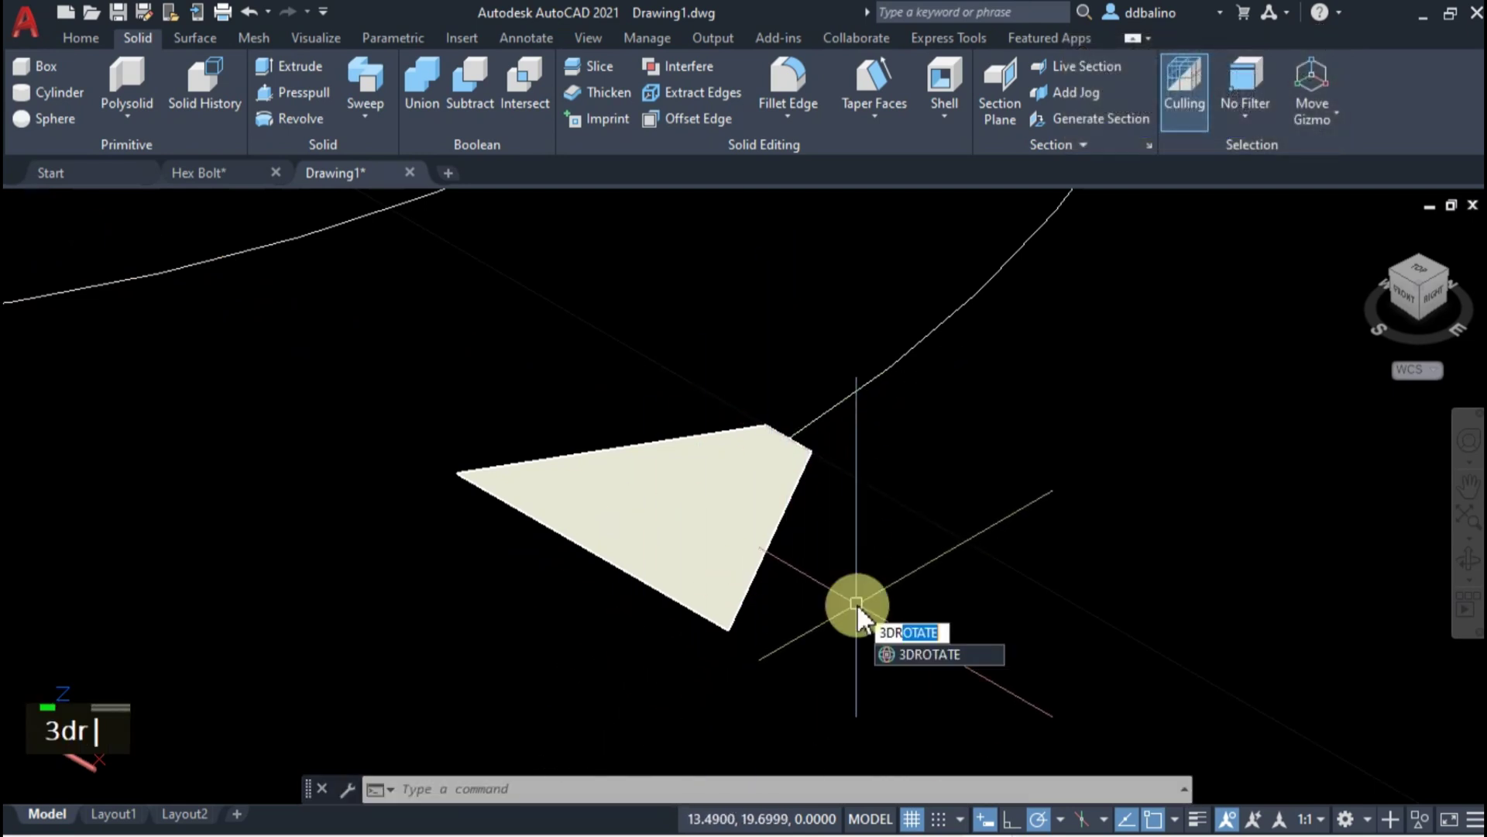
type("dr")
key("Return")
left_click(769, 543)
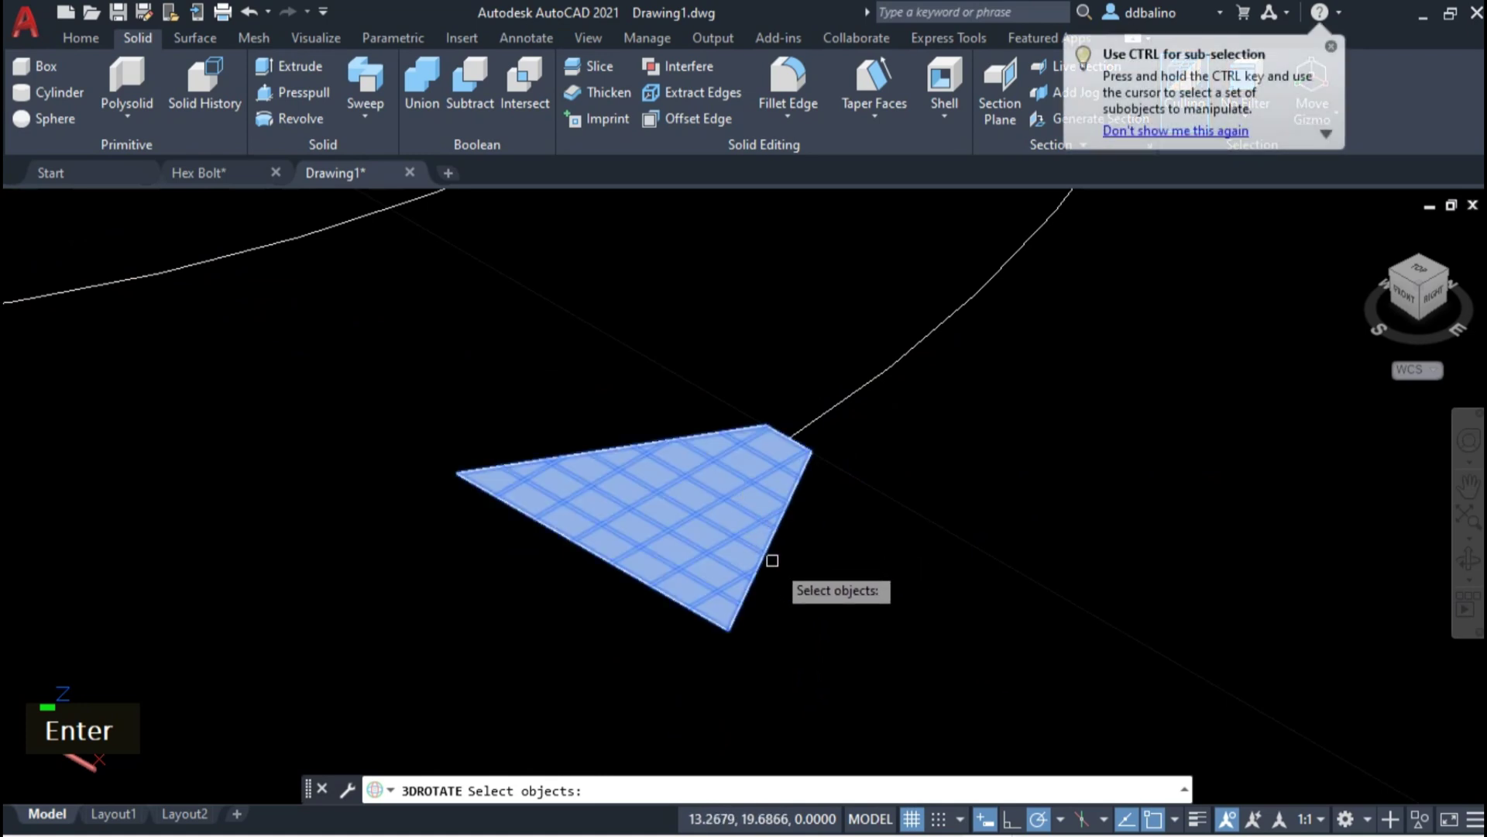
key("Return")
left_click(725, 487)
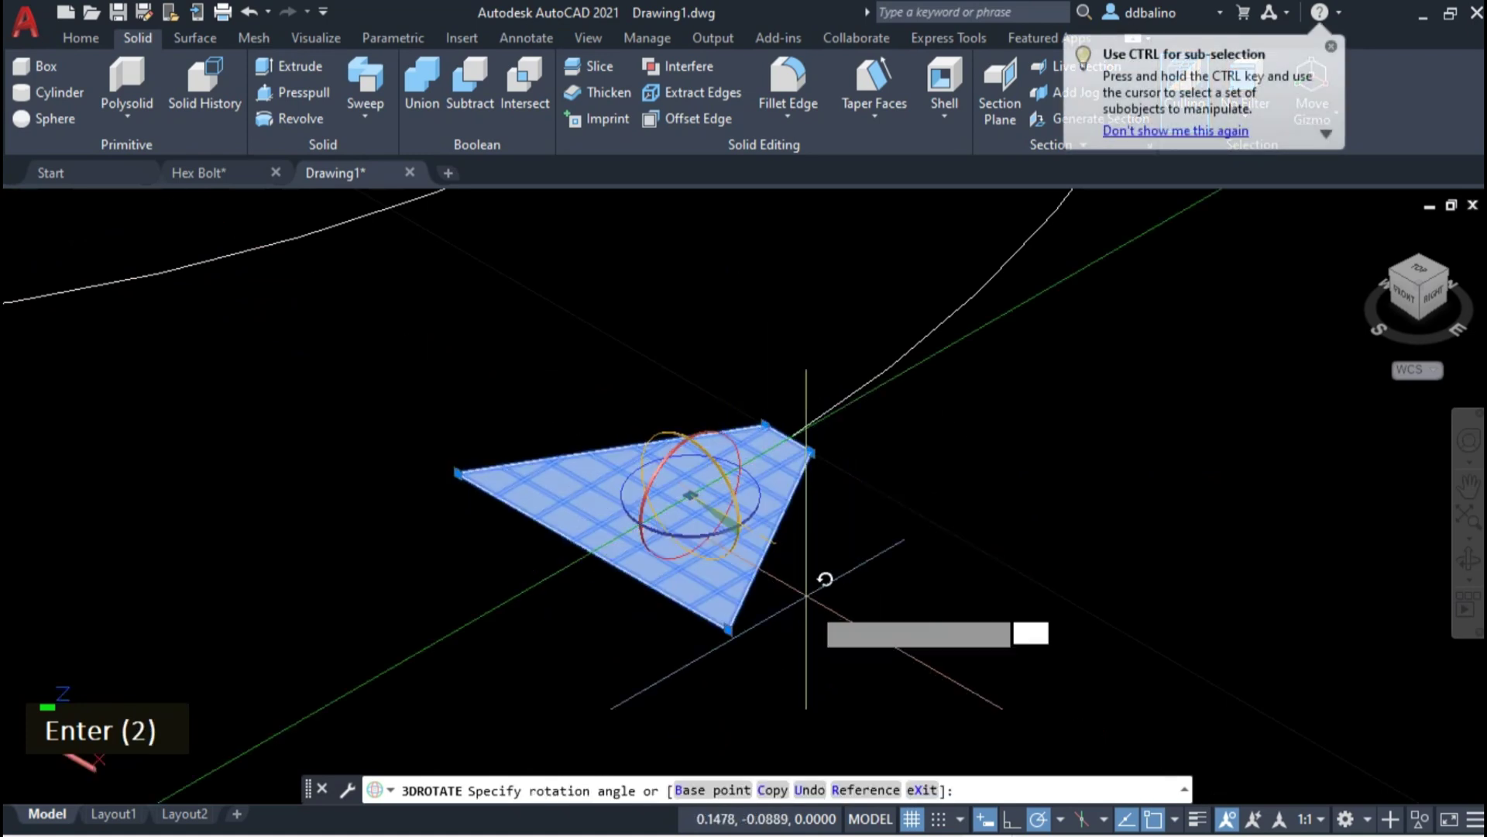
left_click(712, 706)
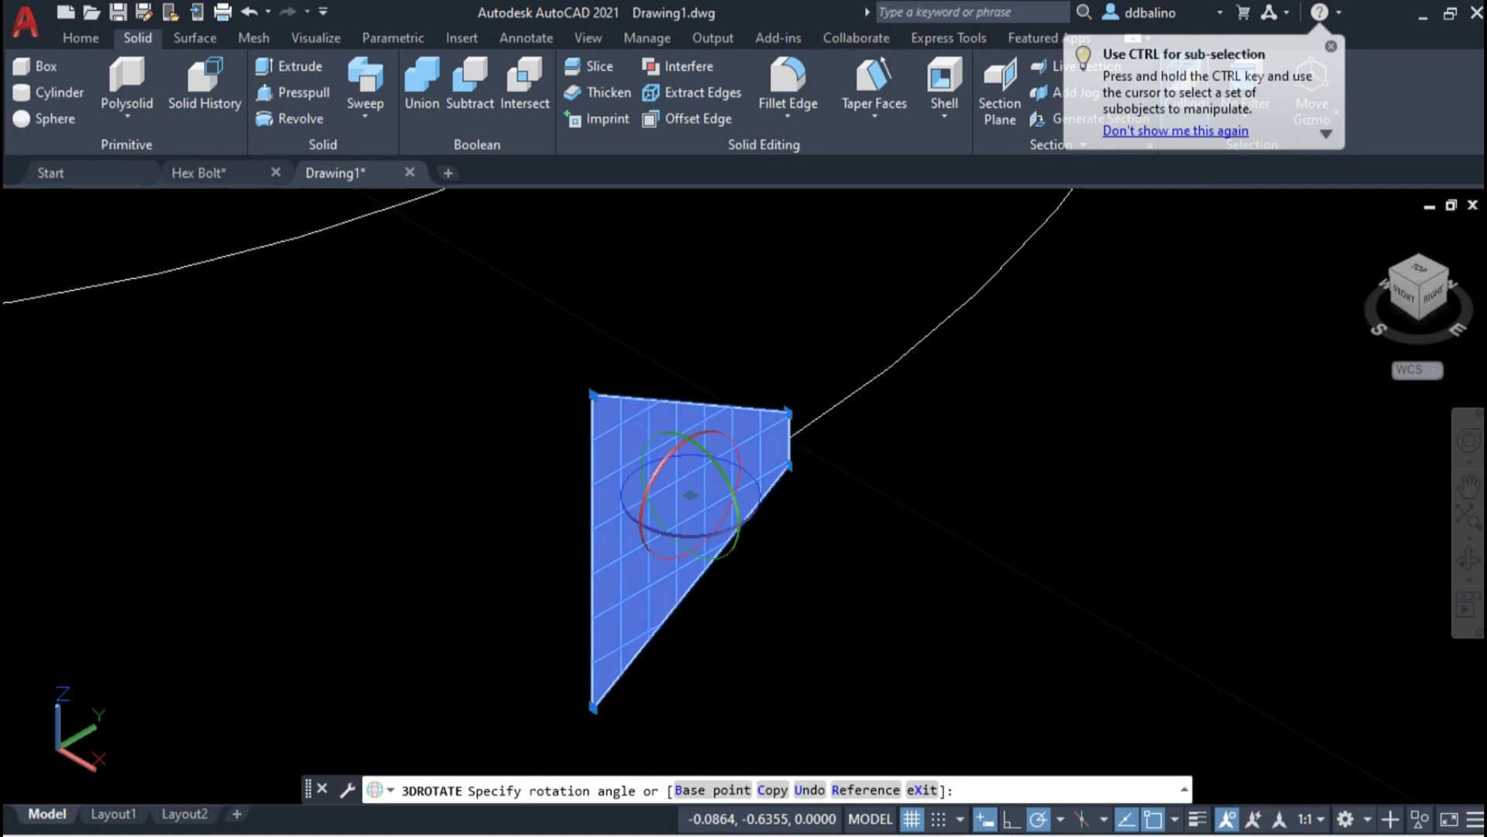
- Rotate the upright tooth surface about the Z axis around the helix endpoint so its short edge points radially outward along X
key("Return")
left_click(788, 438)
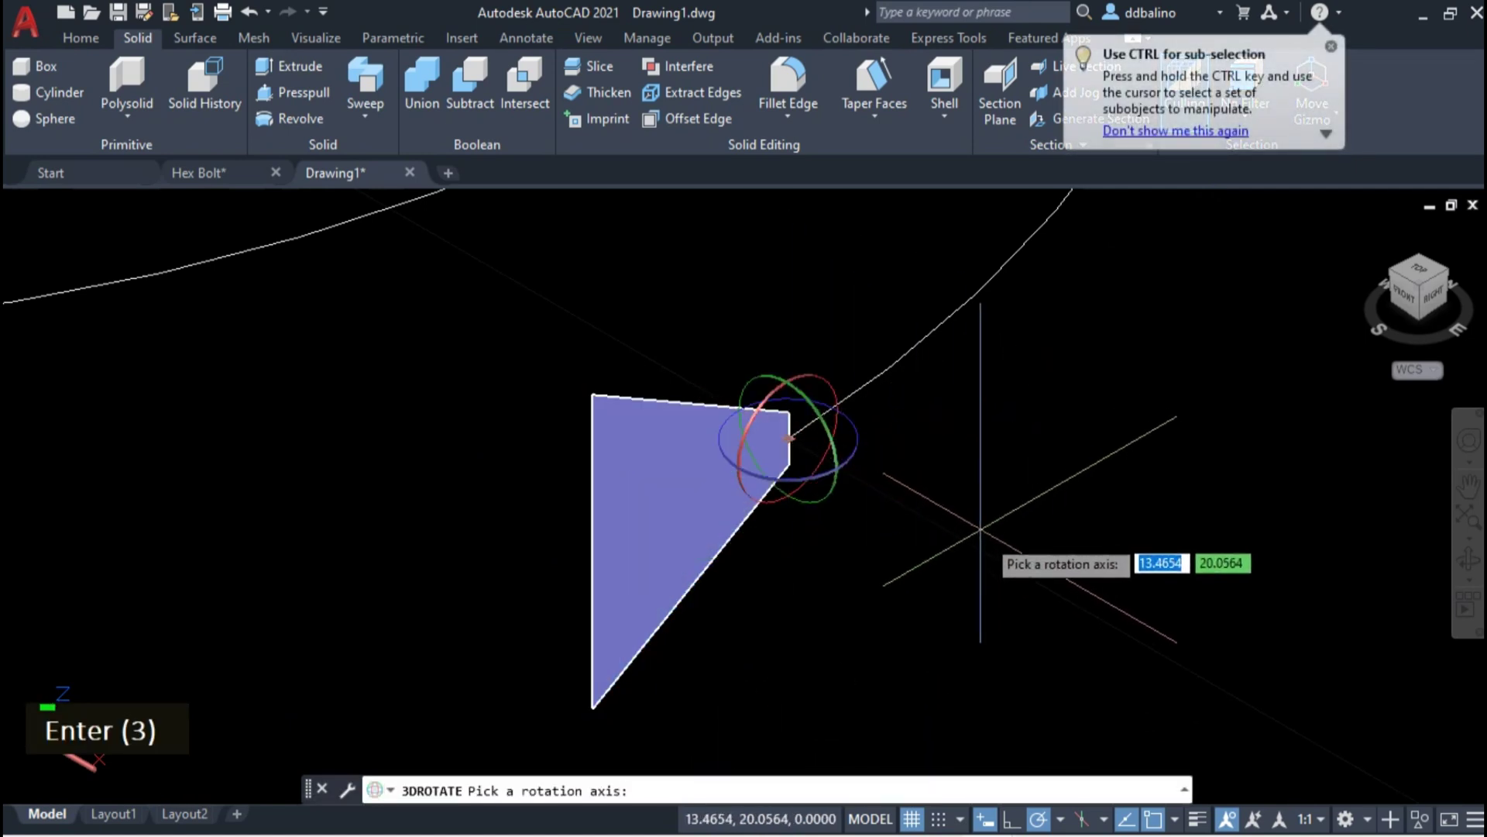
left_click(852, 460)
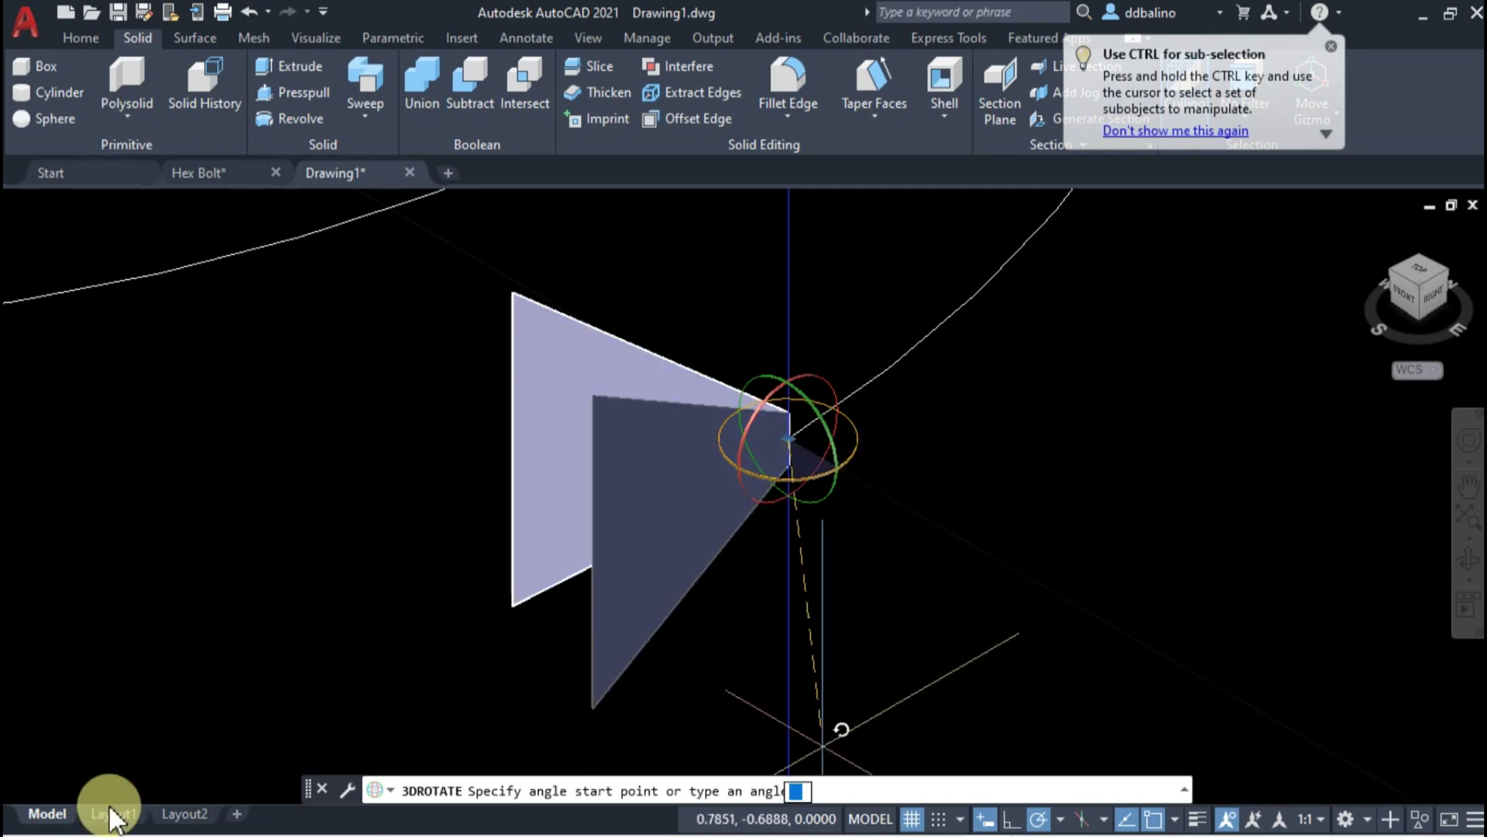
left_click(250, 716)
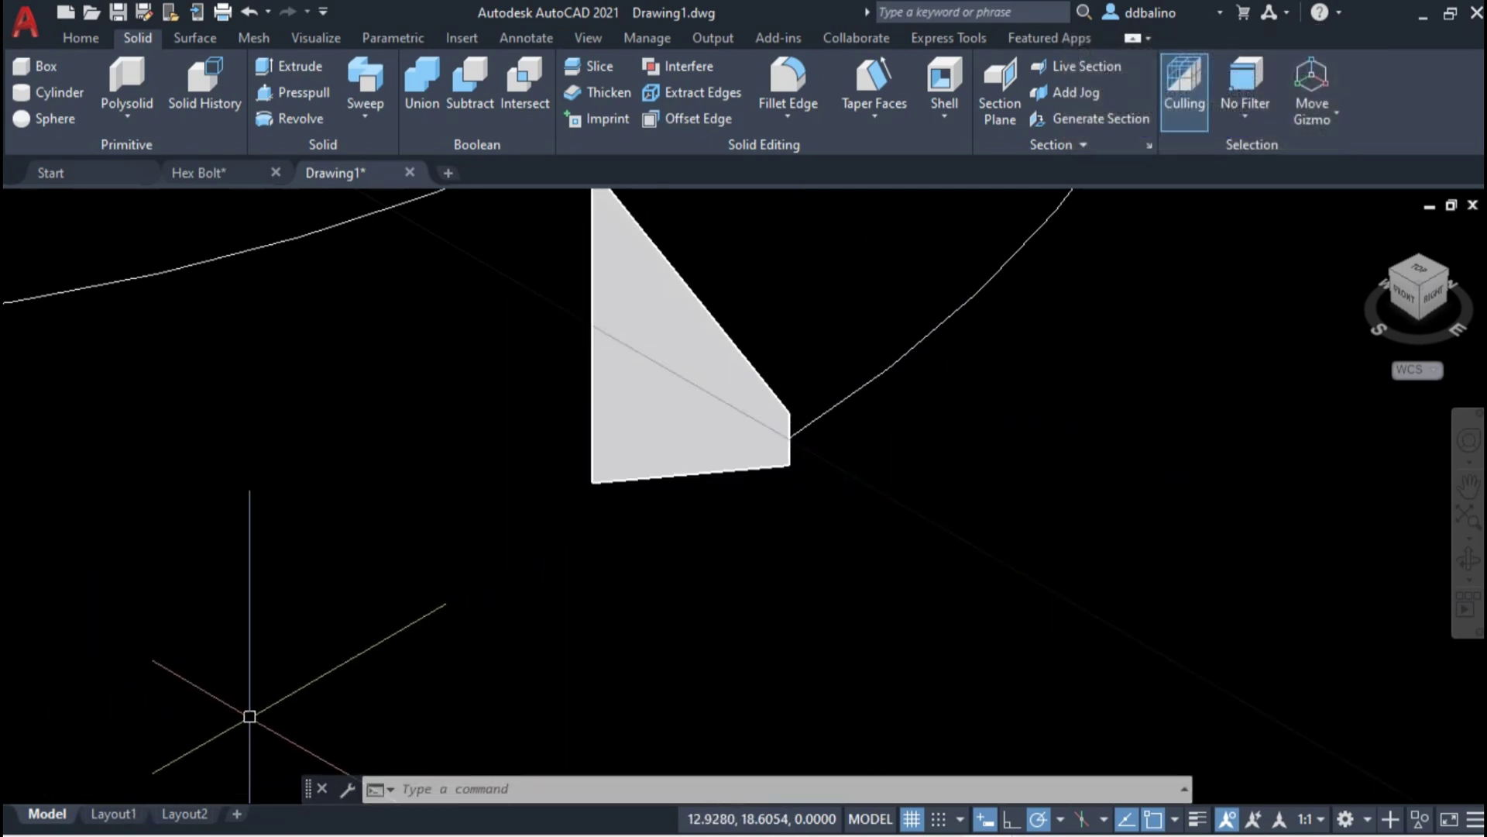
- Extrude the tooth surface along the helix using the Path option to form the solid thread
scroll(1042, 522, "down", 4)
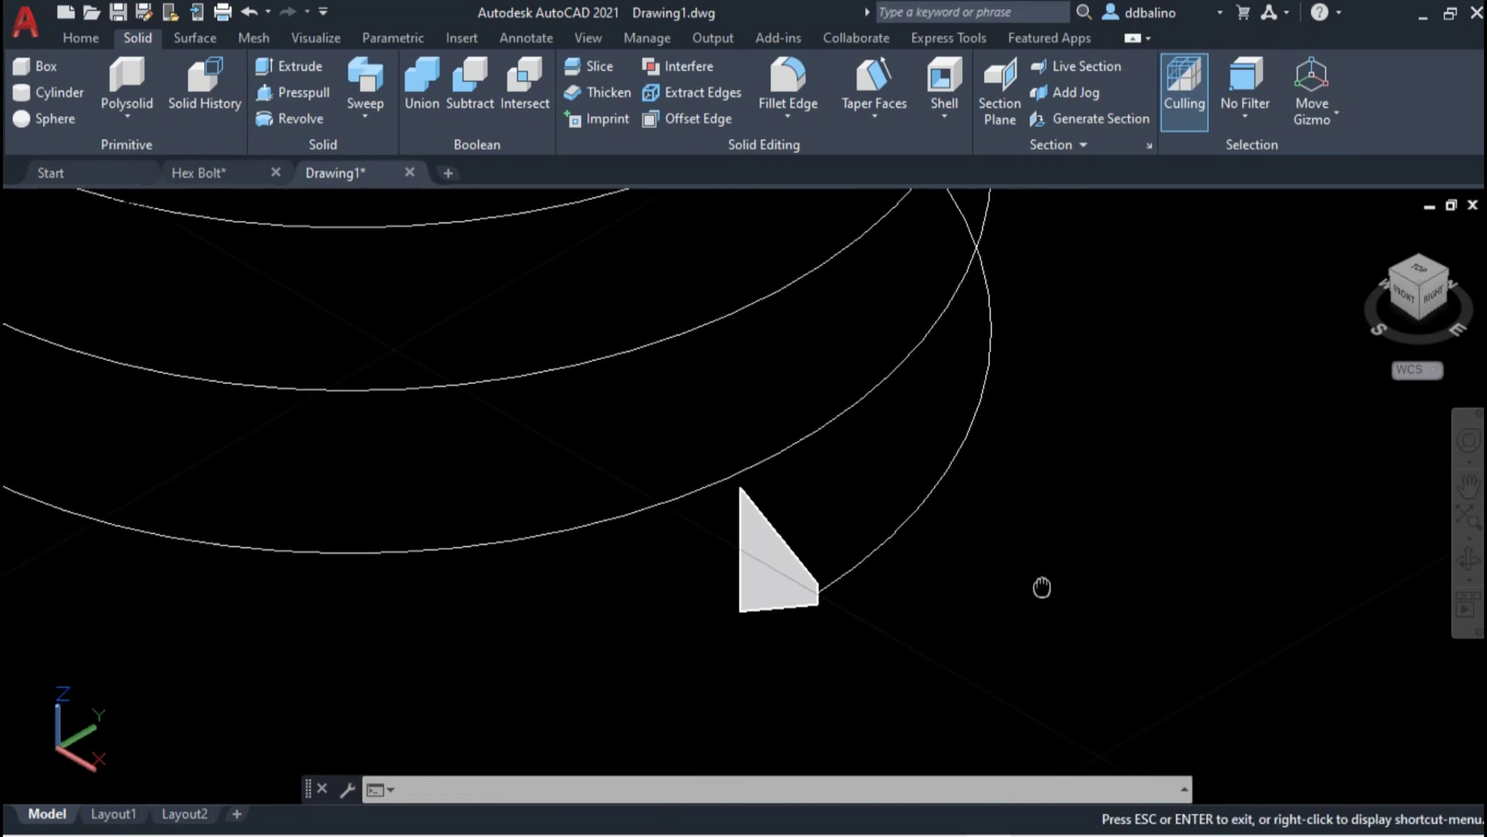
middle_click_drag(1043, 588, 968, 607)
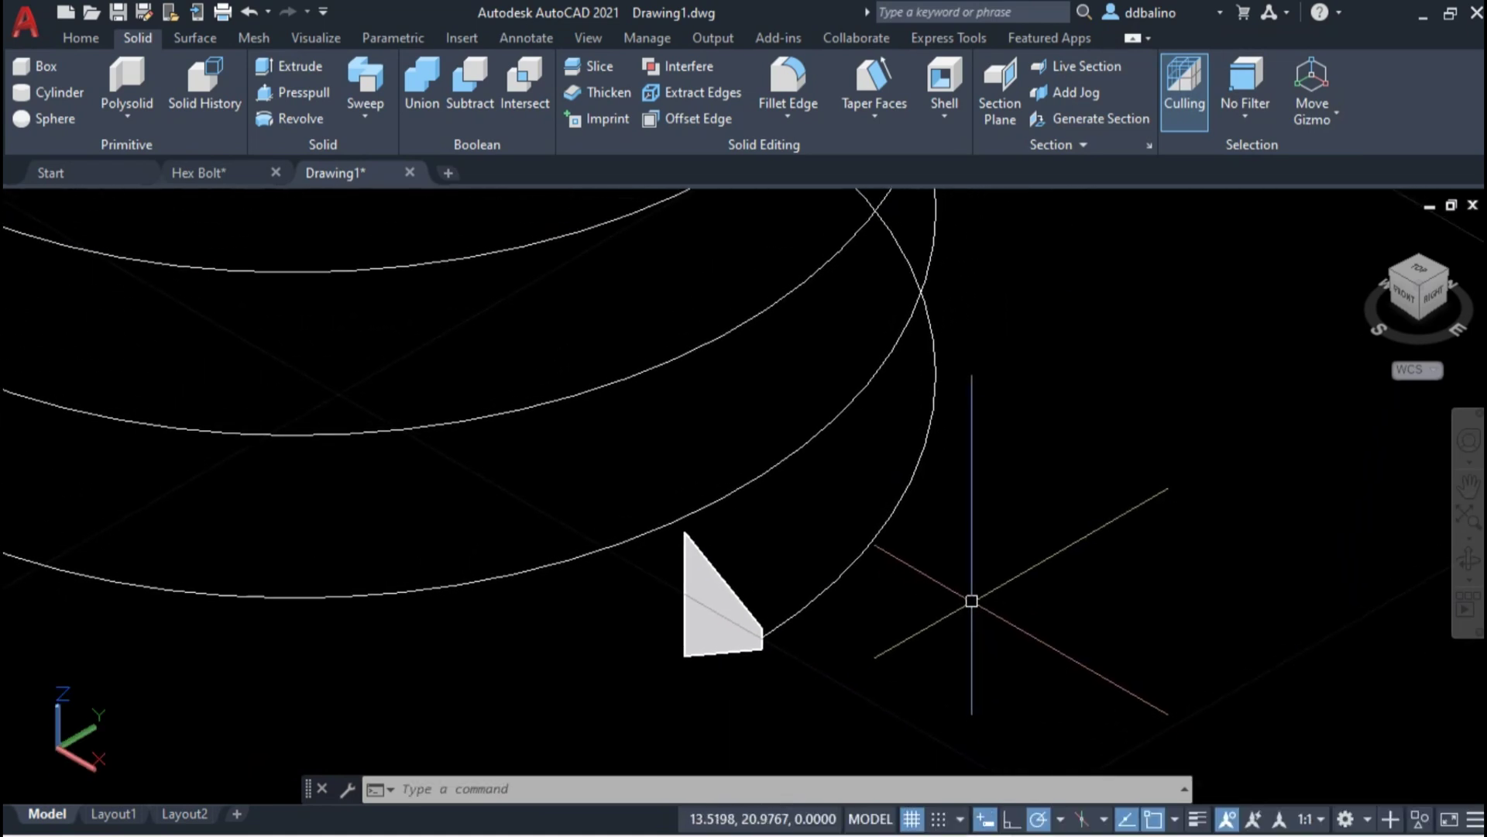
type("ext")
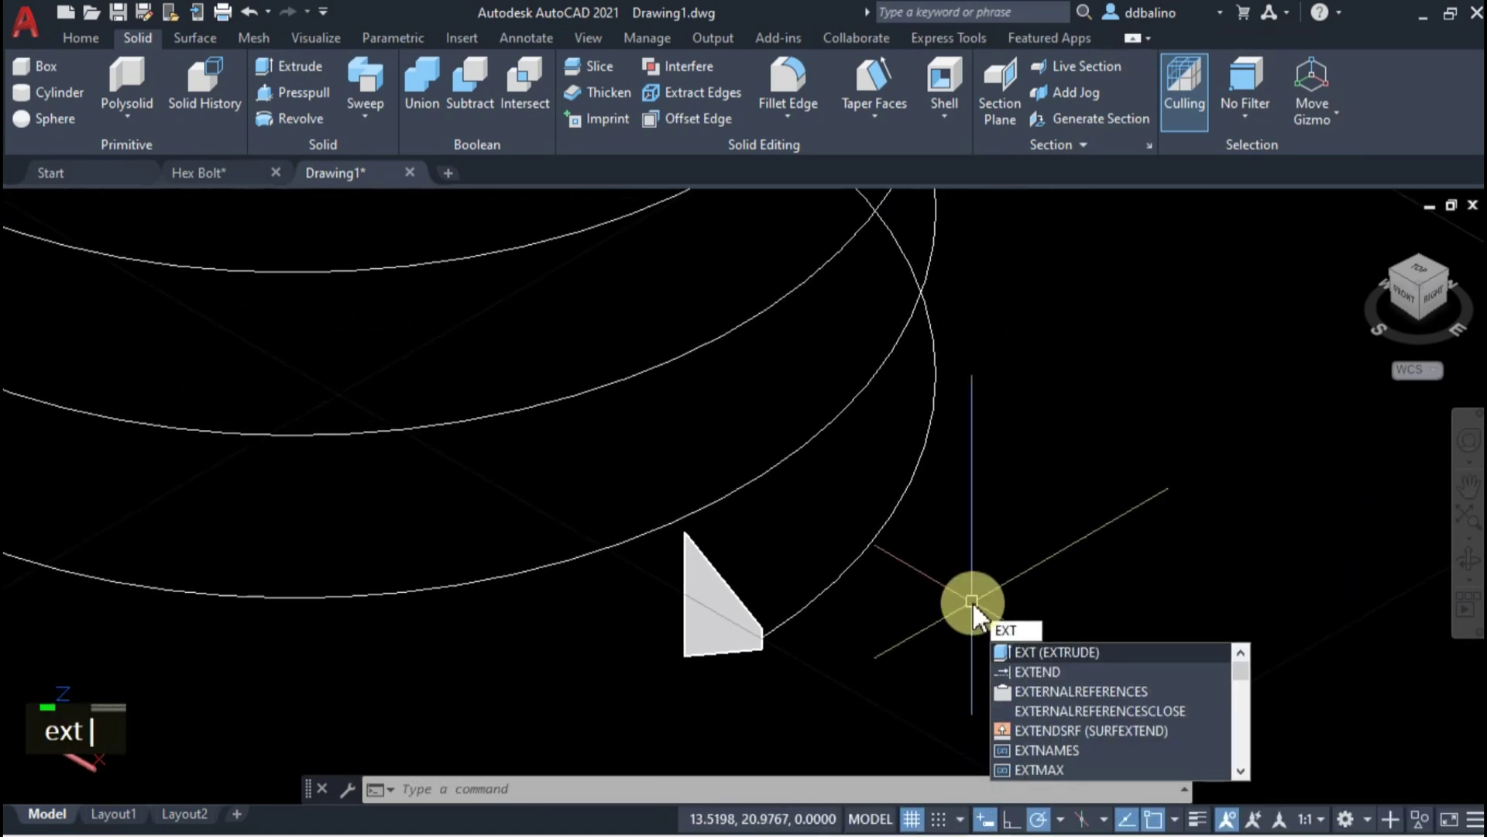
left_click(1026, 650)
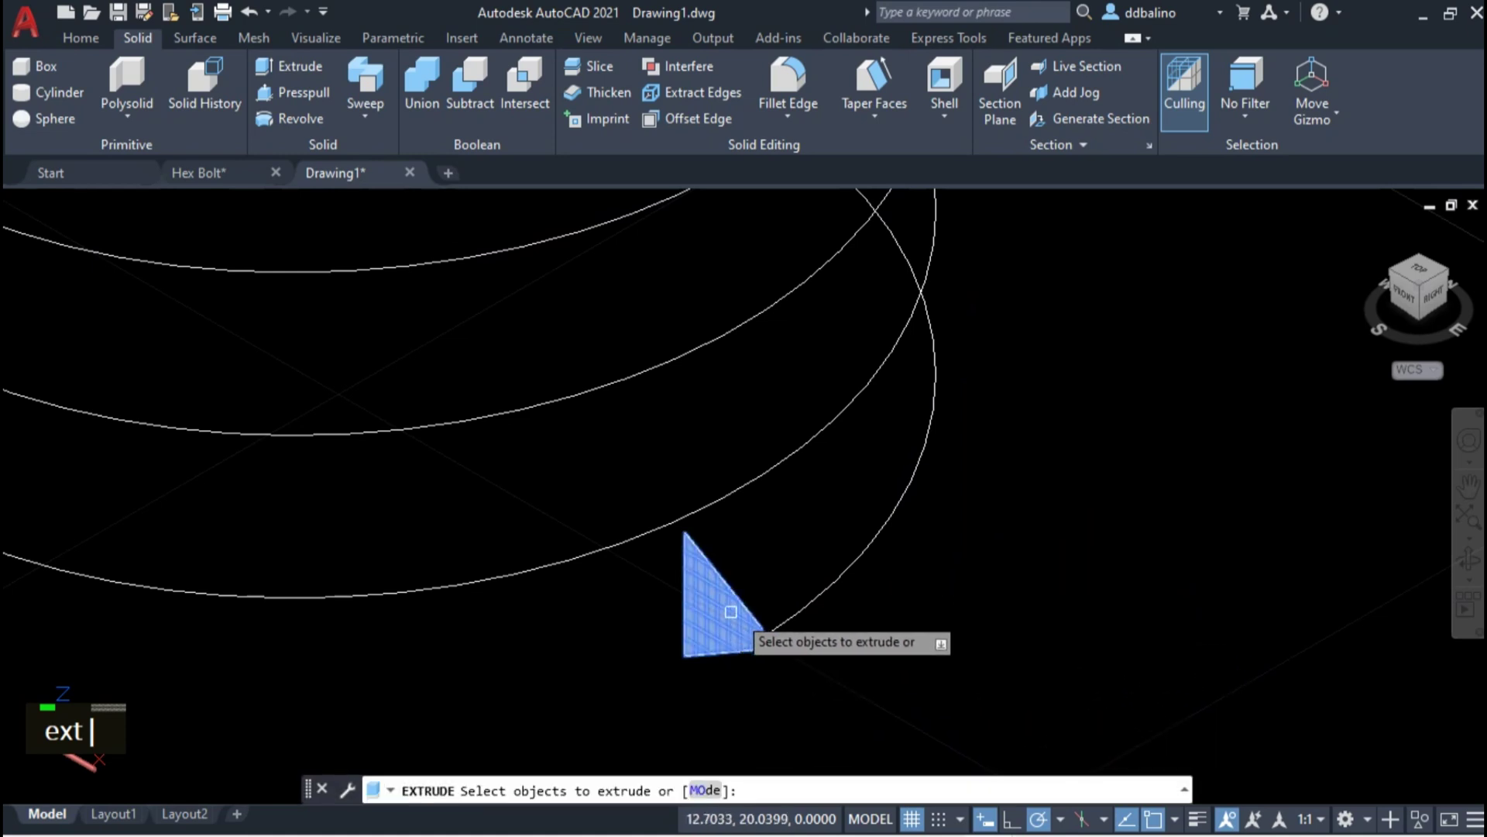
key("Return")
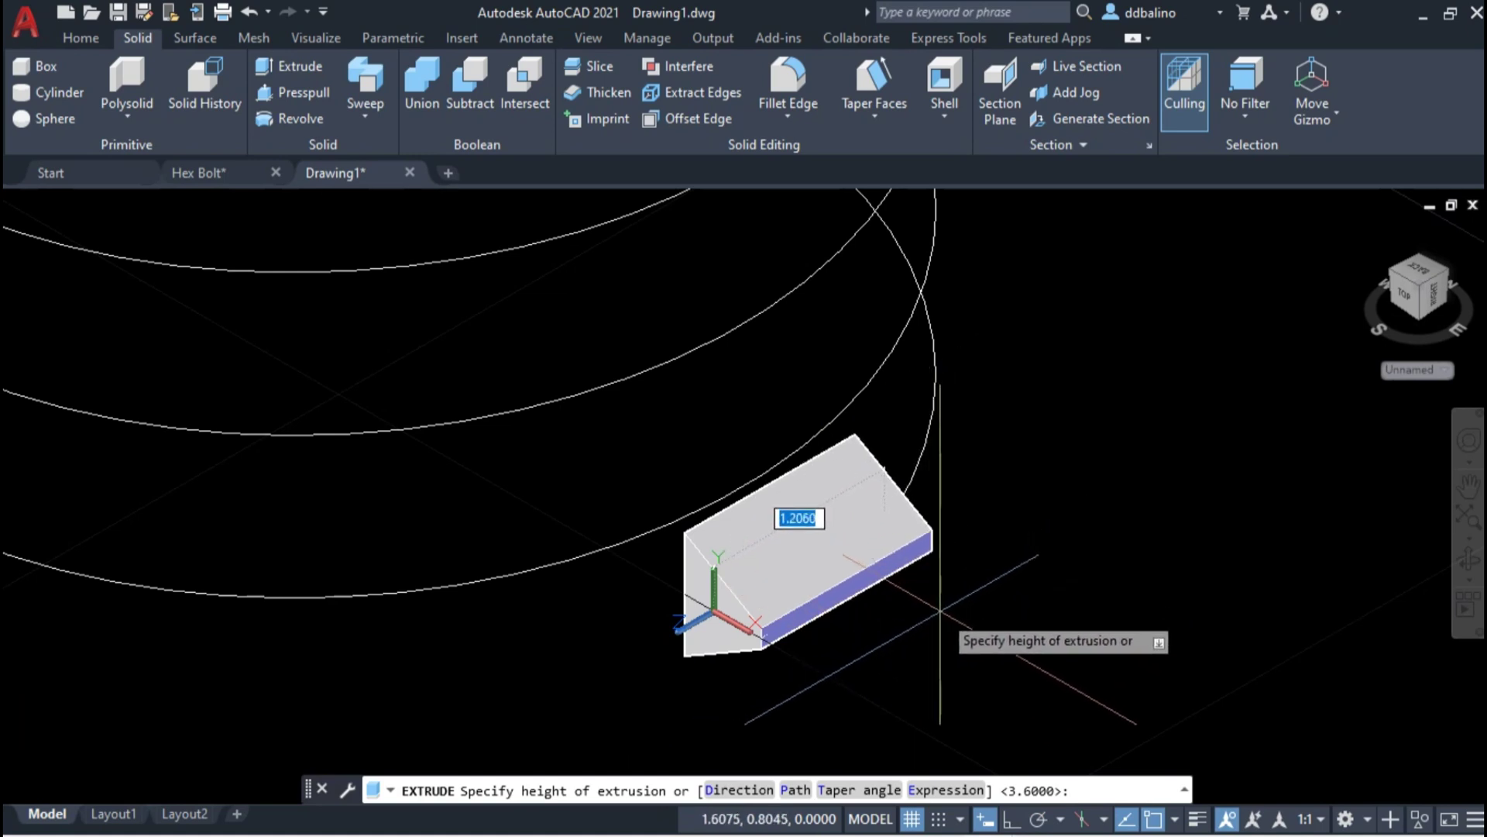
type("p")
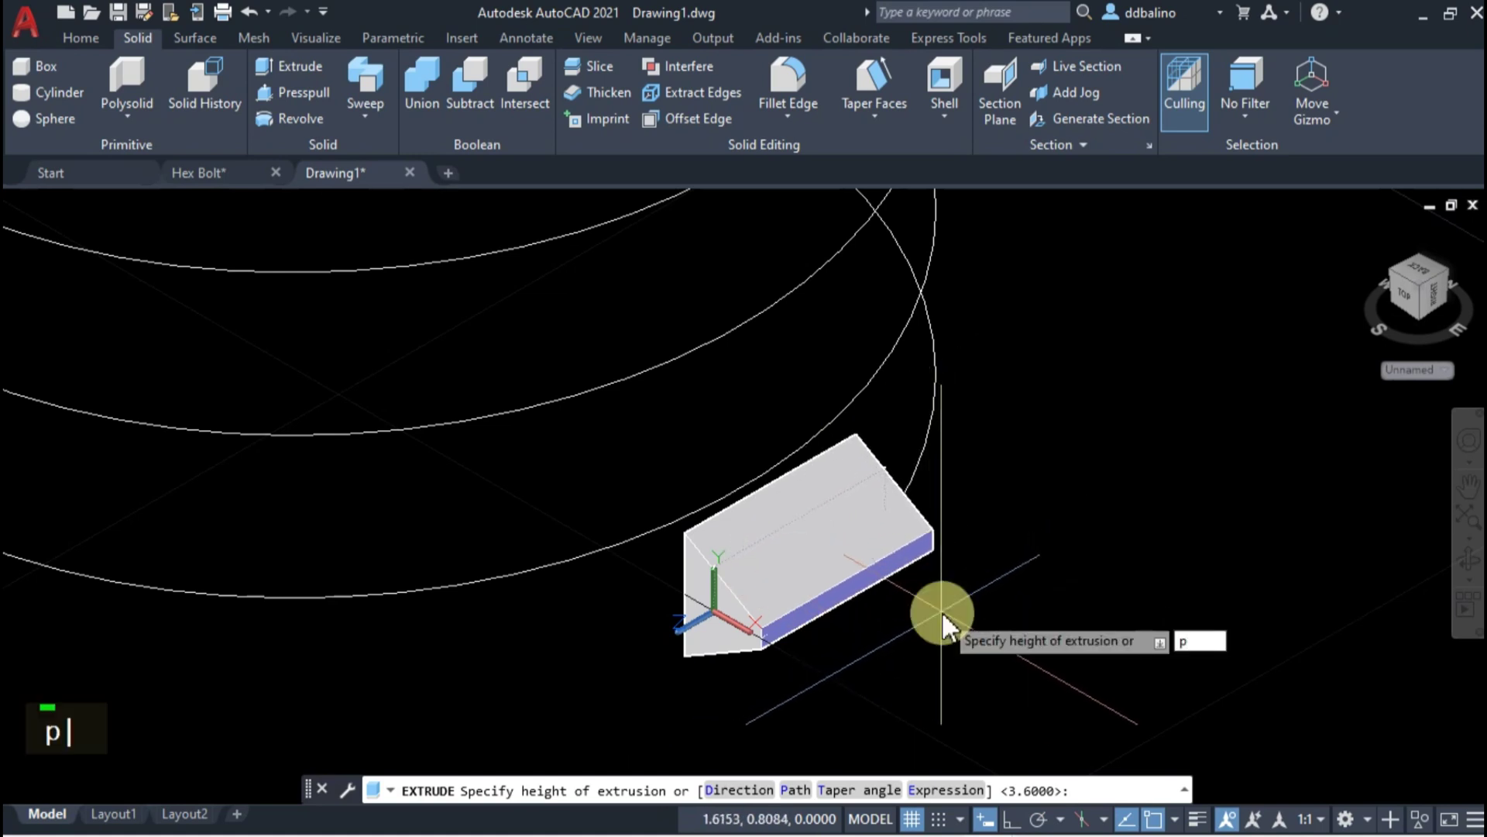
key("Return")
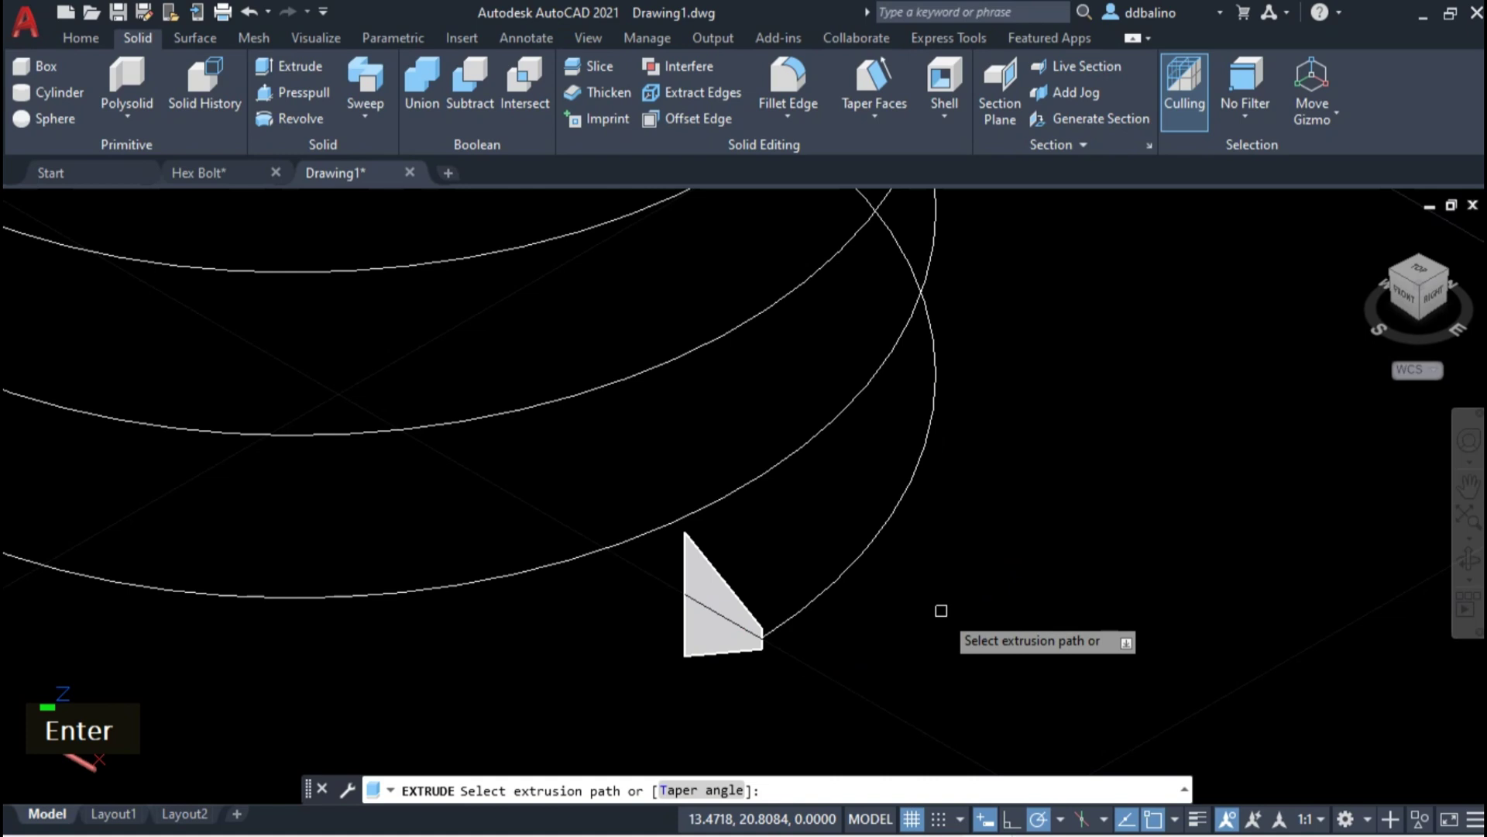
left_click(863, 558)
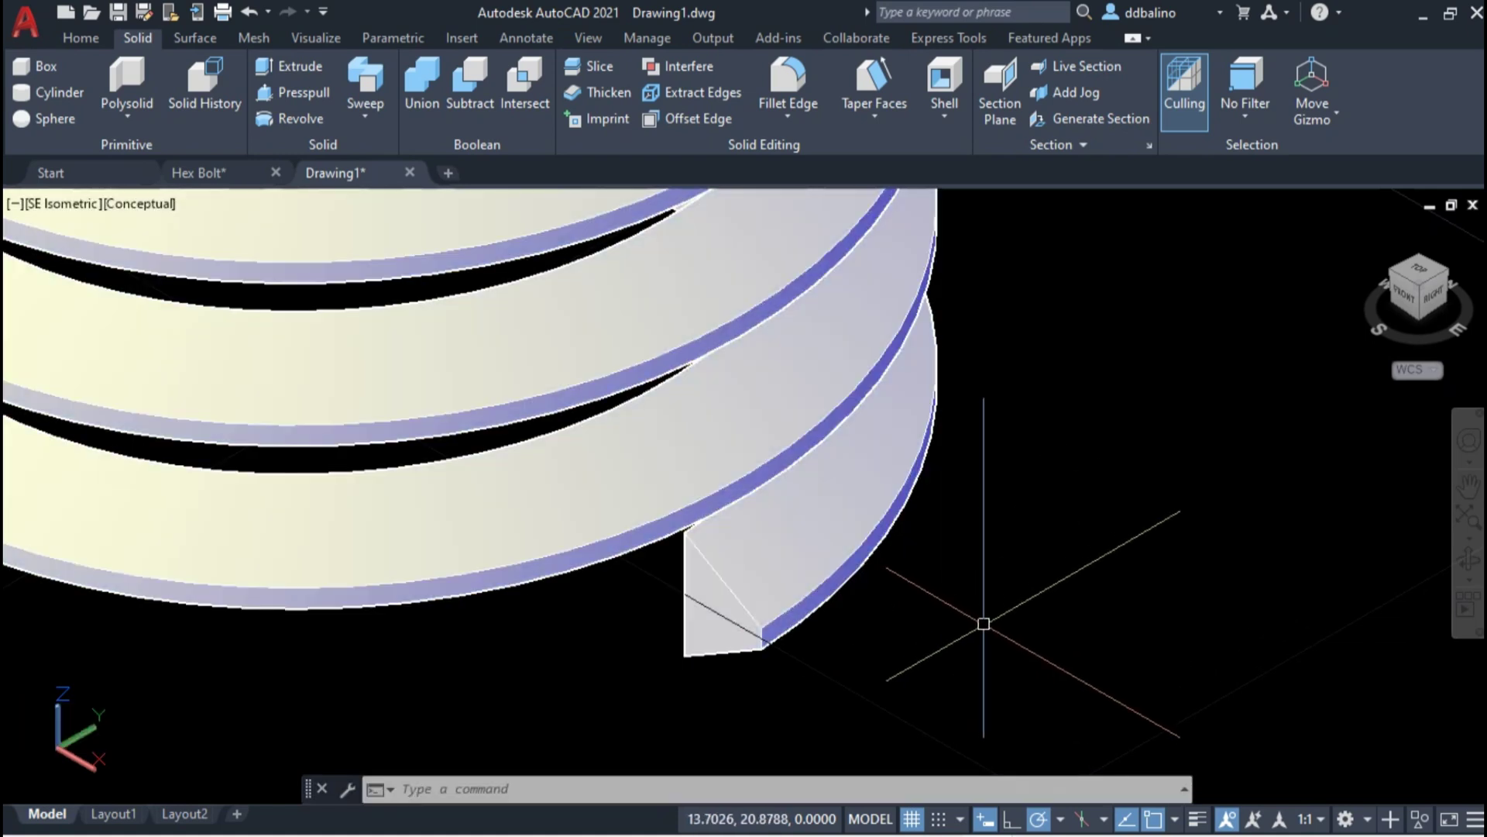
- Create a planar surface from the circle beside the thread using the Object option, and delete the leftover circle outline
scroll(984, 623, "down", 5)
middle_click_drag(1030, 612, 696, 573)
key("Escape")
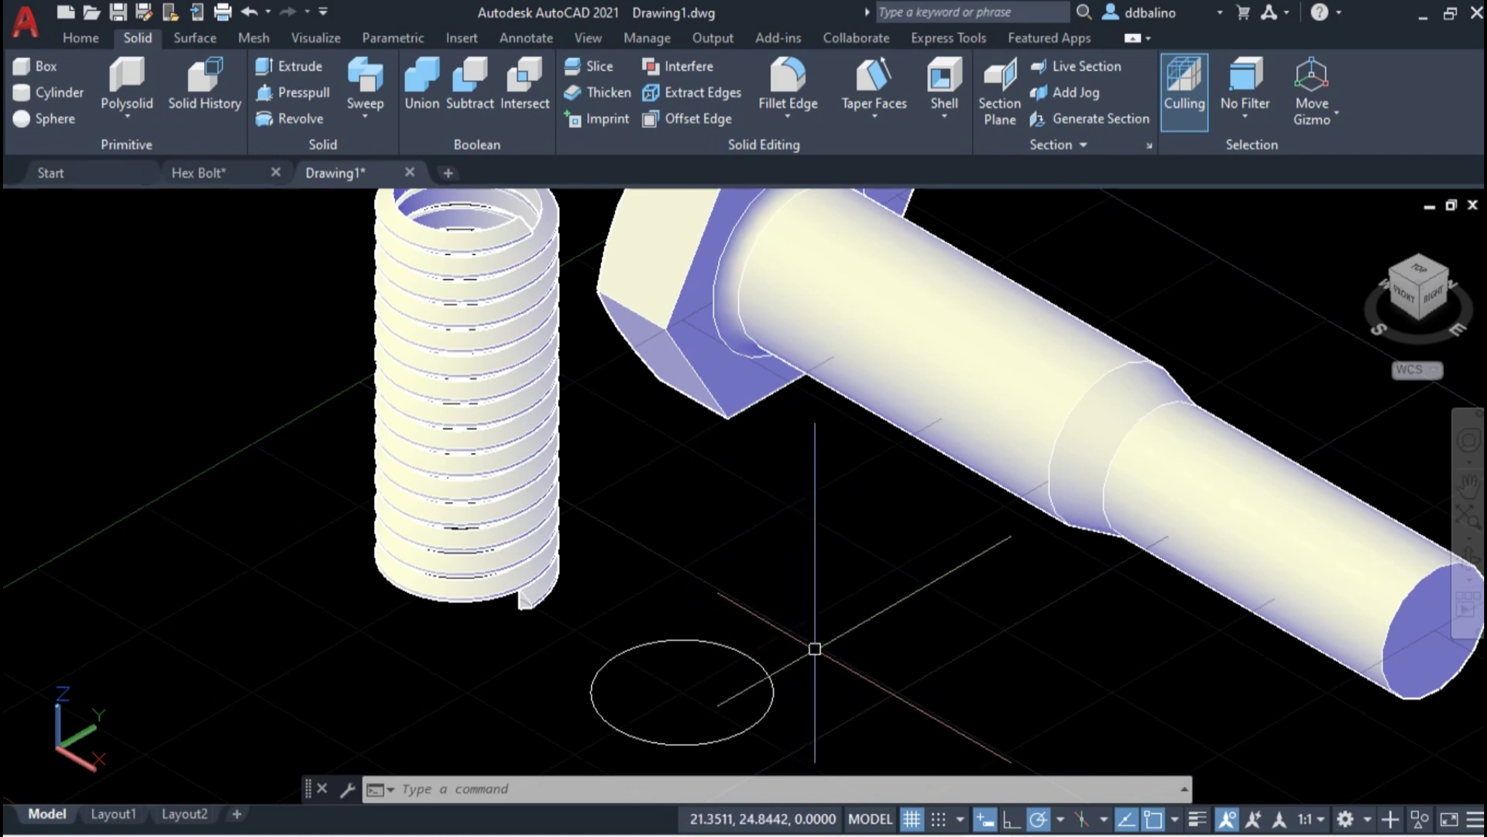
type("plan")
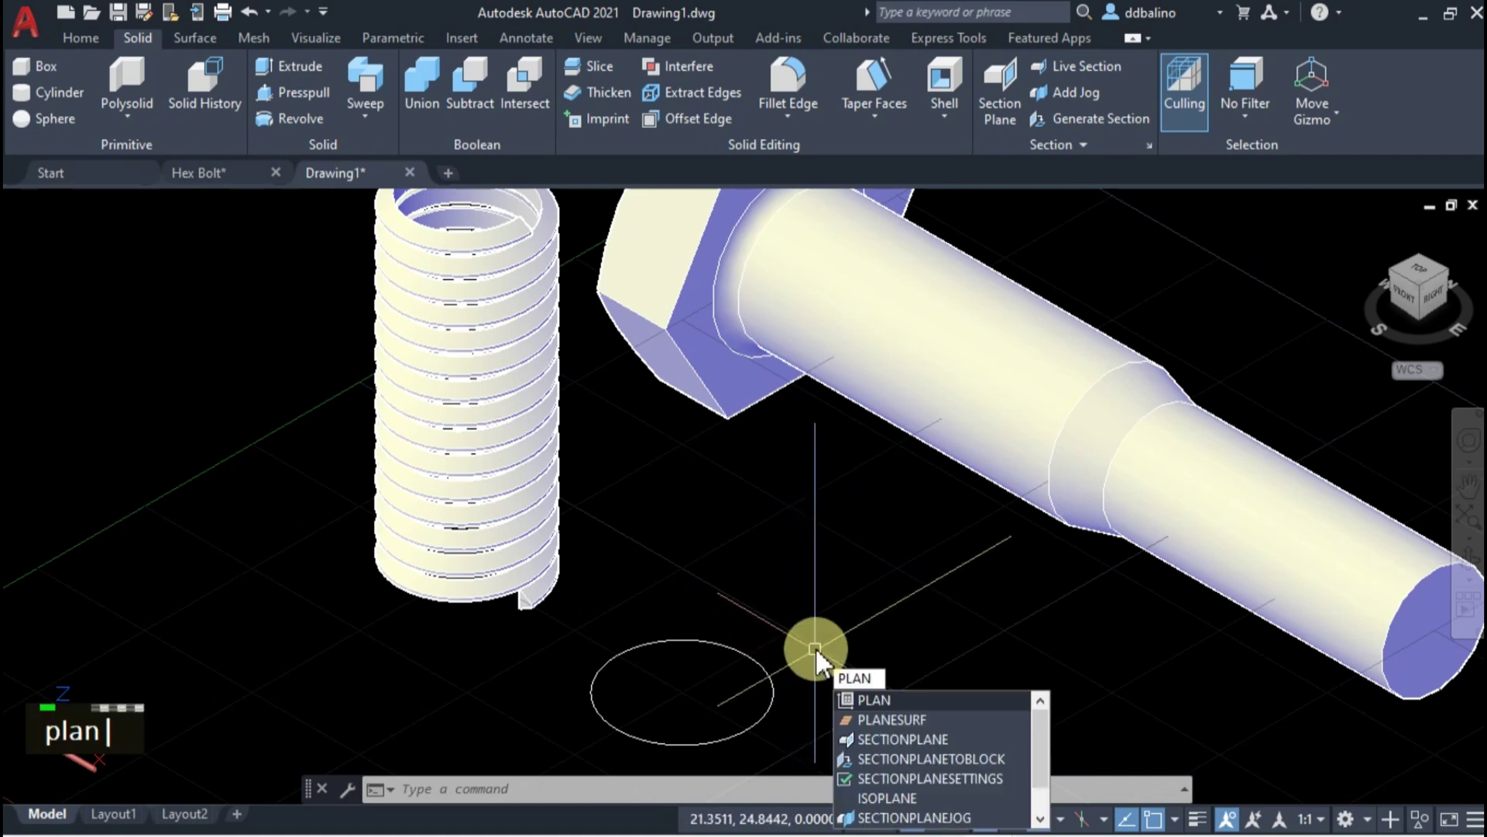
left_click(899, 720)
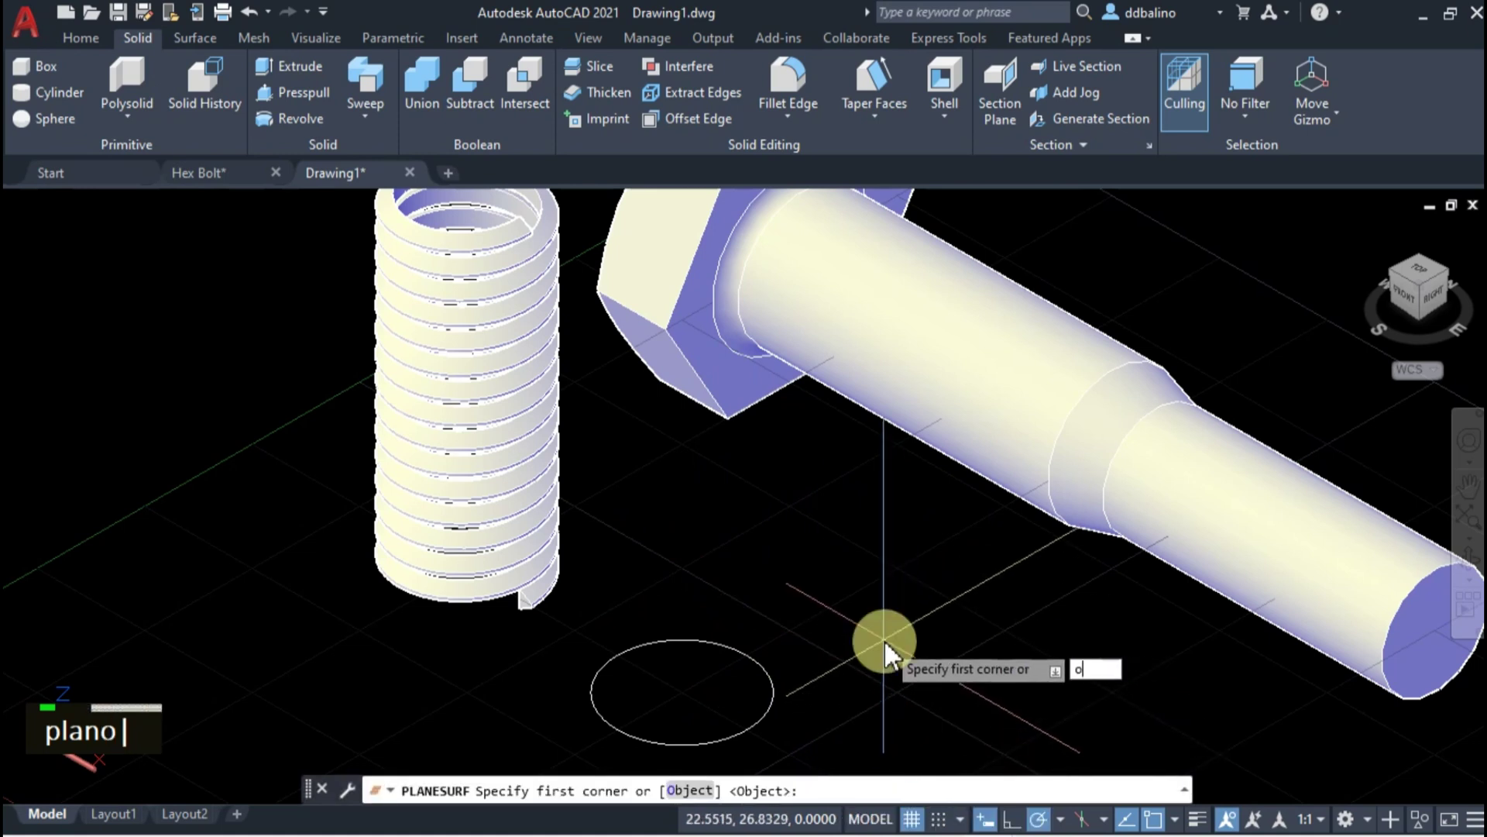
key("Return")
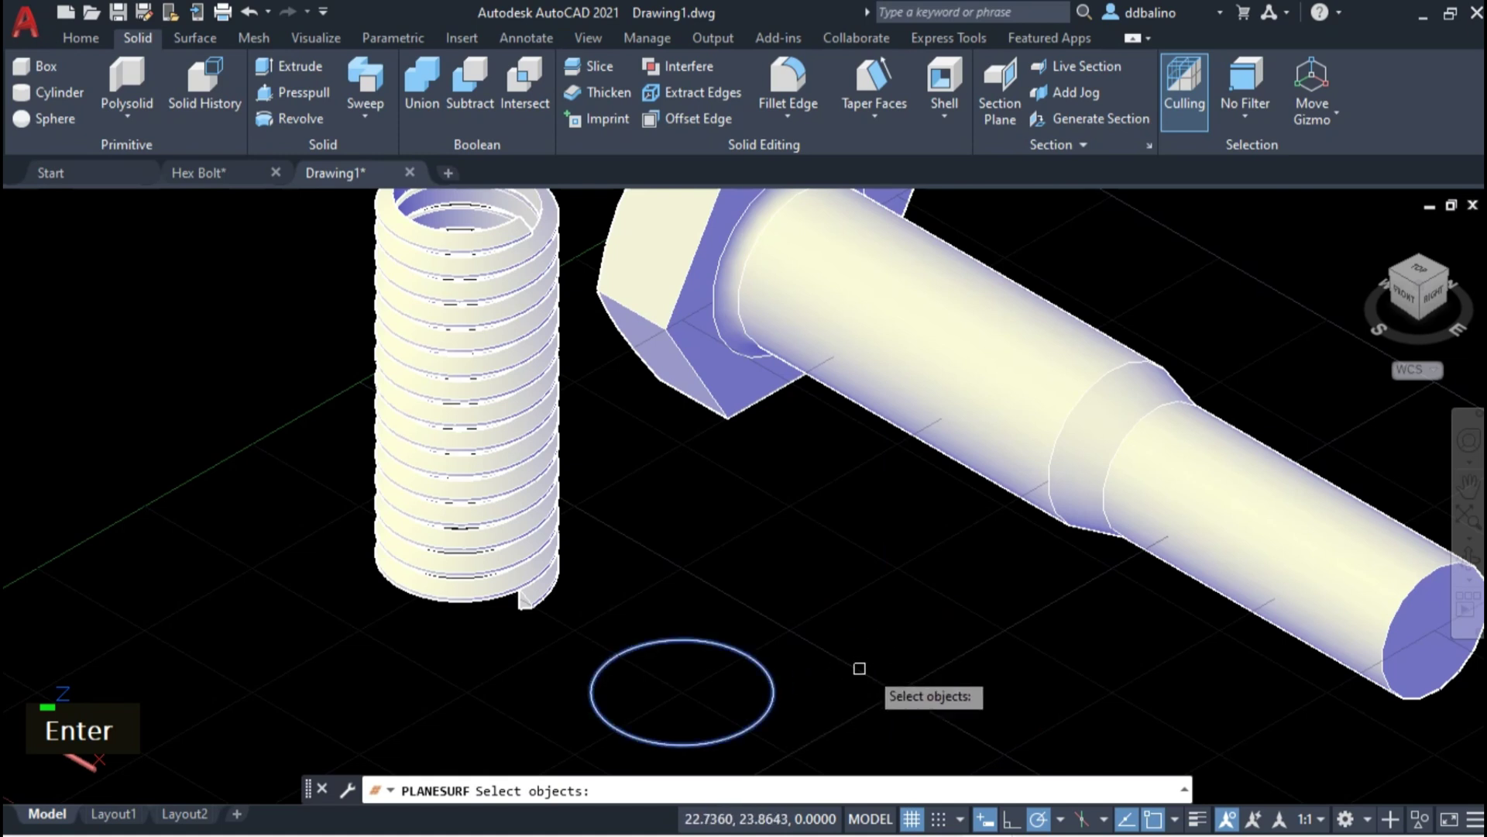
key("Return")
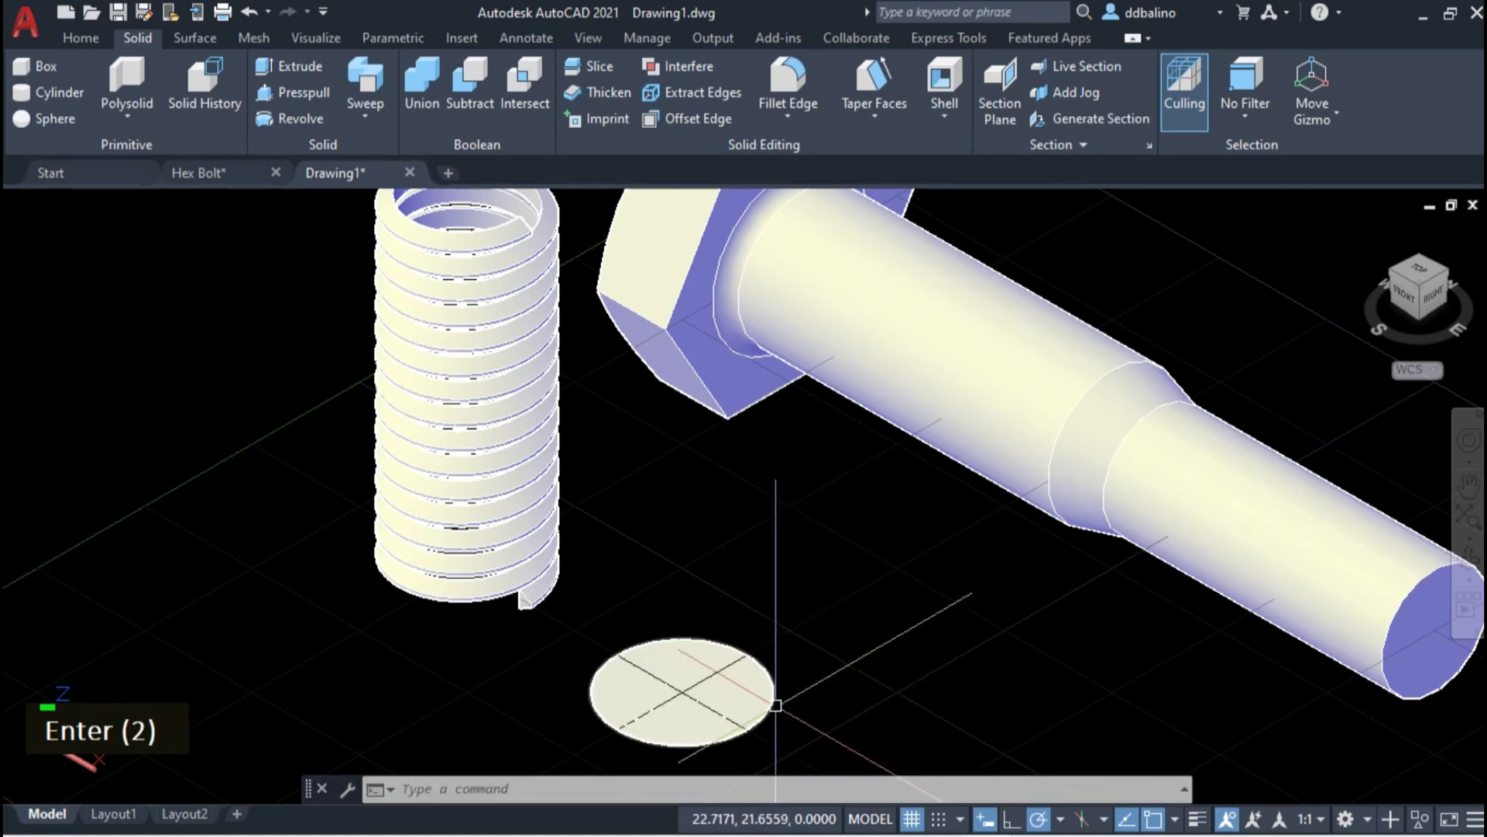
left_click(775, 705)
key("Delete")
left_click(526, 38)
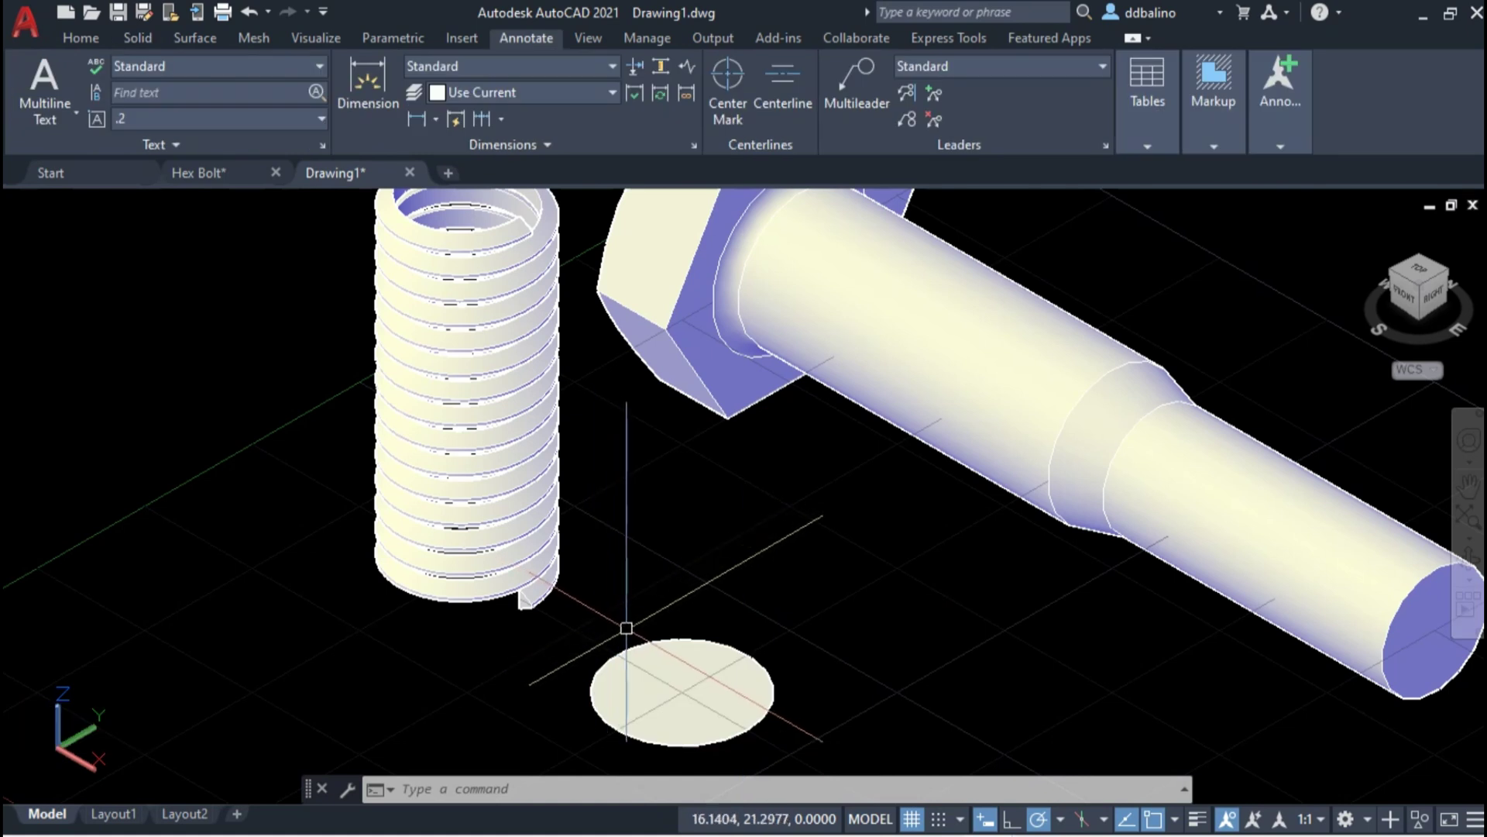
- Move the circular surface 10 units in the negative X direction to the base of the thread
left_click(666, 678)
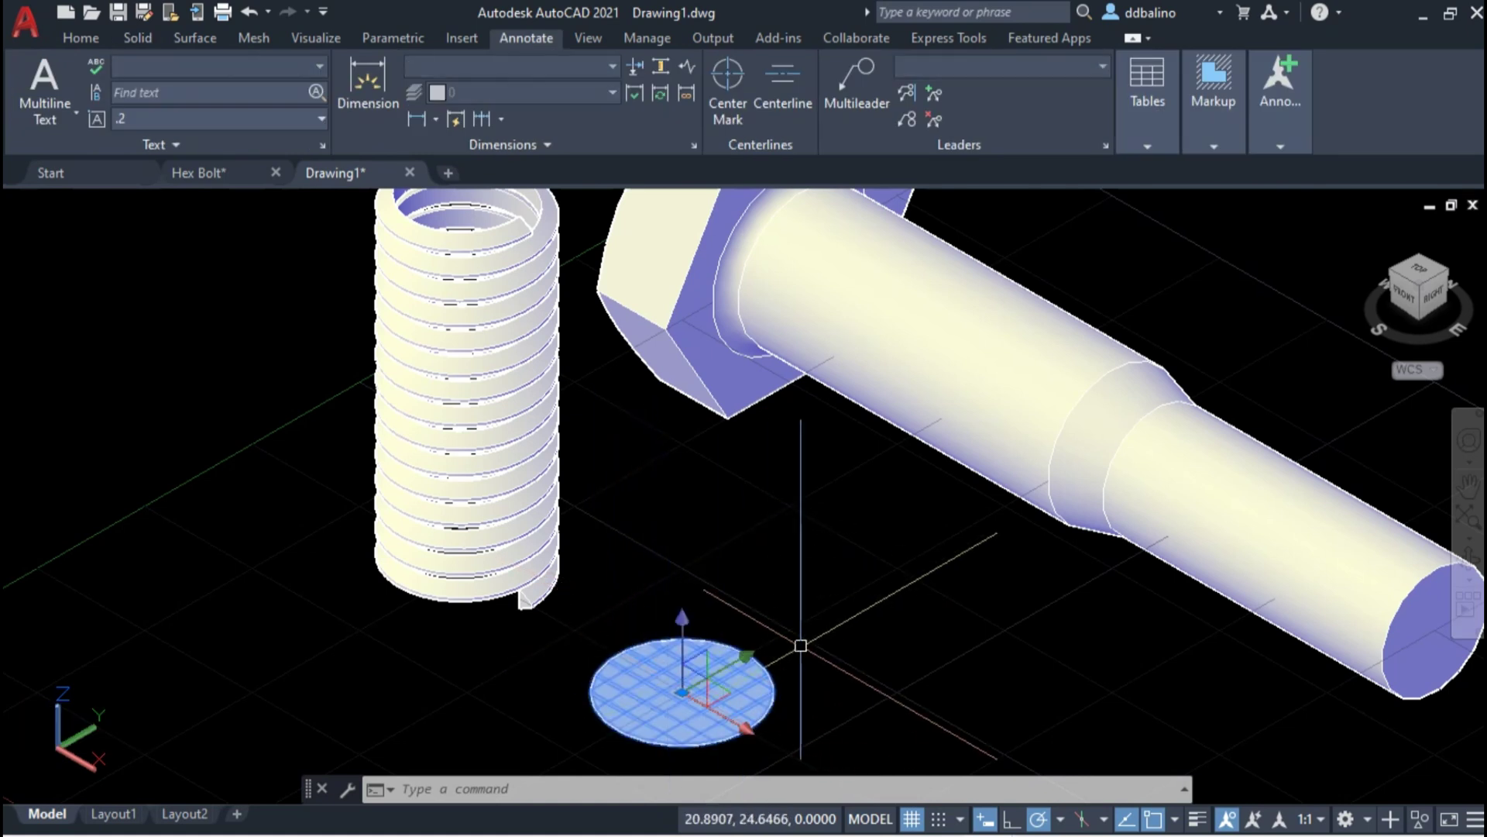
type("m")
key("Return")
left_click(801, 646)
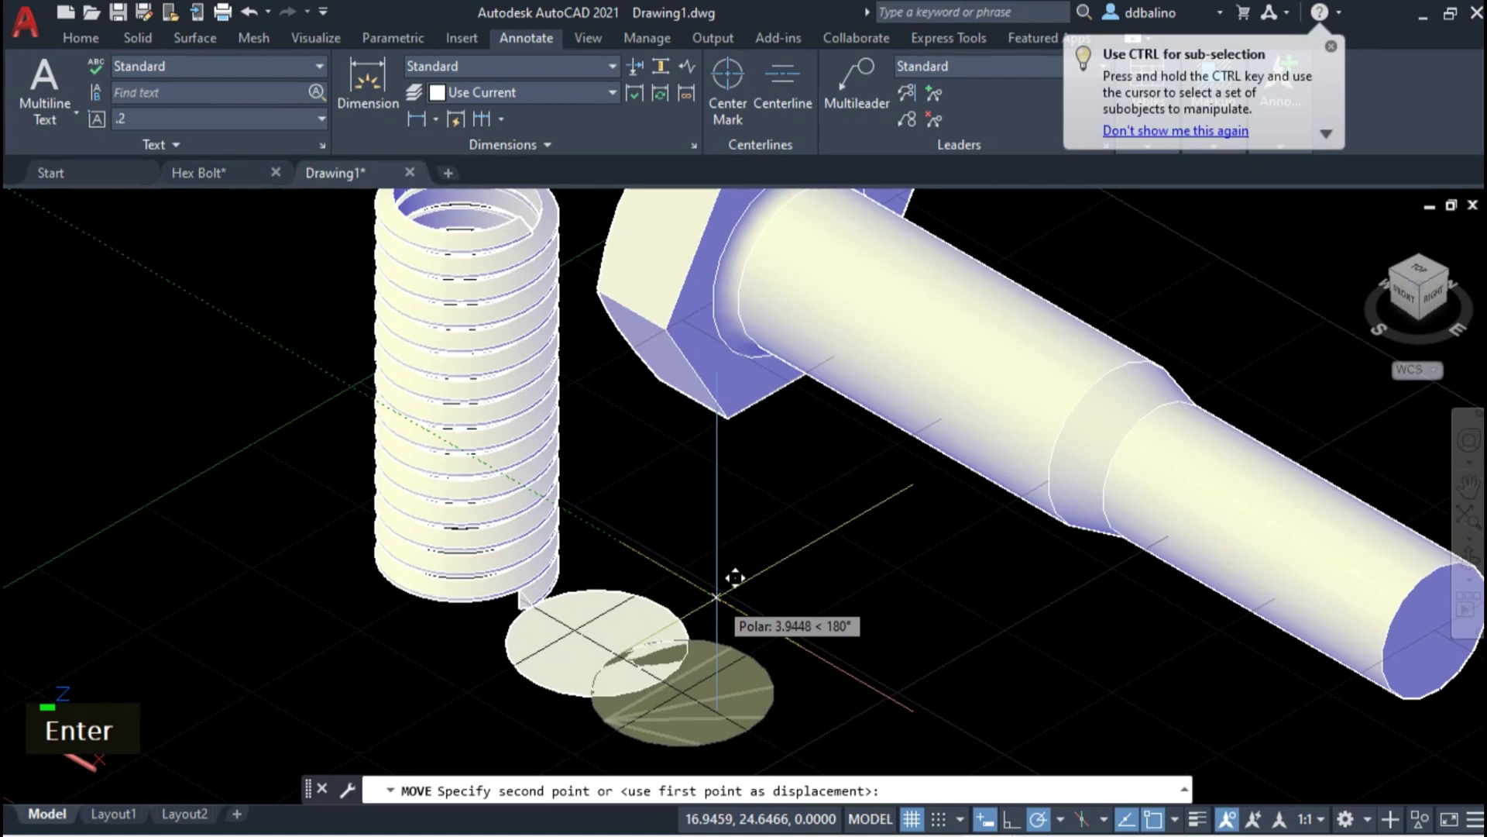
type("10")
key("Return")
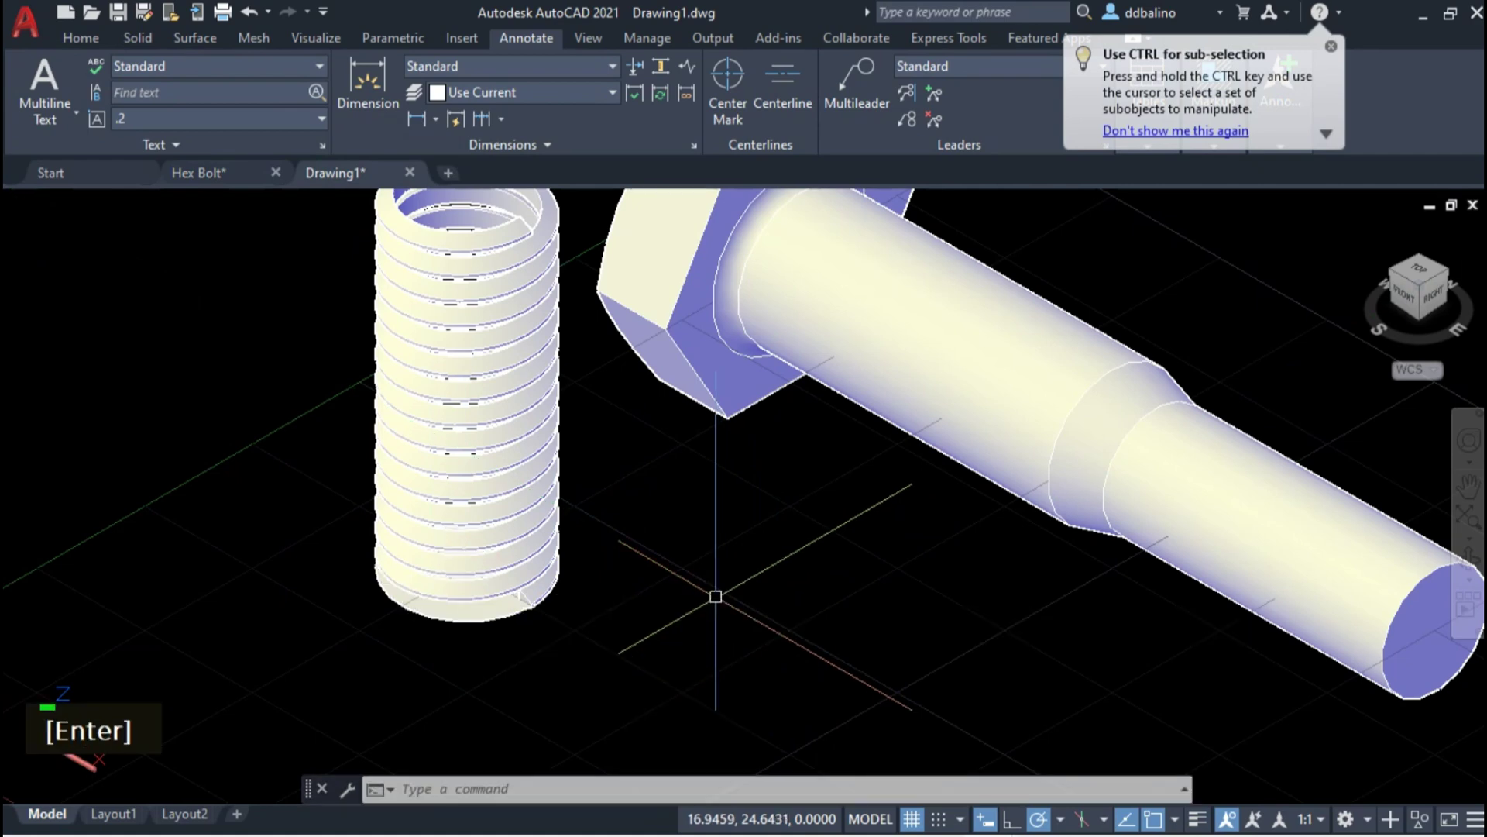
- Move the thread solid 1 unit straight down along Z so that its lower end extends below the circular surface
scroll(537, 620, "up", 6)
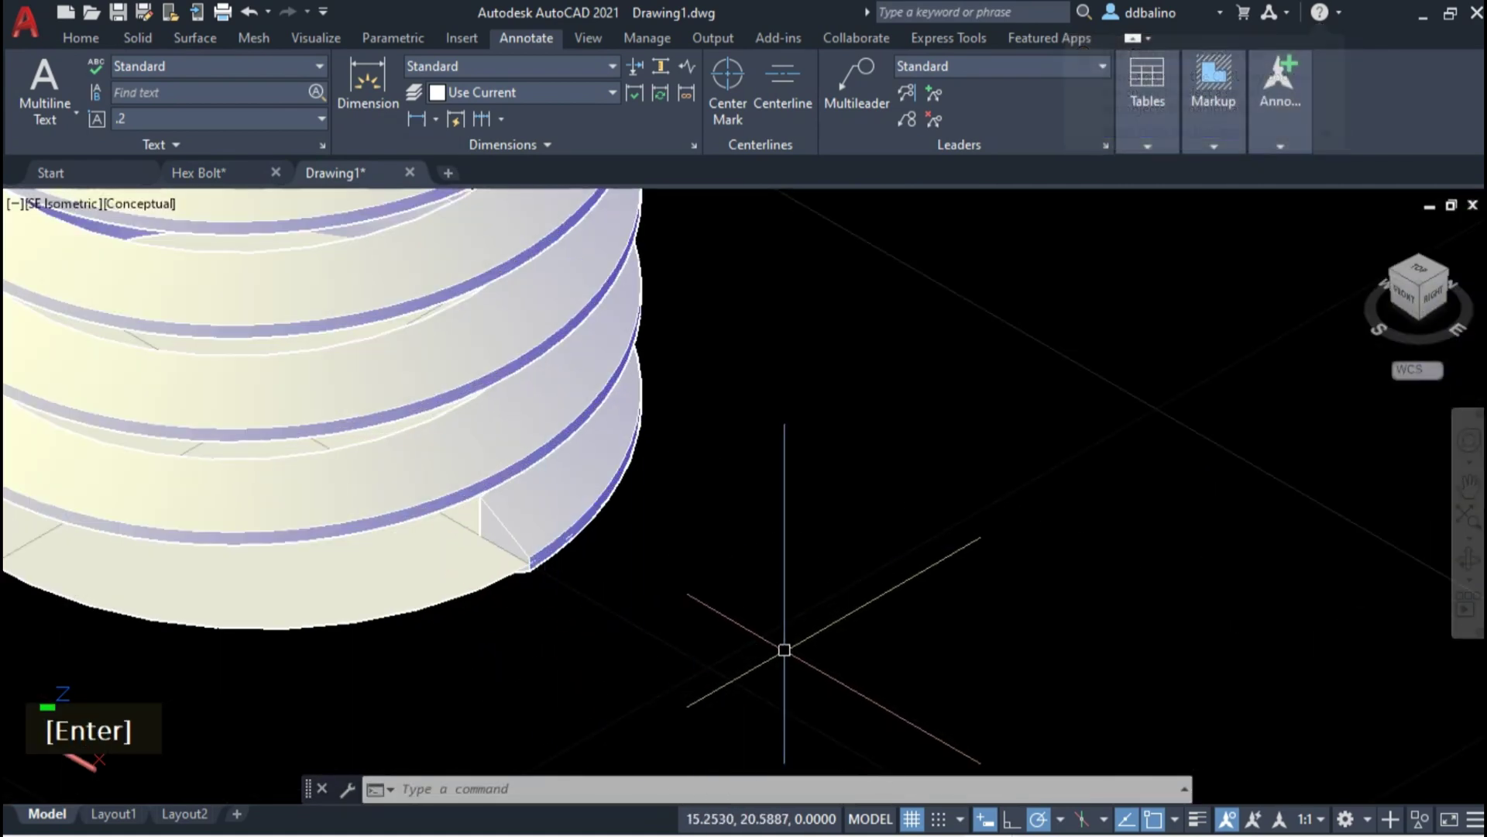
scroll(783, 649, "down", 6)
middle_click_drag(940, 591, 811, 565)
scroll(575, 396, "up", 2)
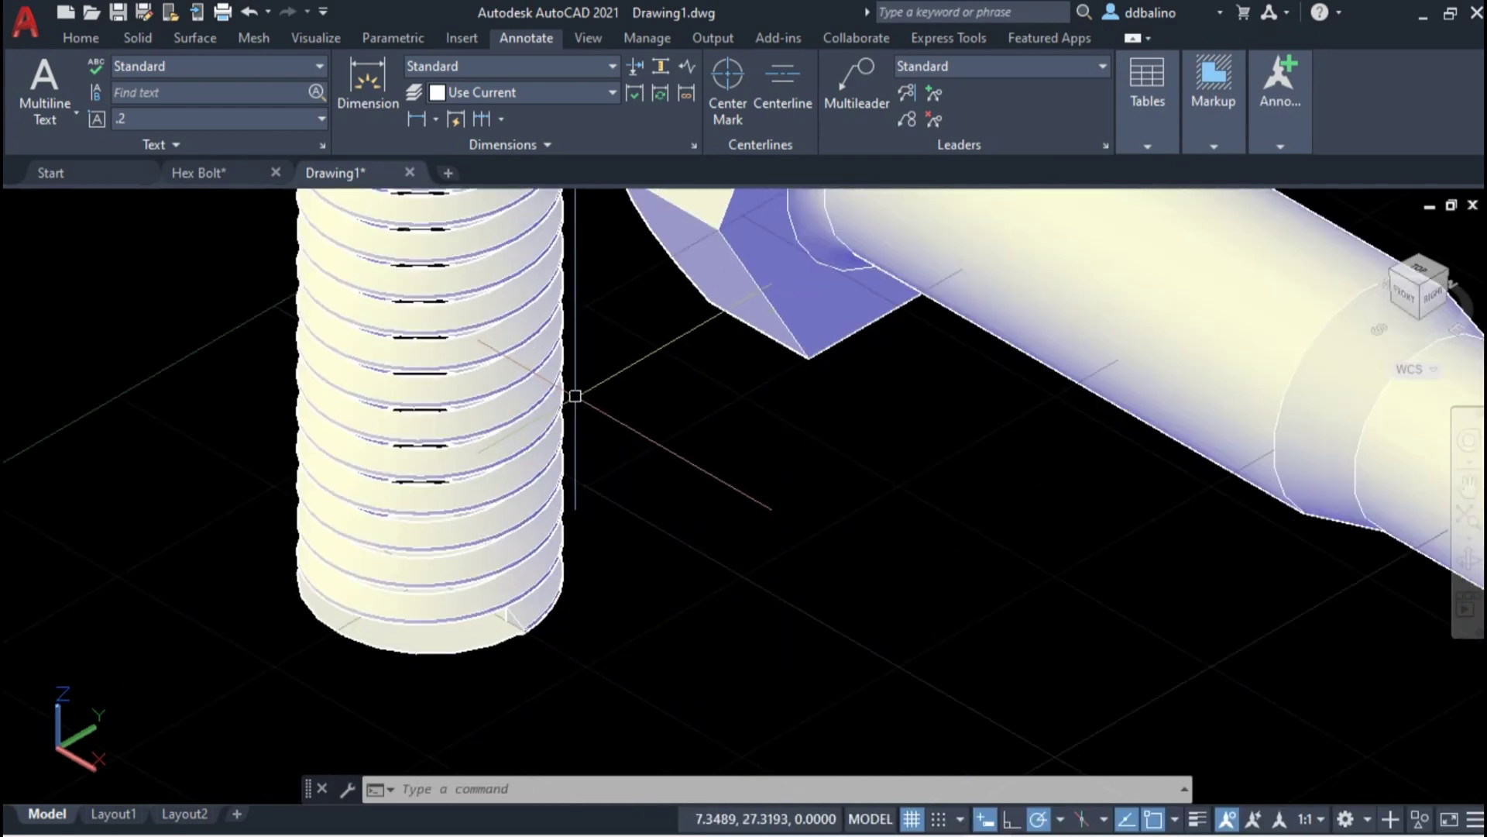
left_click(664, 399)
left_click(543, 384)
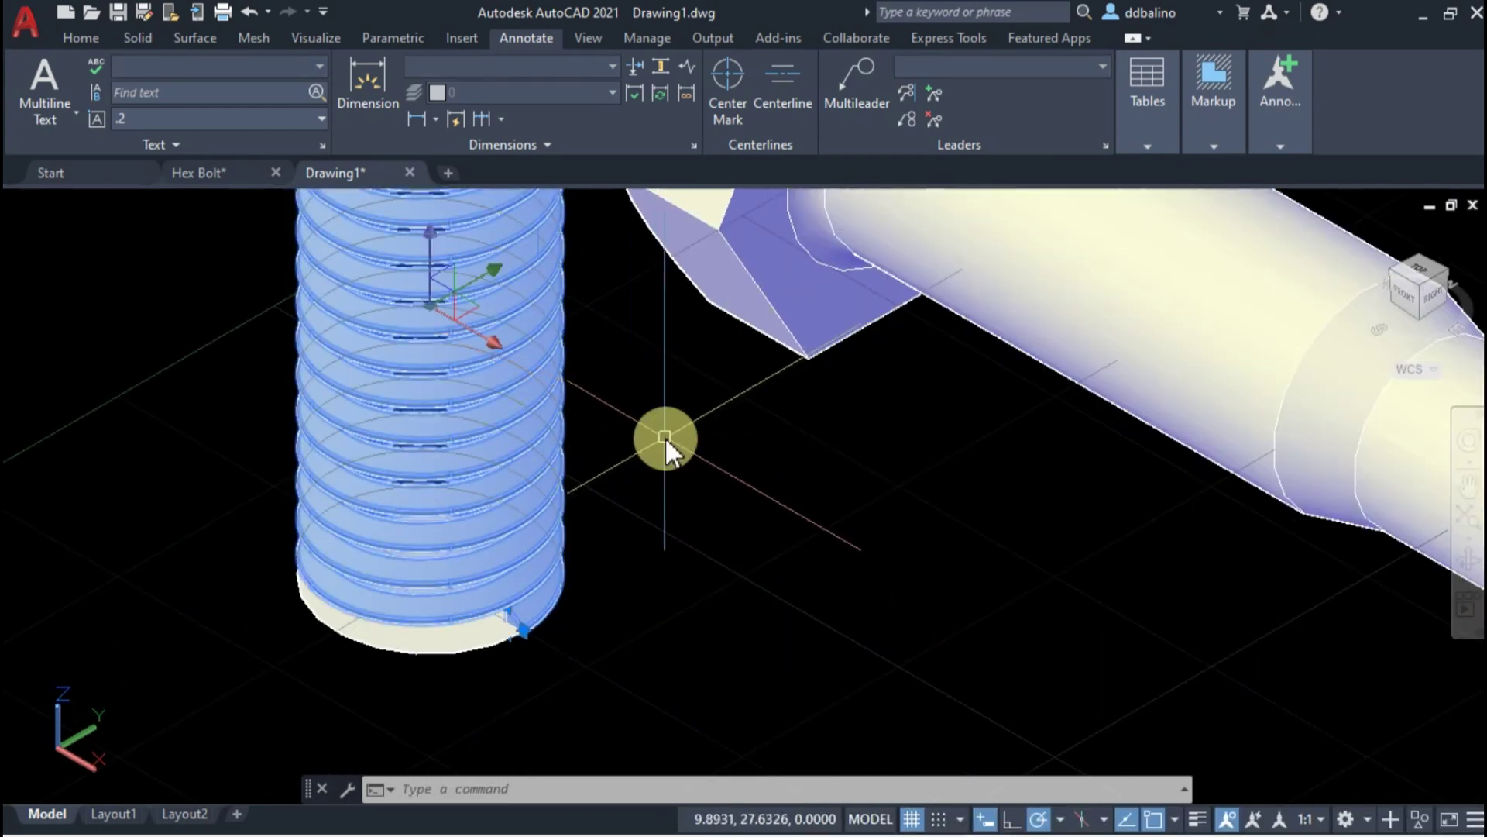
type("m")
key("Return")
left_click(665, 438)
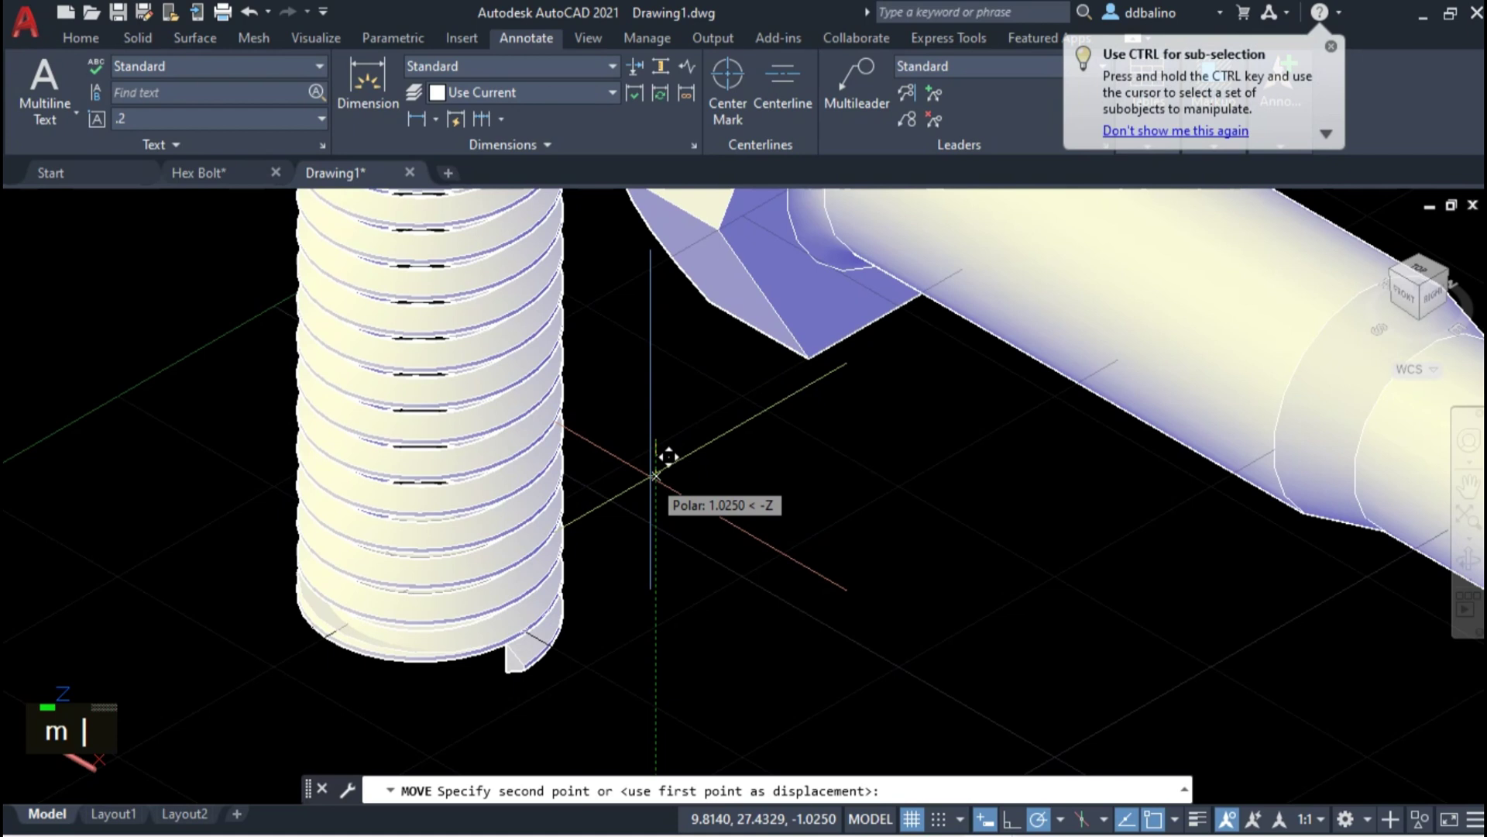
type("1")
key("Return")
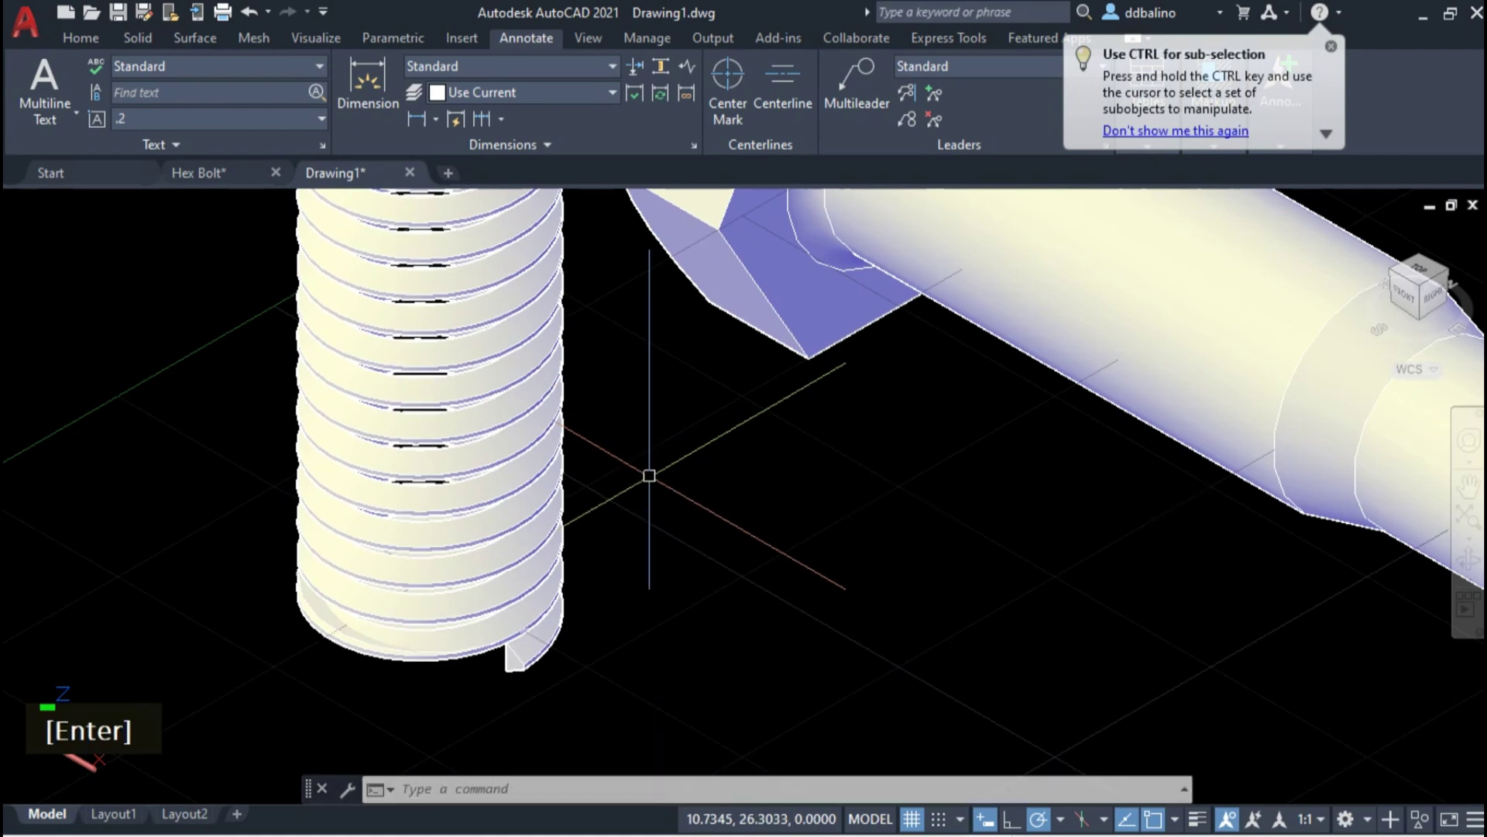
- Slice the thread solid with the circular surface using the Surface option, keeping both sides, and delete the piece below the surface
scroll(368, 690, "up", 3)
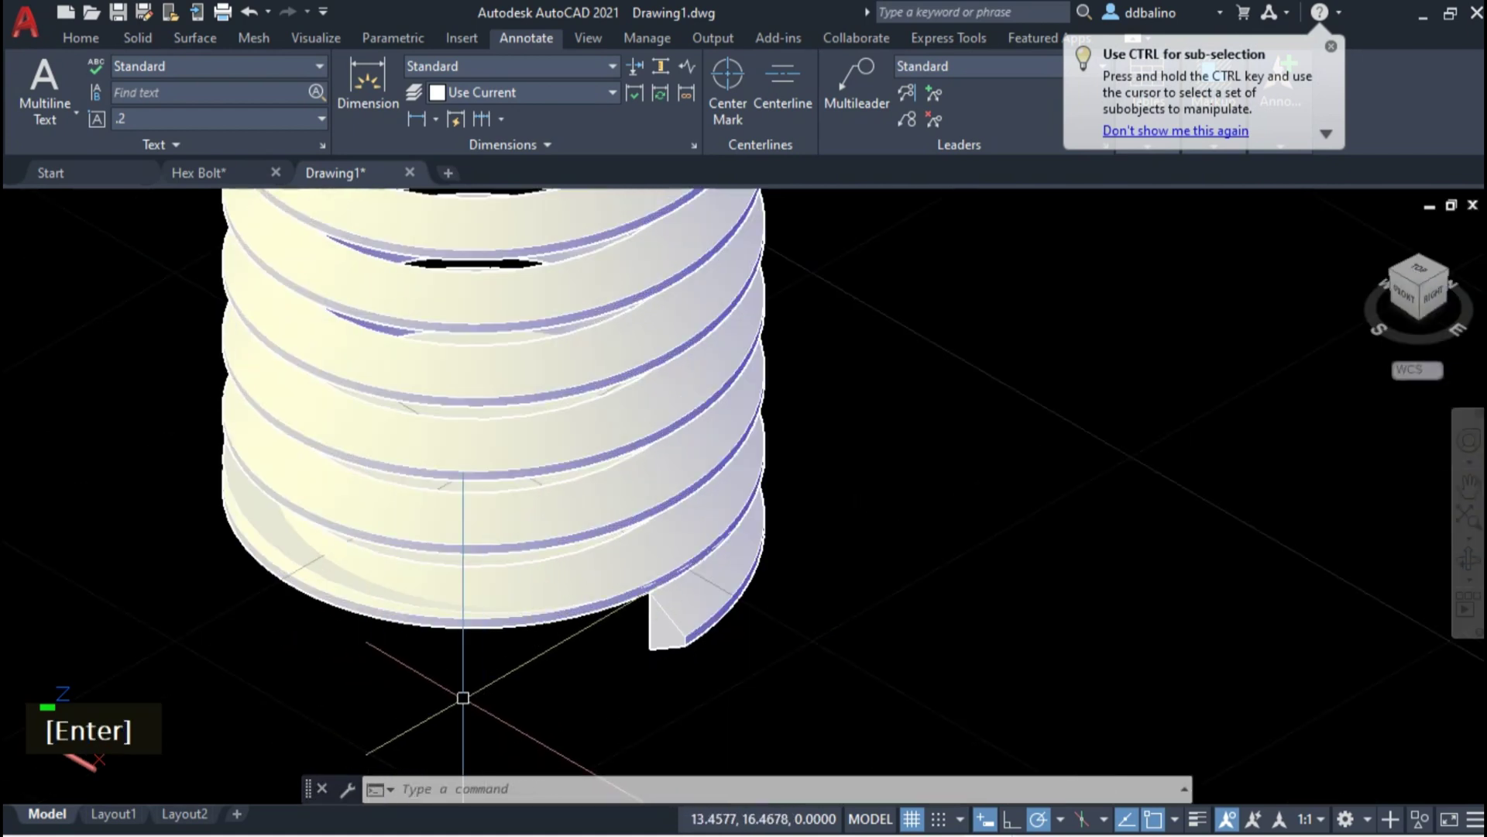
scroll(842, 587, "down", 2)
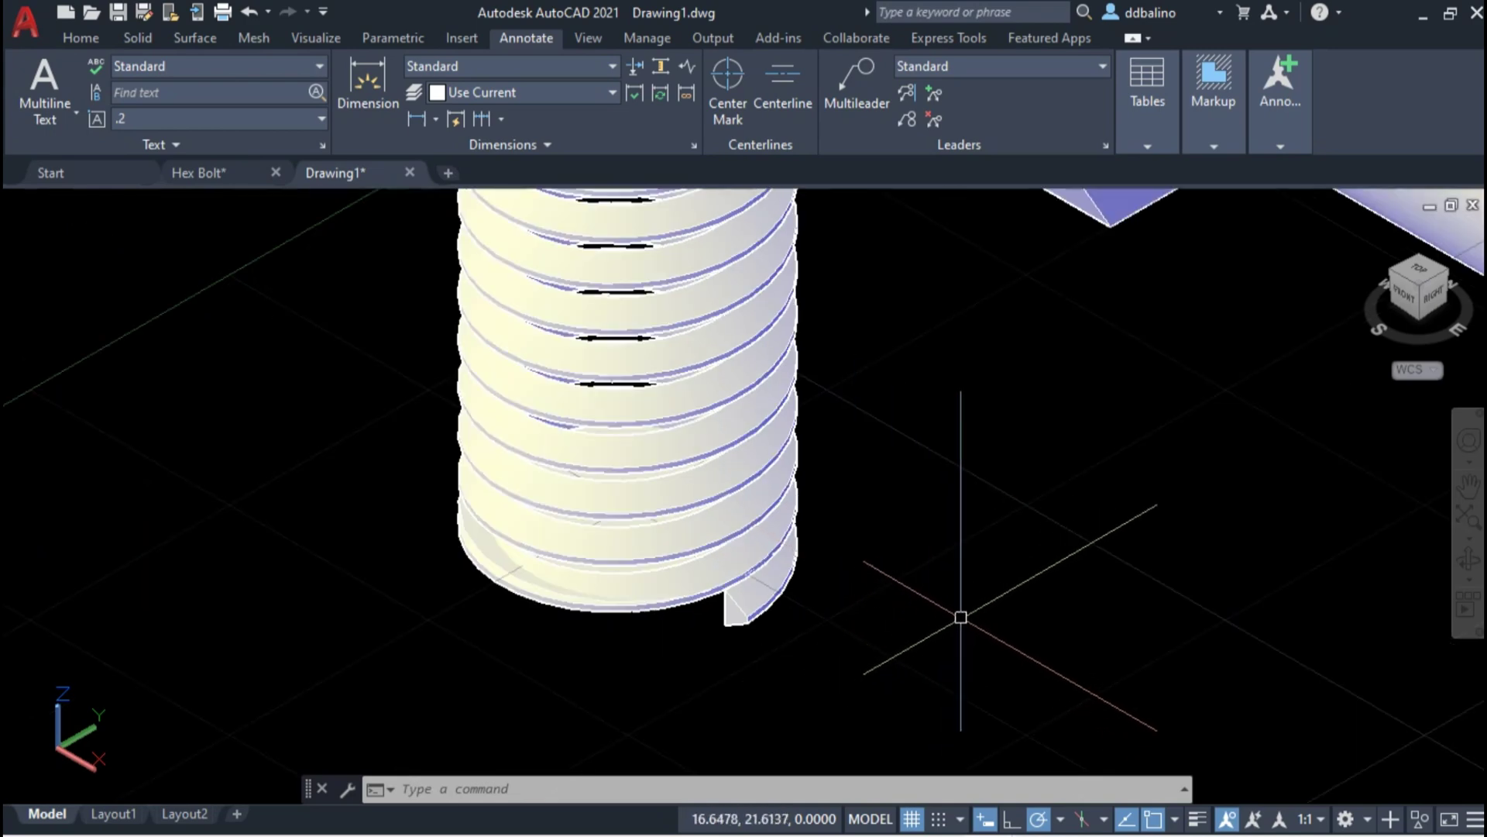
left_click(1470, 564)
left_click_drag(1142, 624, 485, 634)
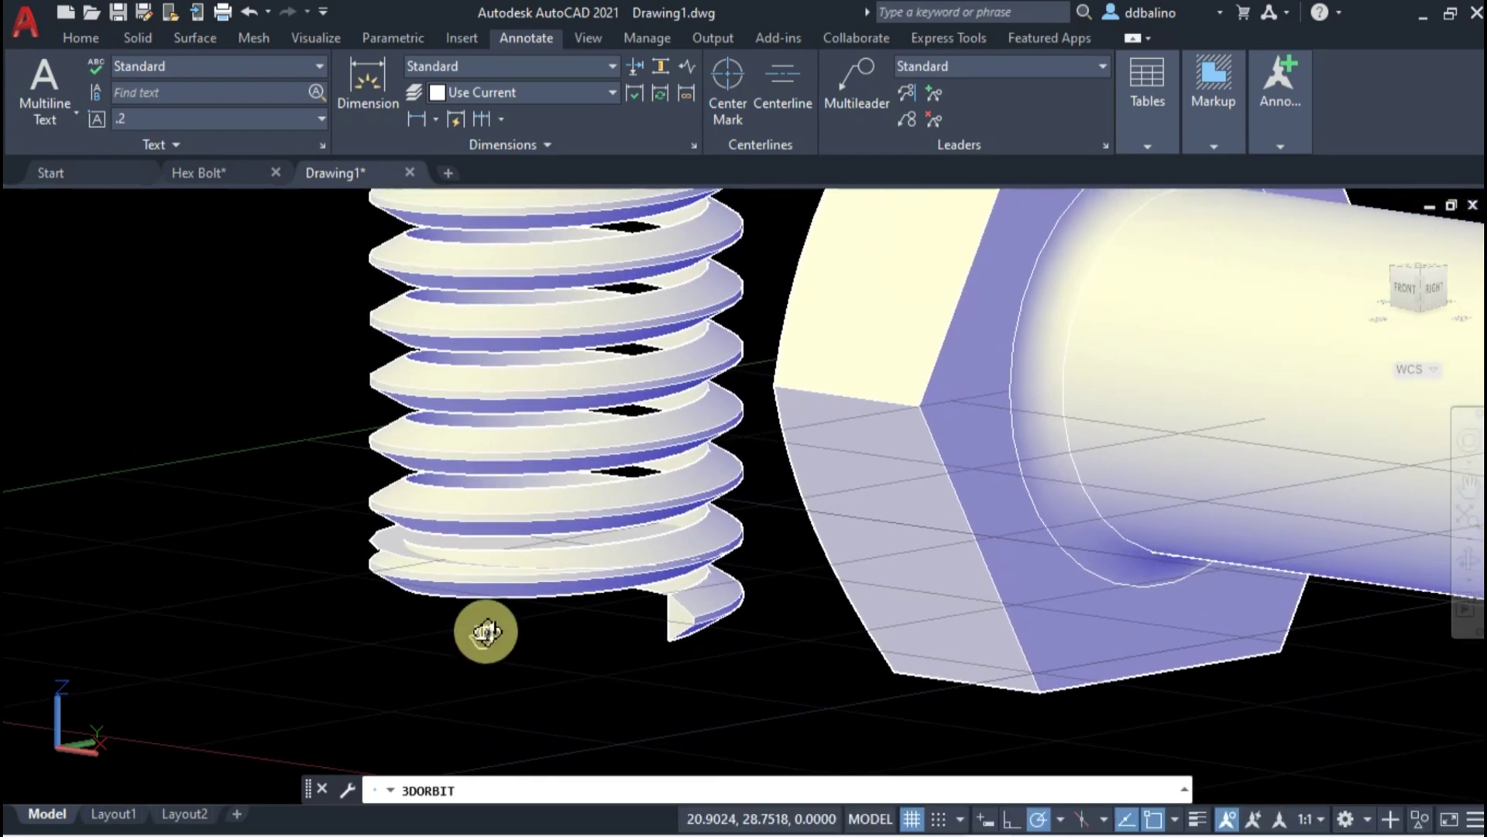
key("Return")
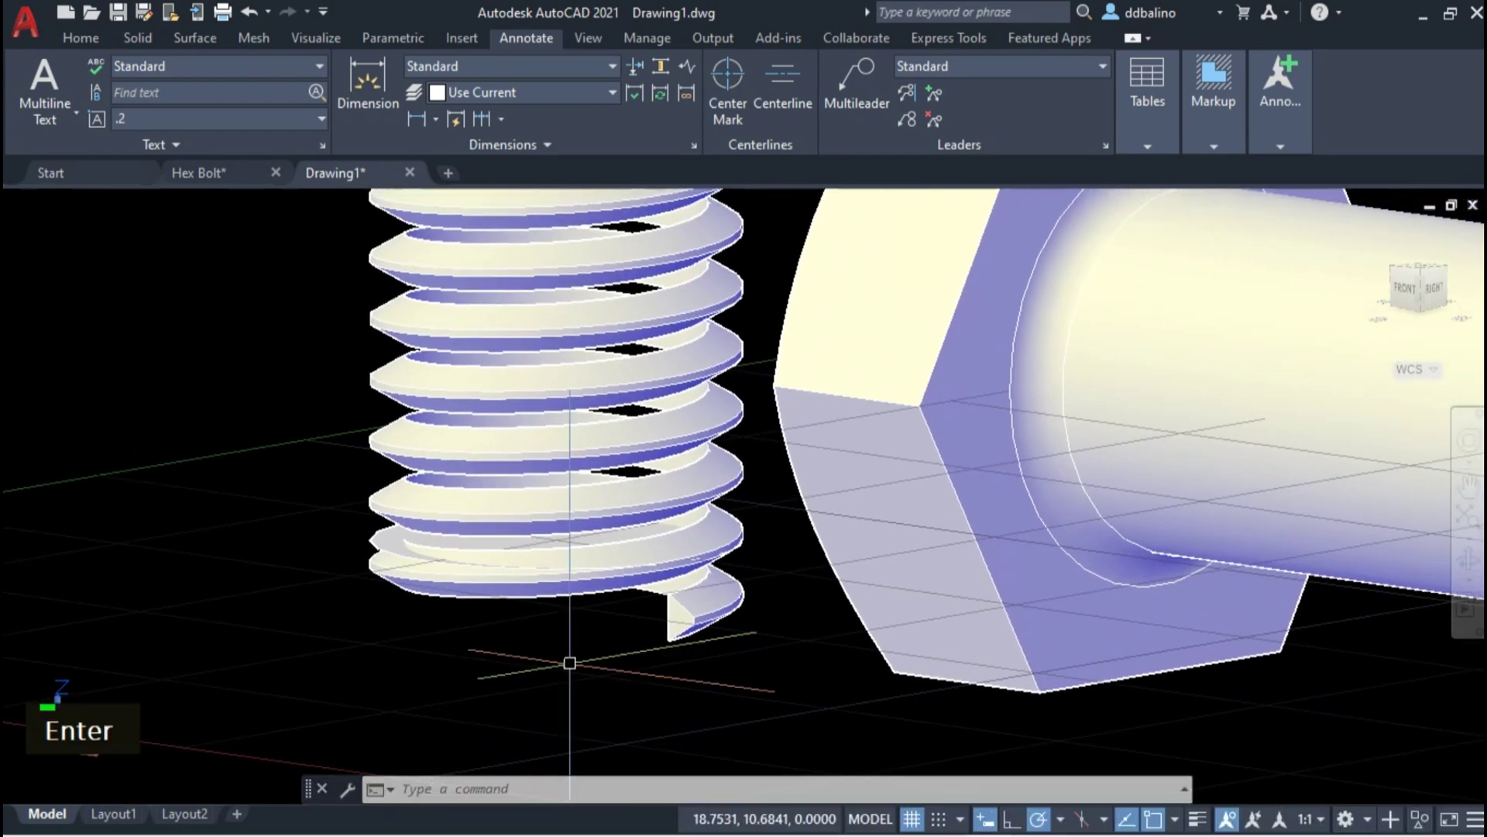
type("slice")
key("Return")
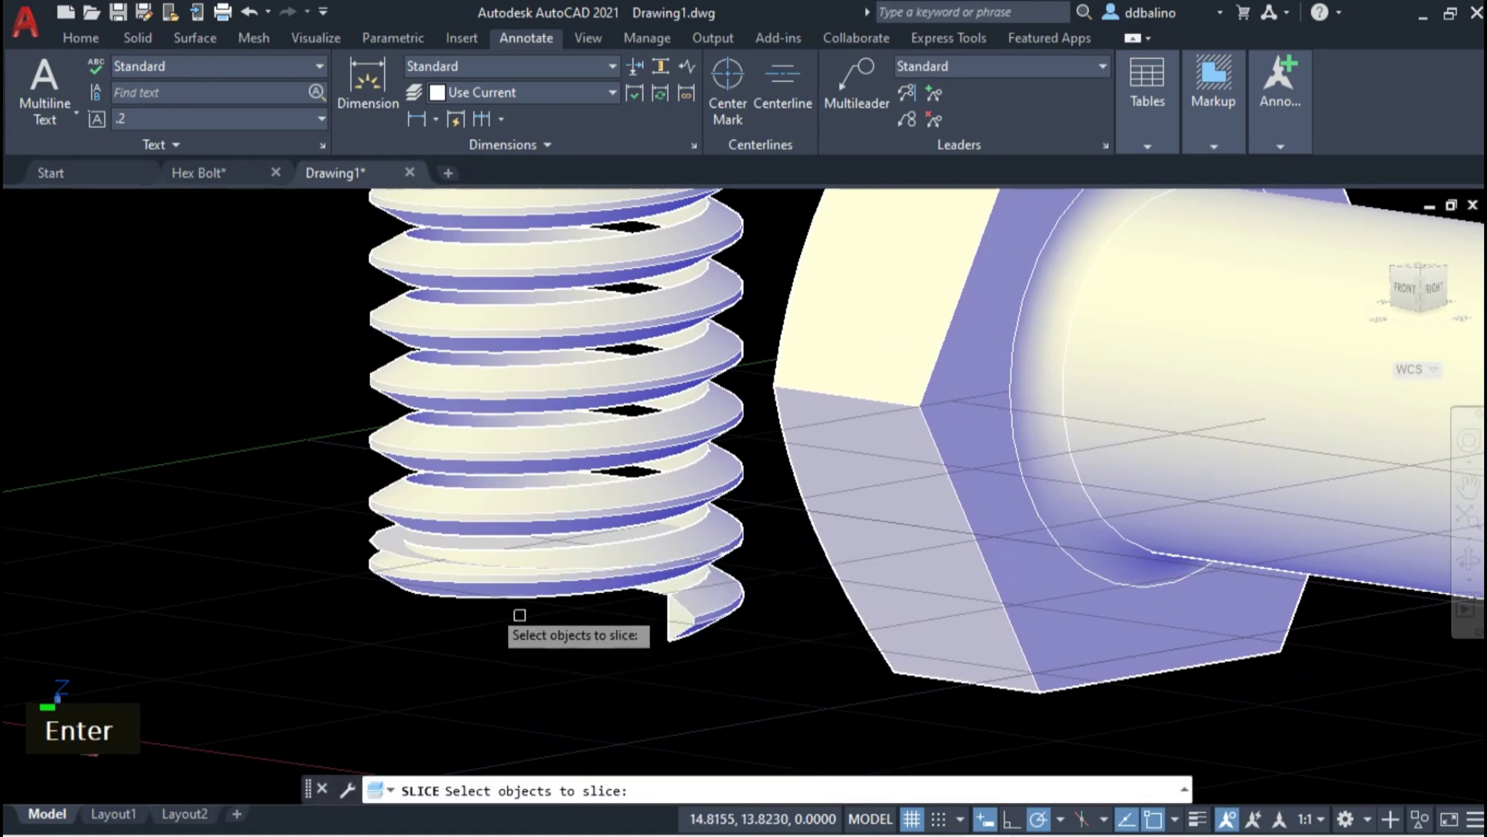
left_click(445, 582)
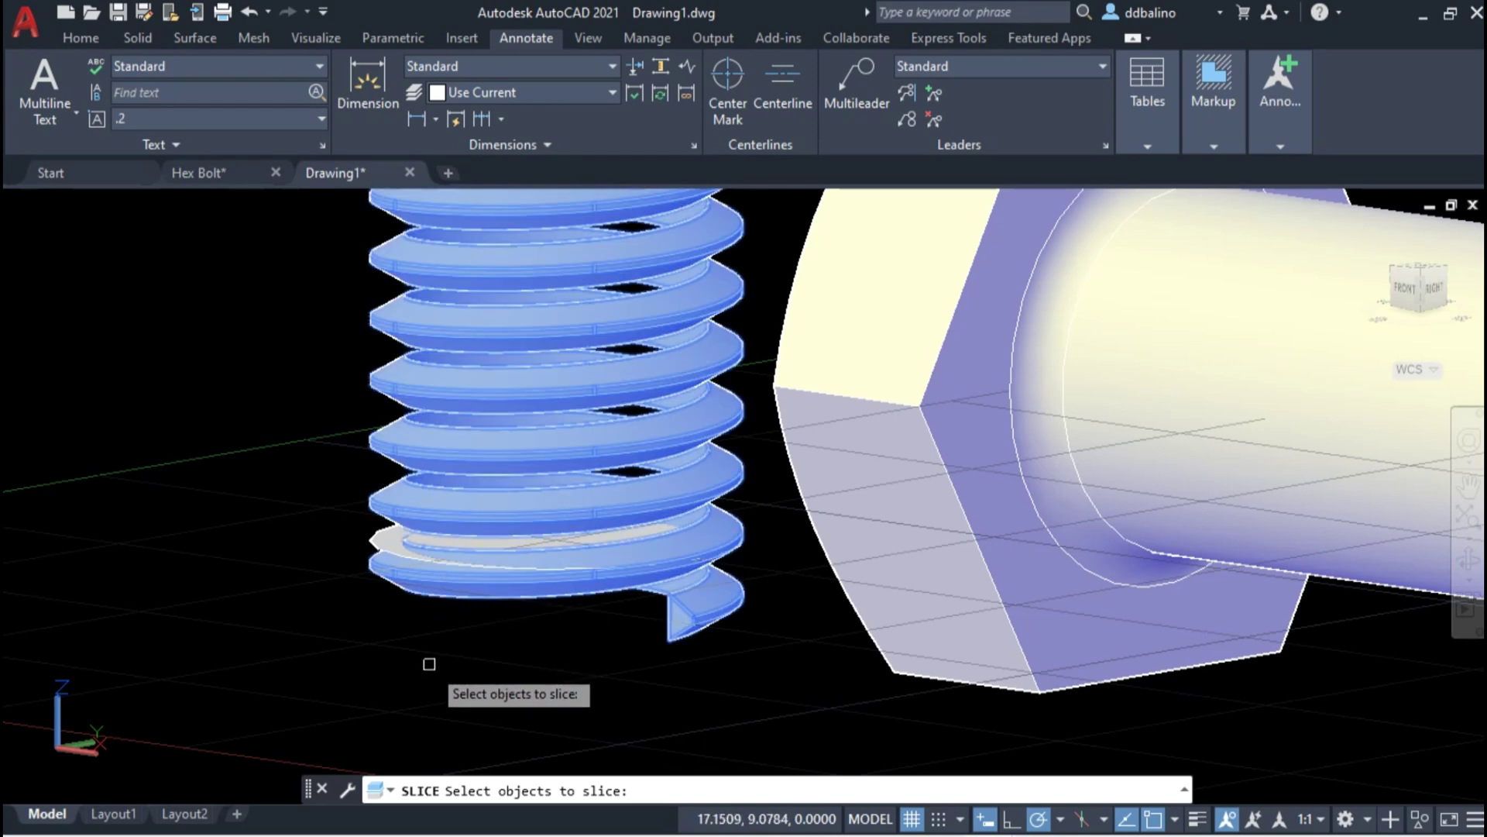
key("Return")
type("s")
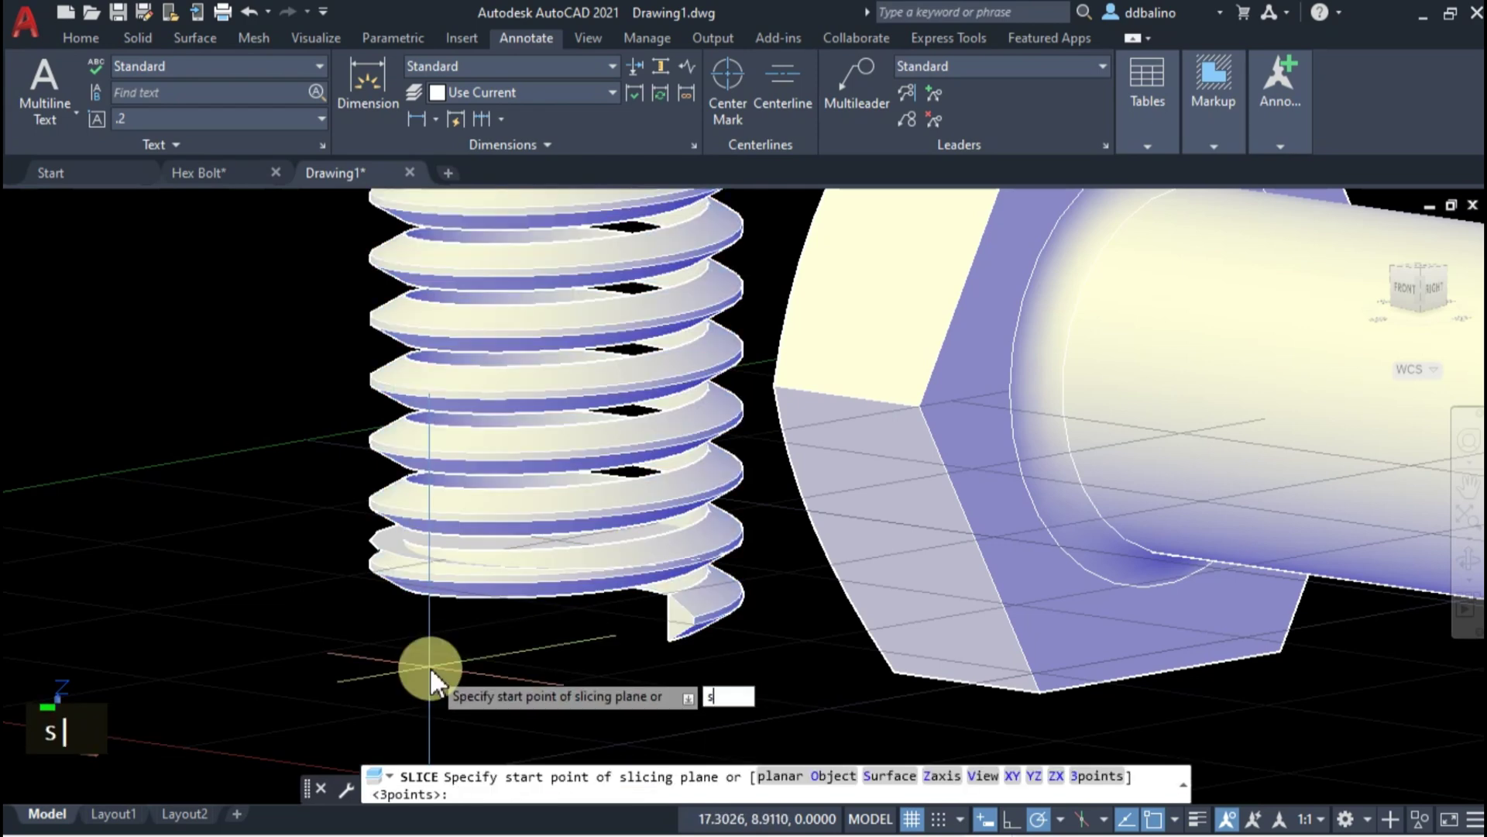
key("Return")
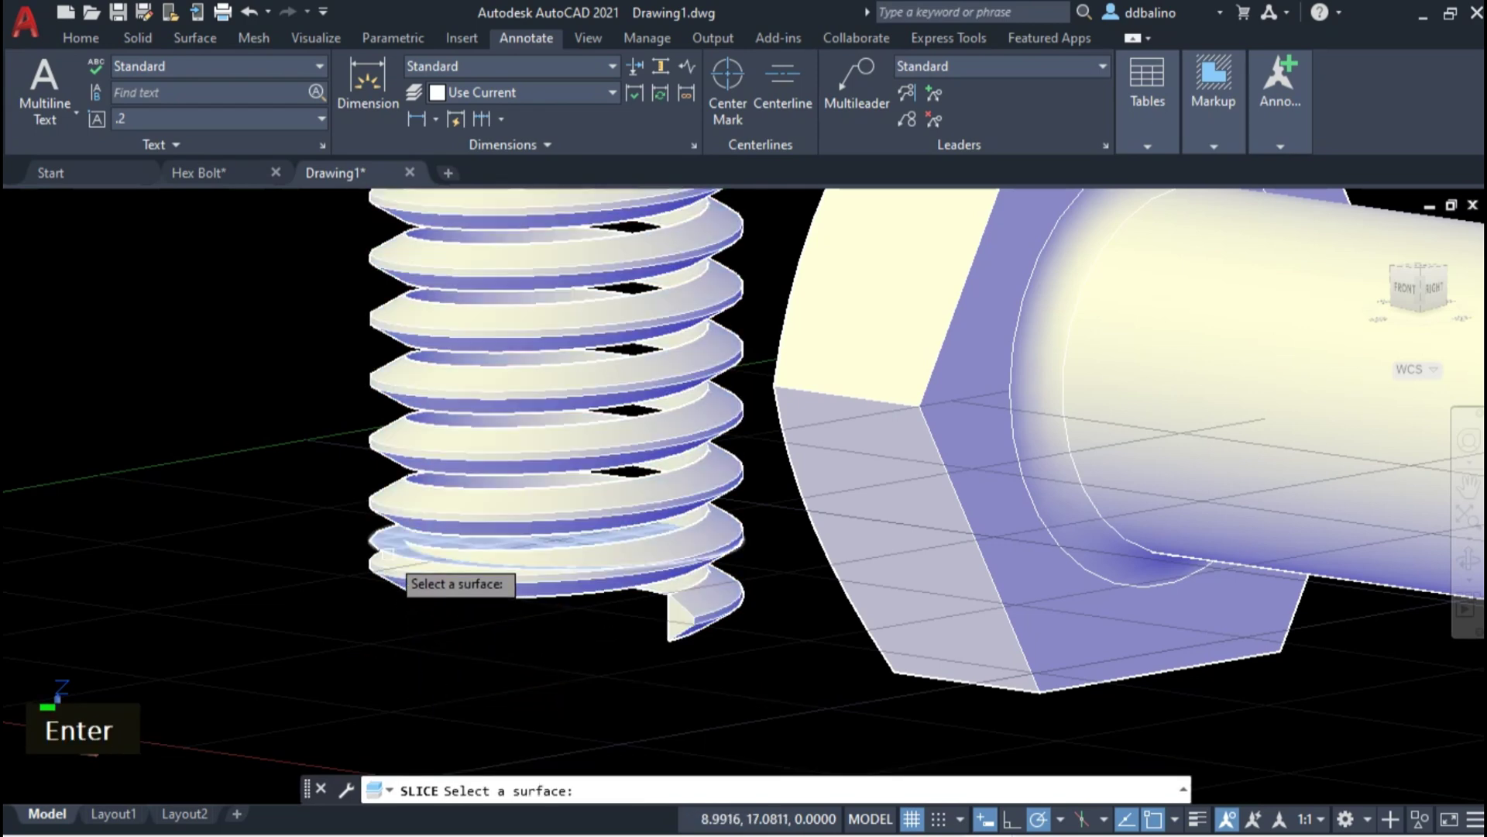
left_click(387, 550)
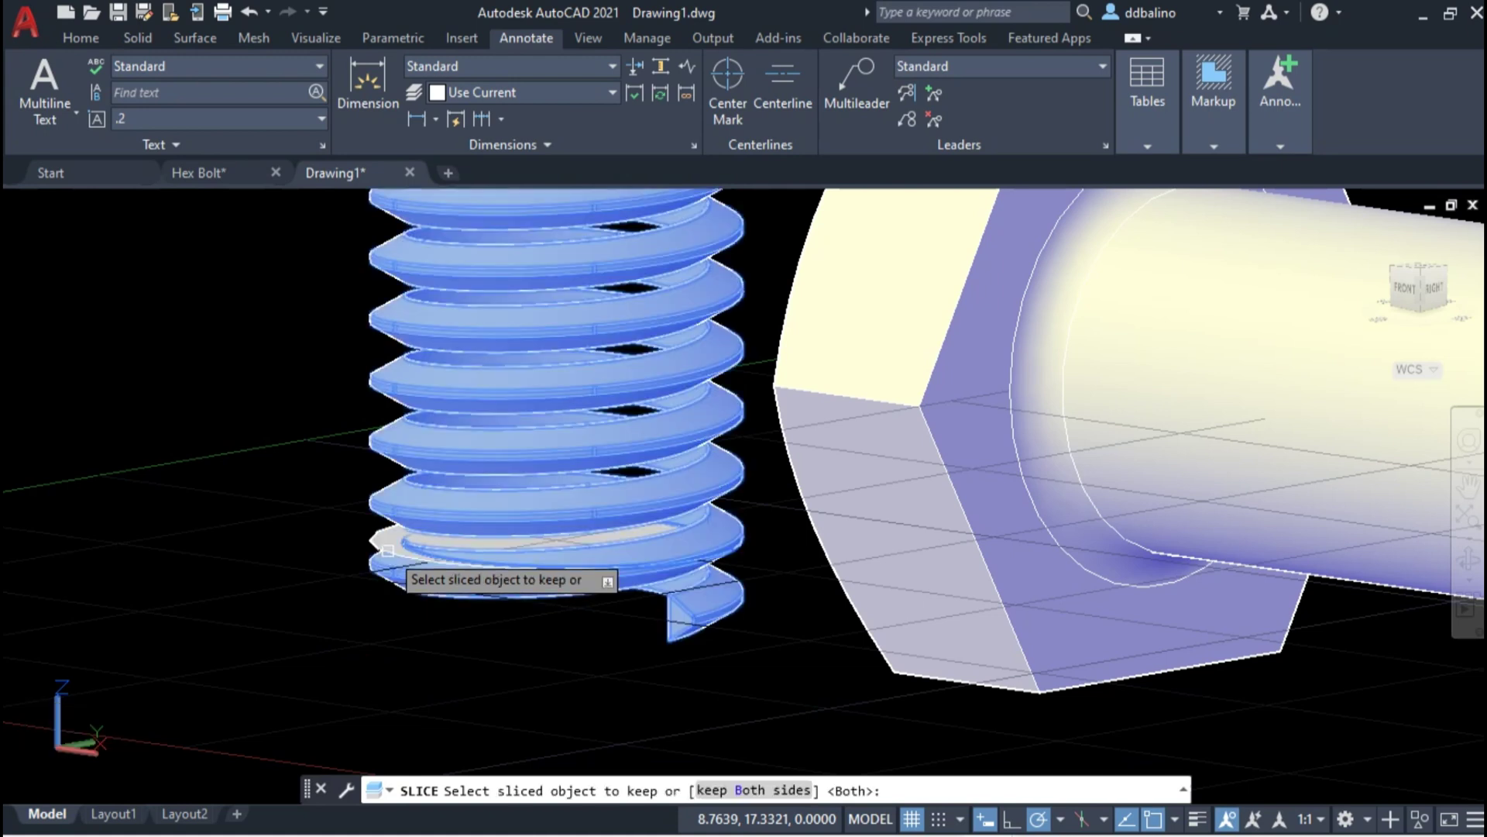
key("Return")
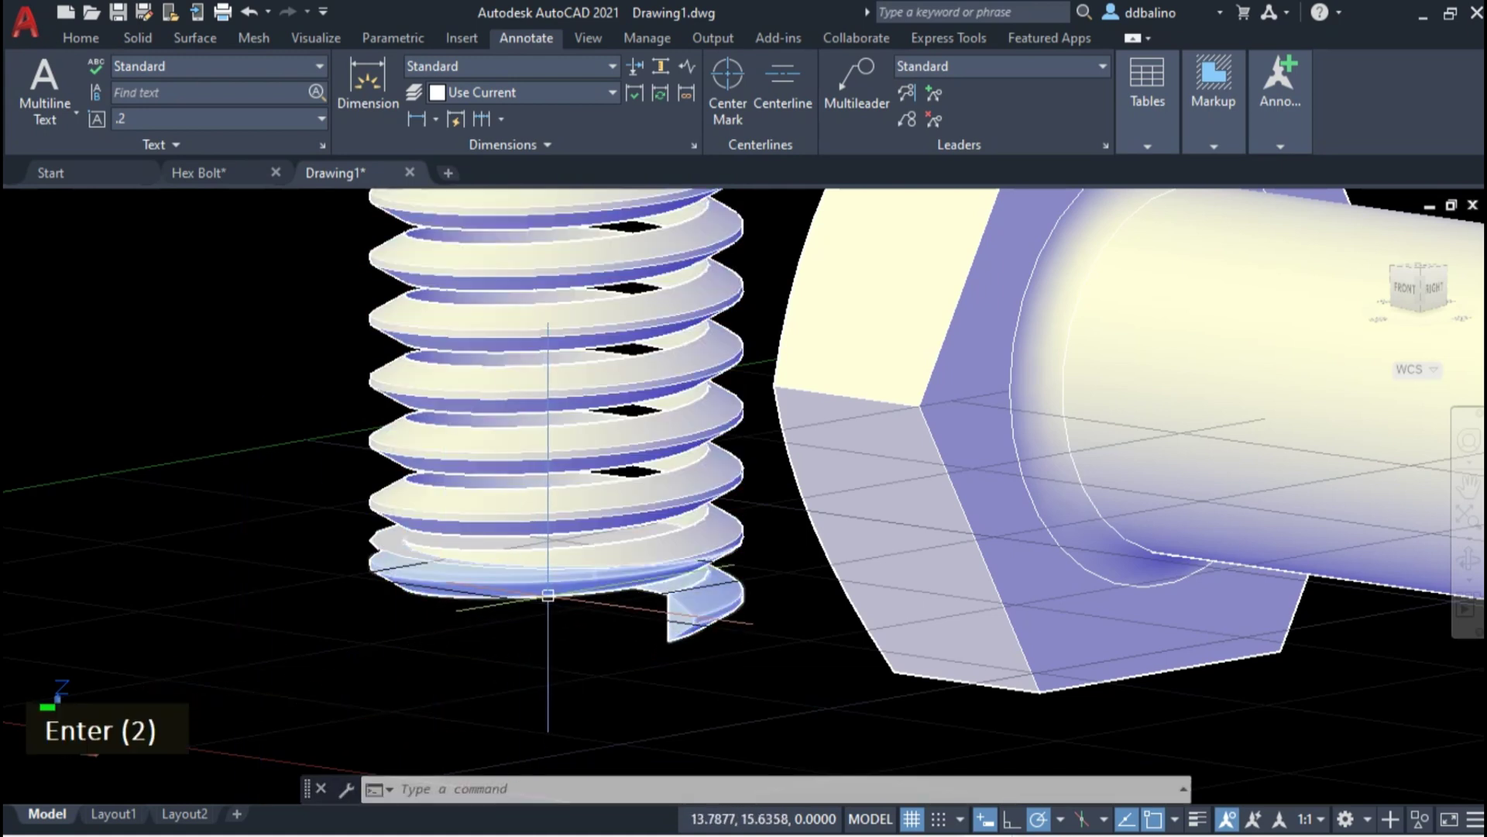
left_click(542, 606)
key("Delete")
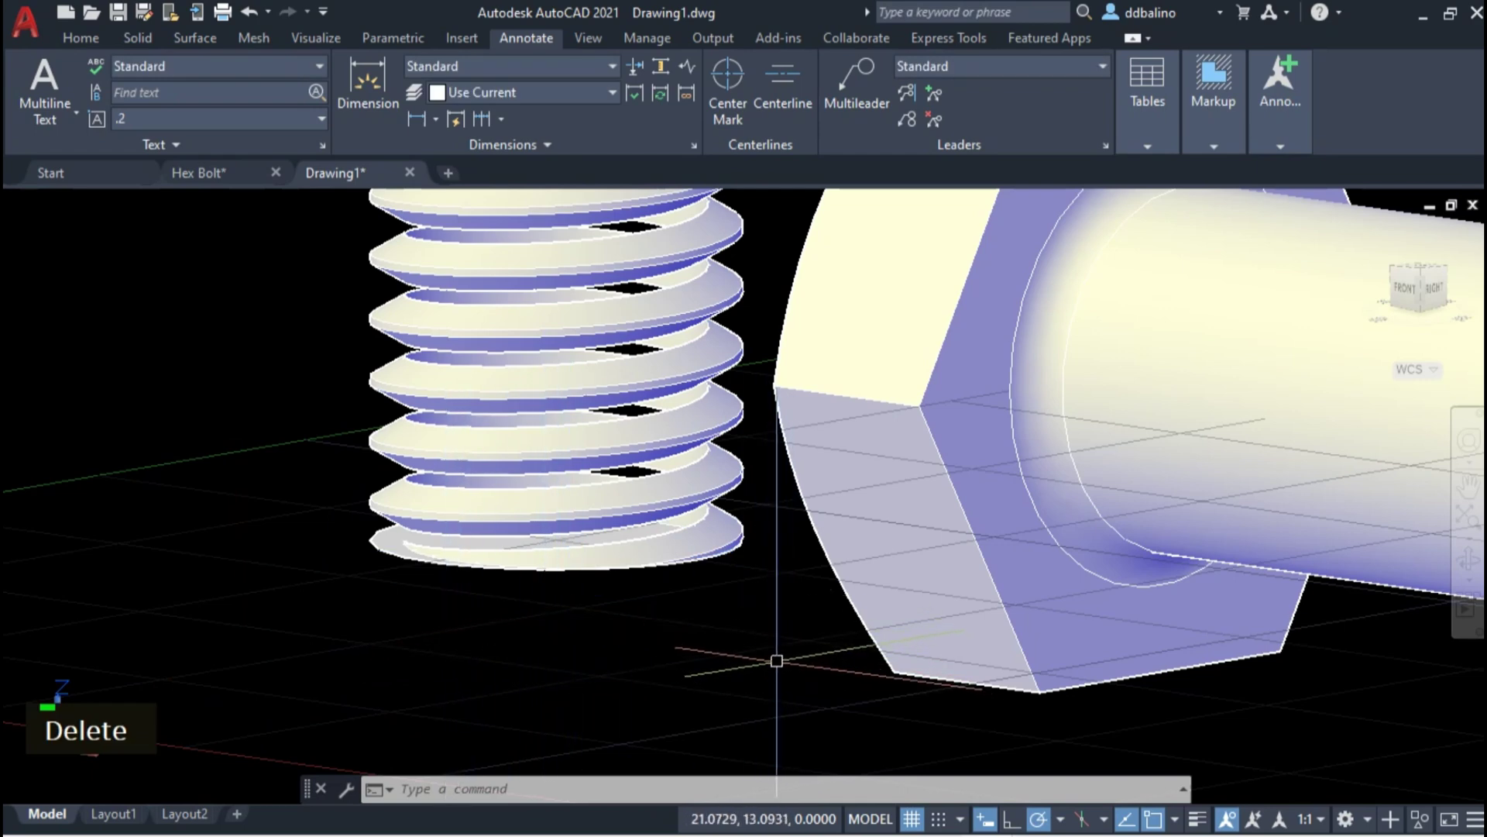
- Move the circular surface straight up along the Z axis from the trimmed lower end of the thread
scroll(771, 658, "down", 3)
key("ctrl+z")
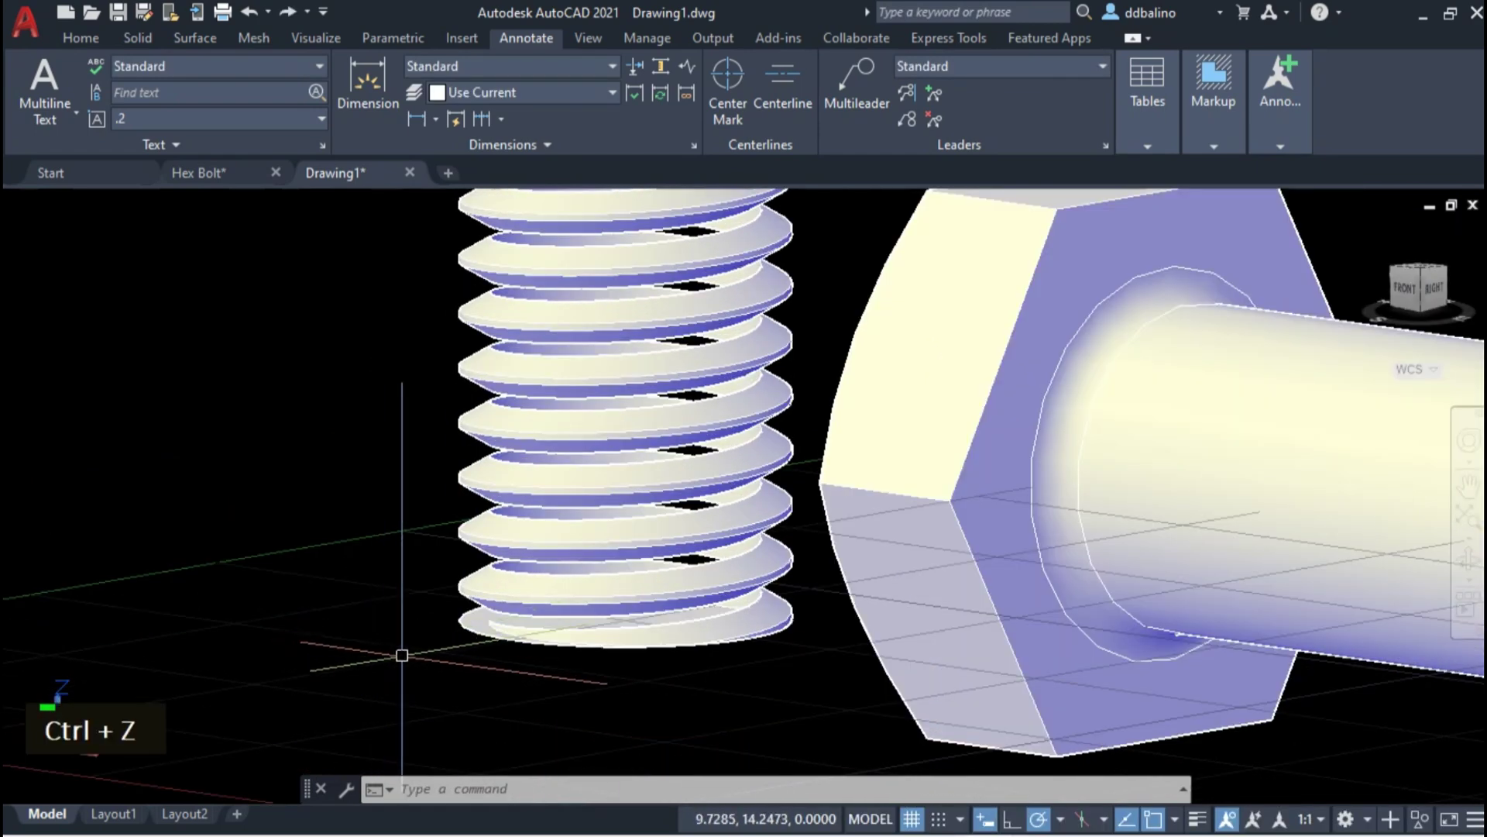
key("ctrl+z")
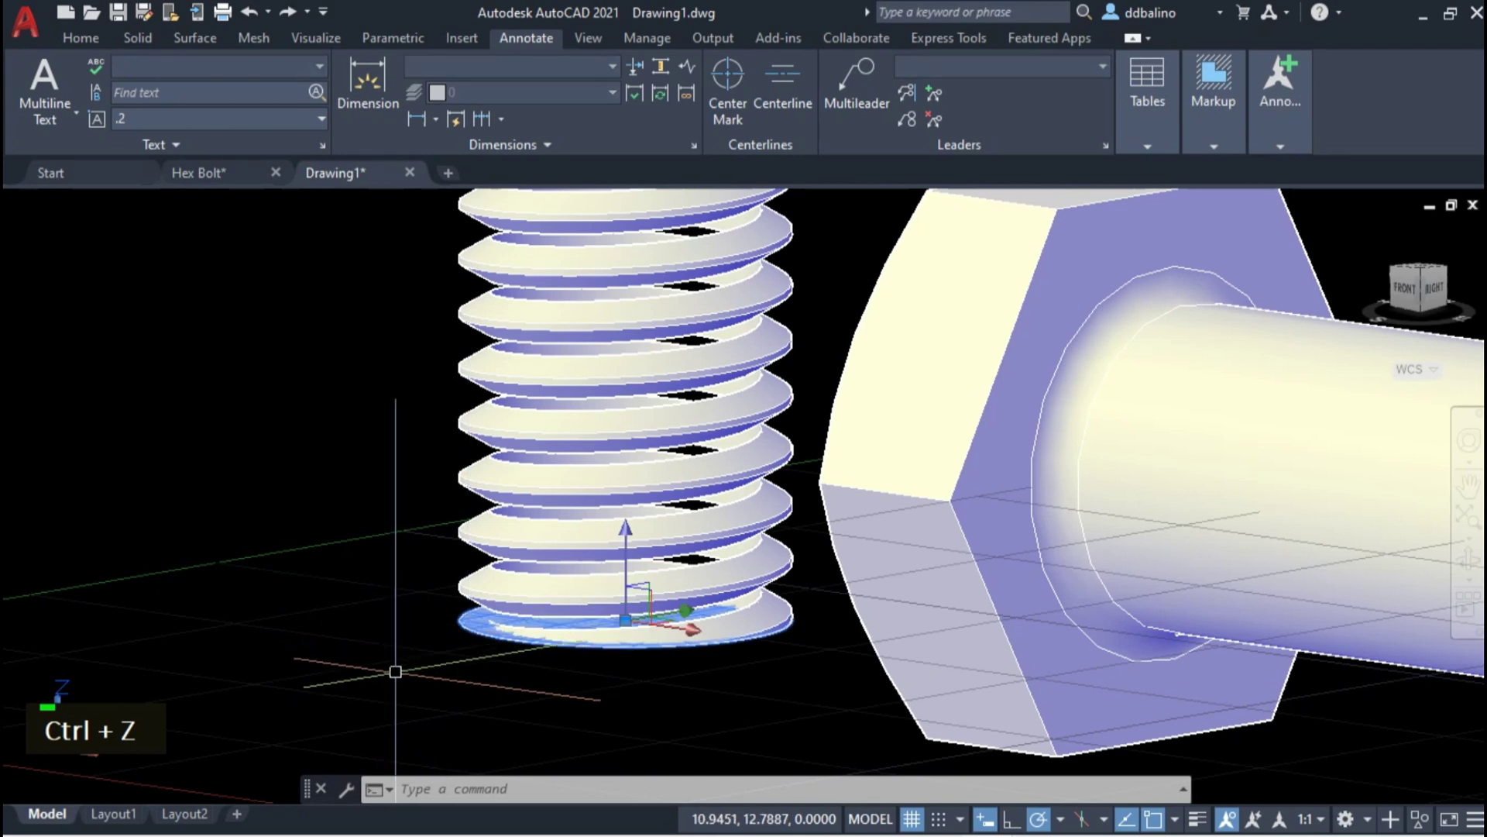
type("m")
key("Return")
left_click(392, 656)
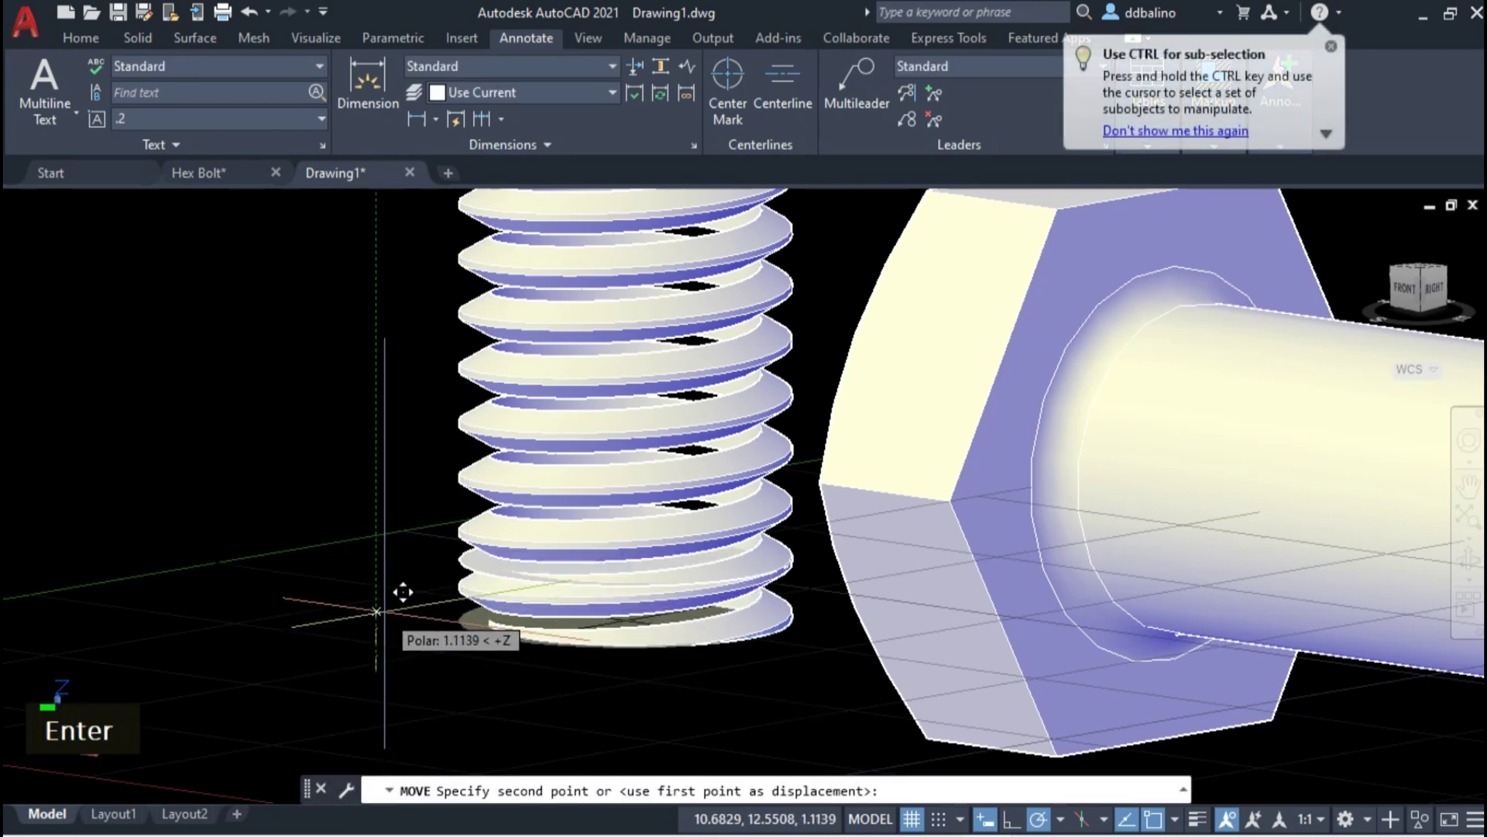
type("1.")
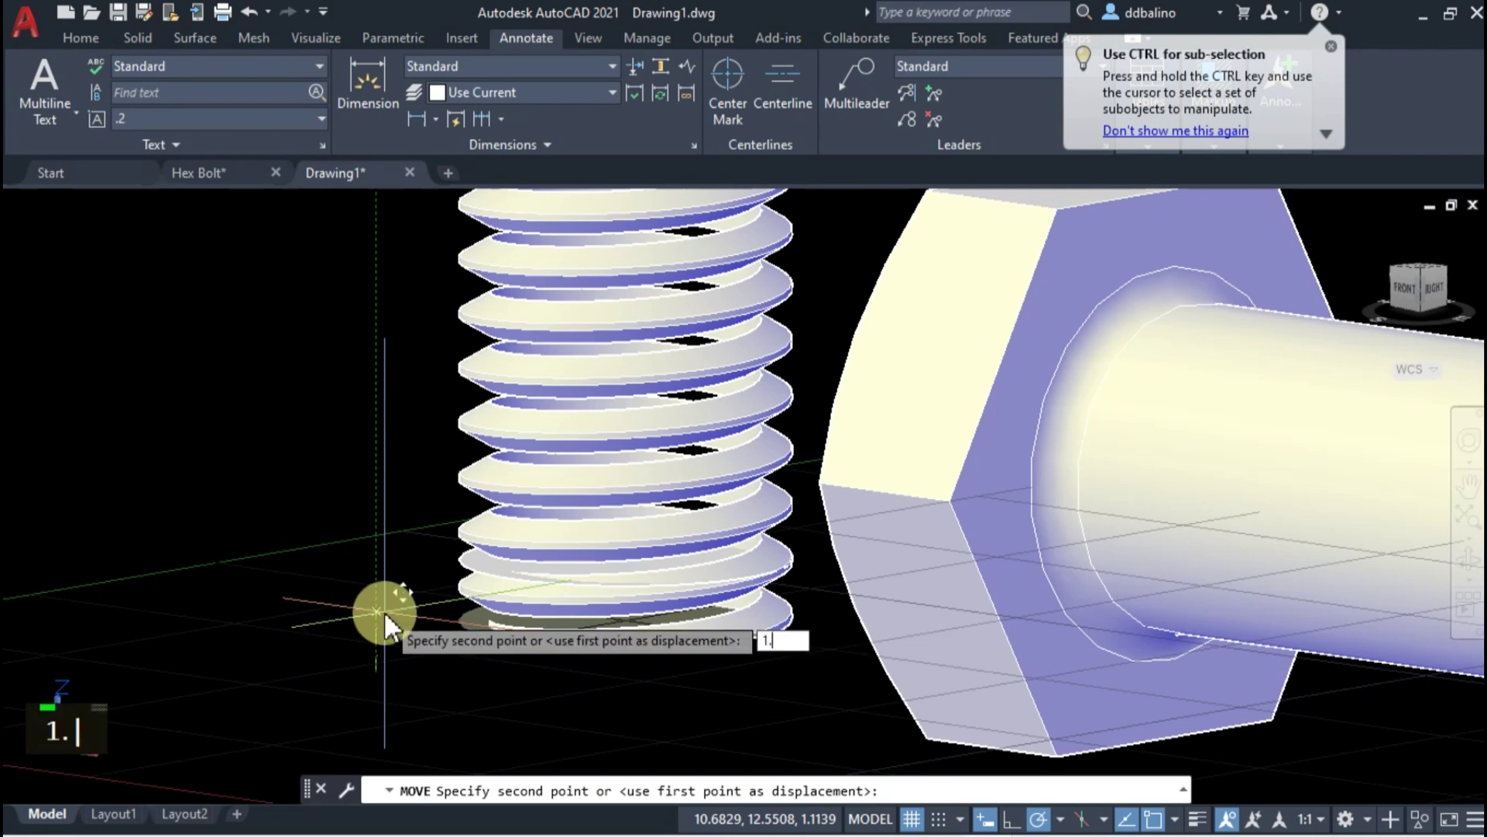